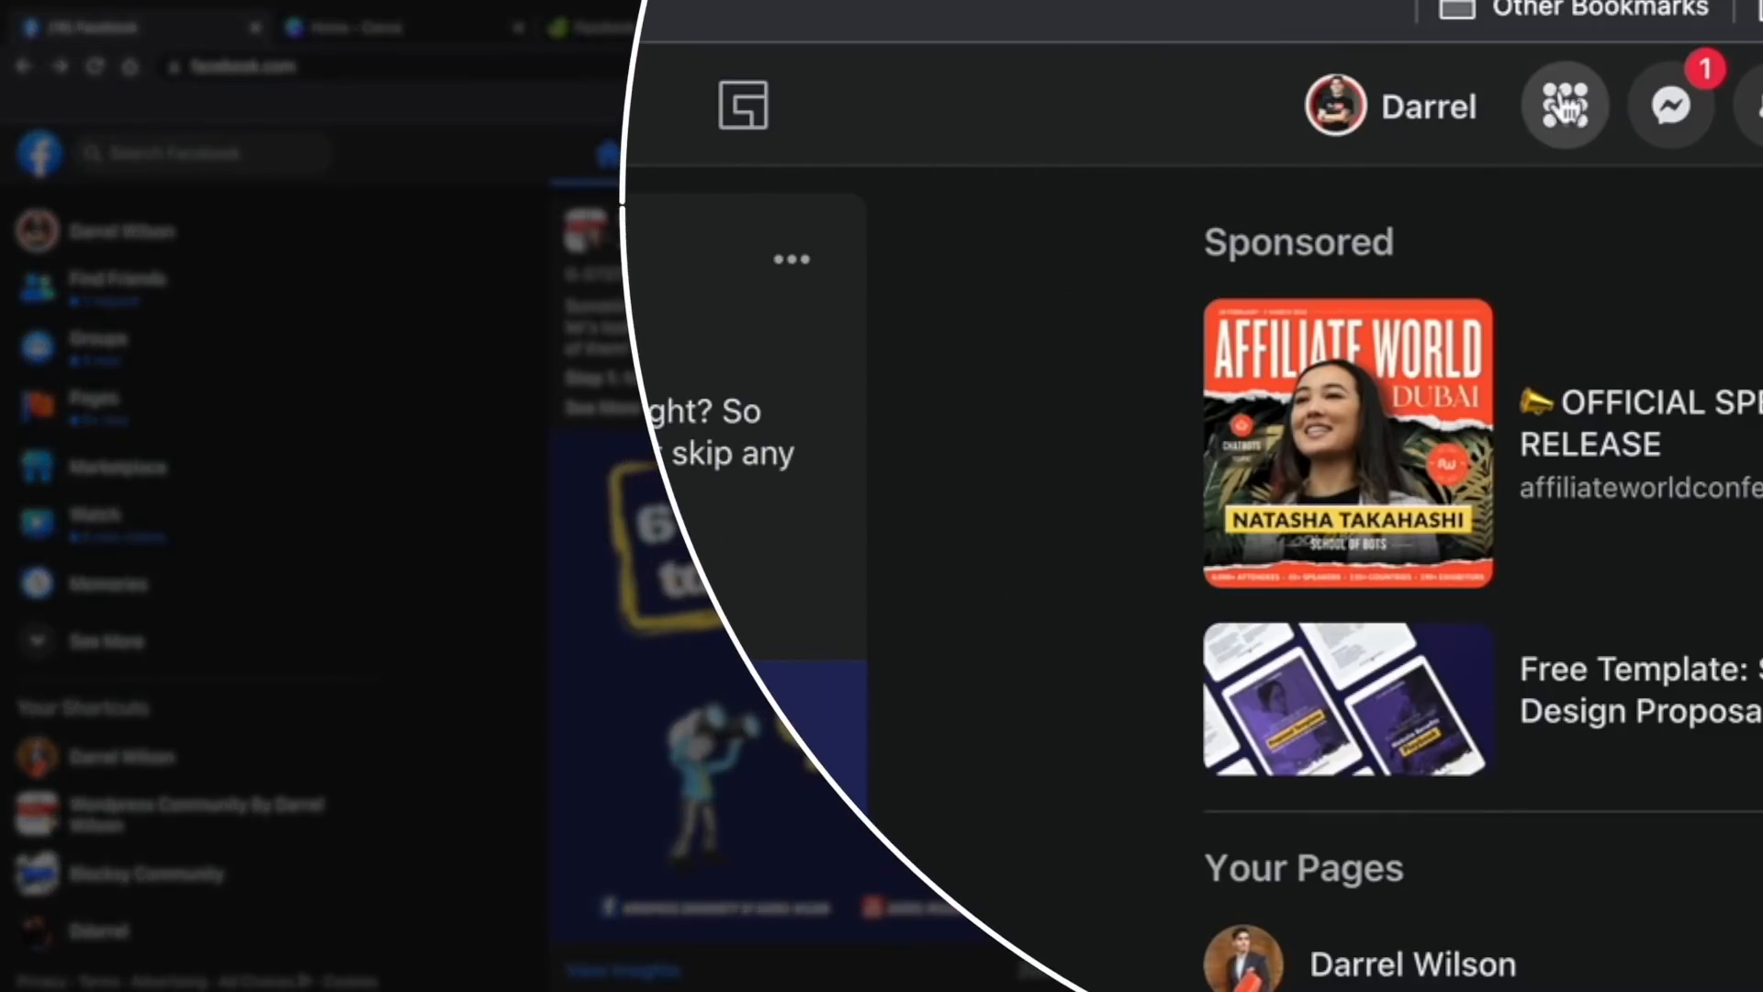
# Step: Start creating a new Facebook Page, name it Web Design Depot and move on to its category
pyautogui.click(1572, 116)
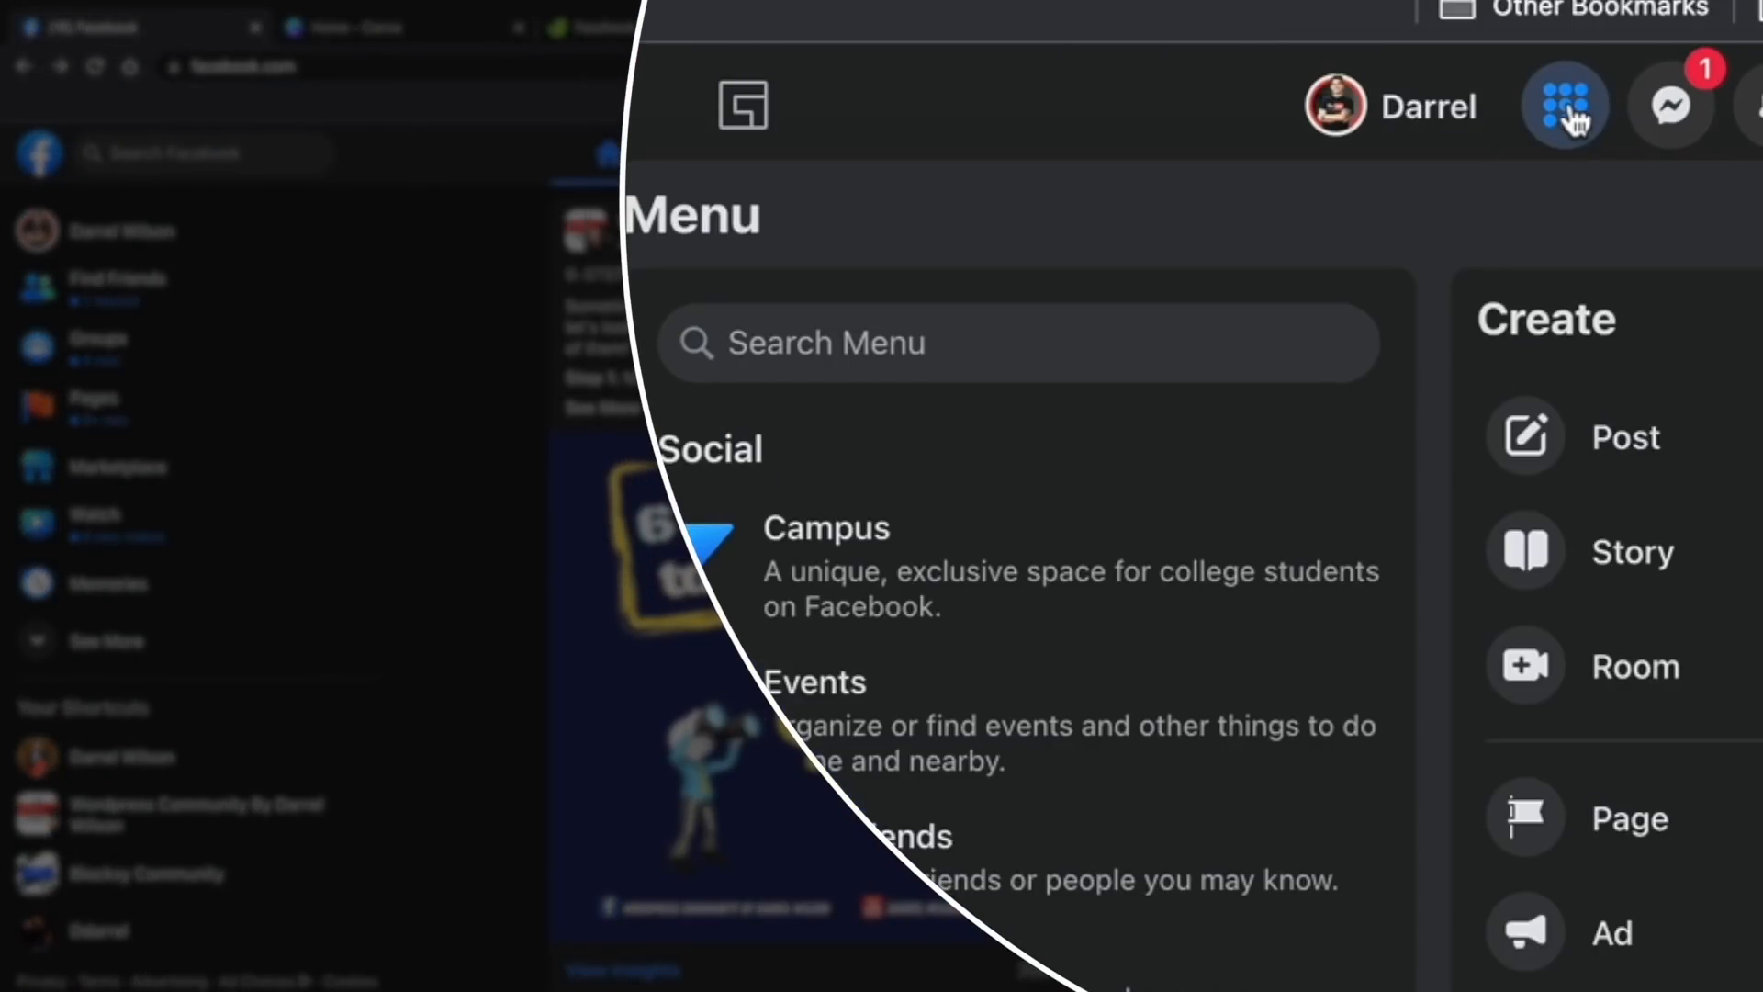
pyautogui.click(1614, 831)
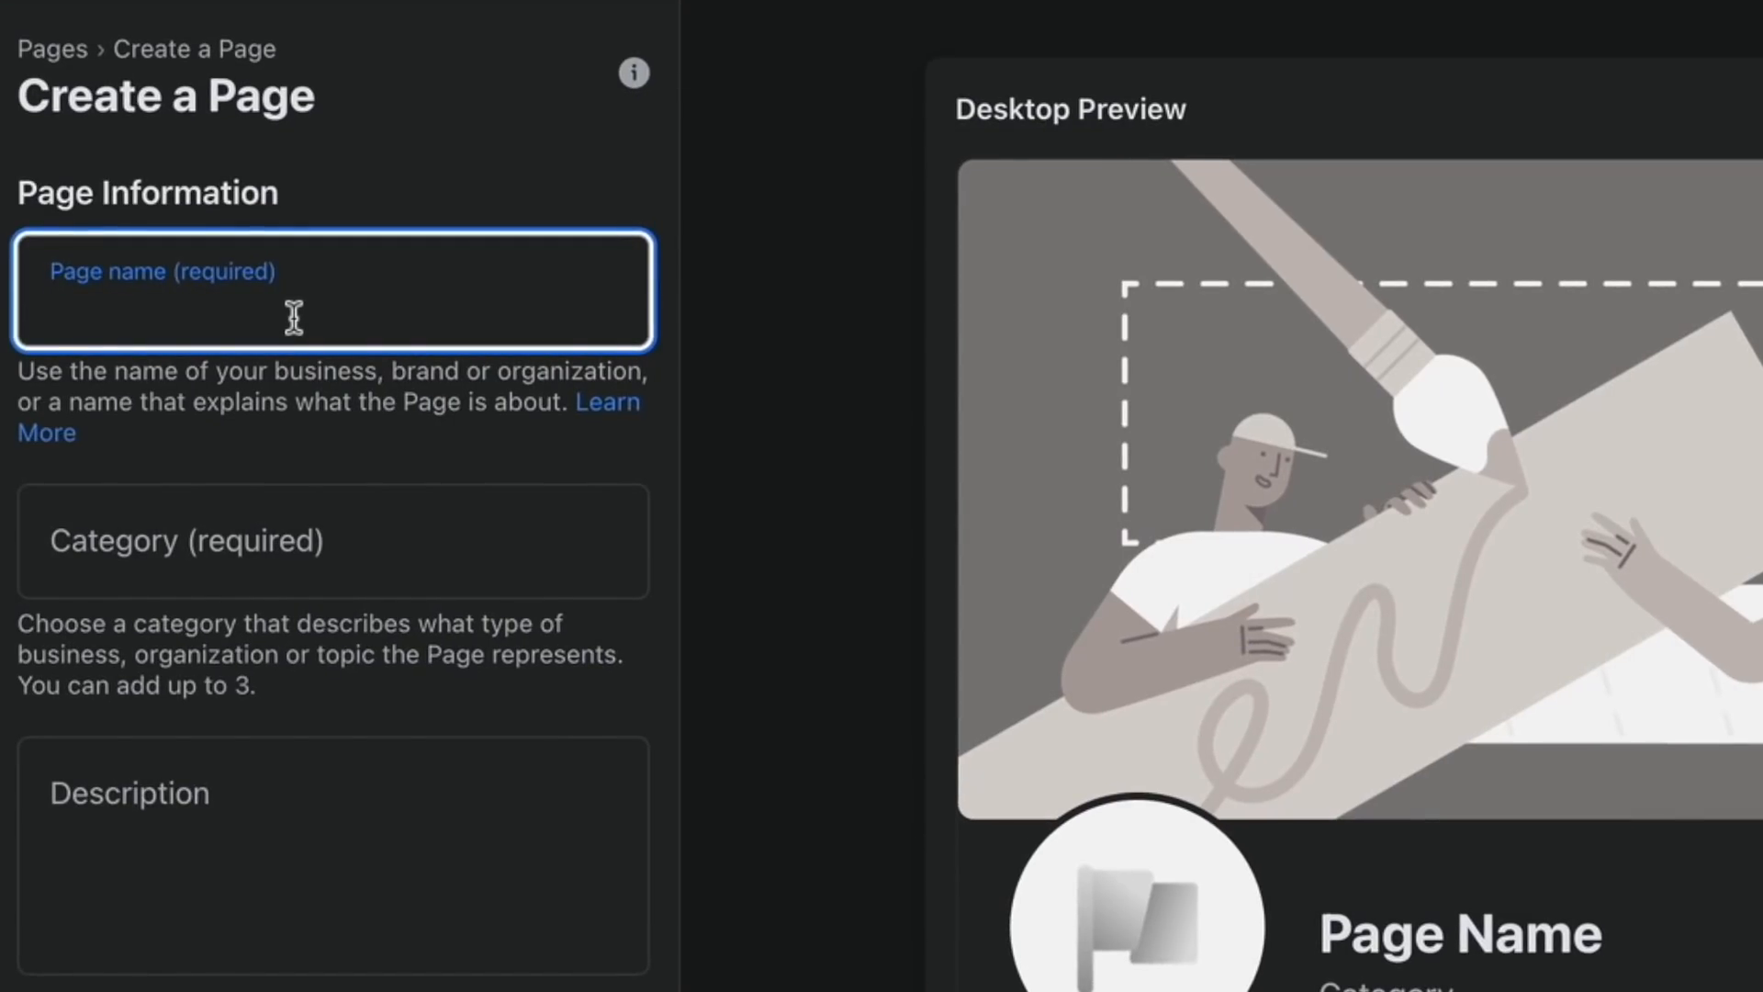
pyautogui.write('Web Ds')
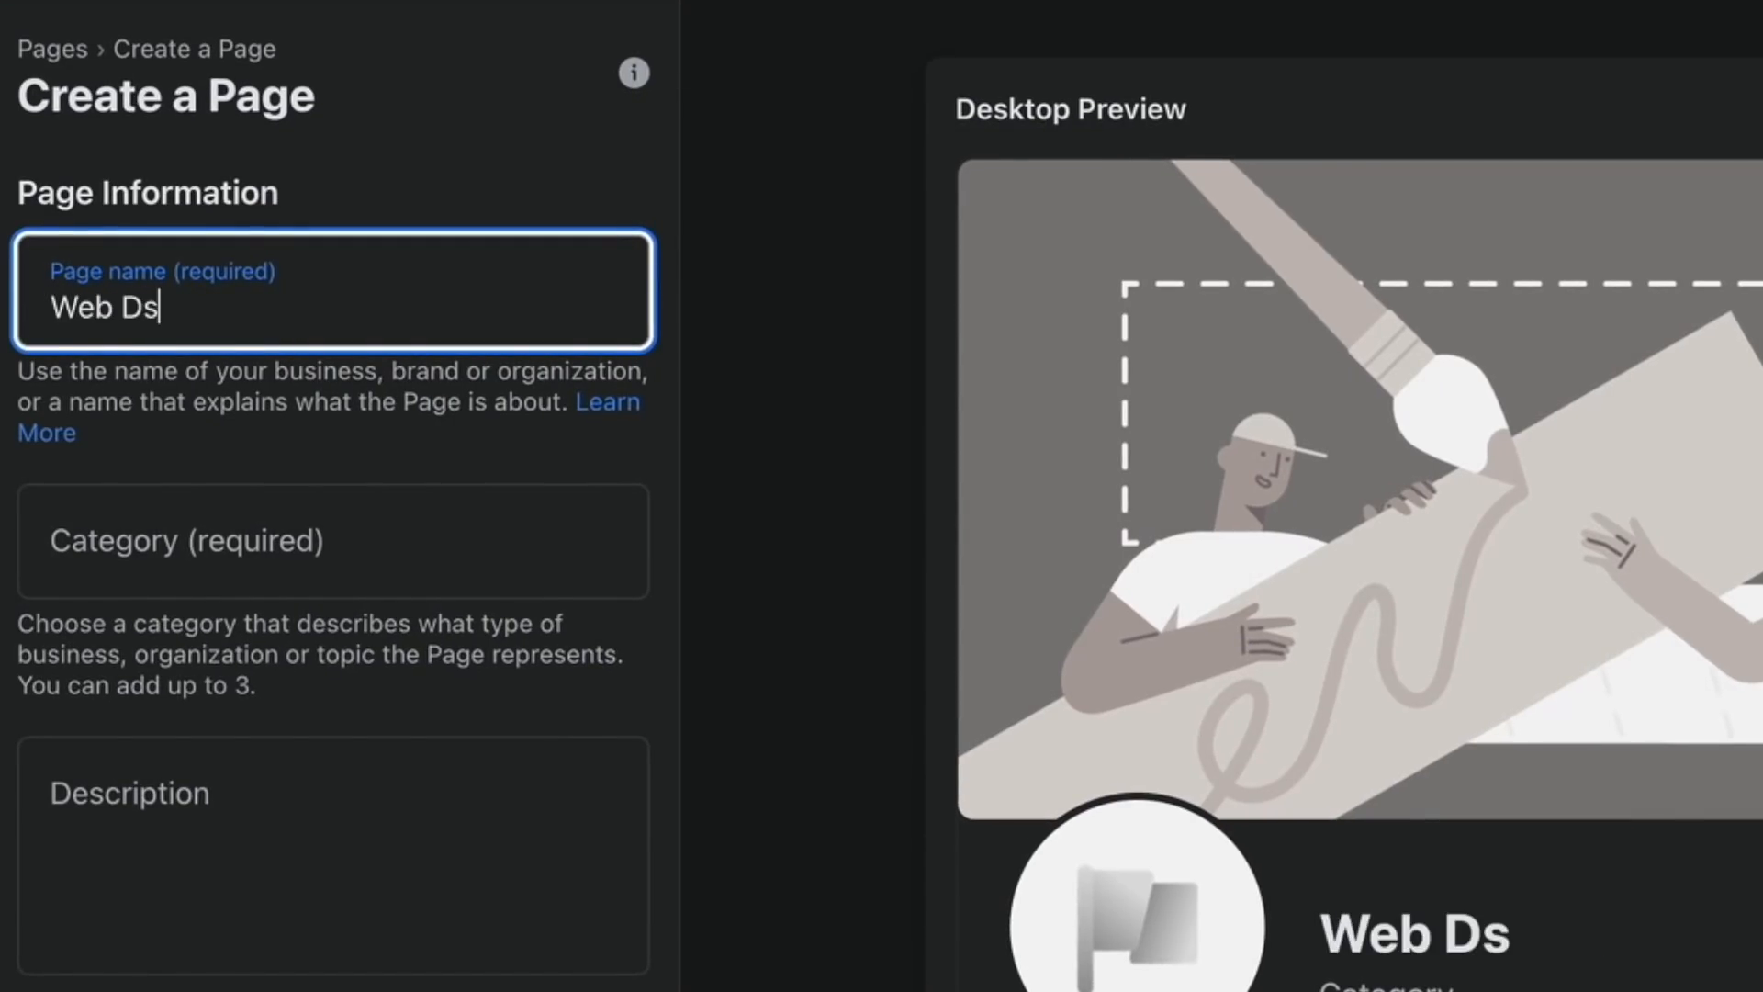
pyautogui.press('BackSpace')
pyautogui.write('esign Depot')
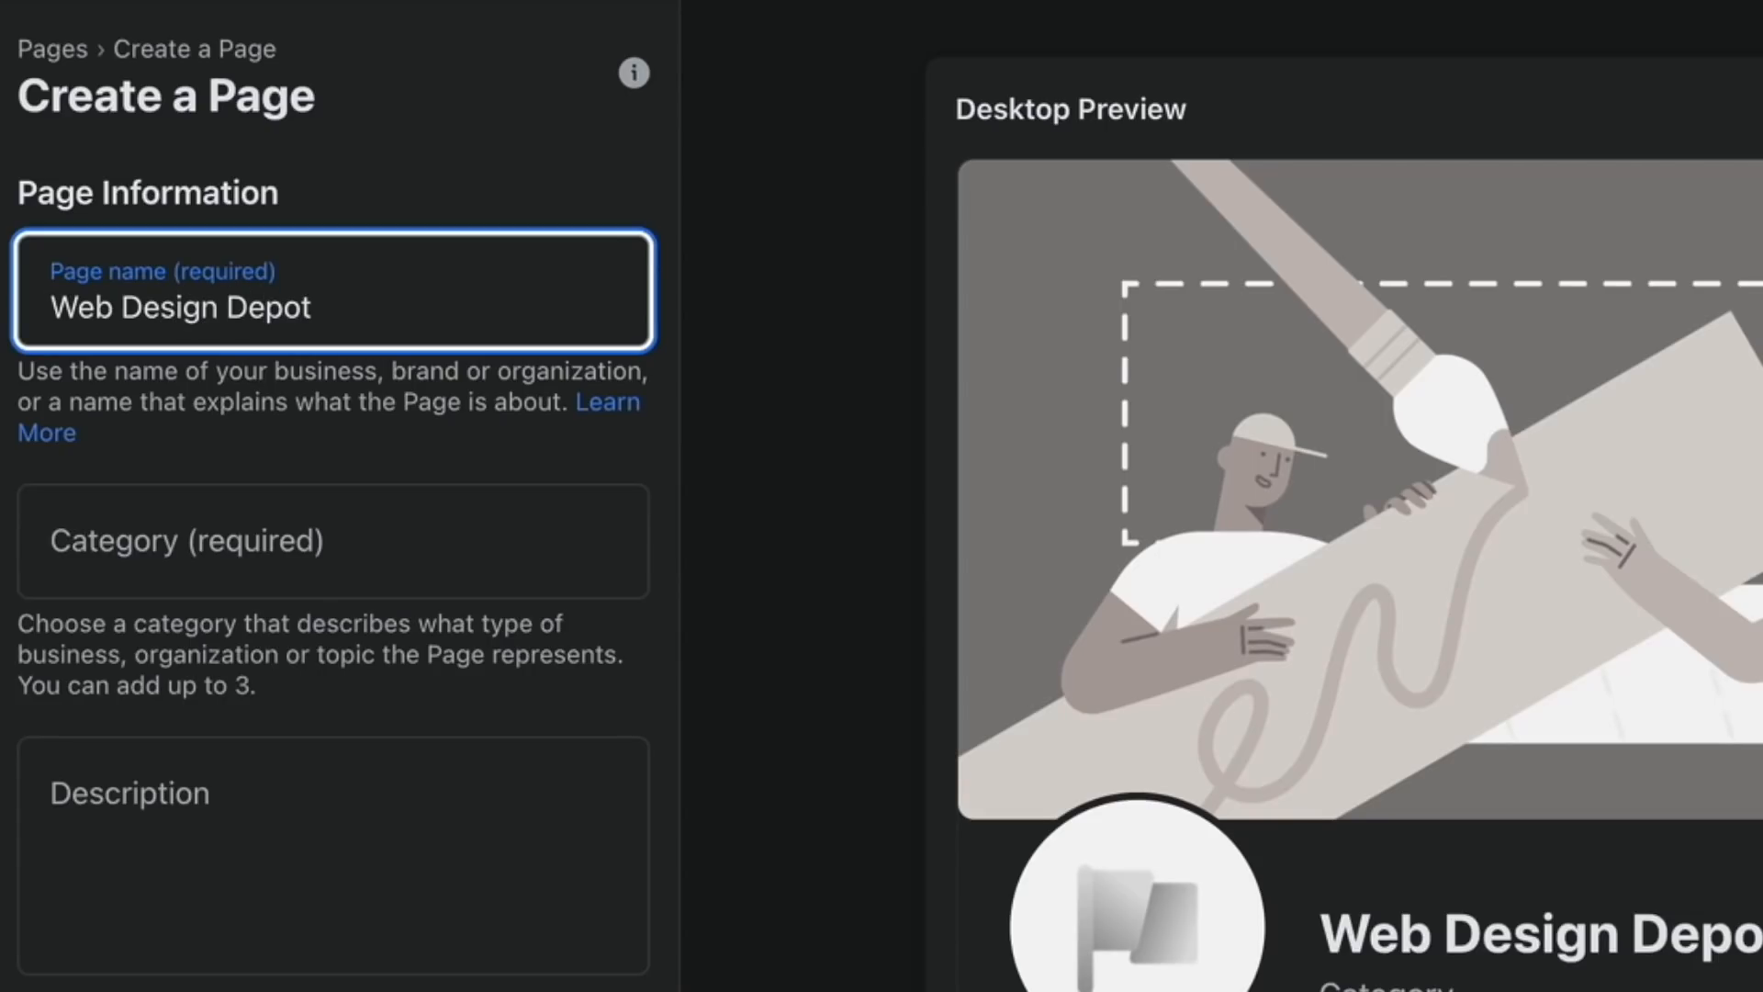
pyautogui.press('Tab')
pyautogui.press('Tab')
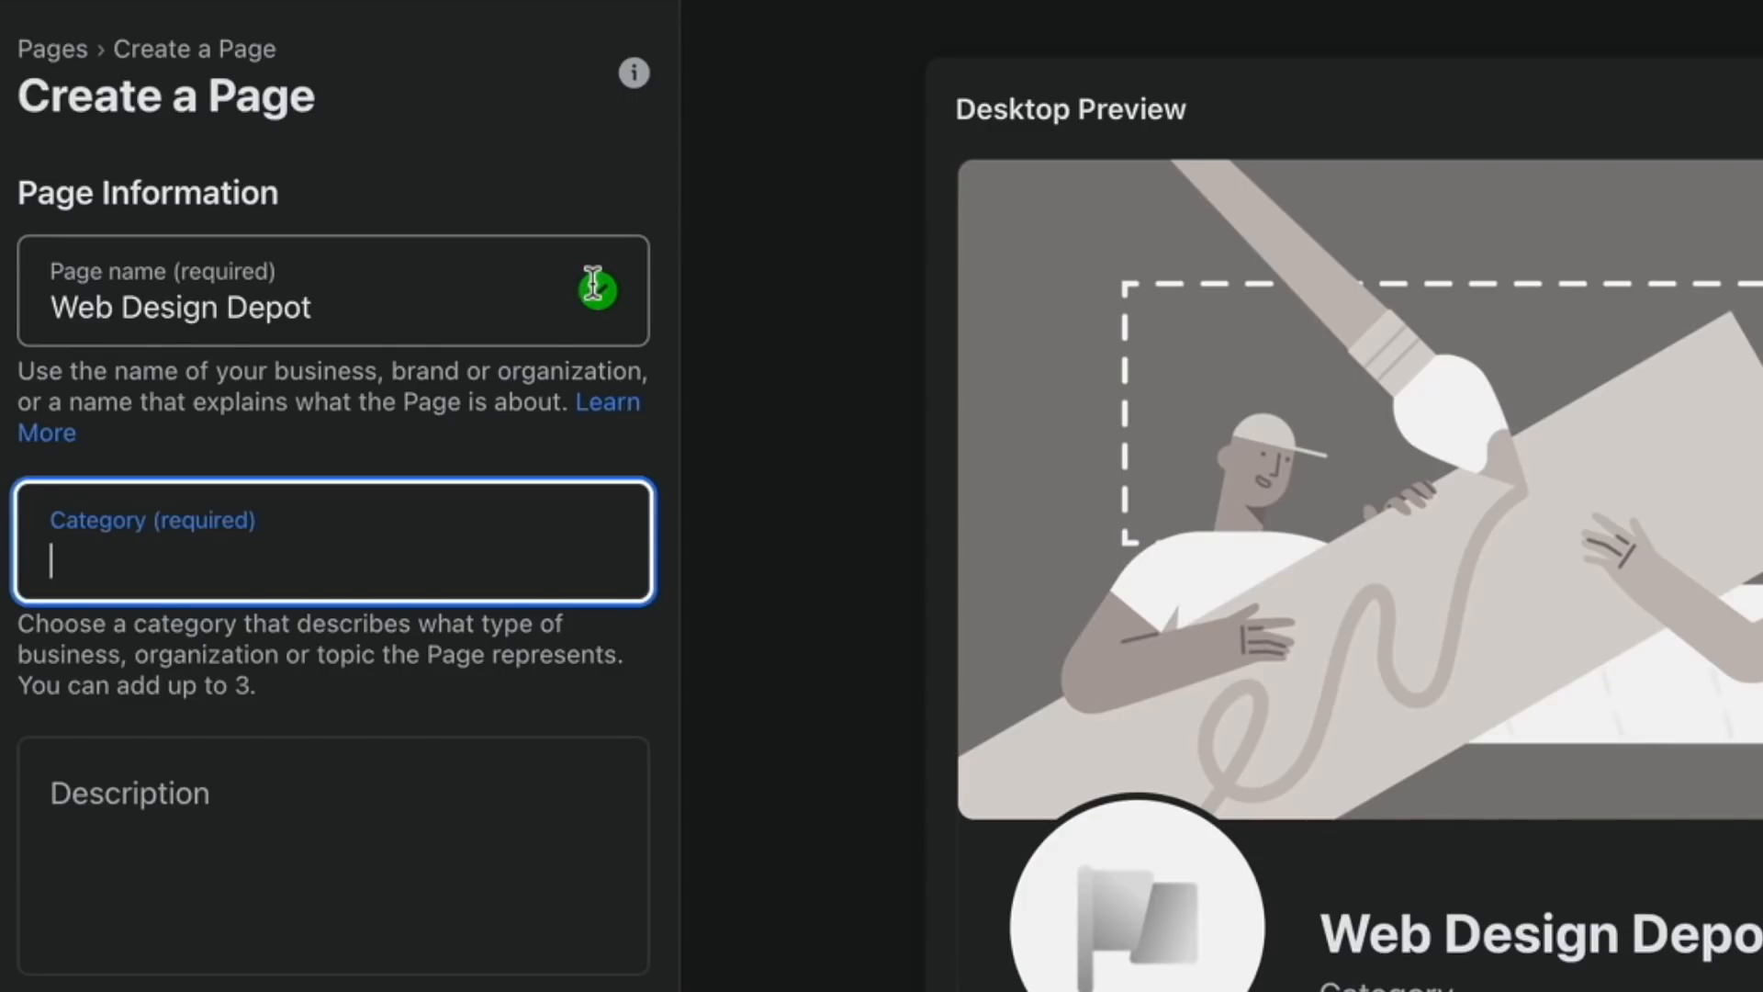
pyautogui.click(211, 562)
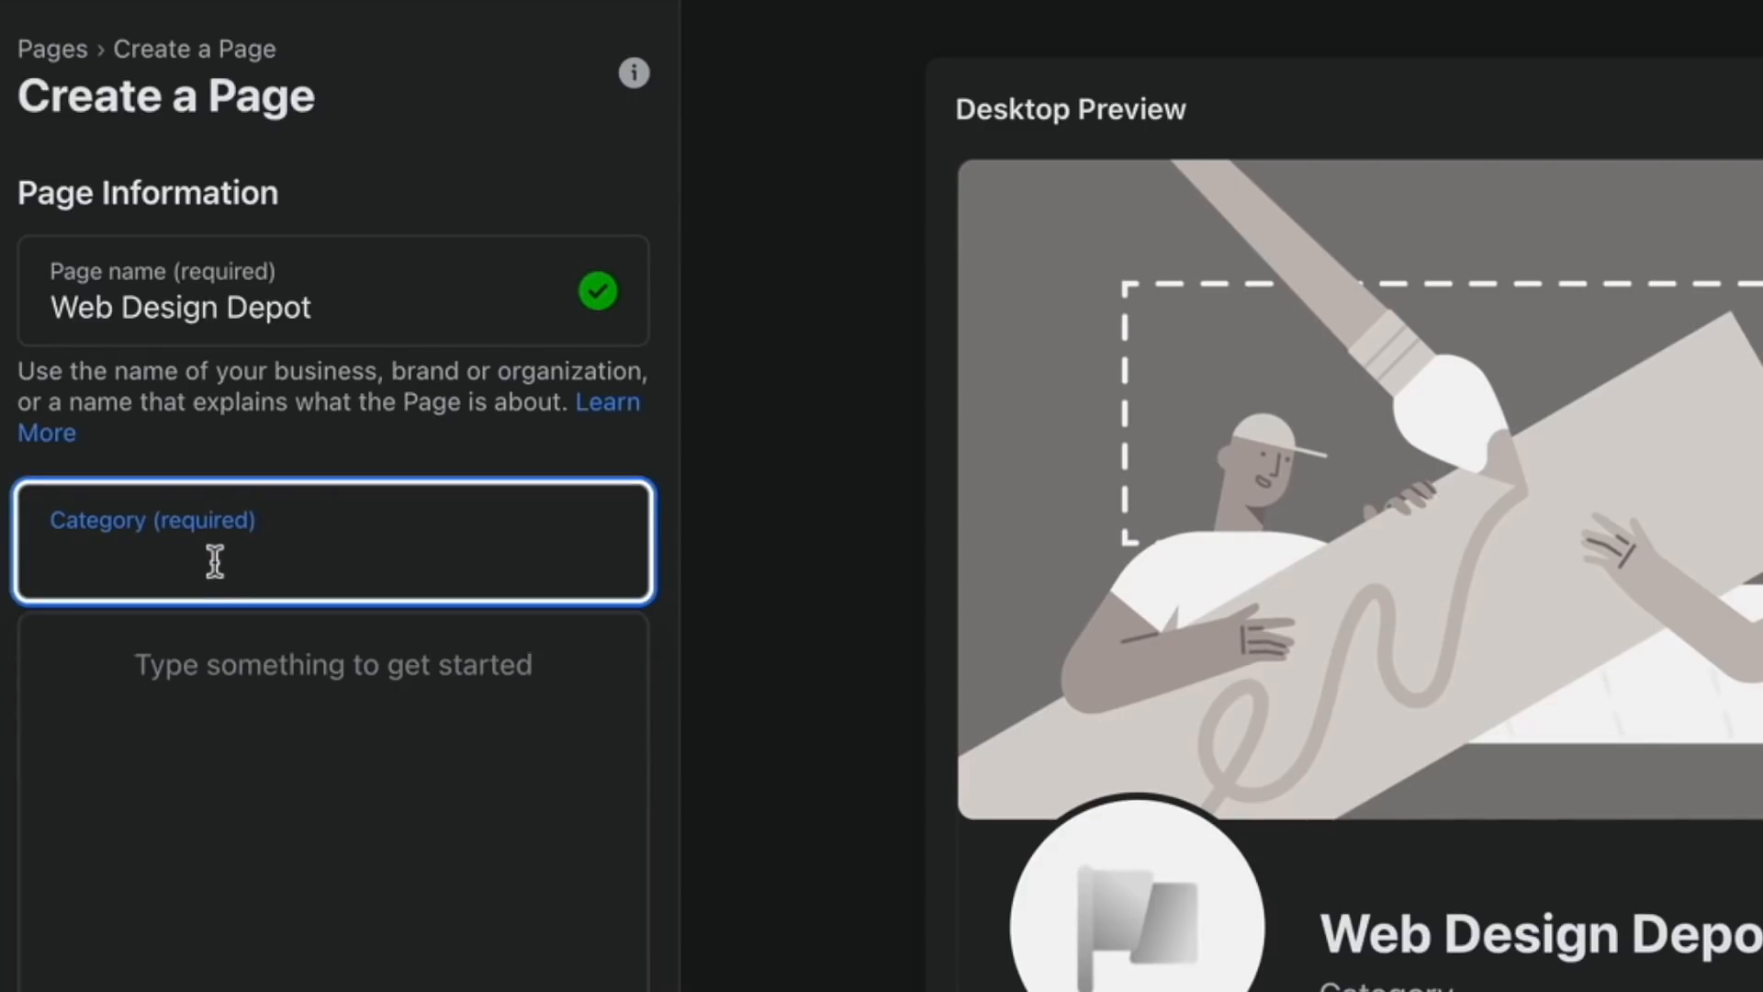
# Step: Look through the Google search results for the channel owner's name
pyautogui.click(367, 435)
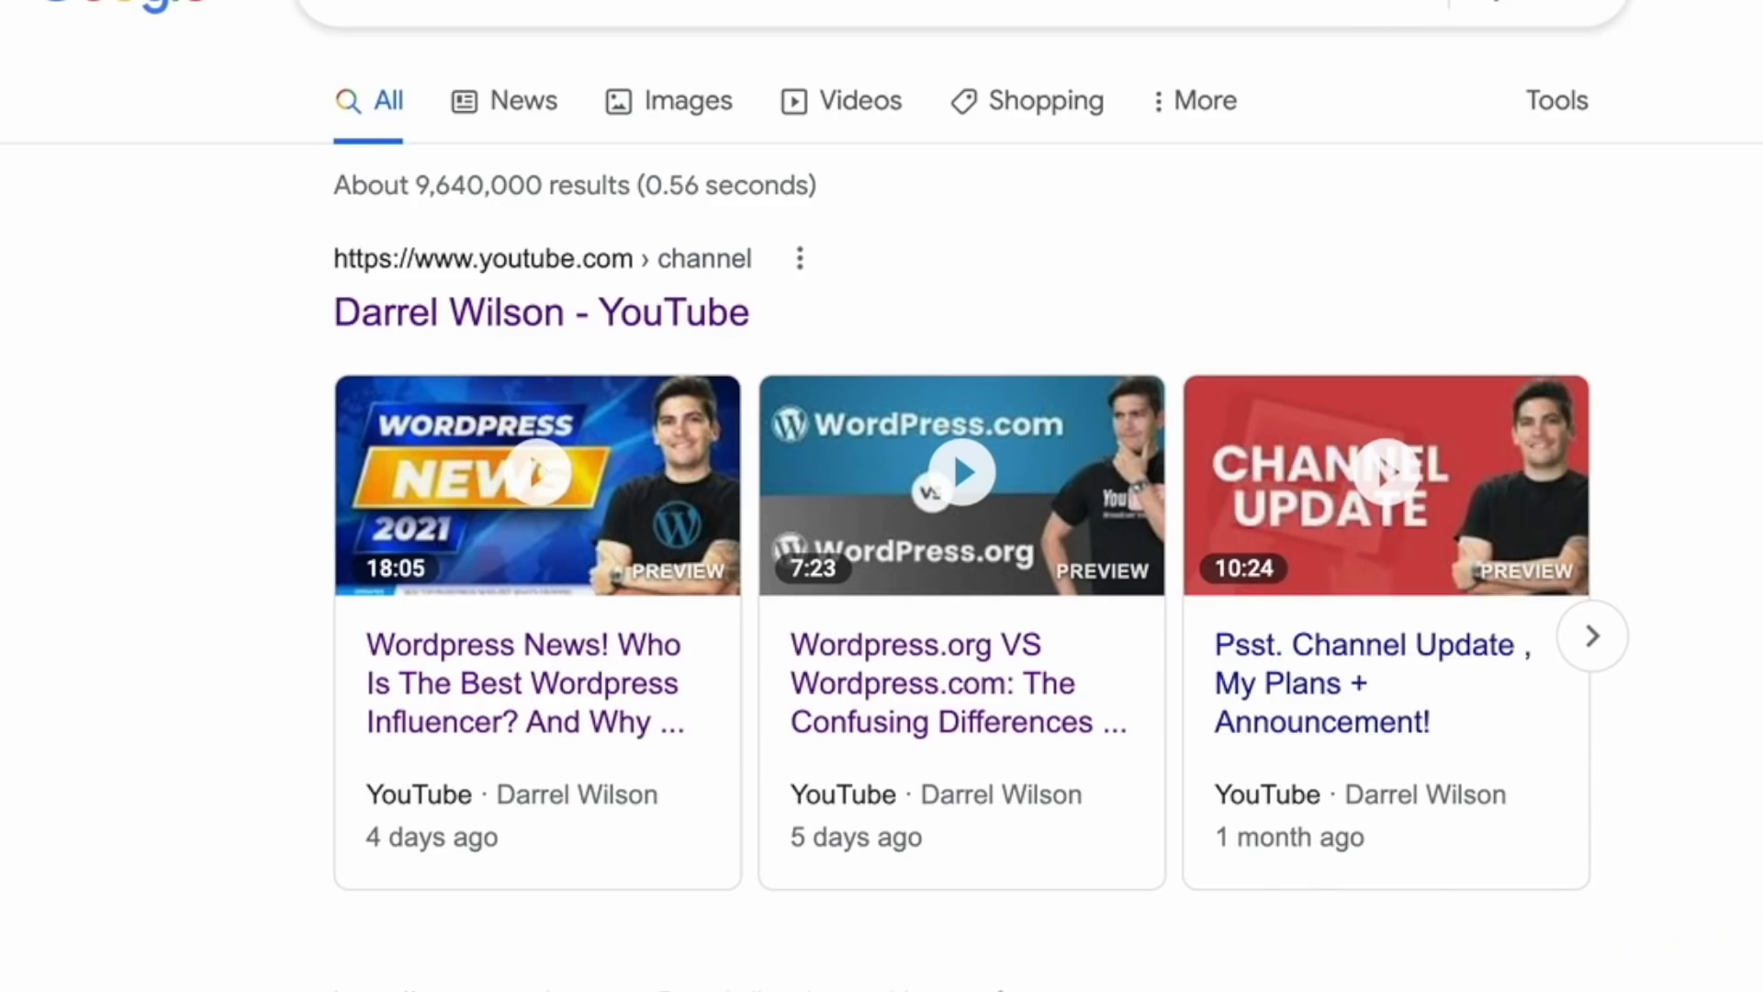
pyautogui.scroll(-5, 1348, 404)
pyautogui.scroll(-20, 962, 496)
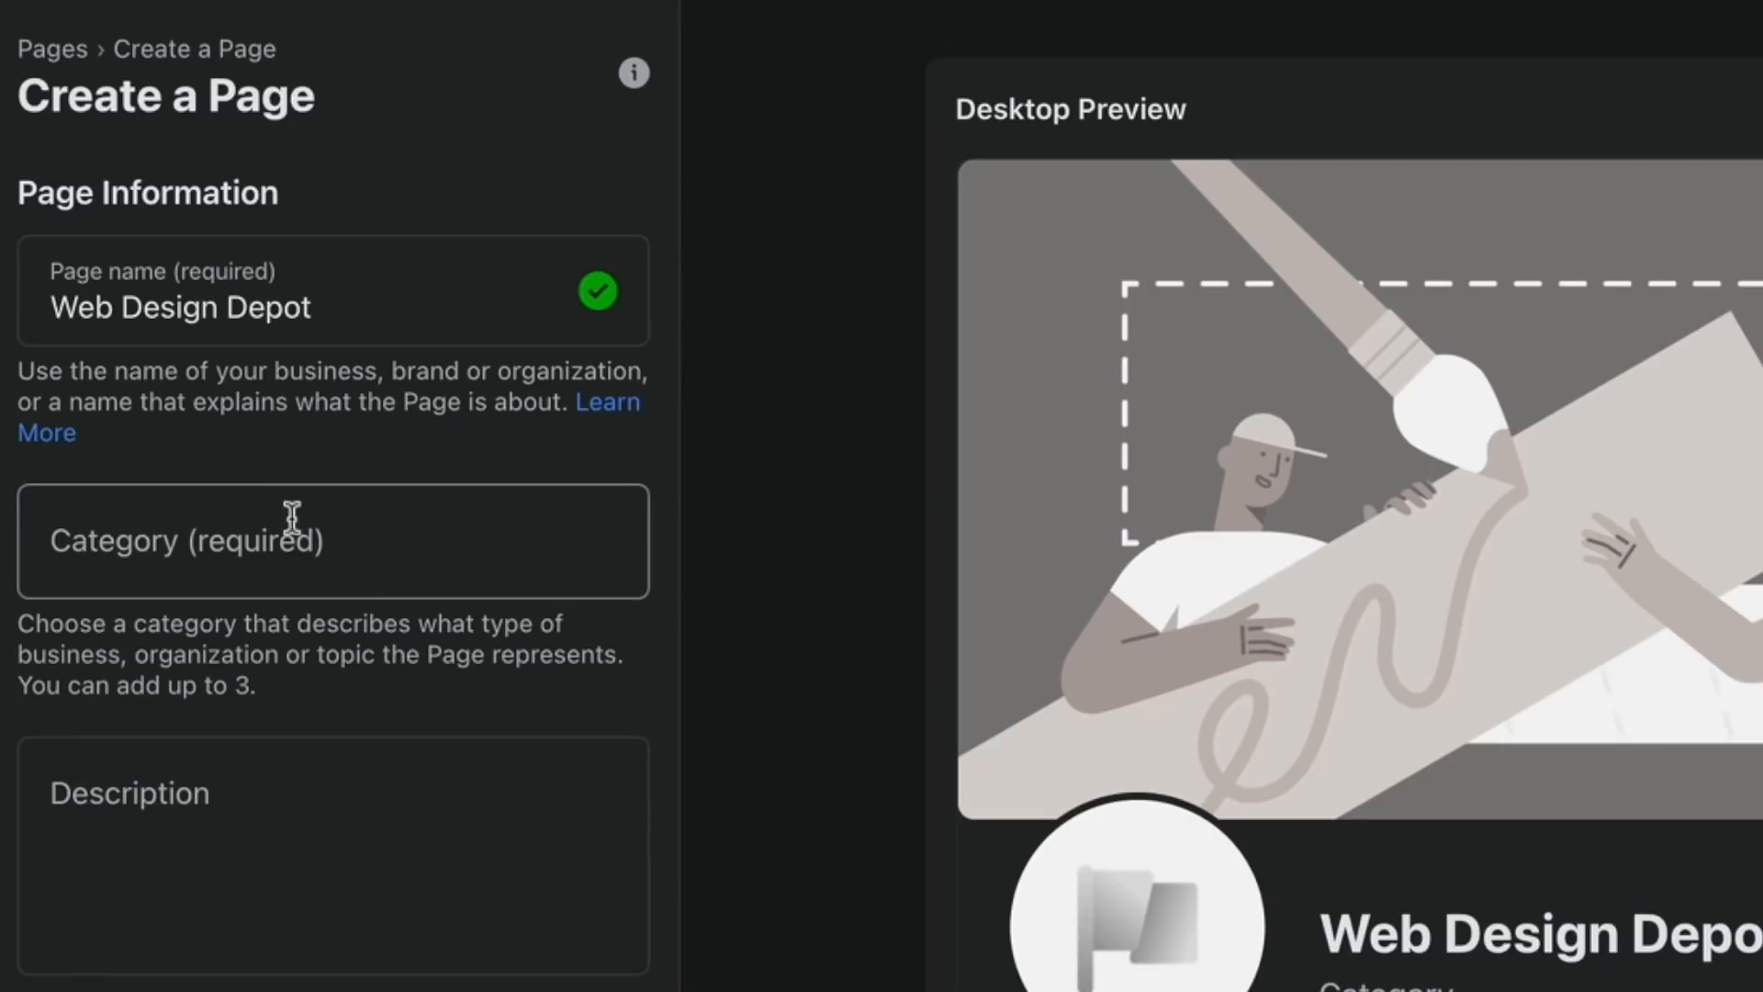
# Step: Assign the Page the categories Website, Web Designer and E-commerce Website
pyautogui.click(275, 564)
pyautogui.write('web')
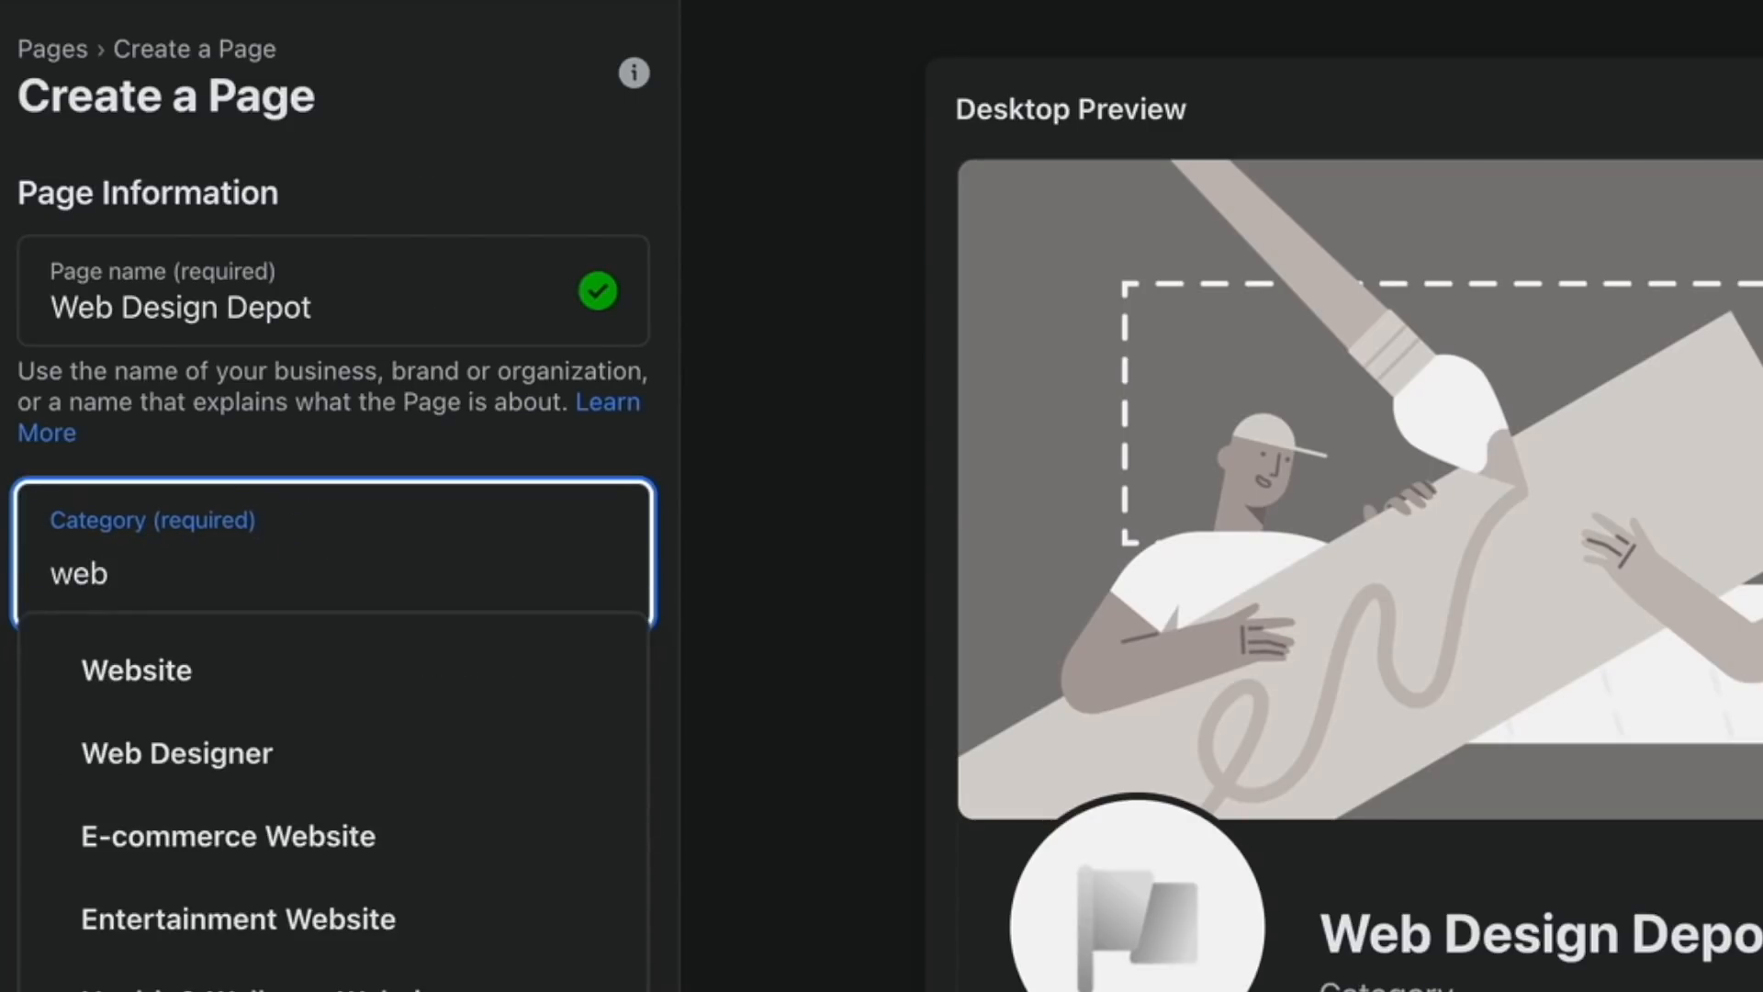
pyautogui.click(539, 653)
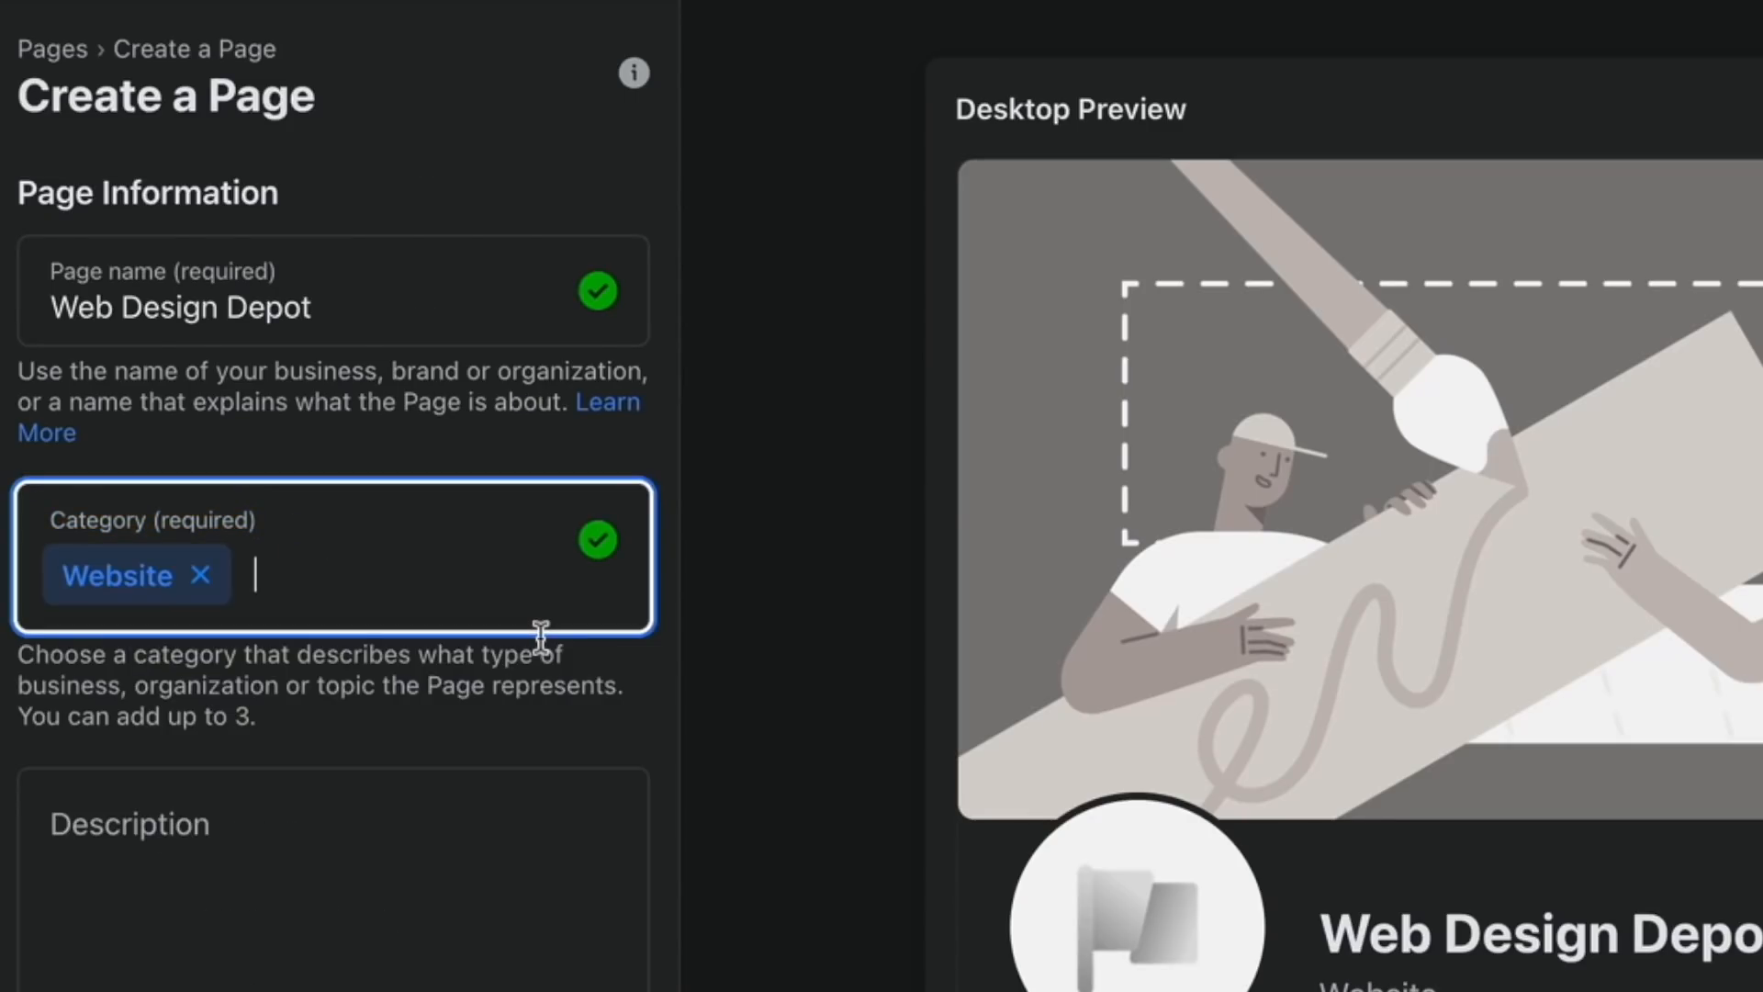
pyautogui.write('web designer')
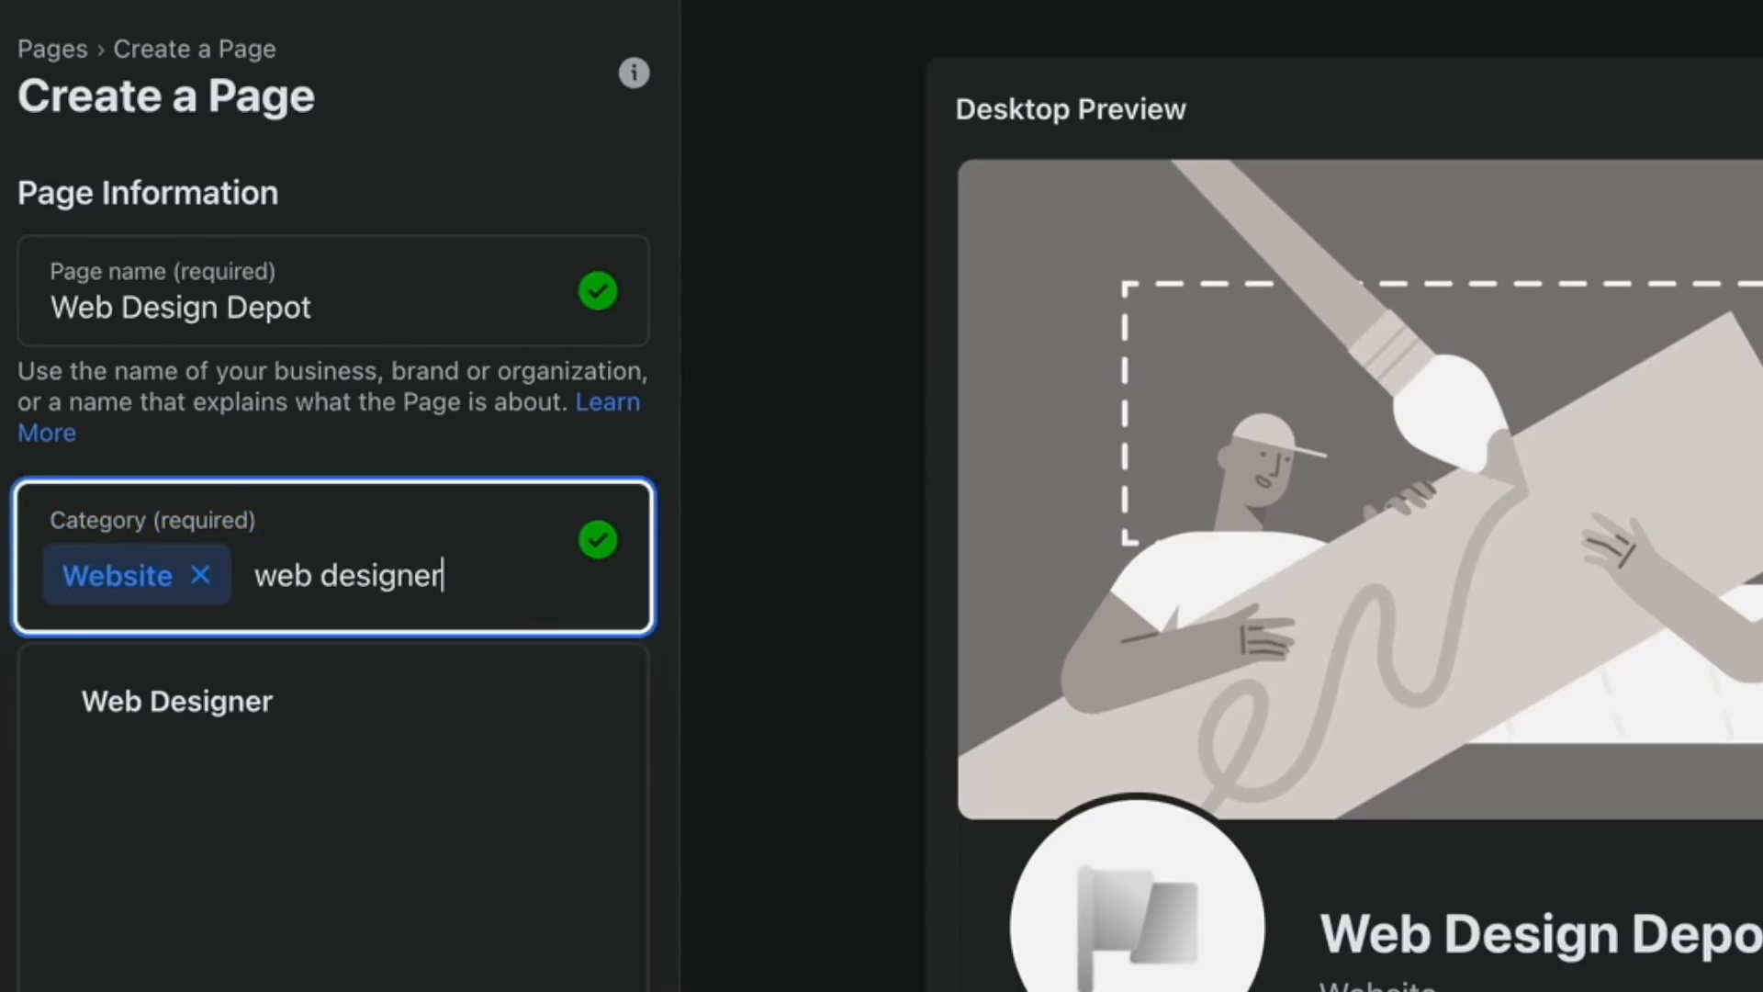
pyautogui.click(507, 704)
pyautogui.write('ecommerce')
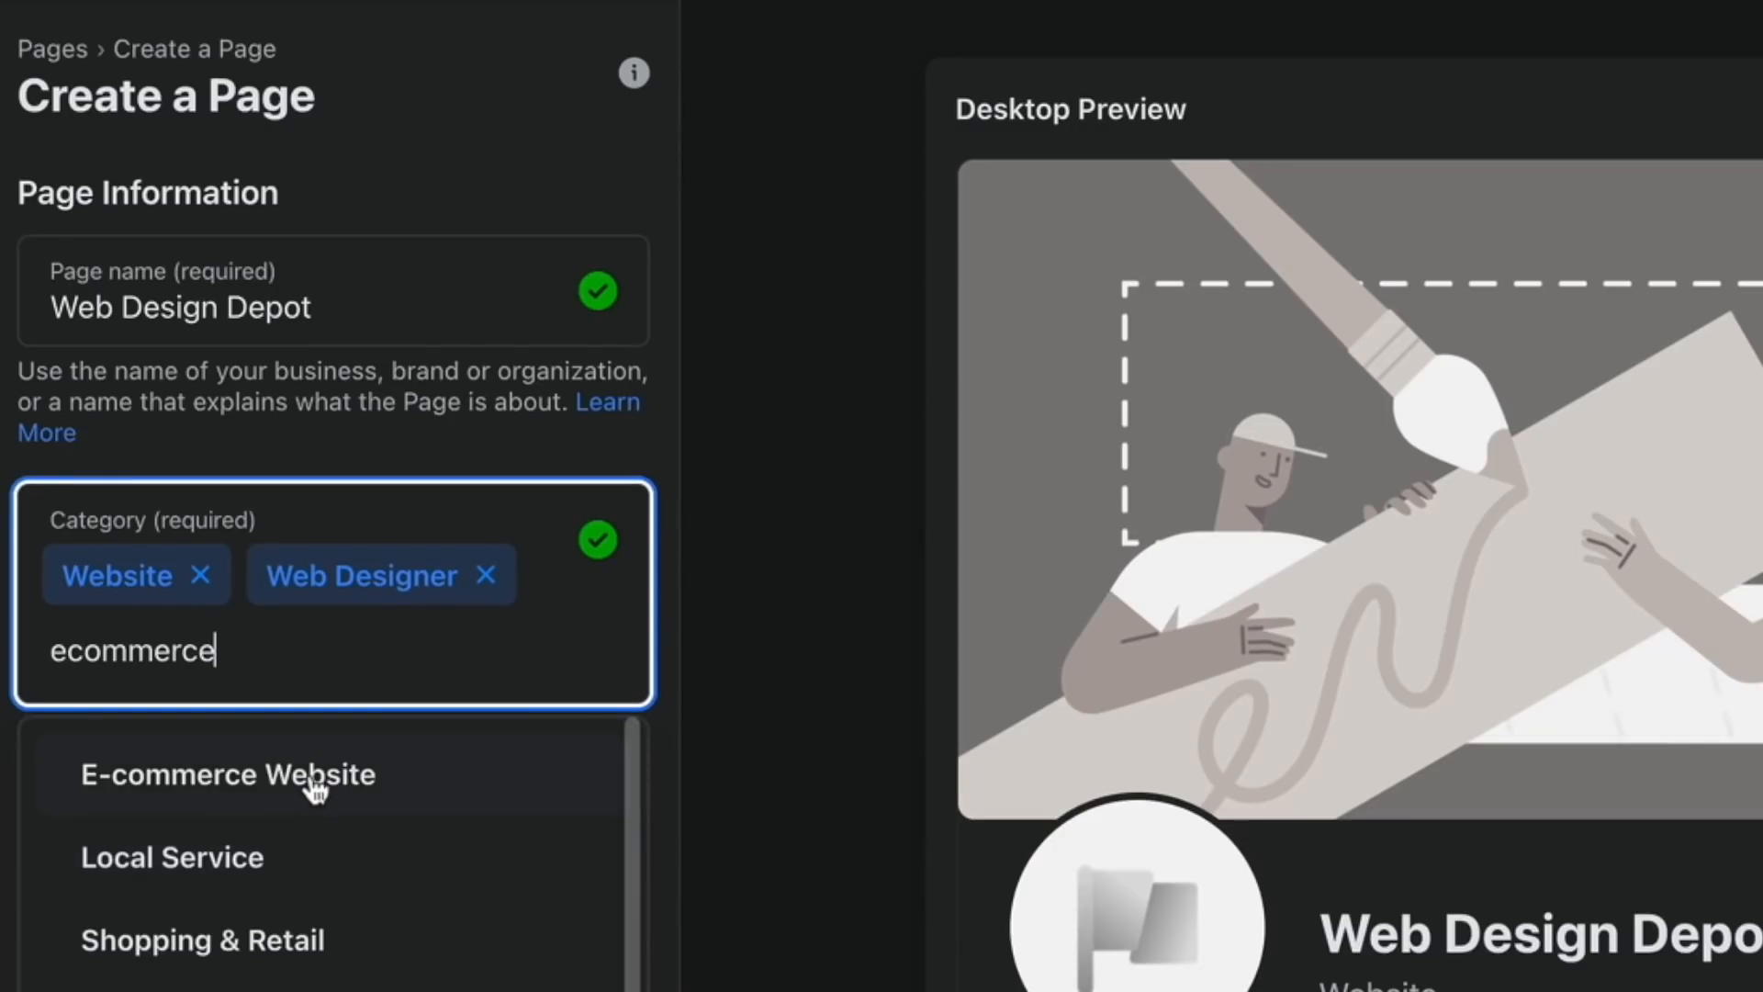
pyautogui.click(315, 778)
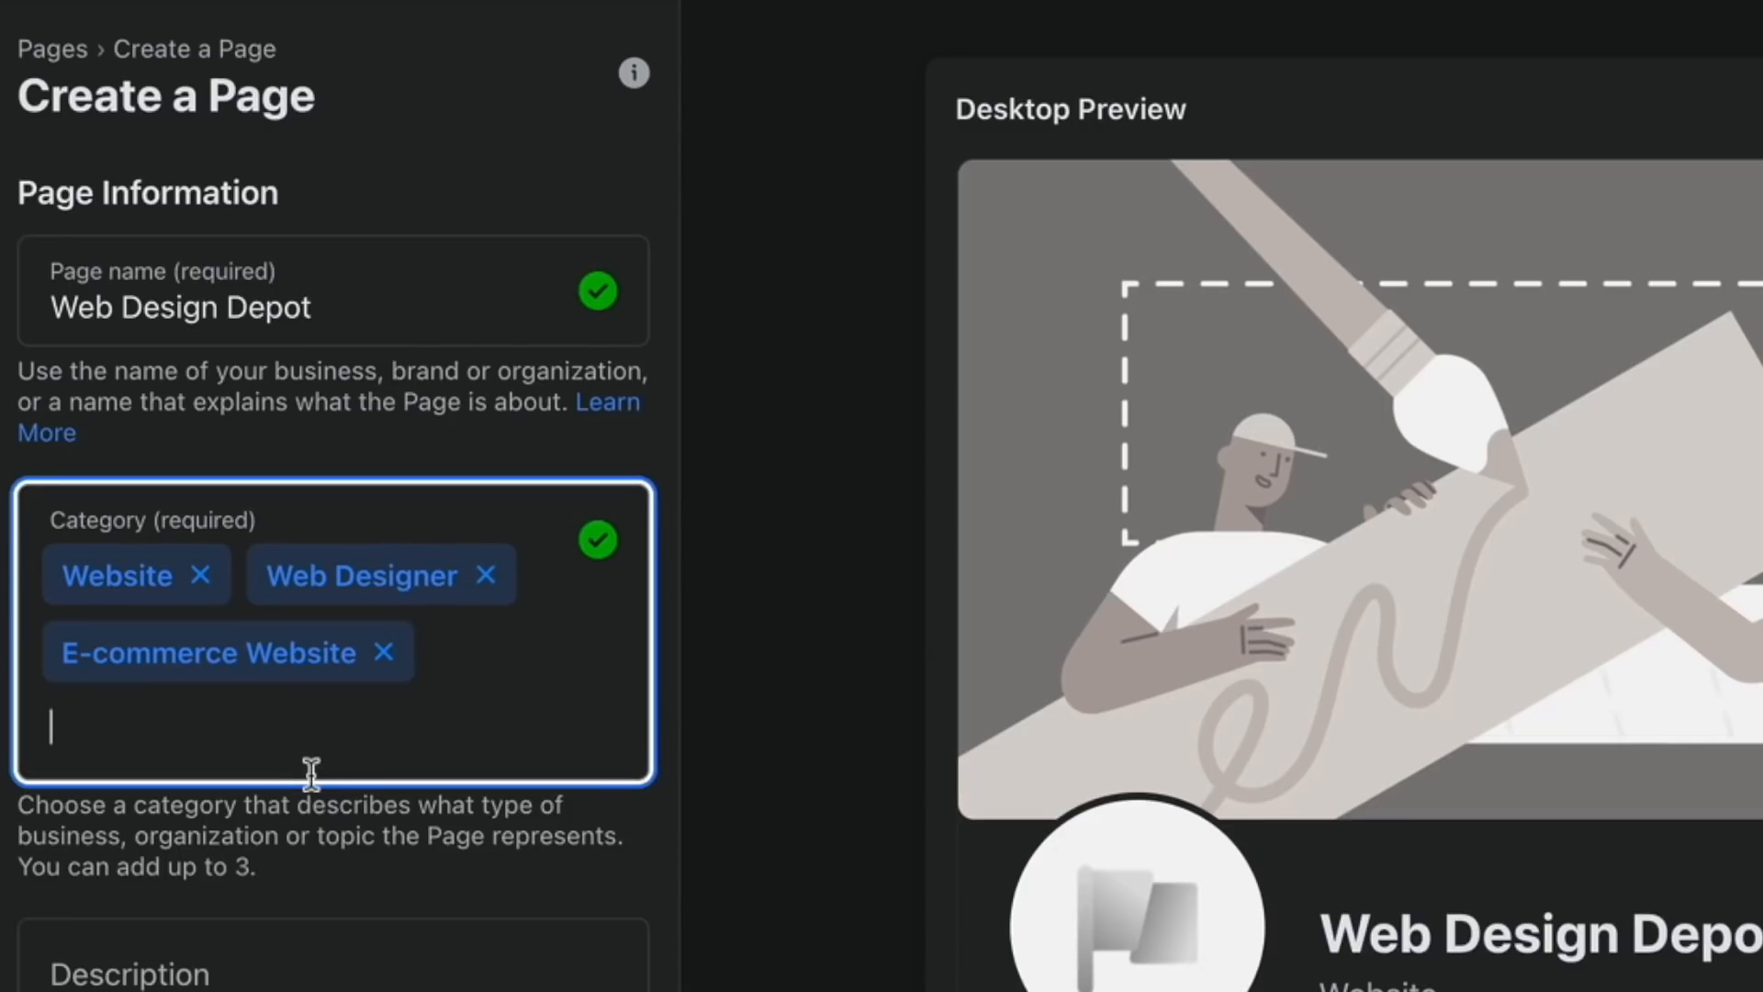
# Step: Paste in a Page description of Web Designer Depot covering its website and ecommerce services, discount prices for new users and the Las Vegas area
pyautogui.click(372, 942)
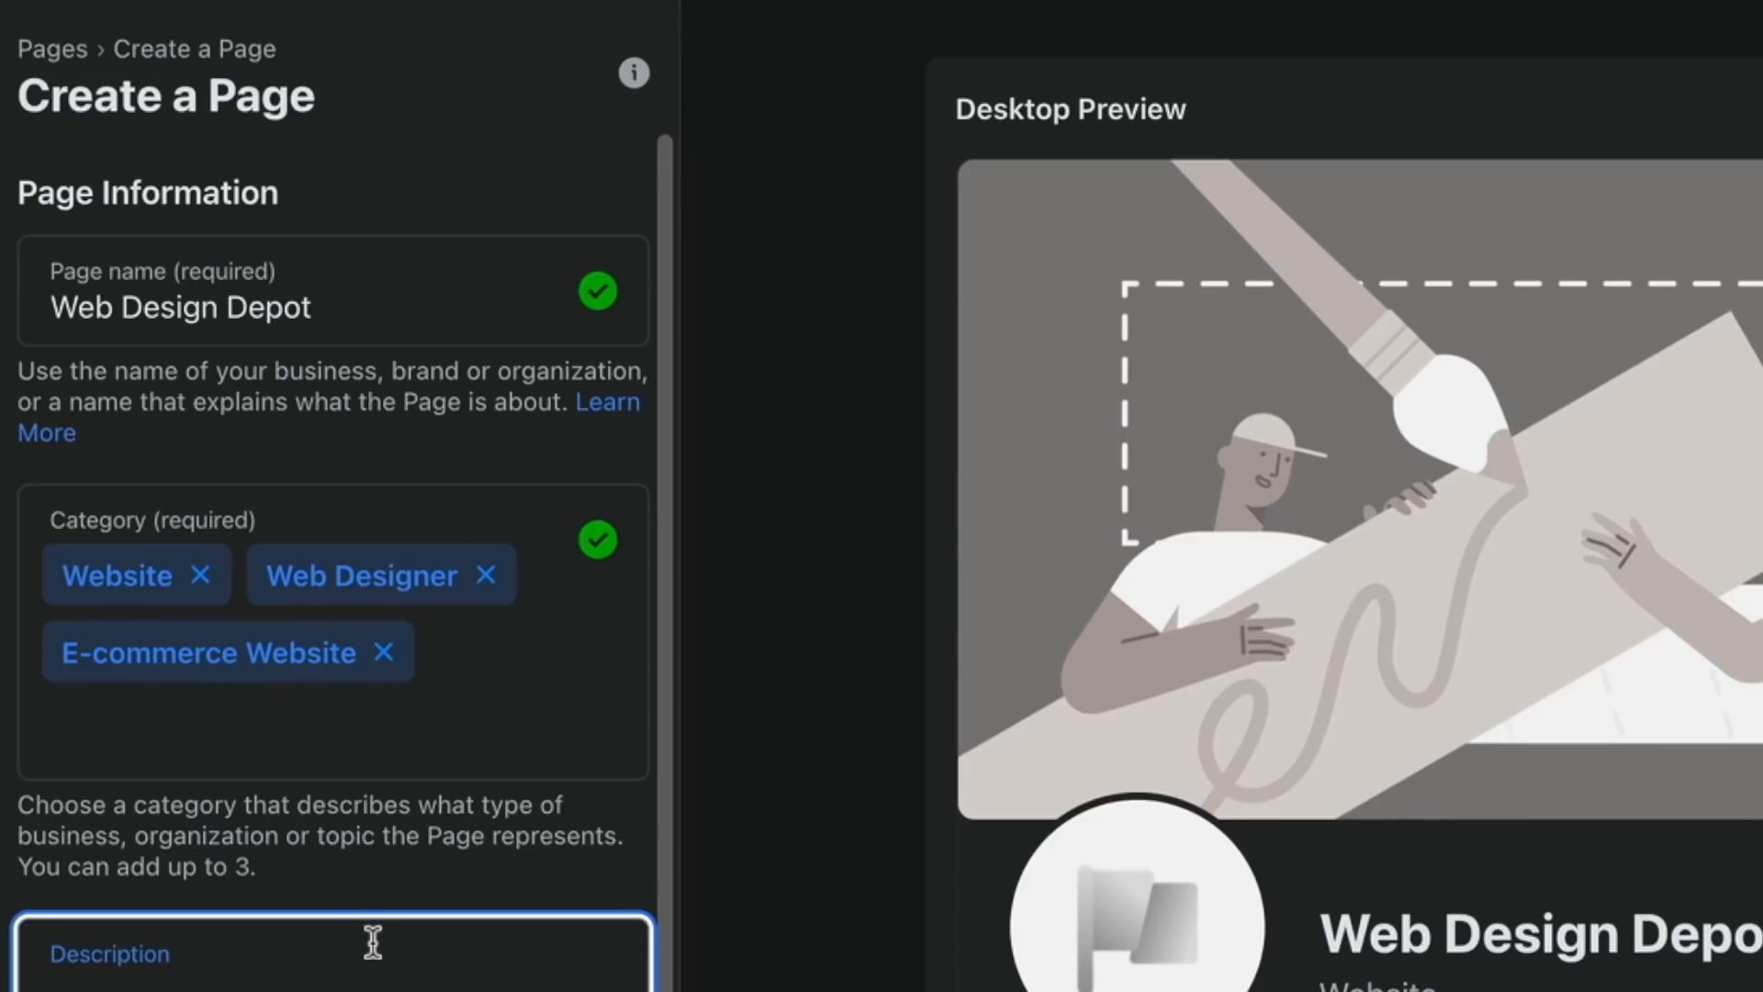
pyautogui.scroll(-2, 373, 943)
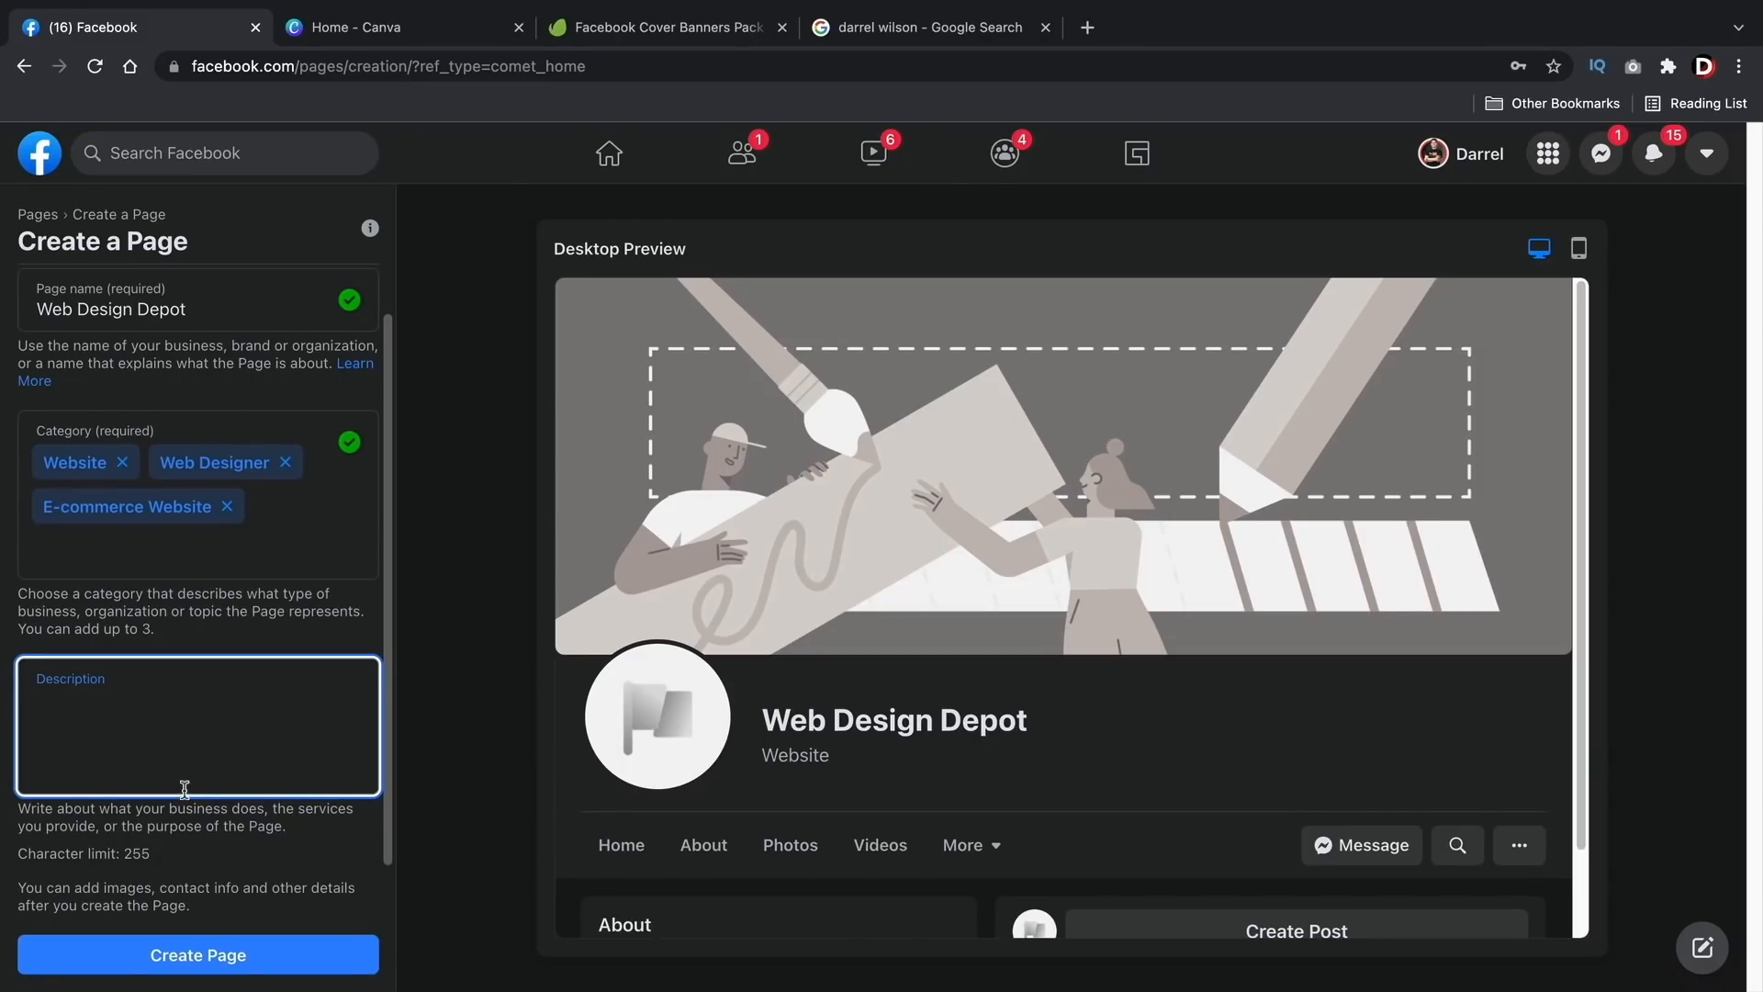
pyautogui.moveTo(165, 825); pyautogui.dragTo(285, 829)
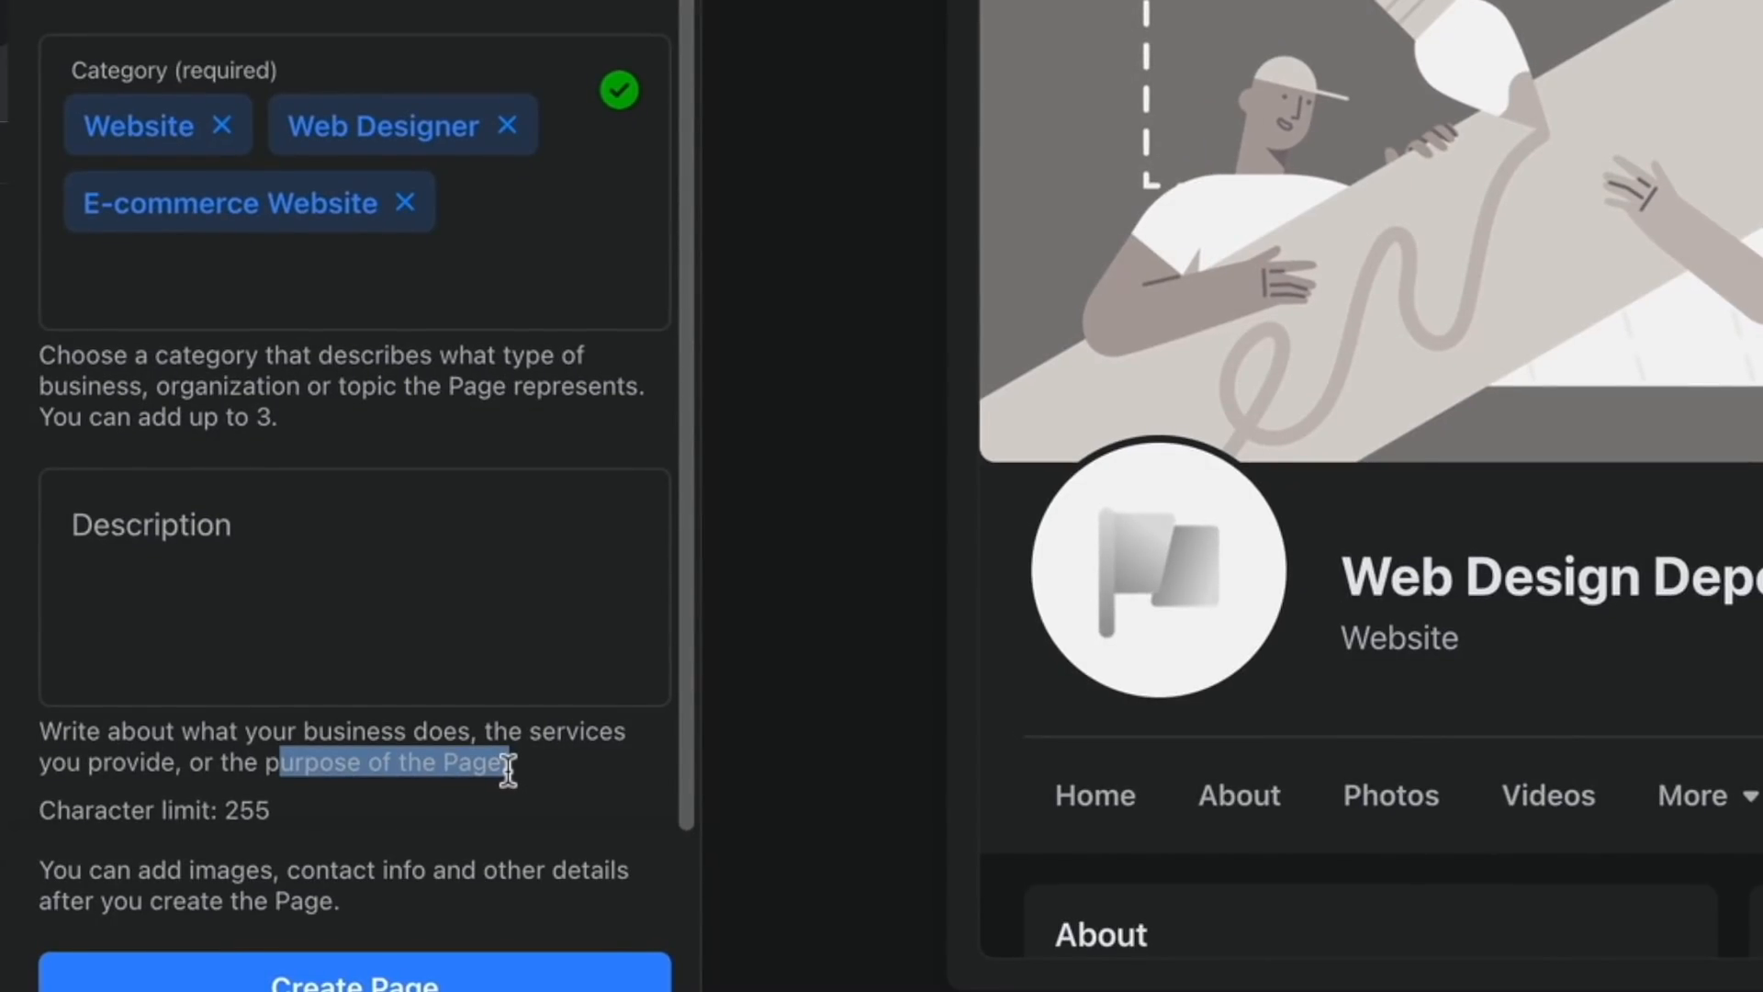
pyautogui.click(188, 516)
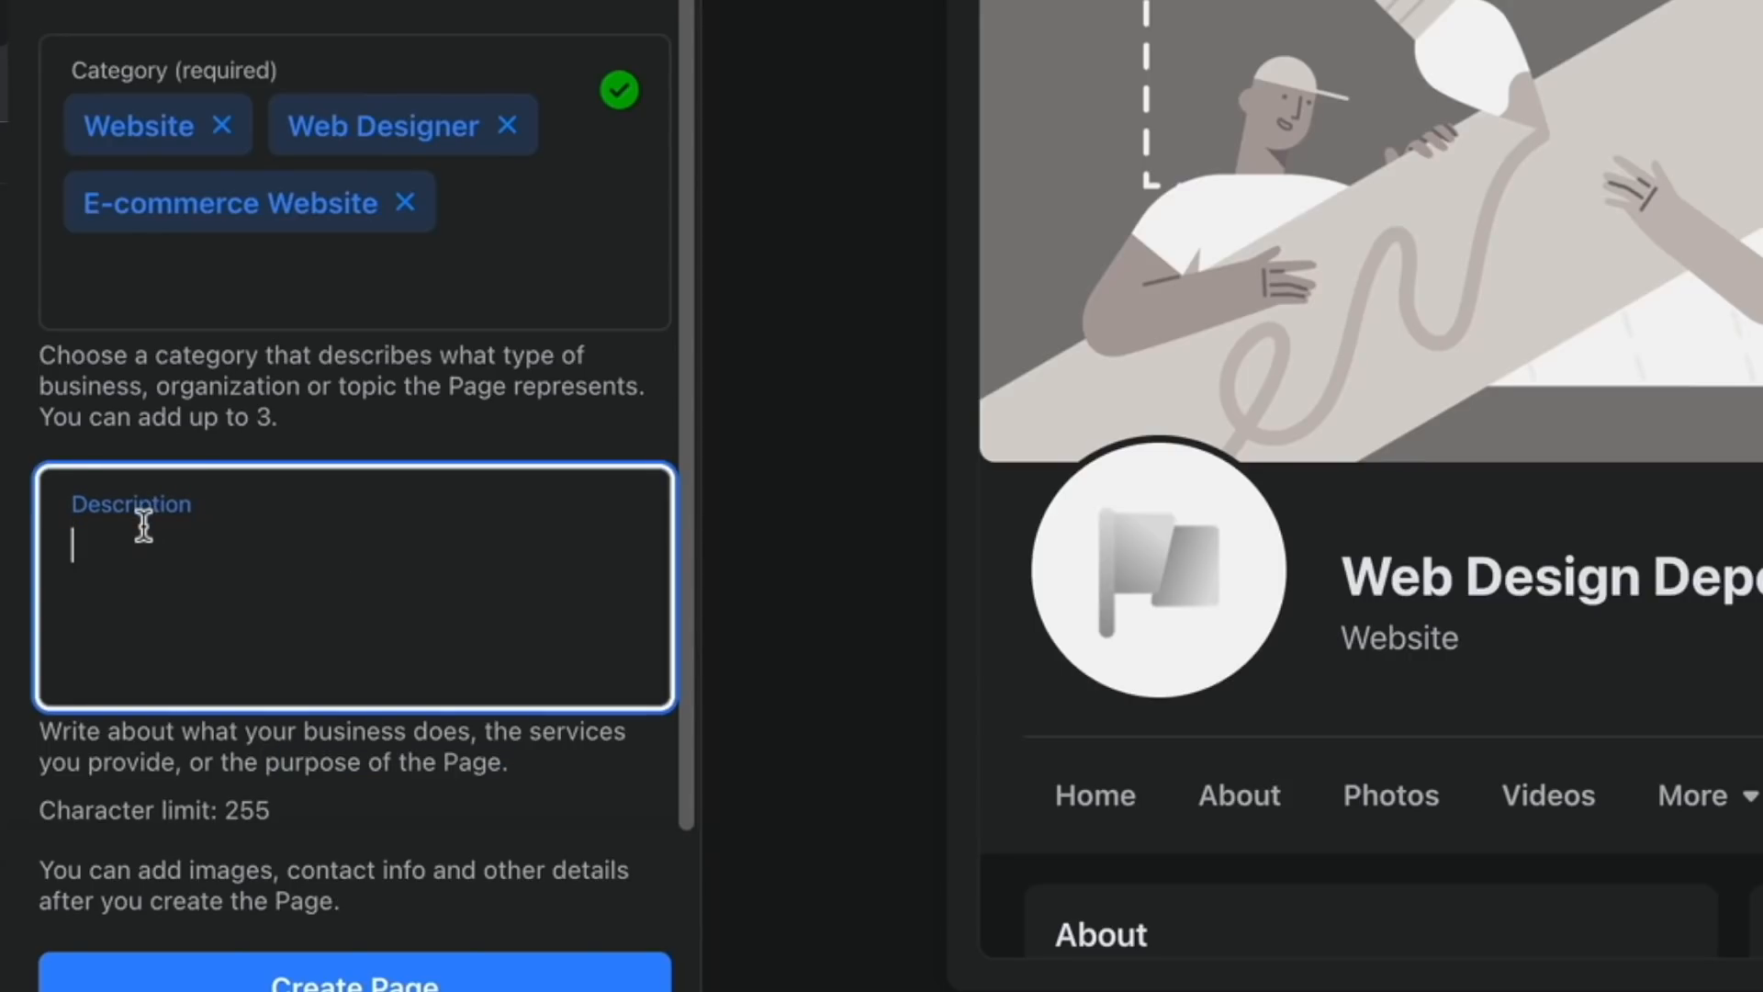
pyautogui.rightClick(112, 542)
pyautogui.click(188, 690)
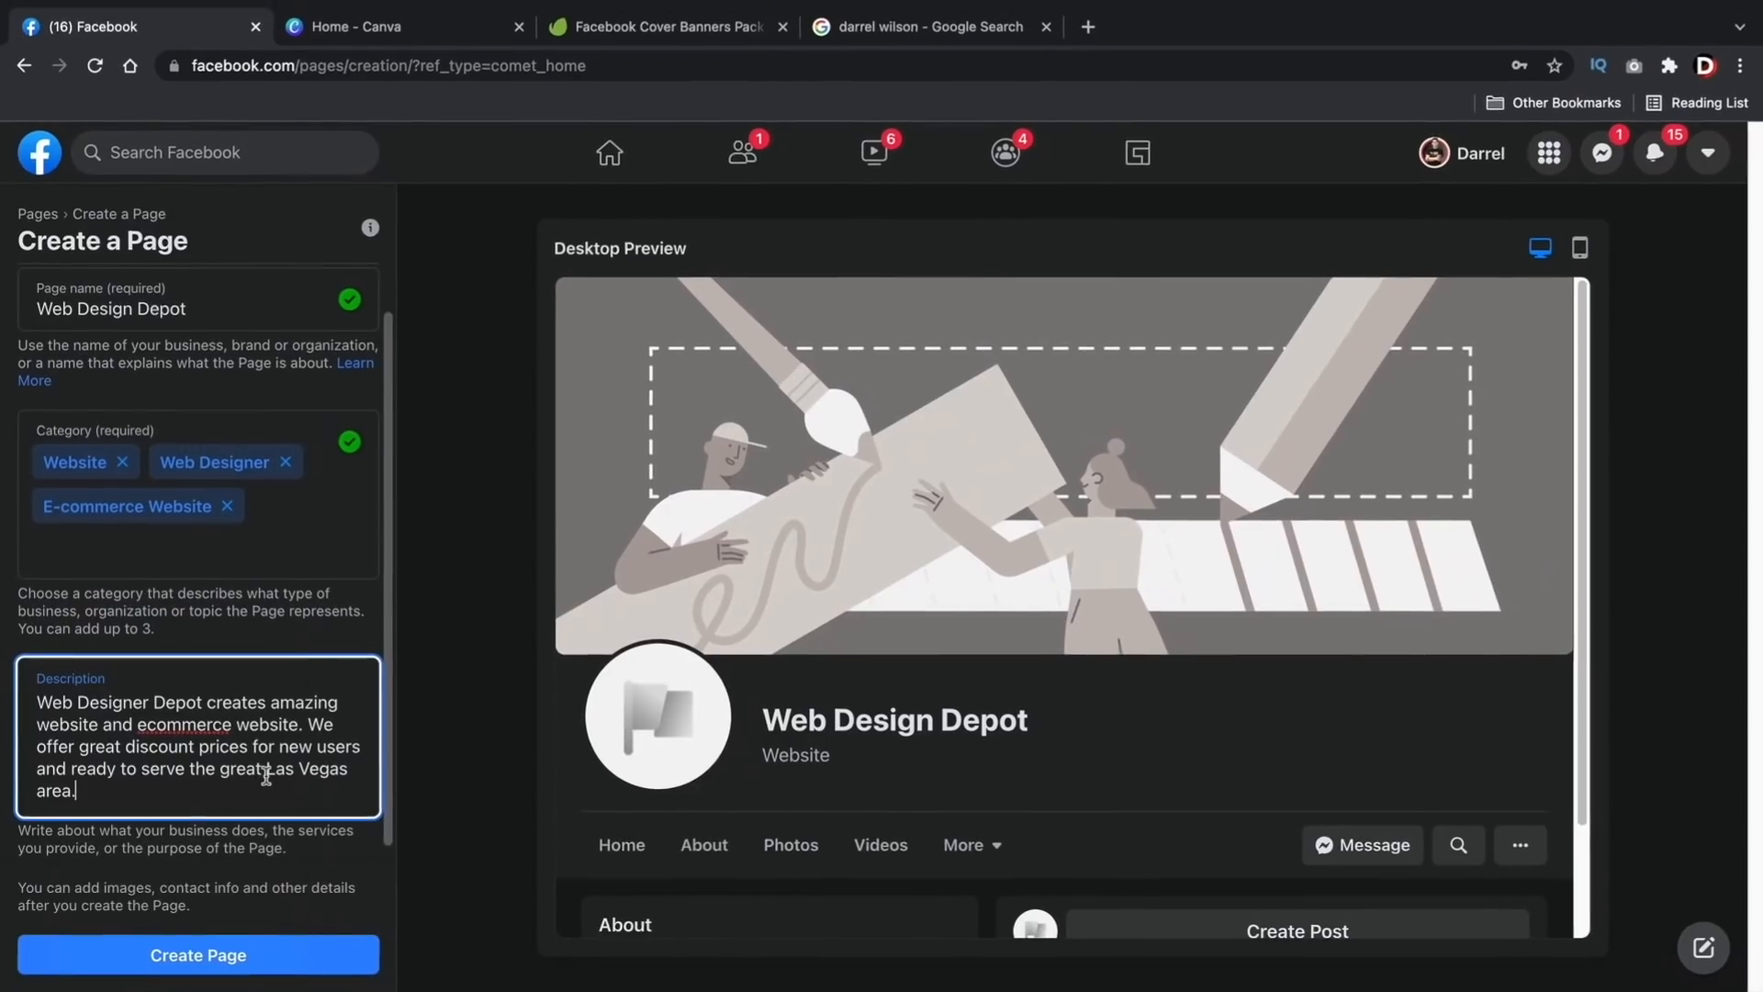
pyautogui.moveTo(473, 661); pyautogui.dragTo(646, 682)
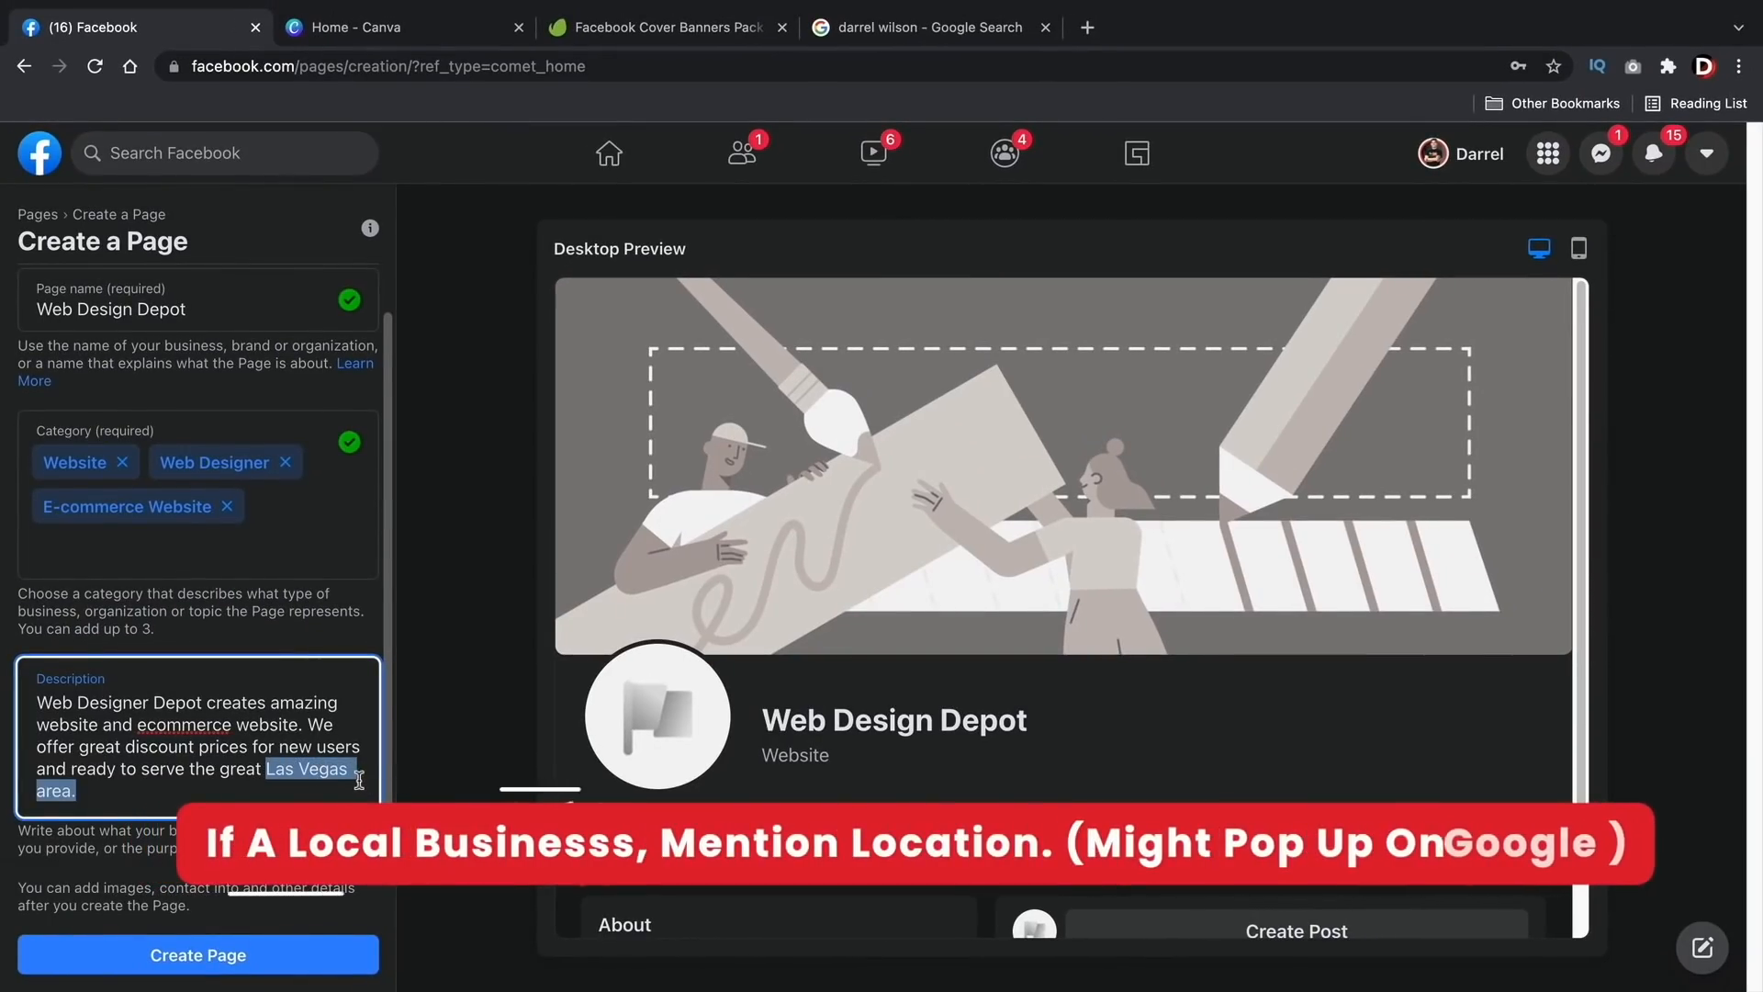
pyautogui.click(350, 776)
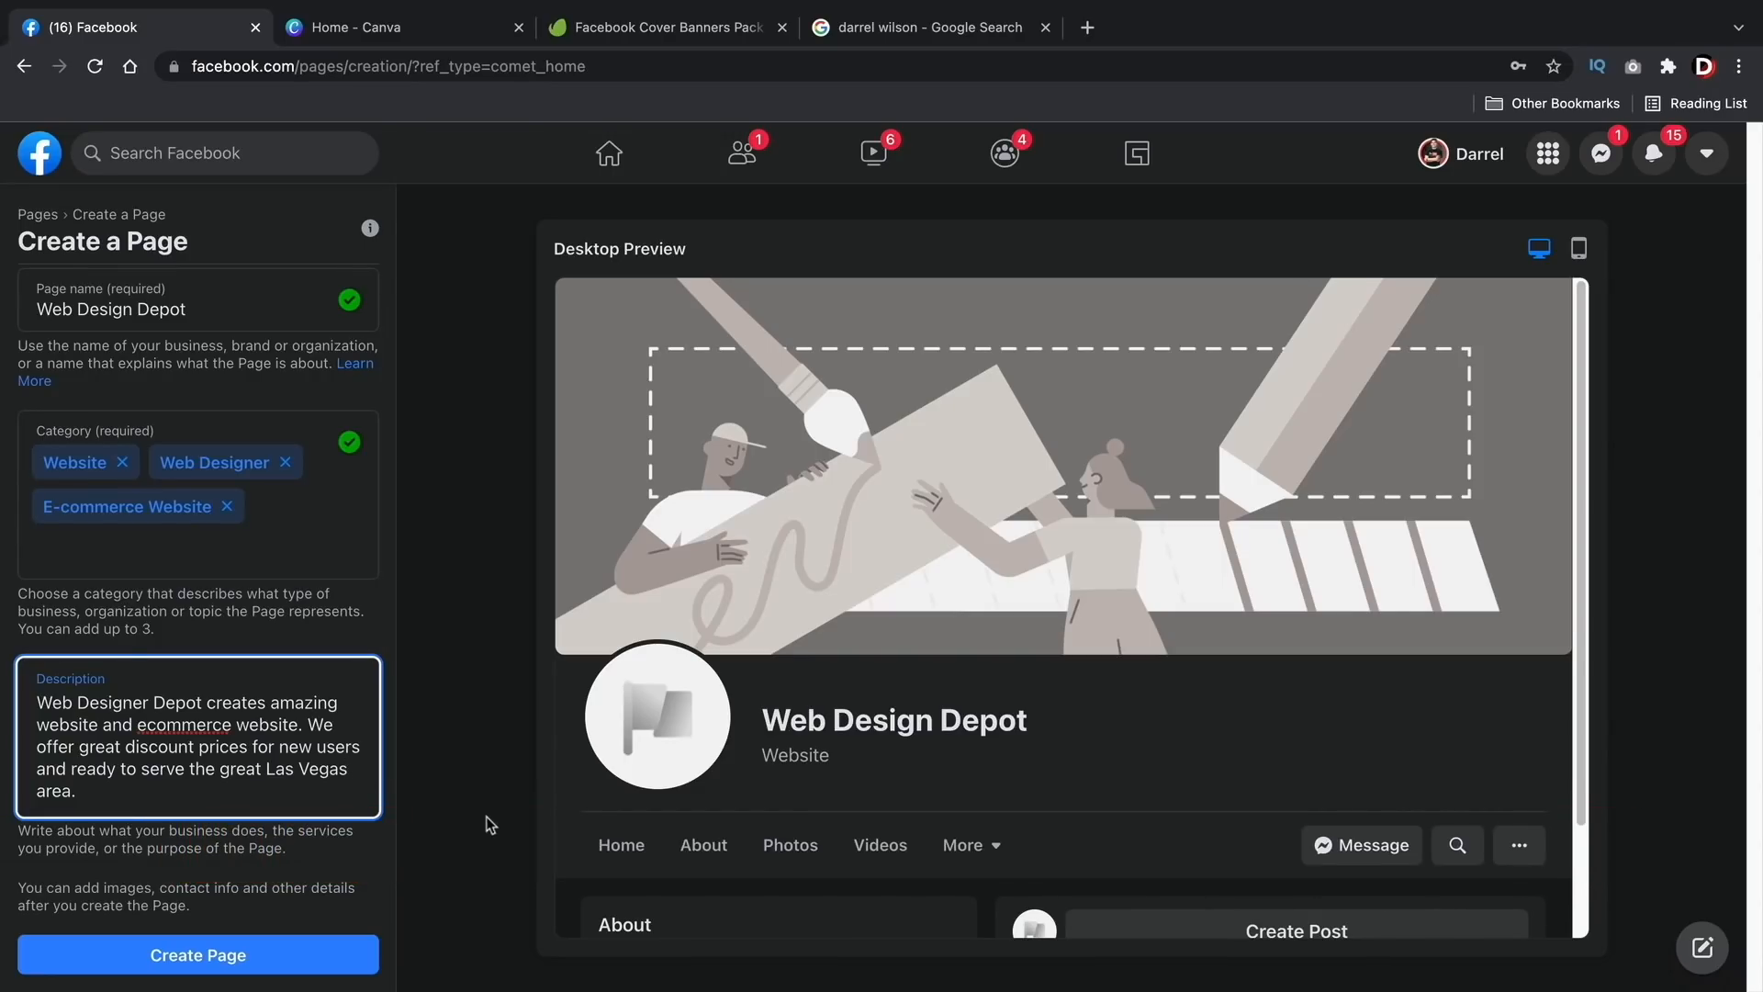
pyautogui.moveTo(267, 768); pyautogui.dragTo(355, 779)
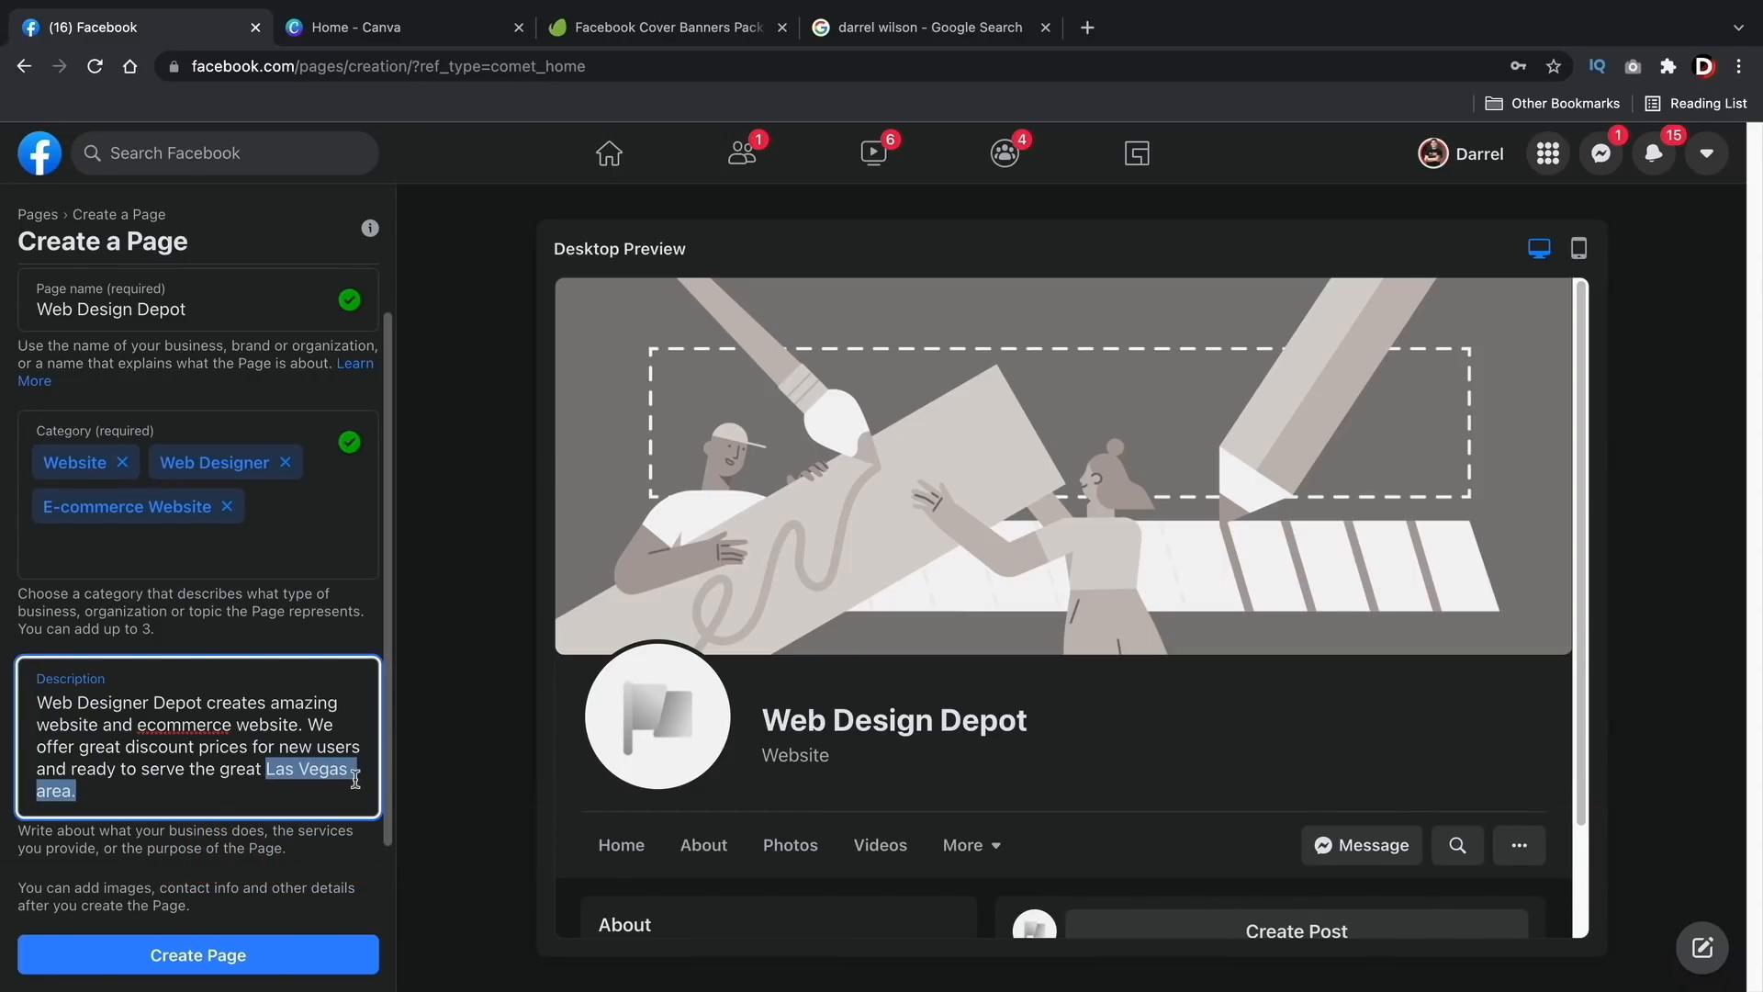
pyautogui.click(356, 779)
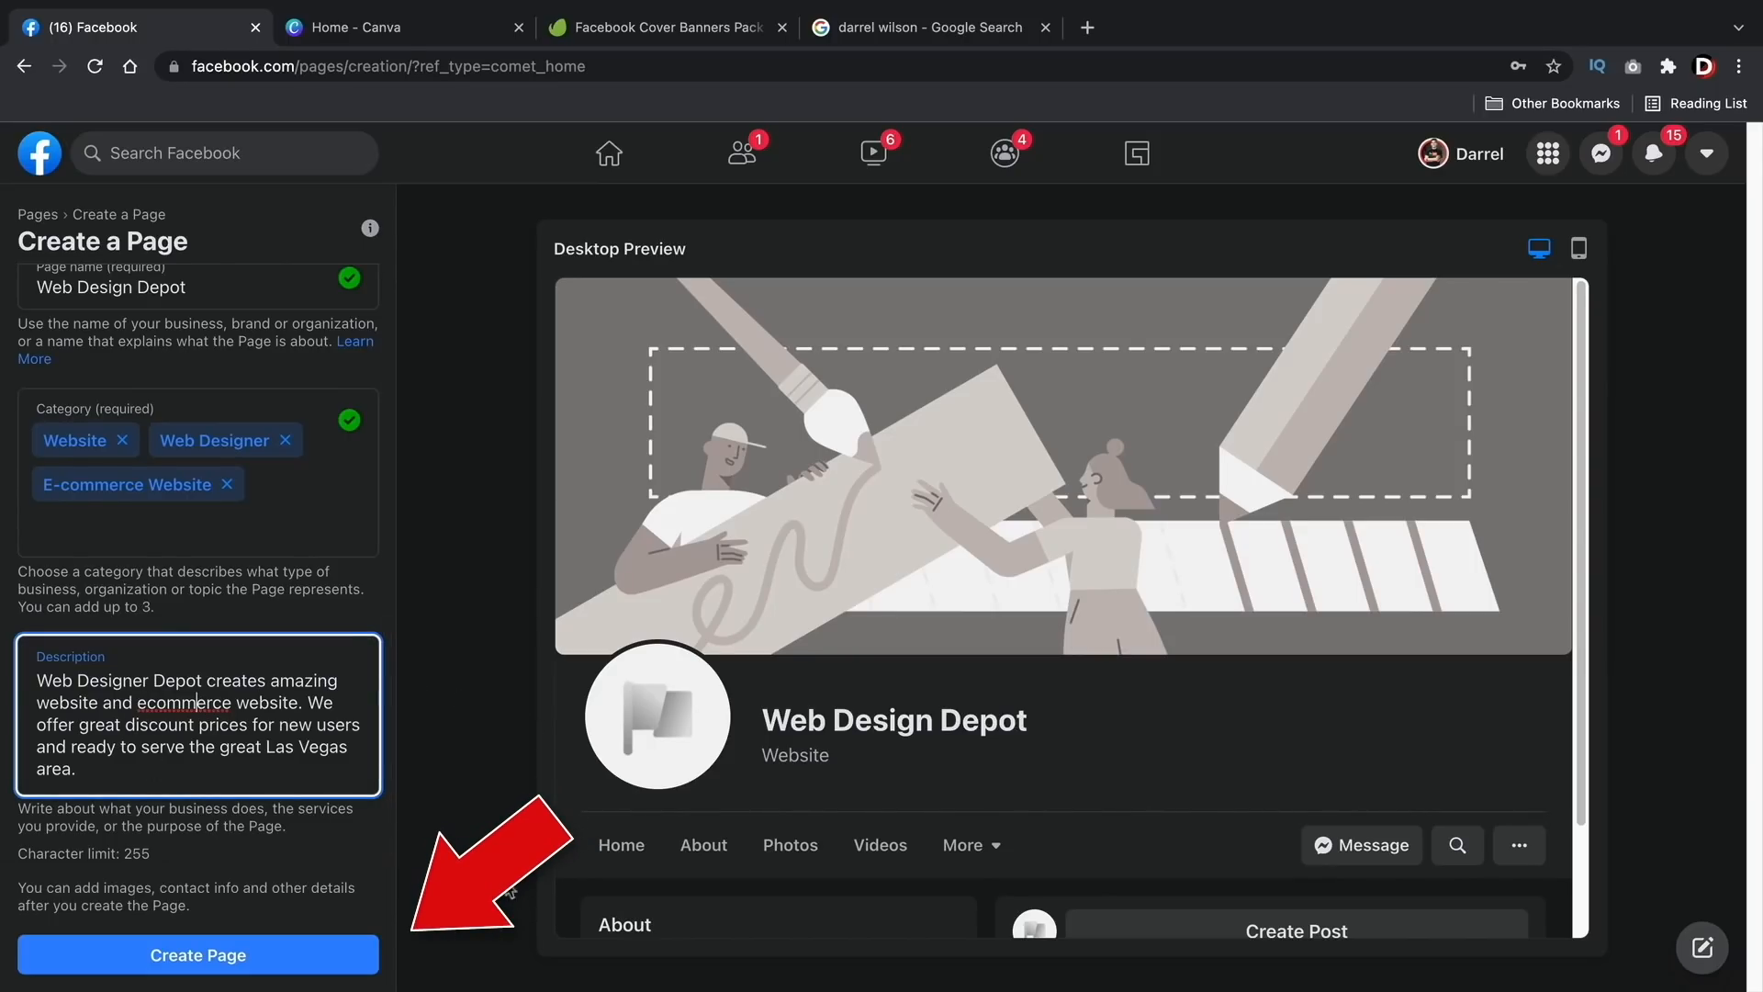
# Step: Create the Page and go to its profile picture and cover photo settings
pyautogui.click(168, 960)
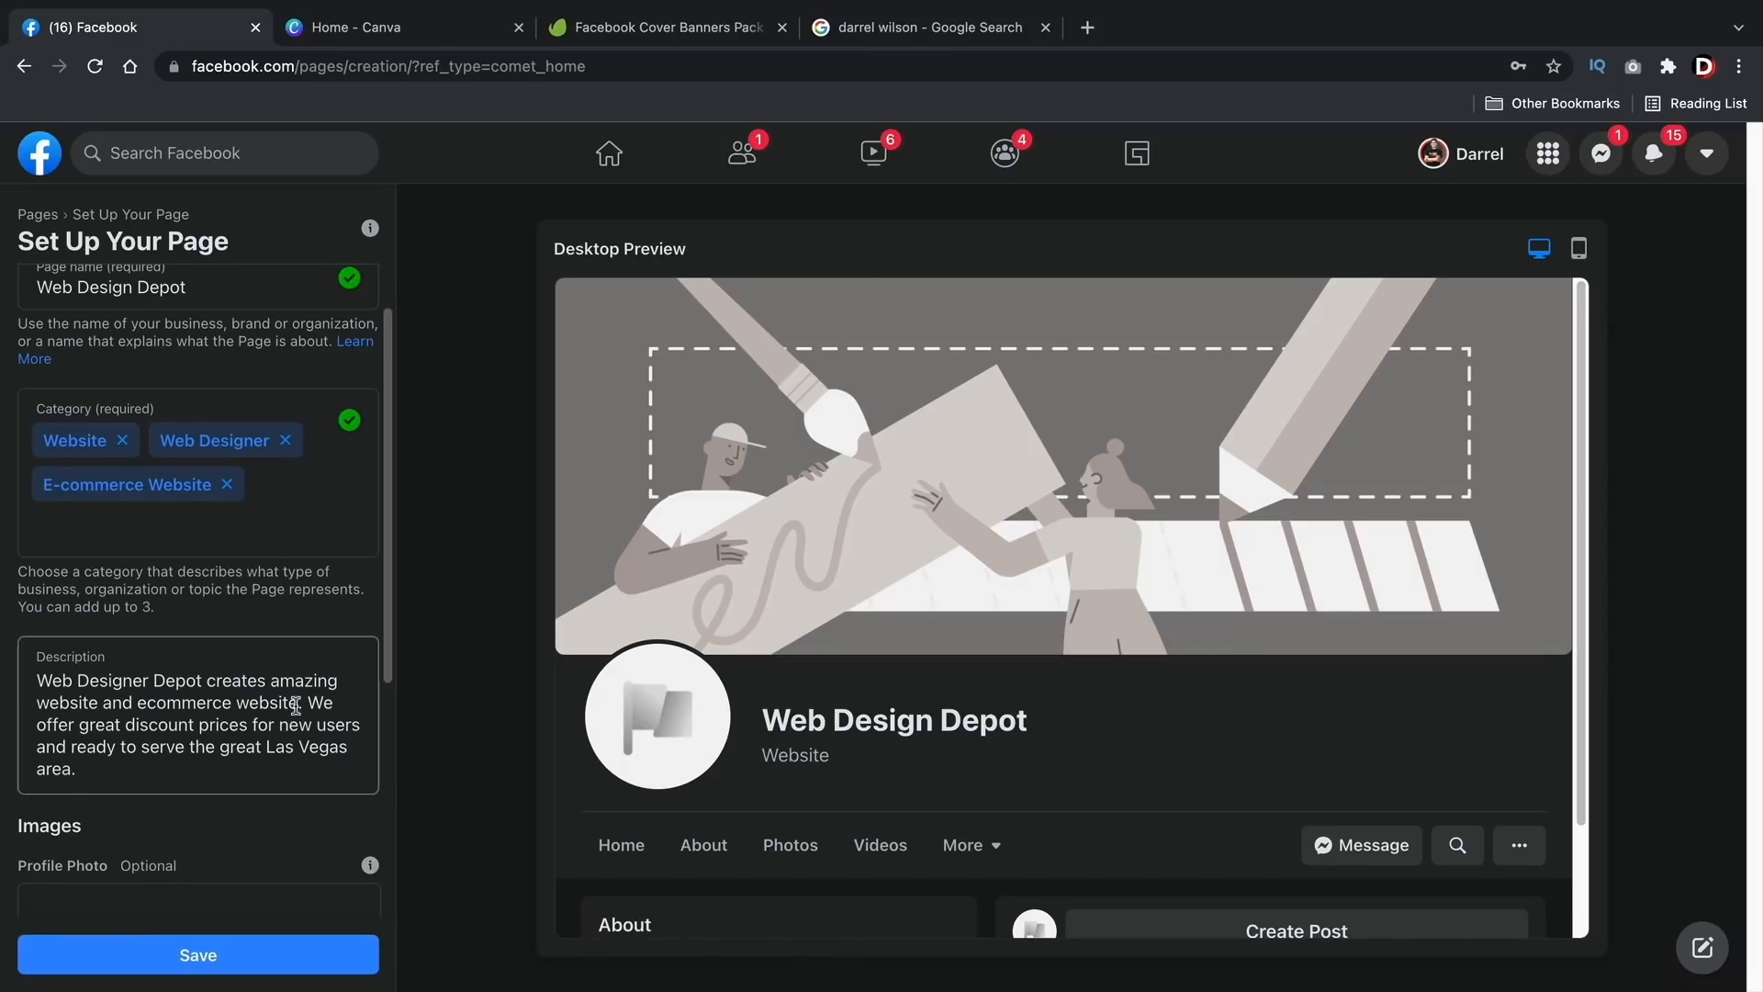
pyautogui.scroll(-2, 256, 790)
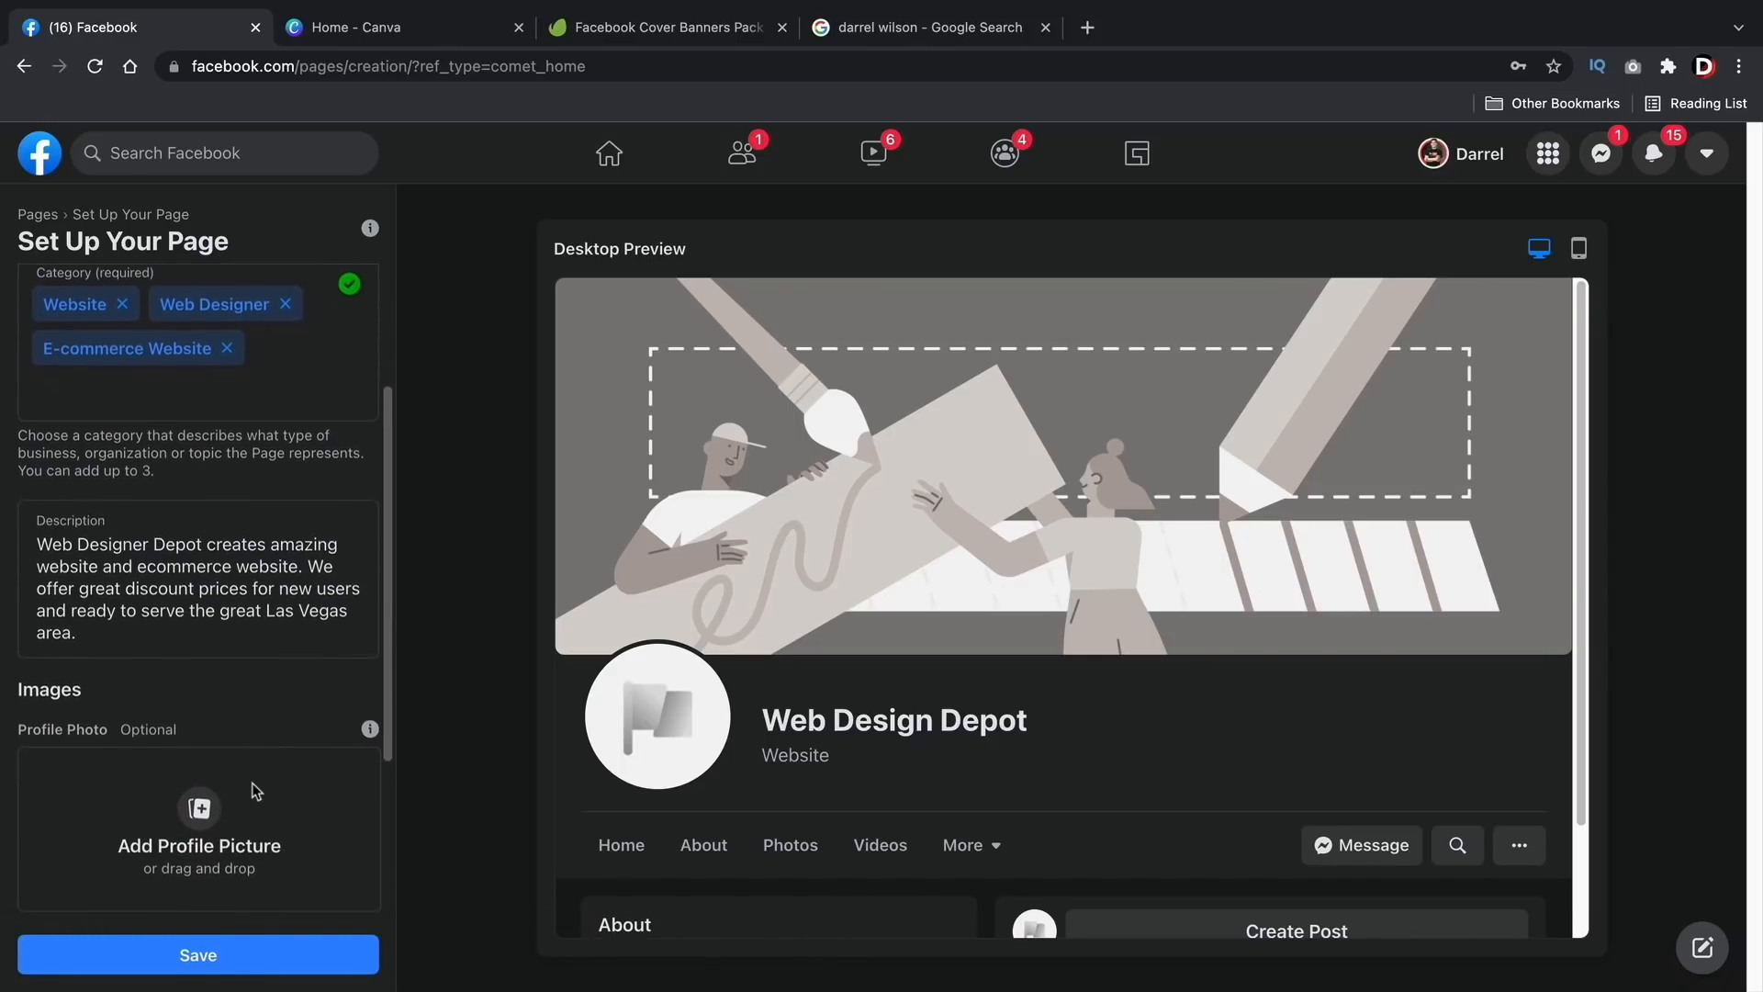
pyautogui.scroll(-4, 256, 791)
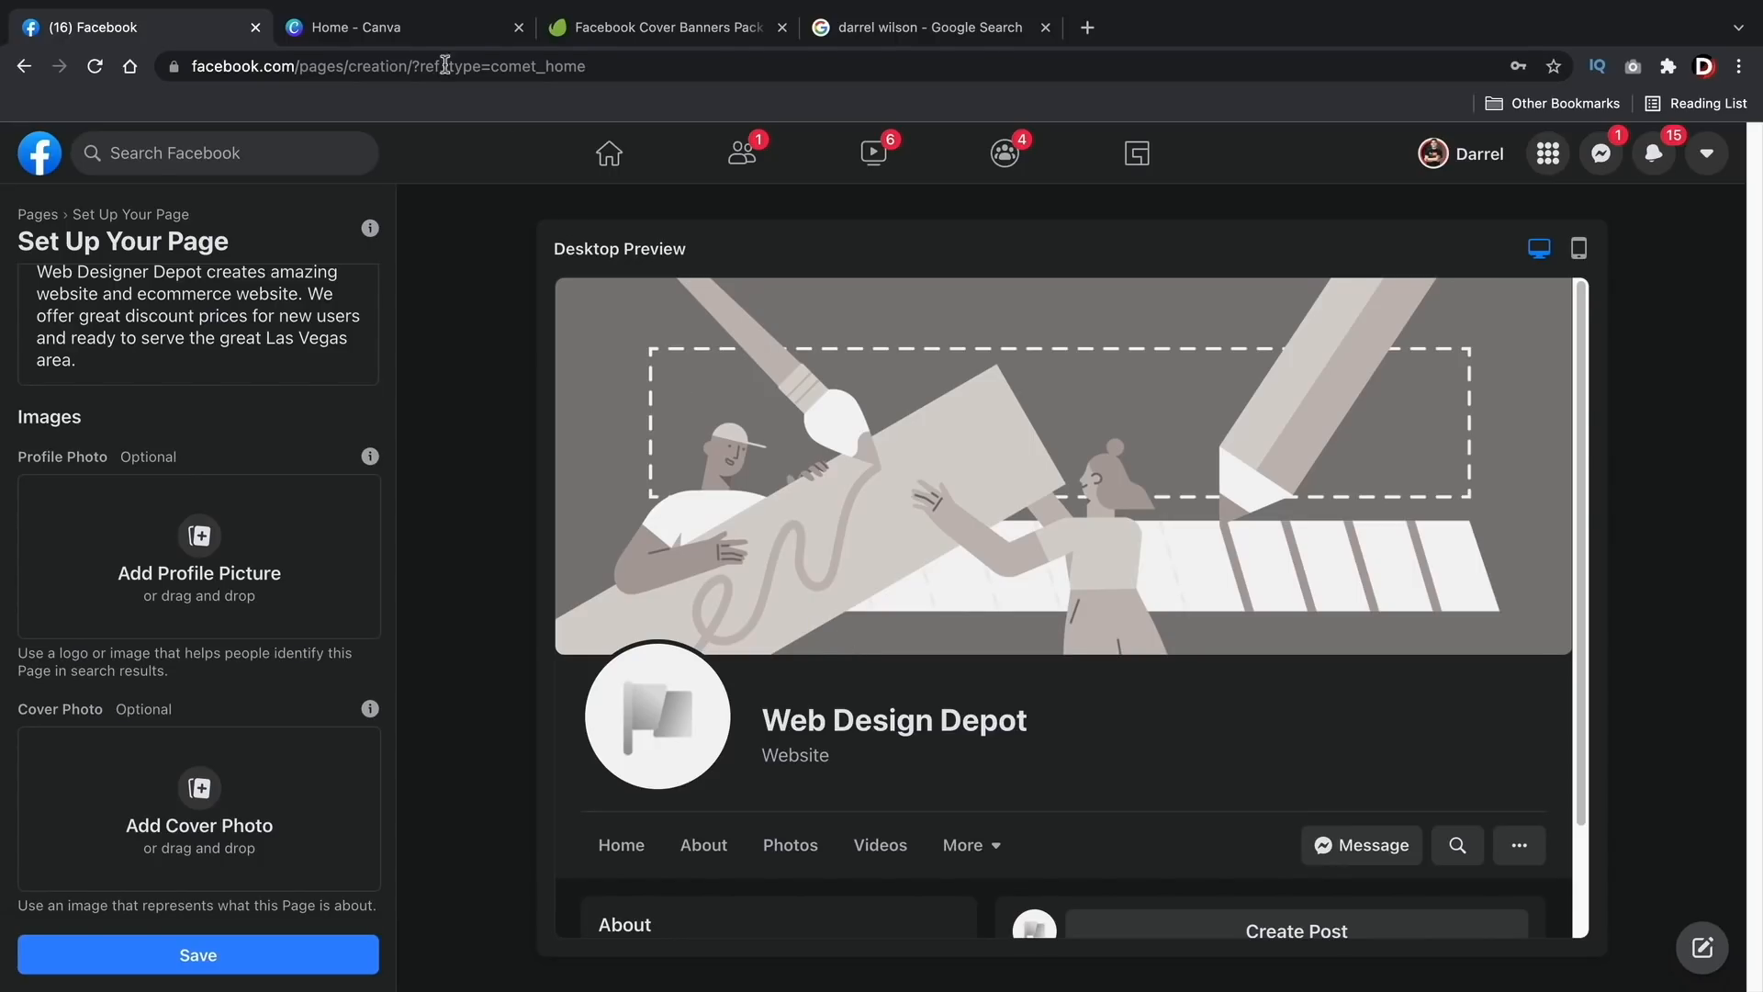
# Step: Switch to Canva and open its collection of Facebook Covers templates
pyautogui.click(400, 35)
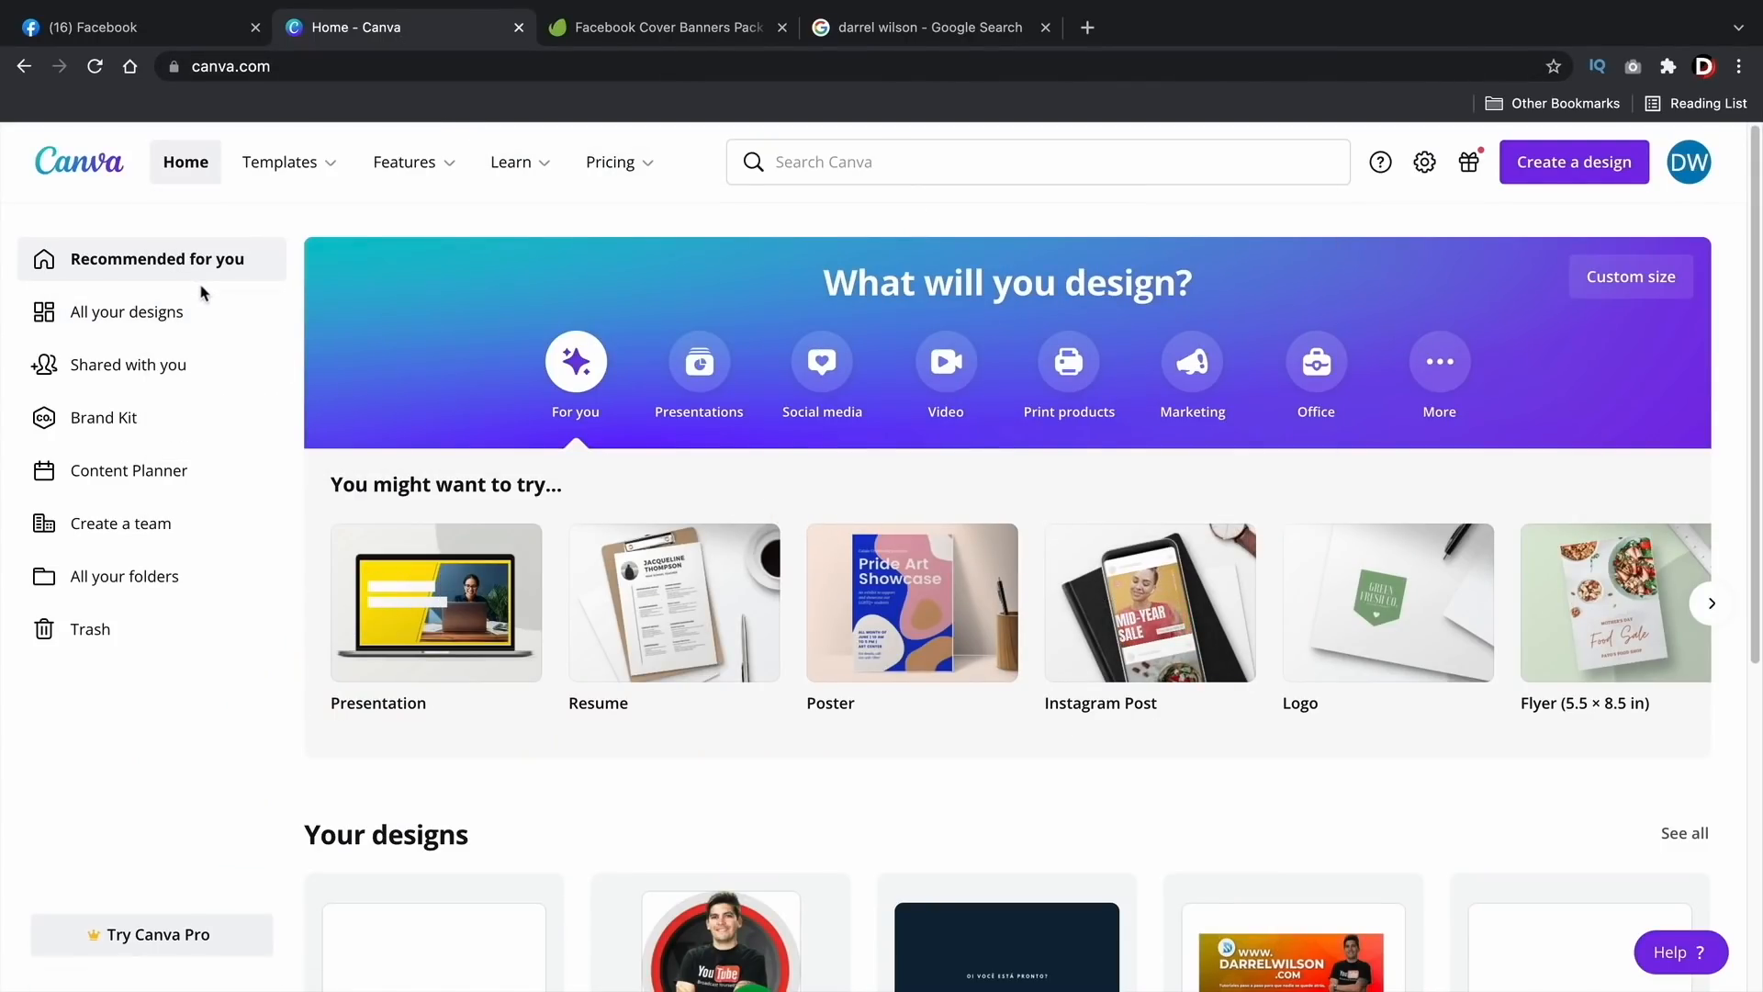
pyautogui.moveTo(317, 140)
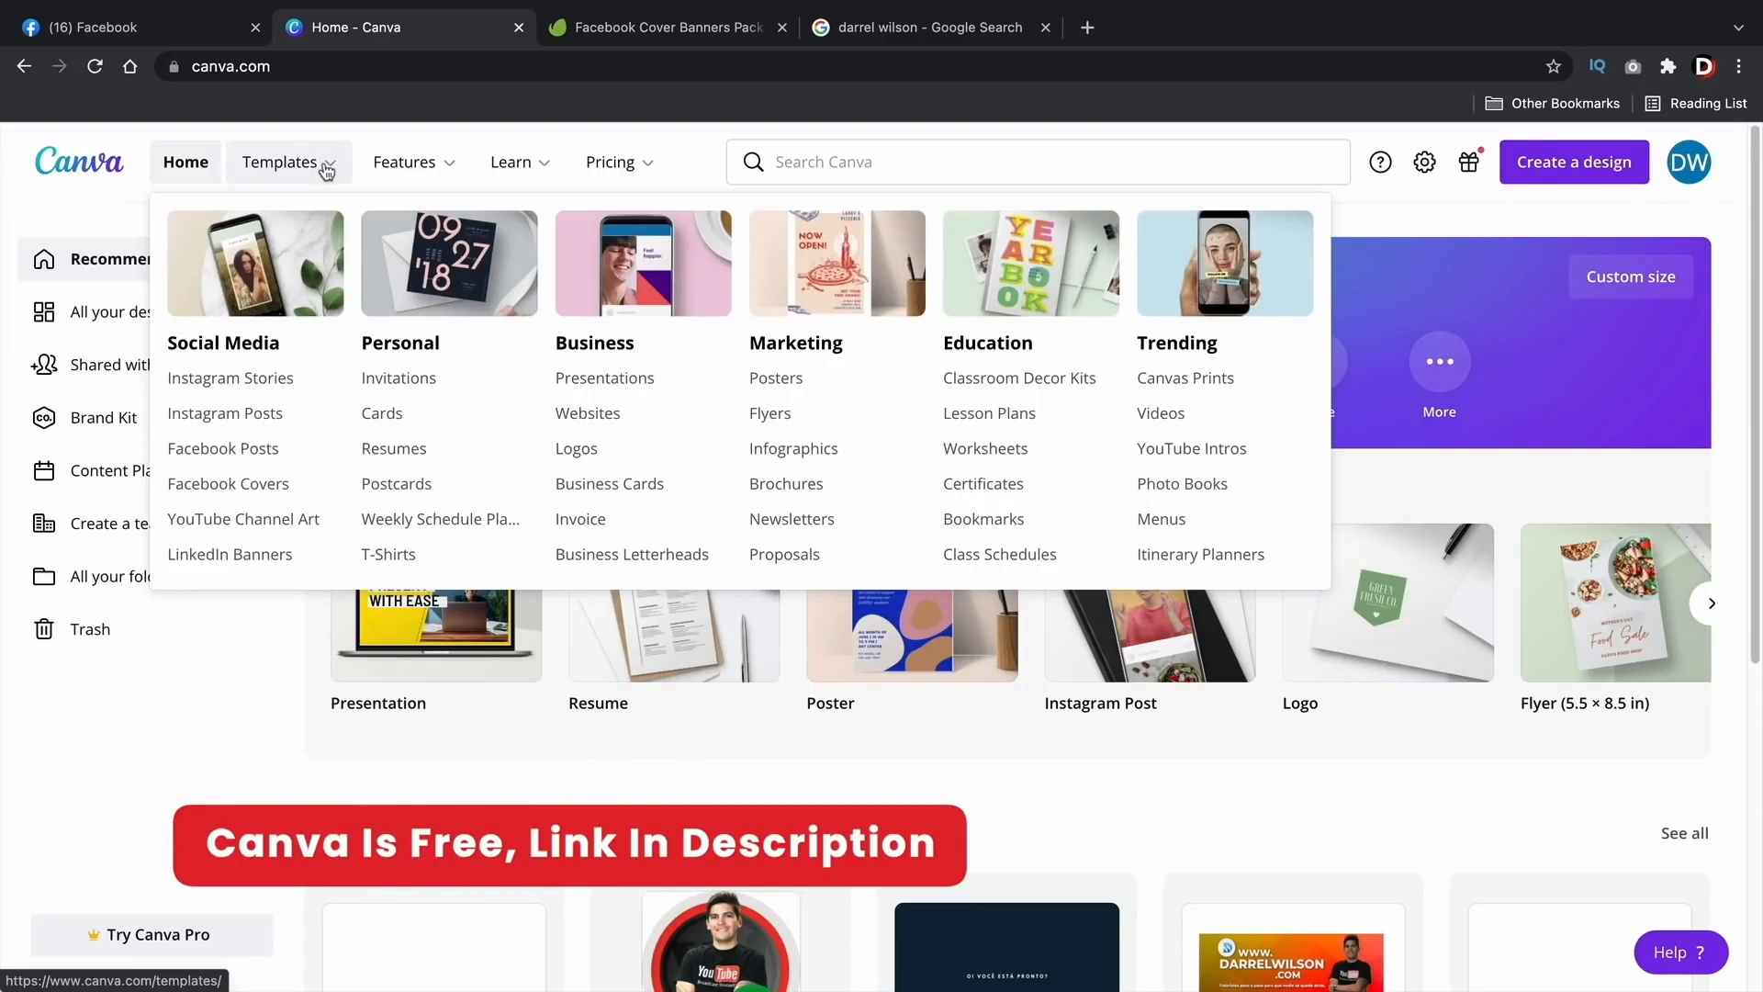
pyautogui.click(221, 492)
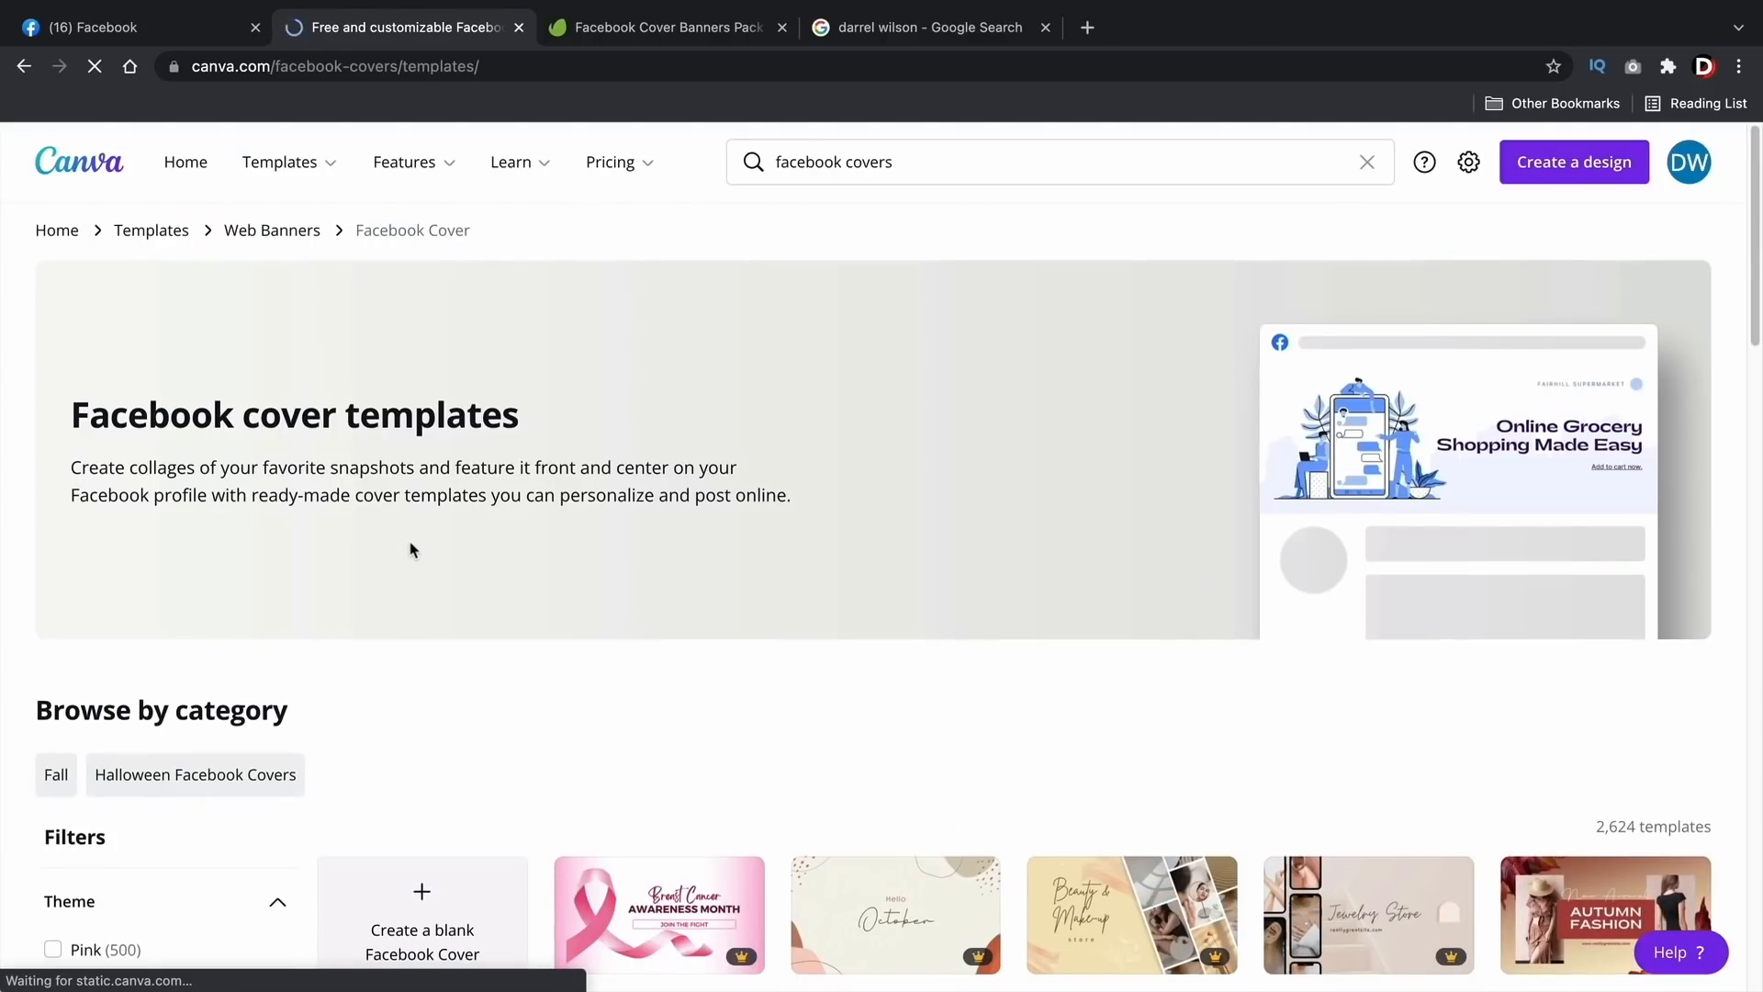
# Step: Choose the Blue Marketing Start-up Business Facebook Cover template and open it for customizing
pyautogui.scroll(-4, 411, 549)
pyautogui.scroll(-3, 415, 548)
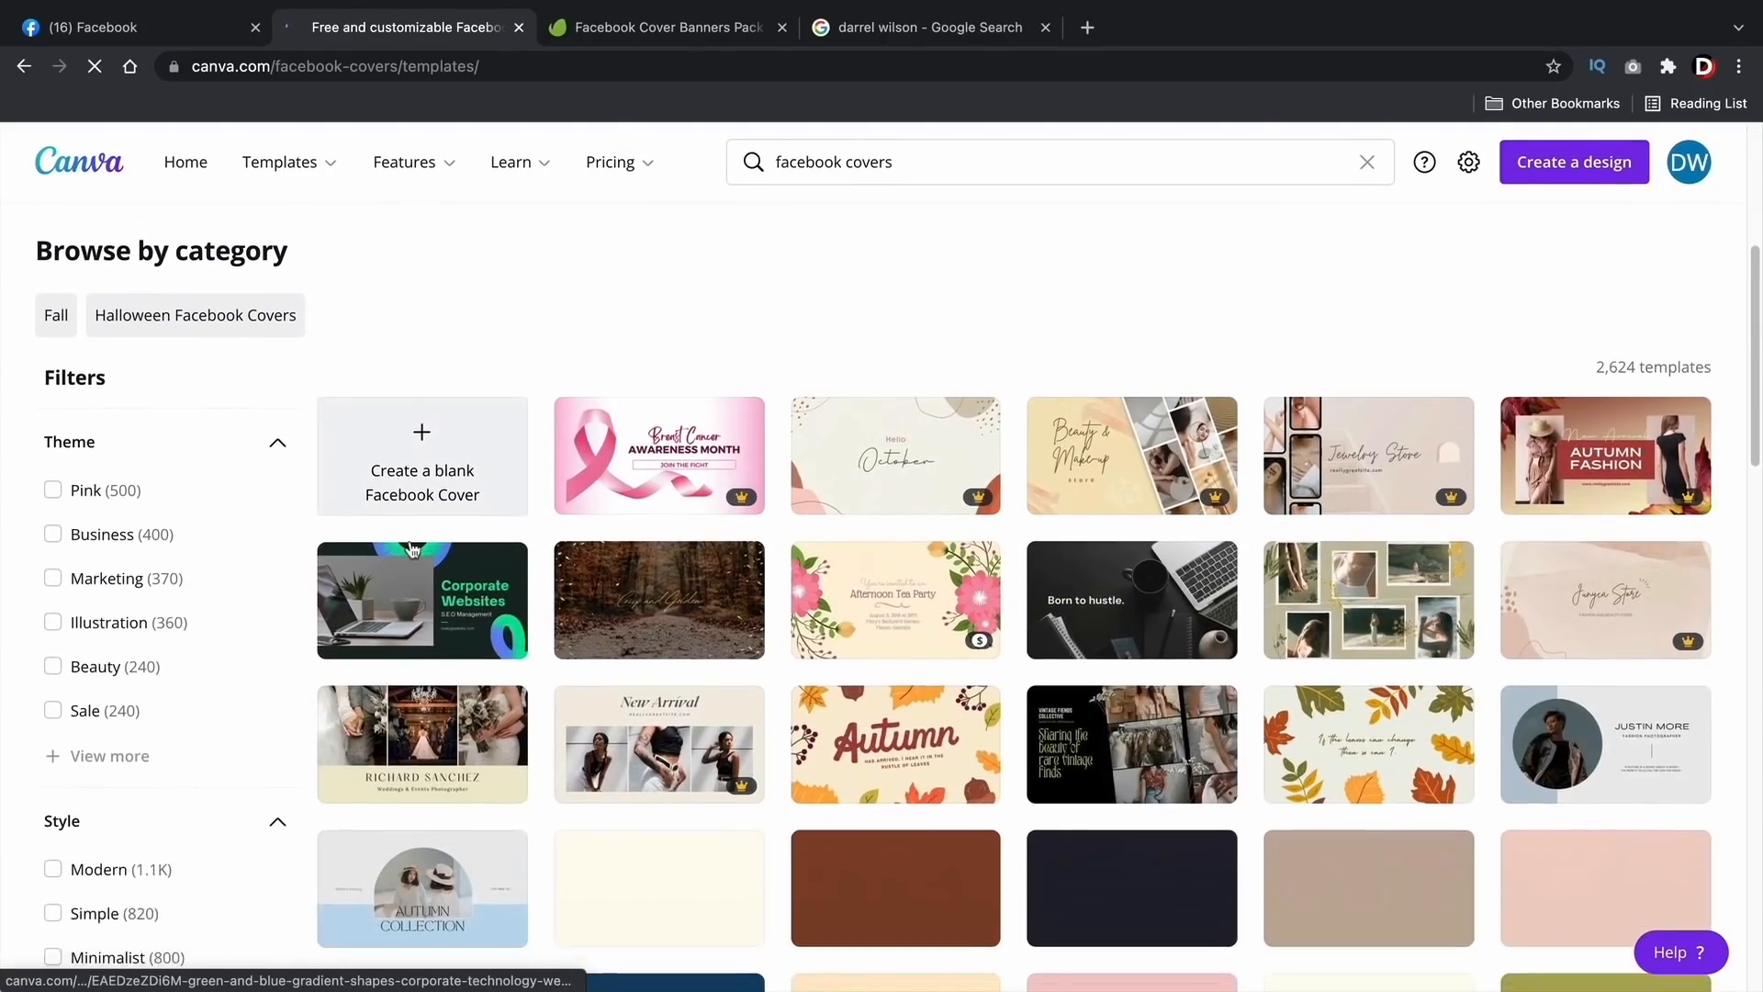
pyautogui.scroll(-3, 412, 549)
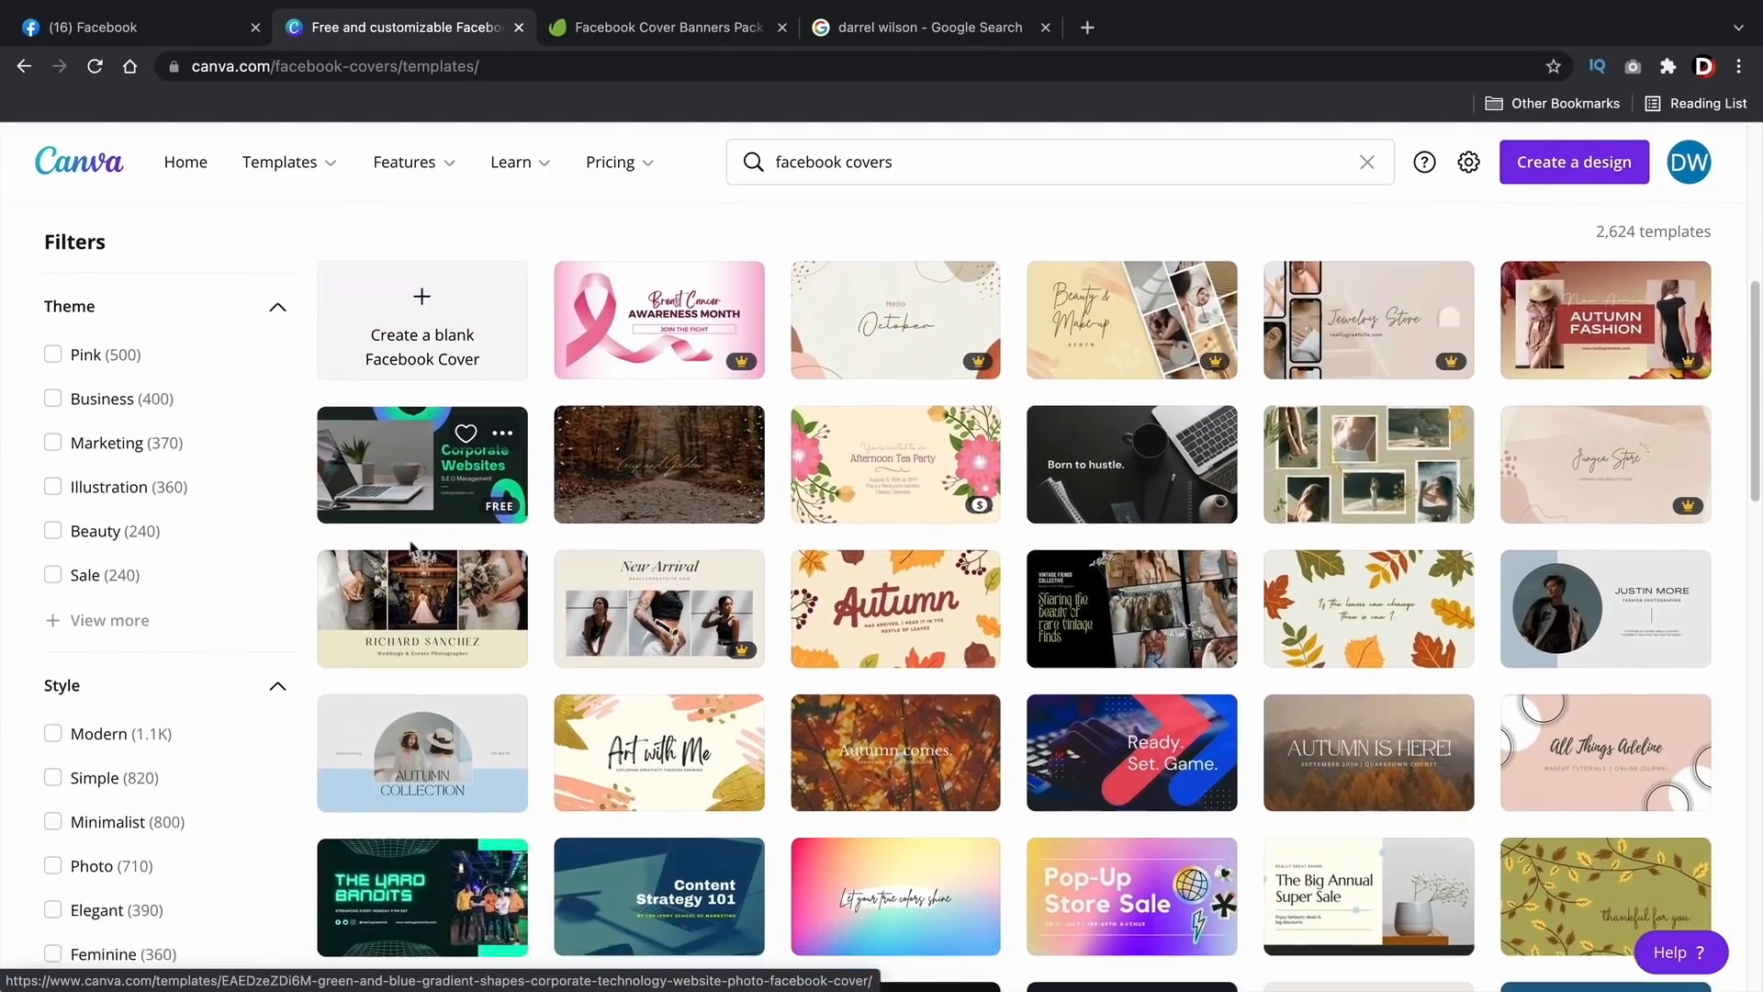
pyautogui.scroll(-1, 410, 549)
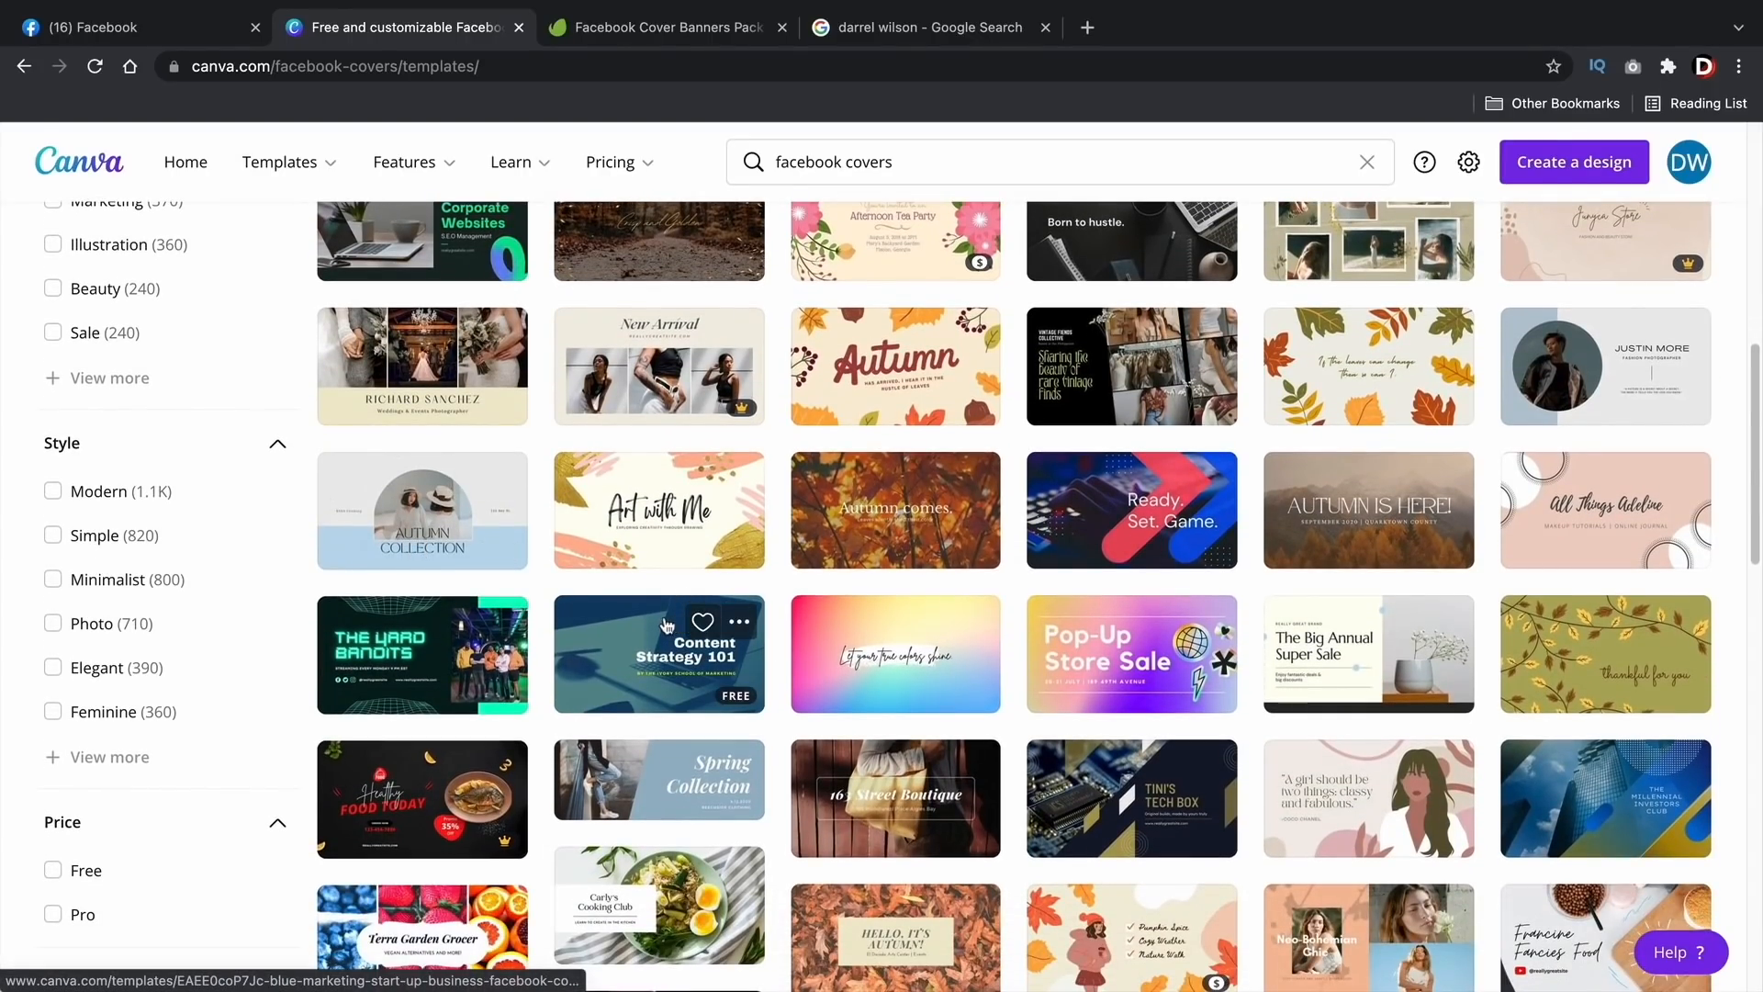
pyautogui.click(635, 651)
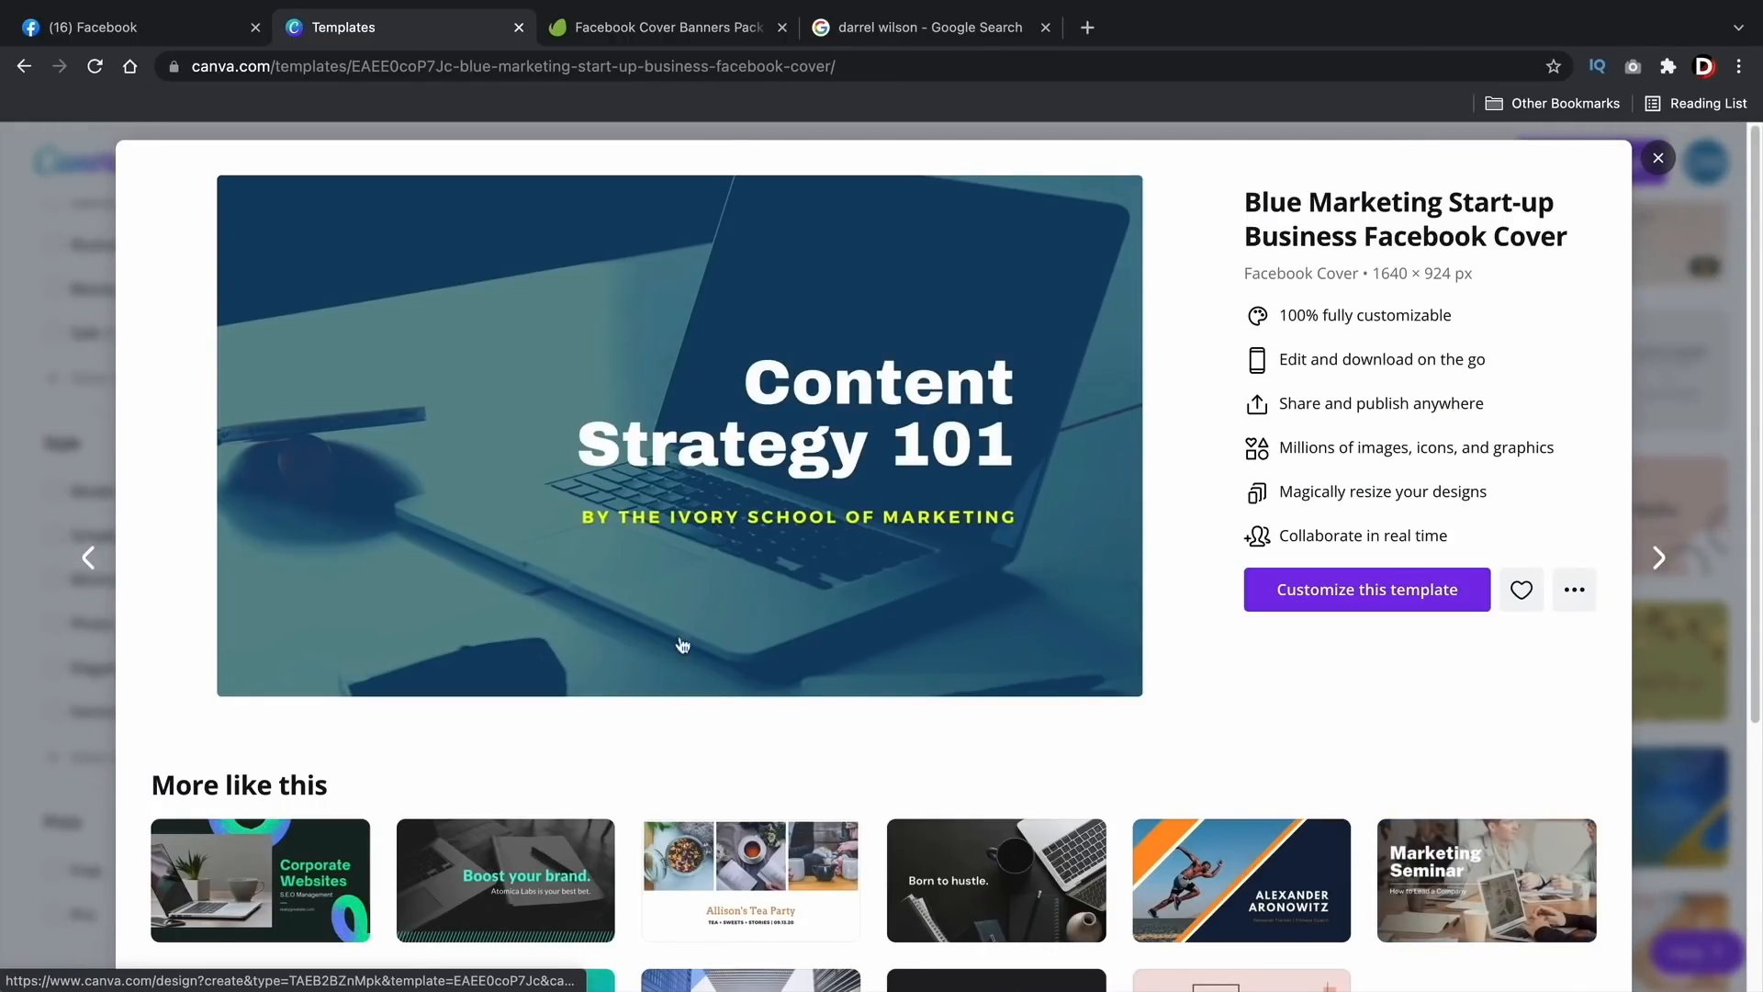
pyautogui.click(1302, 591)
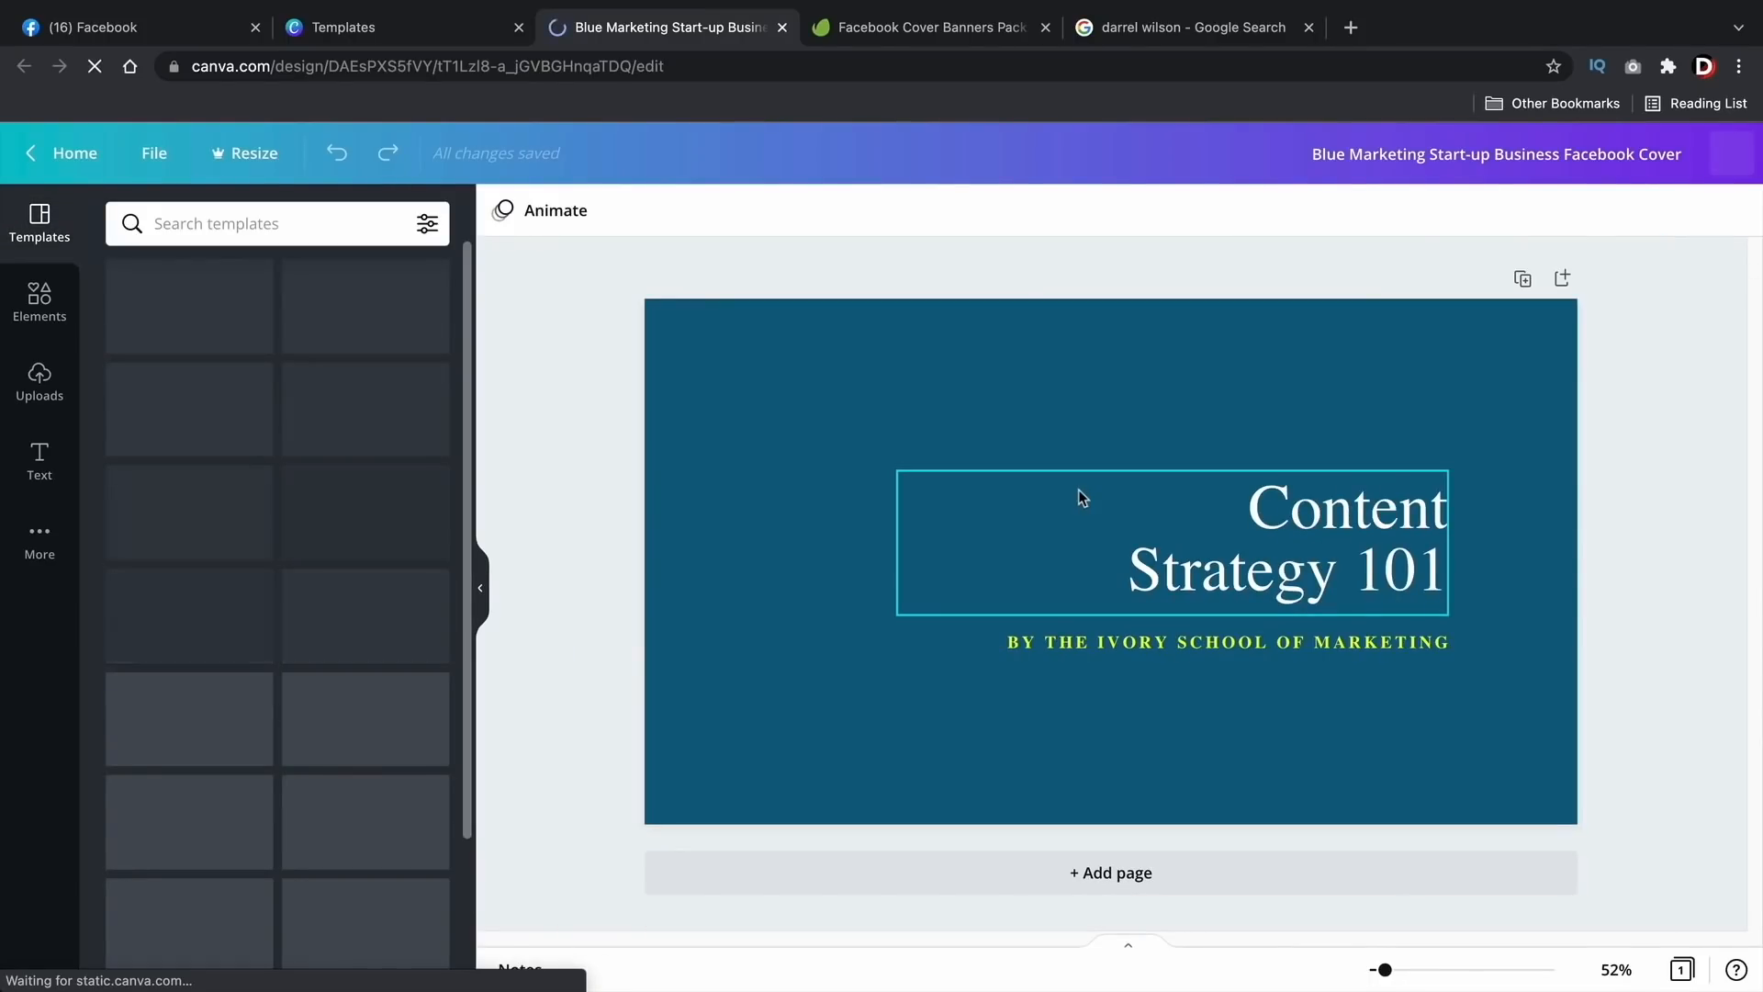
# Step: Replace the Content Strategy 101 title with "Web Design Depot" and widen its text box so the title fits on one line
pyautogui.doubleClick(1345, 597)
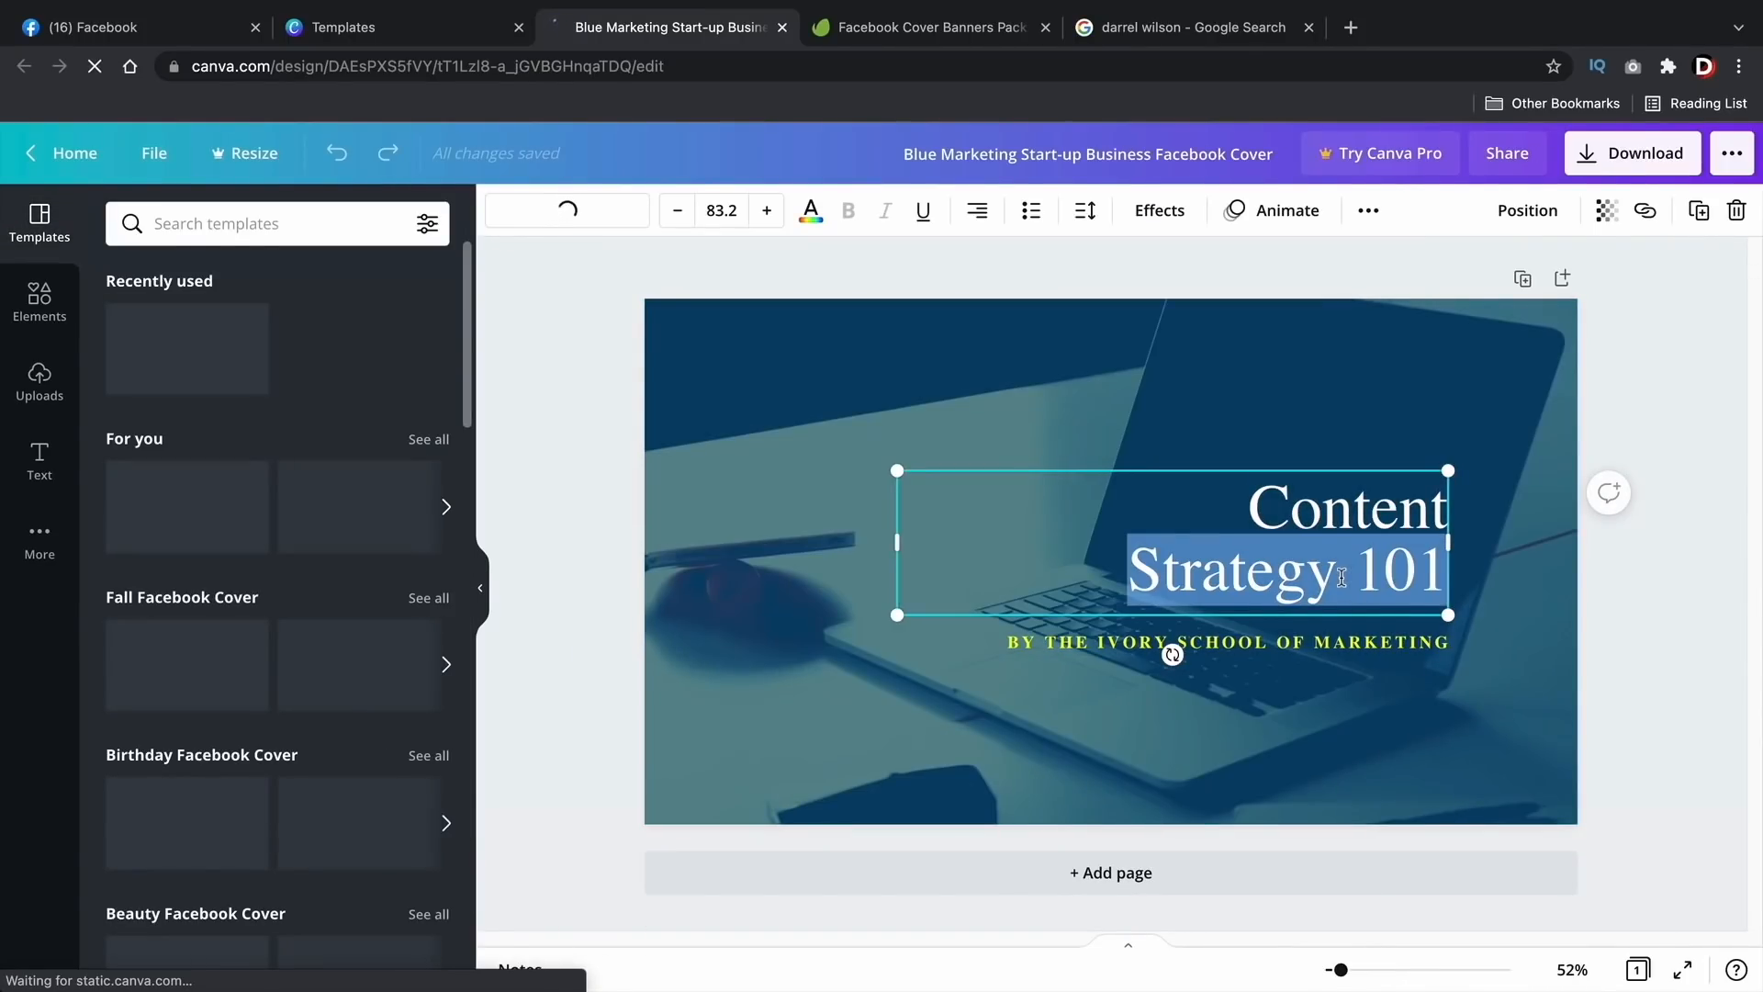
pyautogui.click(1290, 516)
pyautogui.doubleClick(1290, 516)
pyautogui.click(1385, 573)
pyautogui.moveTo(1445, 577); pyautogui.dragTo(1267, 510)
pyautogui.doubleClick(1268, 510)
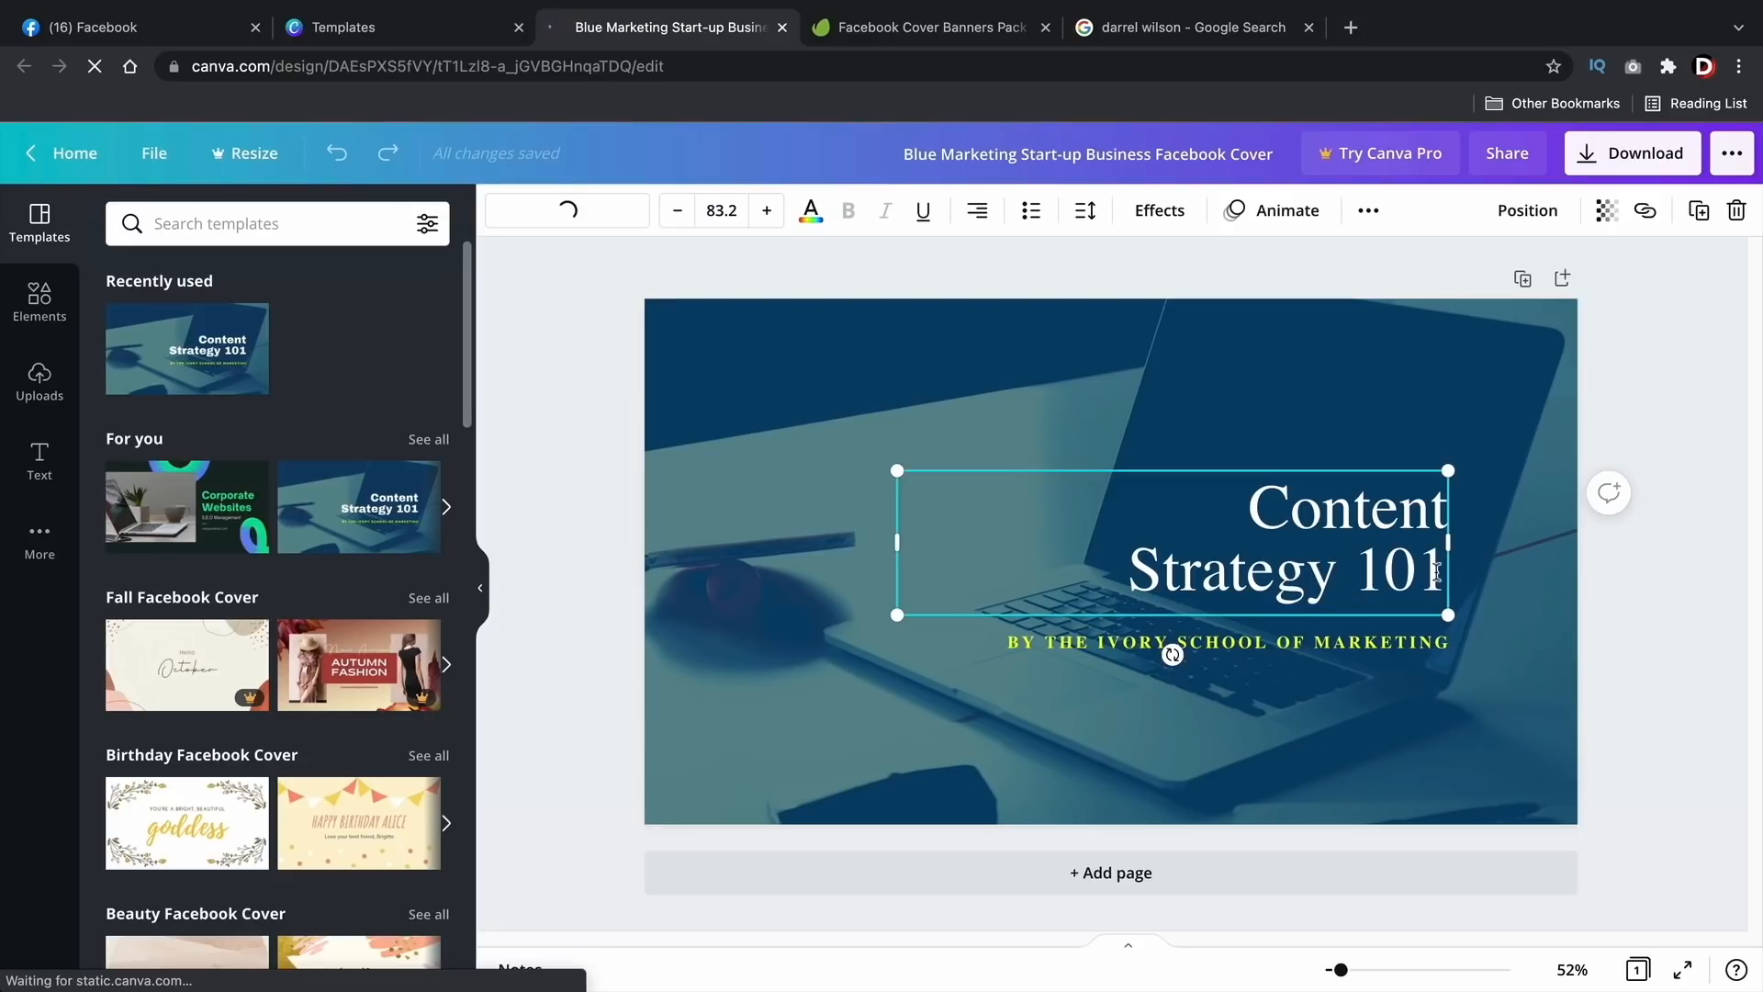
pyautogui.hotkey('ctrl', 'a')
pyautogui.write('Web De')
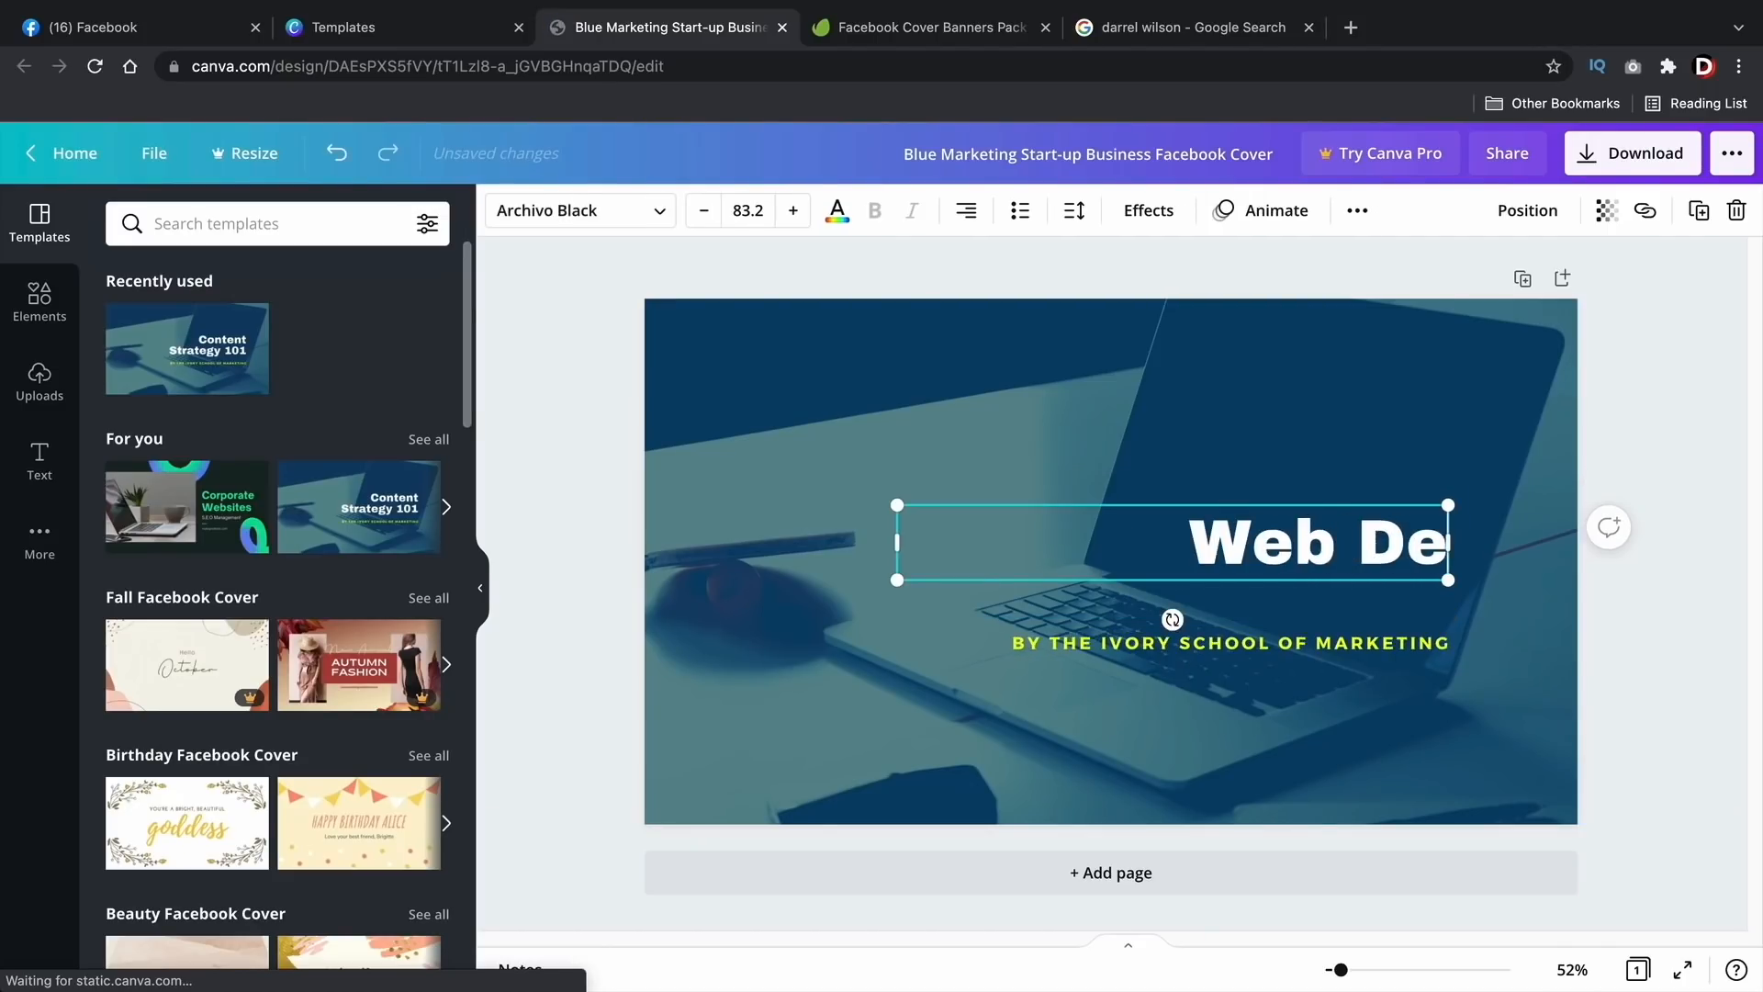
pyautogui.write('sign Depot')
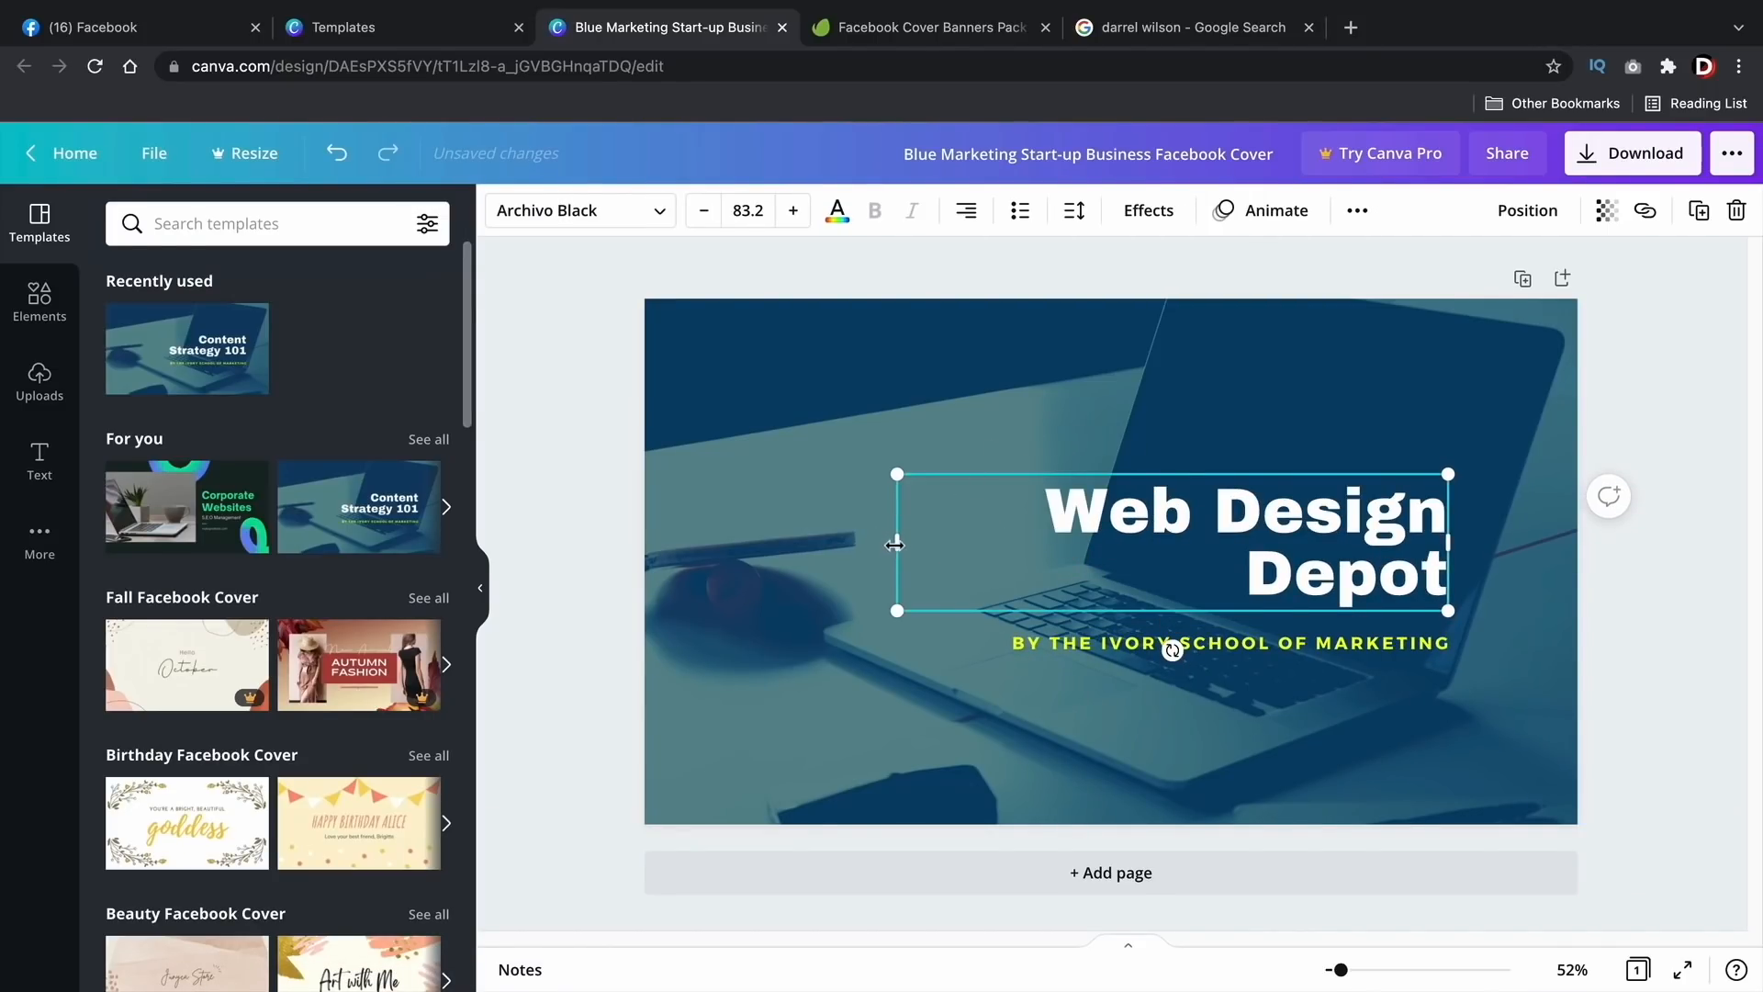
pyautogui.moveTo(897, 542); pyautogui.dragTo(782, 539)
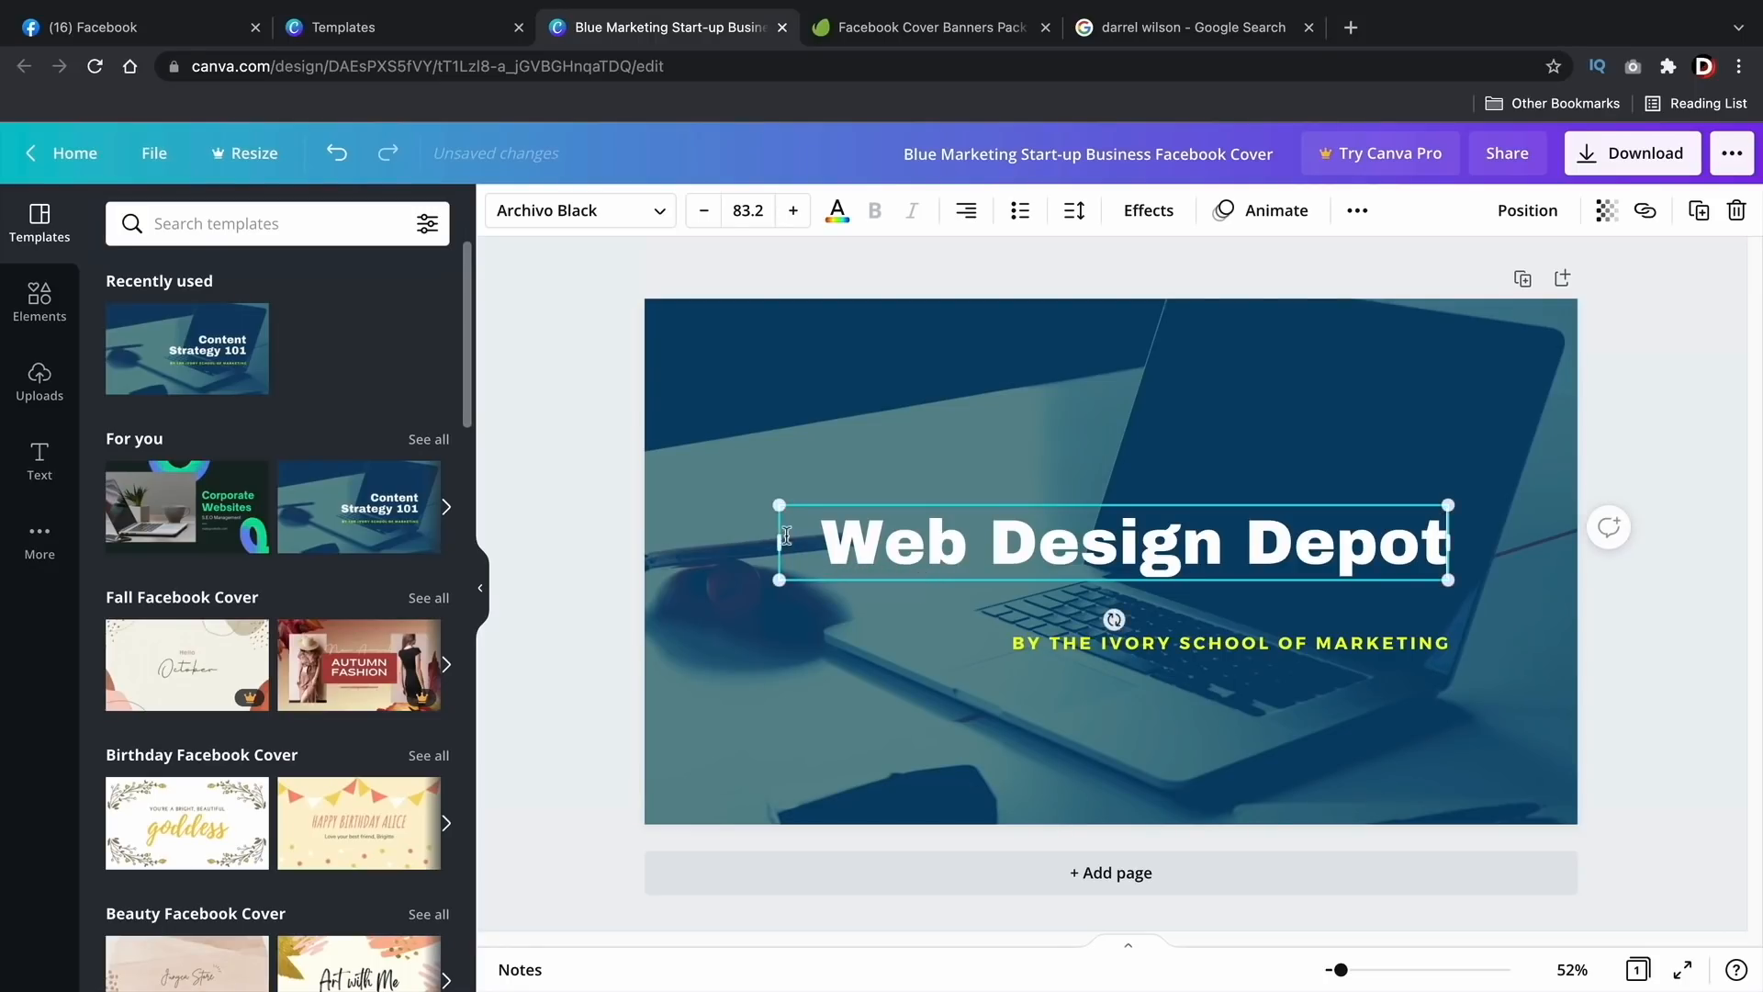
# Step: Replace the yellow subtitle below the title with "HOME OF THE BEST WEBSITES"
pyautogui.click(1138, 652)
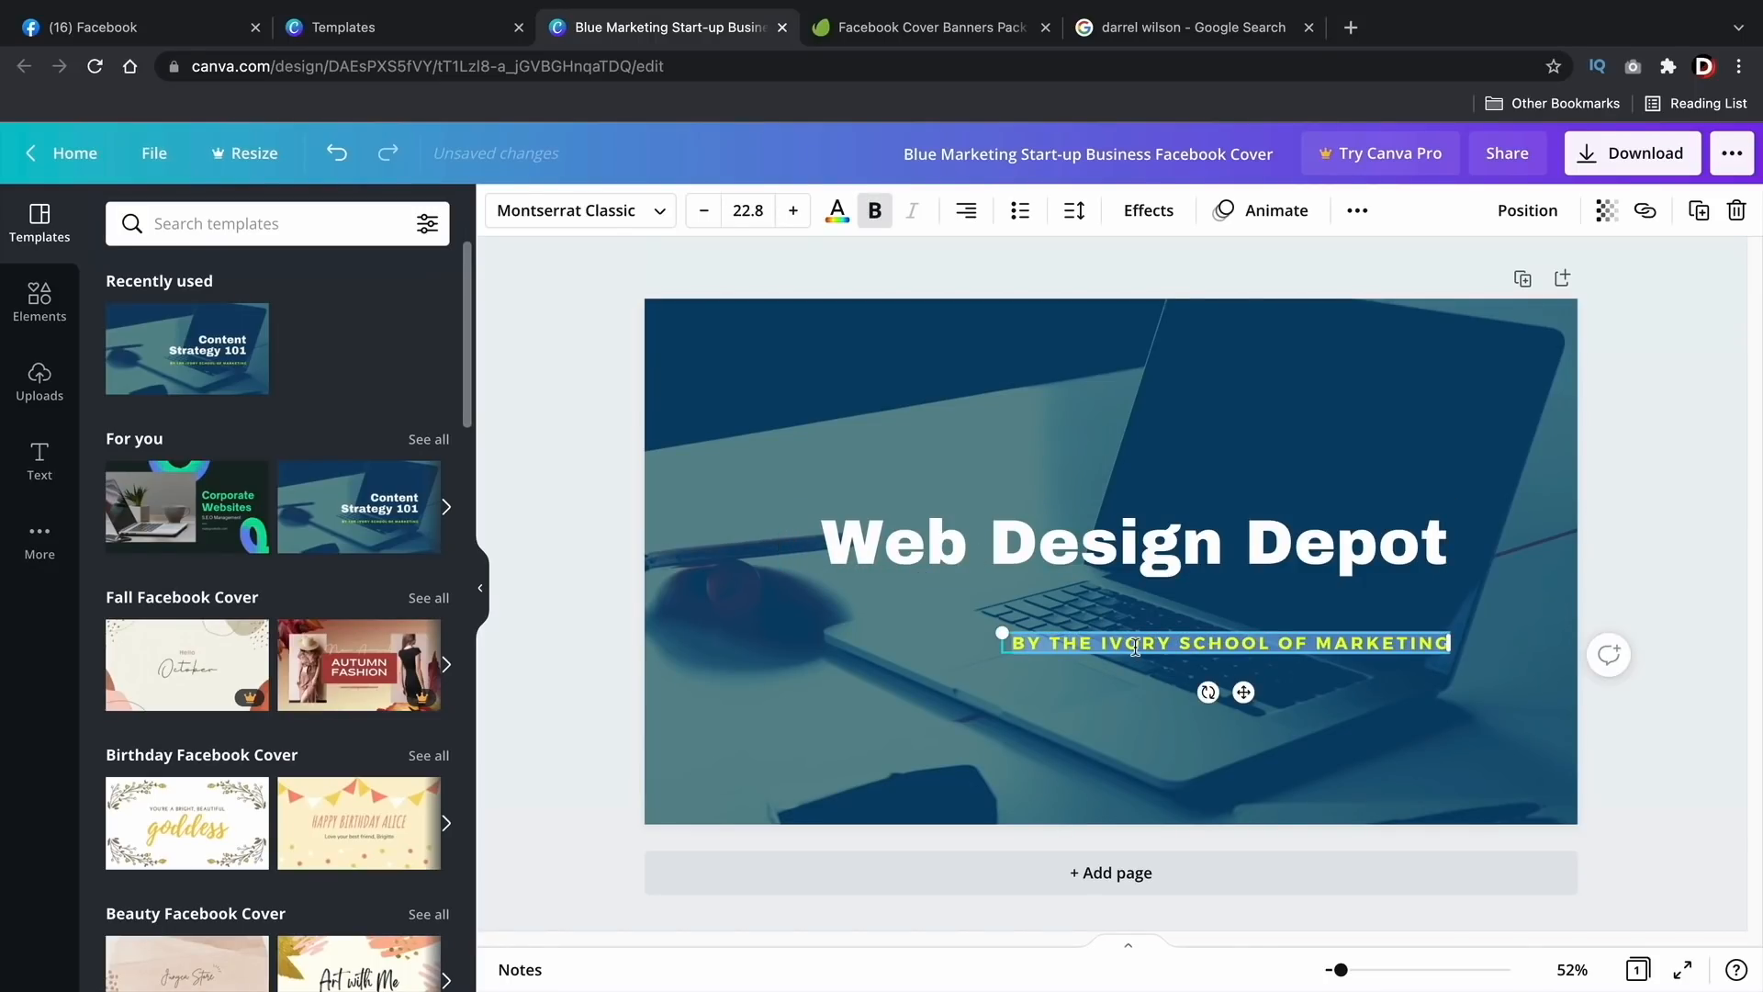
pyautogui.write('HOMEOF')
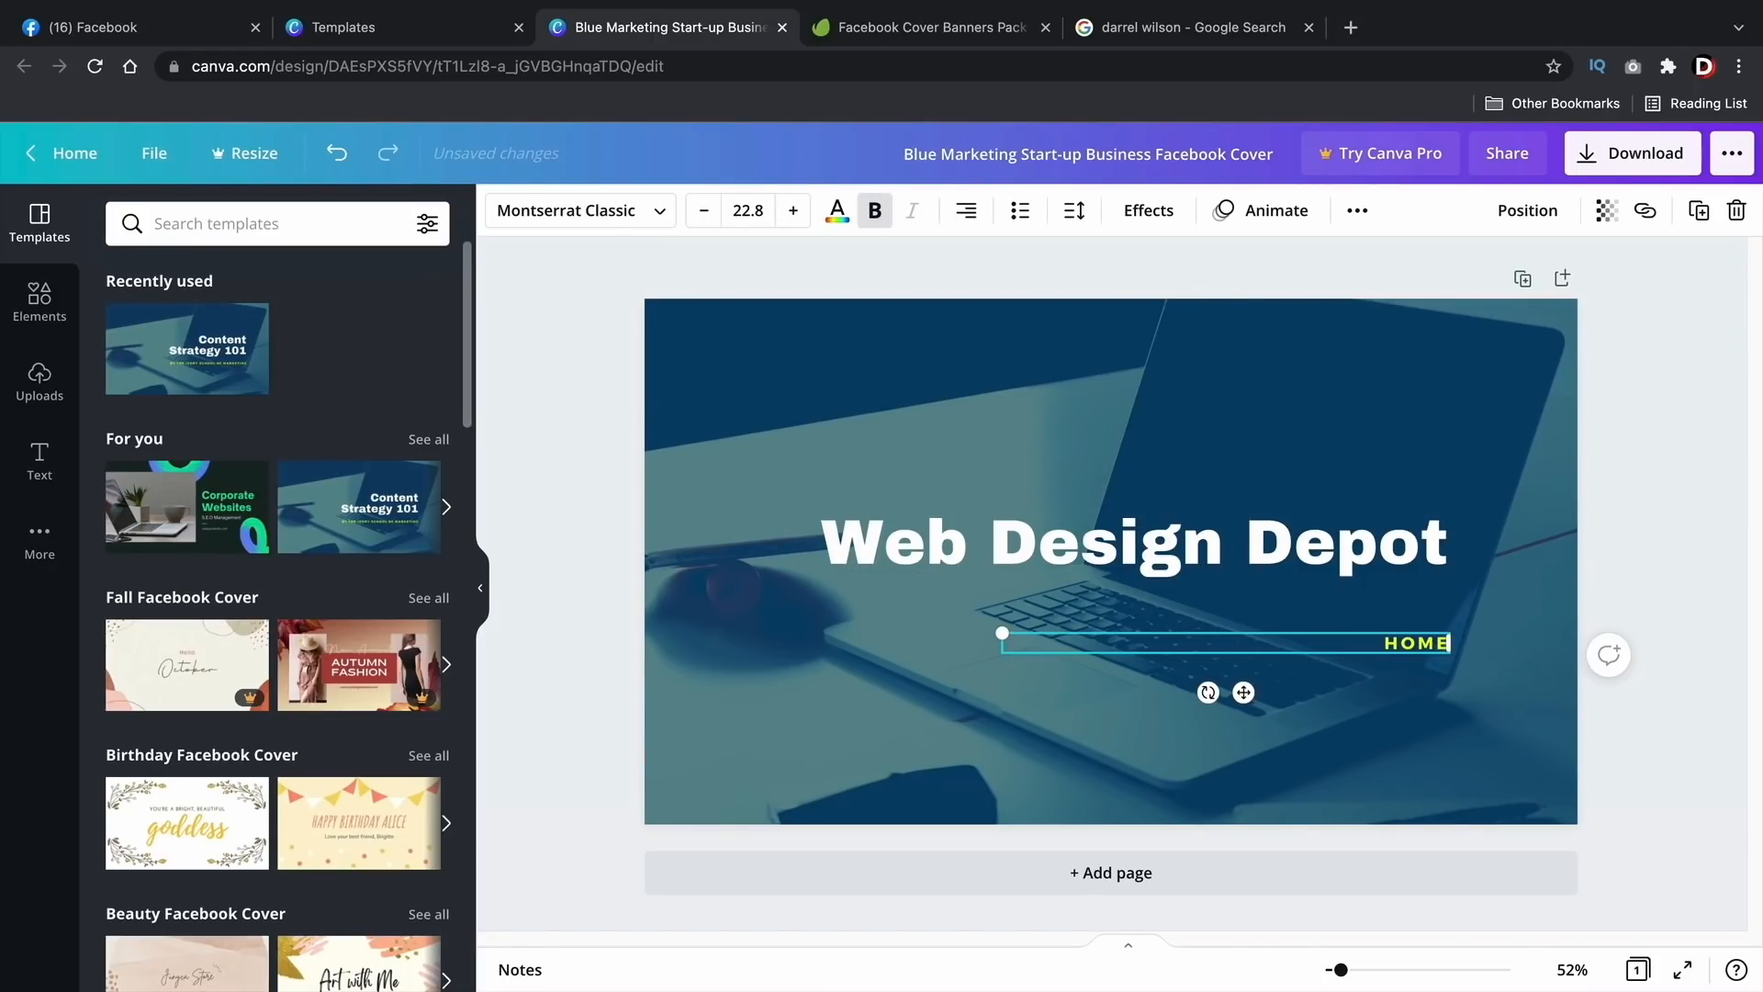
pyautogui.press('BackSpace')
pyautogui.press('BackSpace')
pyautogui.write('OF THE BEST WEBSITES')
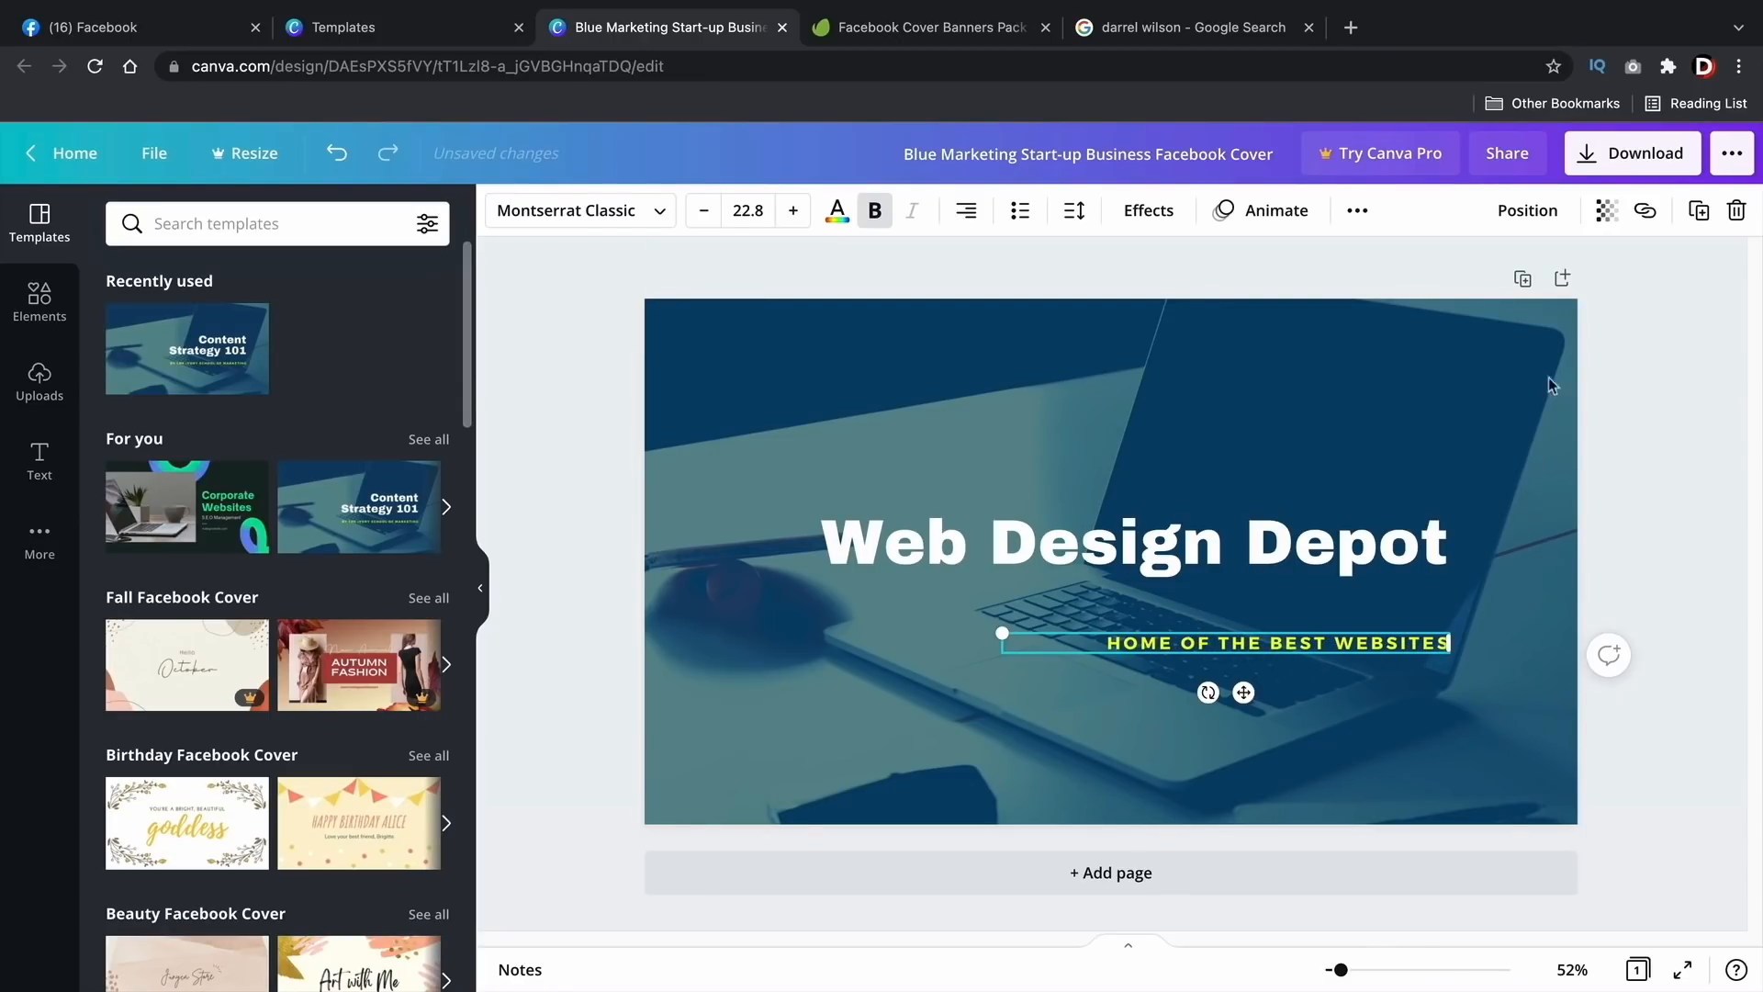
# Step: Download the finished cover design as a PNG and dismiss the sharing offer
pyautogui.click(1634, 154)
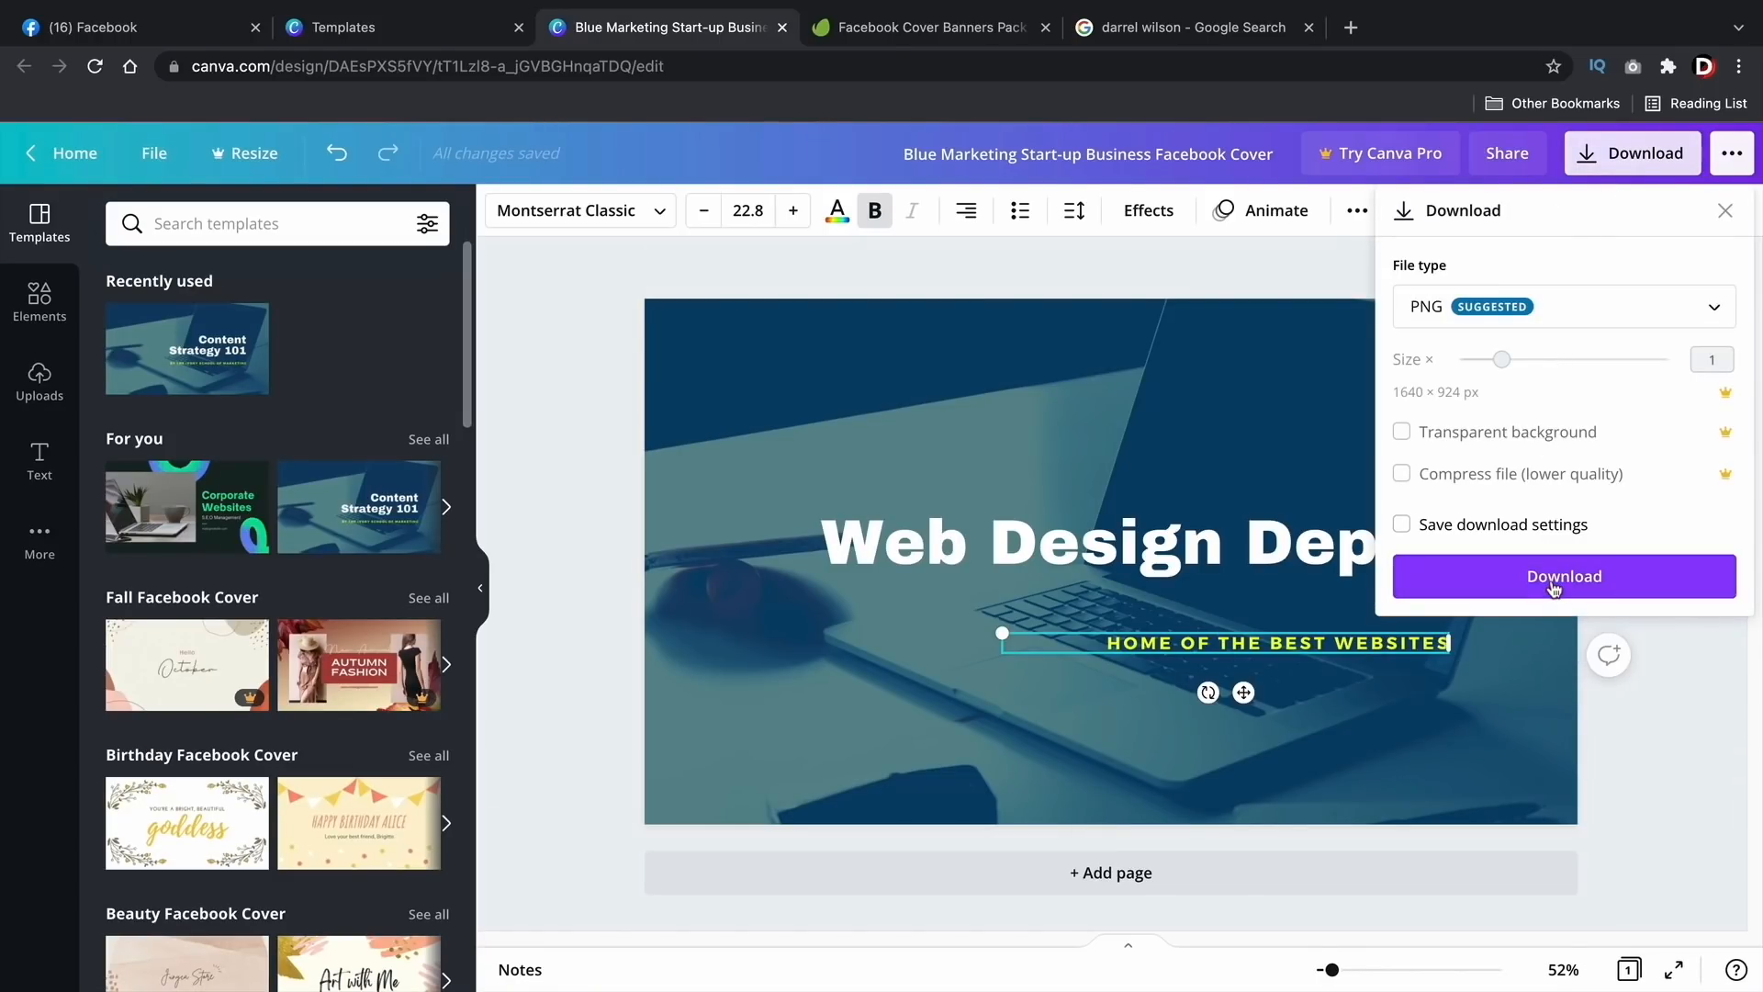
pyautogui.click(1552, 589)
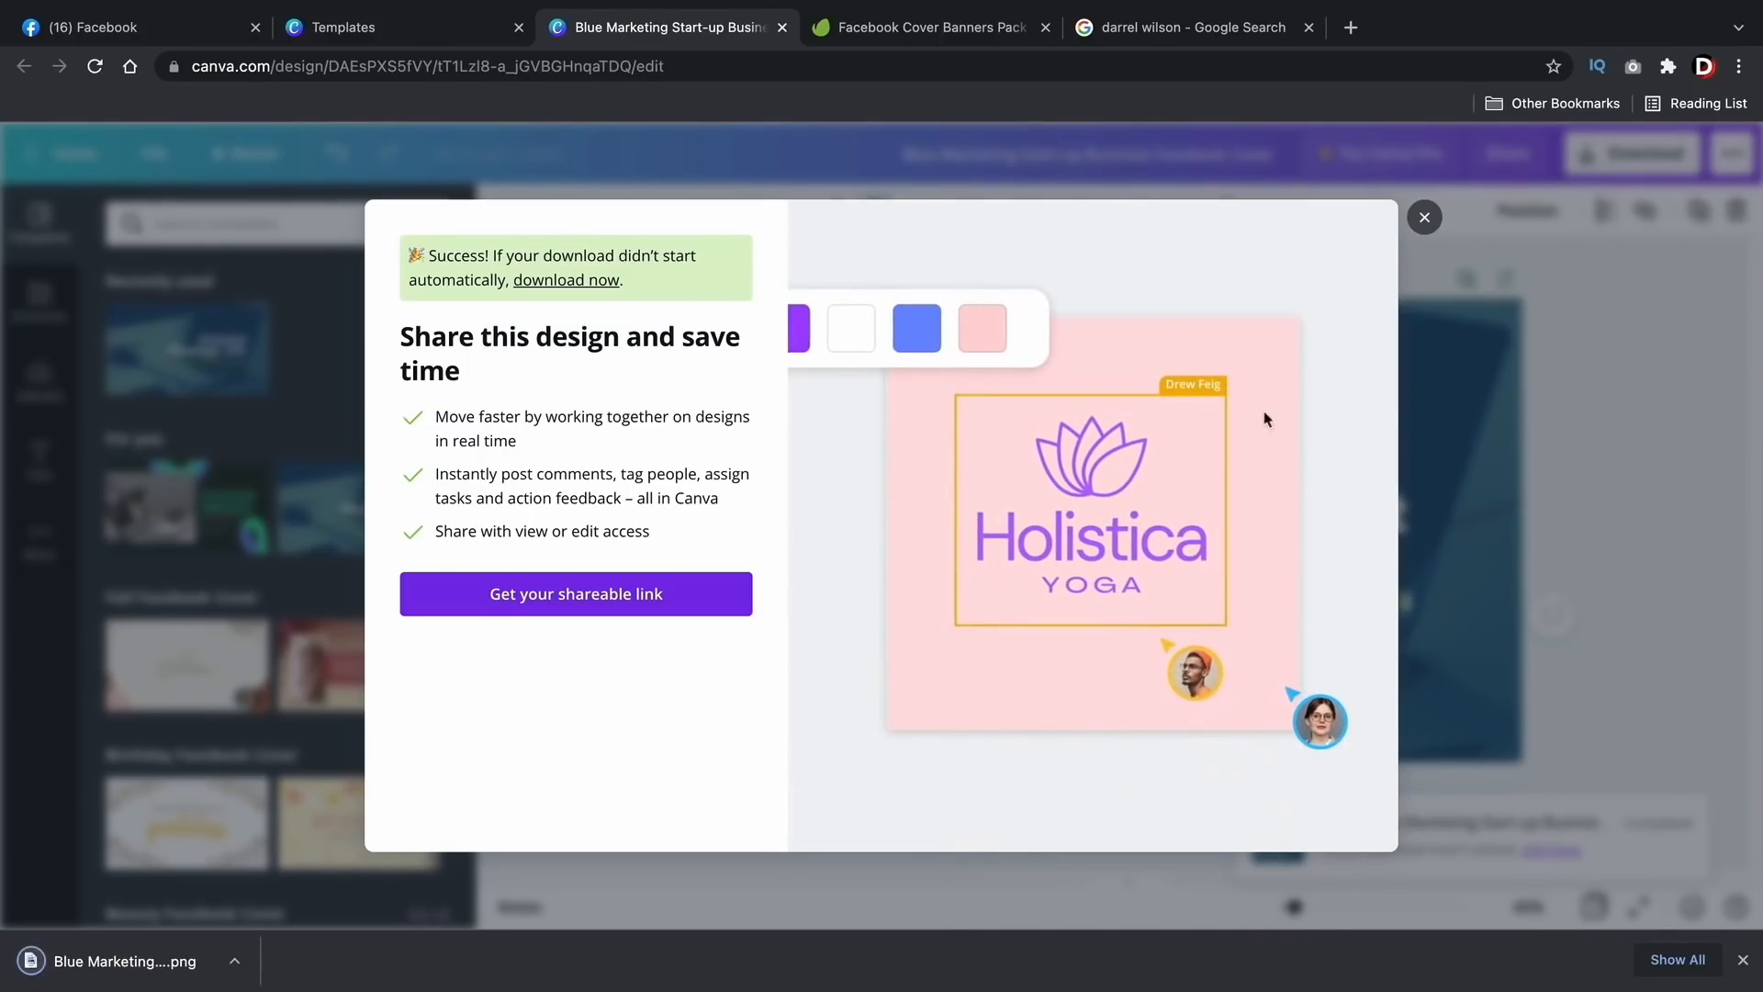
pyautogui.click(1425, 217)
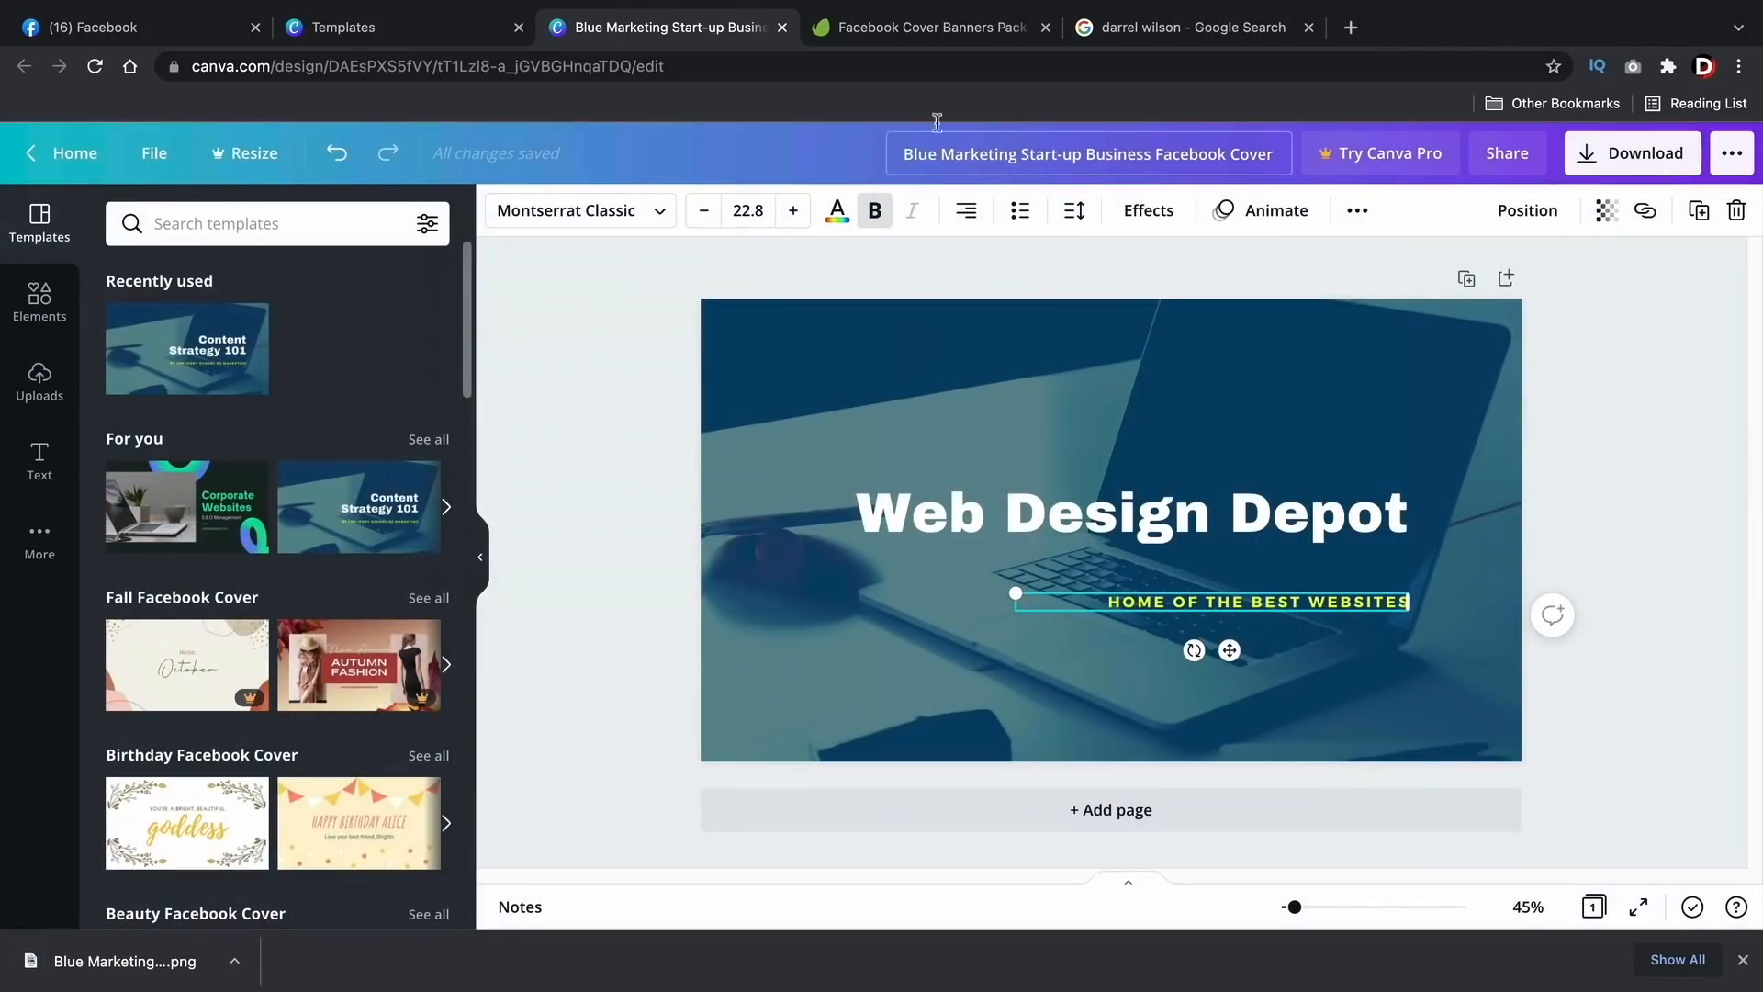
# Step: Switch to Envato Elements and look over the Facebook Cover Banners Pack page
pyautogui.click(895, 25)
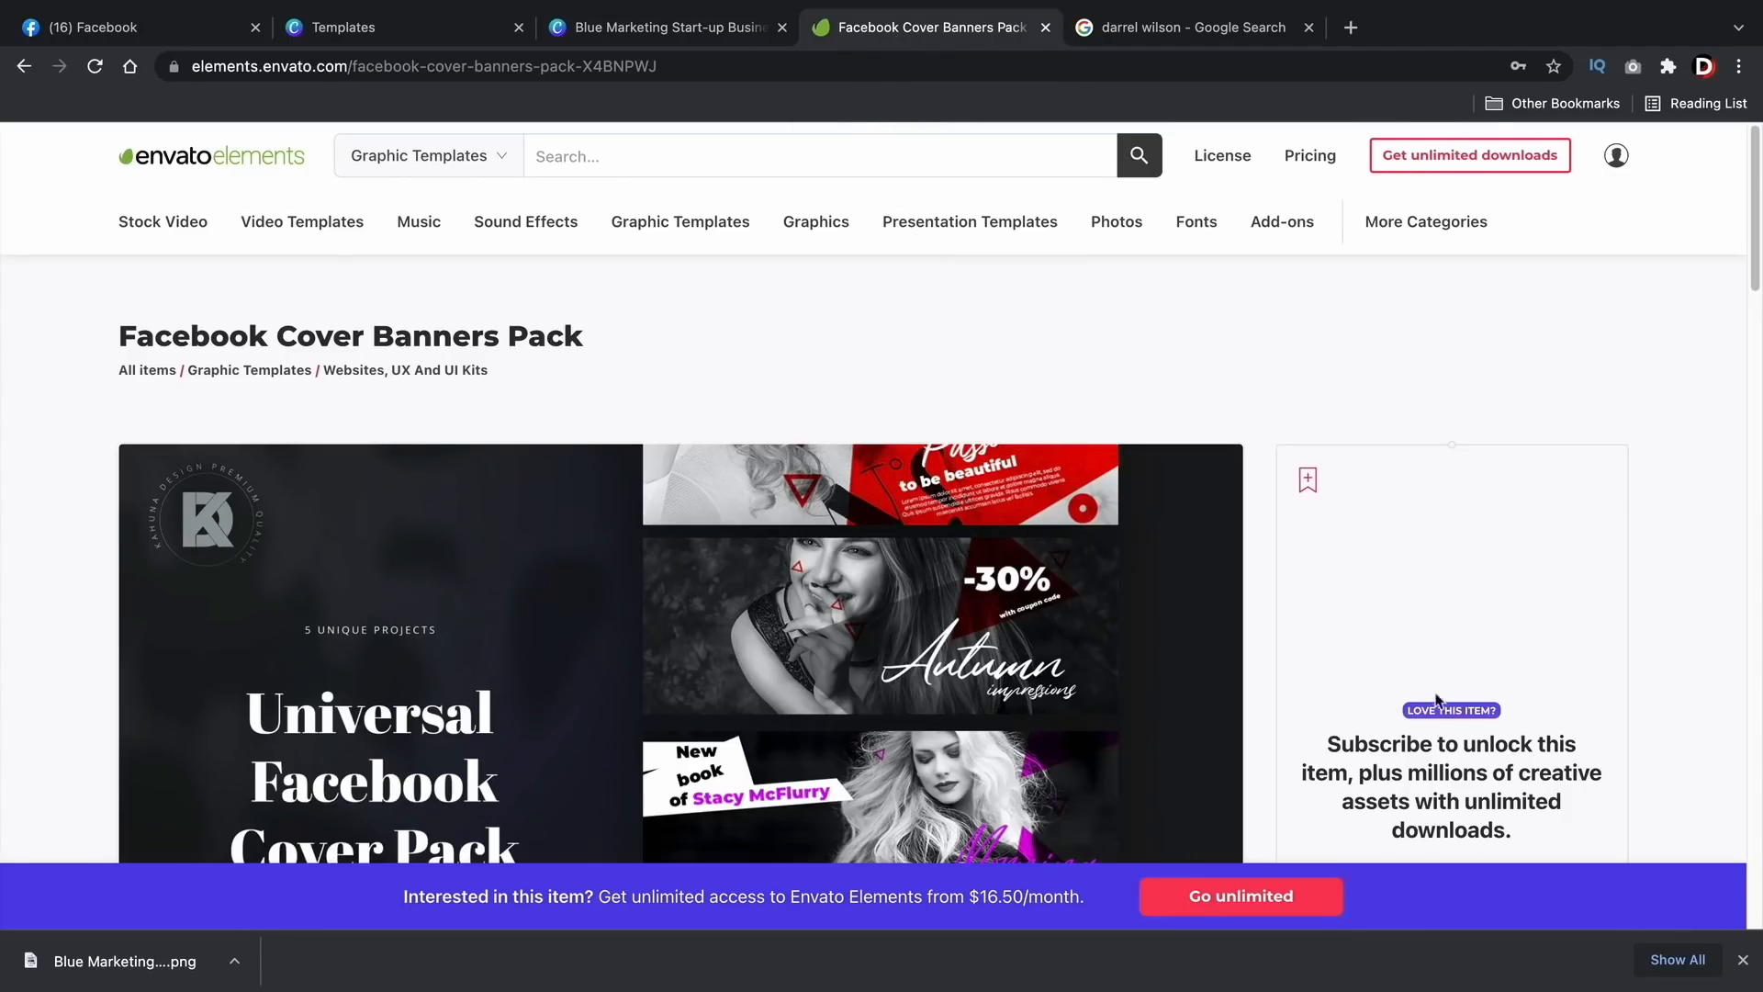
pyautogui.click(1742, 961)
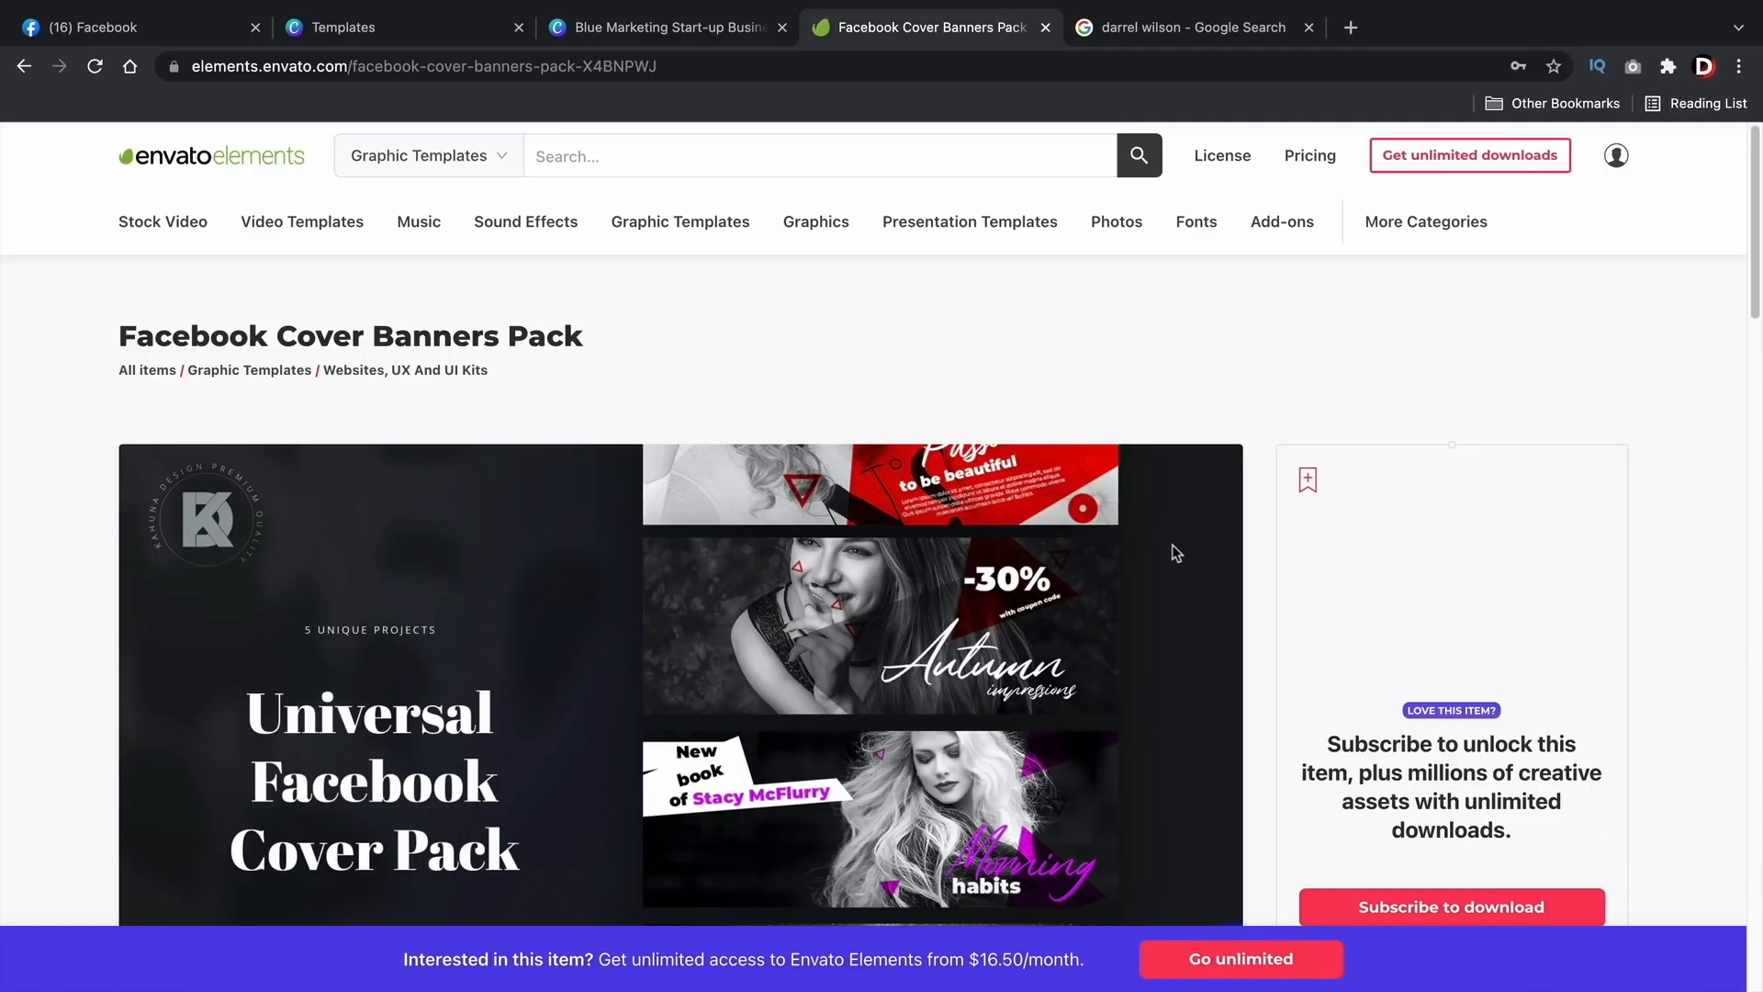
pyautogui.scroll(-3, 1175, 552)
pyautogui.scroll(3, 1176, 553)
# Step: Search all items on Envato Elements for "facebook cover" and browse the resulting templates and graphics
pyautogui.click(475, 153)
pyautogui.click(431, 268)
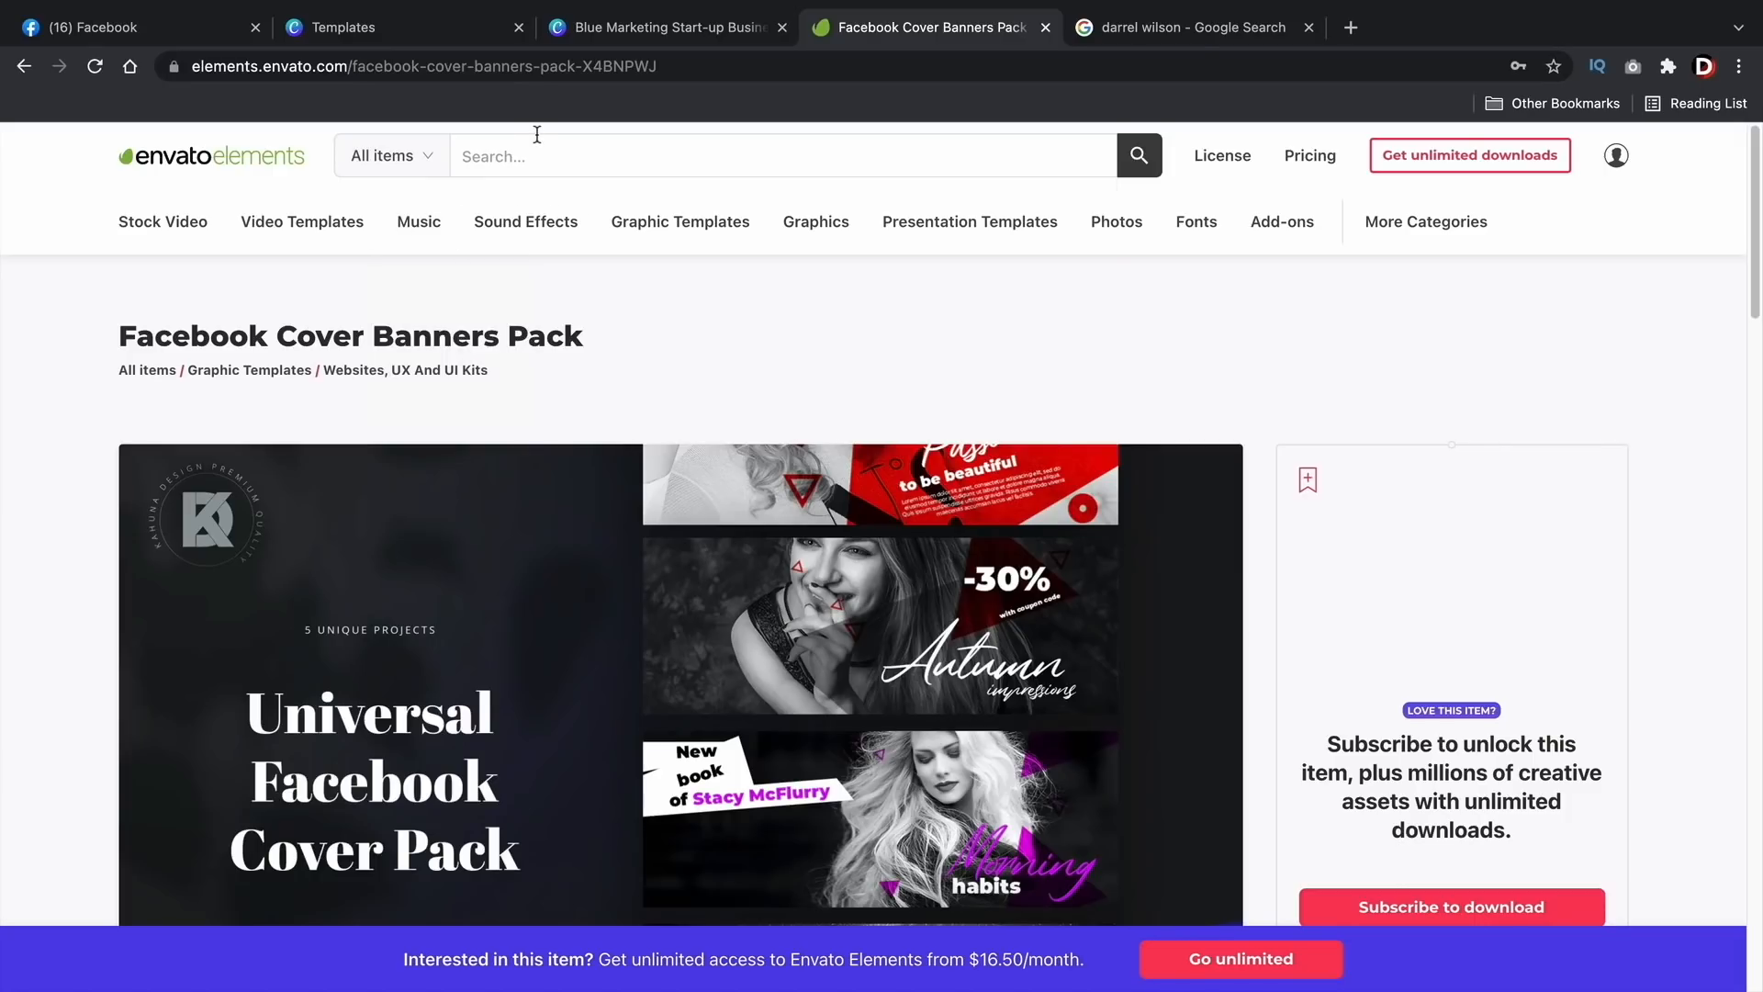
pyautogui.click(514, 154)
pyautogui.write('f')
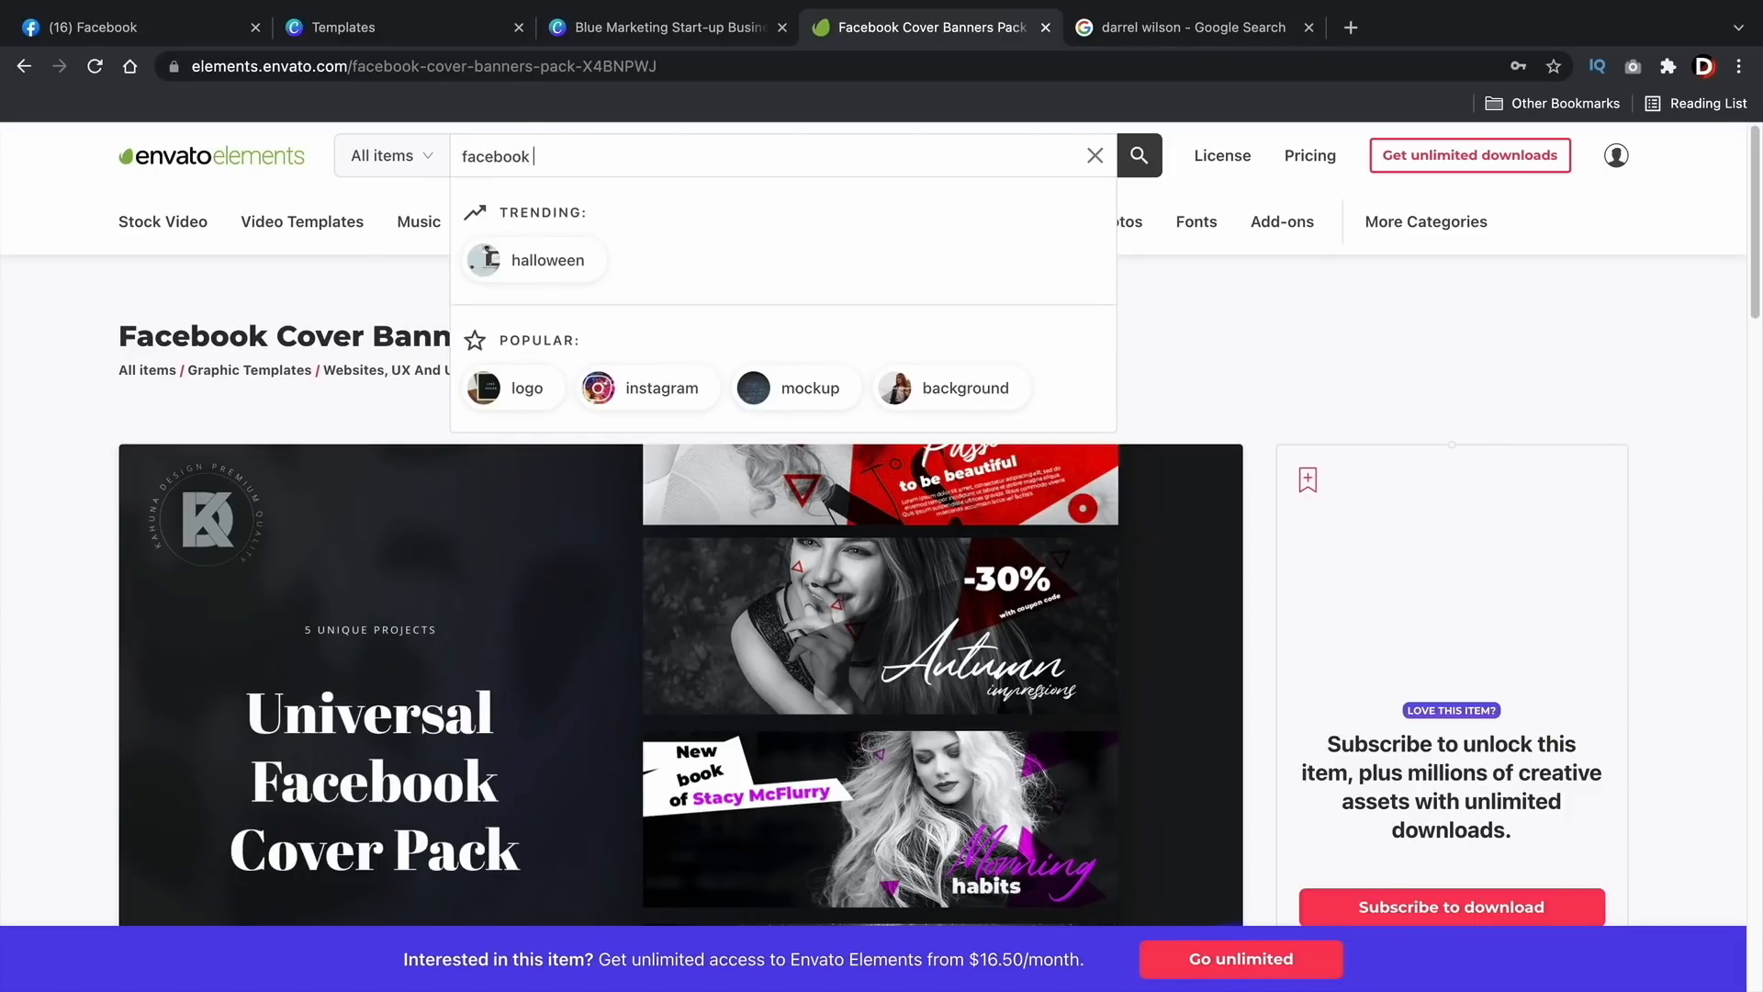
pyautogui.write('acebook ')
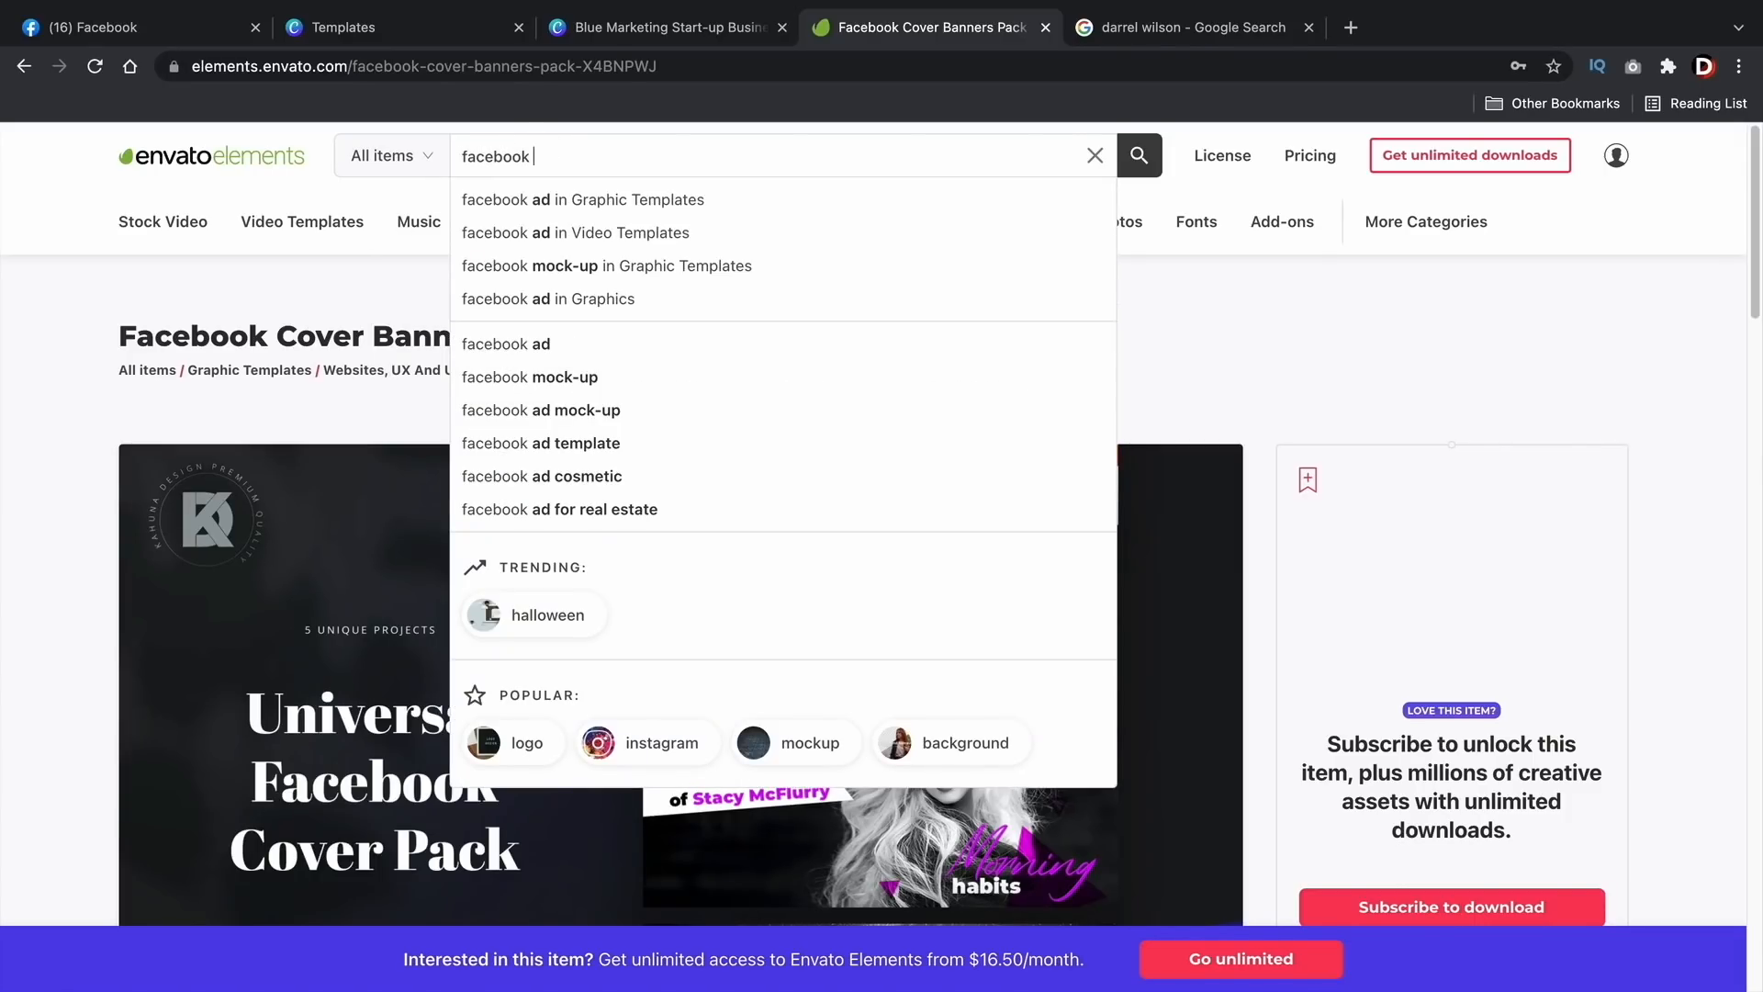
pyautogui.write('cover')
pyautogui.press('Return')
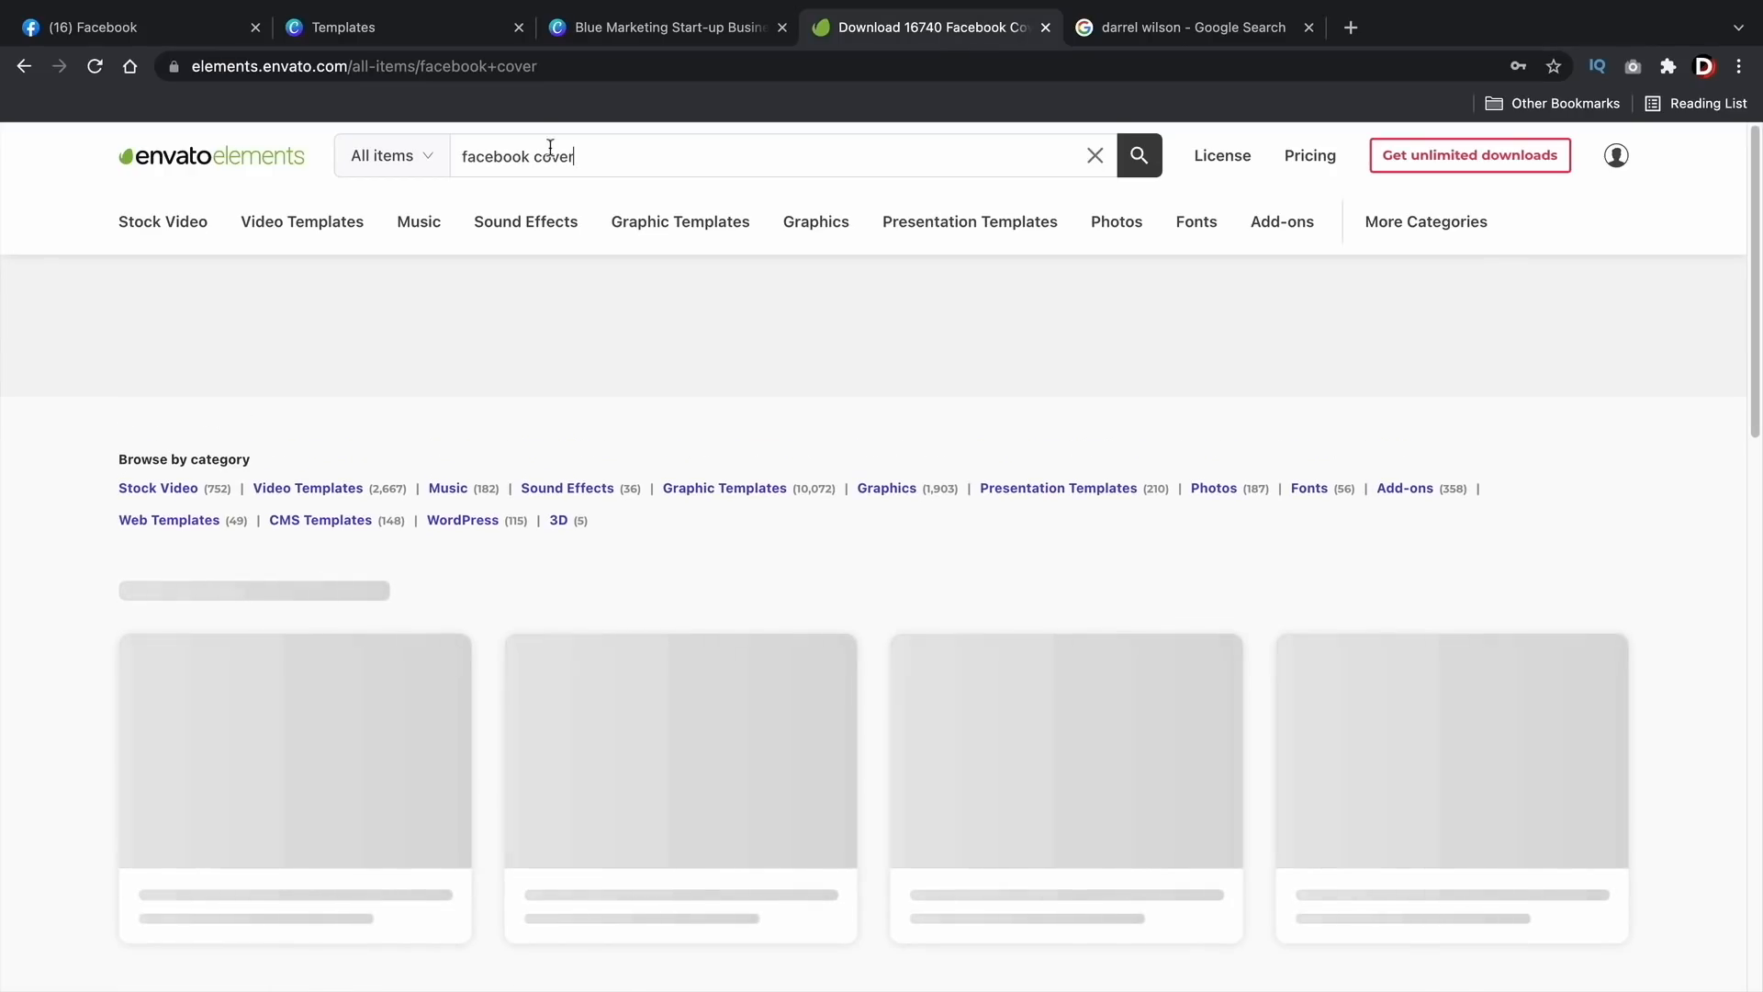
pyautogui.scroll(-3, 590, 415)
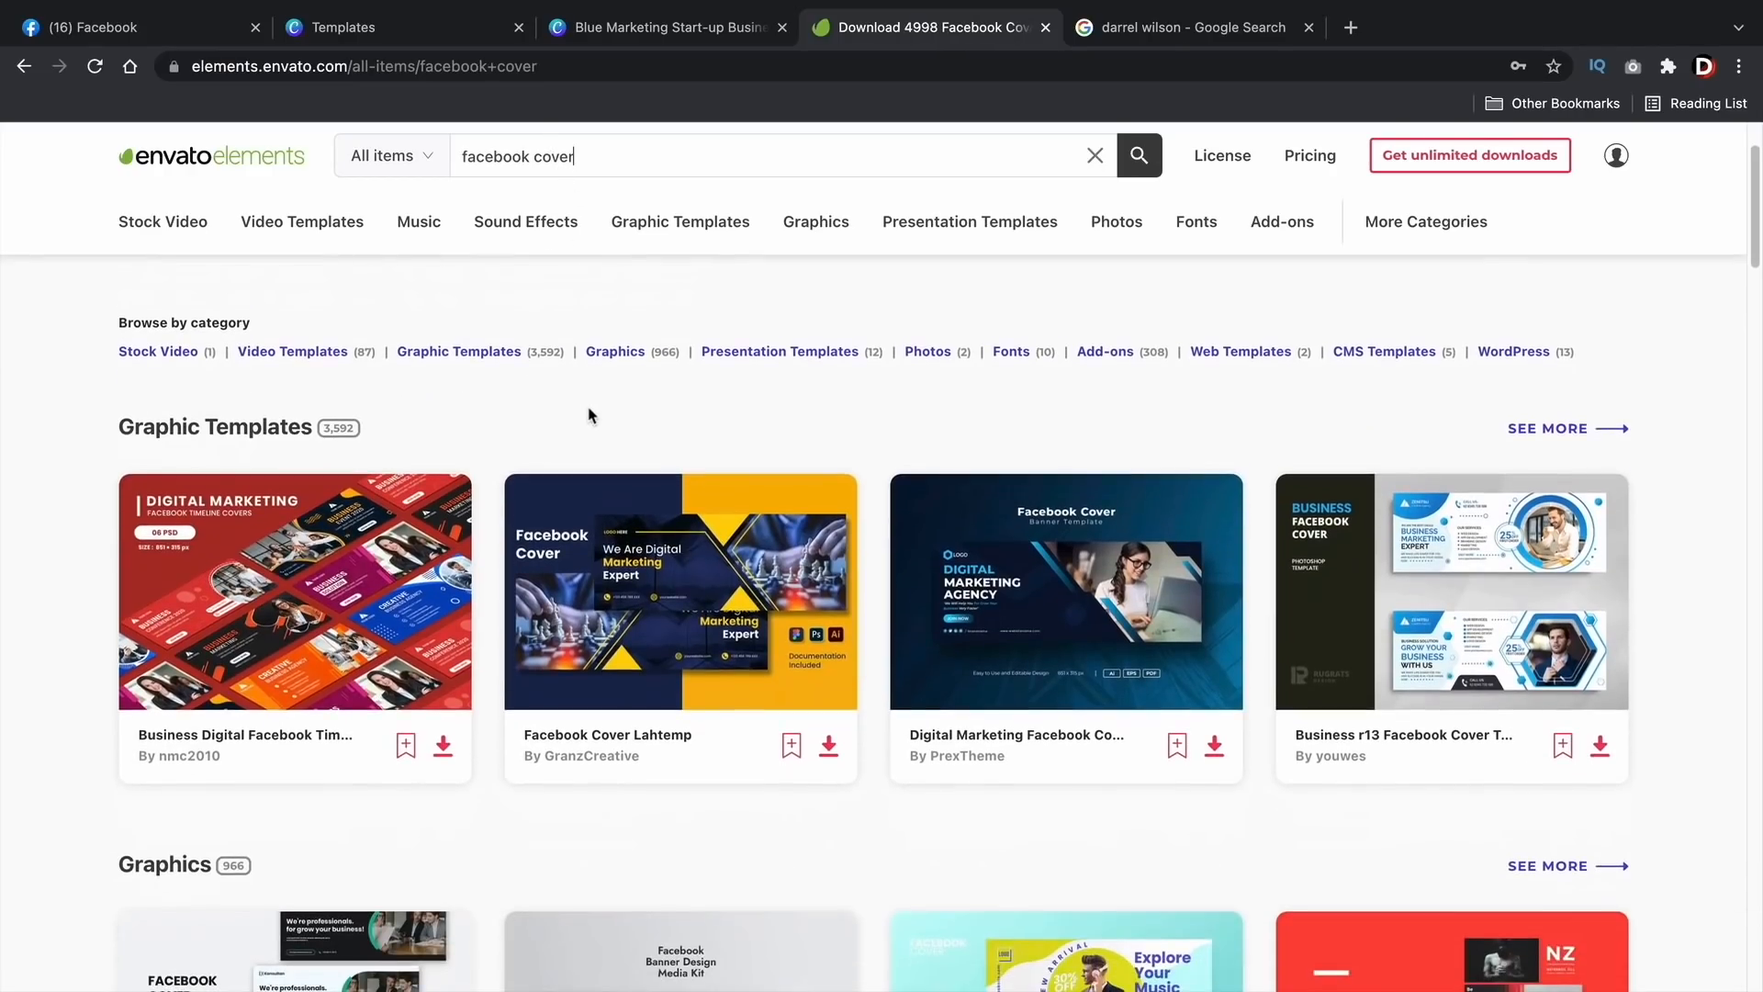
pyautogui.scroll(-4, 605, 459)
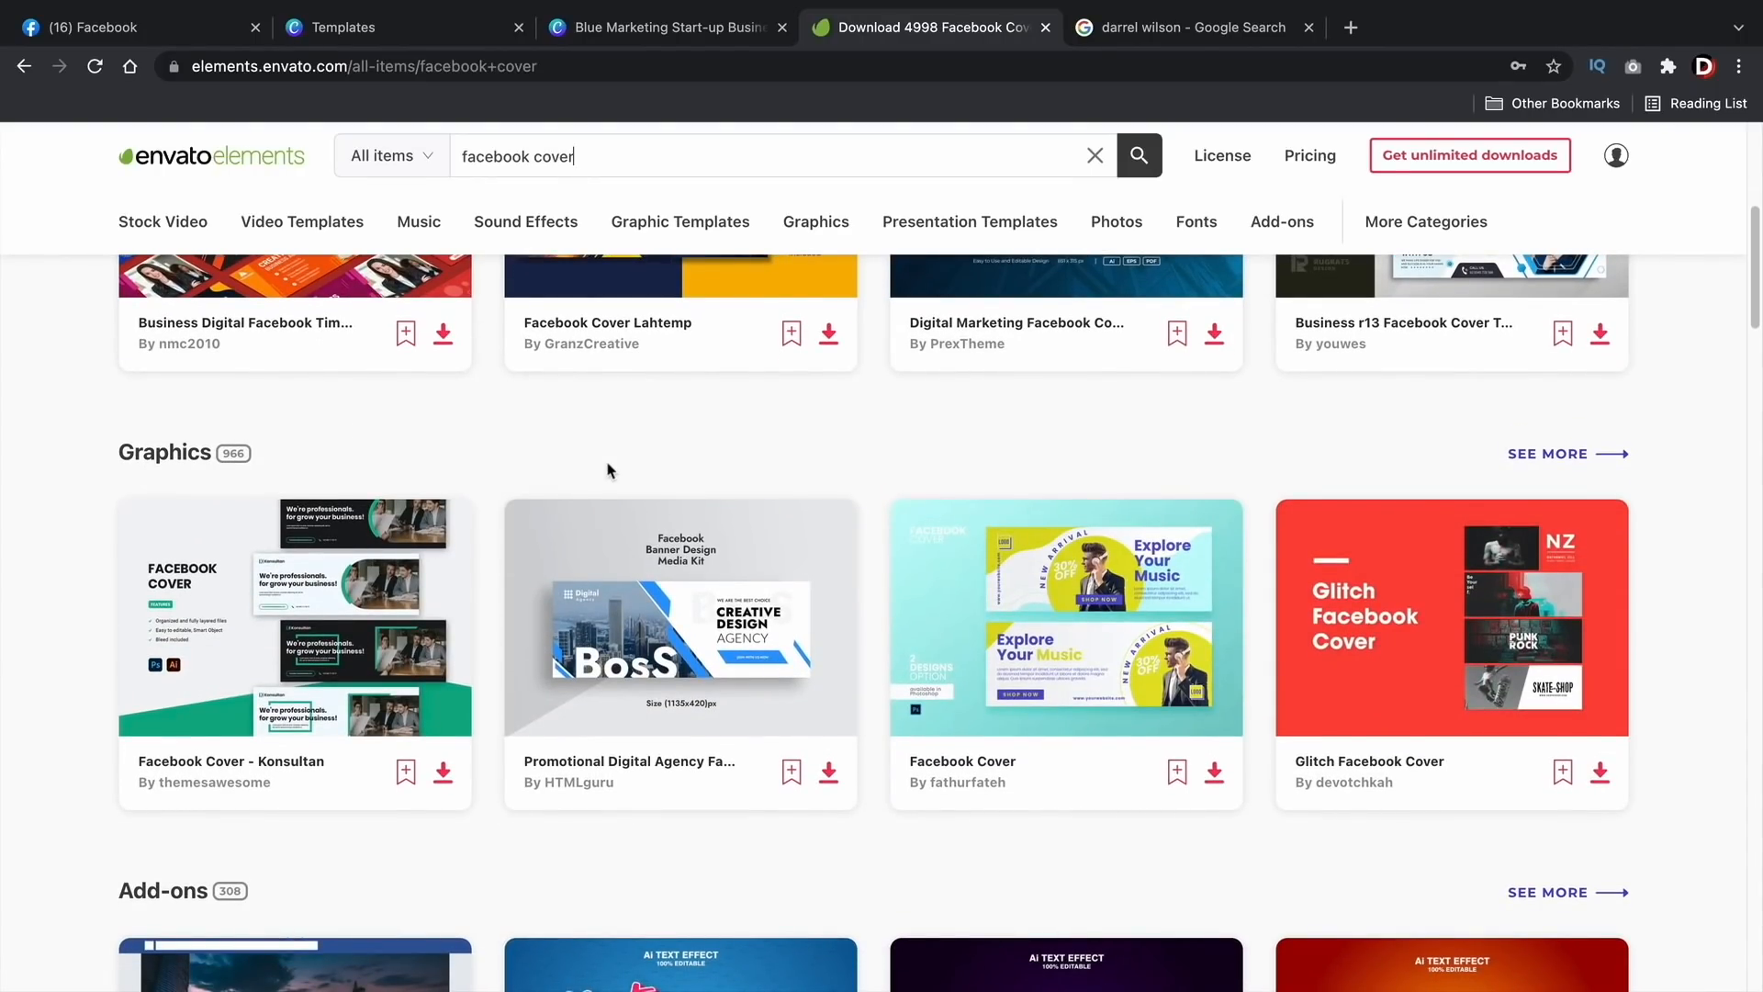
pyautogui.scroll(-1, 331, 529)
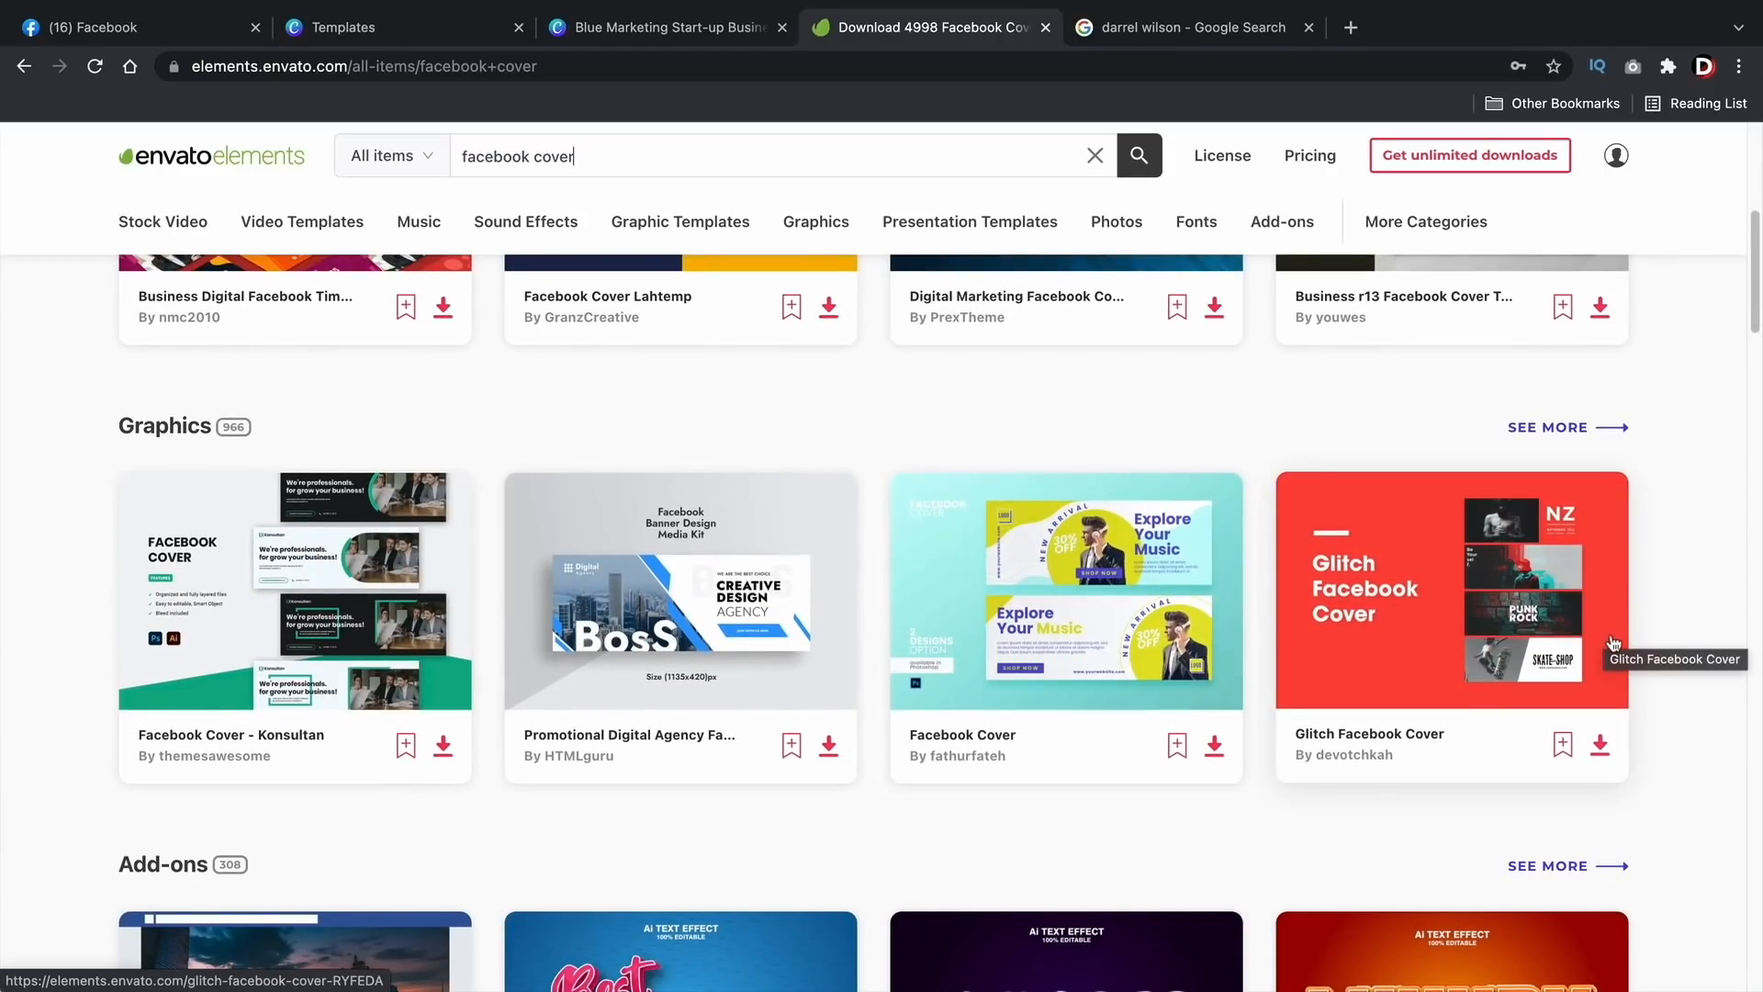
pyautogui.scroll(-4, 1613, 643)
pyautogui.scroll(-2, 1255, 579)
pyautogui.scroll(7, 767, 275)
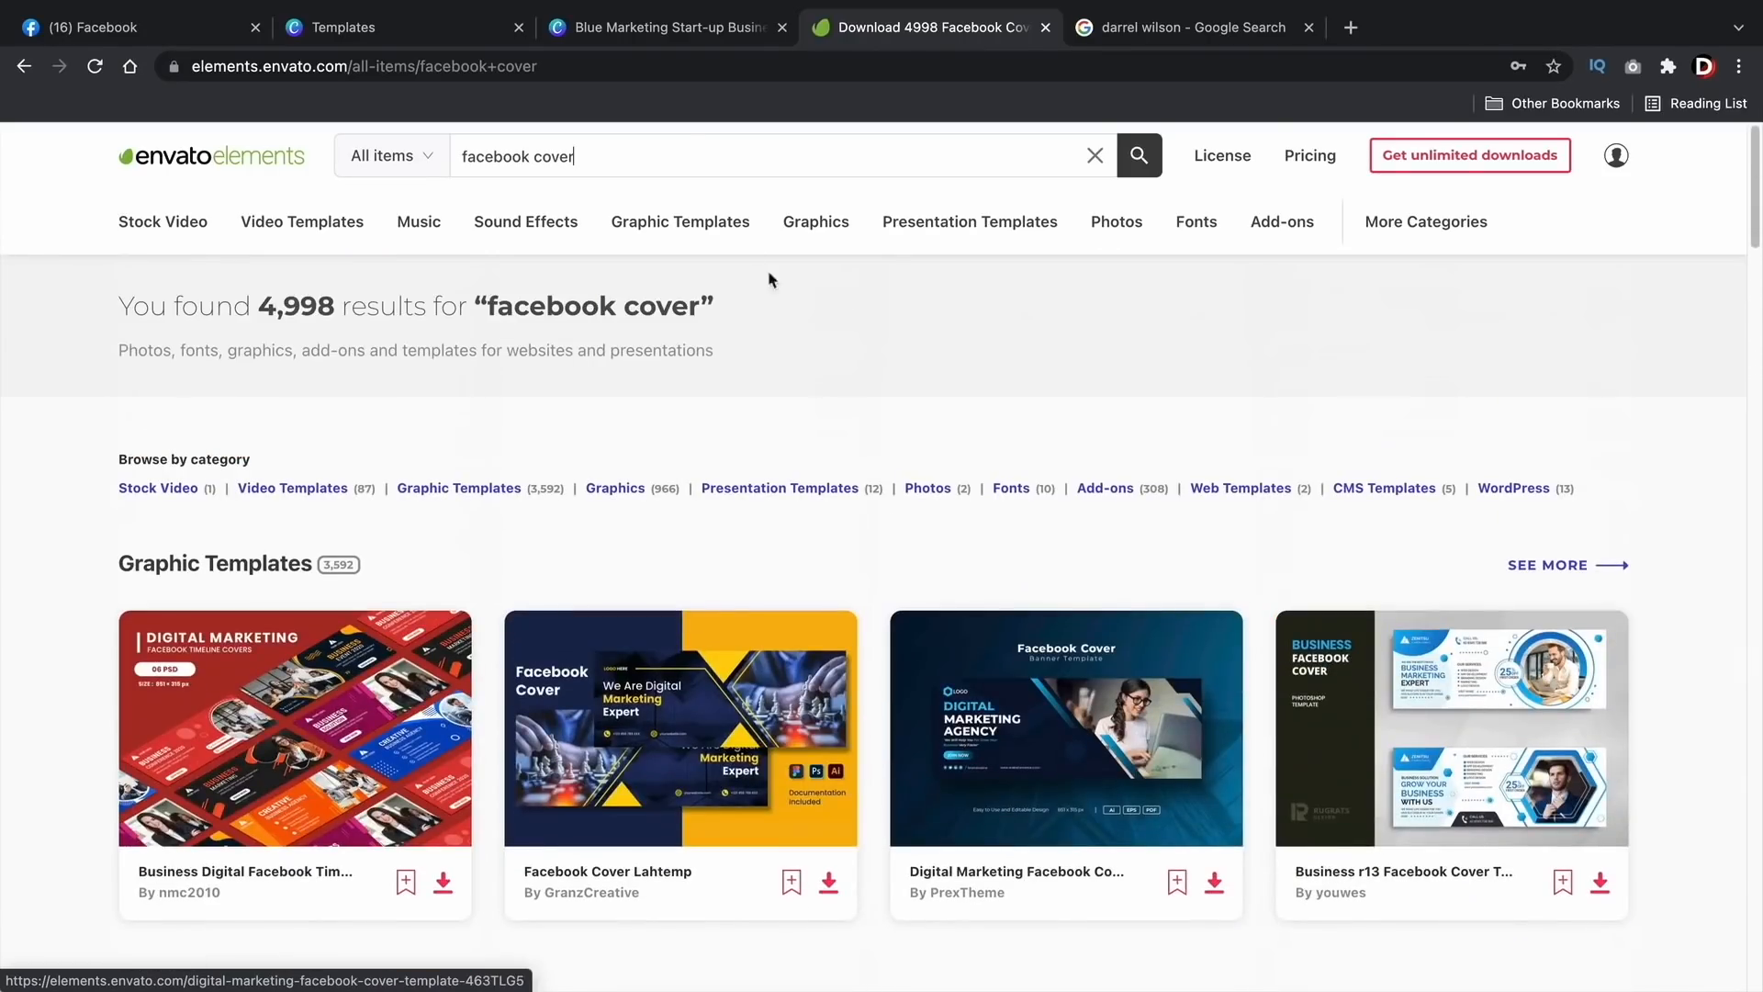
# Step: Change the search to "facebook posts" and browse the results across the template categories
pyautogui.click(686, 156)
pyautogui.doubleClick(686, 156)
pyautogui.write('posts')
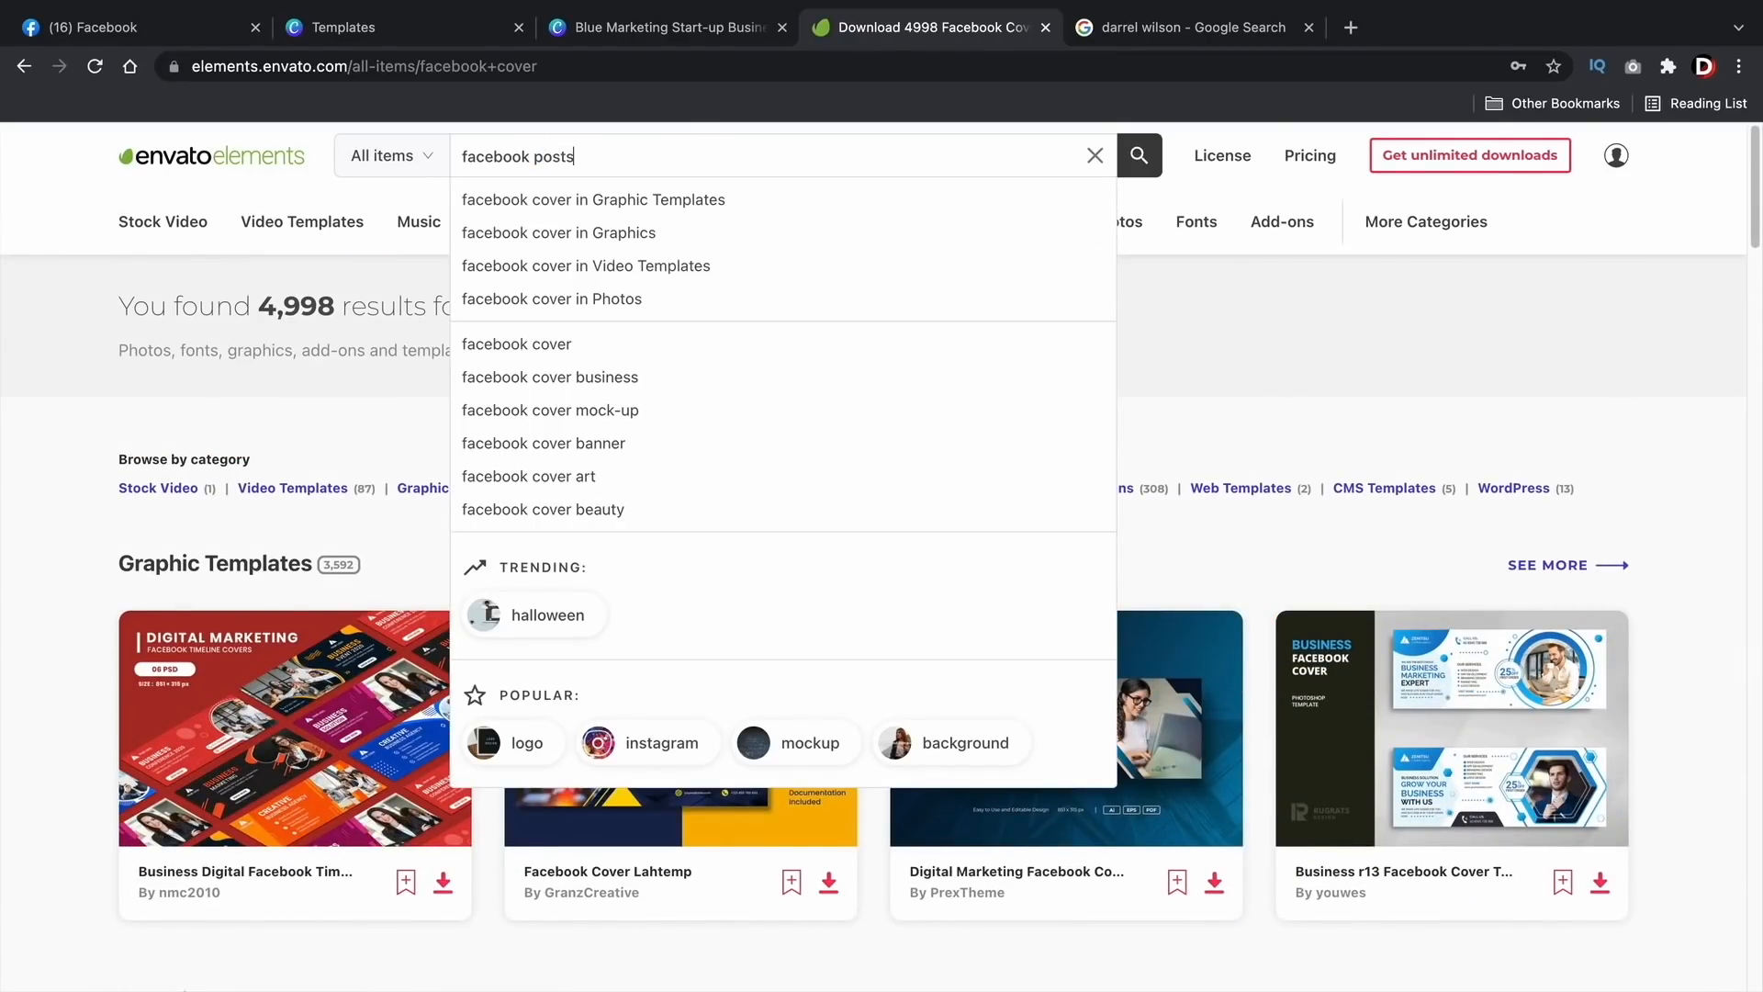
pyautogui.press('Return')
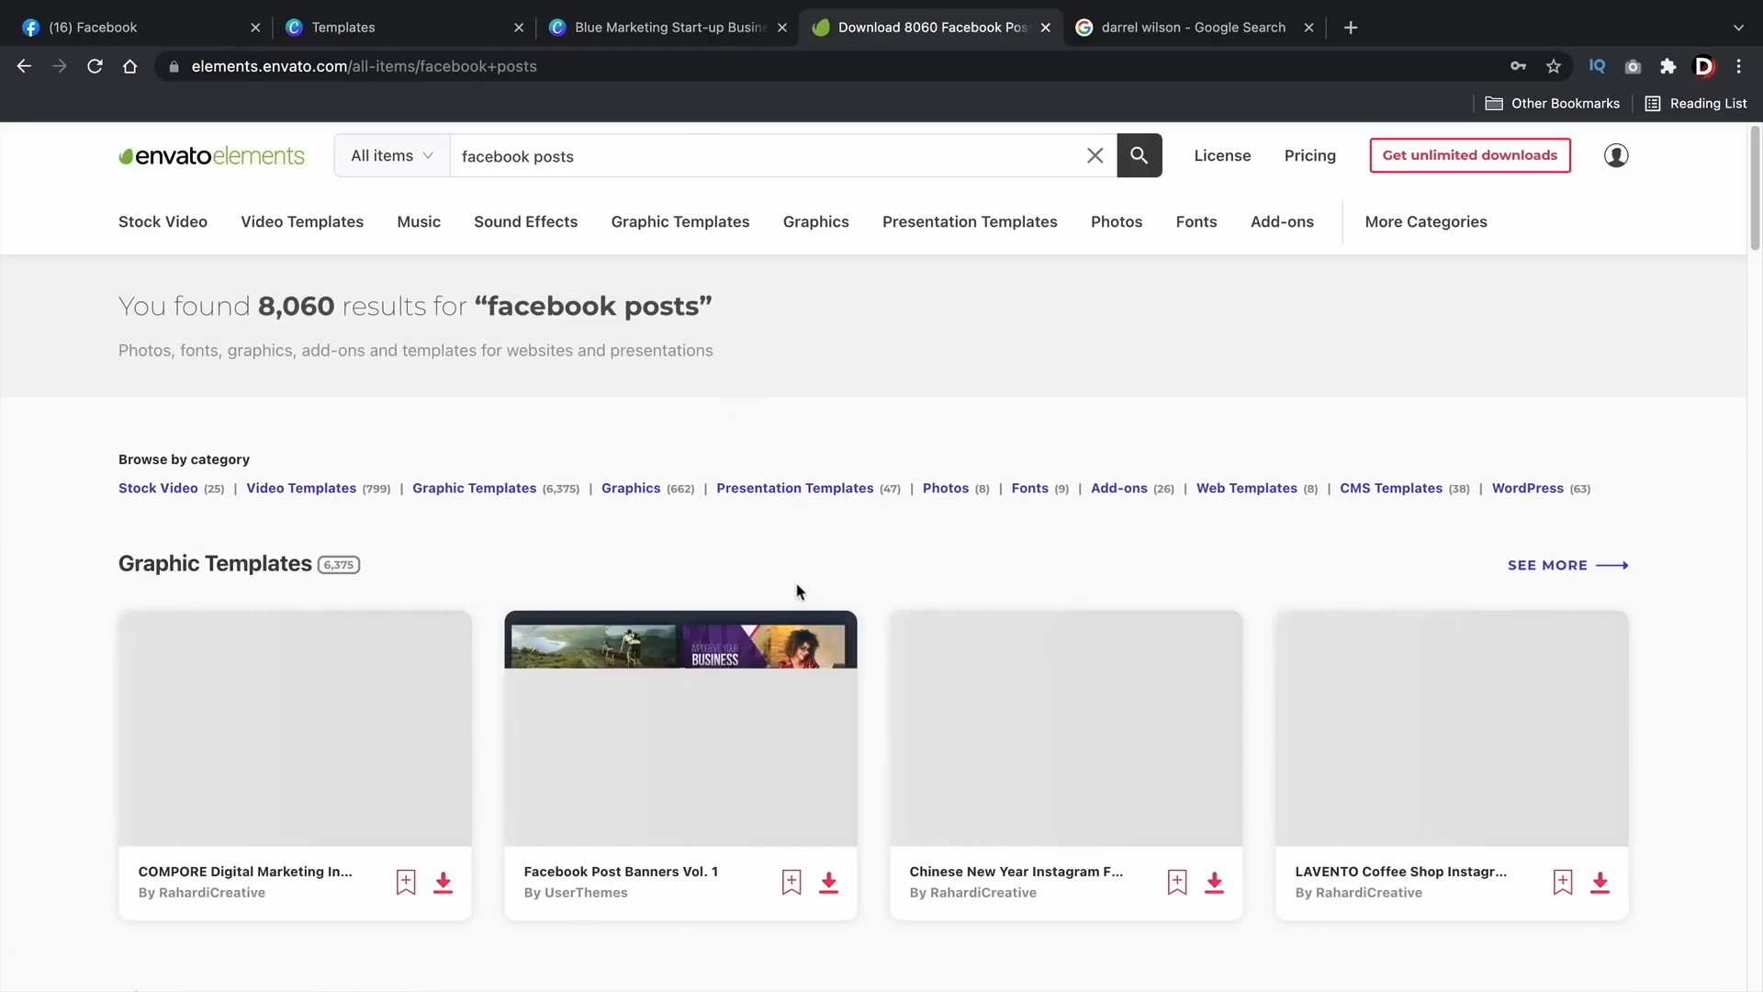
pyautogui.scroll(-2, 798, 590)
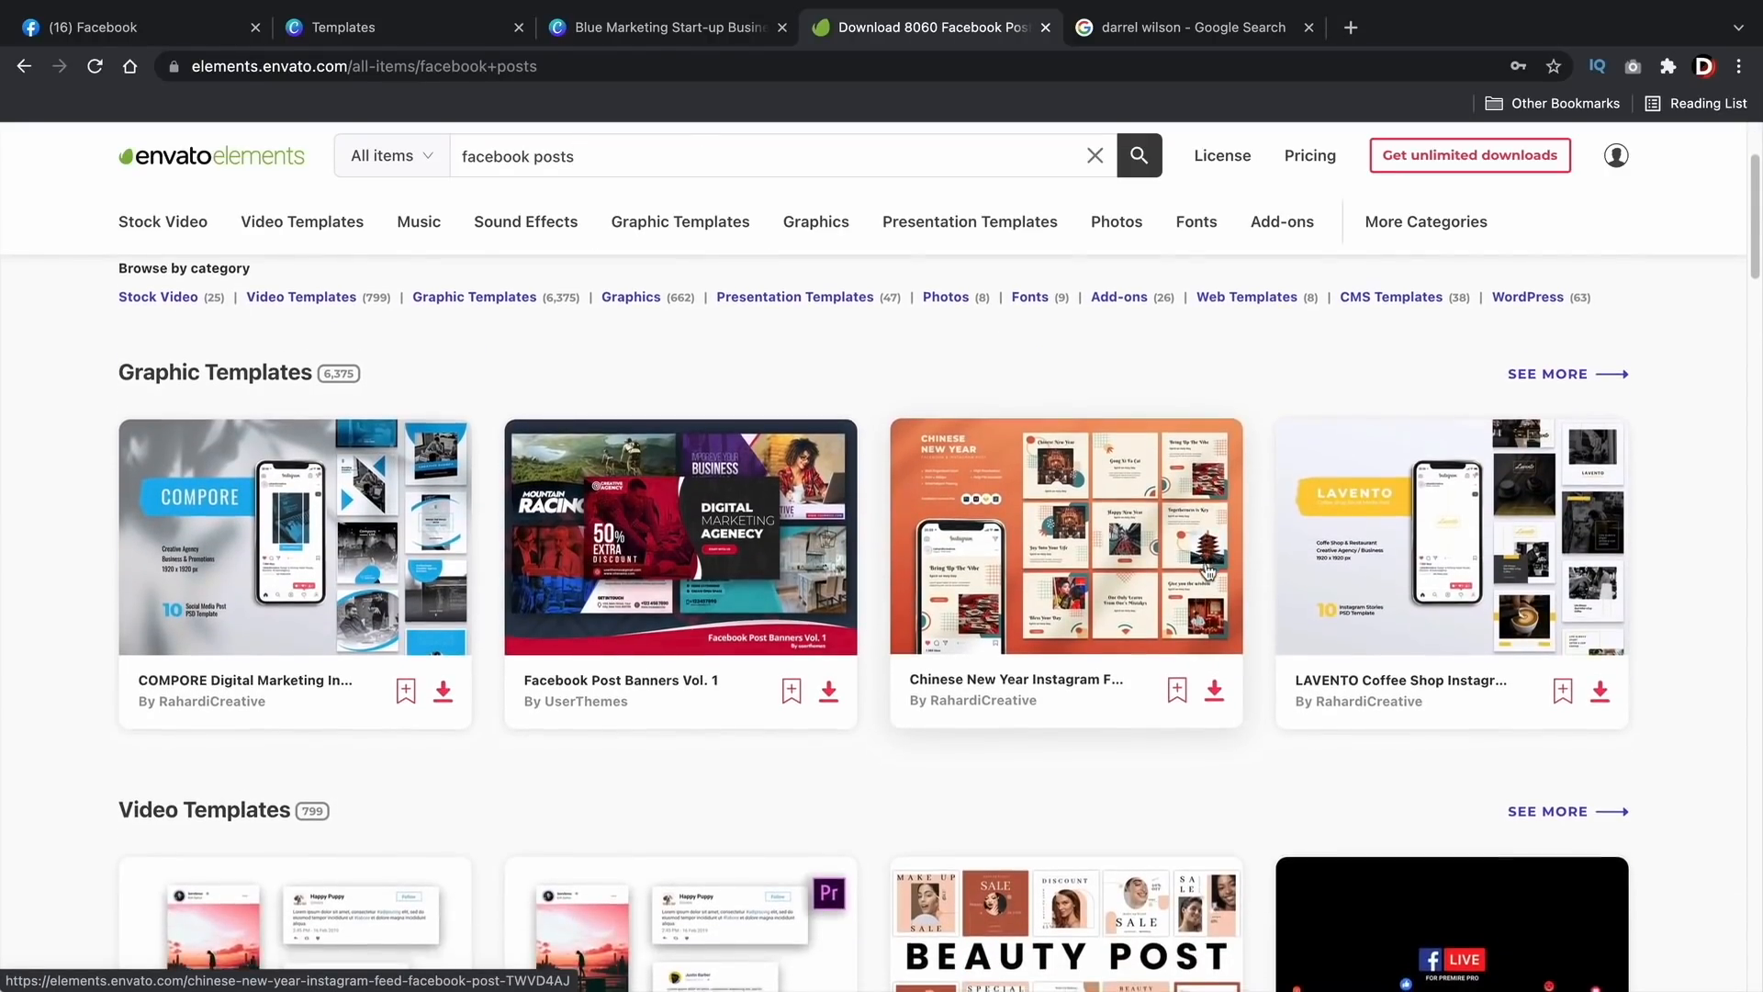
pyautogui.scroll(-4, 1206, 569)
pyautogui.scroll(-4, 1205, 569)
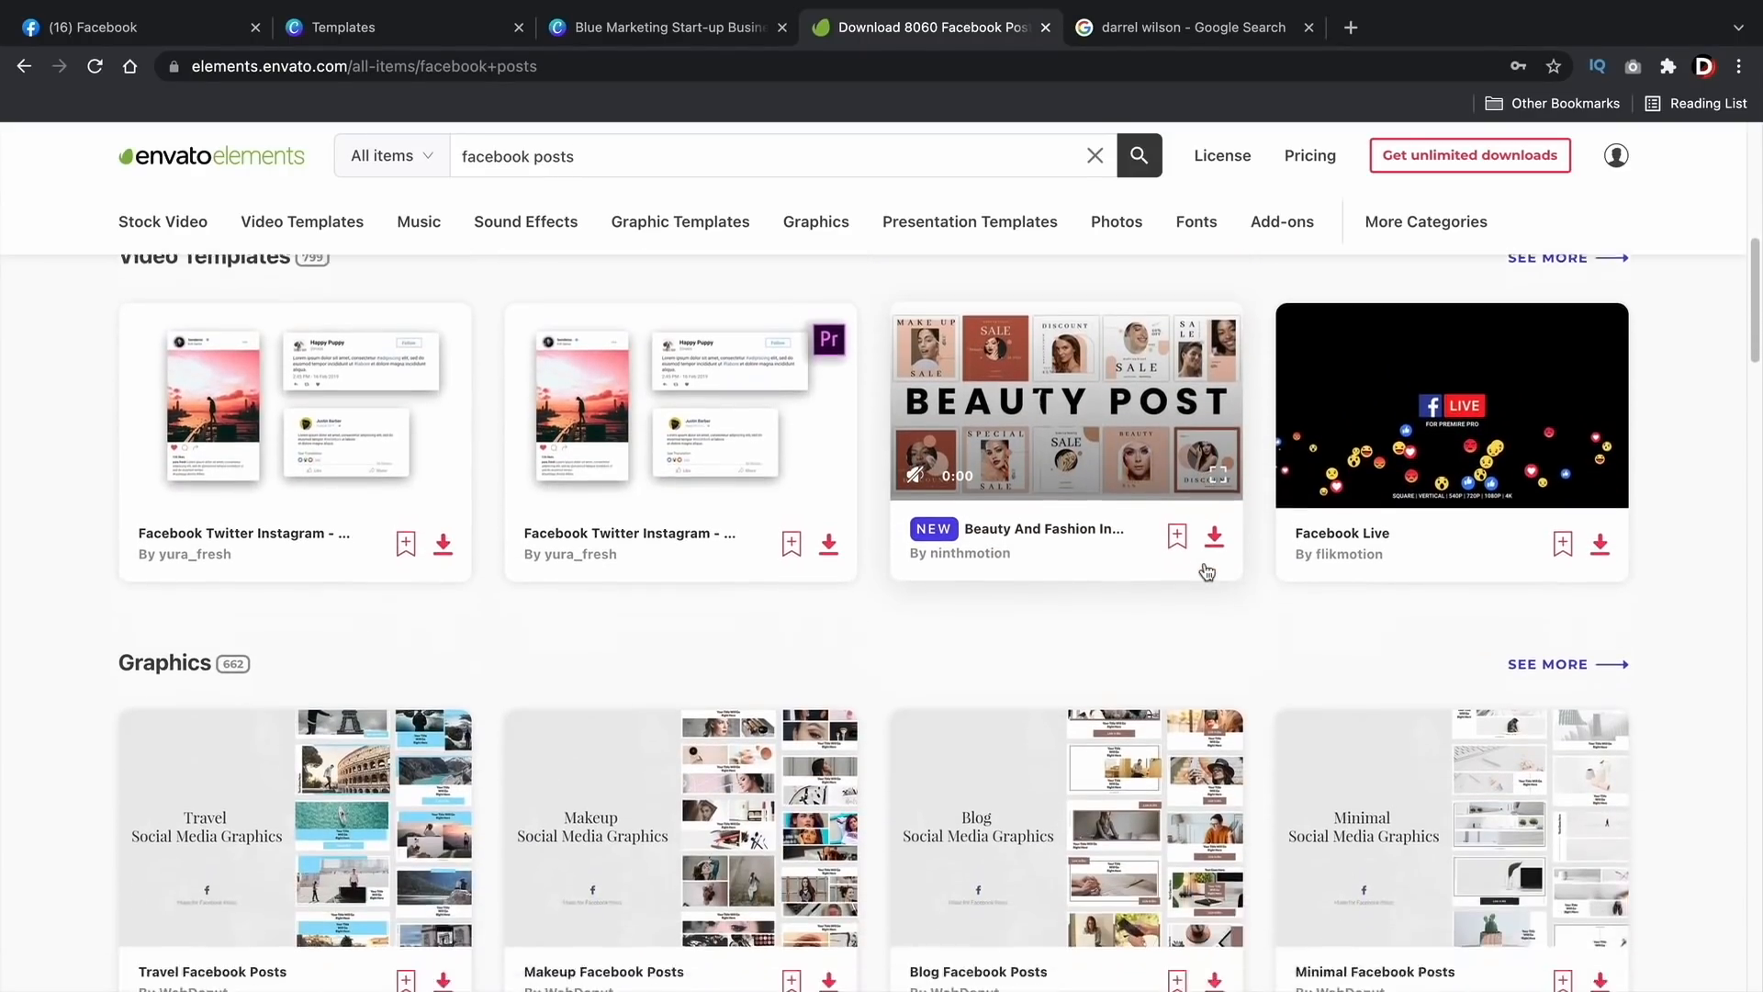
pyautogui.scroll(-8, 1168, 564)
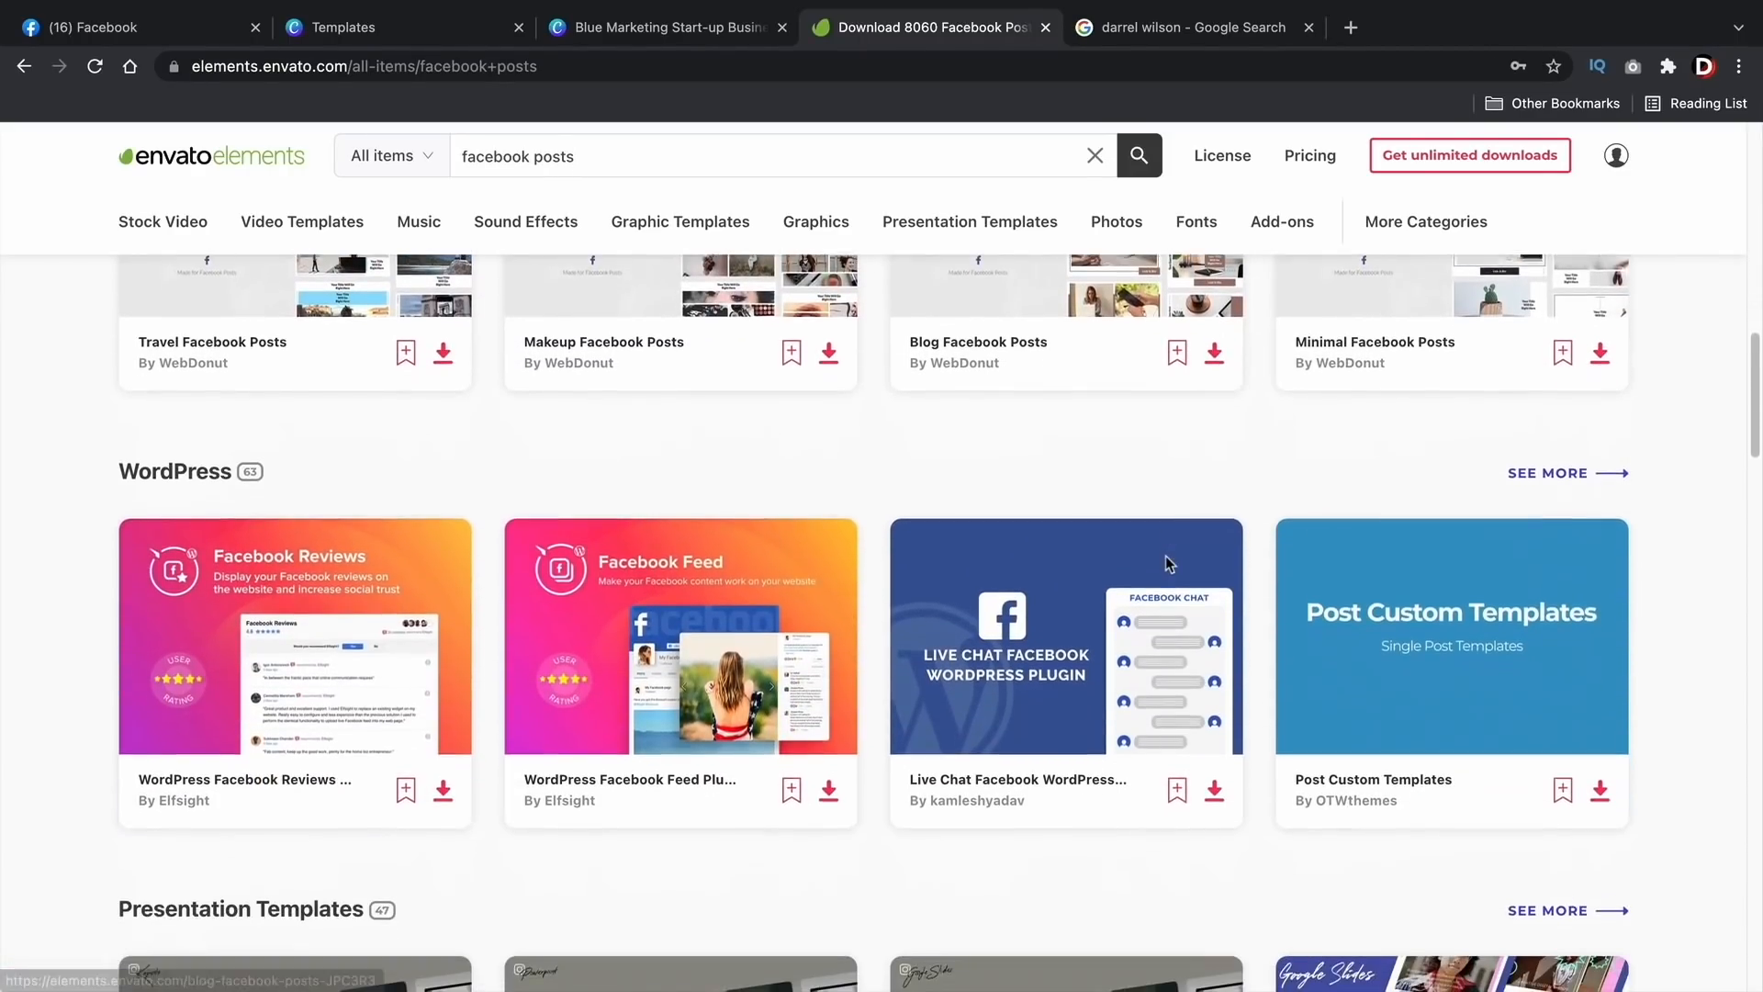
pyautogui.scroll(-2, 1102, 609)
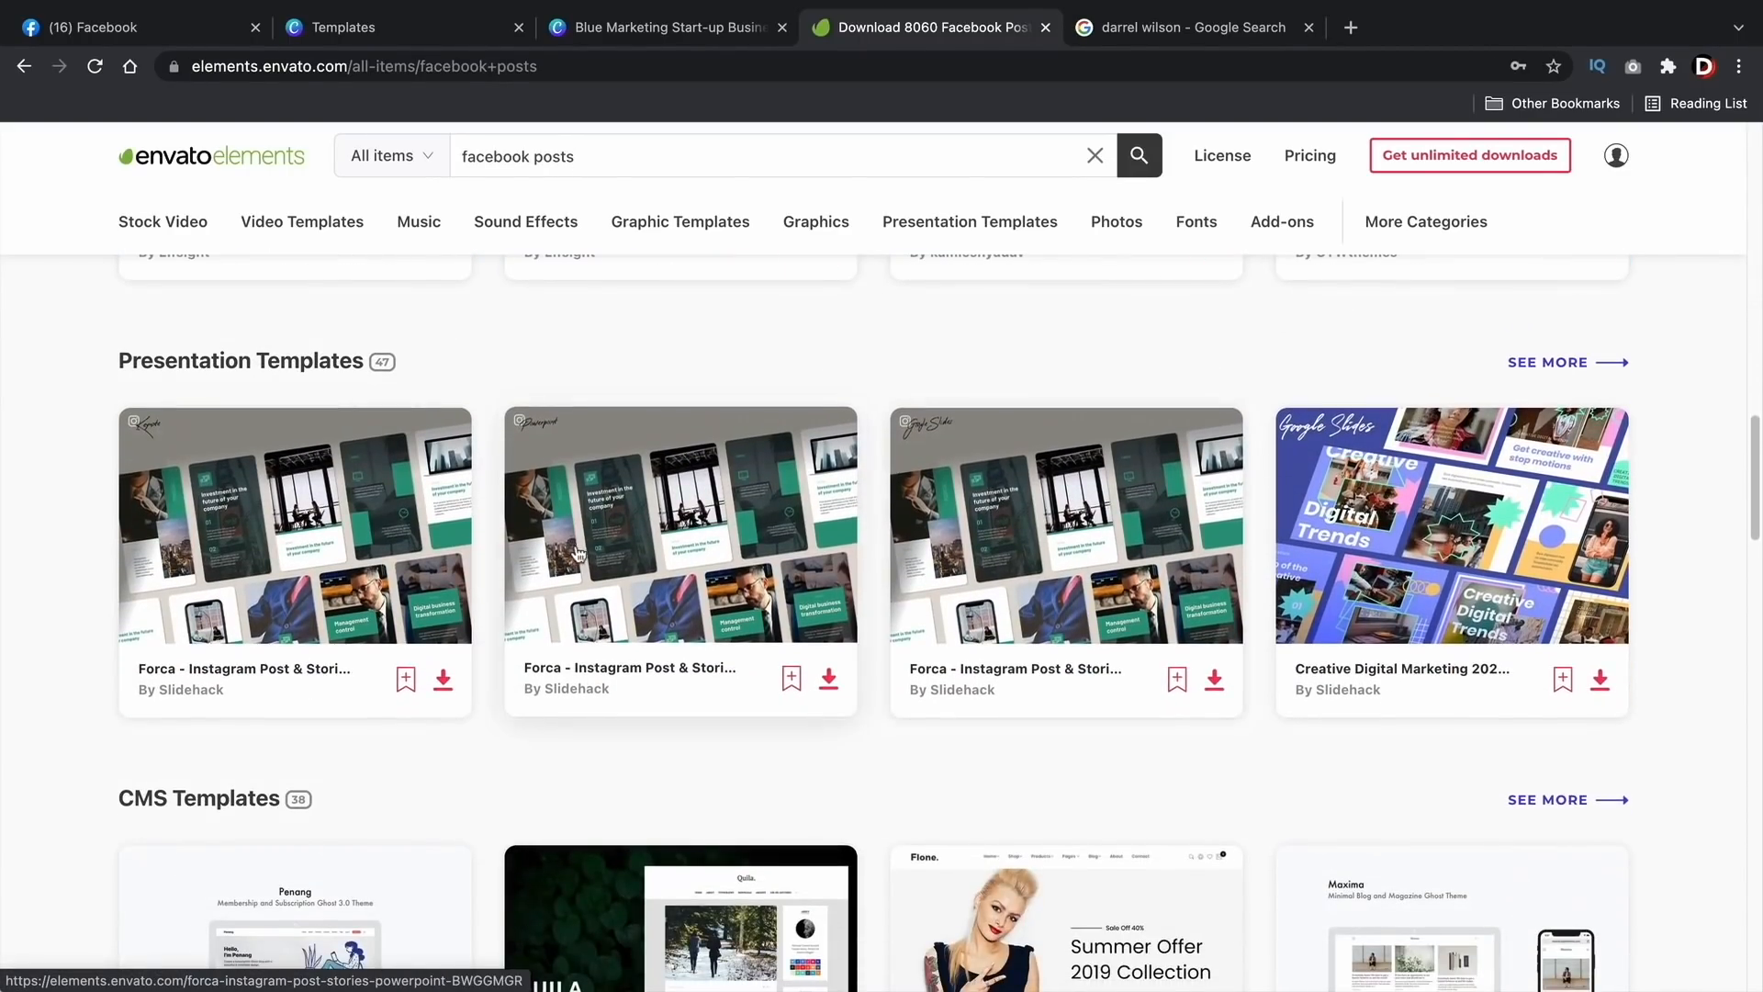
pyautogui.scroll(15, 855, 569)
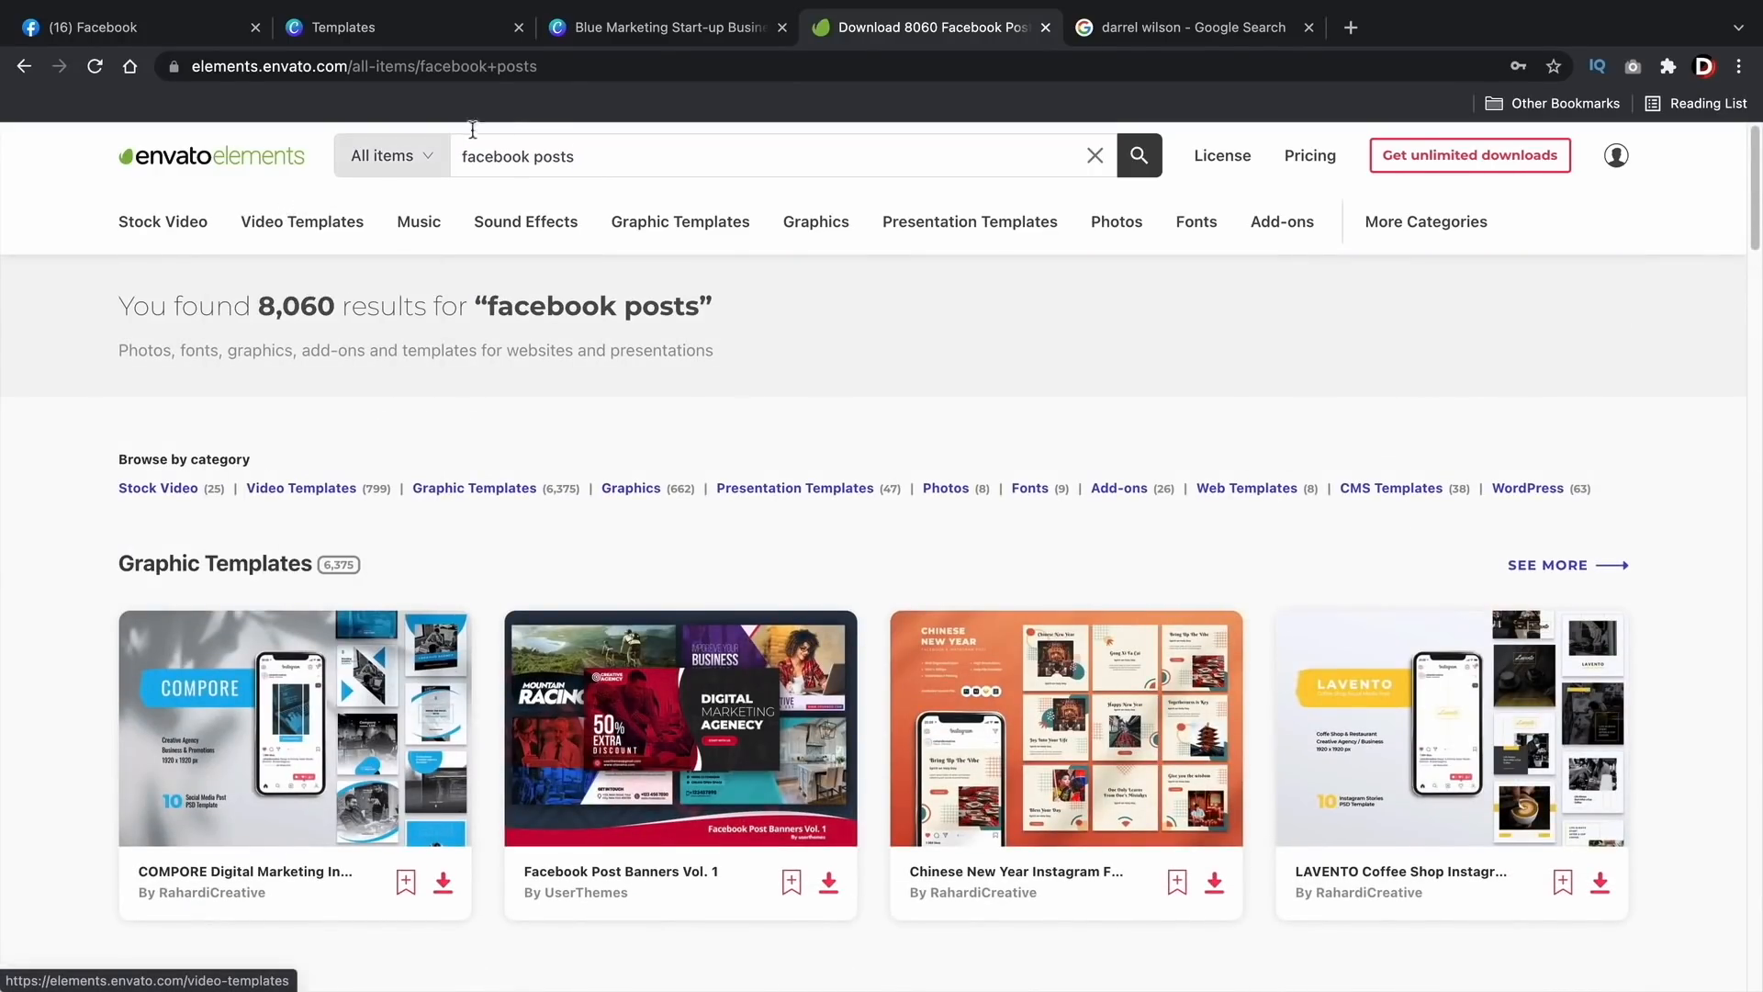
# Step: Switch to the Facebook Page setup and upload the Blue Marketing Start-up PNG from Downloads as cover photo and images.jpeg from Desktop as profile picture
pyautogui.click(641, 31)
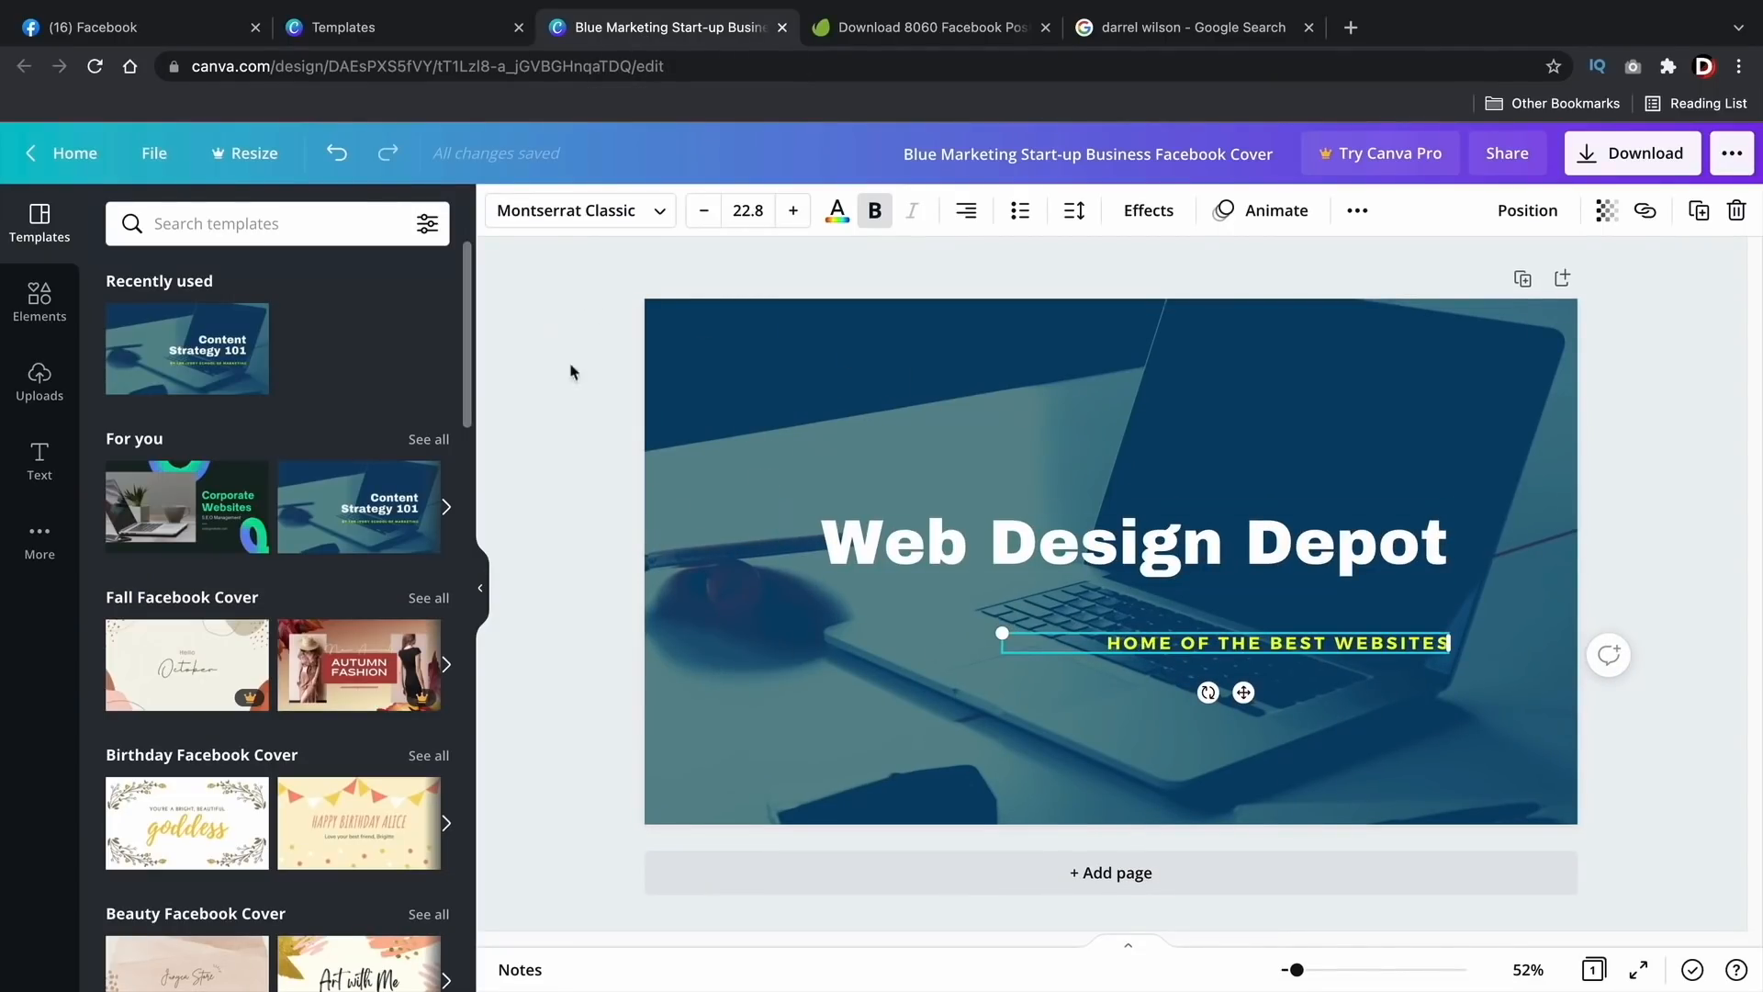
pyautogui.click(188, 33)
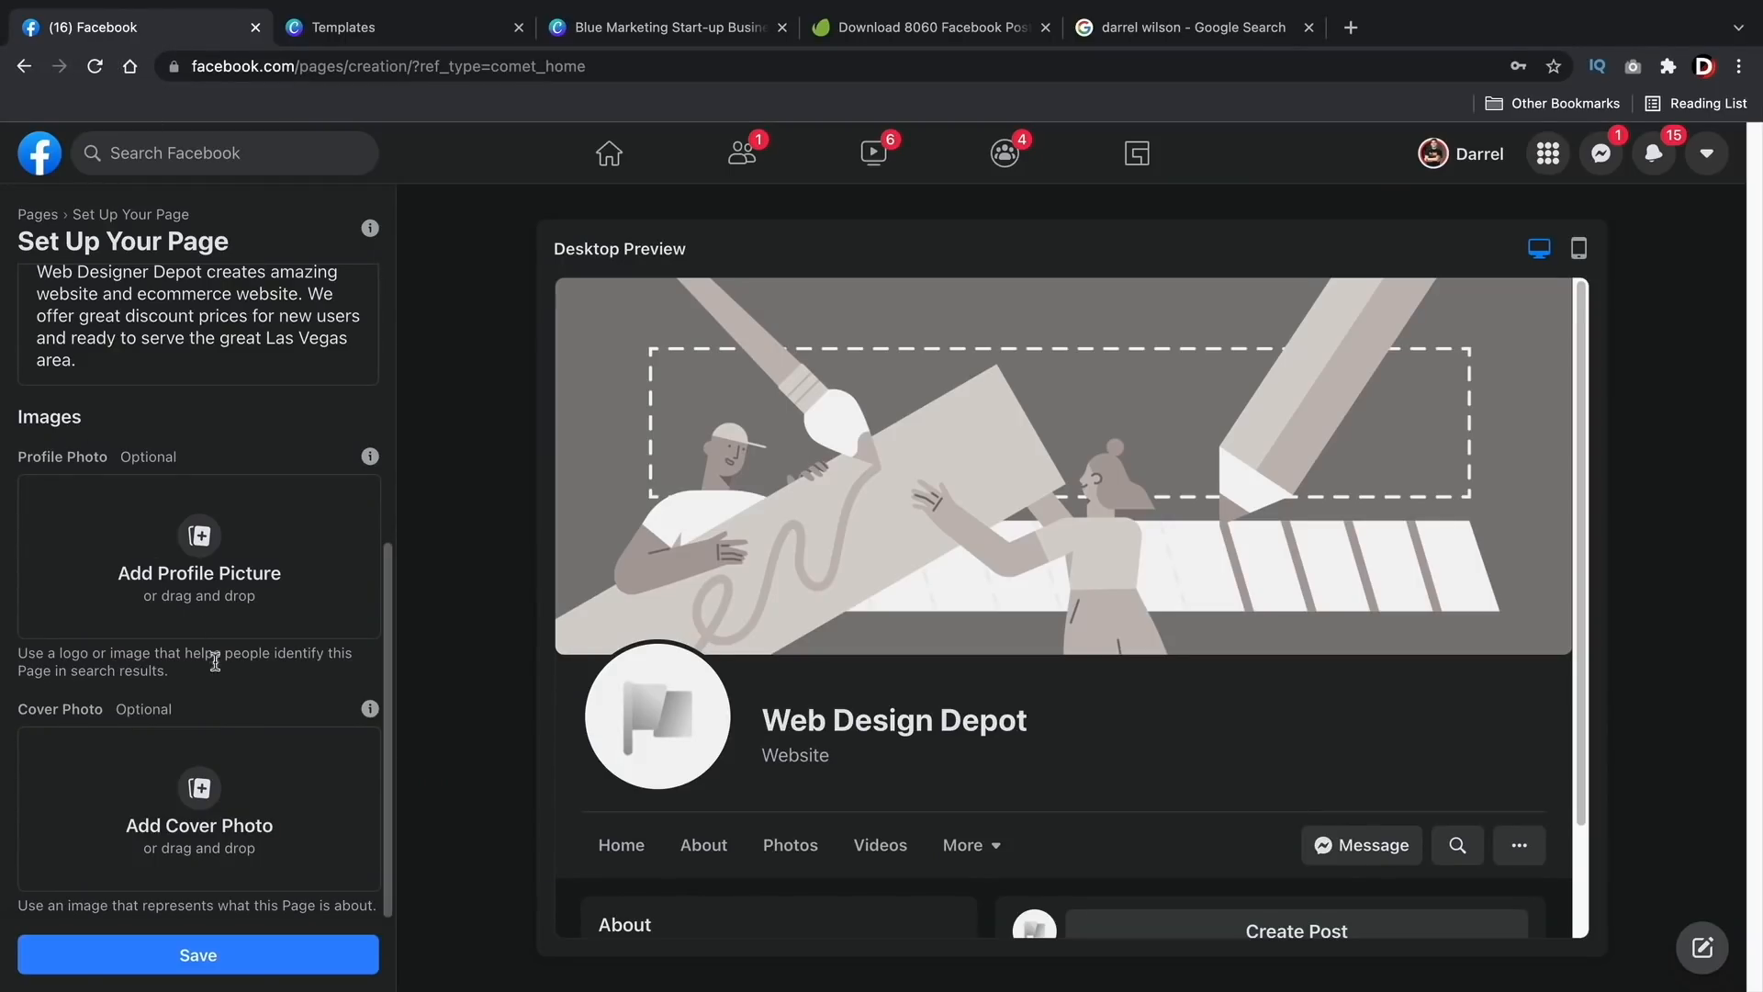
pyautogui.click(222, 836)
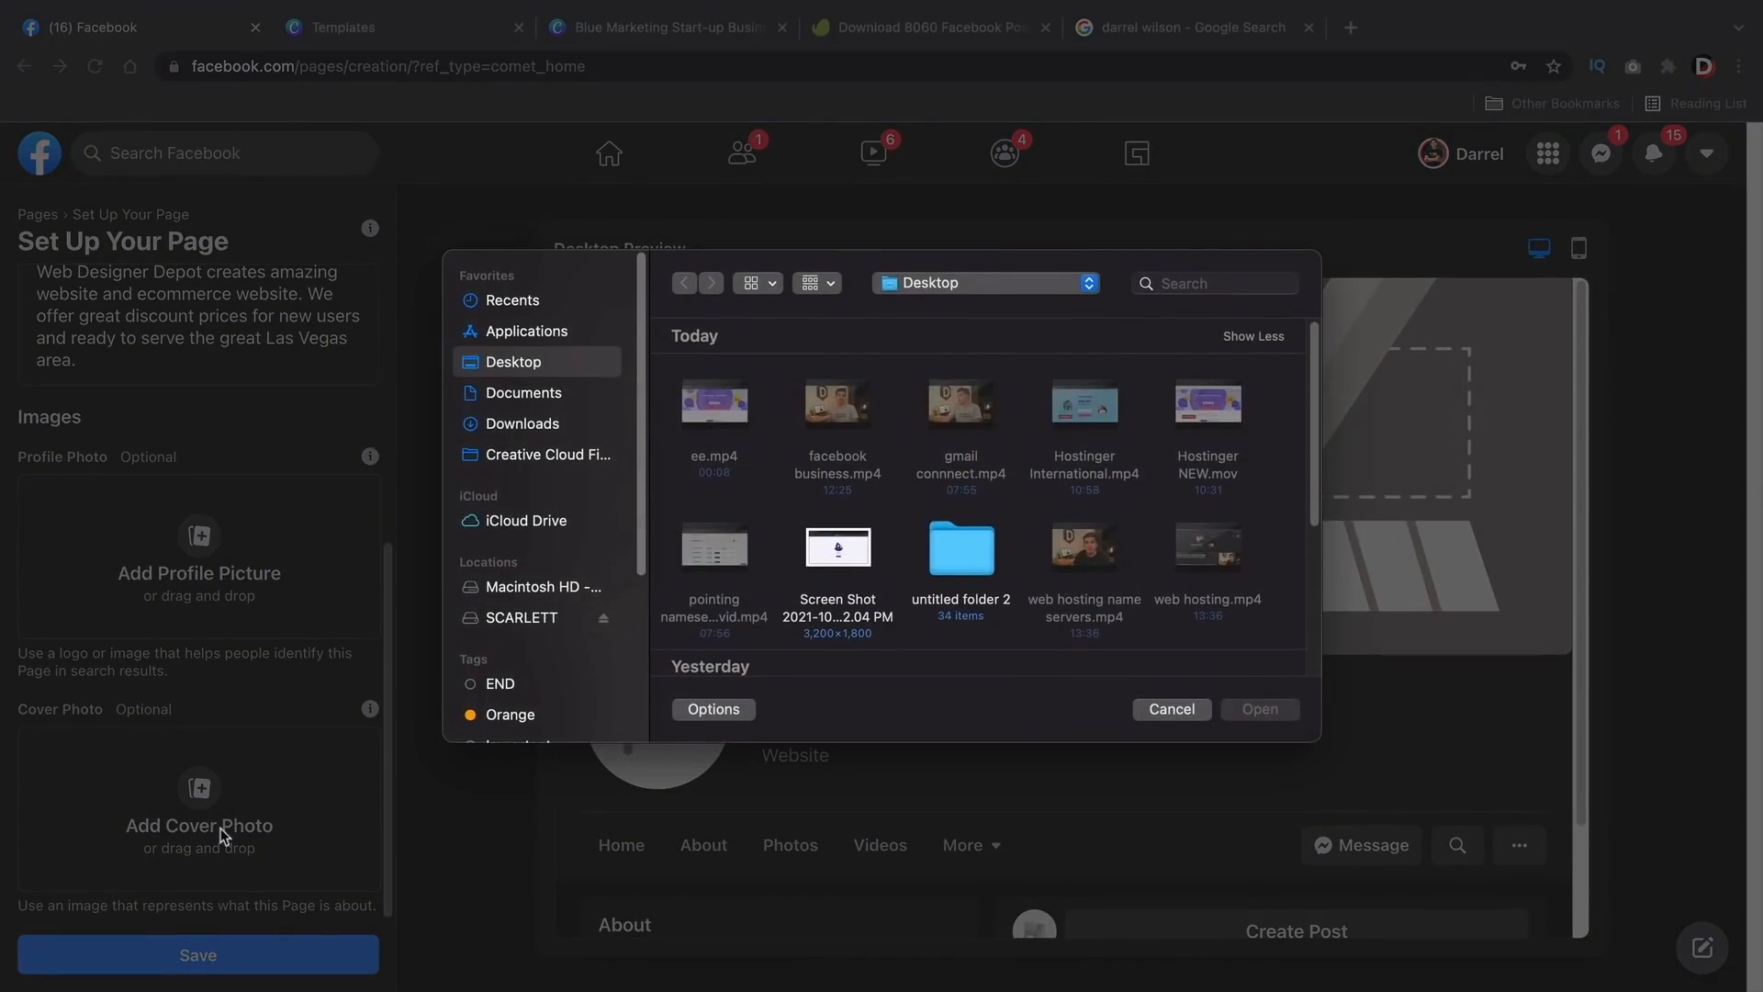
pyautogui.click(553, 425)
pyautogui.click(711, 412)
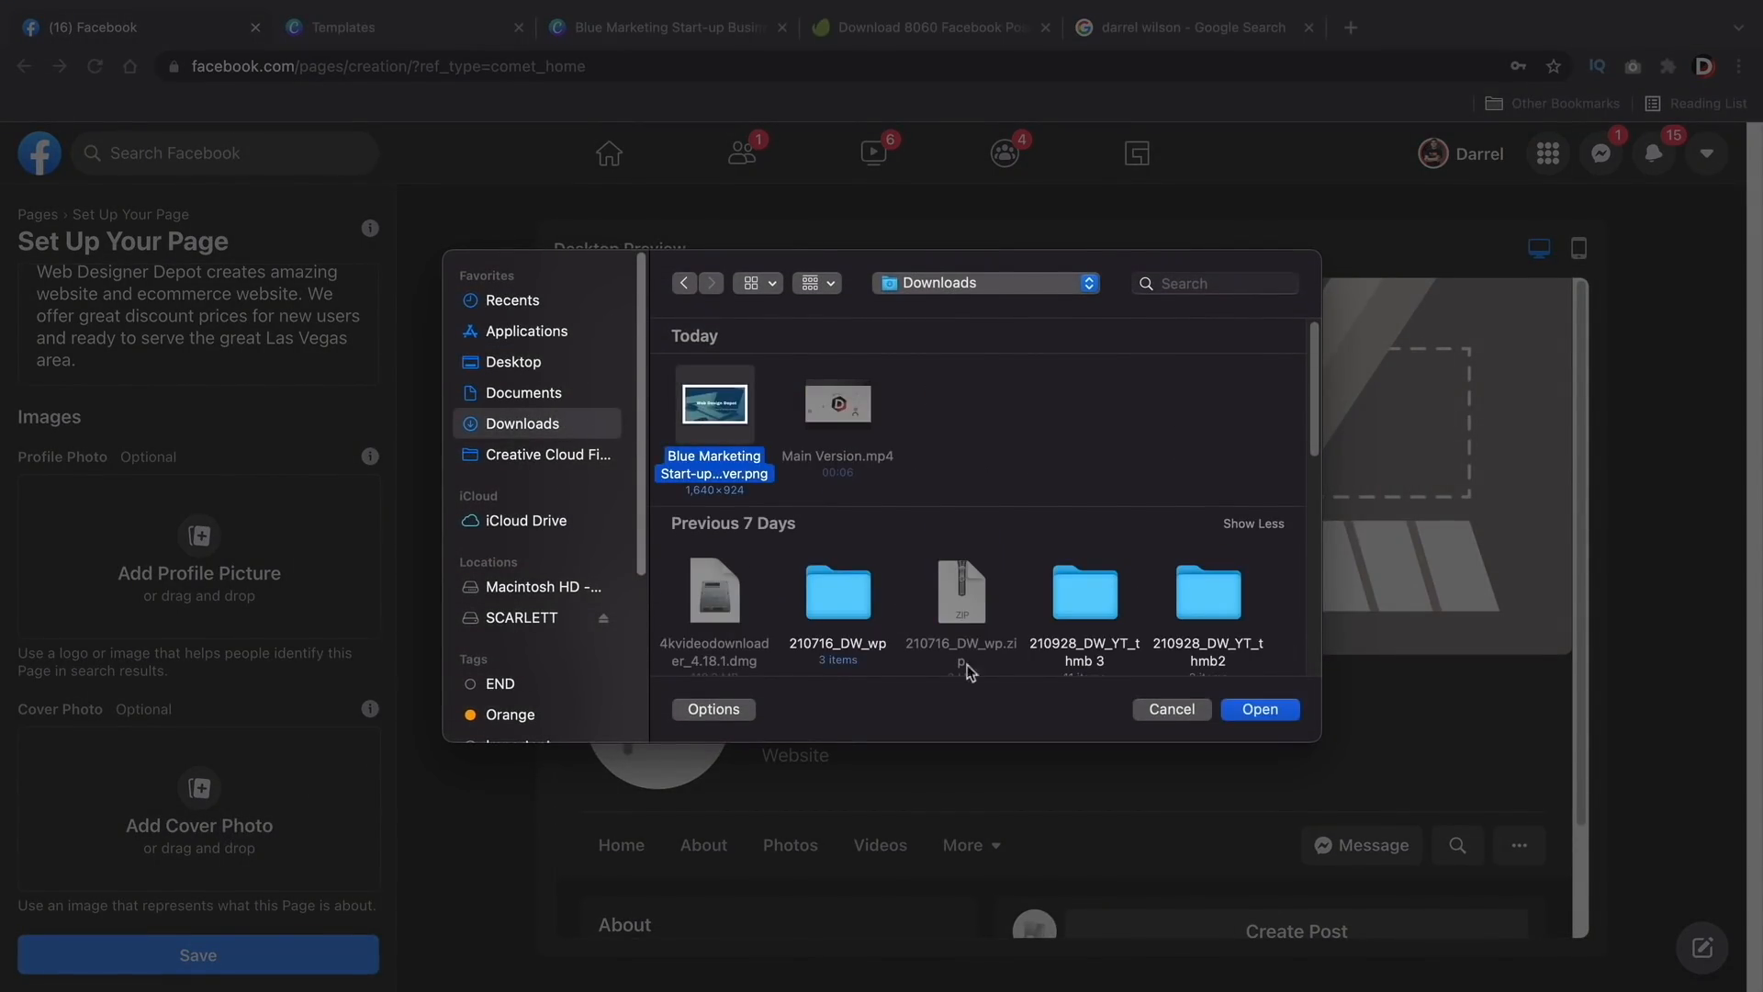
pyautogui.click(1266, 711)
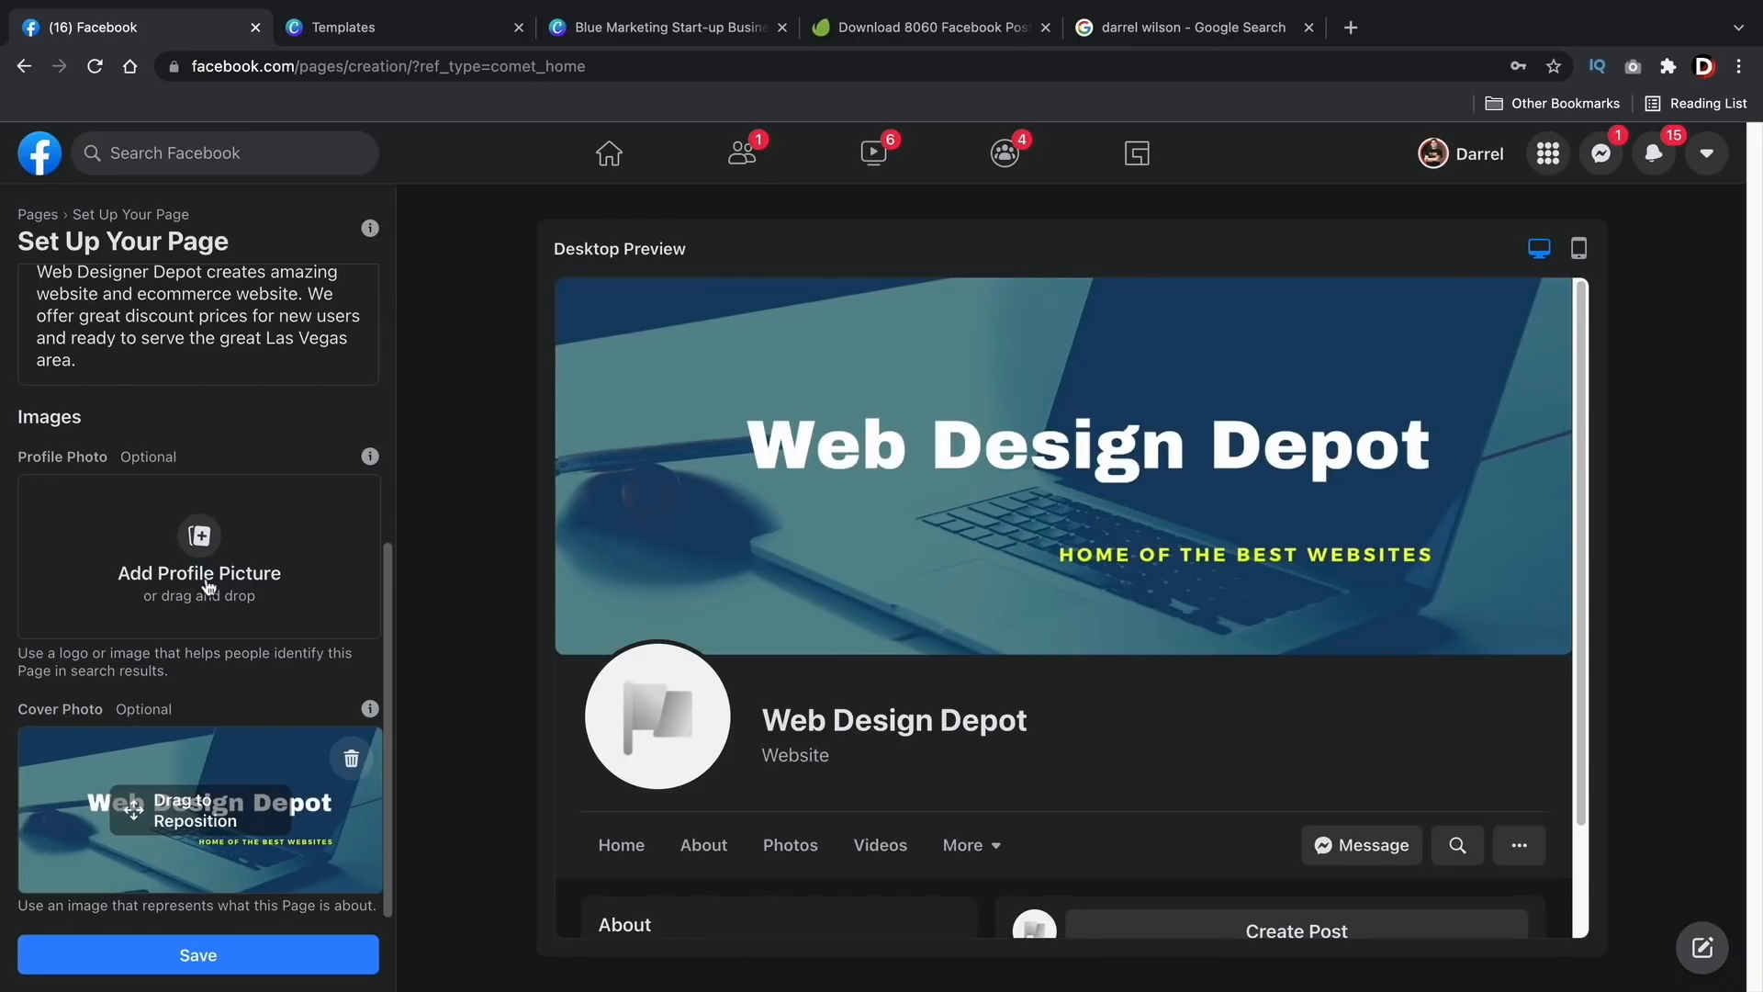
pyautogui.click(207, 586)
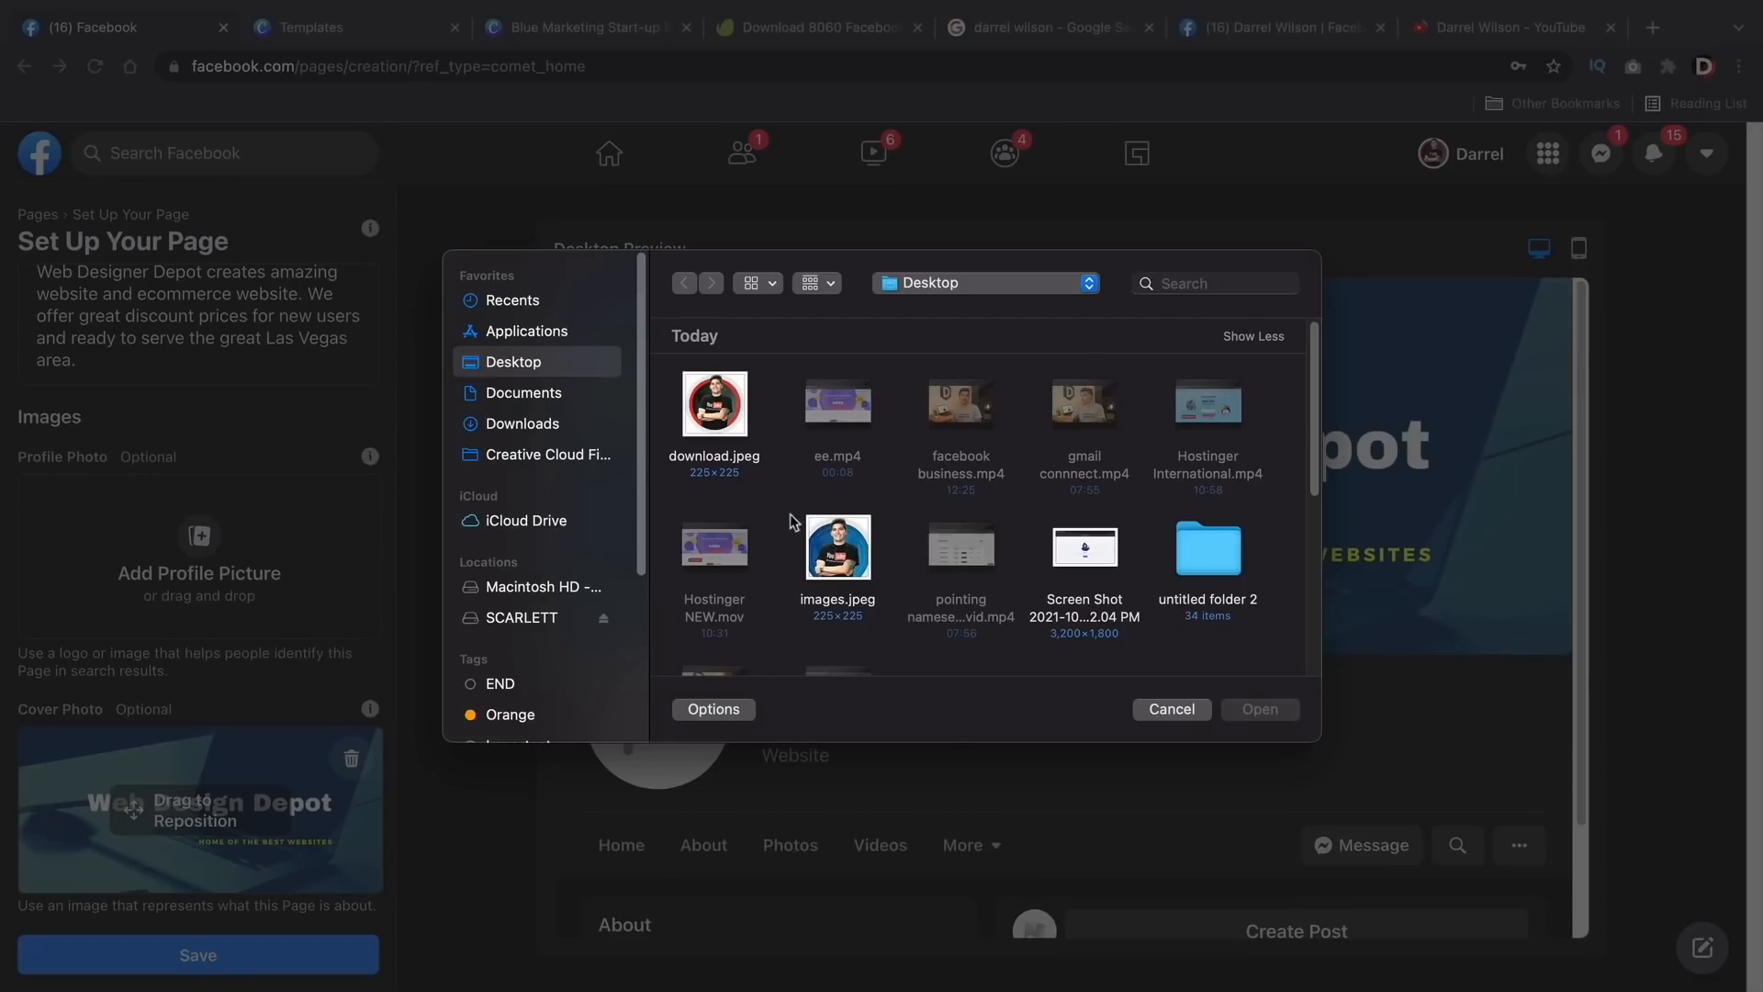
pyautogui.doubleClick(842, 564)
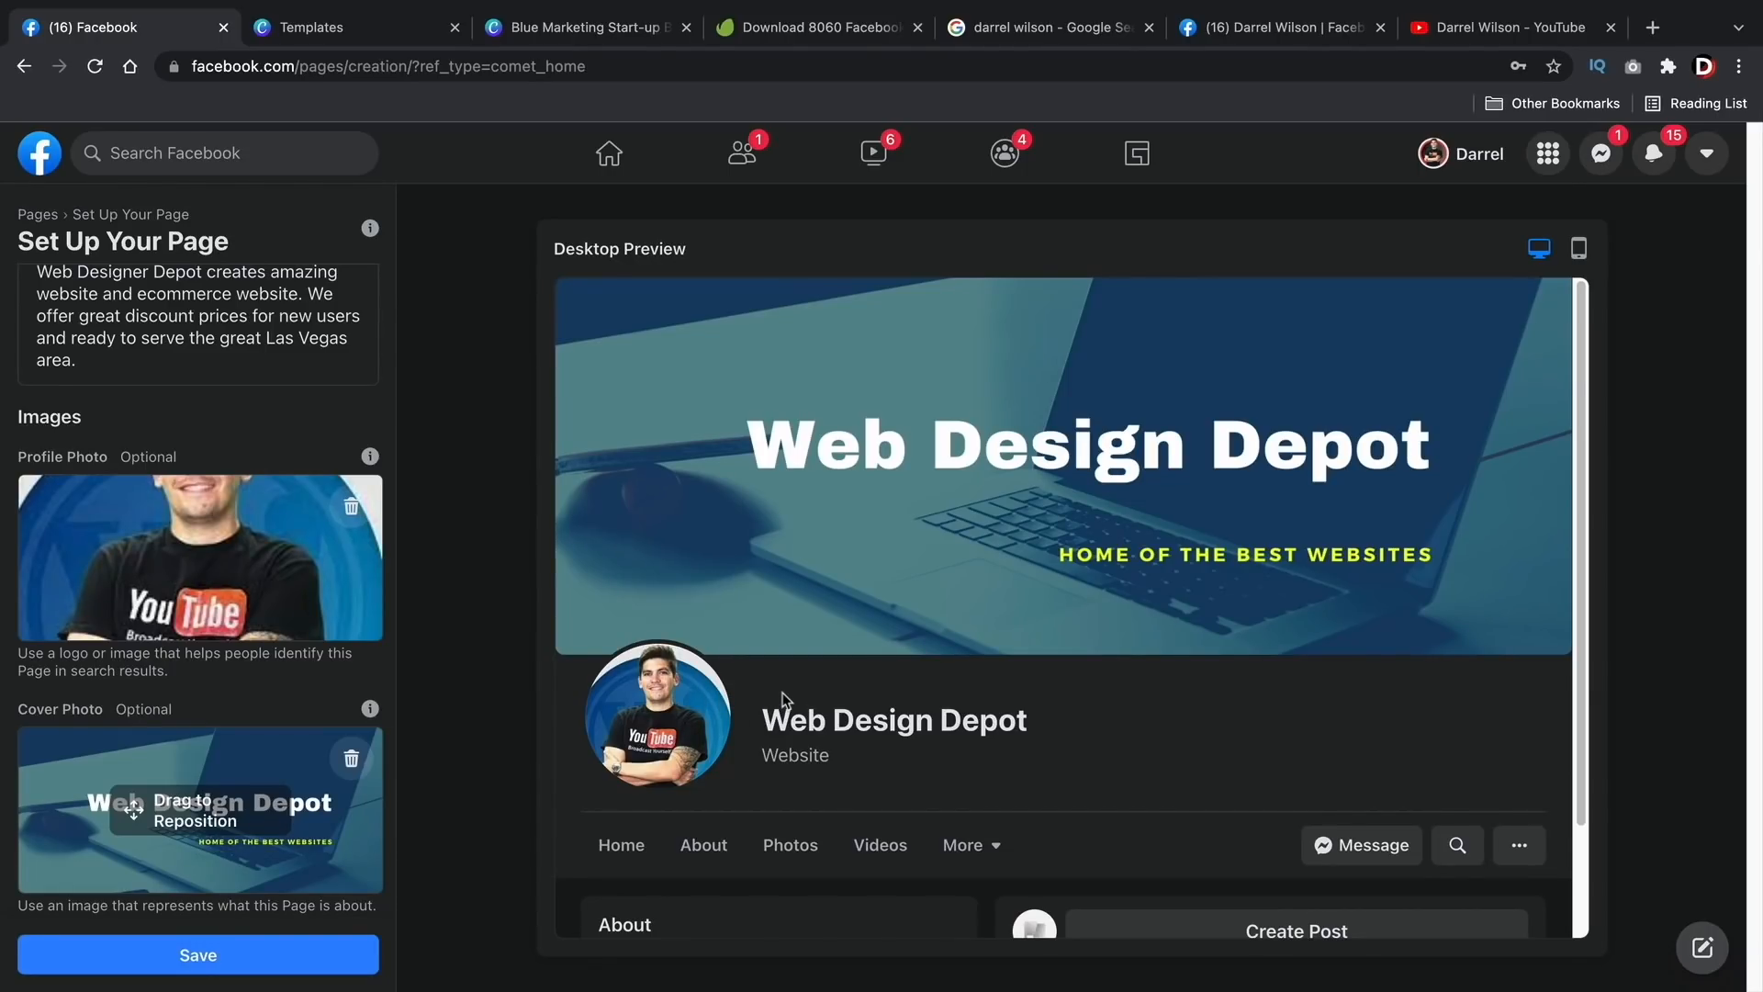
# Step: Compare the branding on the YouTube channel and existing Facebook Page, revisit the Envato Elements results, and return to the Page setup
pyautogui.click(1503, 30)
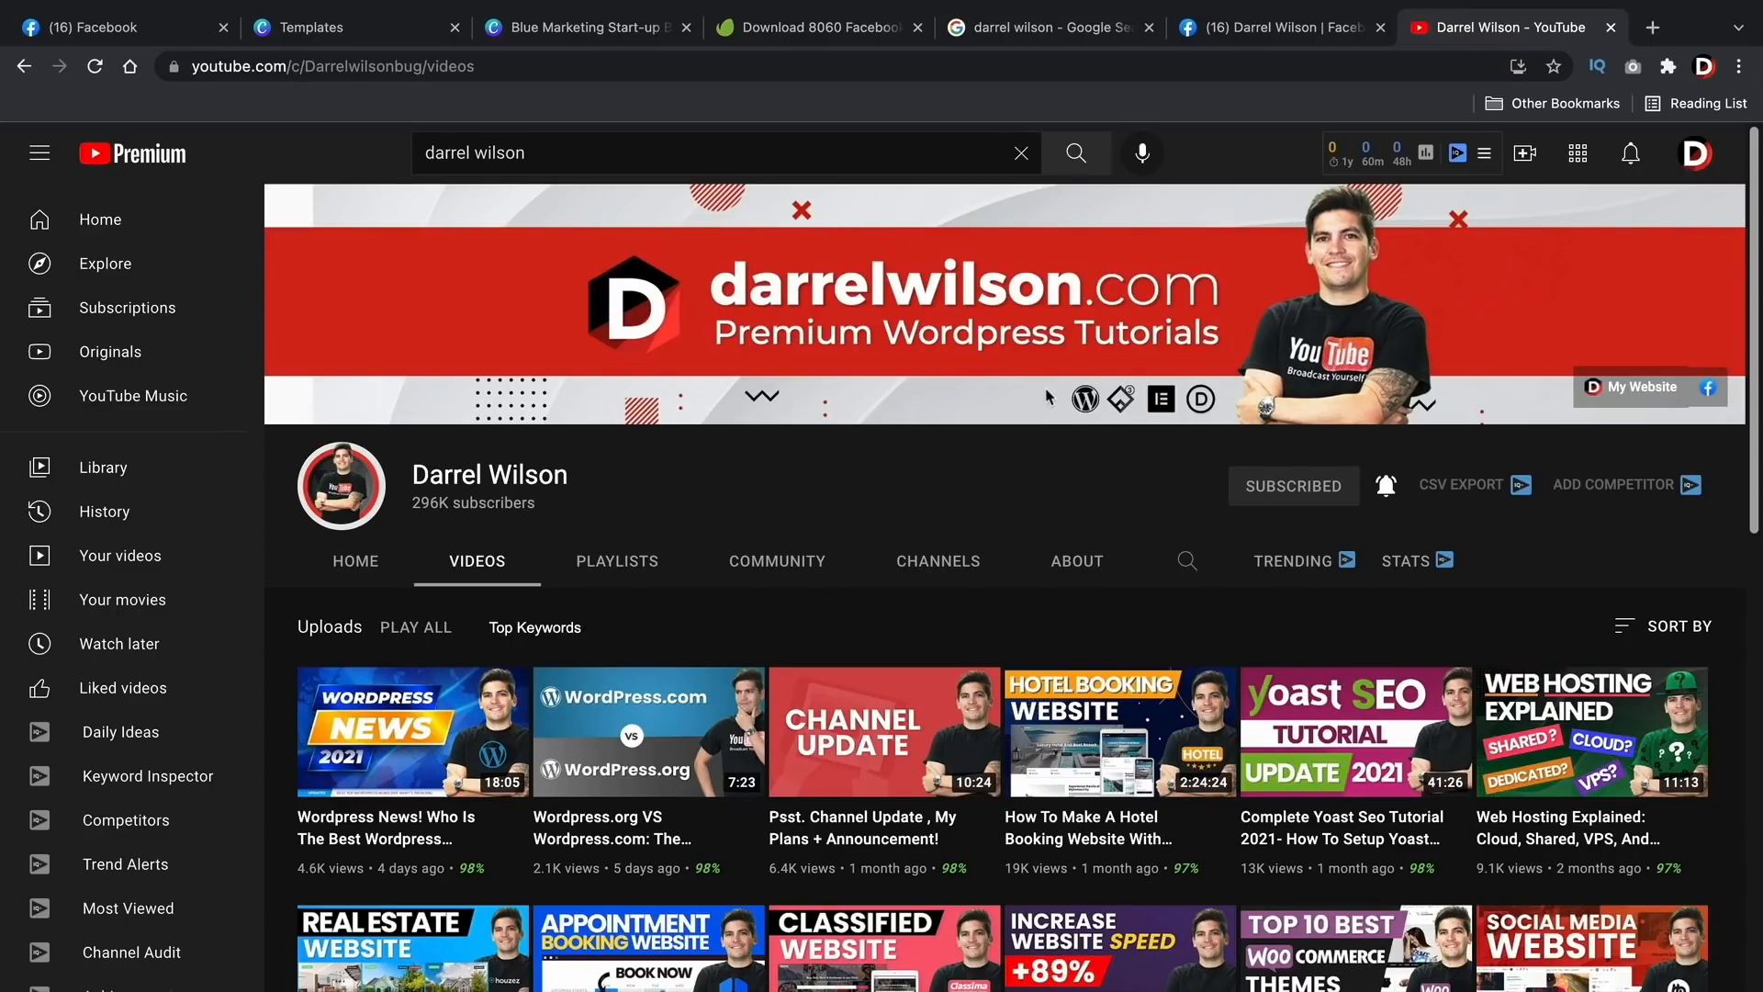
pyautogui.click(1296, 29)
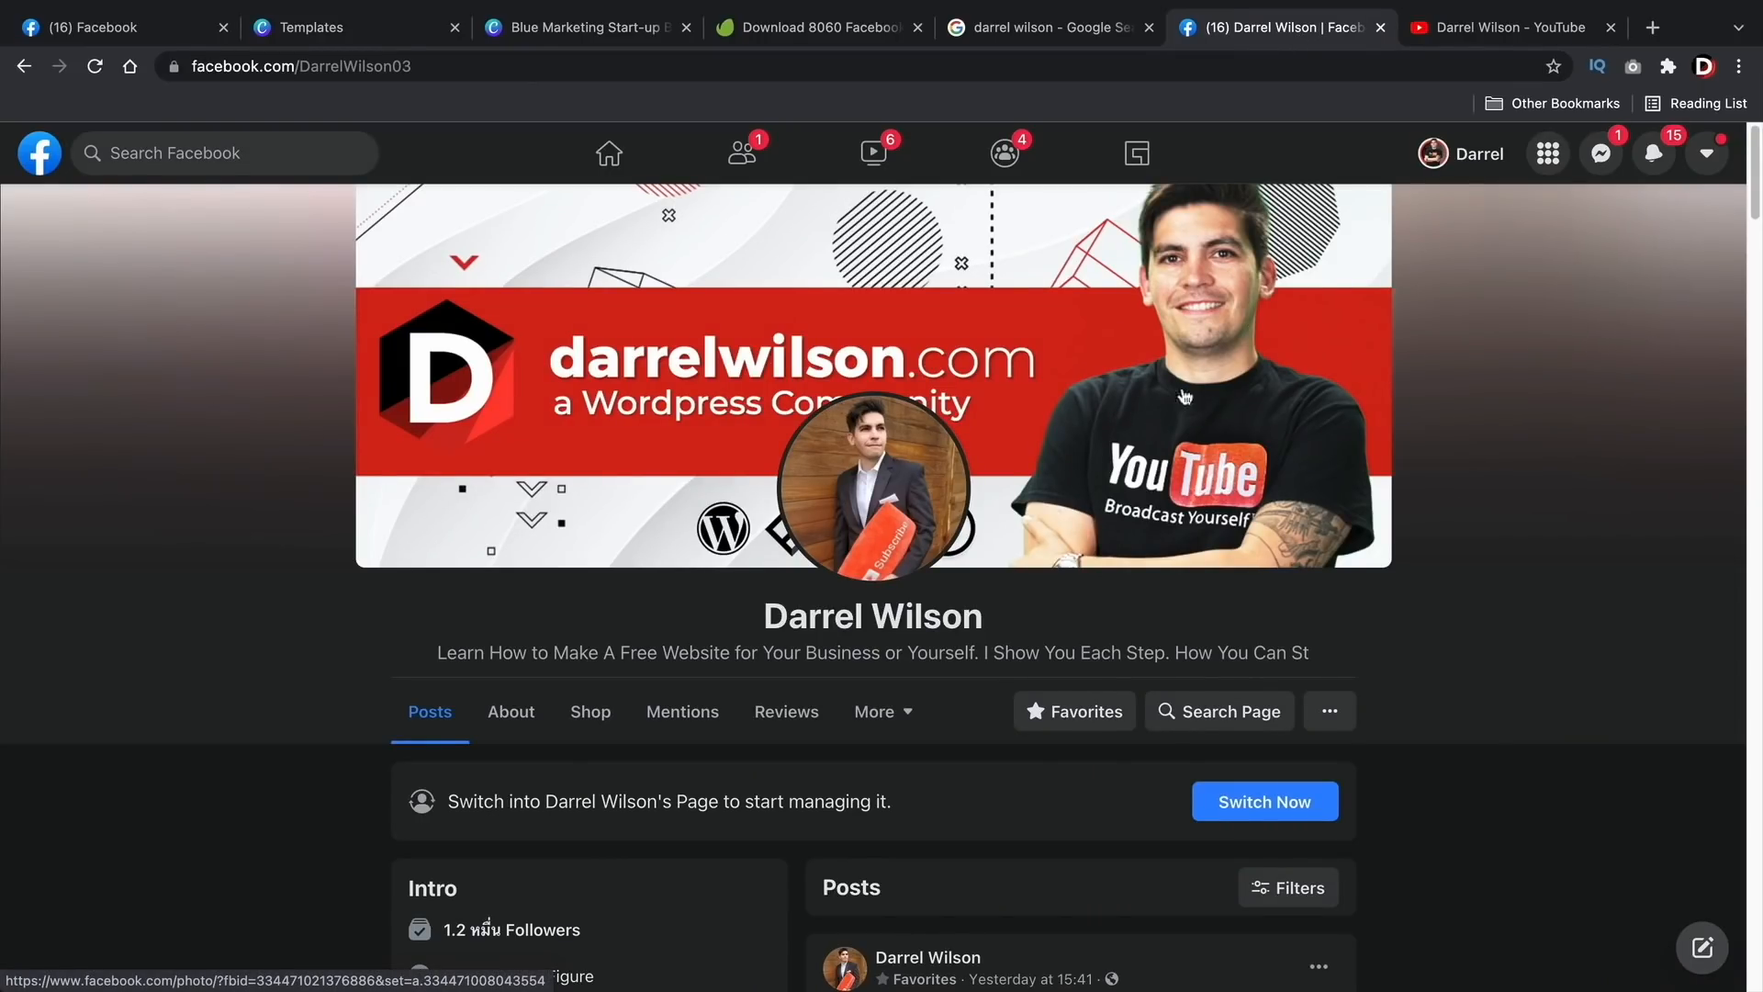
pyautogui.click(119, 27)
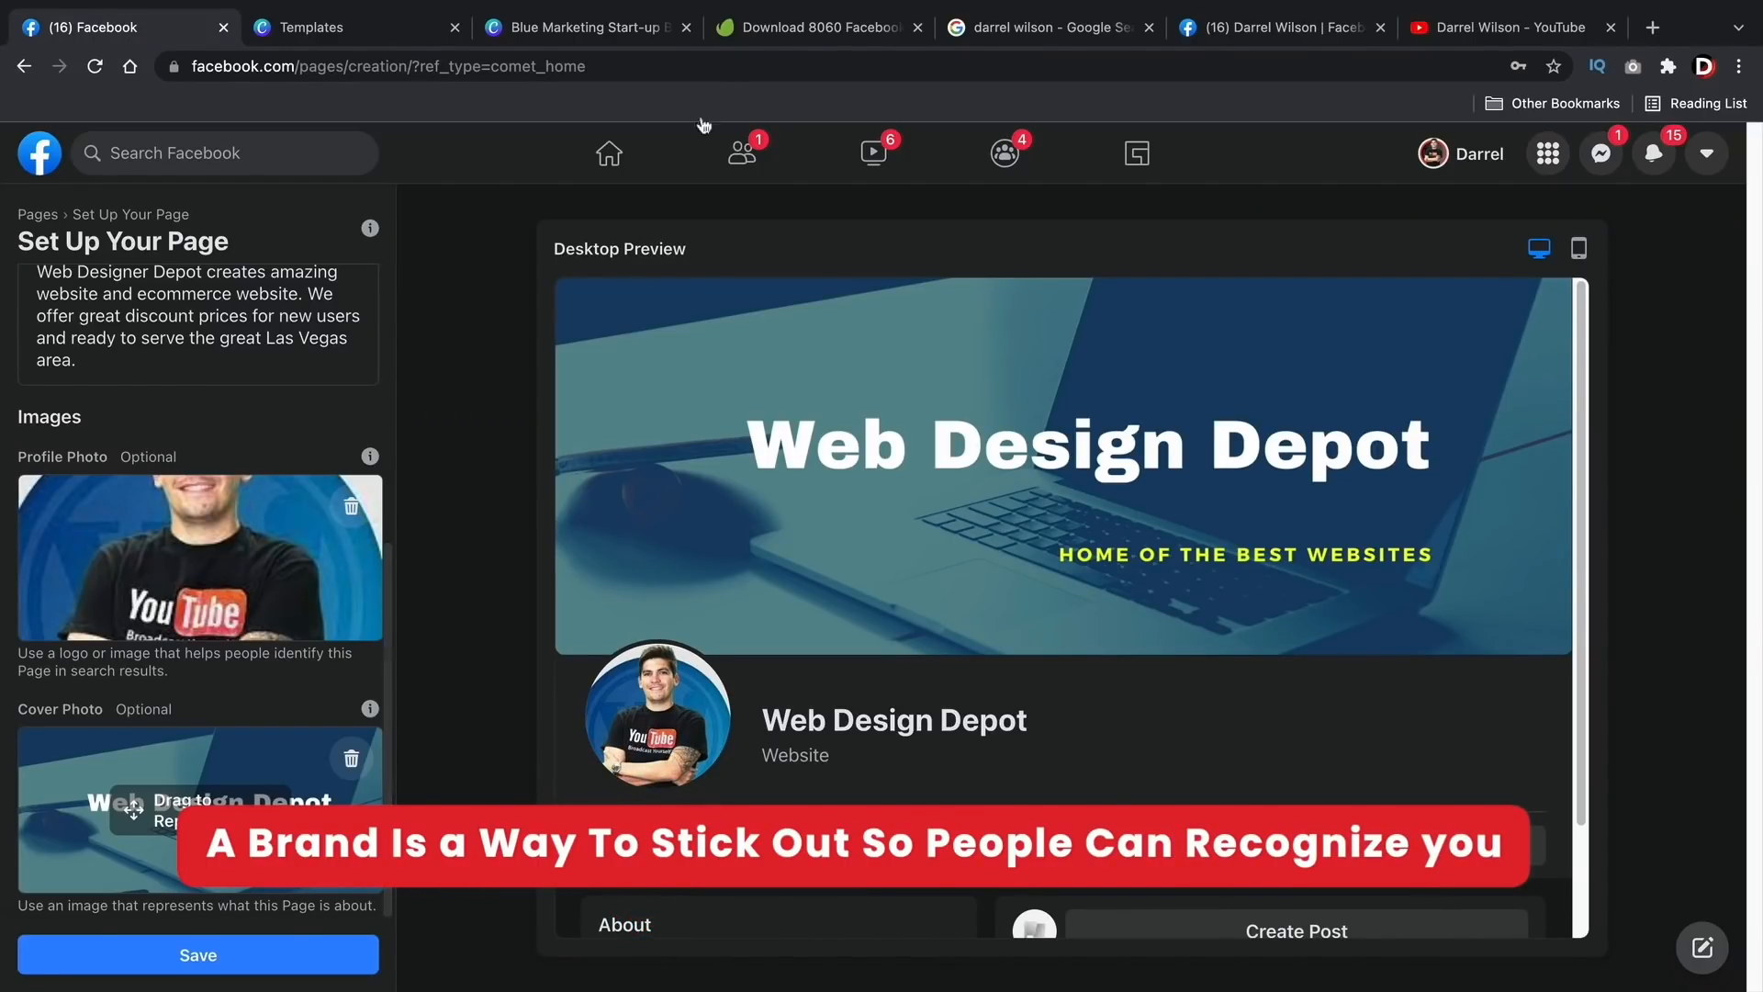
pyautogui.click(751, 28)
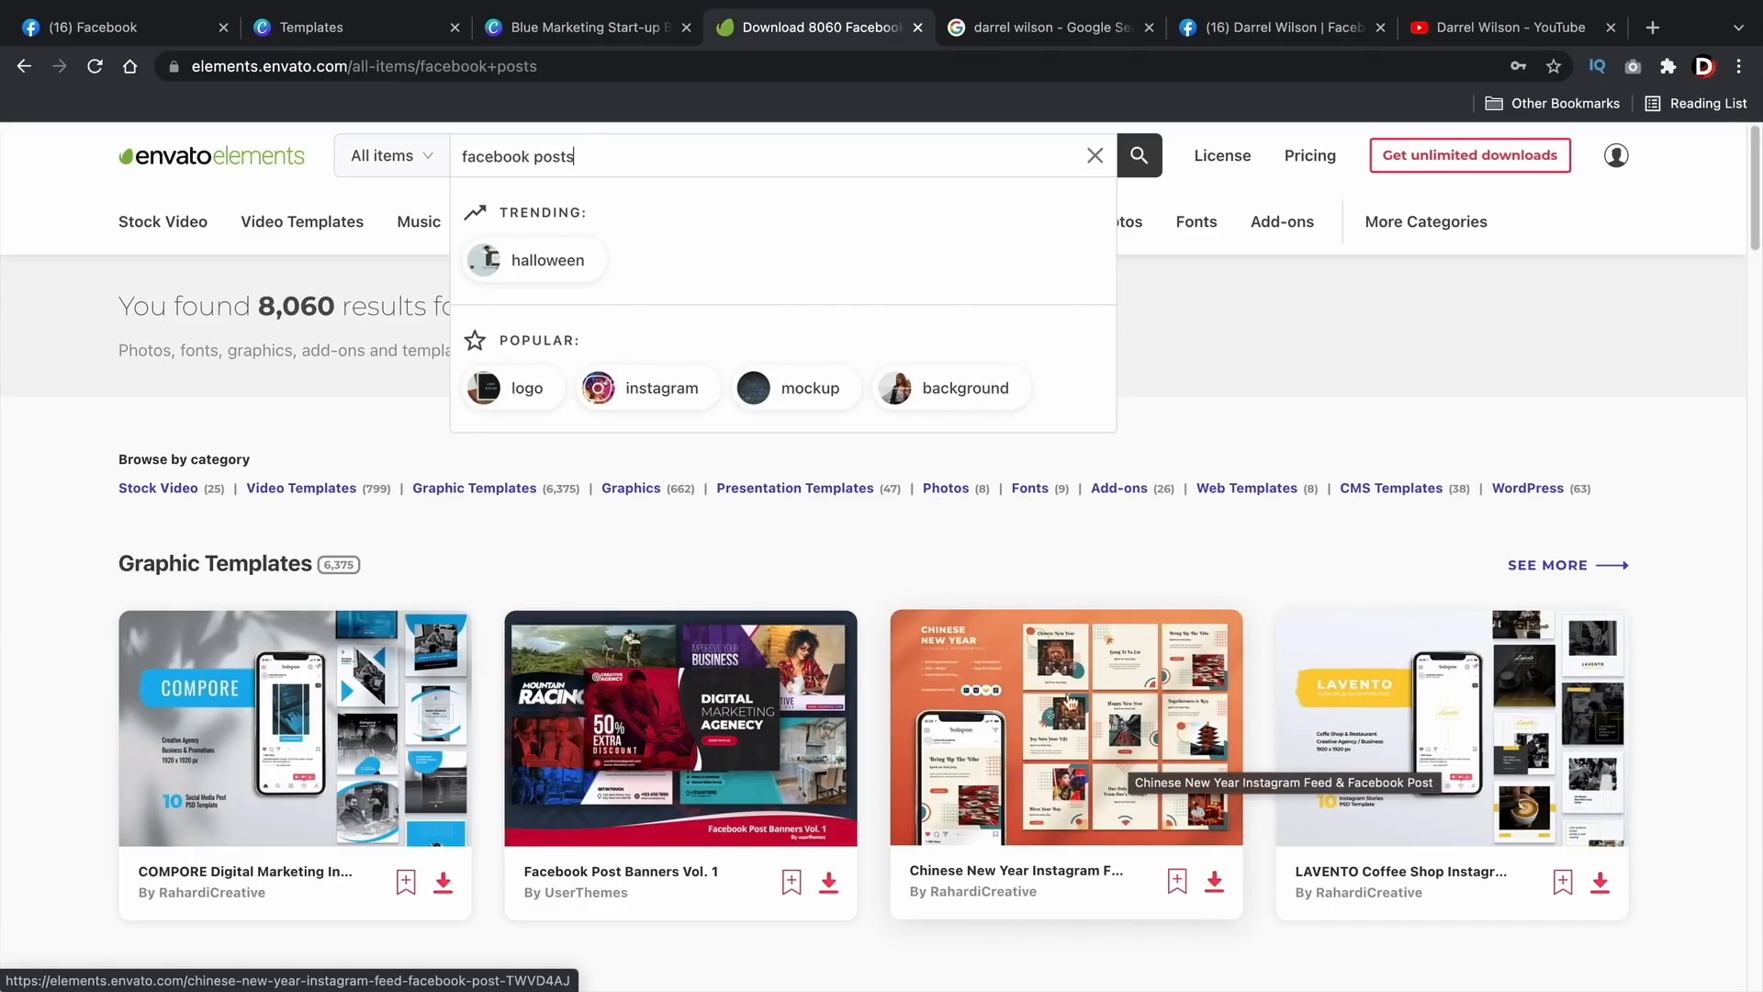
pyautogui.click(138, 28)
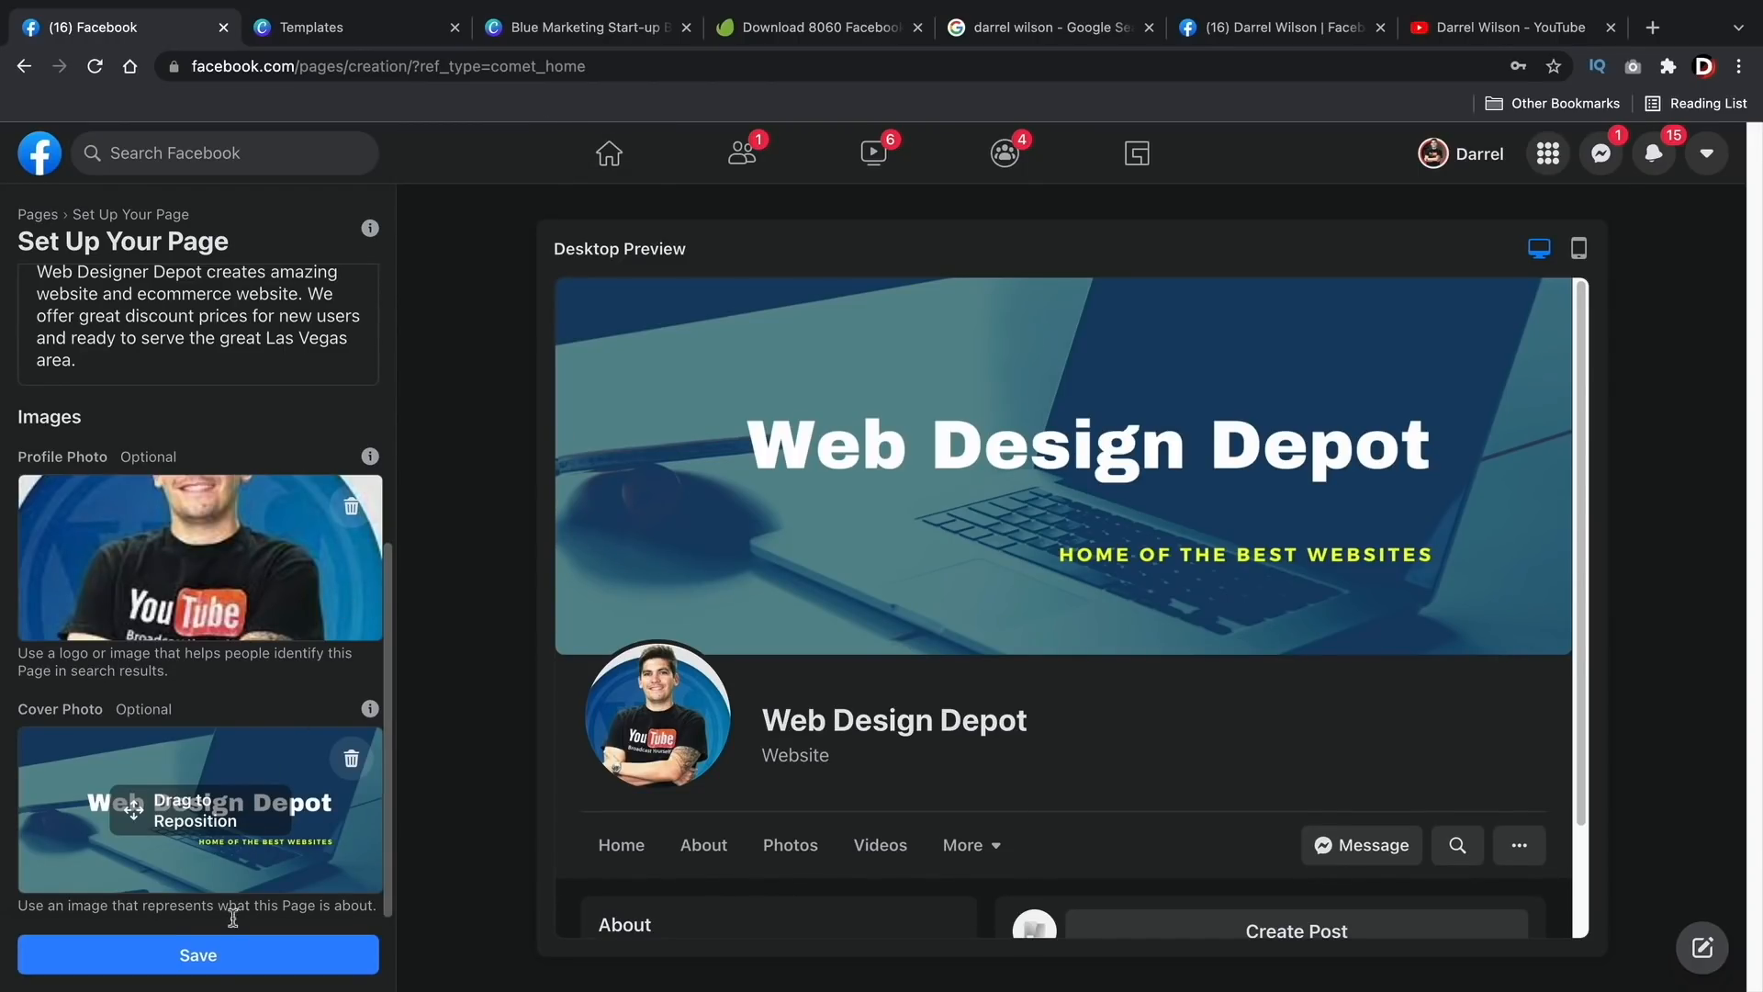
# Step: Save the Web Design Depot Page setup and leave the WhatsApp connection offer without linking a number
pyautogui.click(196, 960)
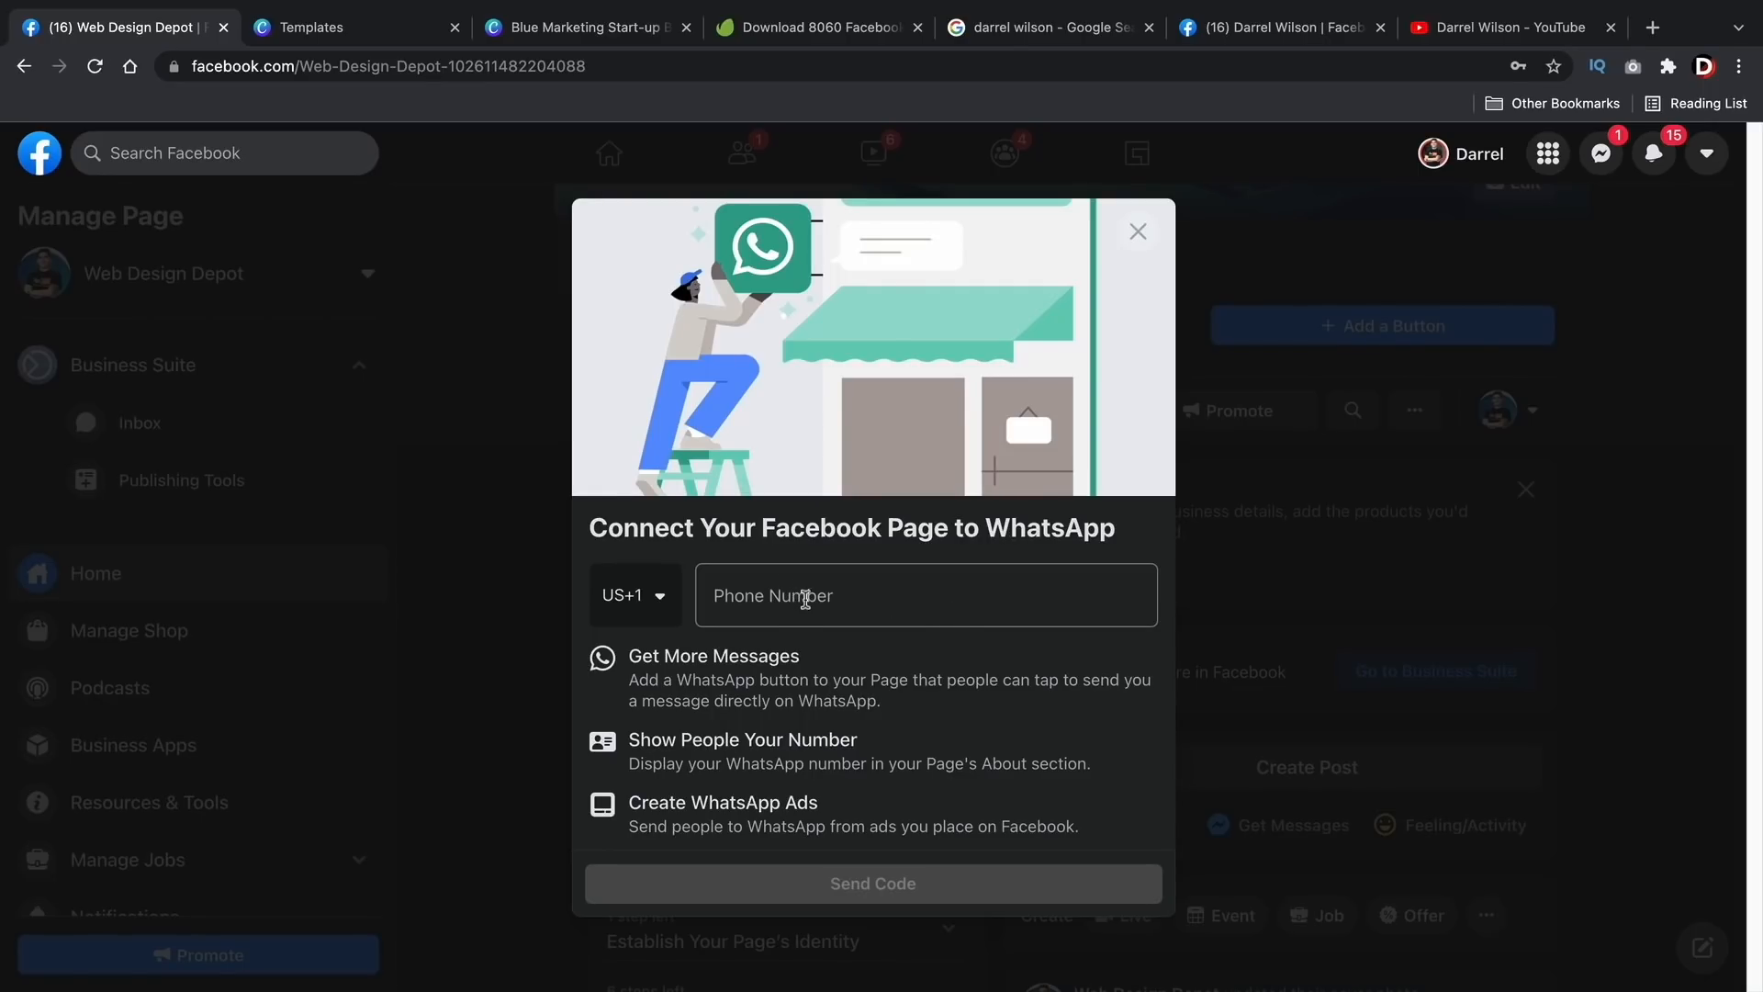
pyautogui.click(1138, 235)
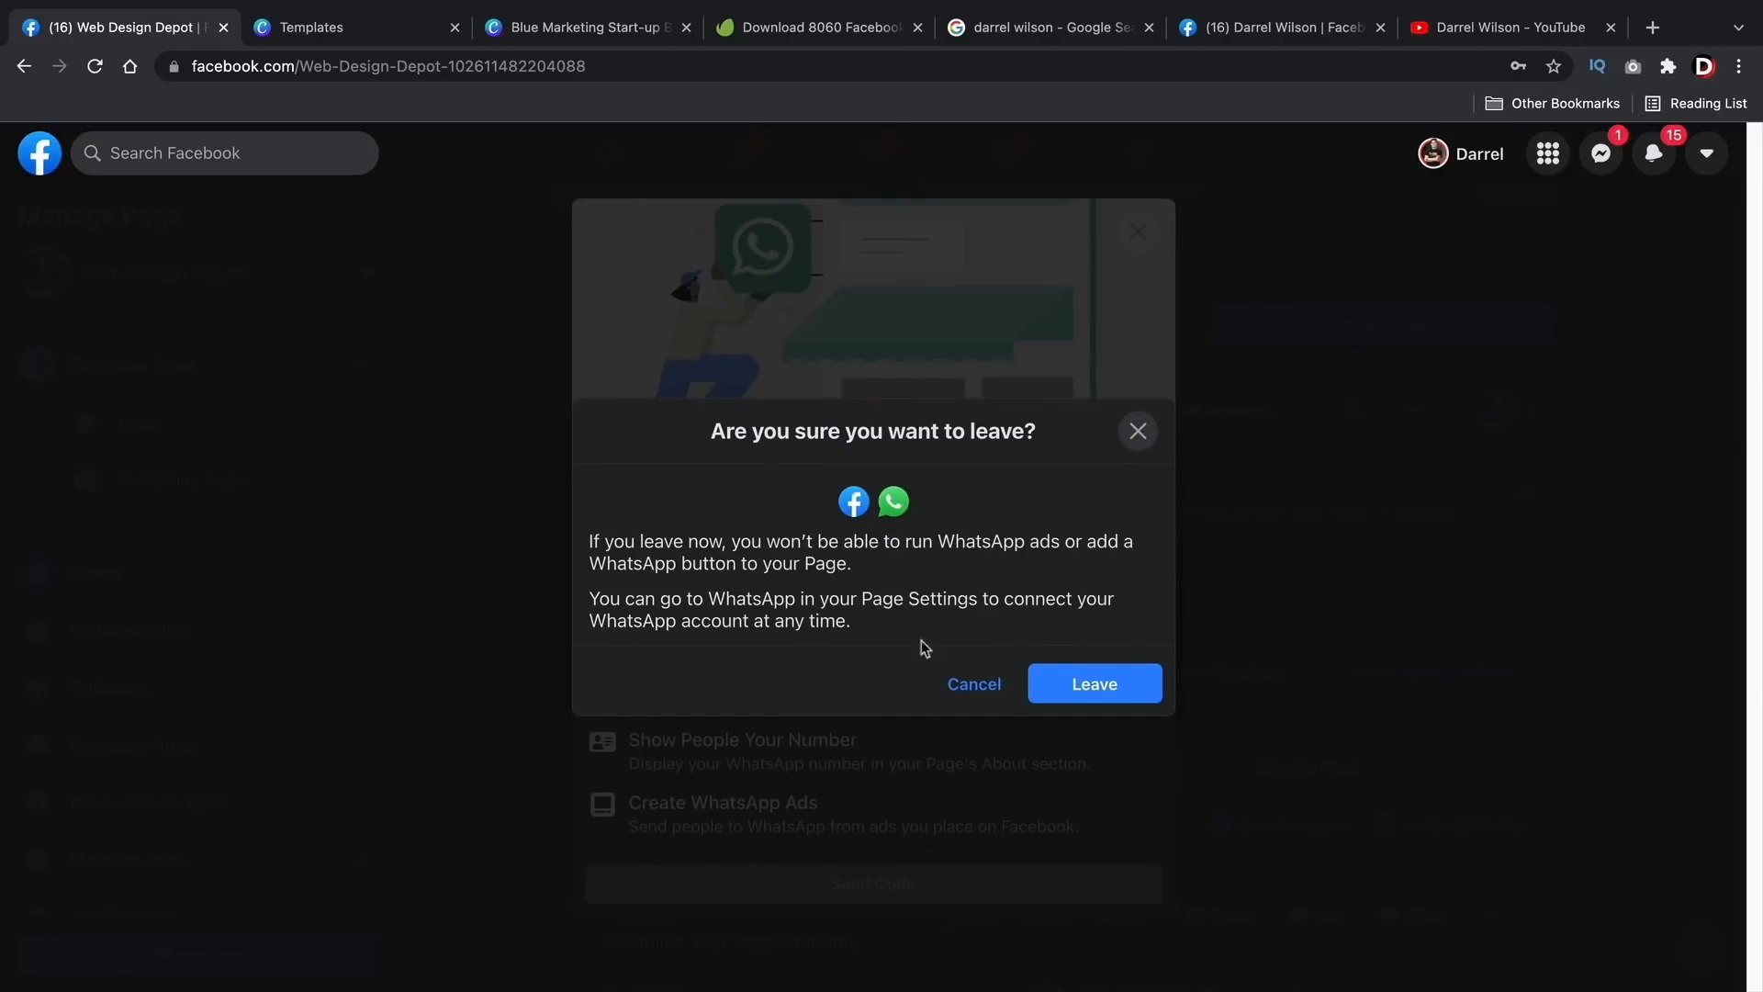
pyautogui.click(1095, 684)
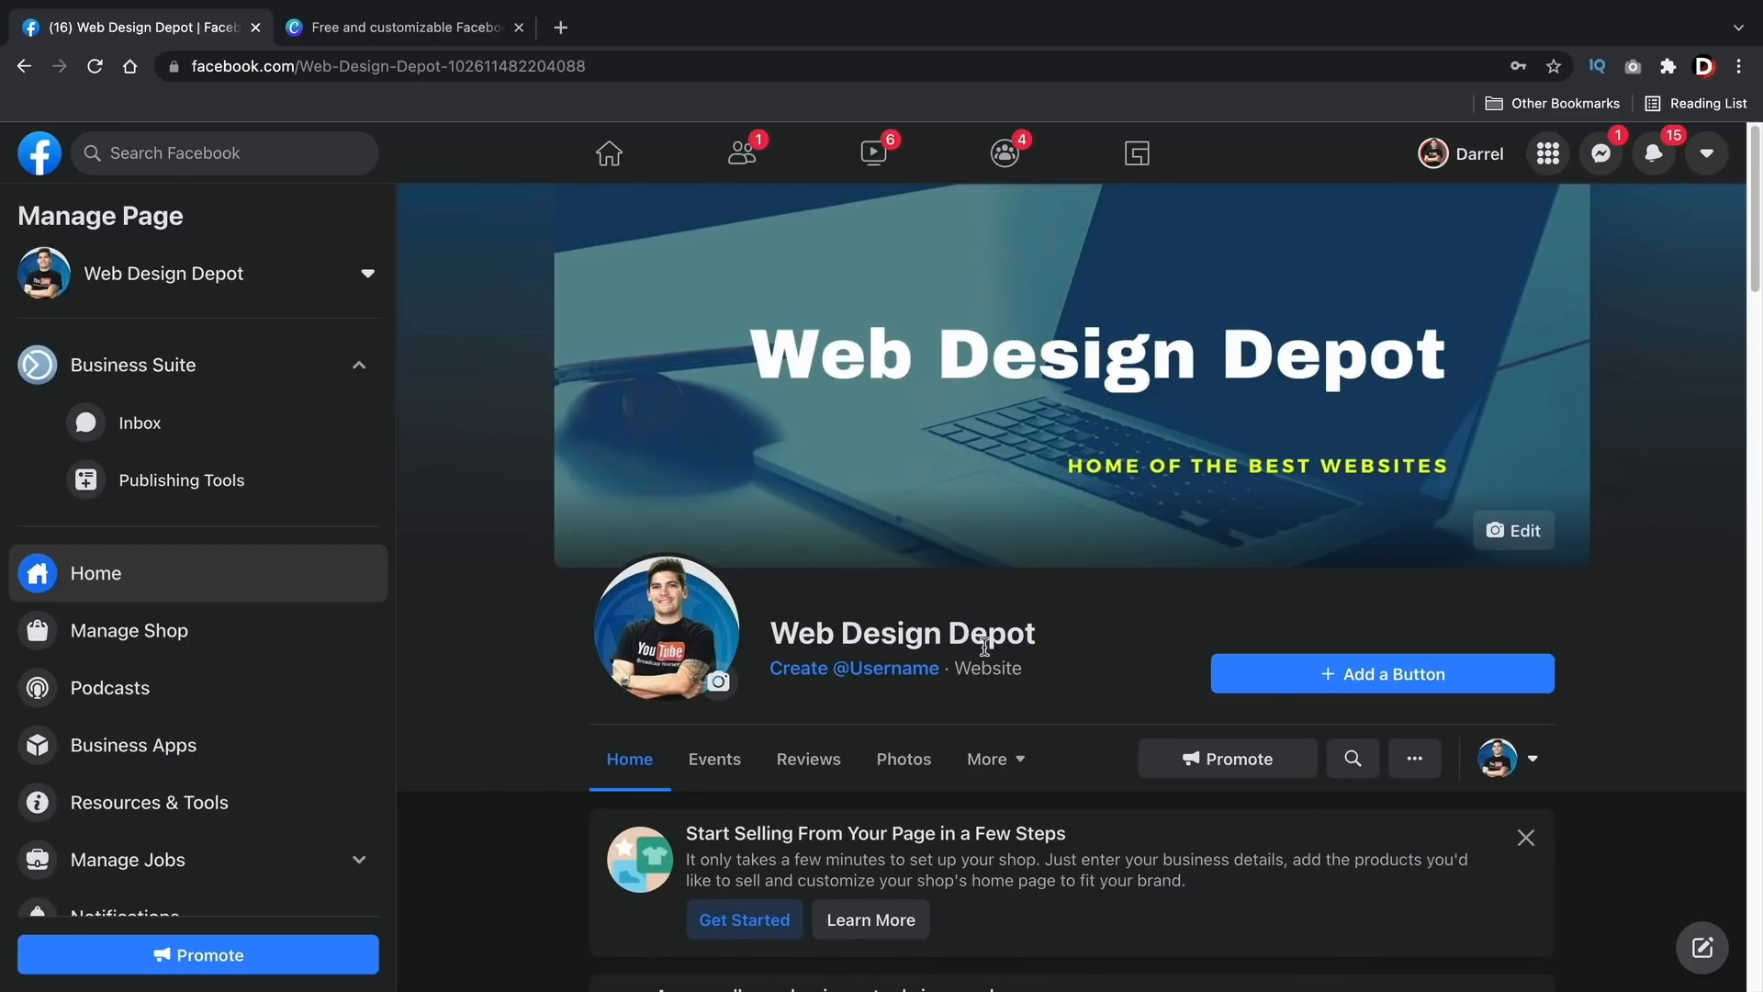
# Step: Create the Page username webdesignerdepotz for Web Design Depot and finish the username dialog
pyautogui.scroll(-2, 984, 646)
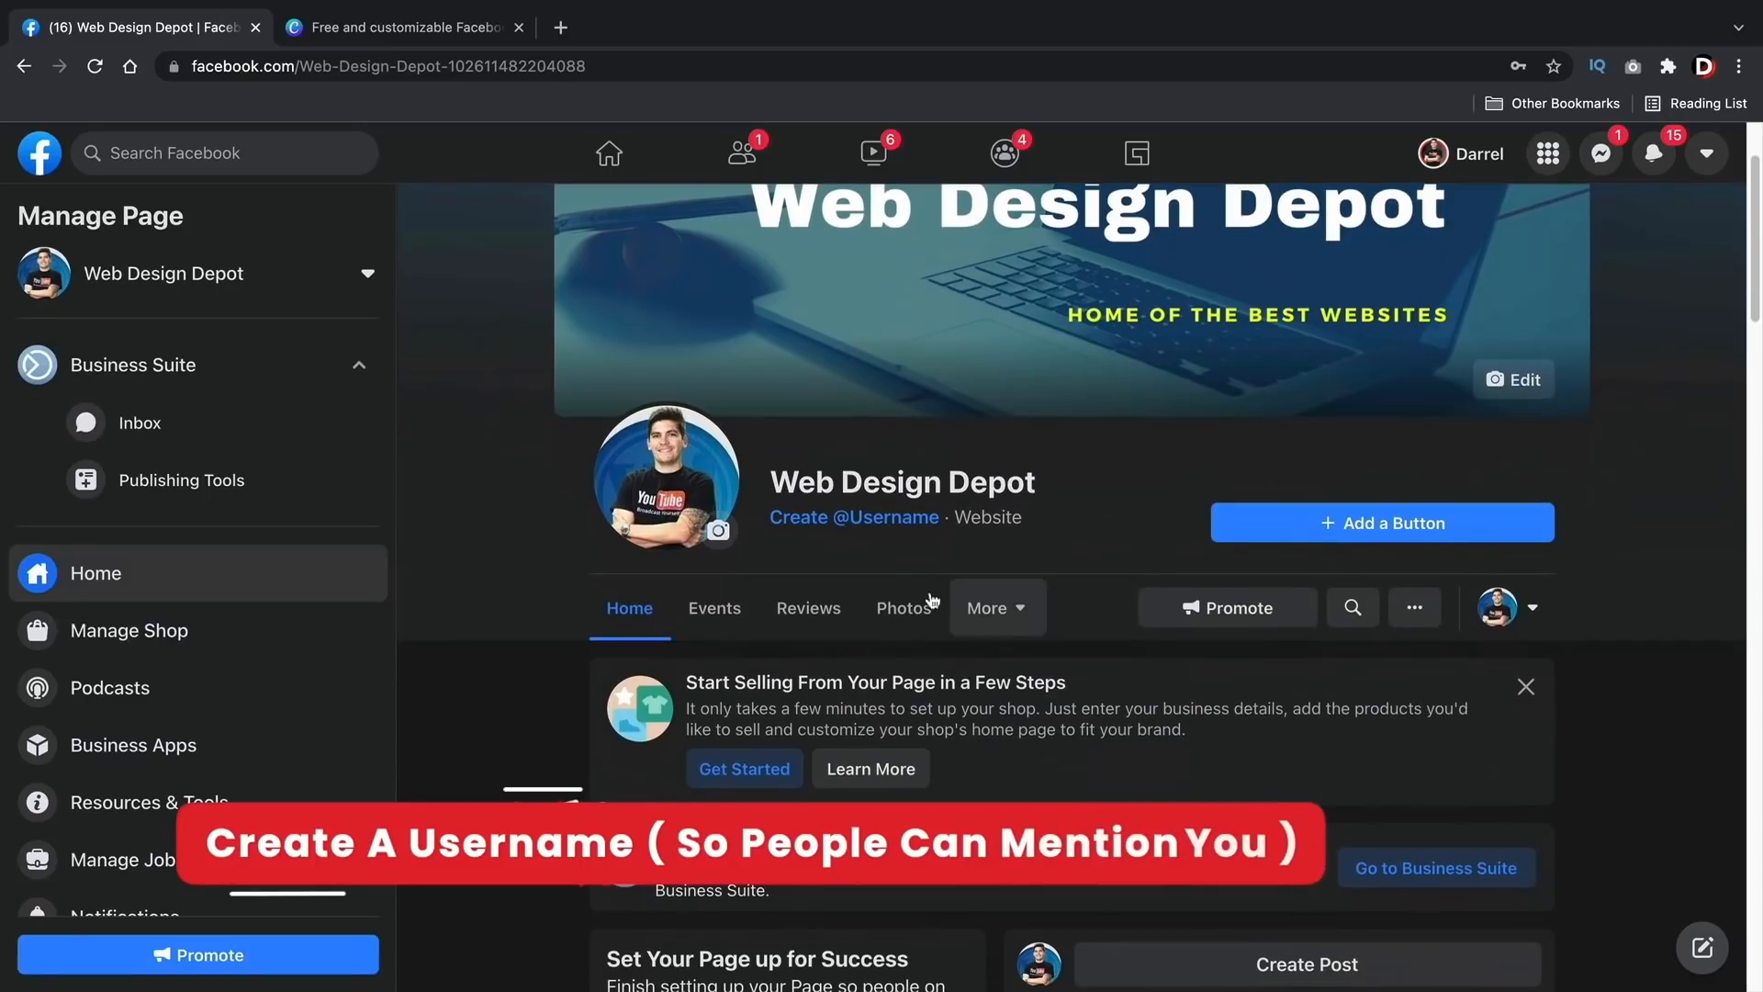
pyautogui.click(831, 526)
pyautogui.click(795, 645)
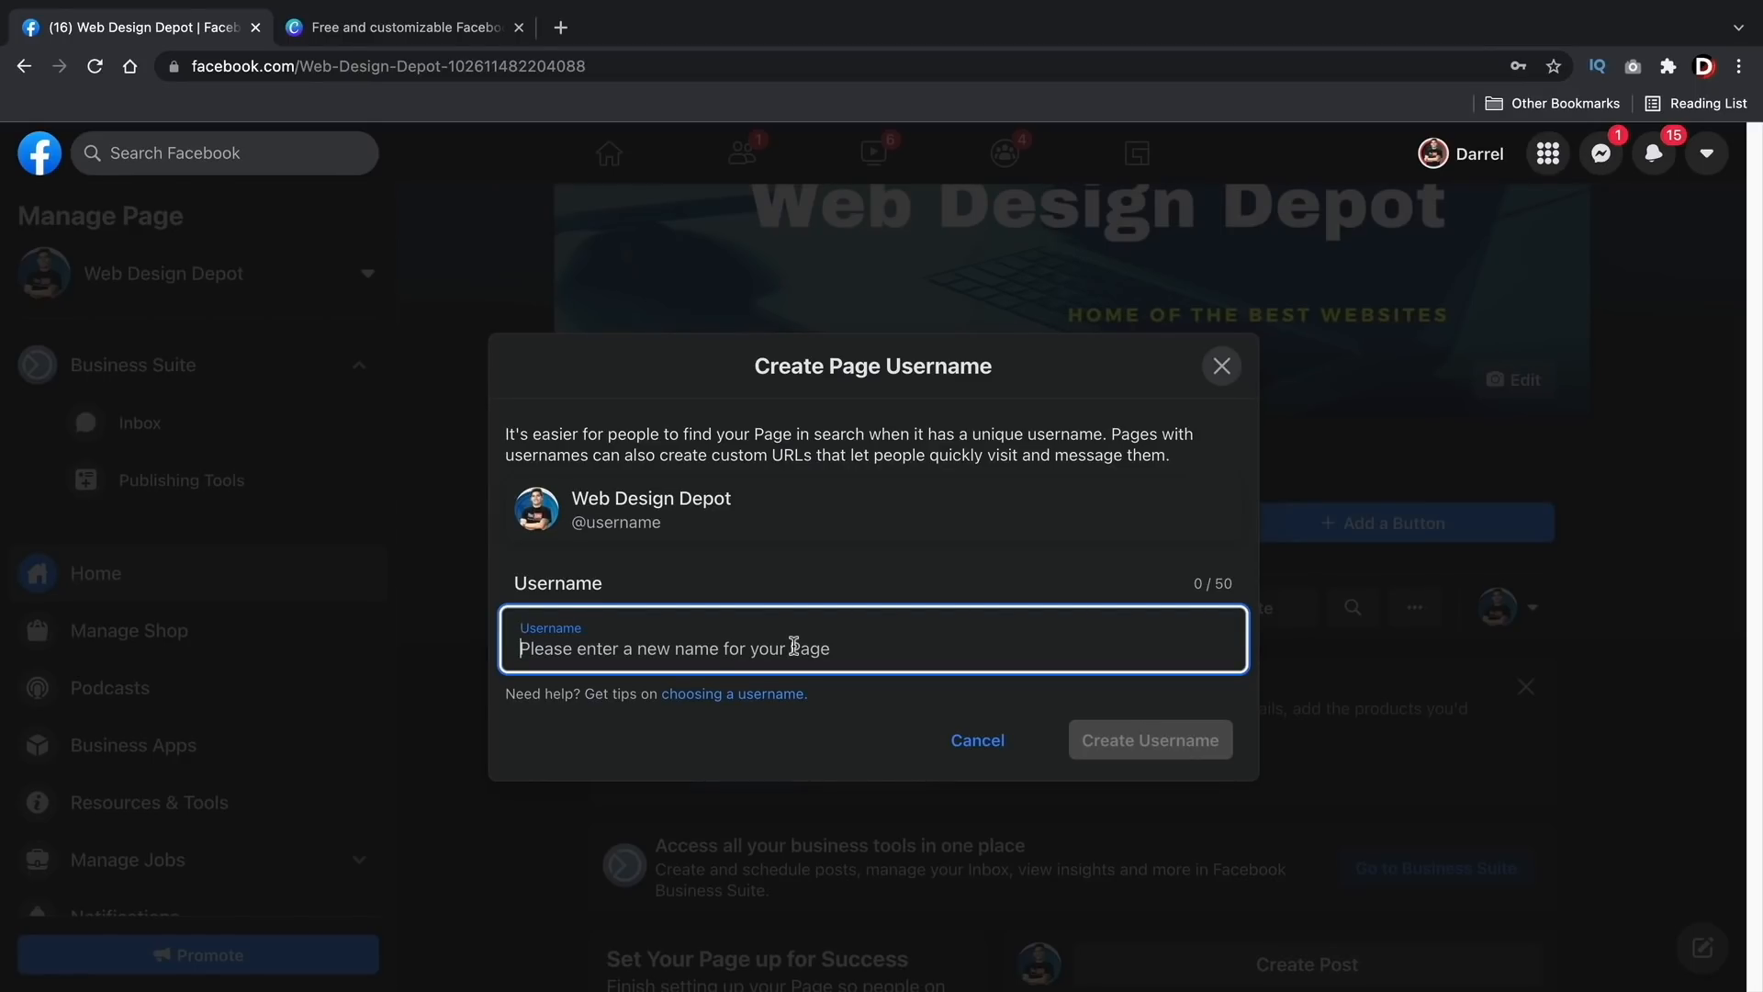
pyautogui.write('webd')
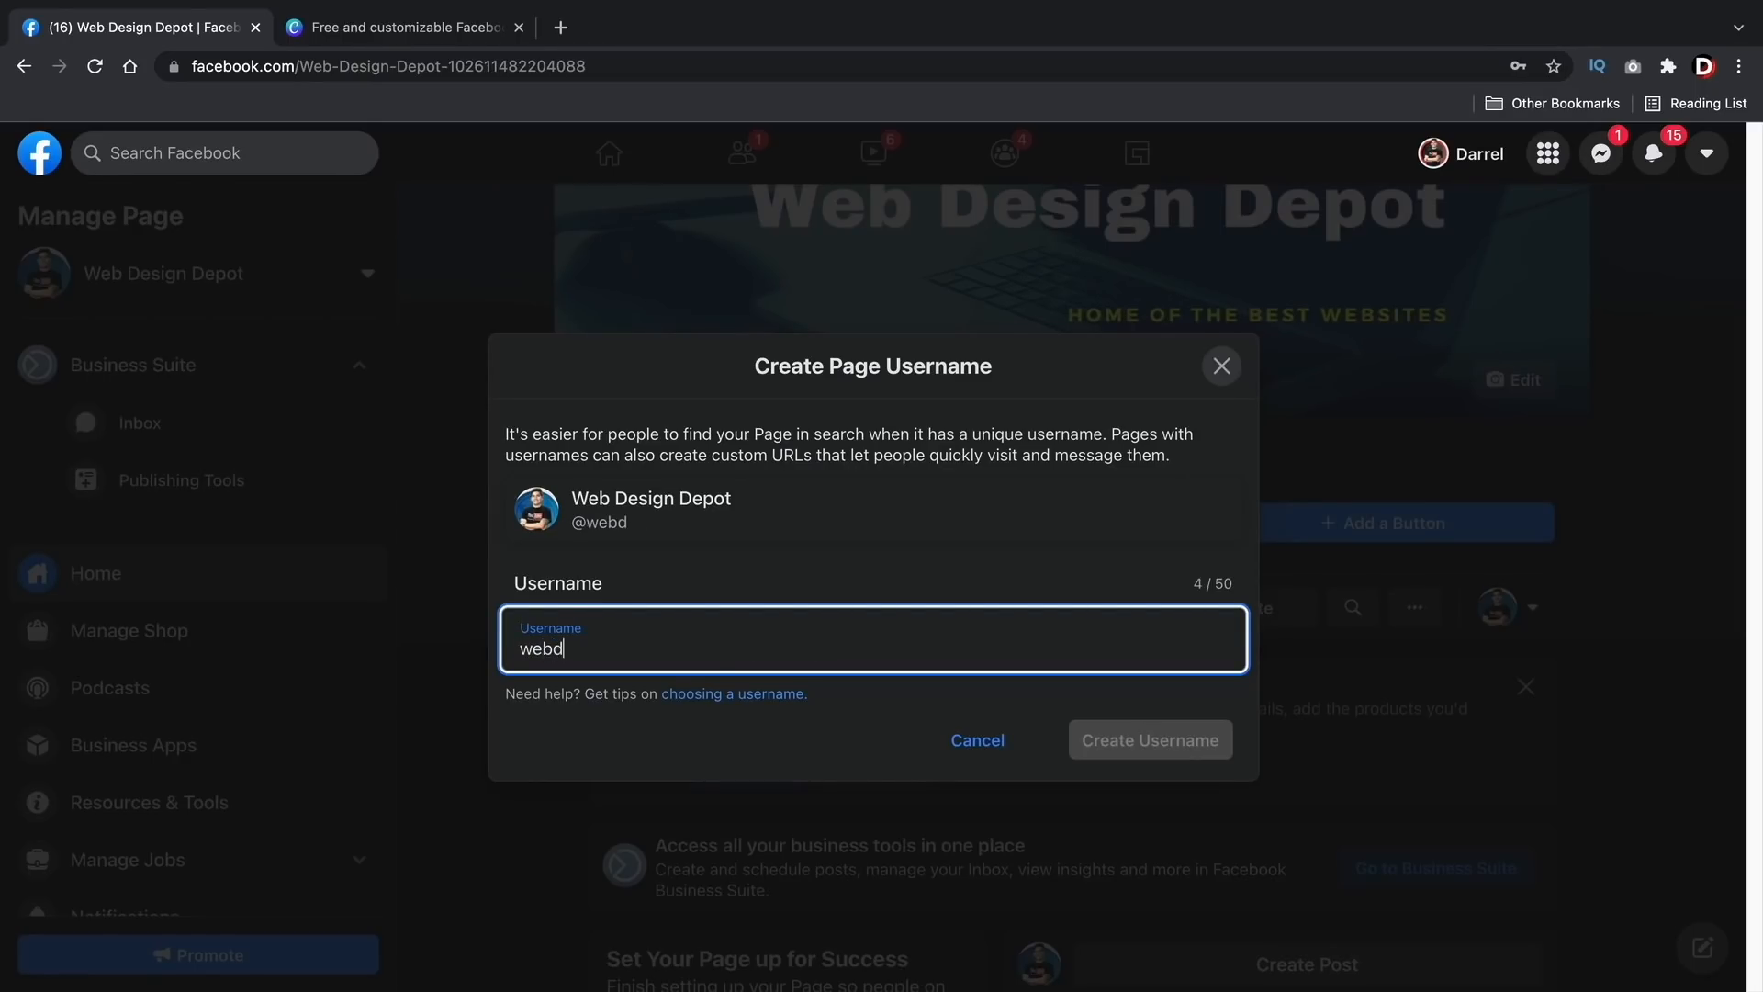
pyautogui.write('esignerpepot')
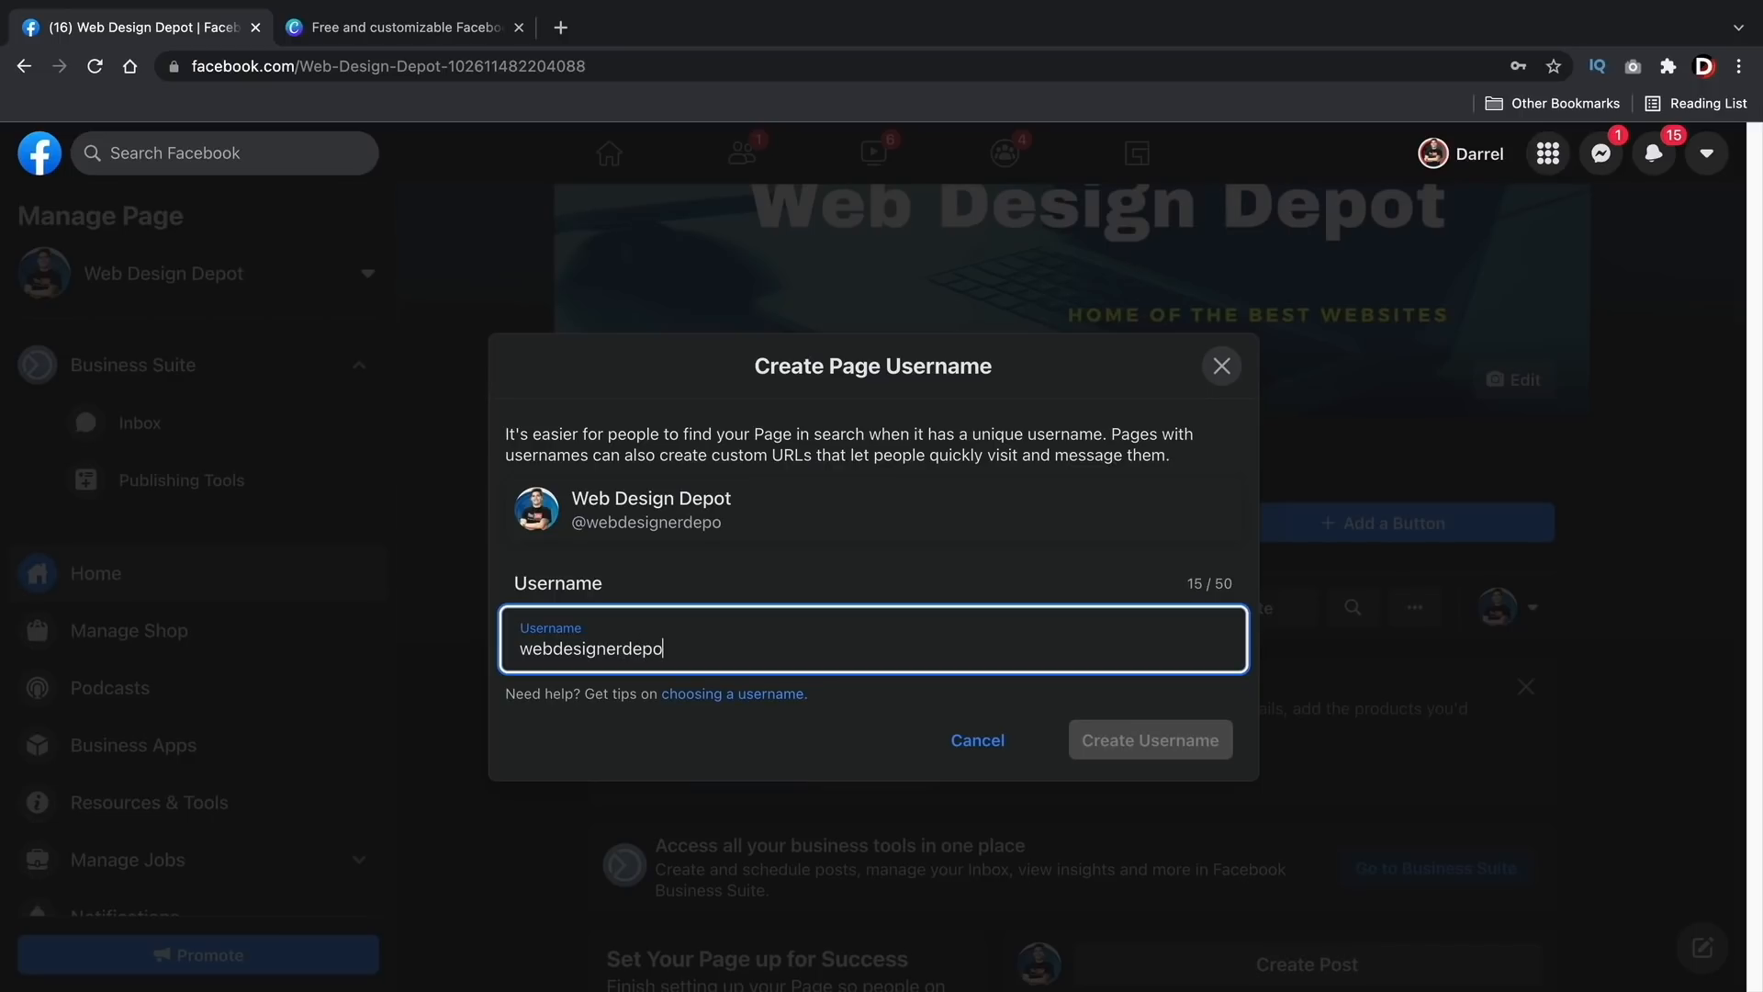
pyautogui.press('Tab')
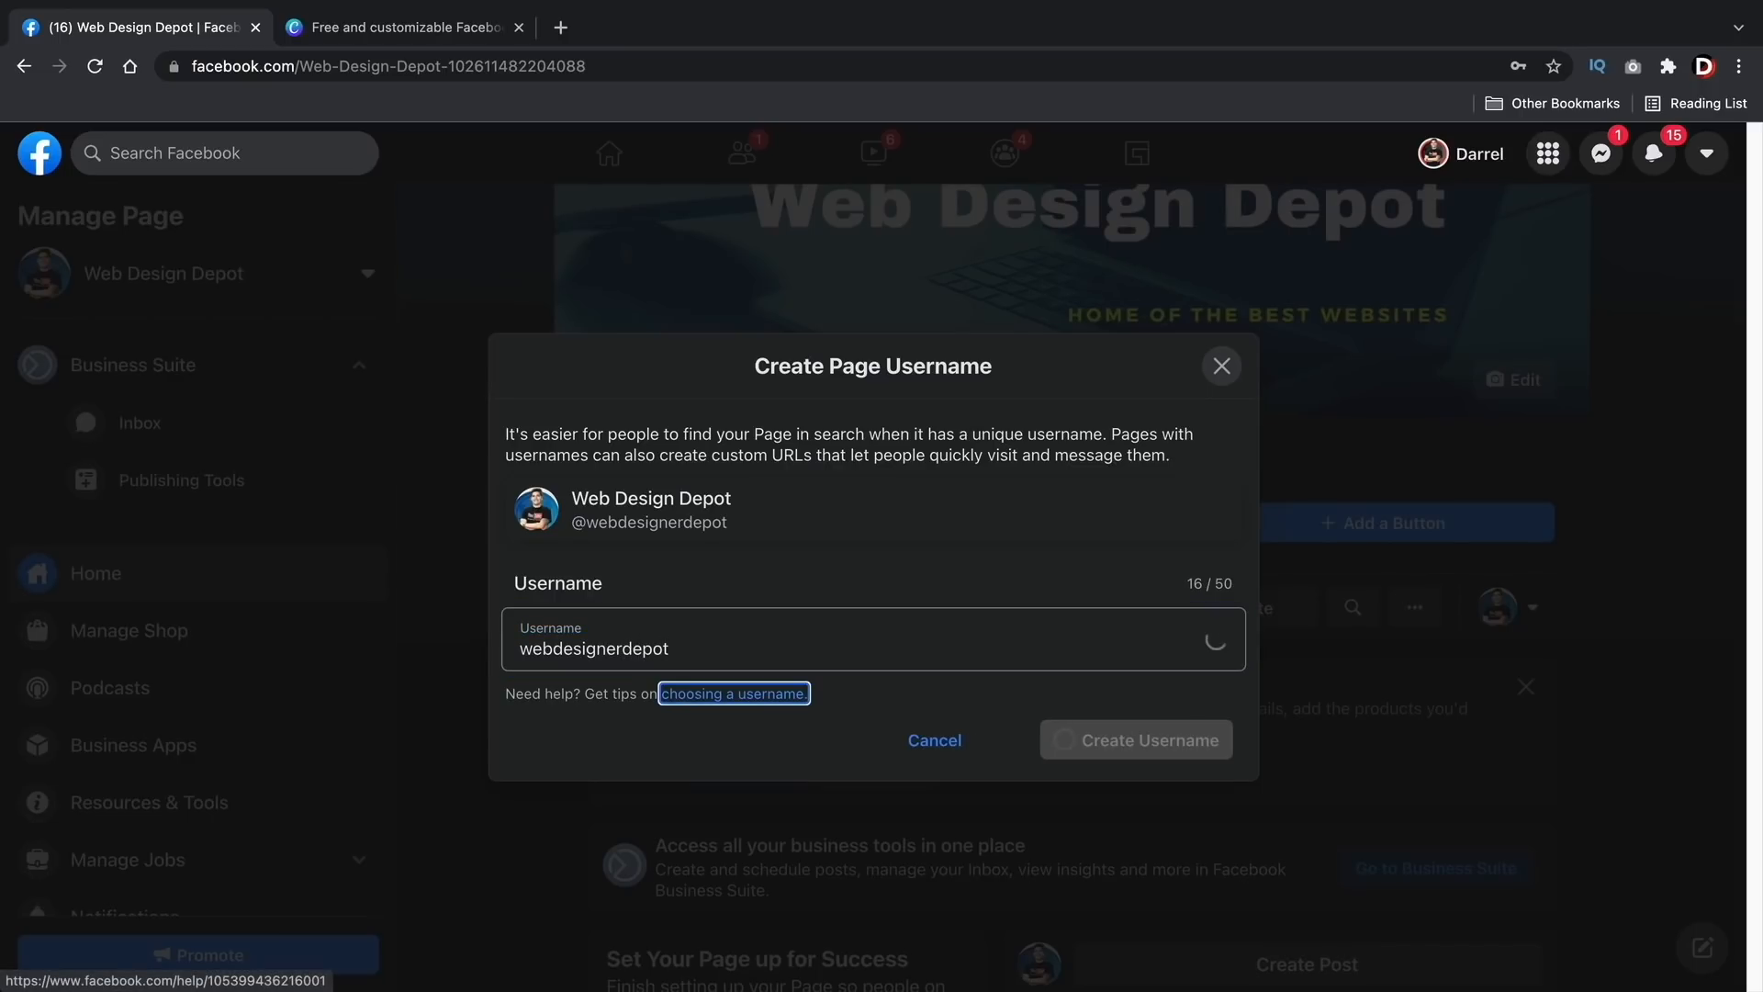
pyautogui.click(786, 649)
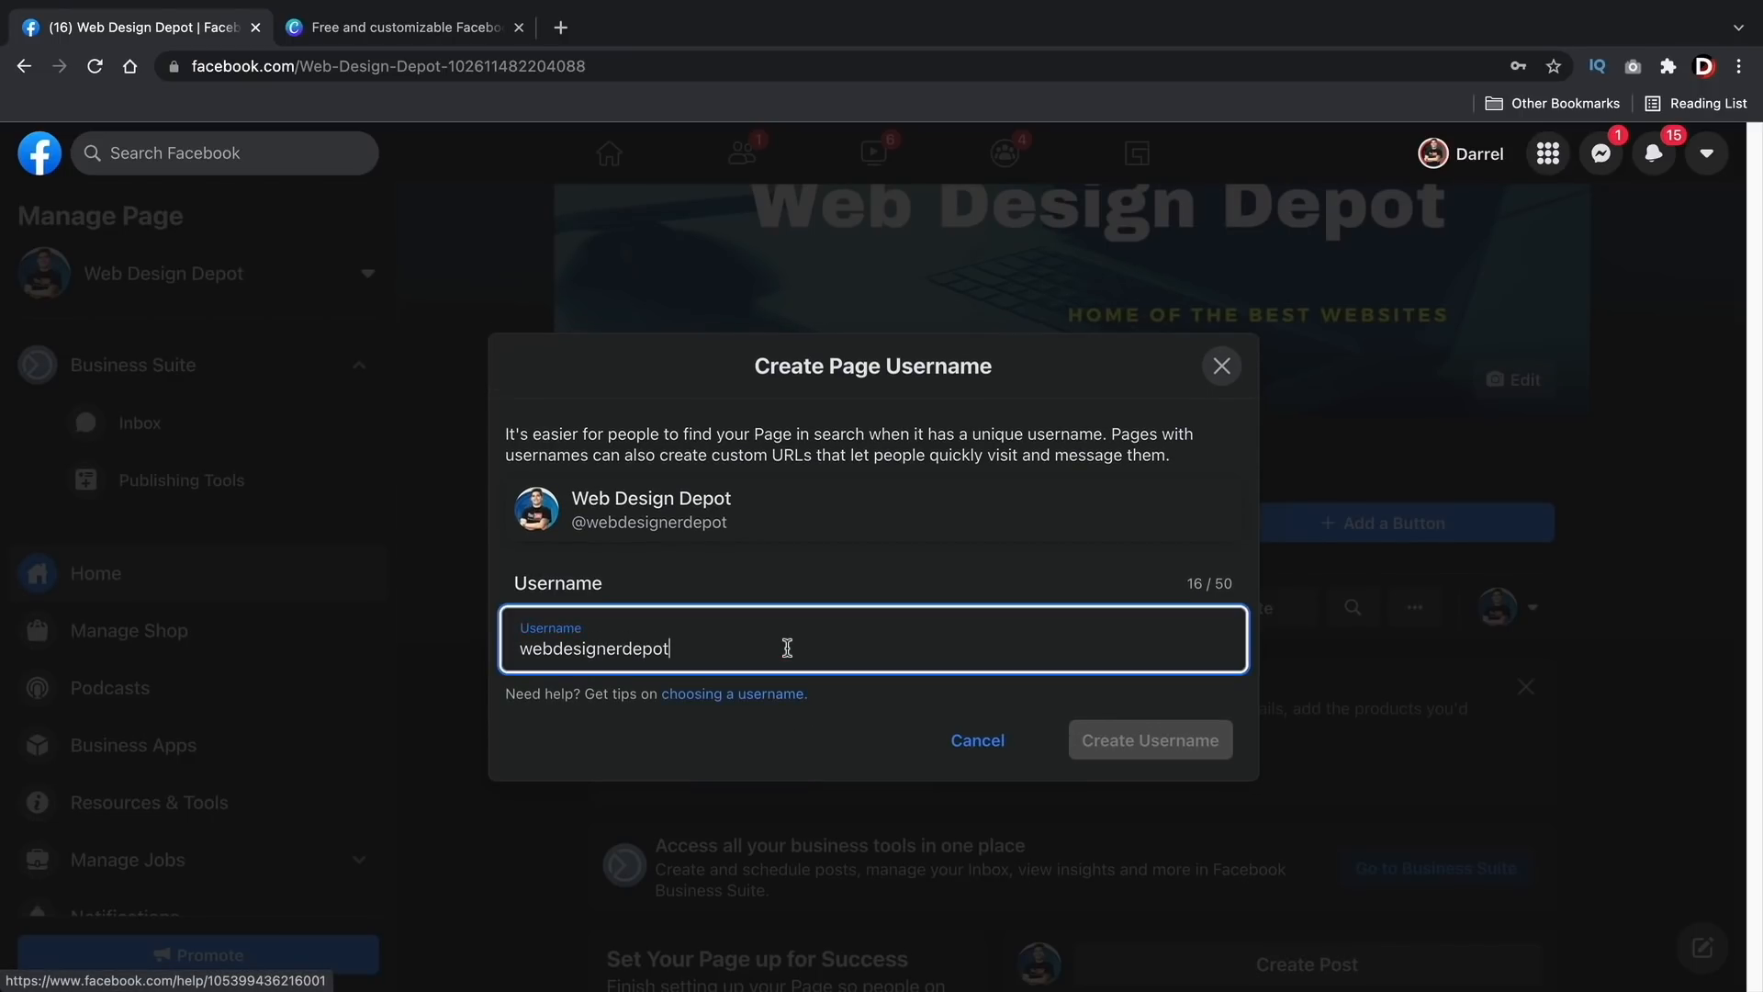
pyautogui.write('z')
pyautogui.click(597, 740)
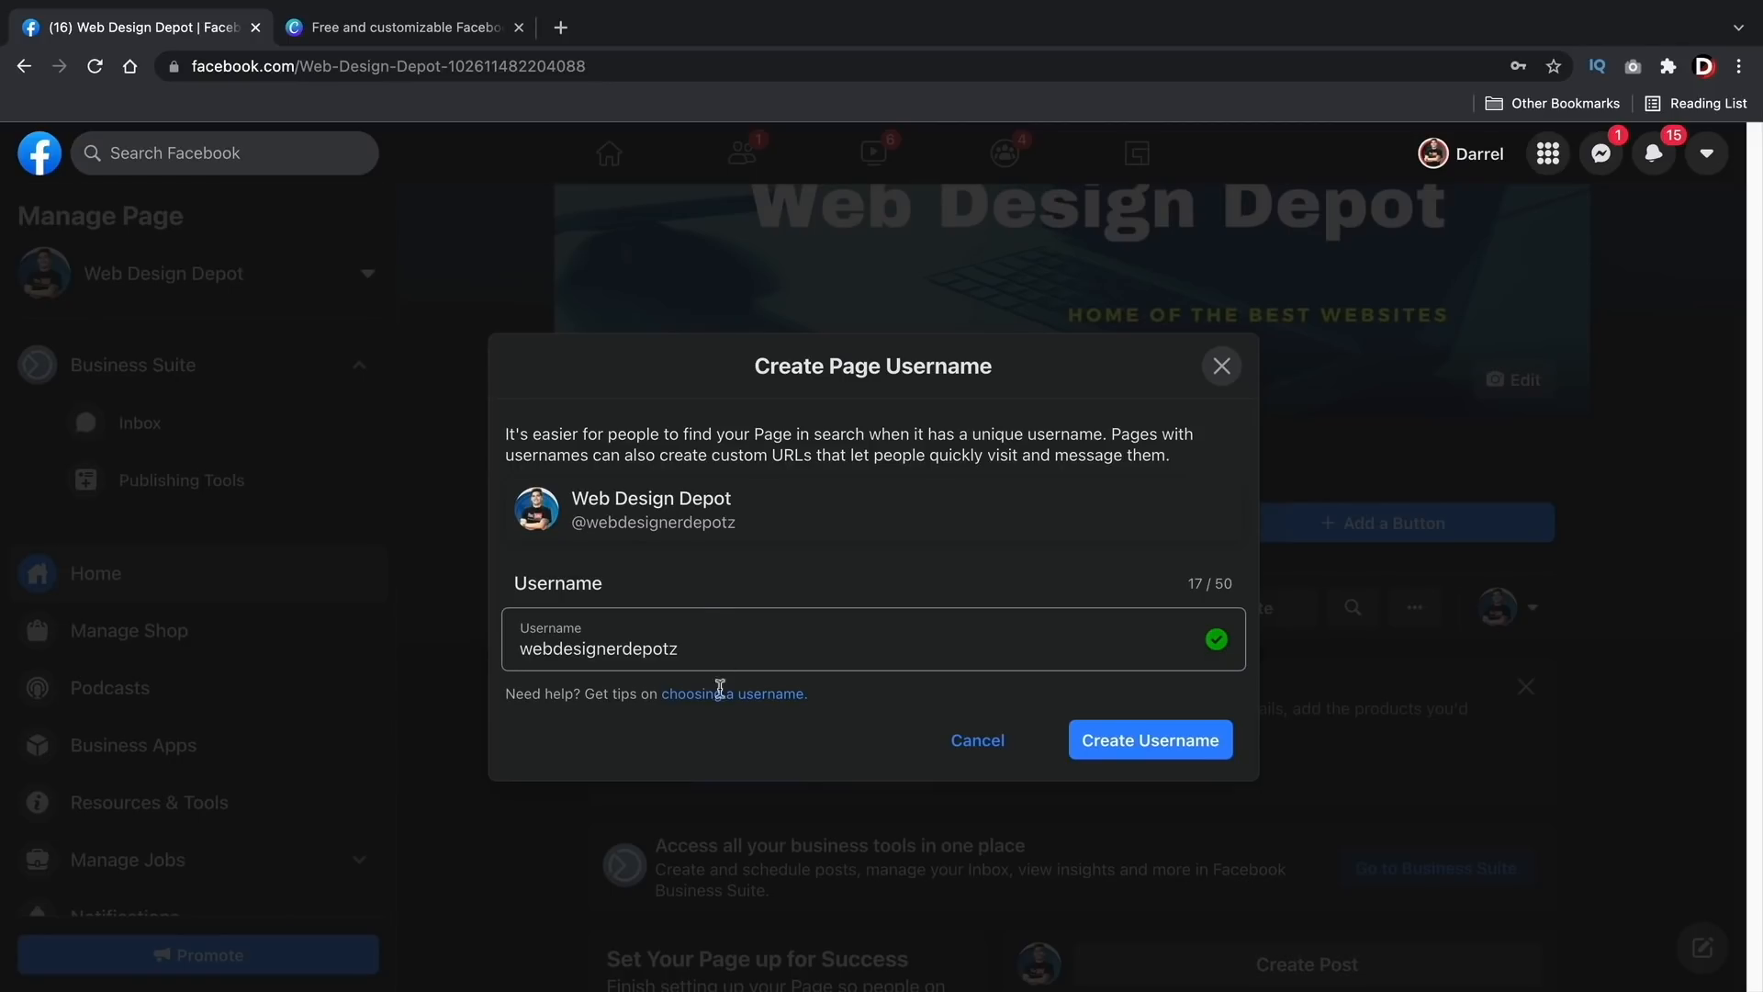
pyautogui.click(1189, 746)
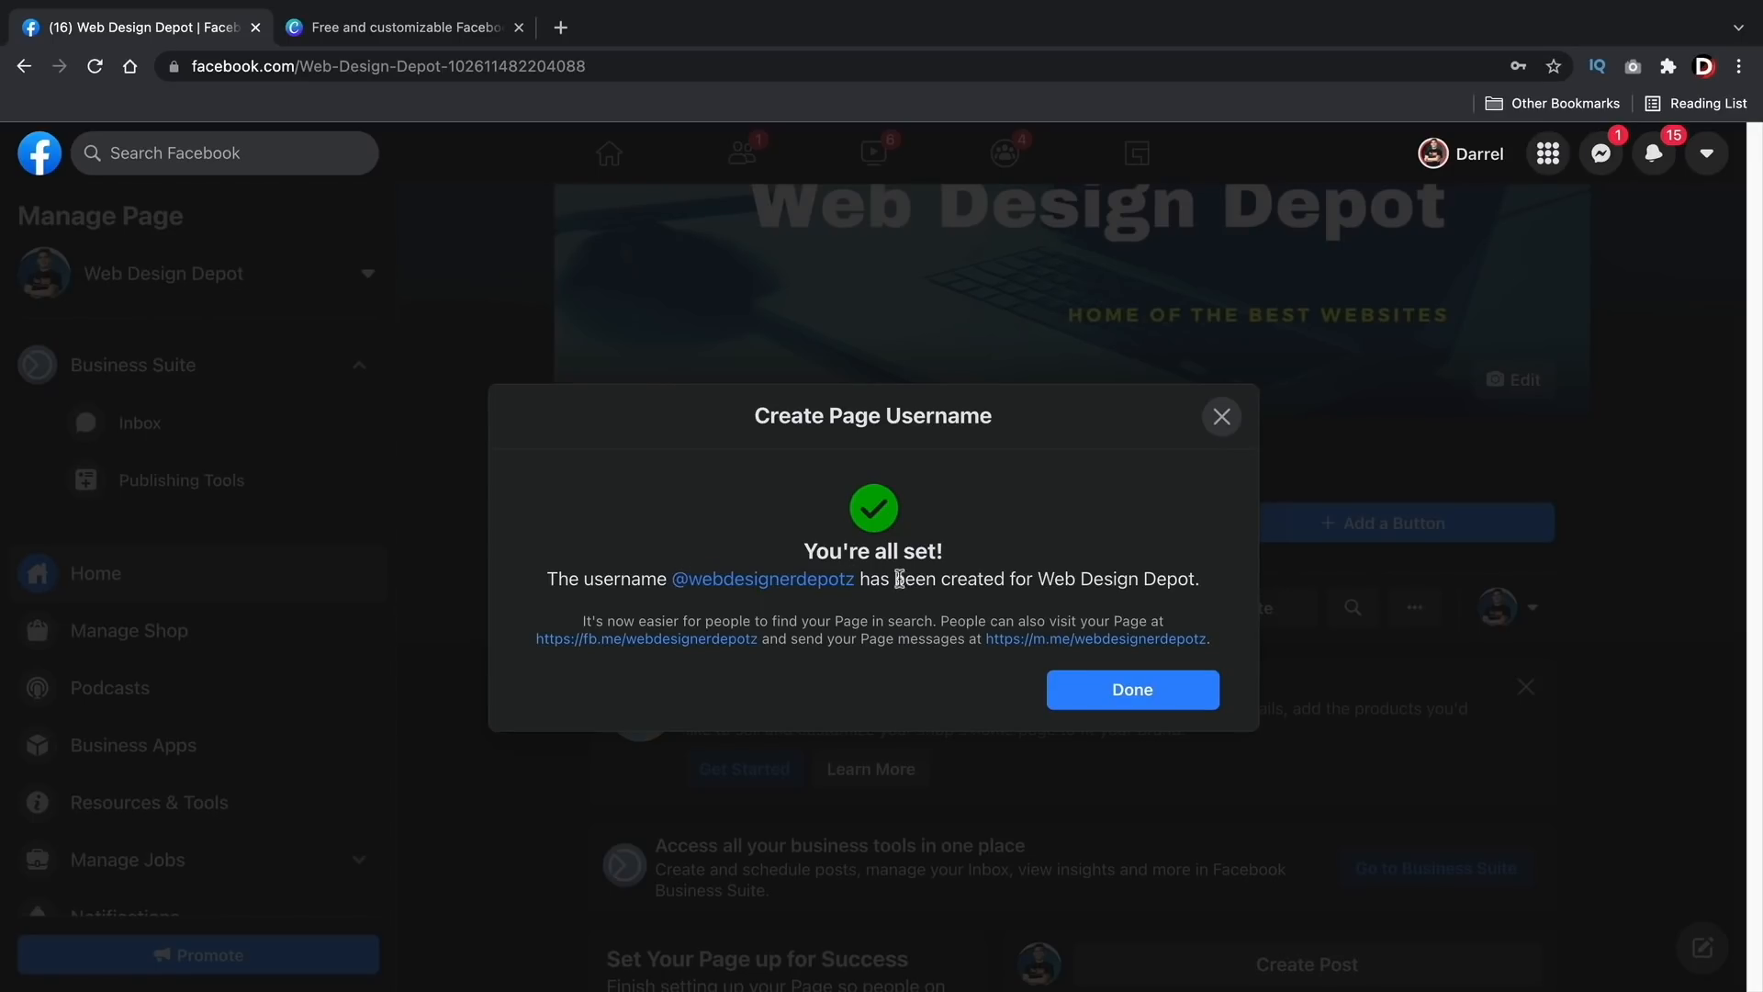
pyautogui.click(1152, 698)
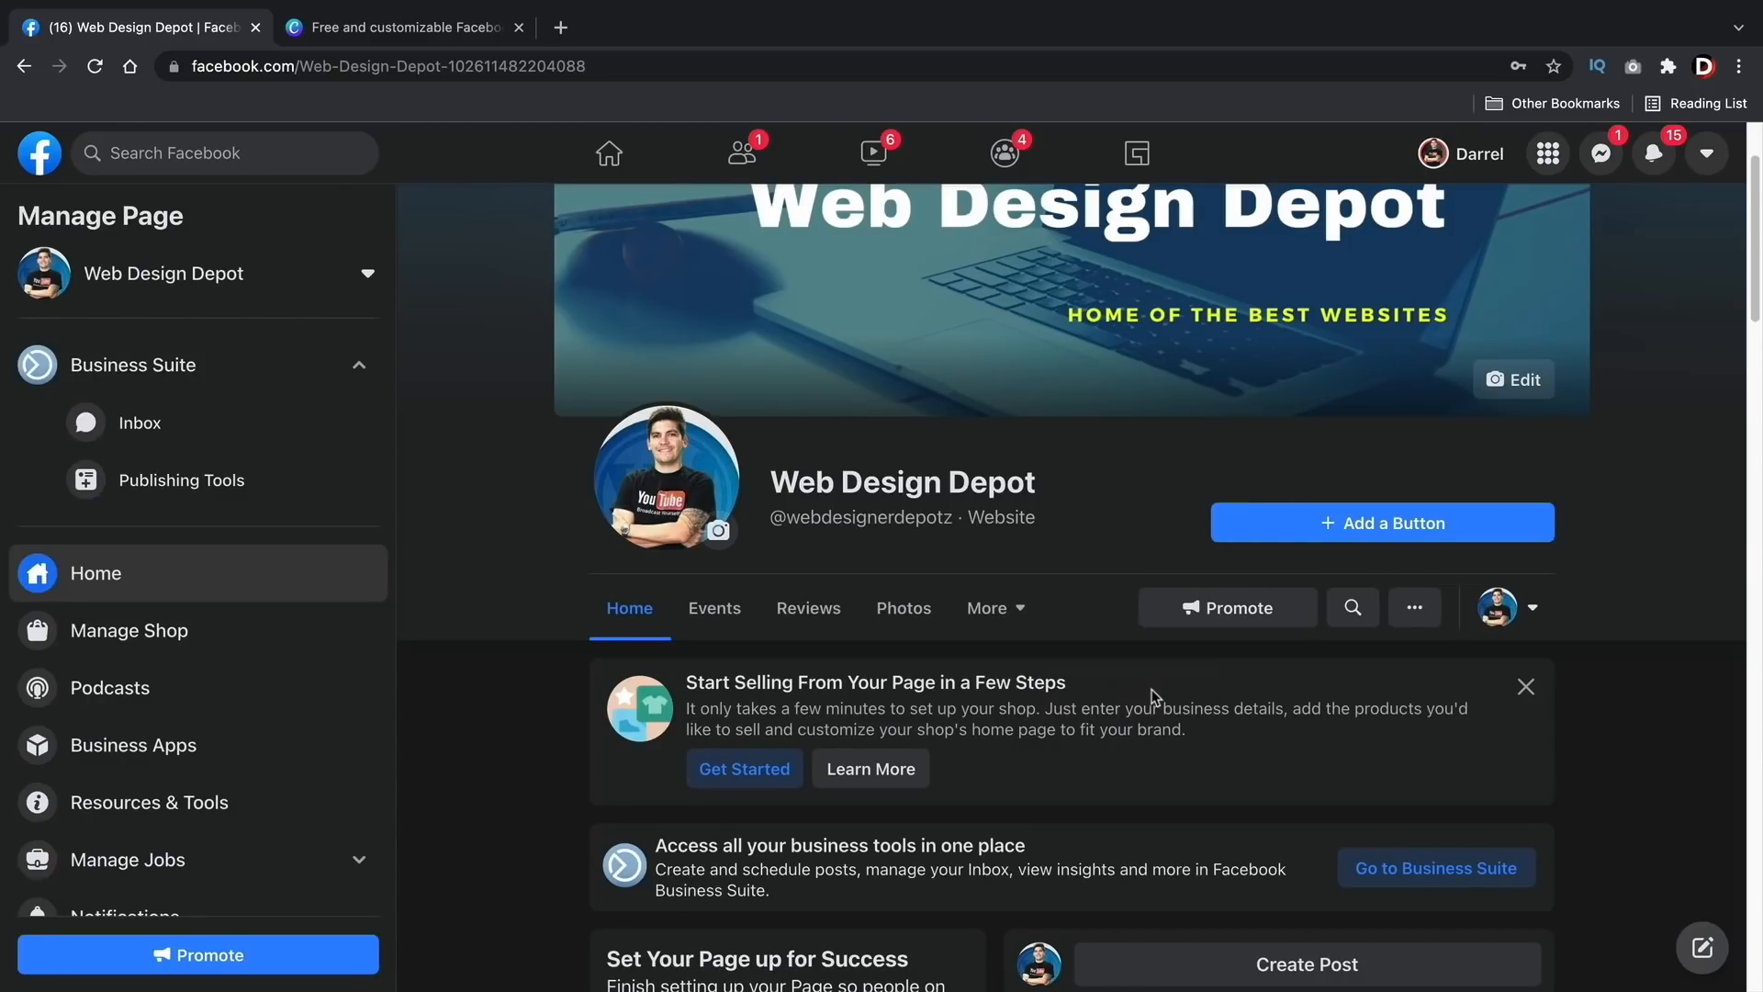
# Step: Open the Page's About section and review its general, hours, business, contact and additional details
pyautogui.scroll(-1, 1155, 698)
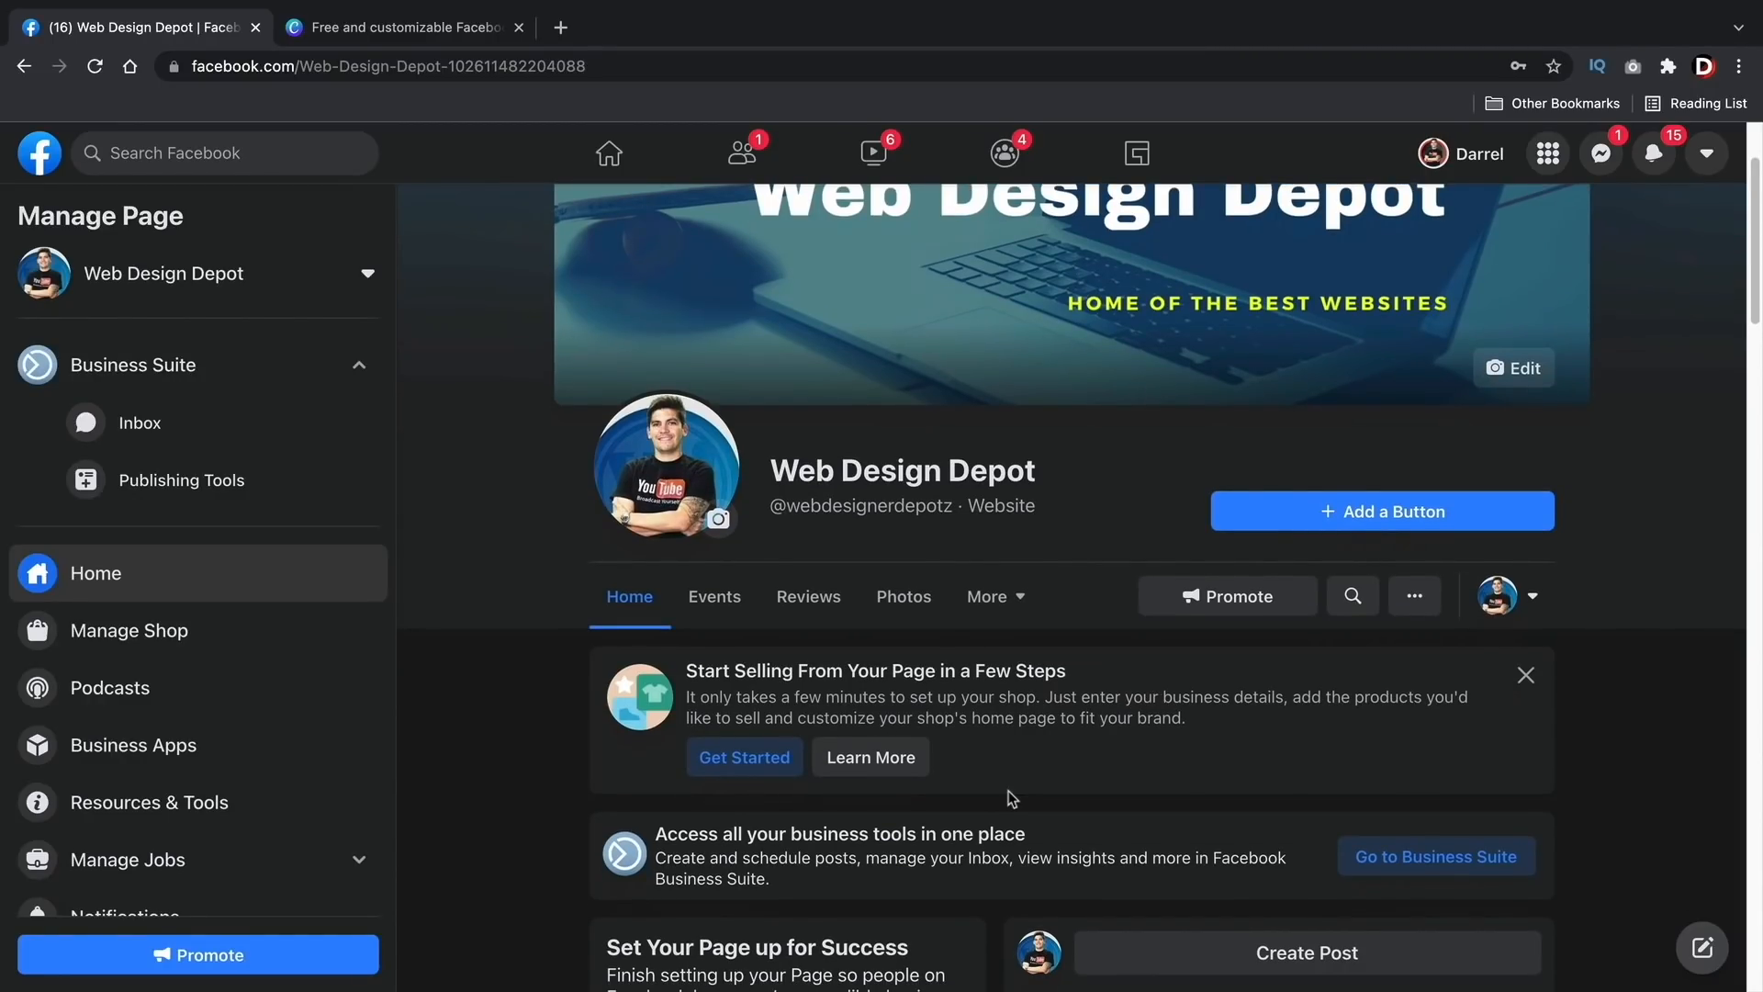
pyautogui.click(1020, 598)
pyautogui.scroll(-2, 1015, 662)
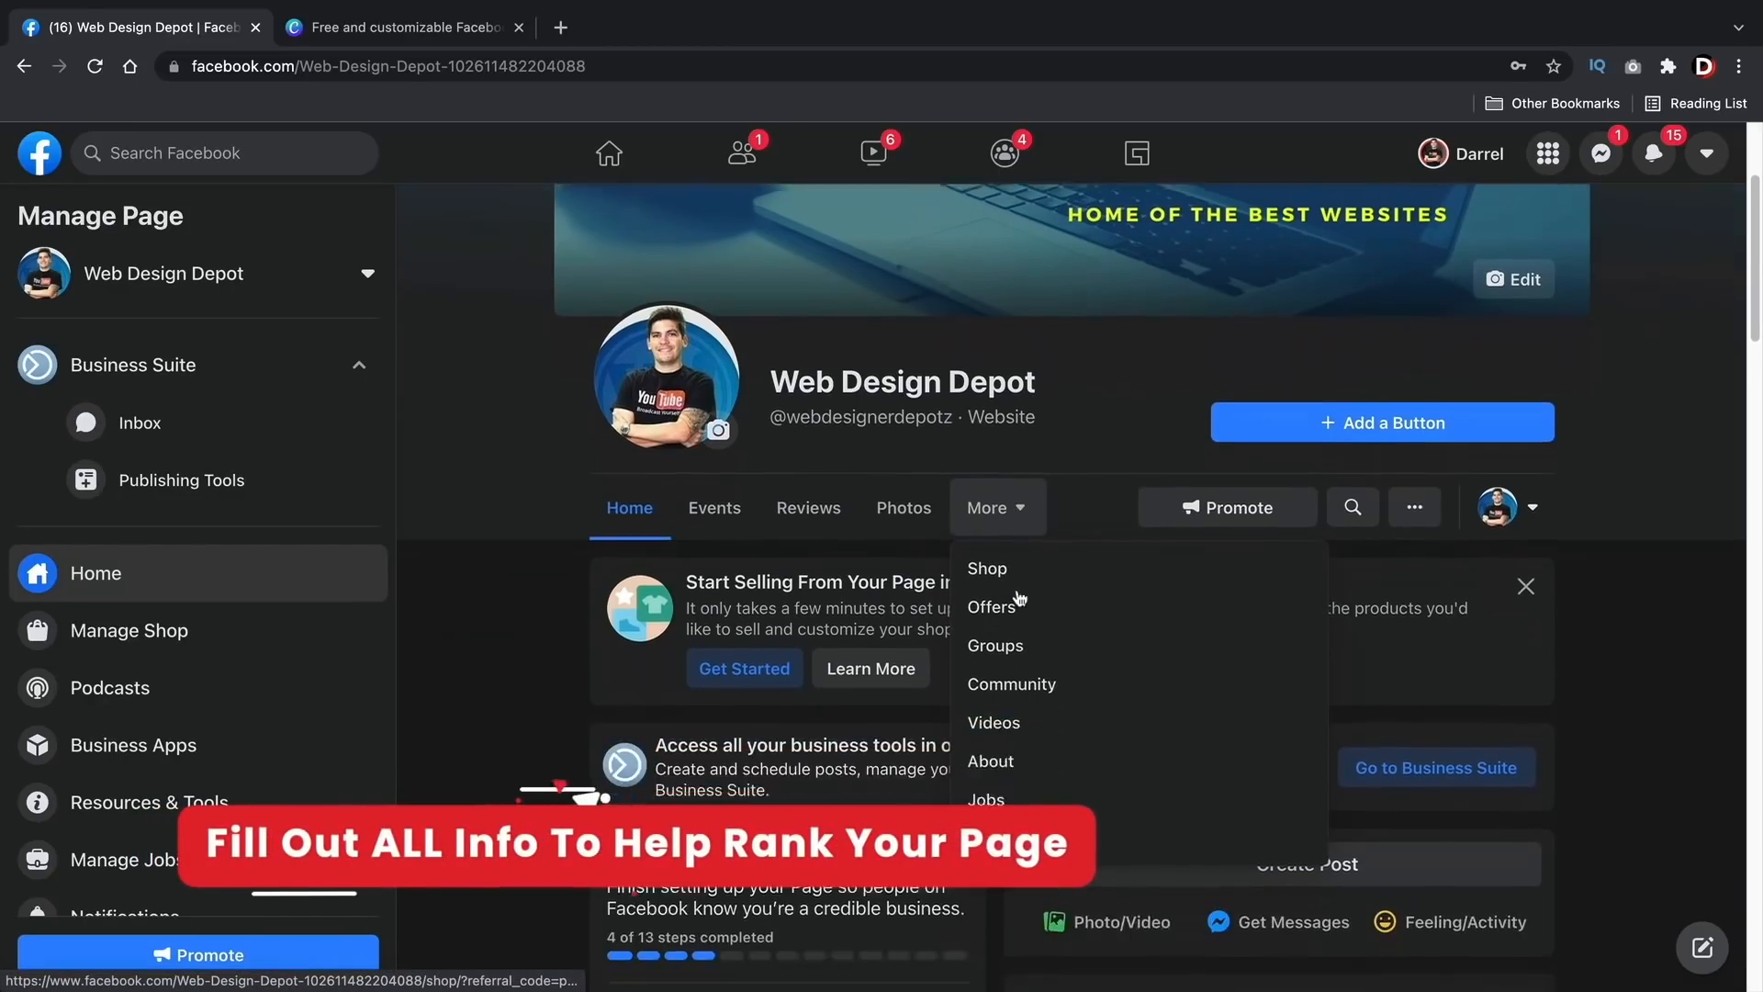
pyautogui.click(1013, 732)
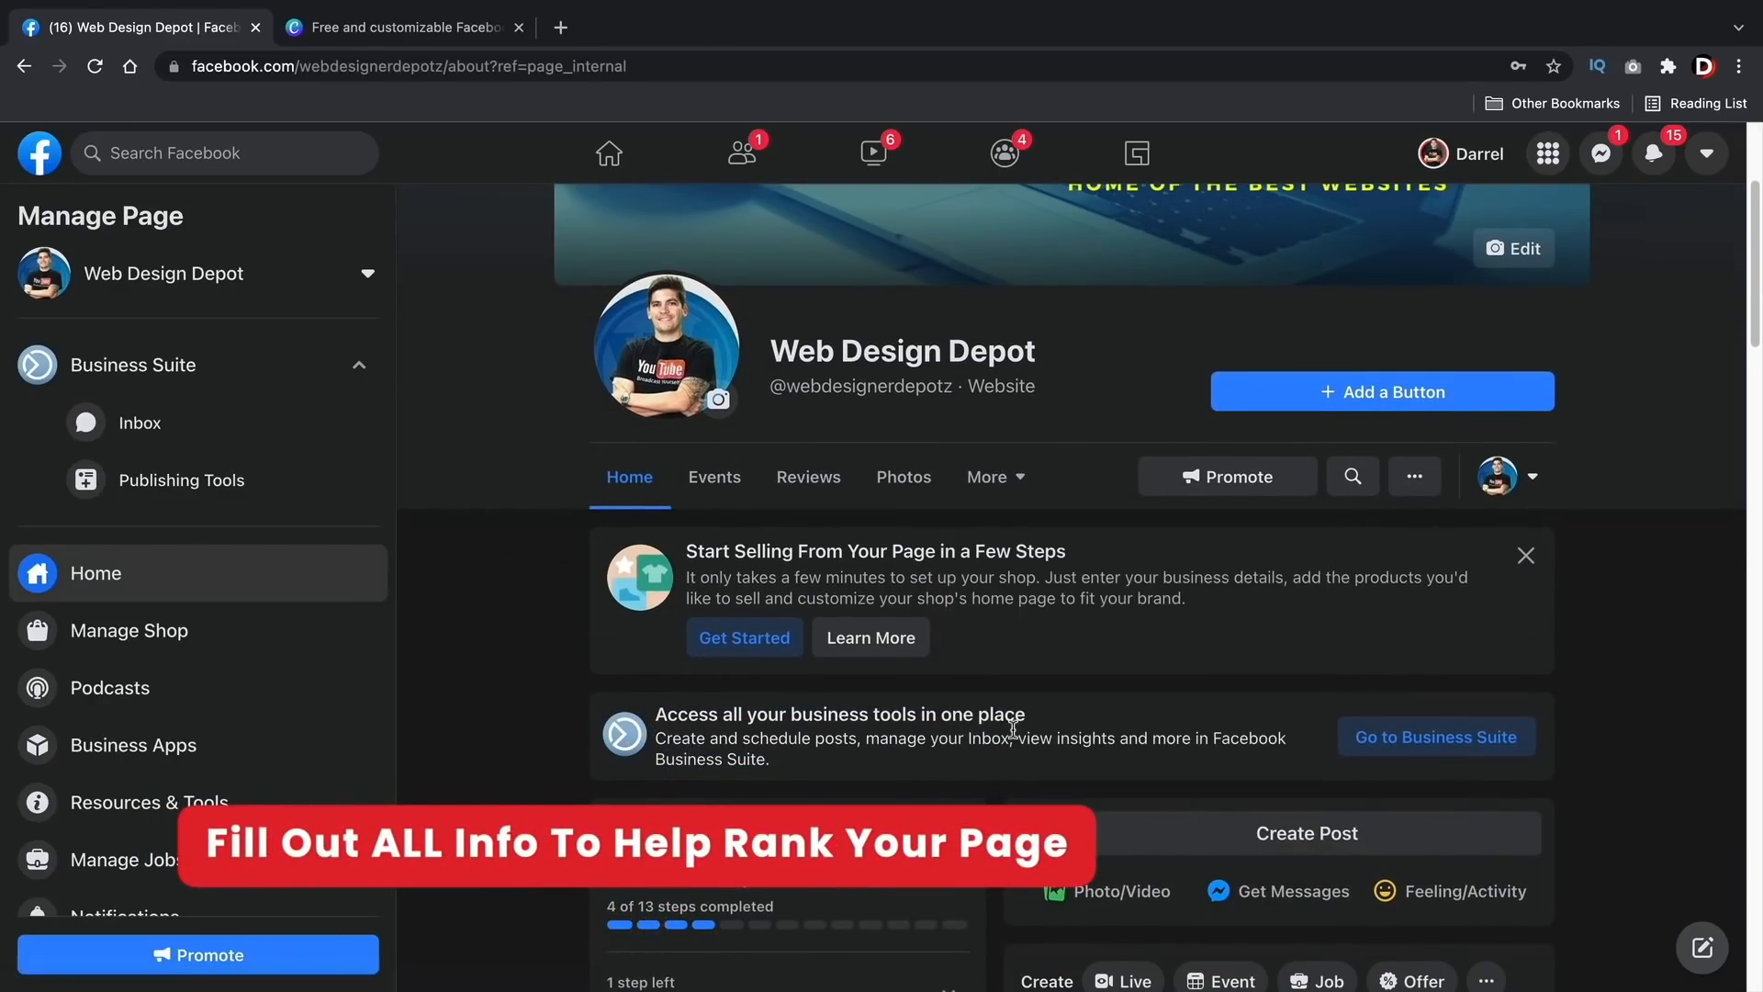
pyautogui.scroll(-1, 1013, 725)
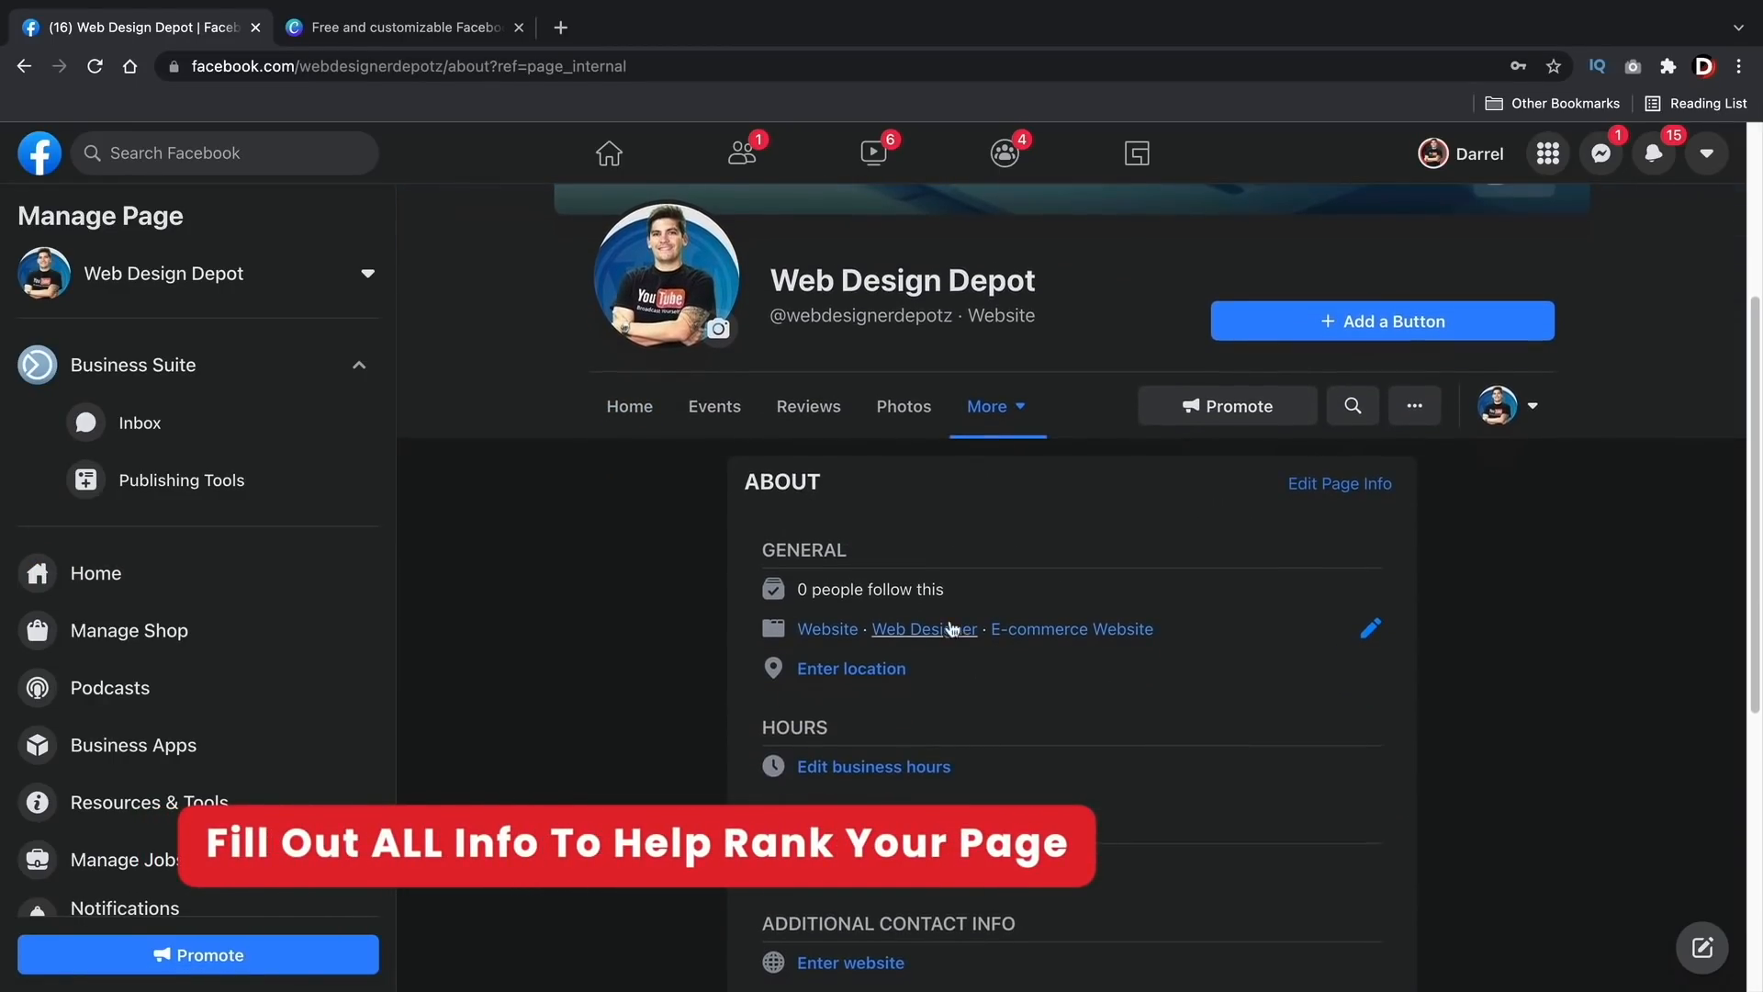
pyautogui.scroll(-1, 1001, 725)
pyautogui.scroll(-3, 999, 725)
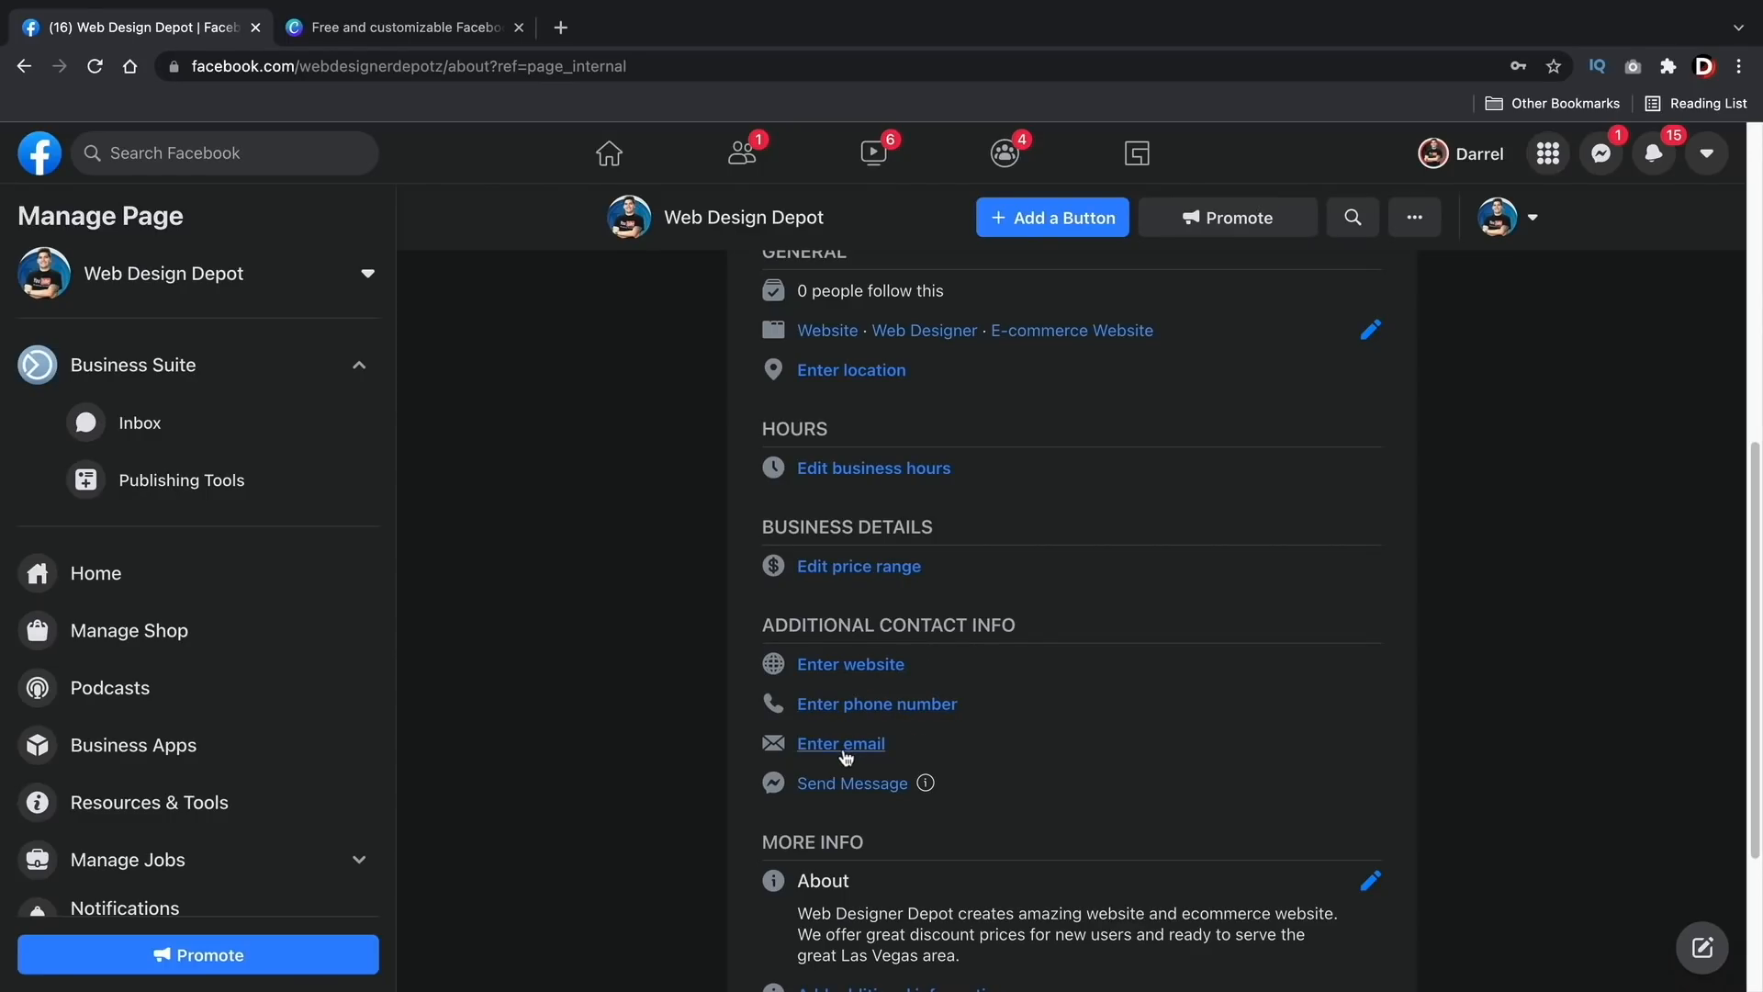
pyautogui.scroll(1, 972, 638)
pyautogui.scroll(1, 975, 642)
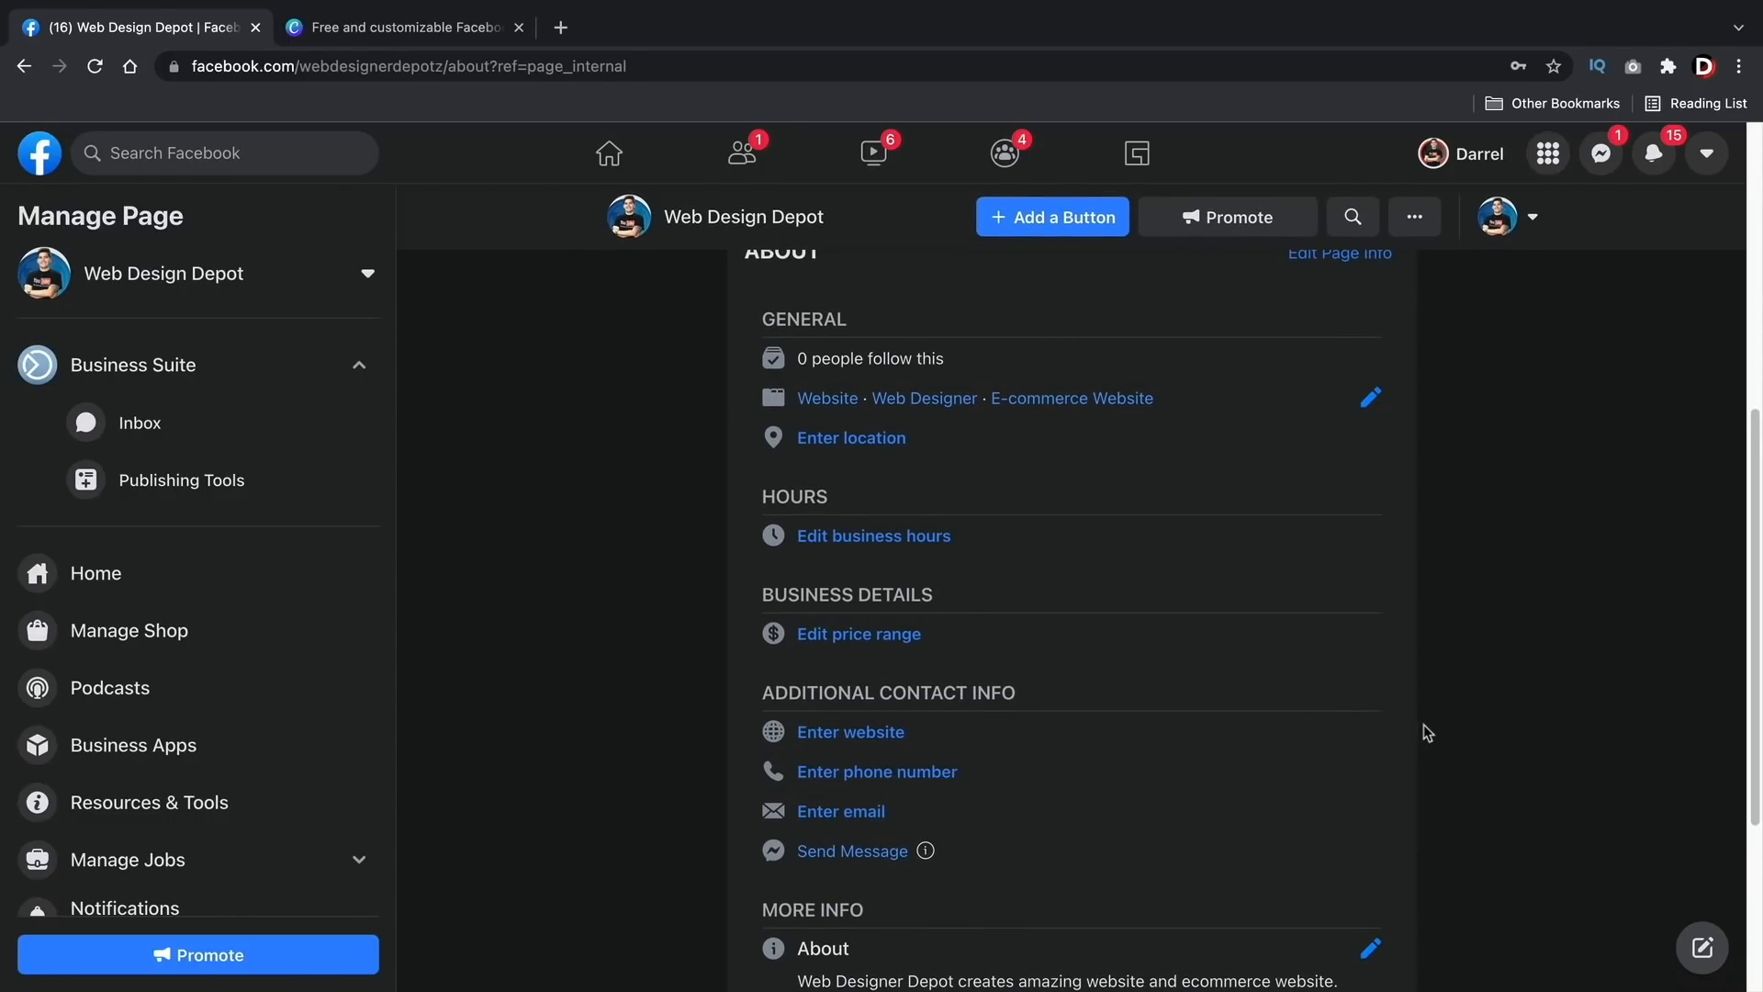
pyautogui.scroll(-4, 1426, 732)
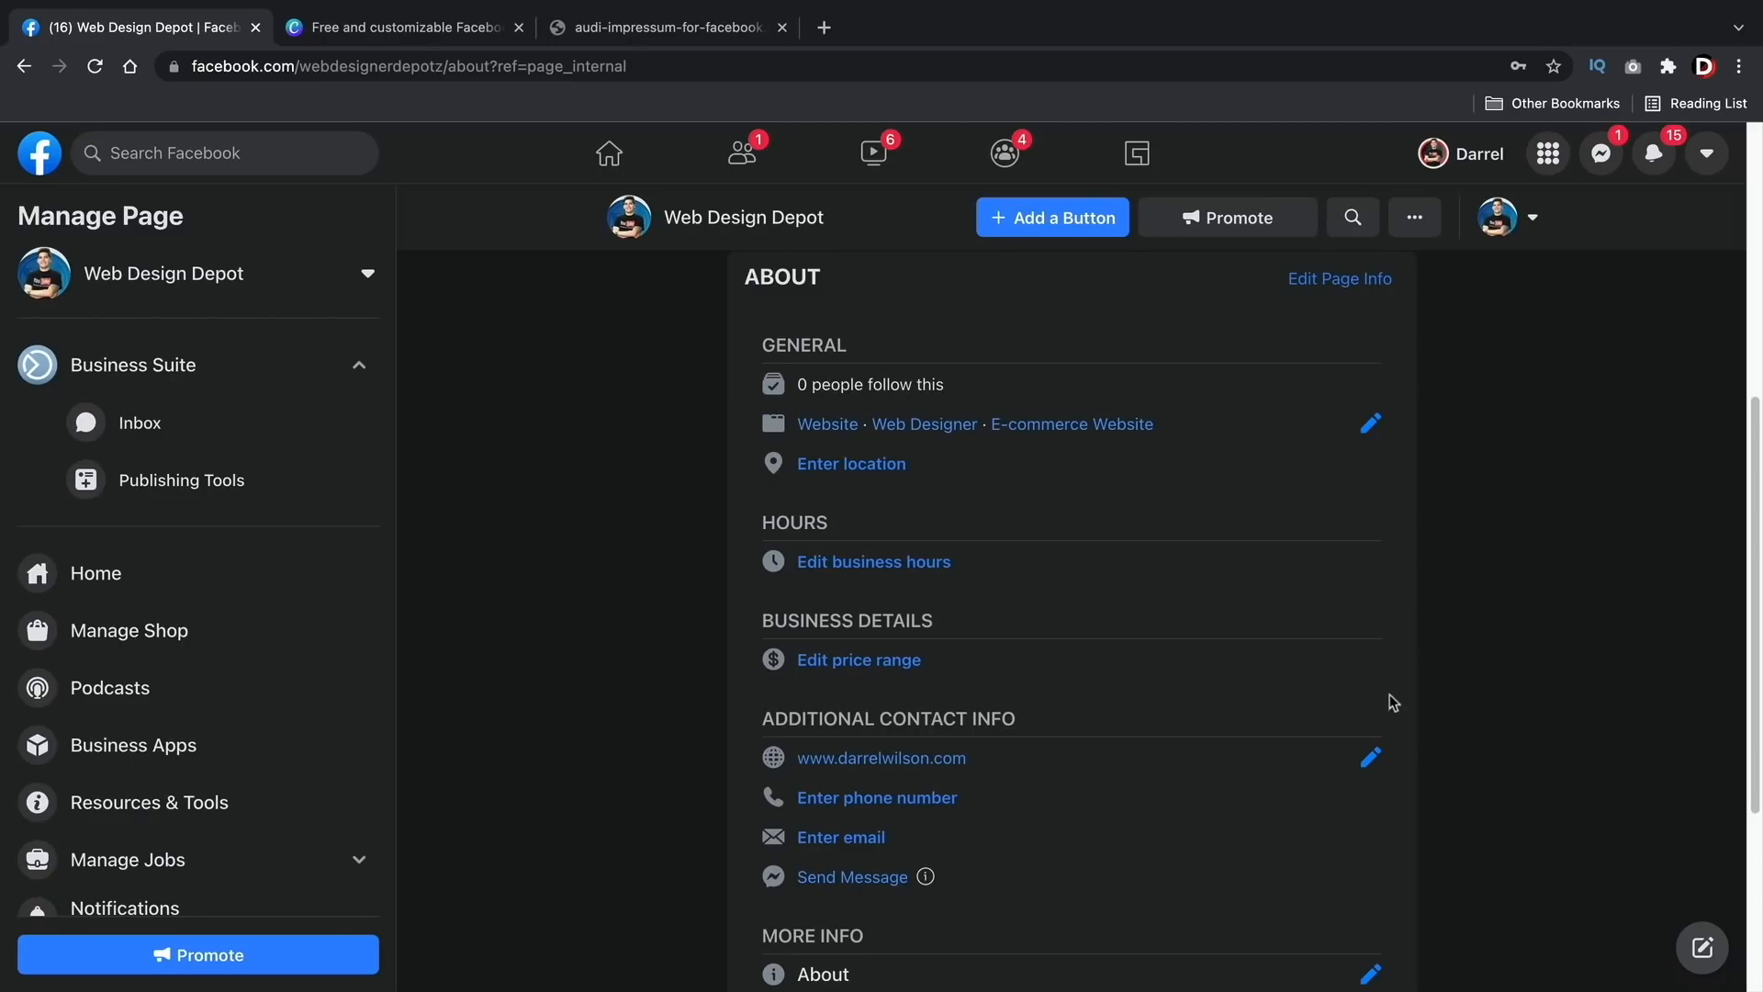
# Step: Open the Page info for editing and look through its General, Contact, Location, Hours and More sections
pyautogui.click(1333, 280)
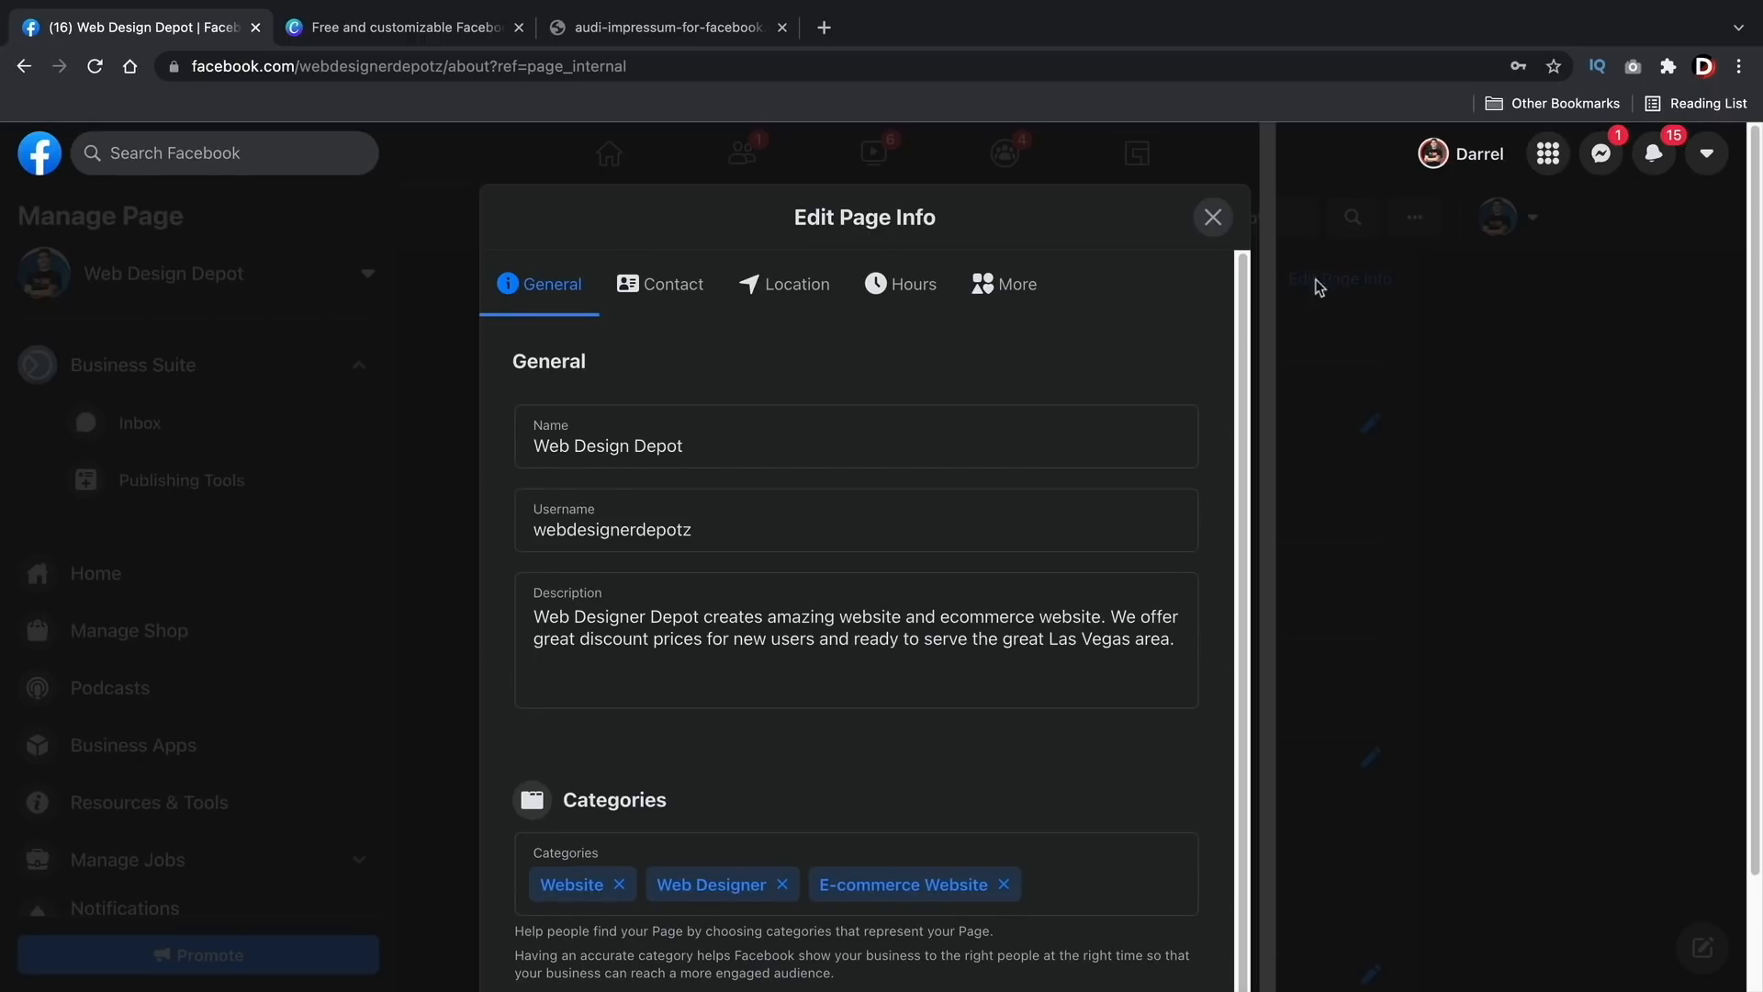
pyautogui.click(677, 285)
pyautogui.click(831, 287)
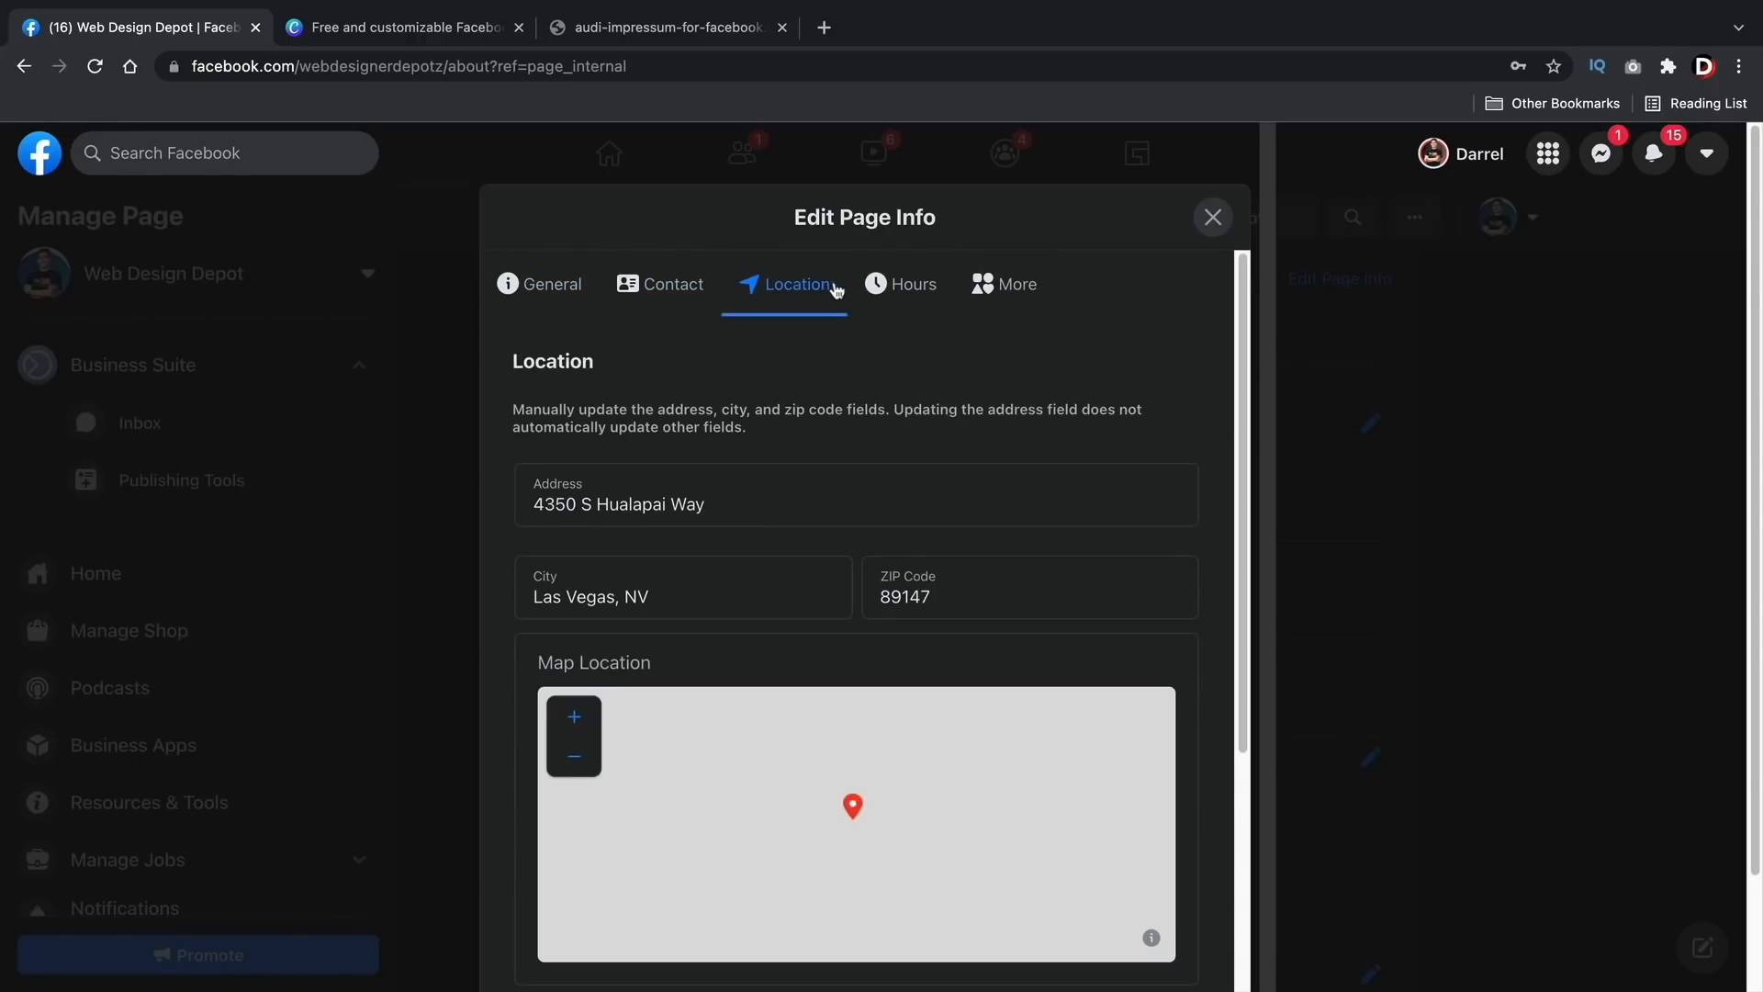
pyautogui.click(889, 285)
pyautogui.click(983, 287)
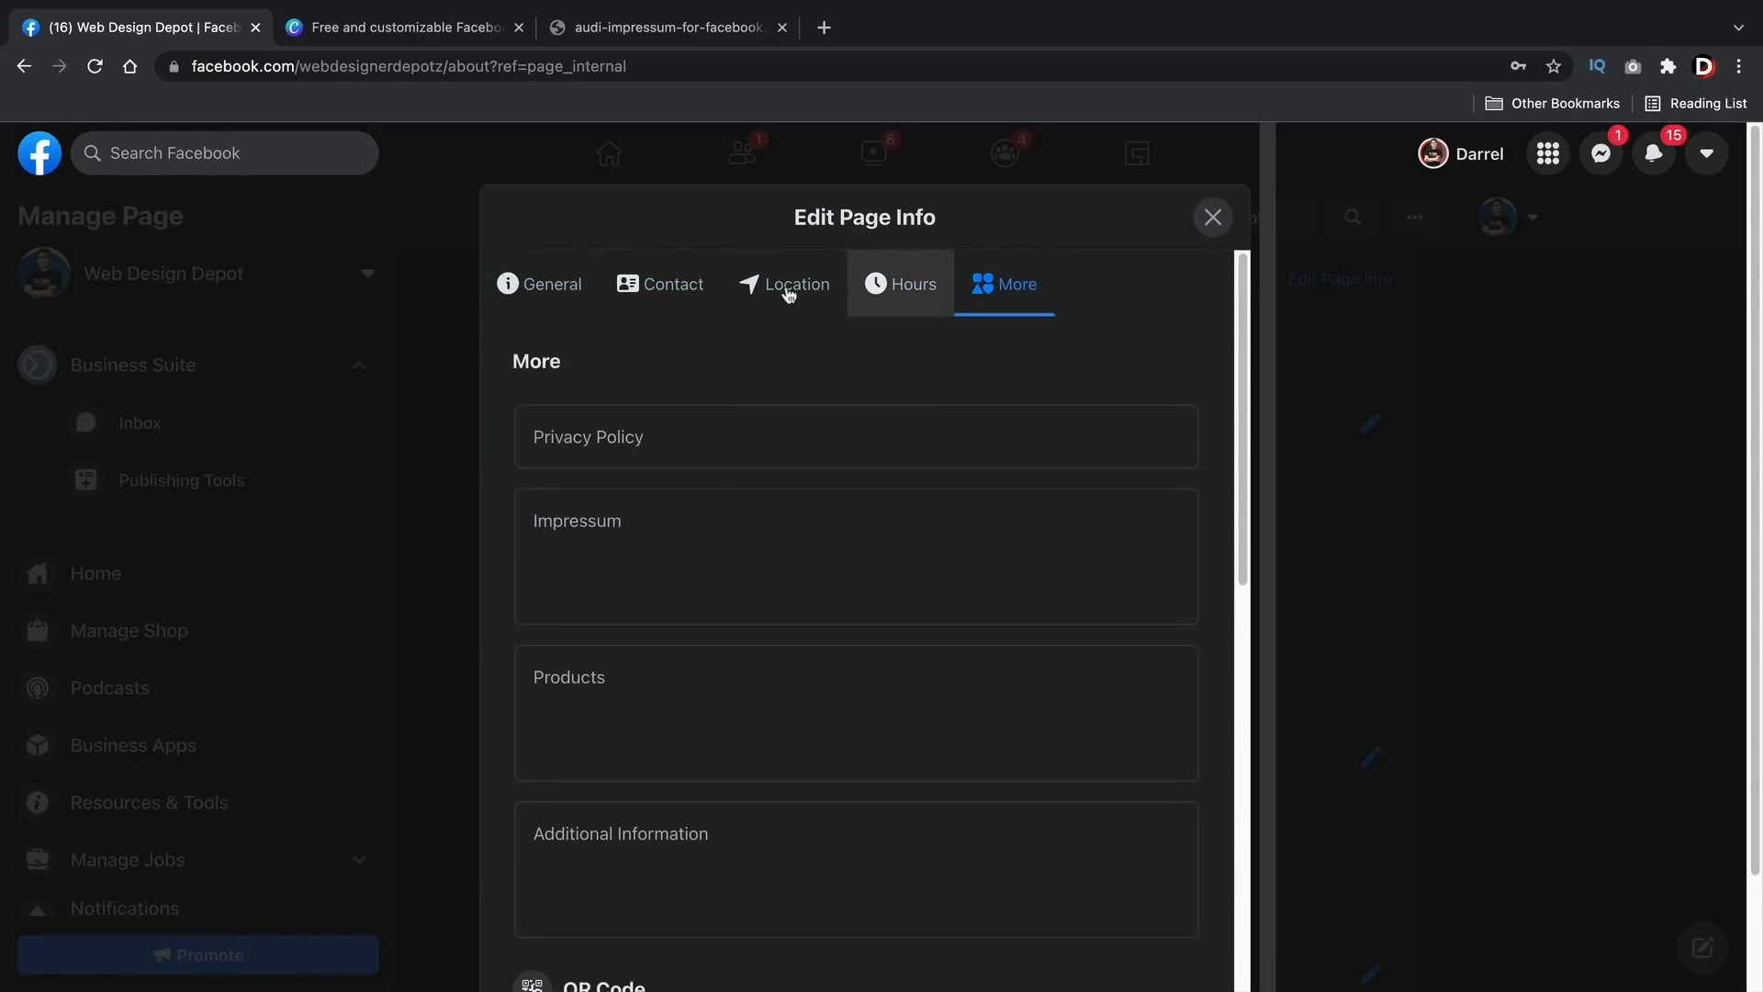
pyautogui.click(650, 286)
pyautogui.click(544, 290)
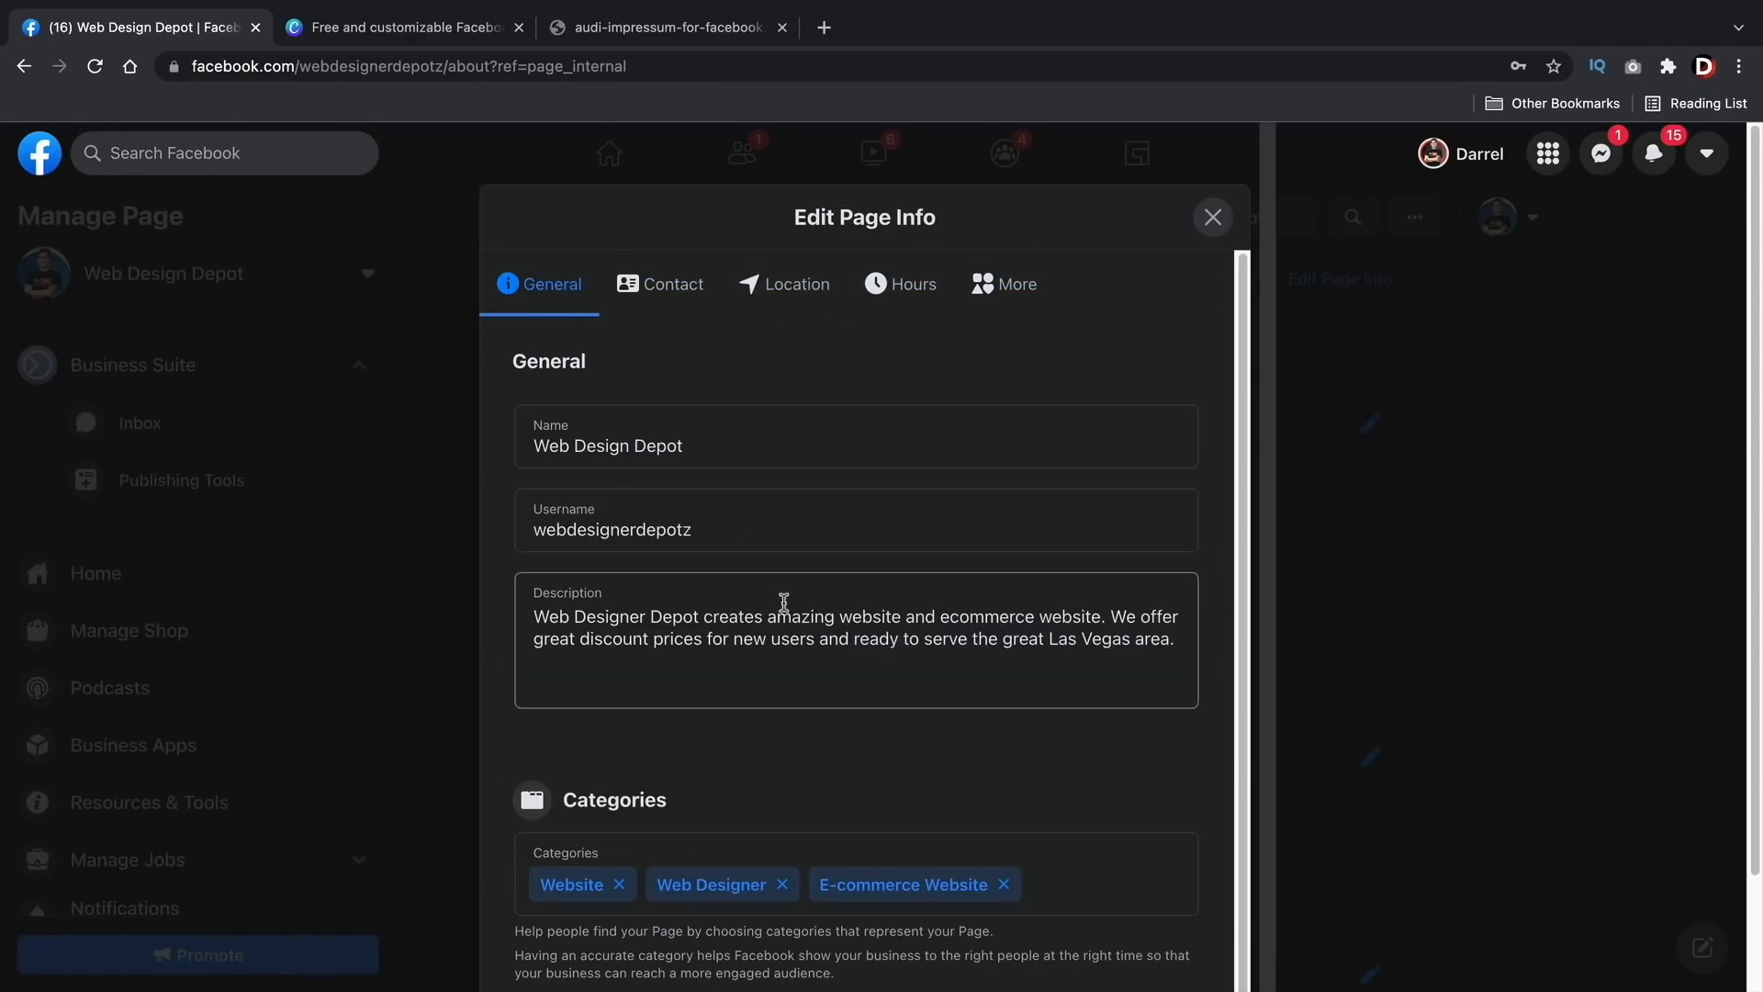
# Step: In the Page's contact info, try the no-email option and mark the Page as having no phone number
pyautogui.click(658, 284)
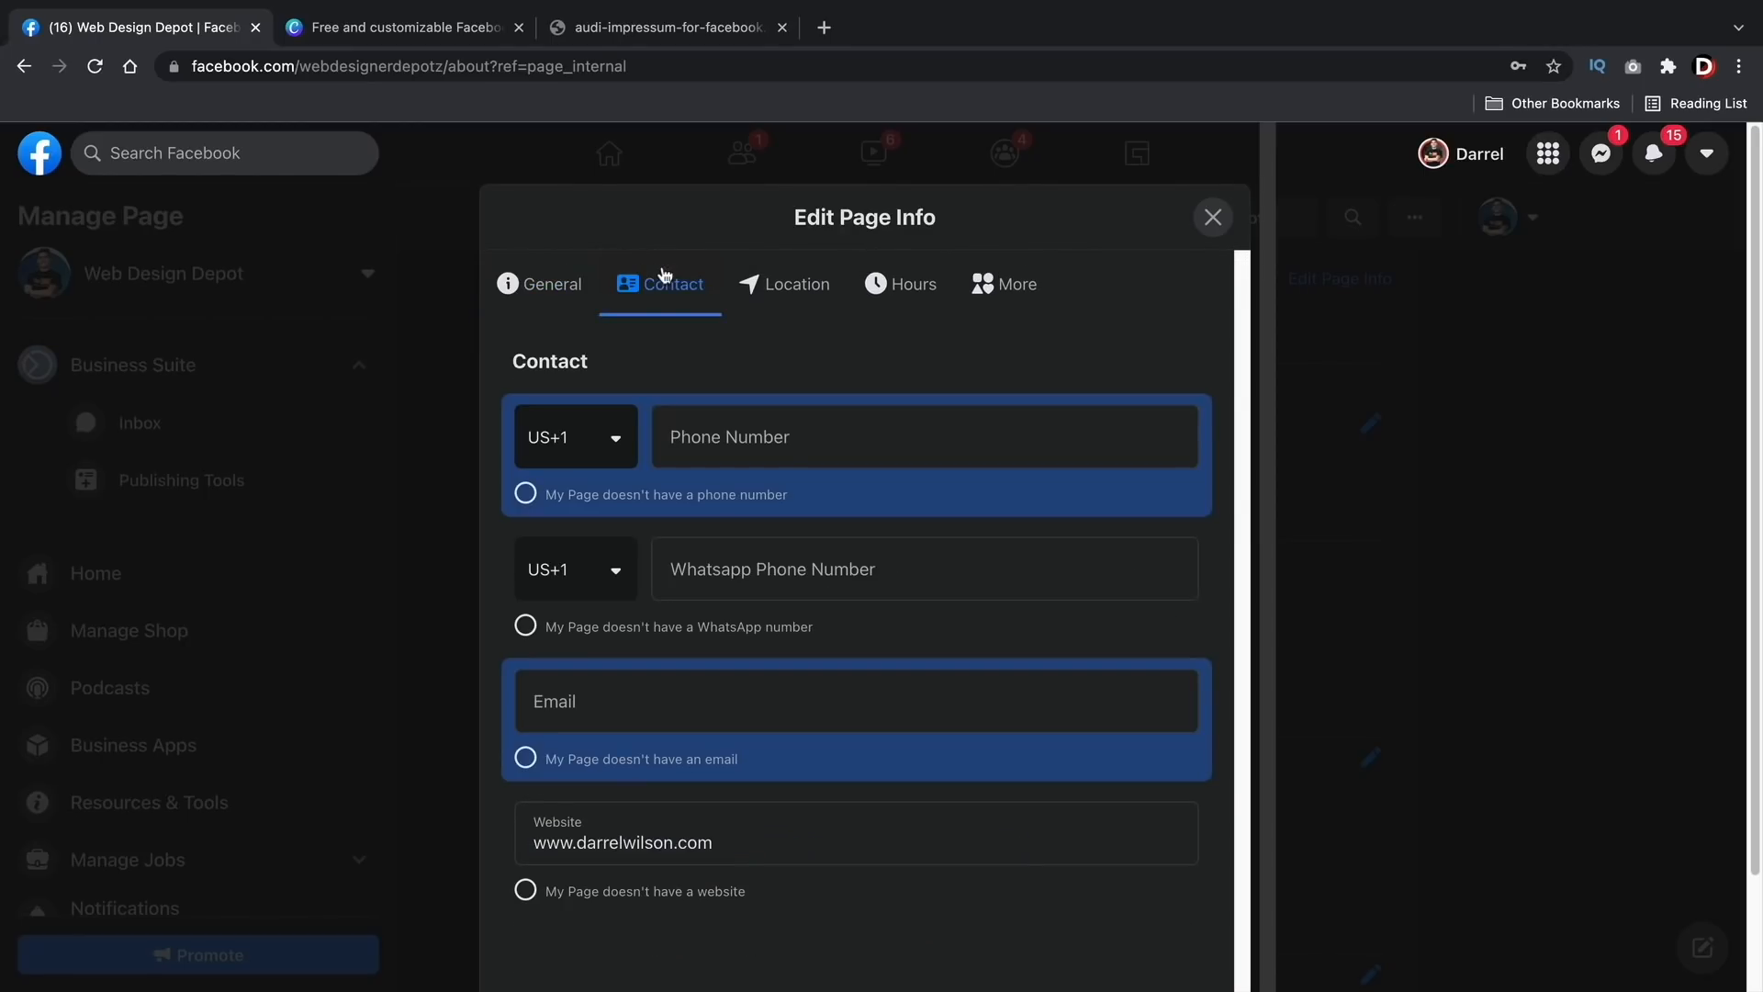
pyautogui.scroll(-2, 774, 475)
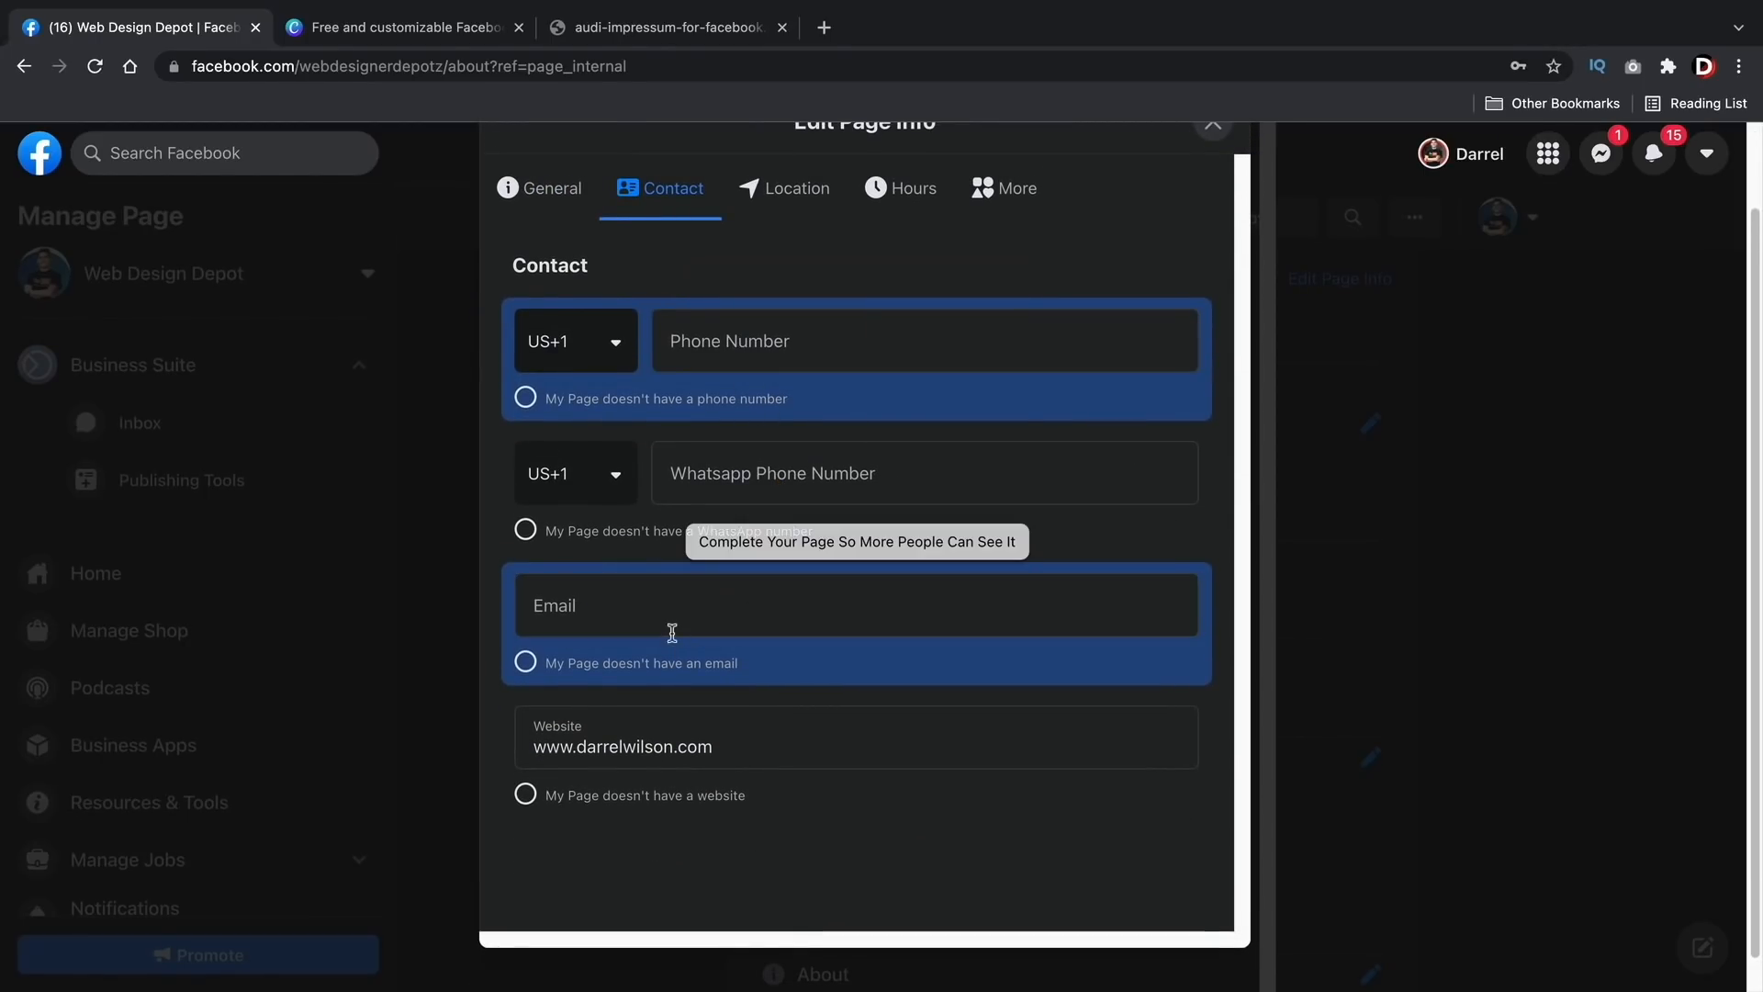
pyautogui.click(649, 749)
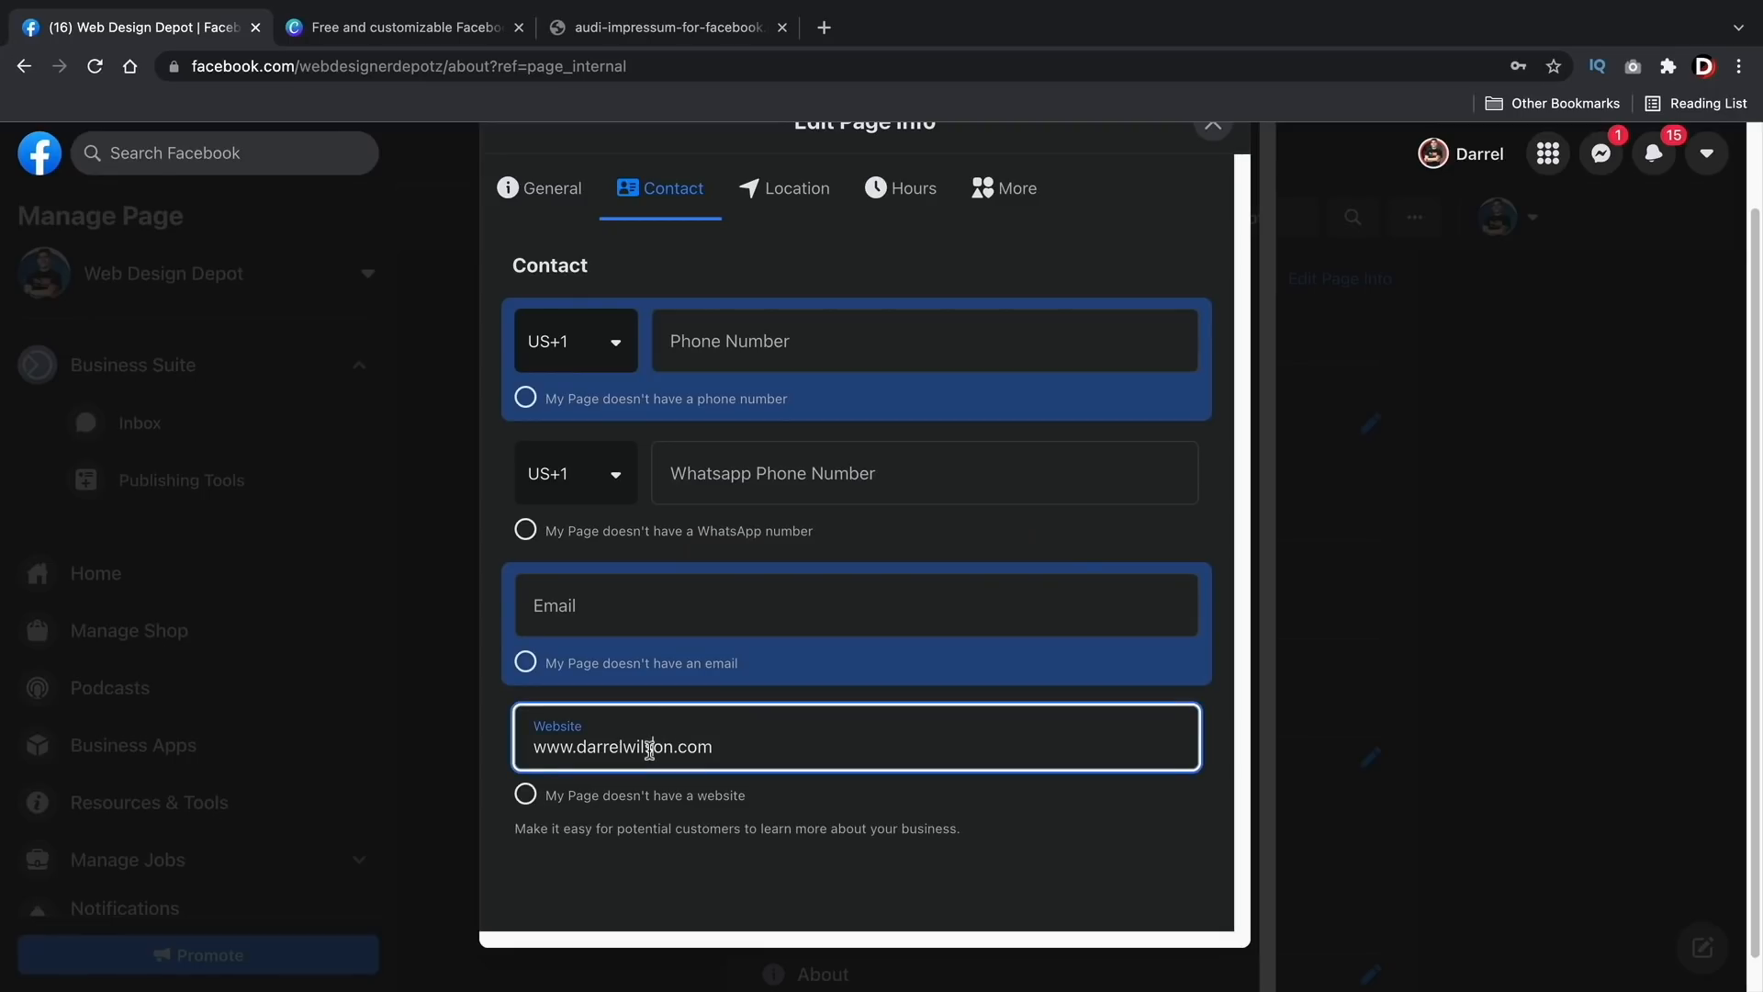
pyautogui.click(526, 662)
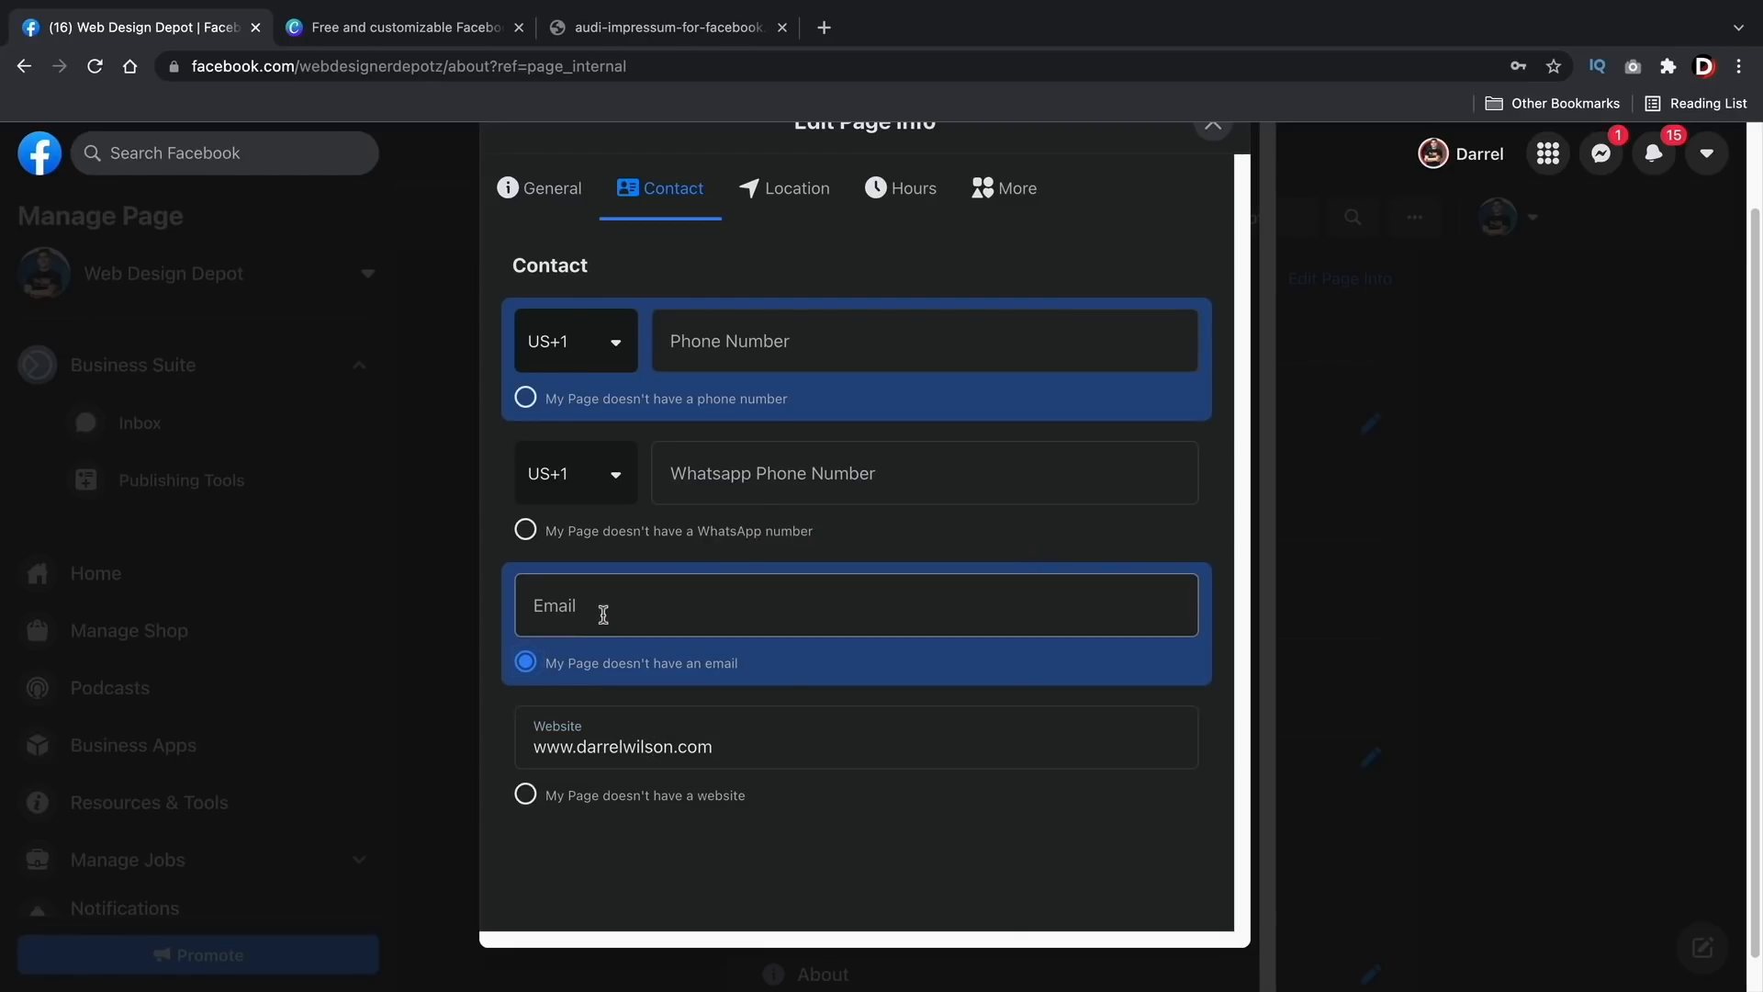
pyautogui.click(693, 607)
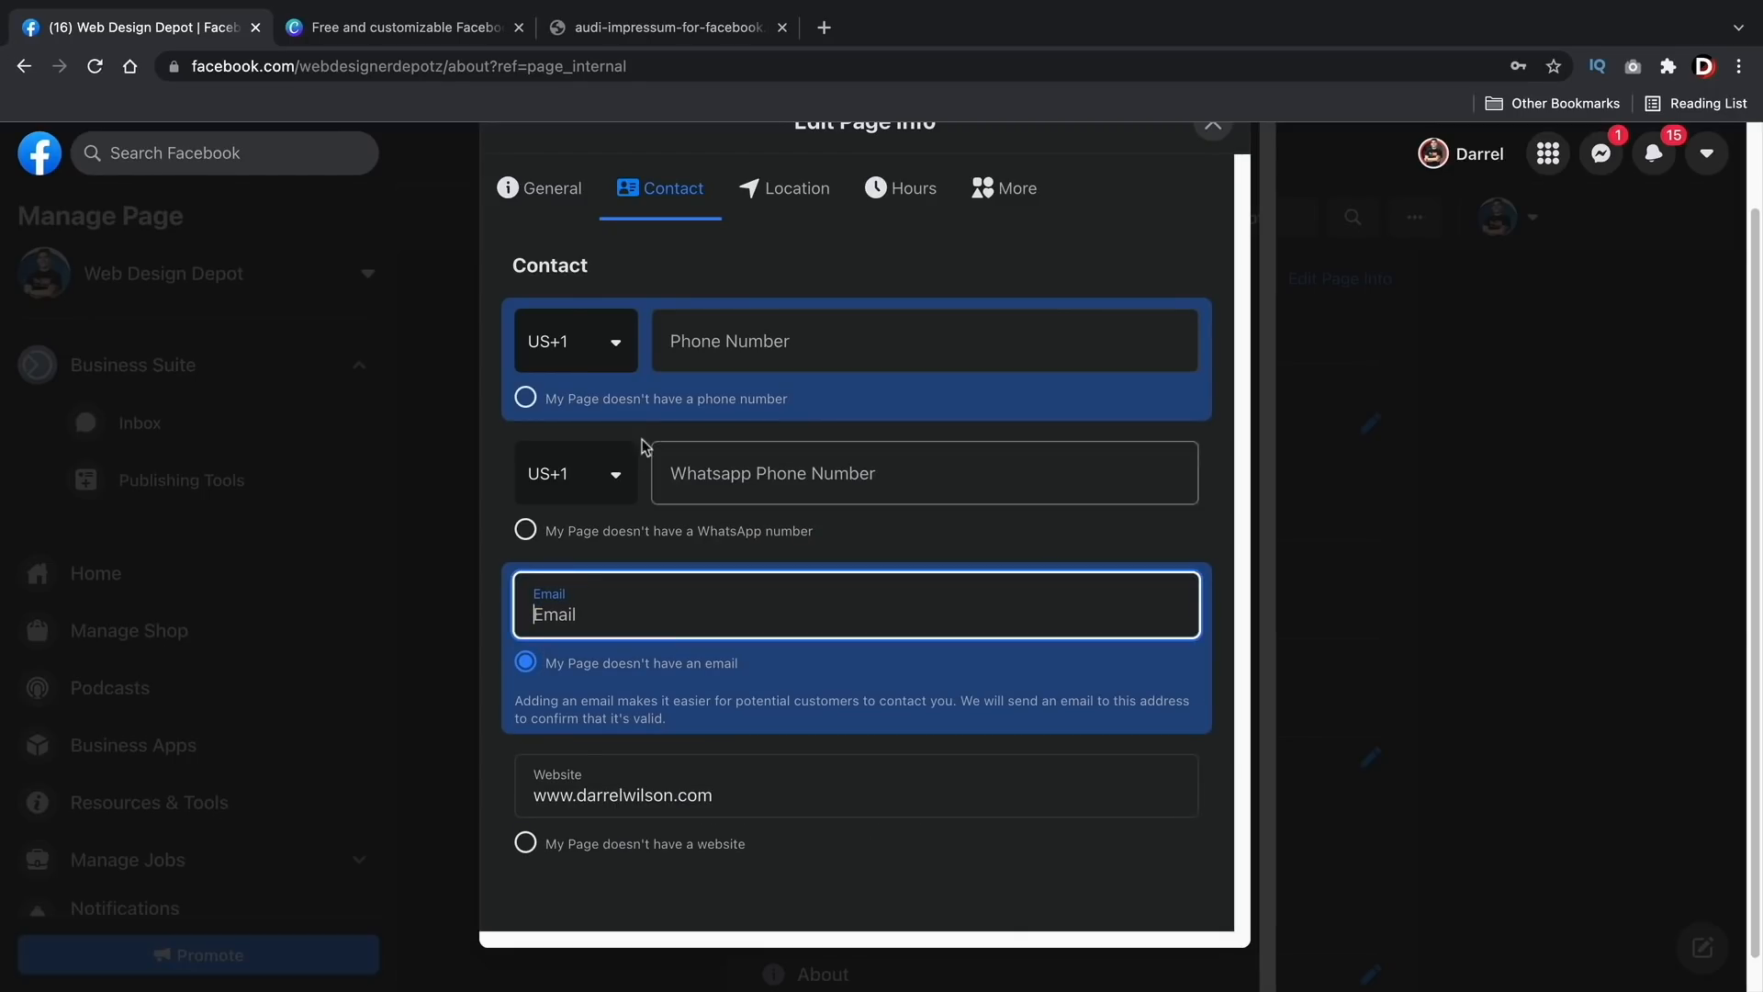
pyautogui.click(526, 397)
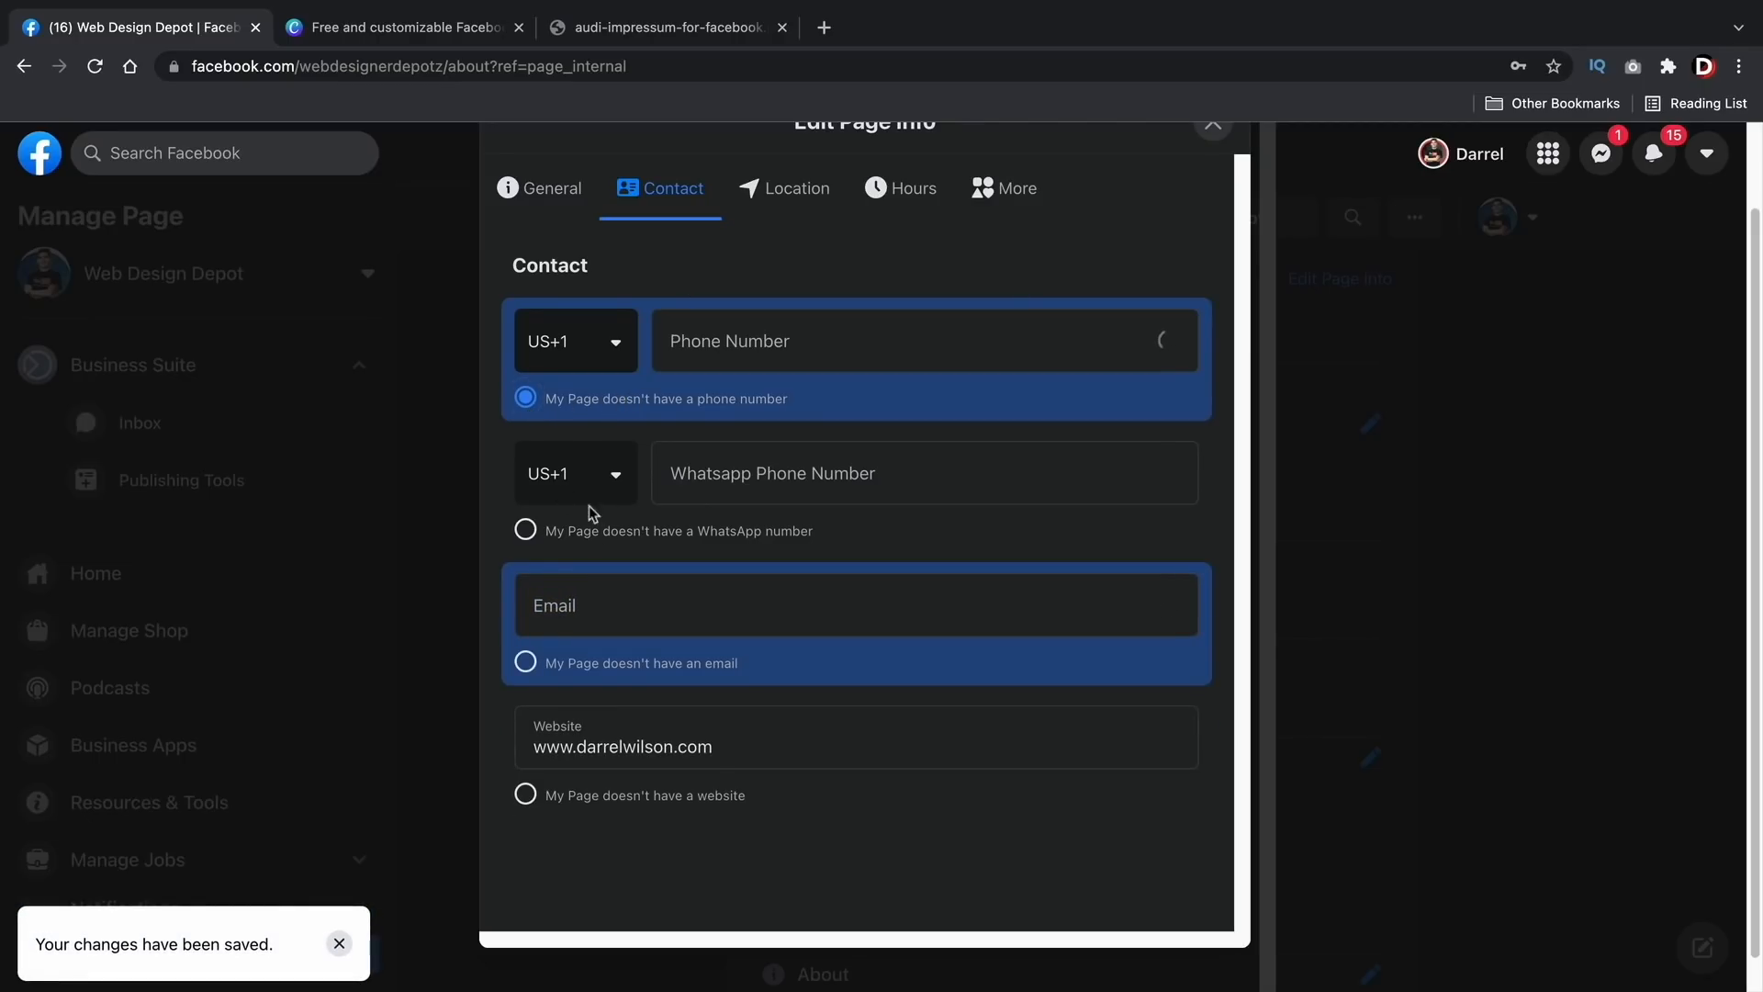
pyautogui.scroll(2, 780, 500)
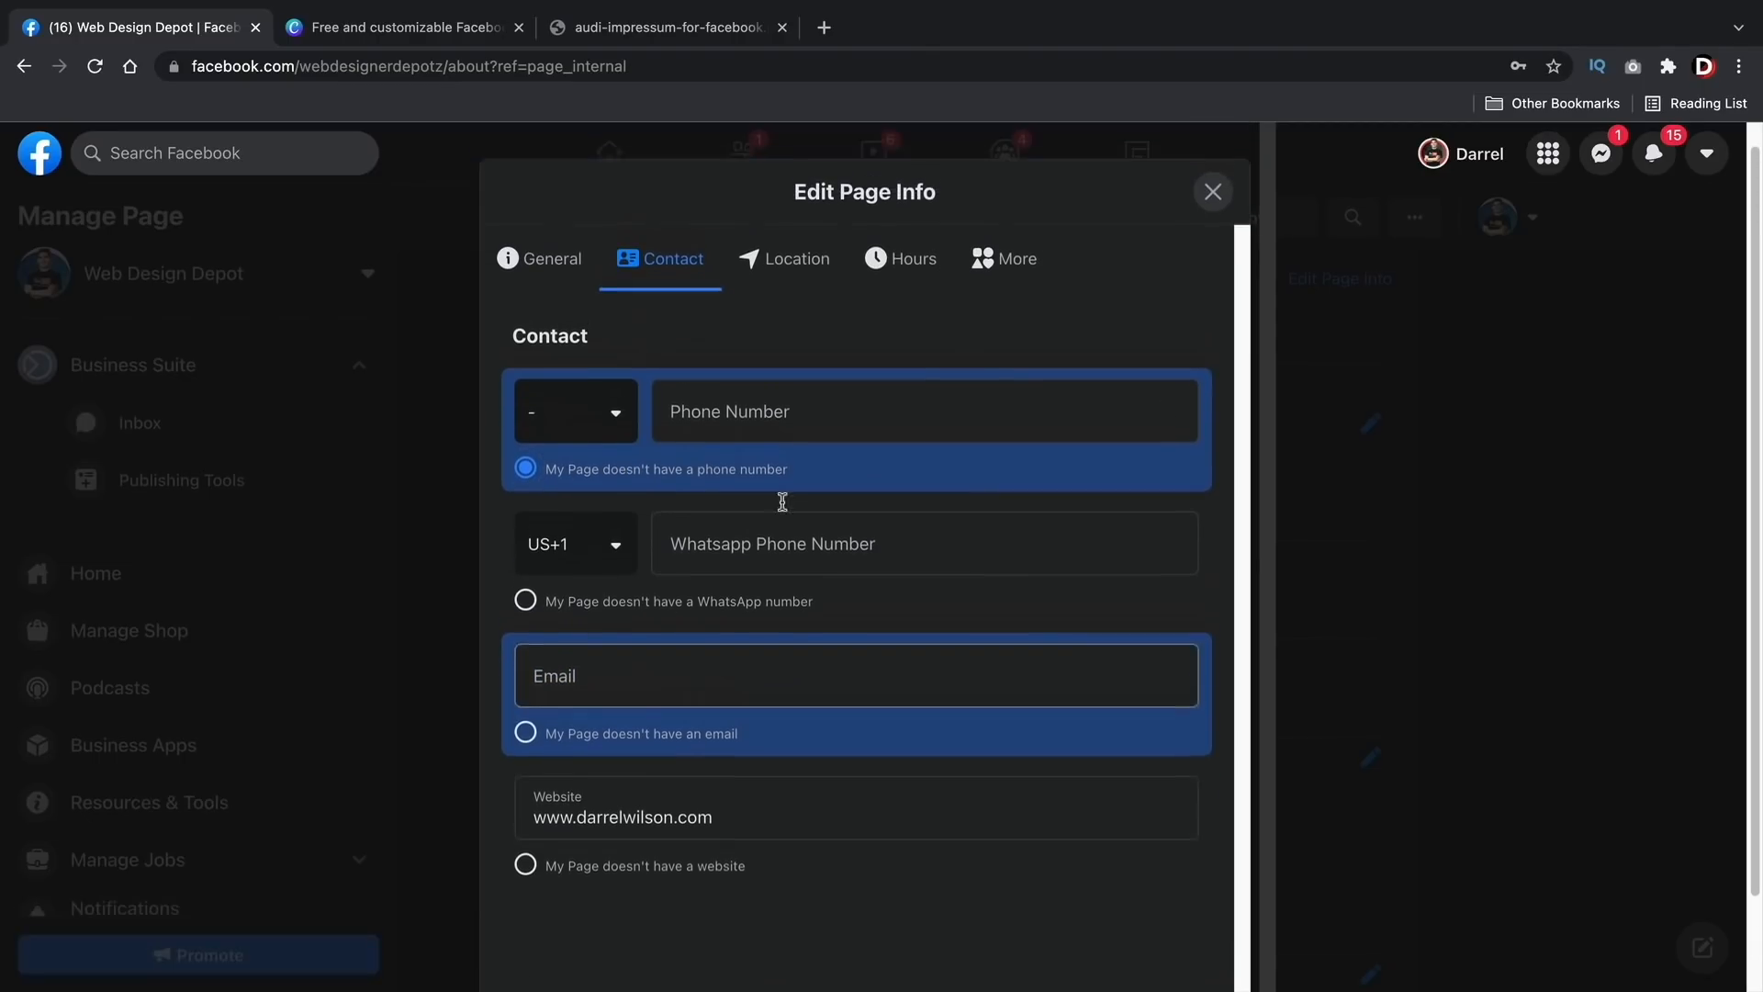
# Step: Review the Page's Location section, including the address, map, no-location option, street-address visibility and service area
pyautogui.click(795, 286)
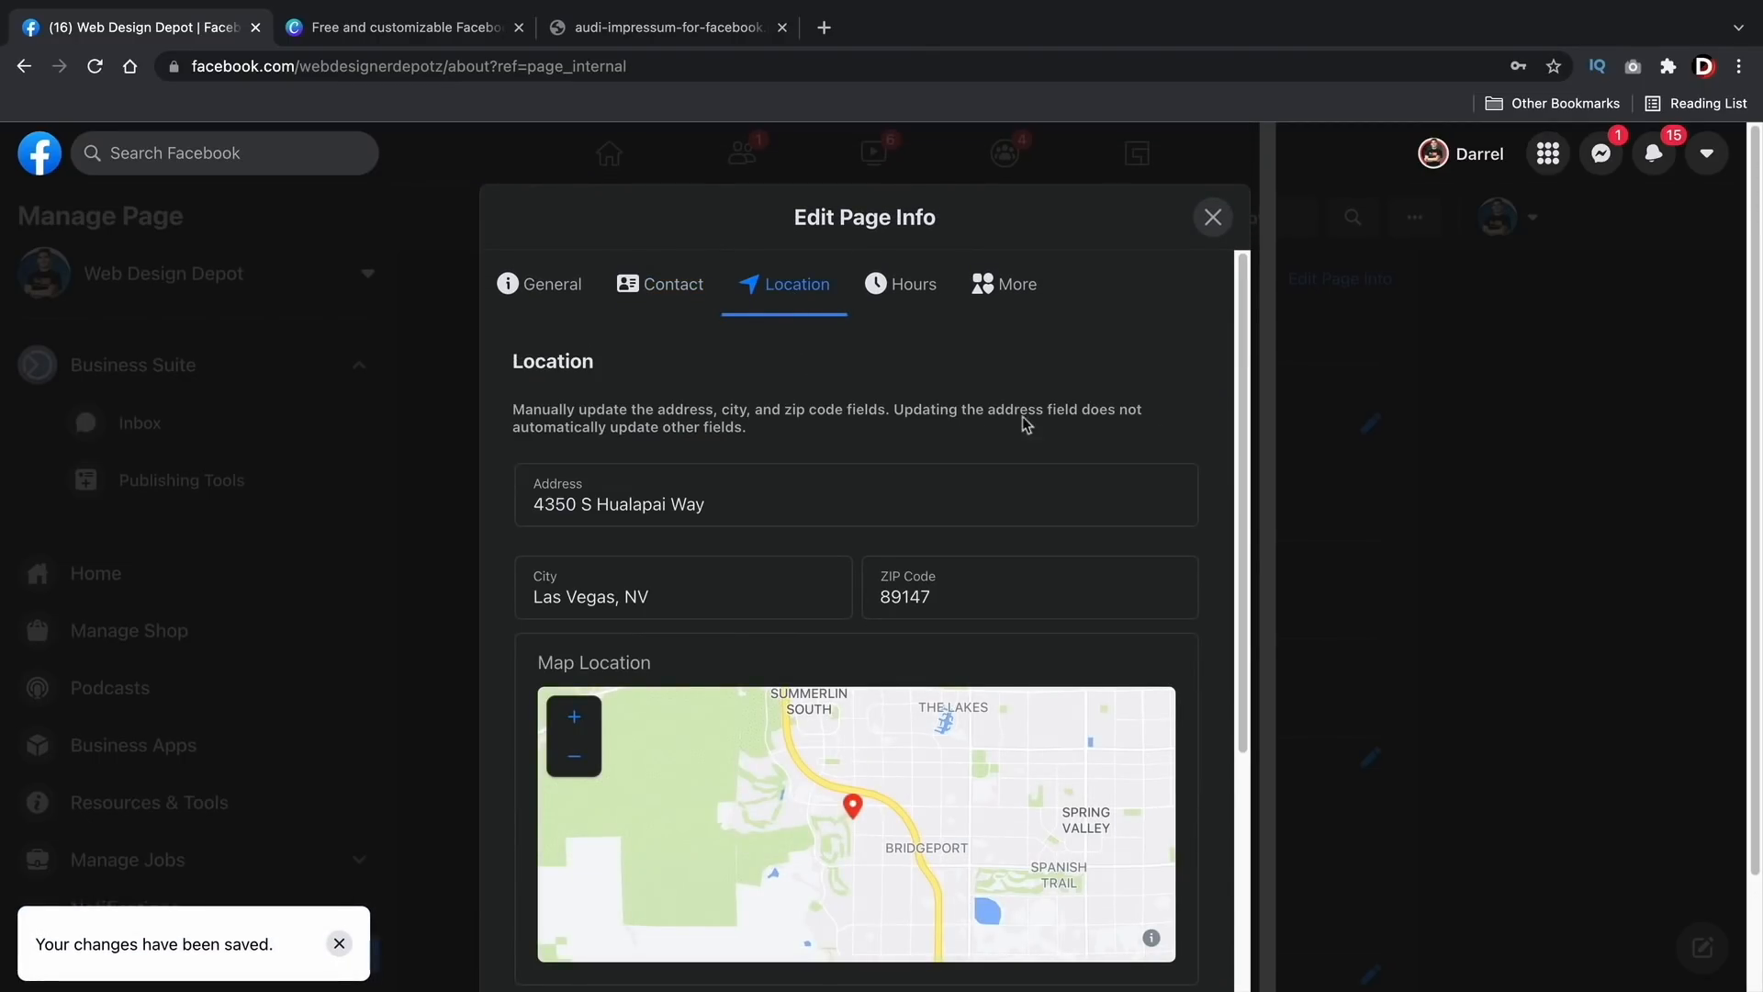
pyautogui.scroll(-4, 1148, 437)
pyautogui.scroll(-1, 1154, 640)
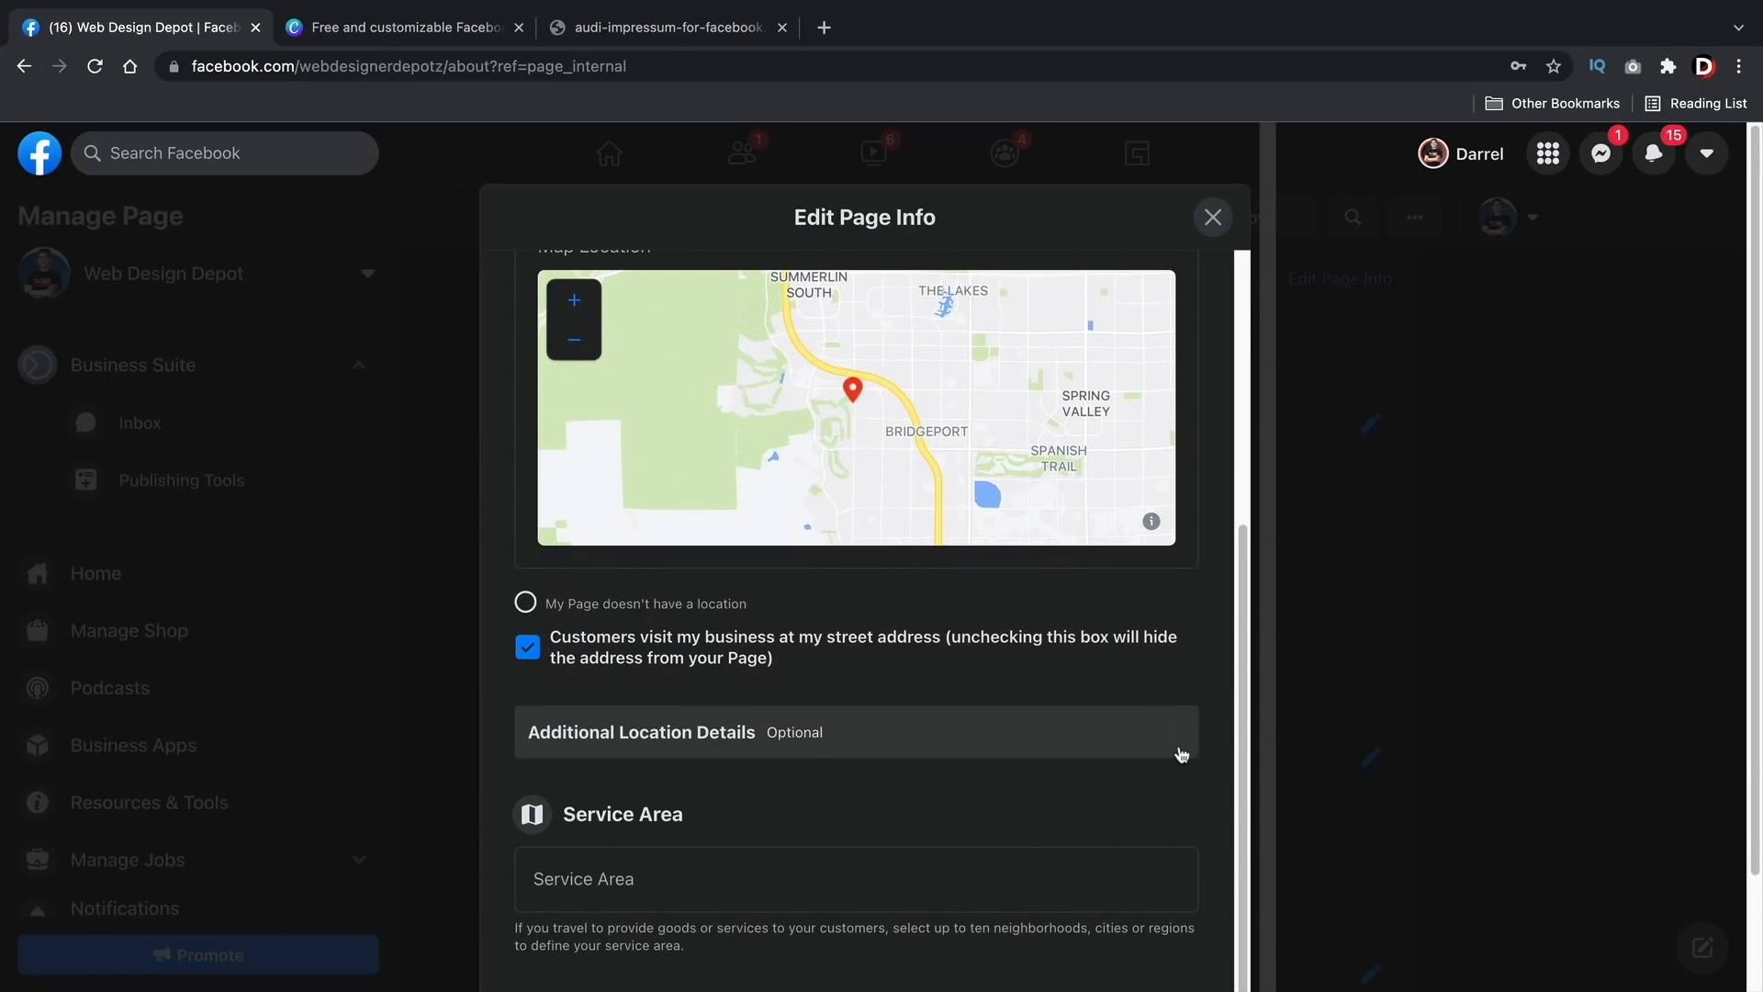
pyautogui.scroll(1, 1180, 755)
pyautogui.scroll(1, 1180, 782)
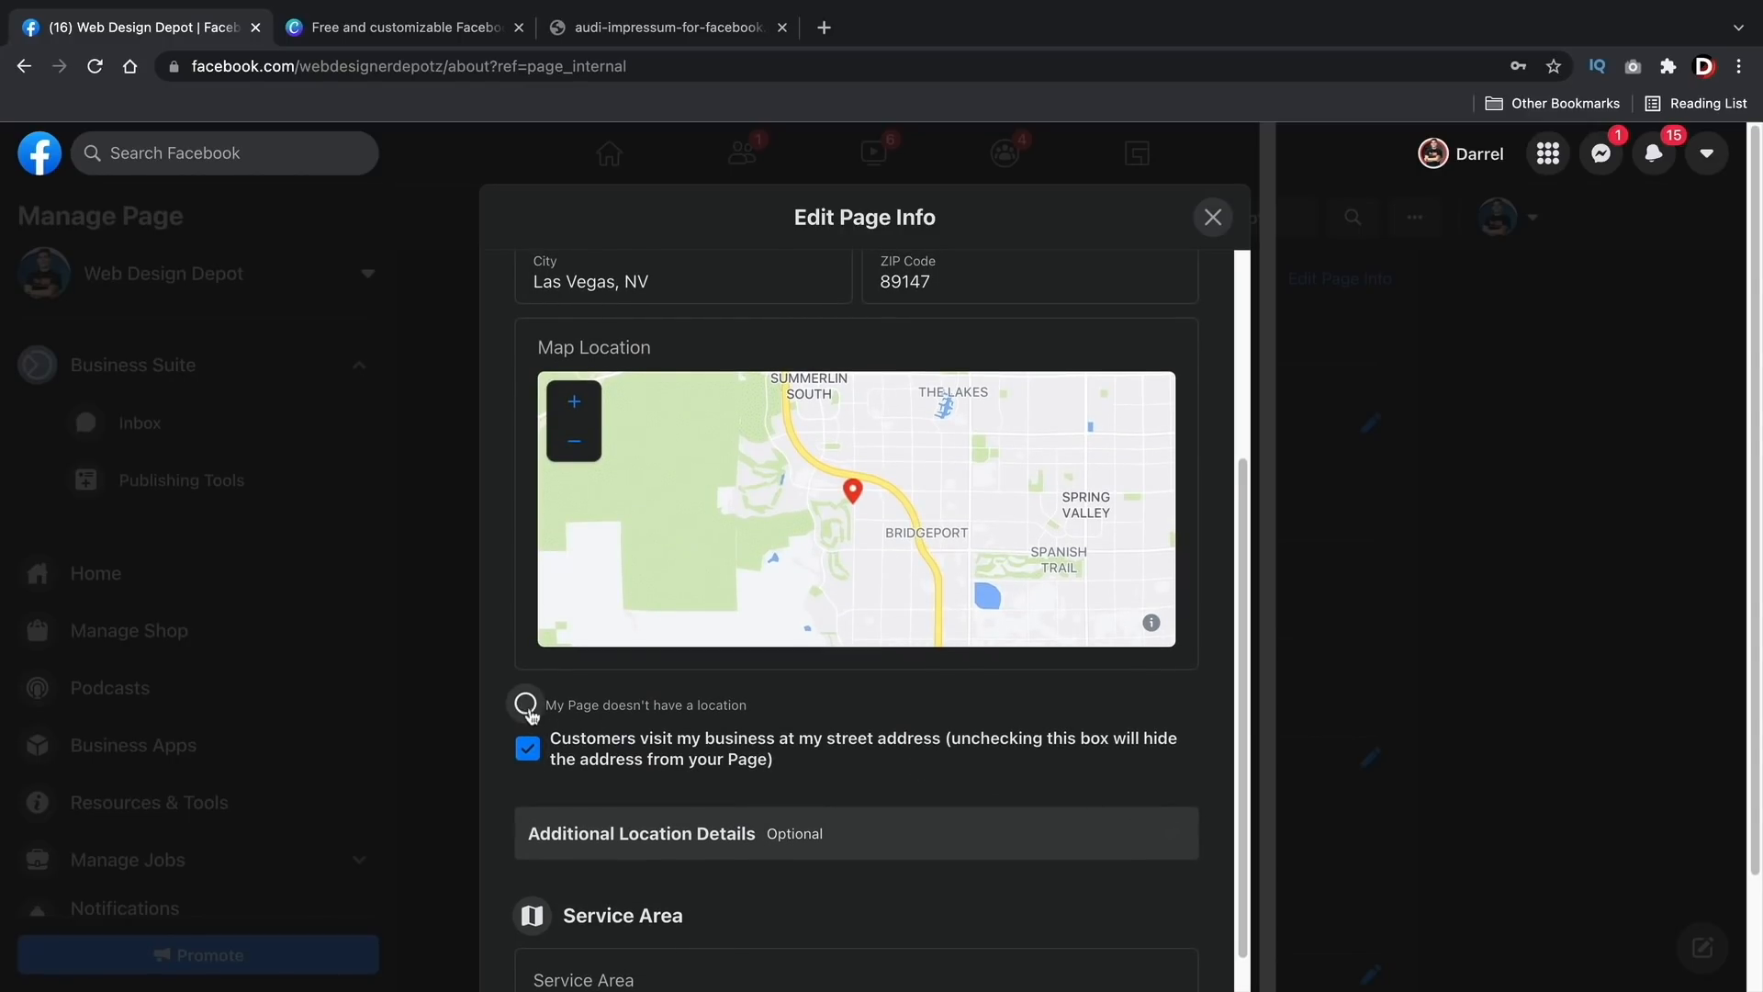
pyautogui.scroll(4, 502, 634)
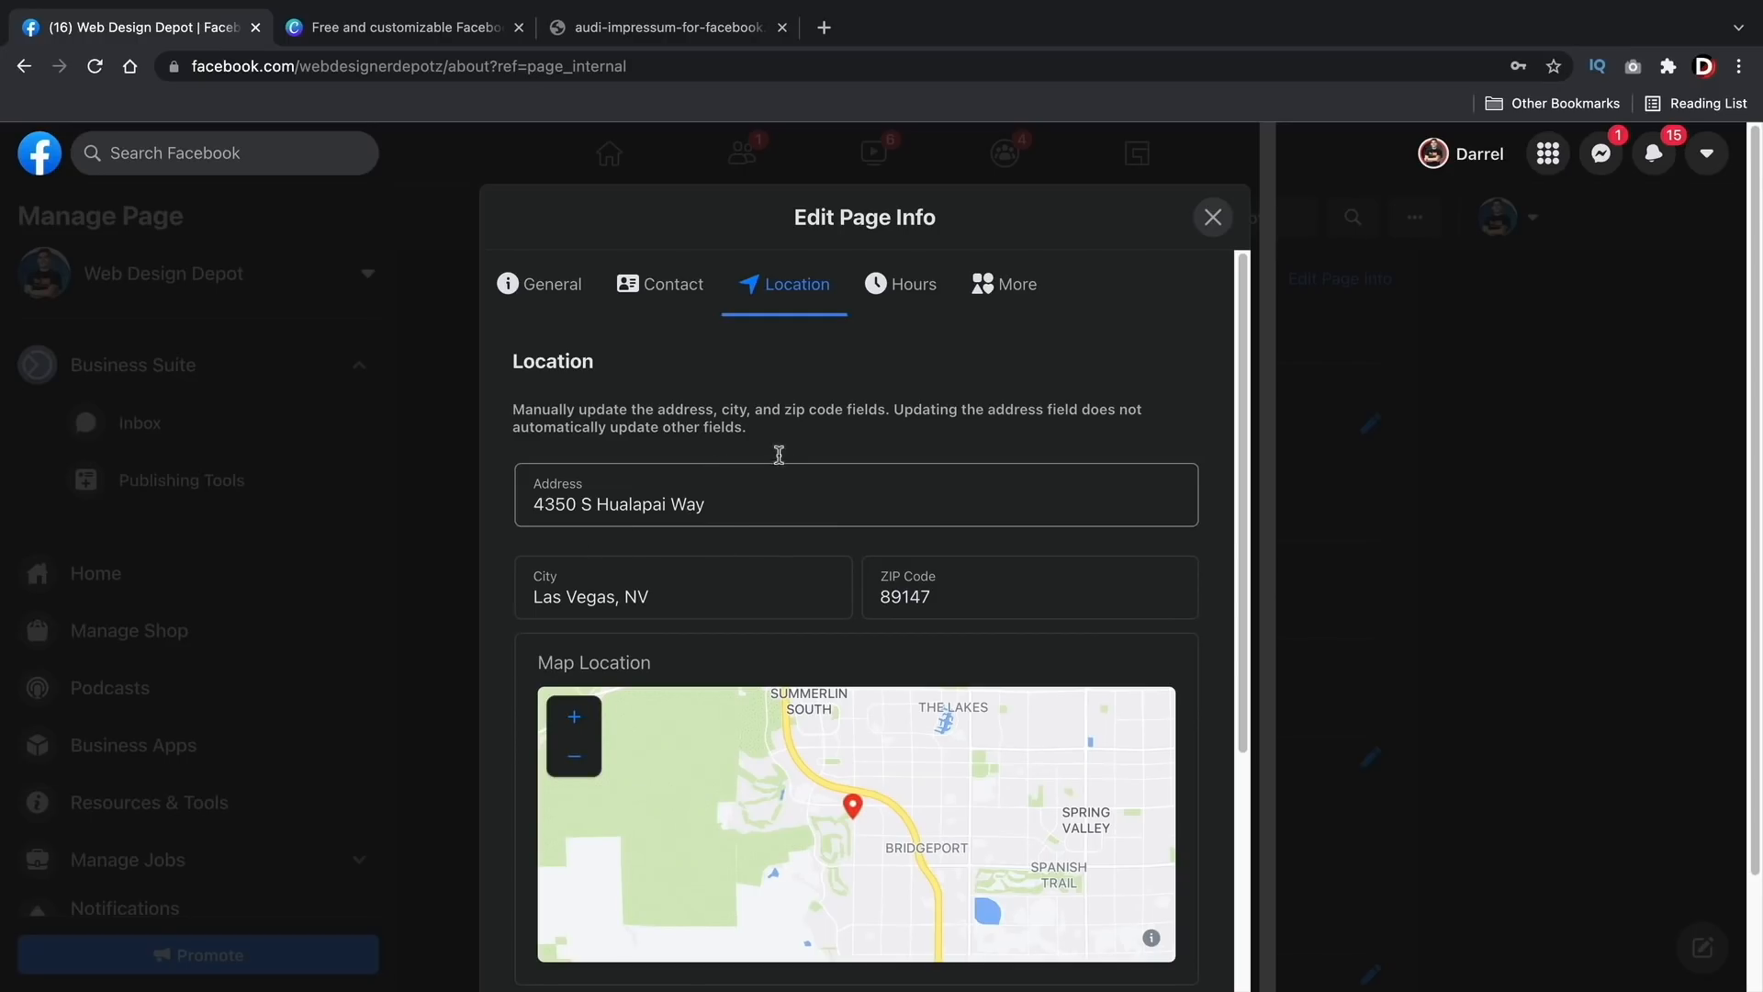
# Step: In the Page's Hours section, try Open on Selected Hours and look at the opening time choices for Monday
pyautogui.click(924, 290)
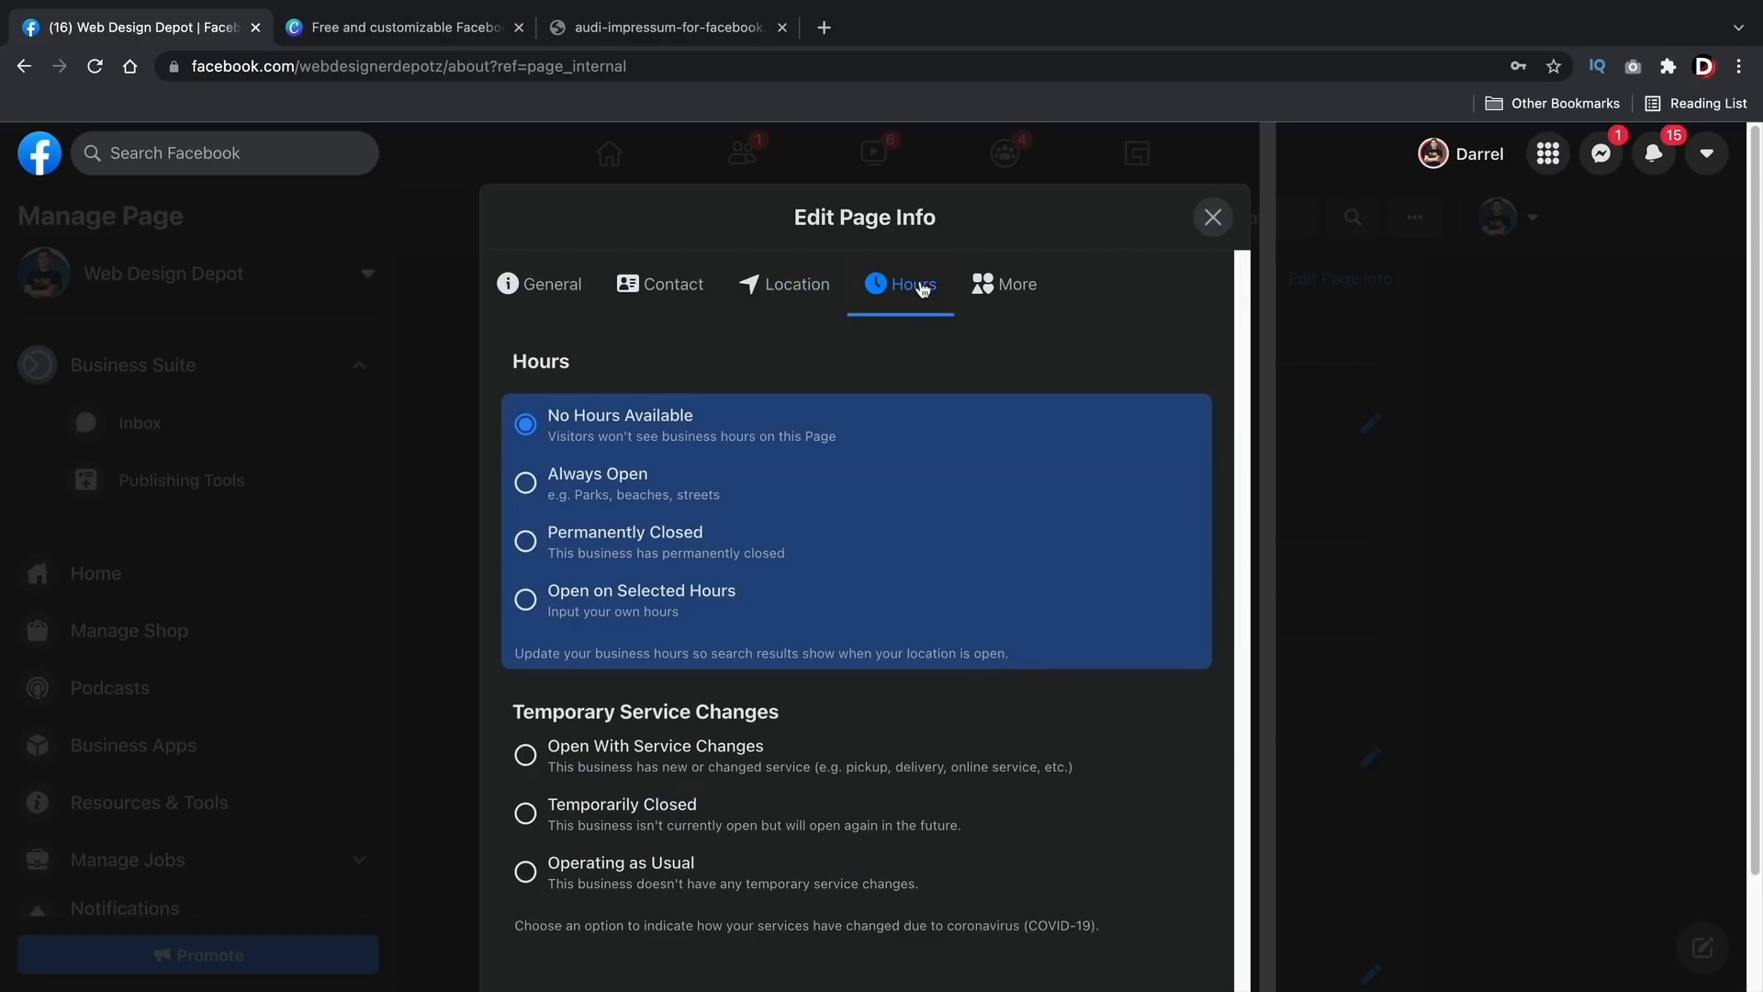
pyautogui.click(597, 474)
pyautogui.click(528, 599)
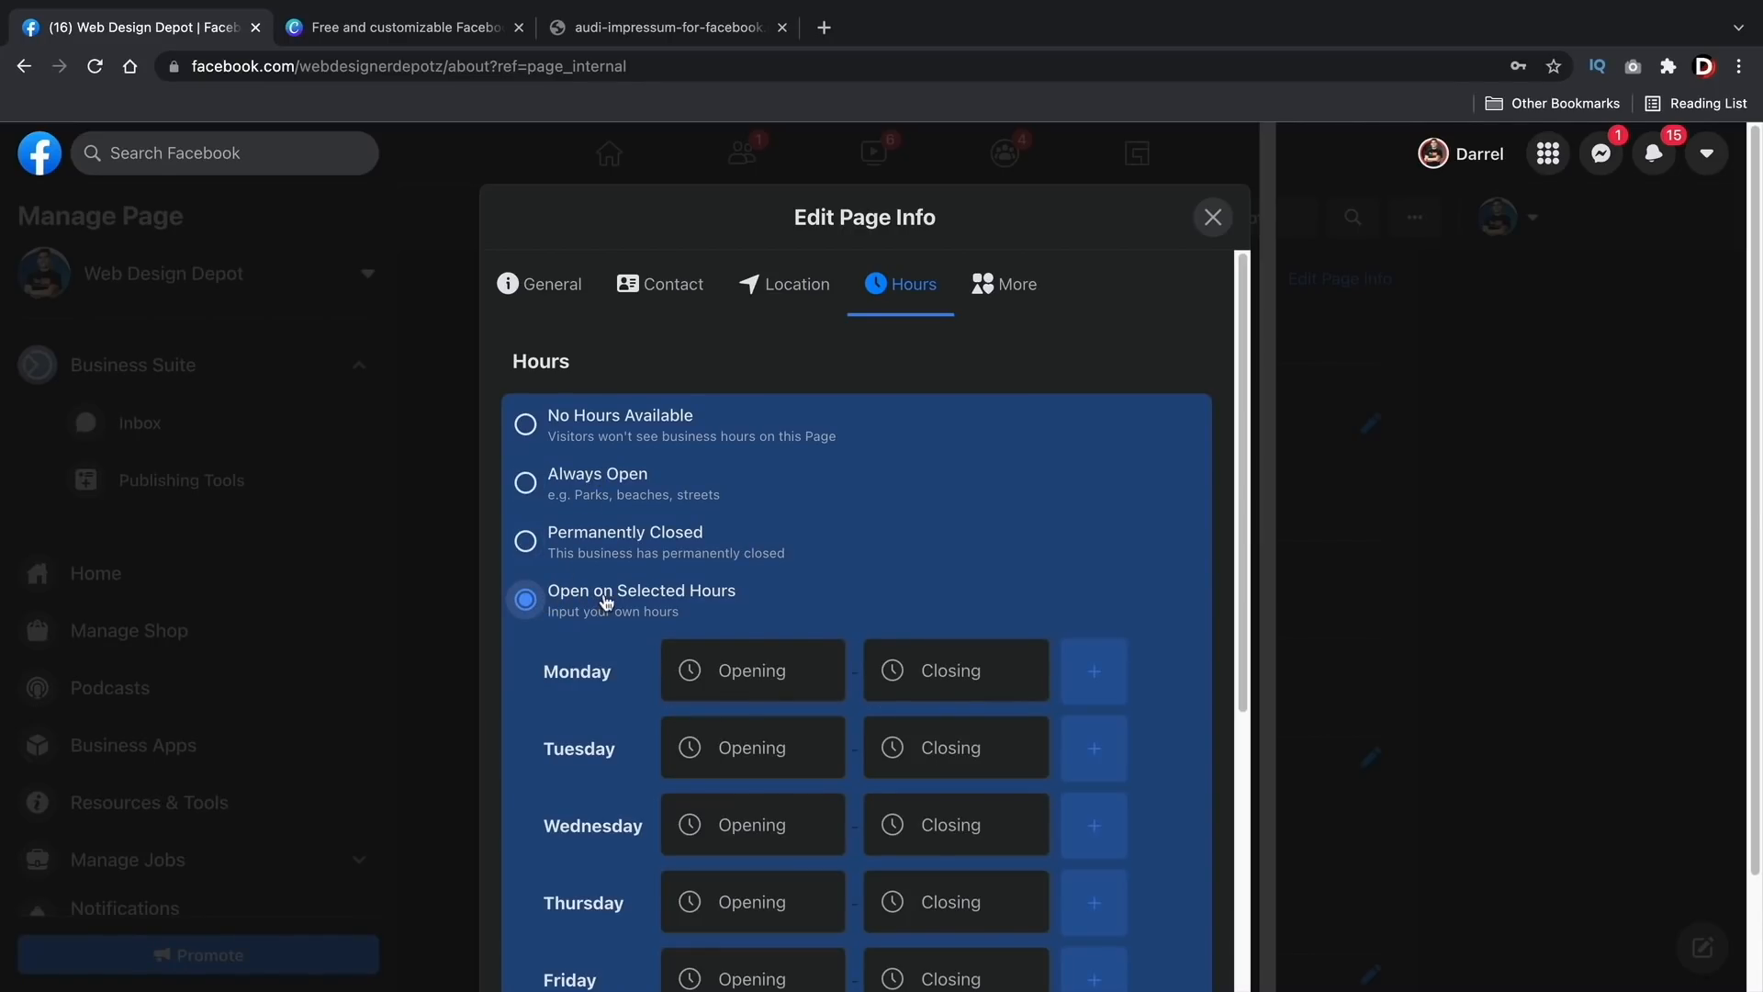
pyautogui.scroll(-2, 602, 600)
pyautogui.scroll(-2, 642, 575)
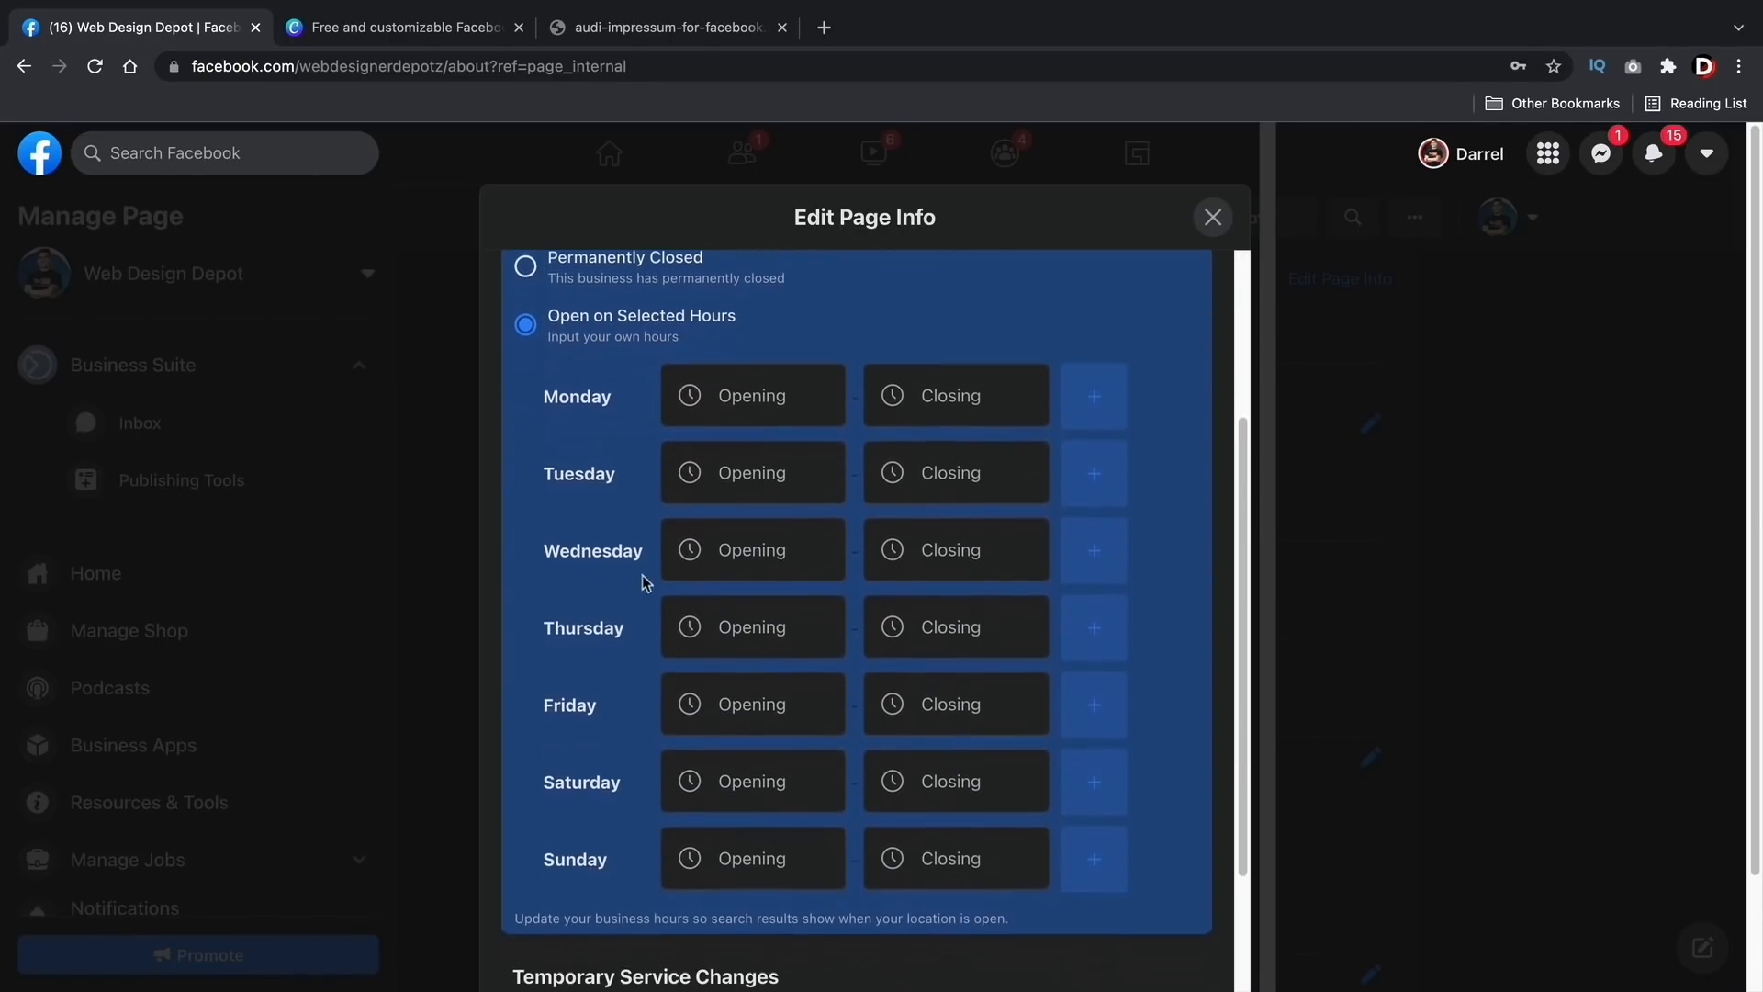
pyautogui.click(769, 397)
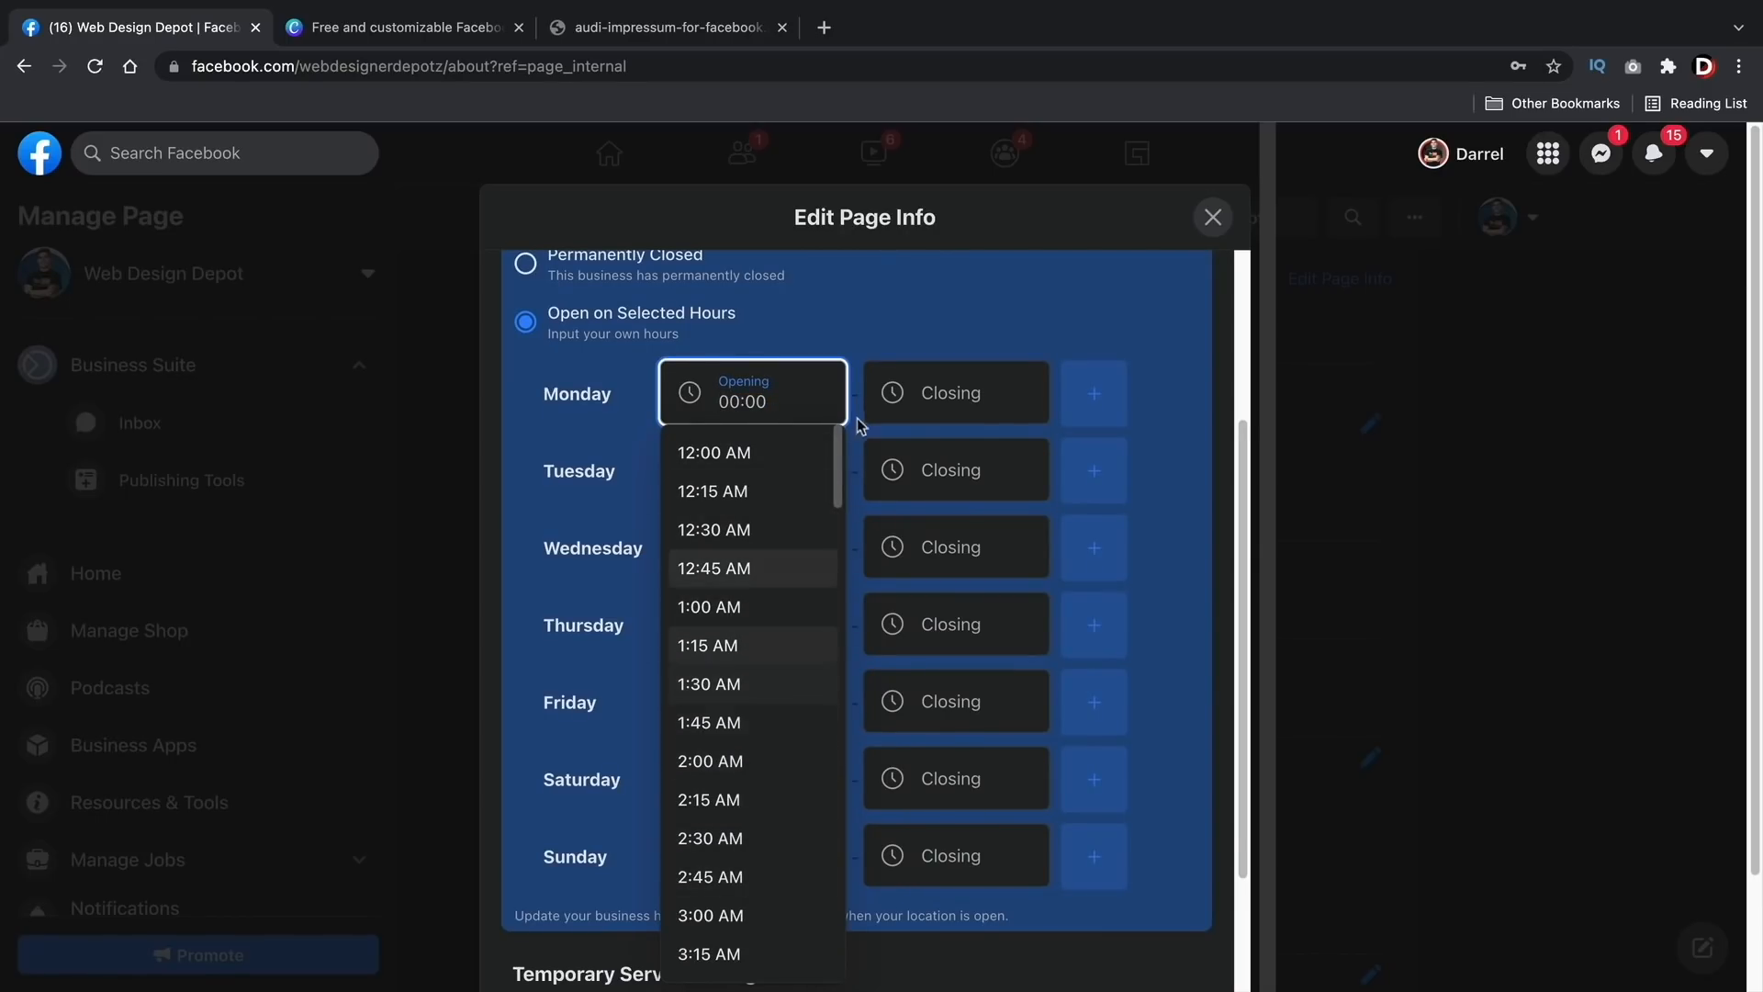
pyautogui.click(858, 323)
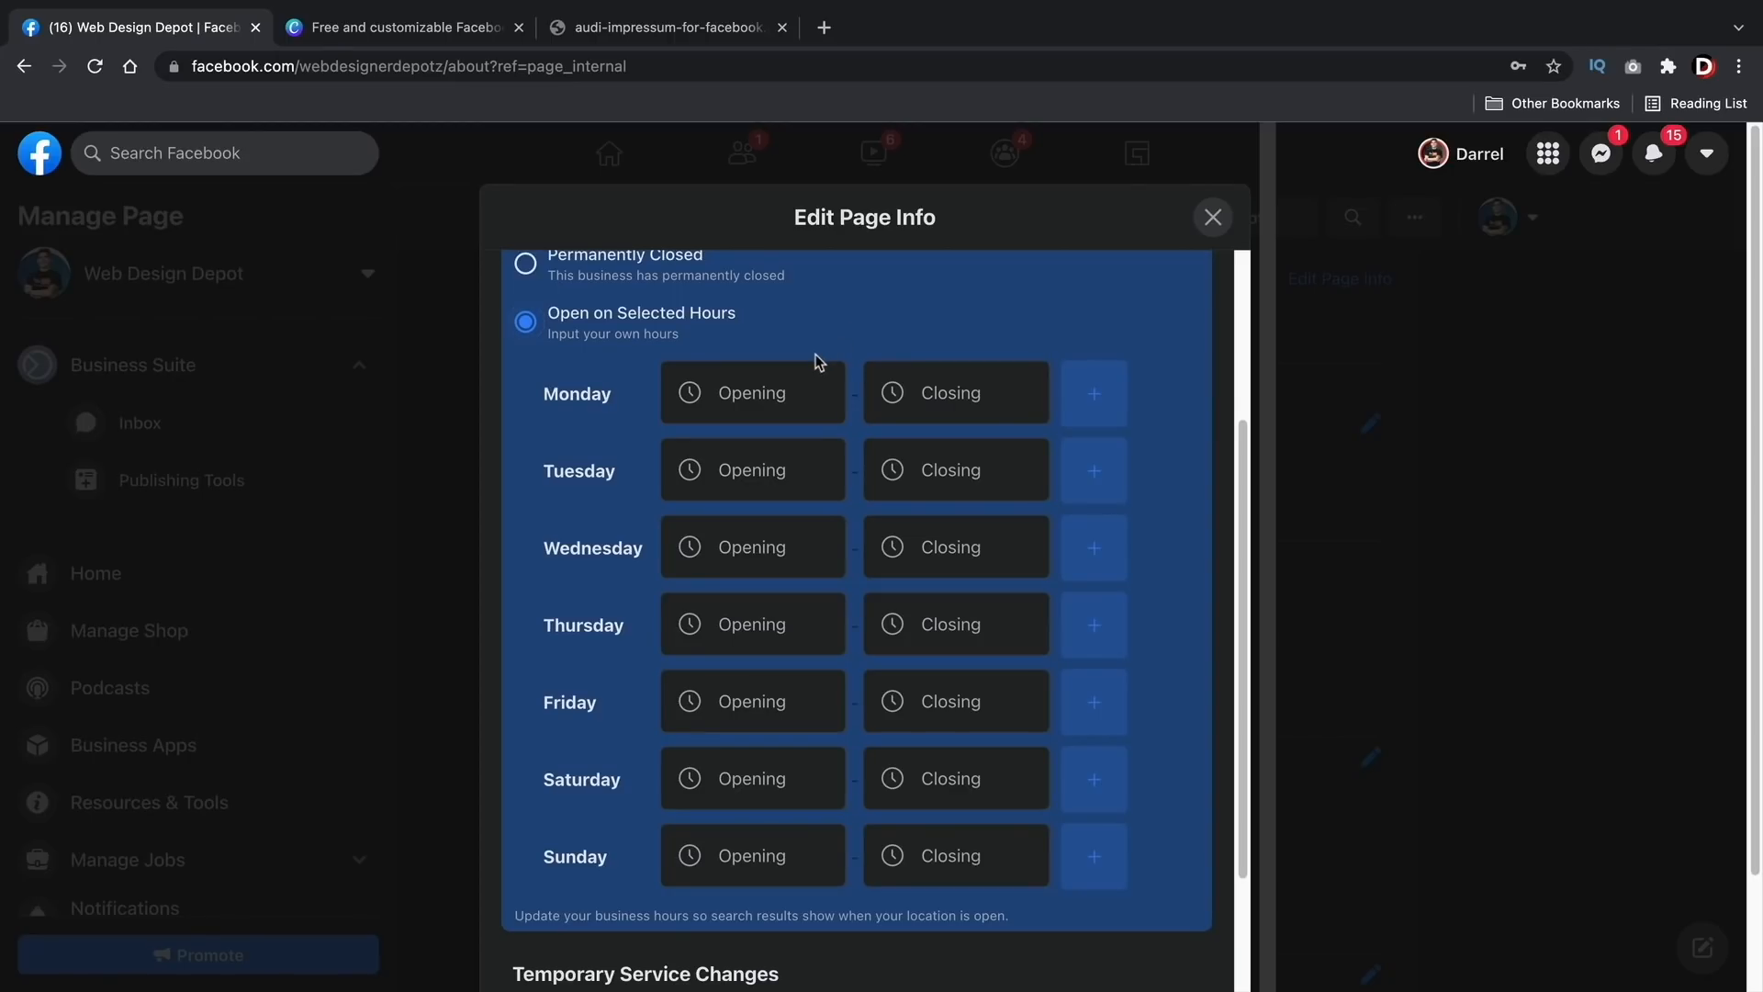
pyautogui.scroll(3, 588, 595)
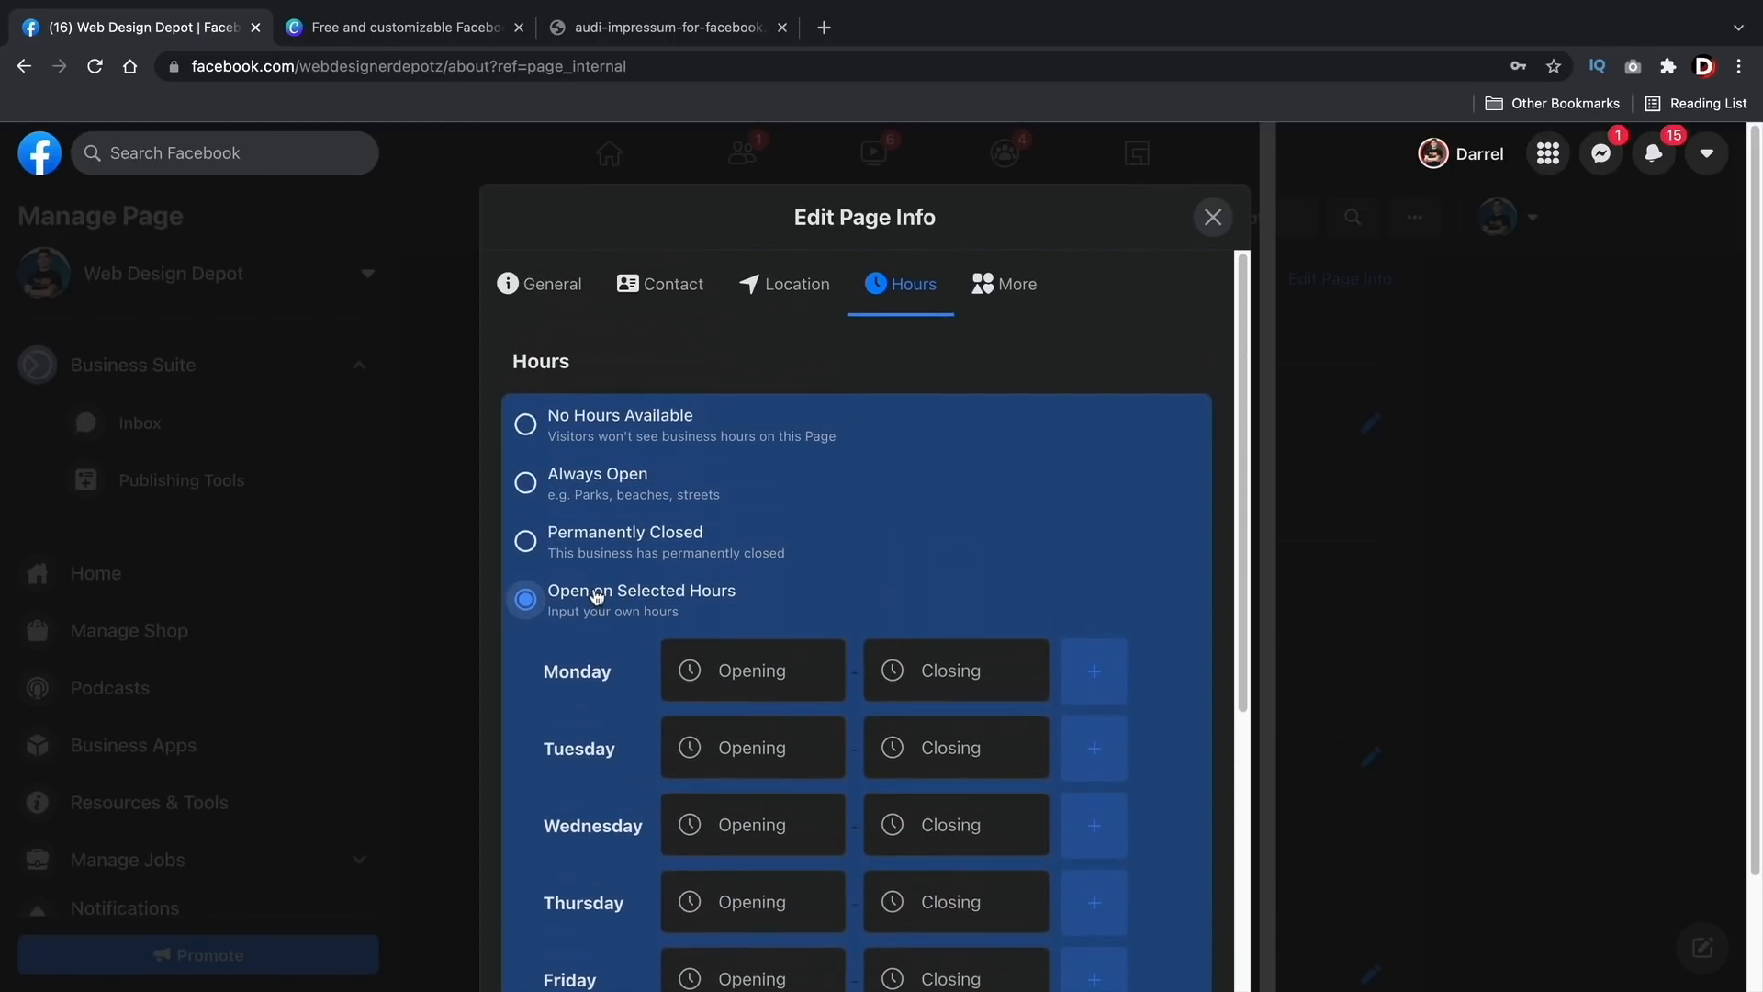
# Step: Set the Page's hours to Always Open and check the Temporary Service Changes options
pyautogui.click(551, 485)
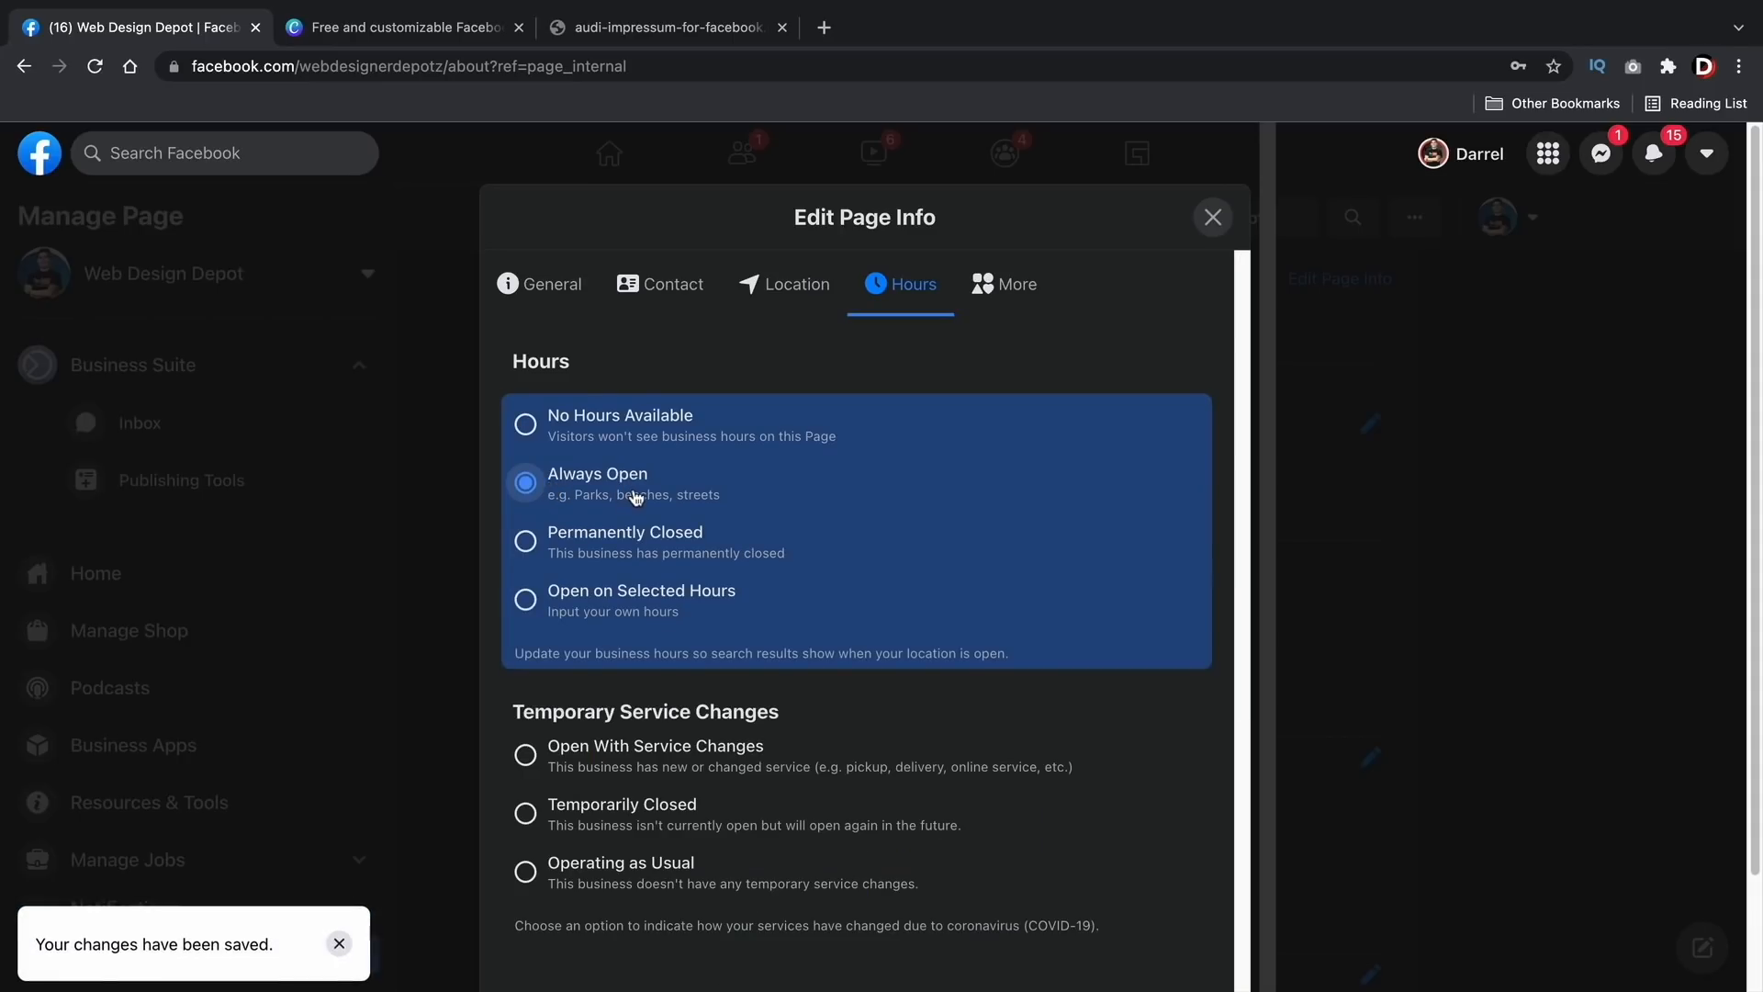
pyautogui.scroll(-2, 812, 564)
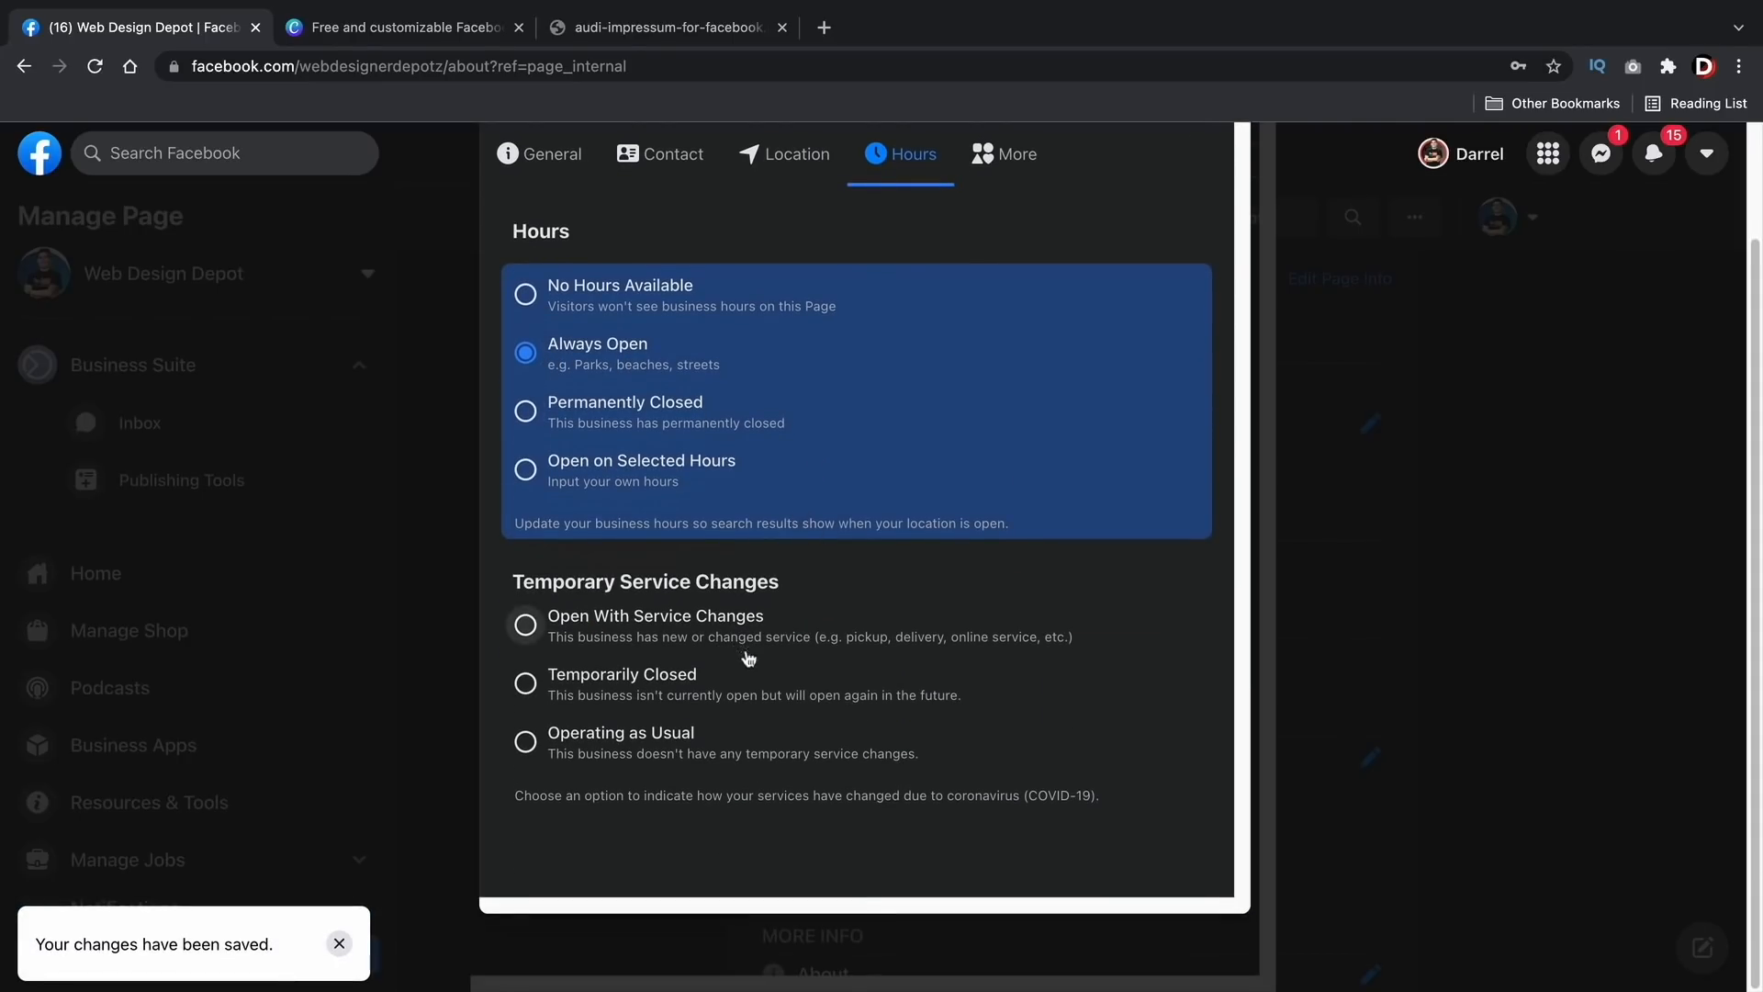
pyautogui.scroll(1, 748, 657)
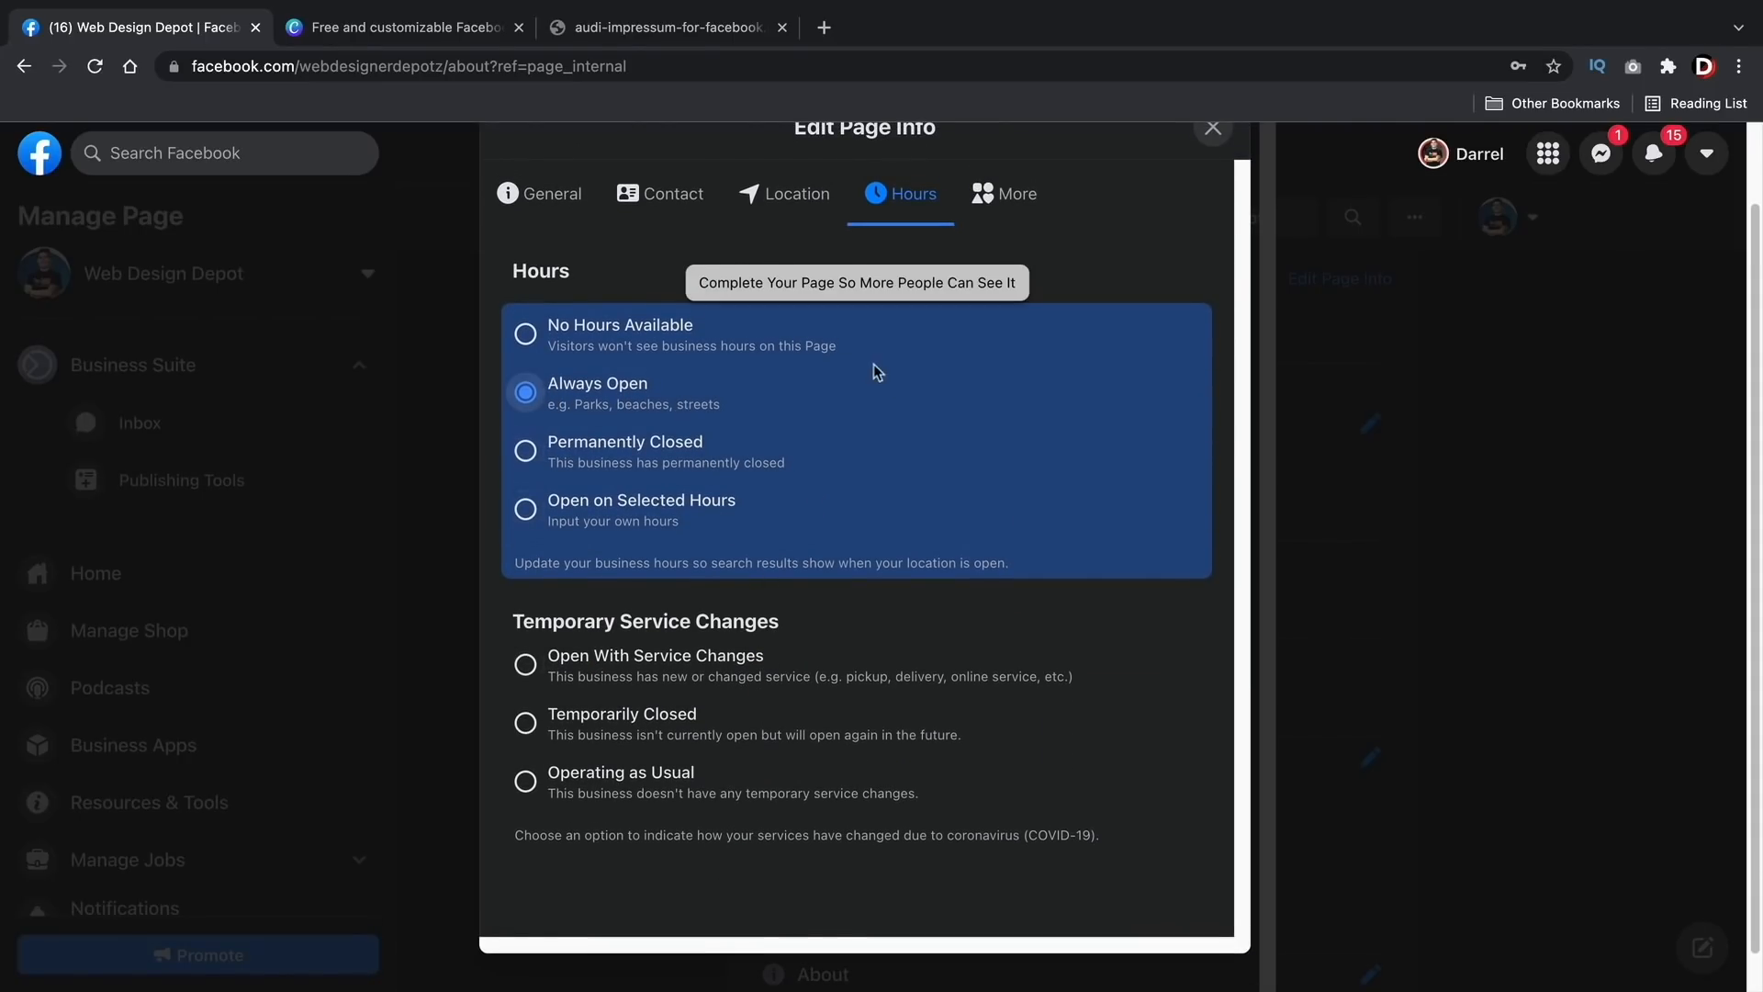
pyautogui.scroll(2, 945, 524)
# Step: Look through the More section's Privacy Policy, Impressum, Products and Additional Information fields without filling them in
pyautogui.click(1016, 290)
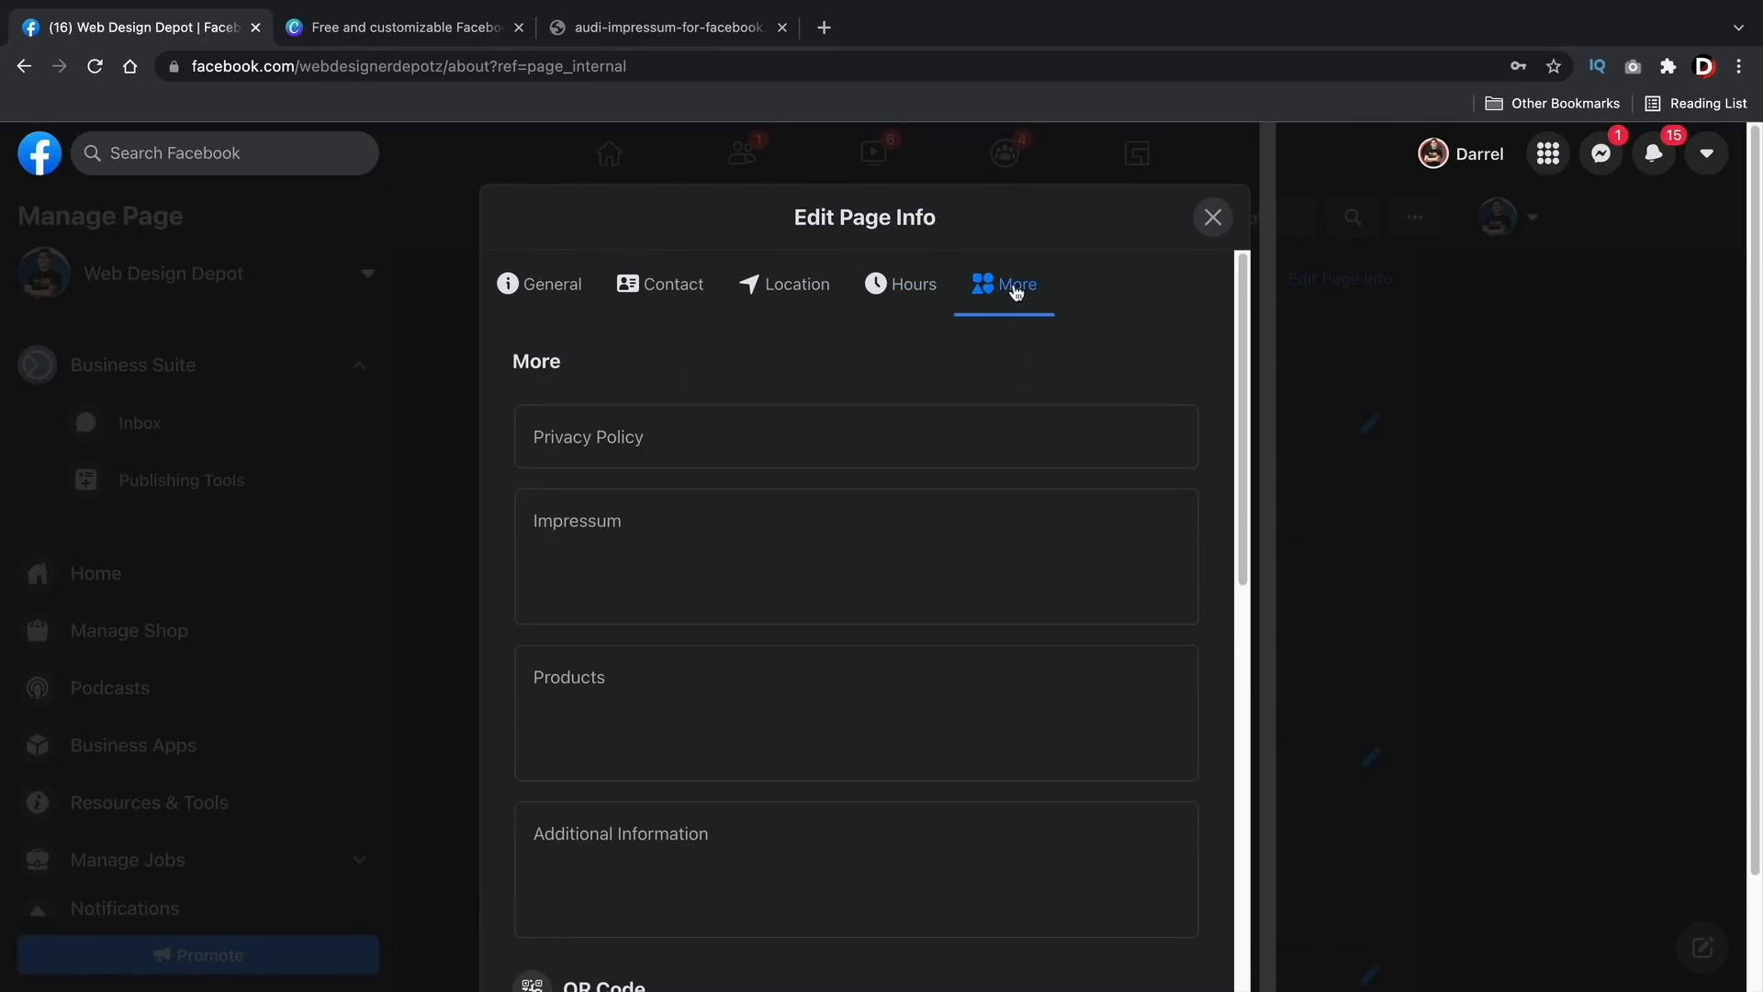
pyautogui.scroll(-1, 955, 478)
pyautogui.click(866, 421)
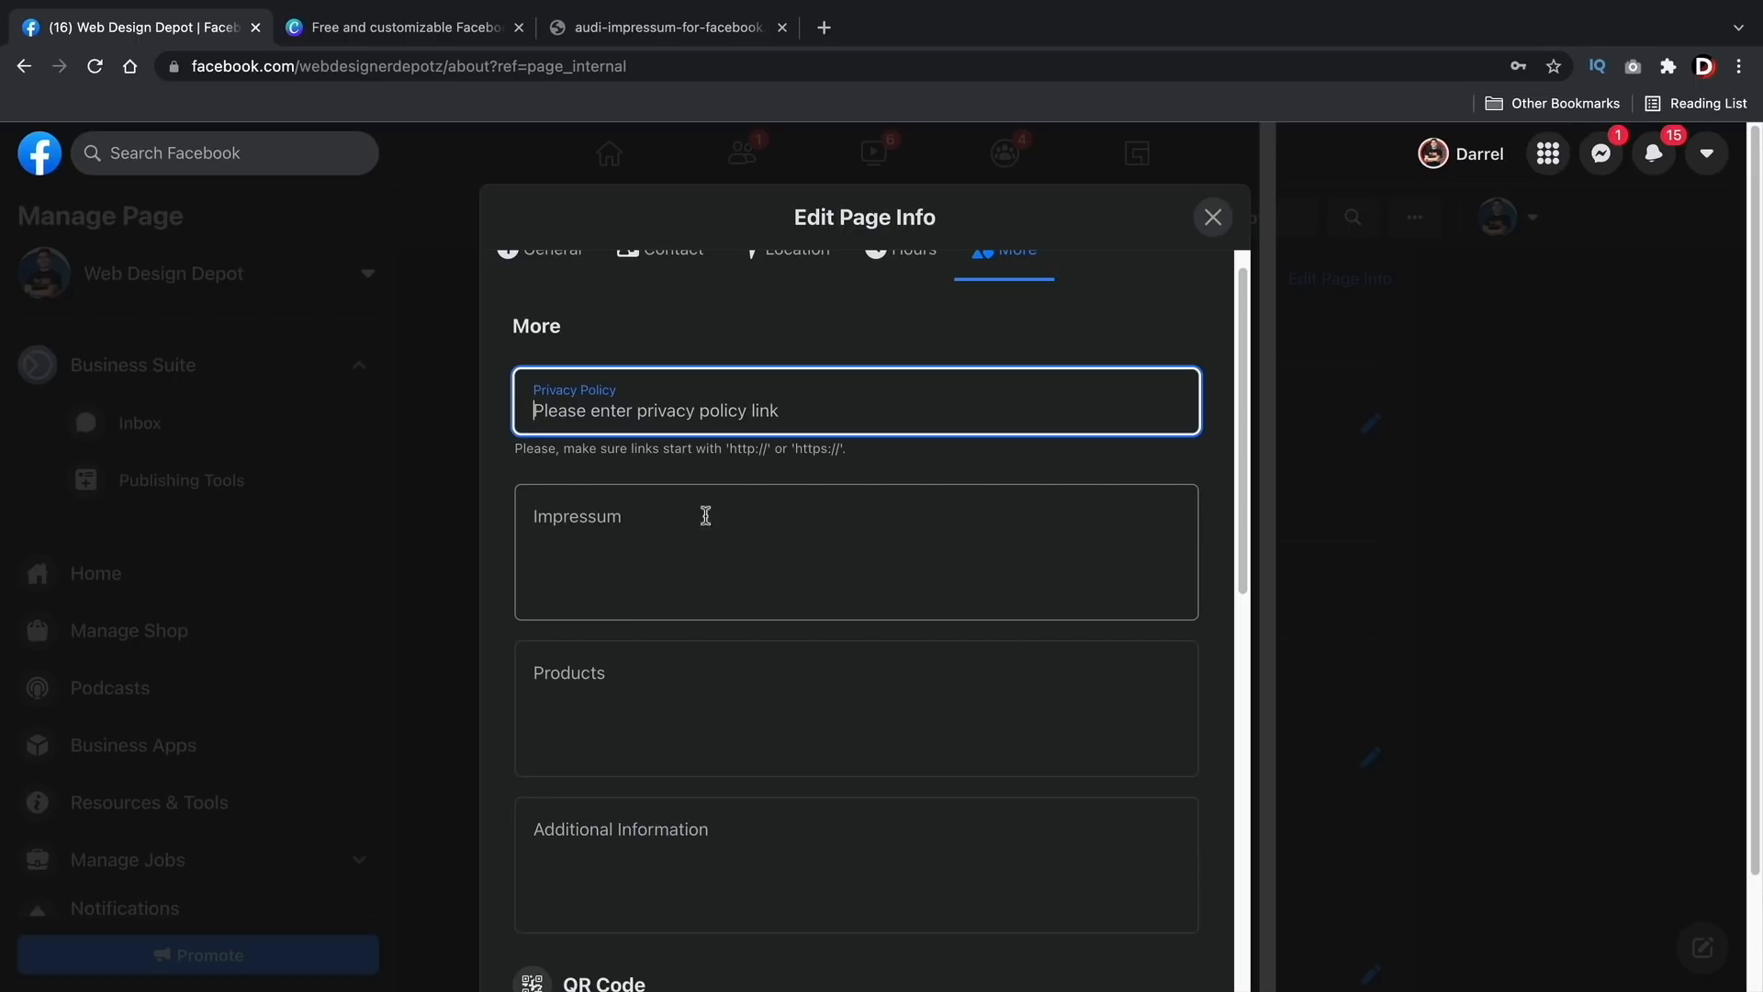
pyautogui.click(648, 524)
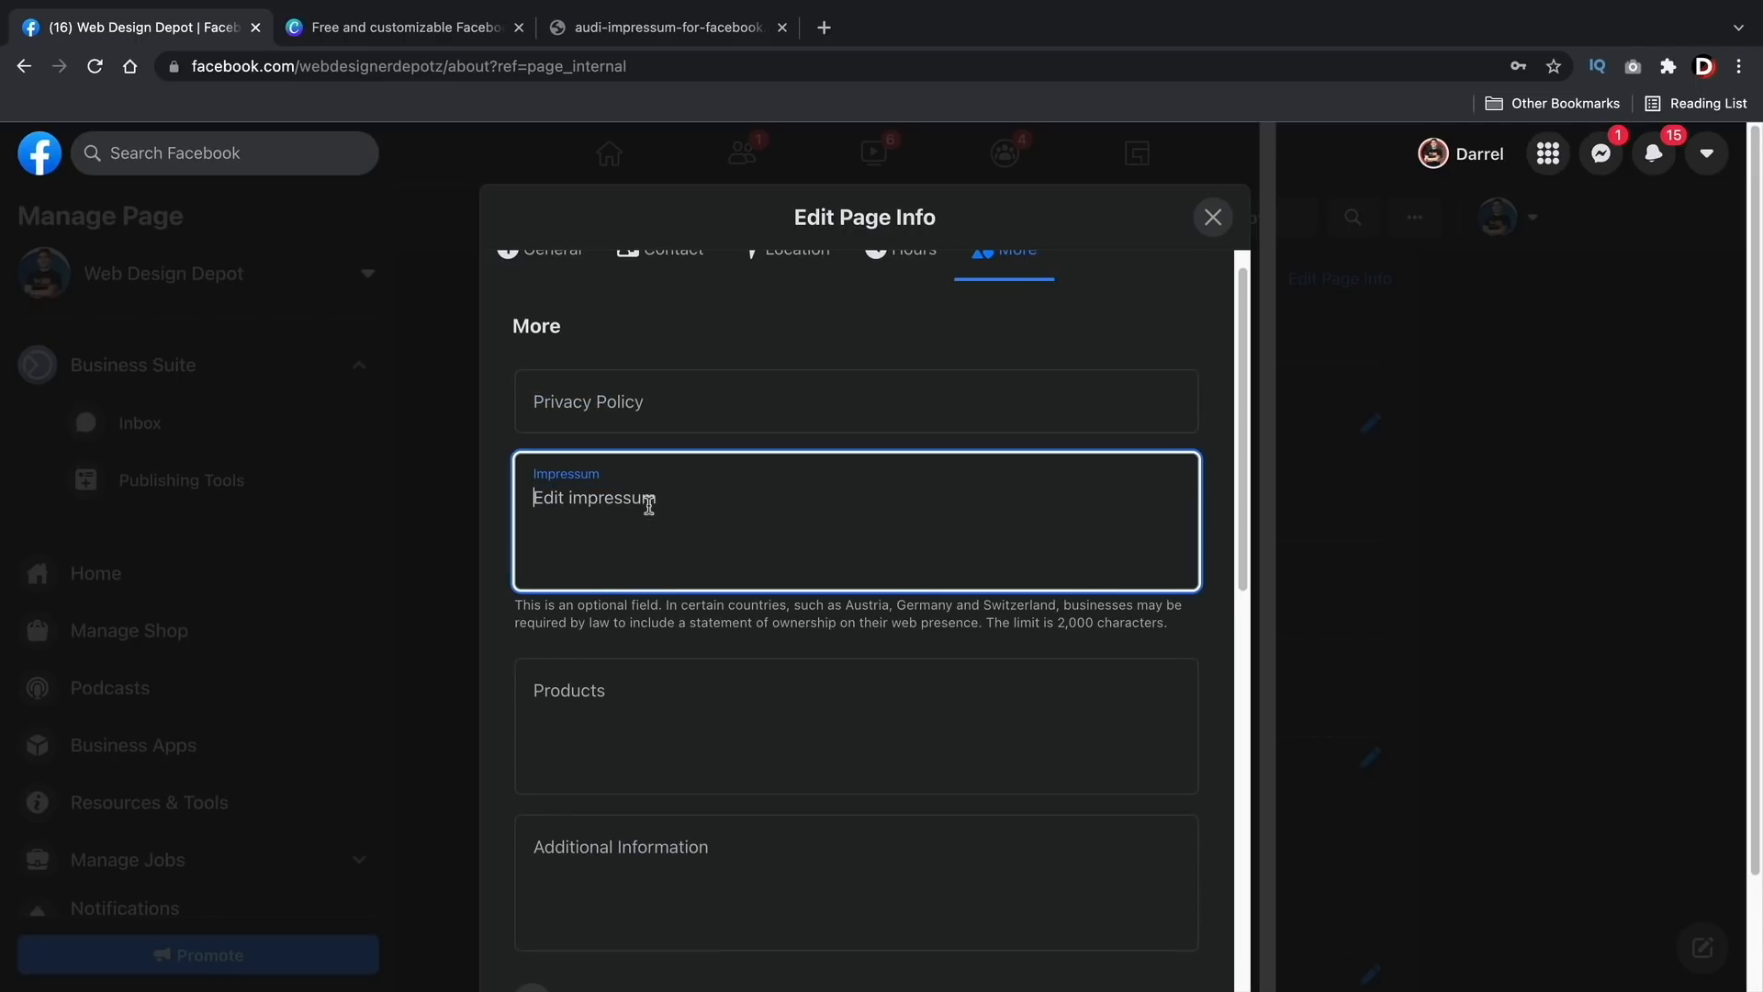
pyautogui.scroll(-2, 790, 544)
pyautogui.click(775, 551)
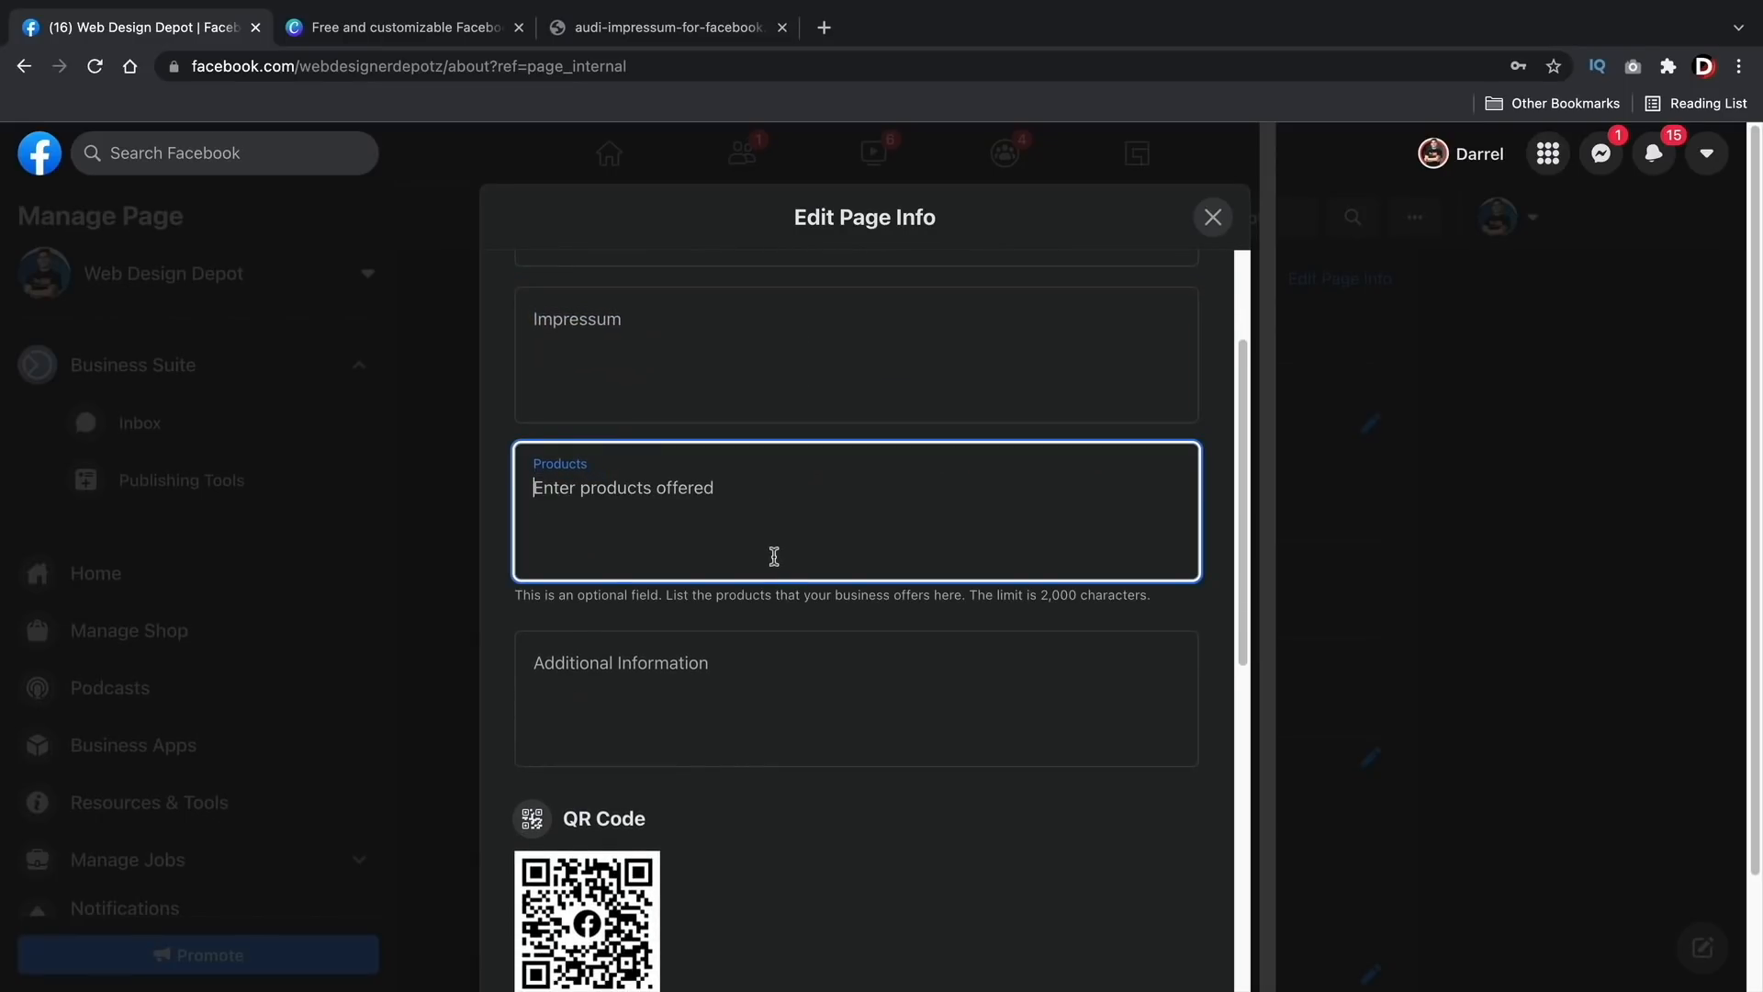
pyautogui.scroll(-2, 743, 502)
pyautogui.click(749, 513)
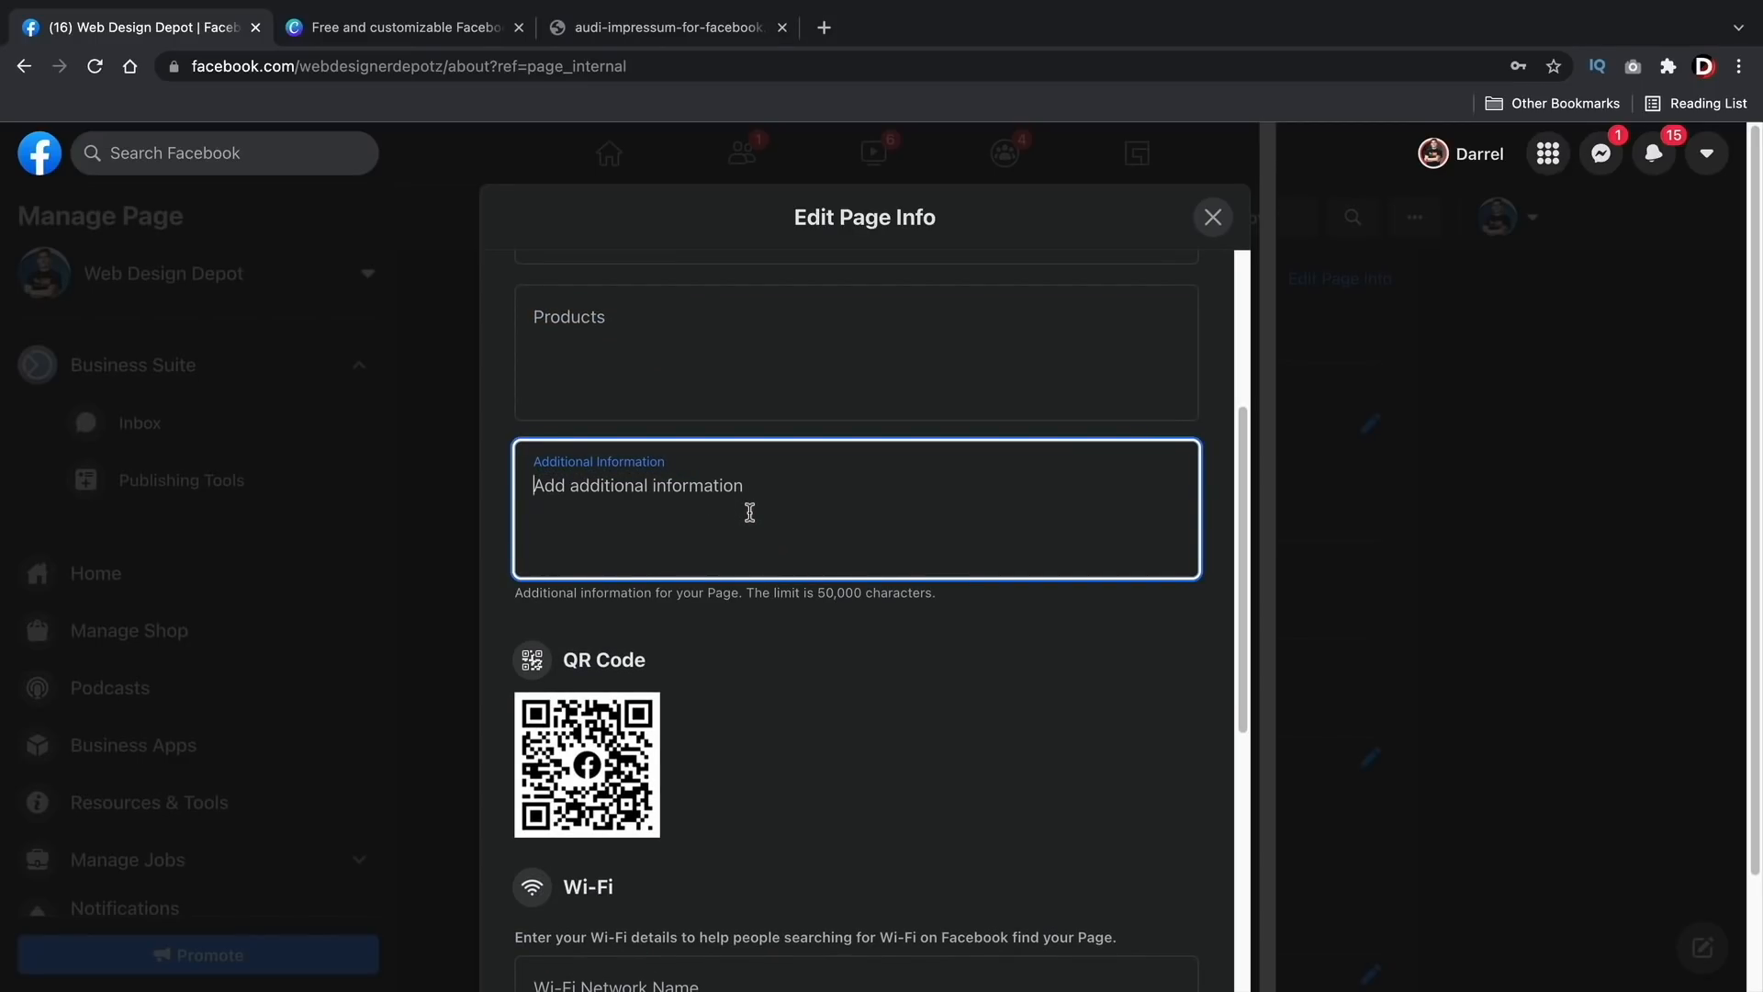
# Step: View the Page's QR code at full size and return to the Page info
pyautogui.scroll(-2, 795, 642)
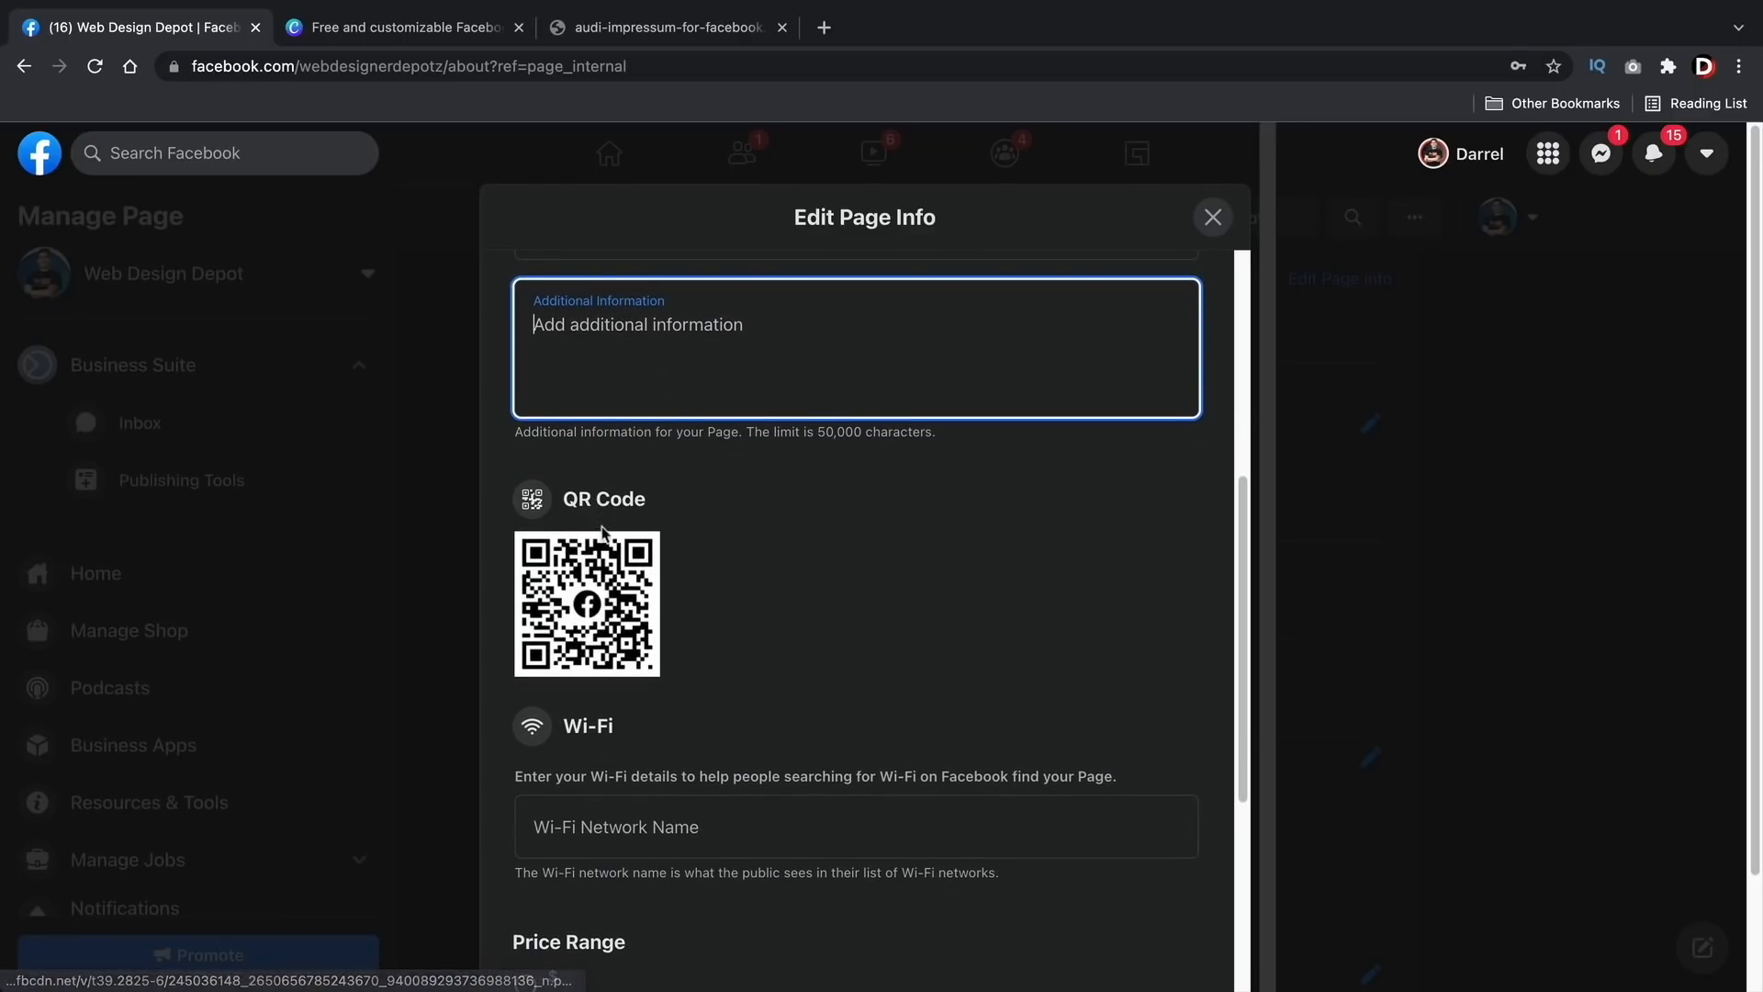
pyautogui.click(578, 610)
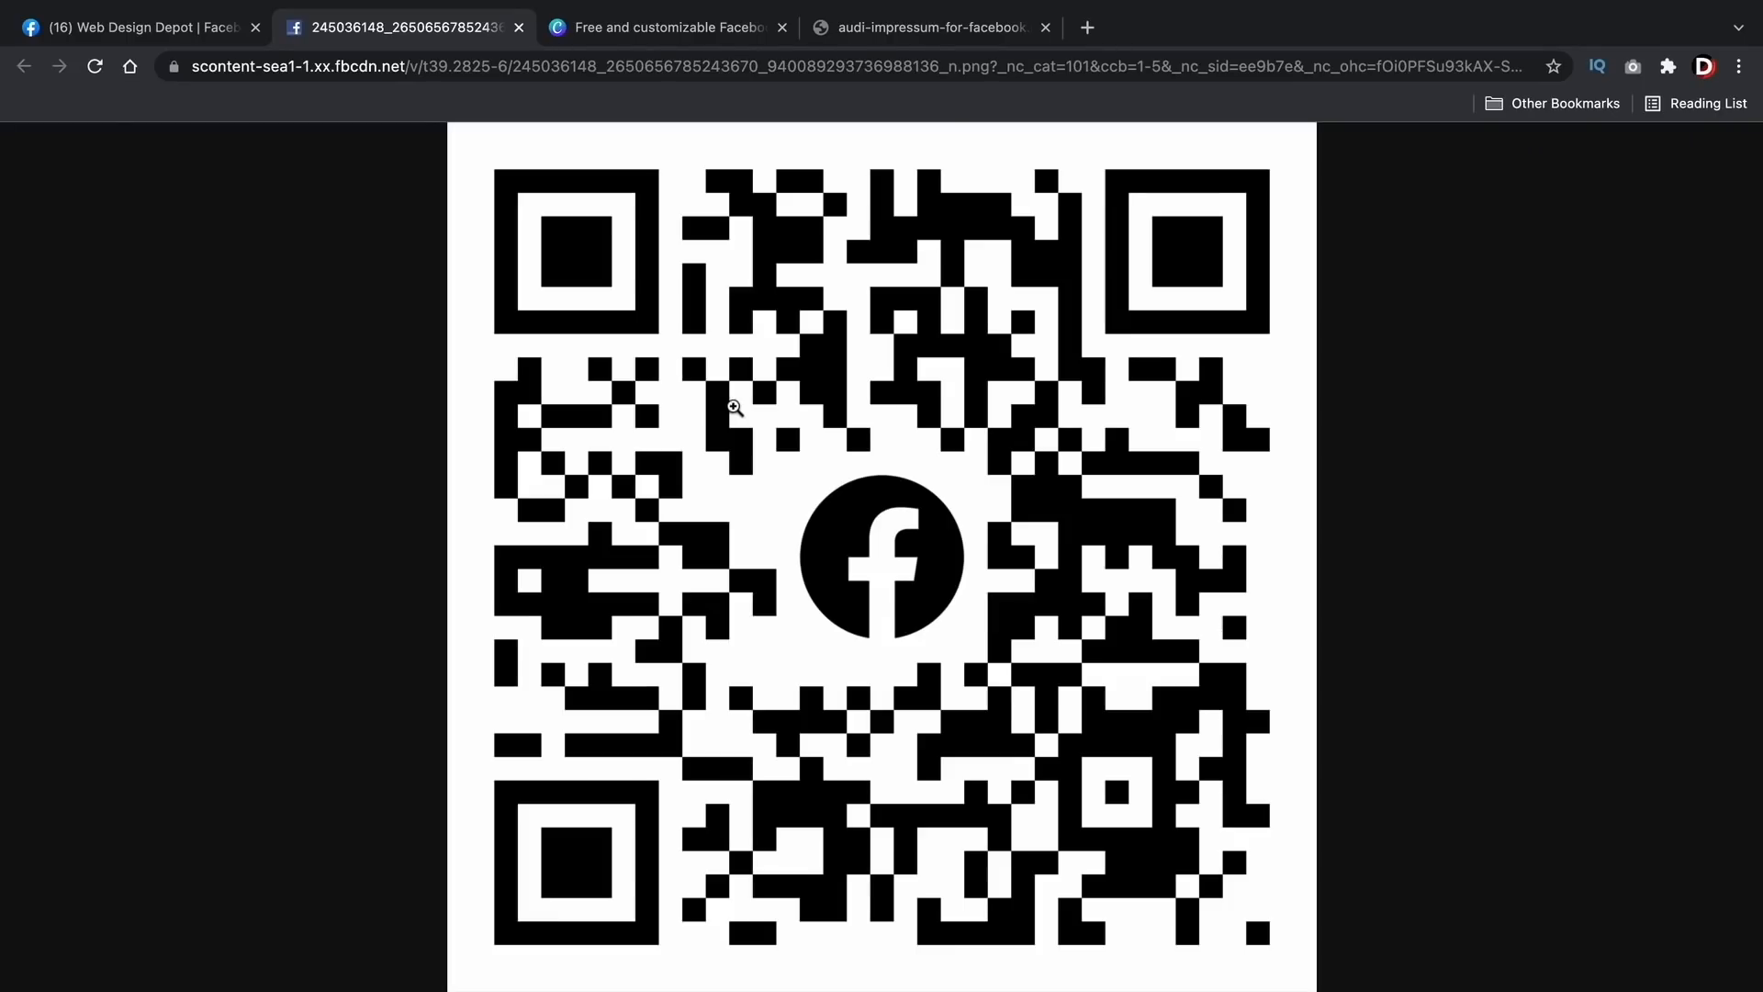
pyautogui.click(180, 39)
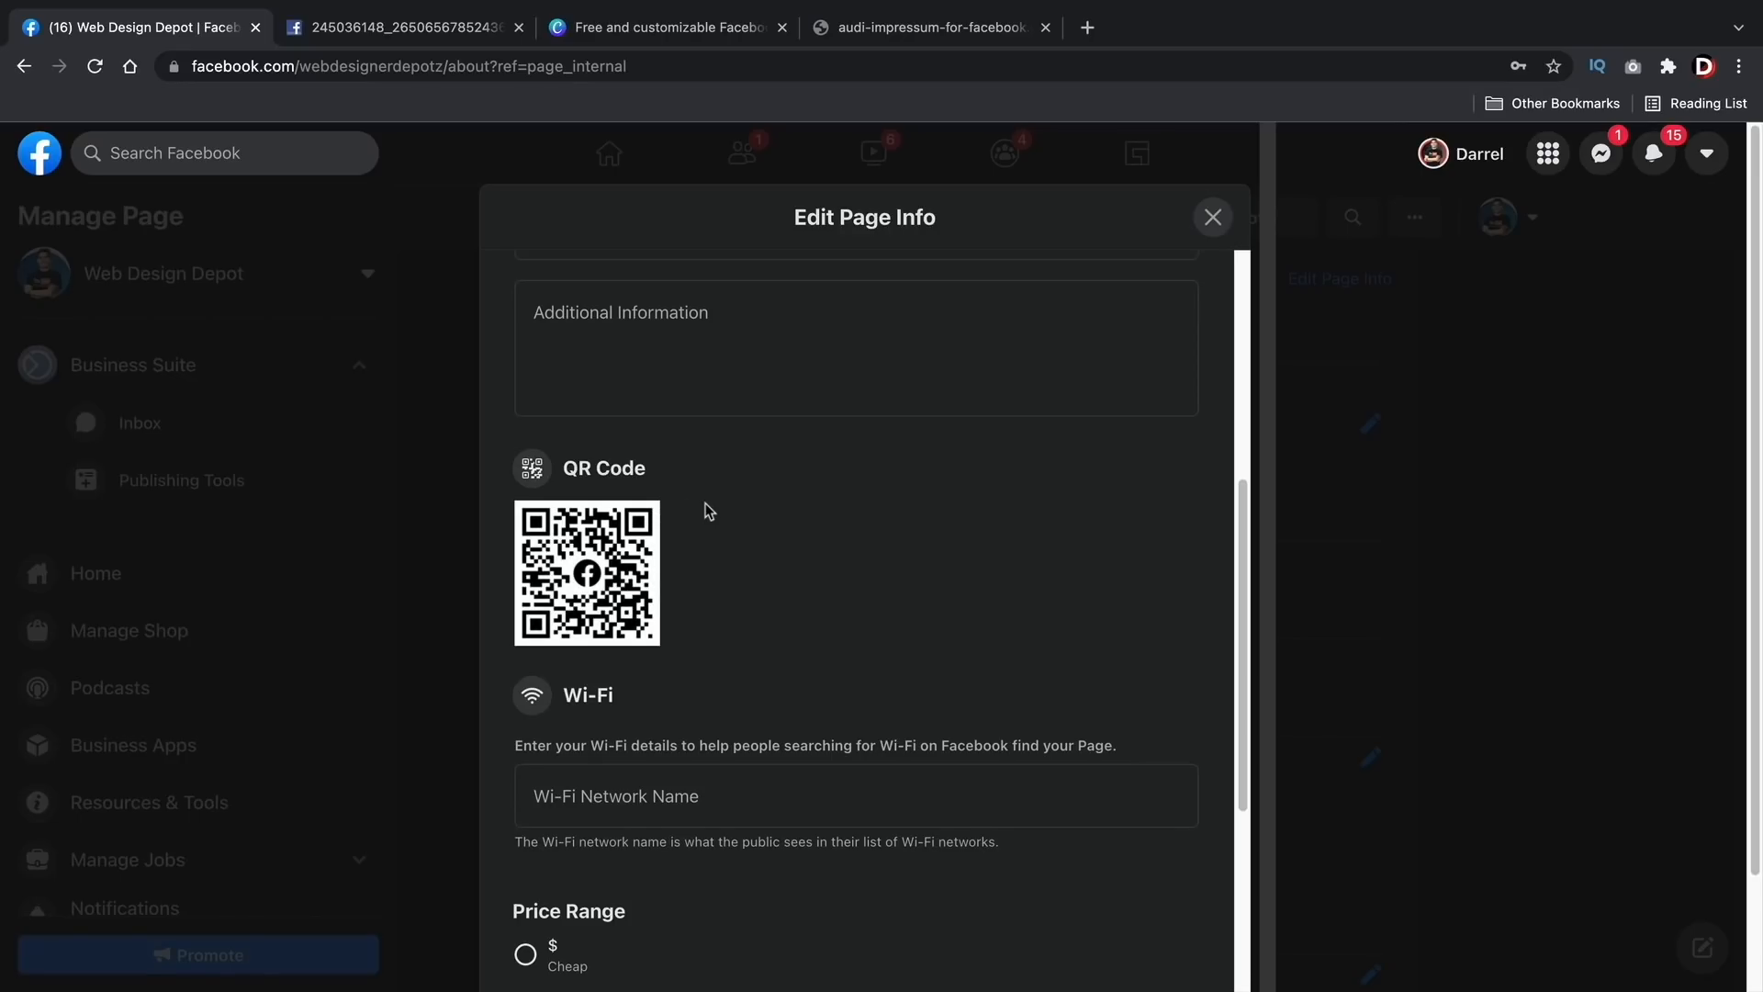
# Step: Examine the Wi-Fi section and its network name field, leaving the name empty
pyautogui.scroll(-4, 709, 511)
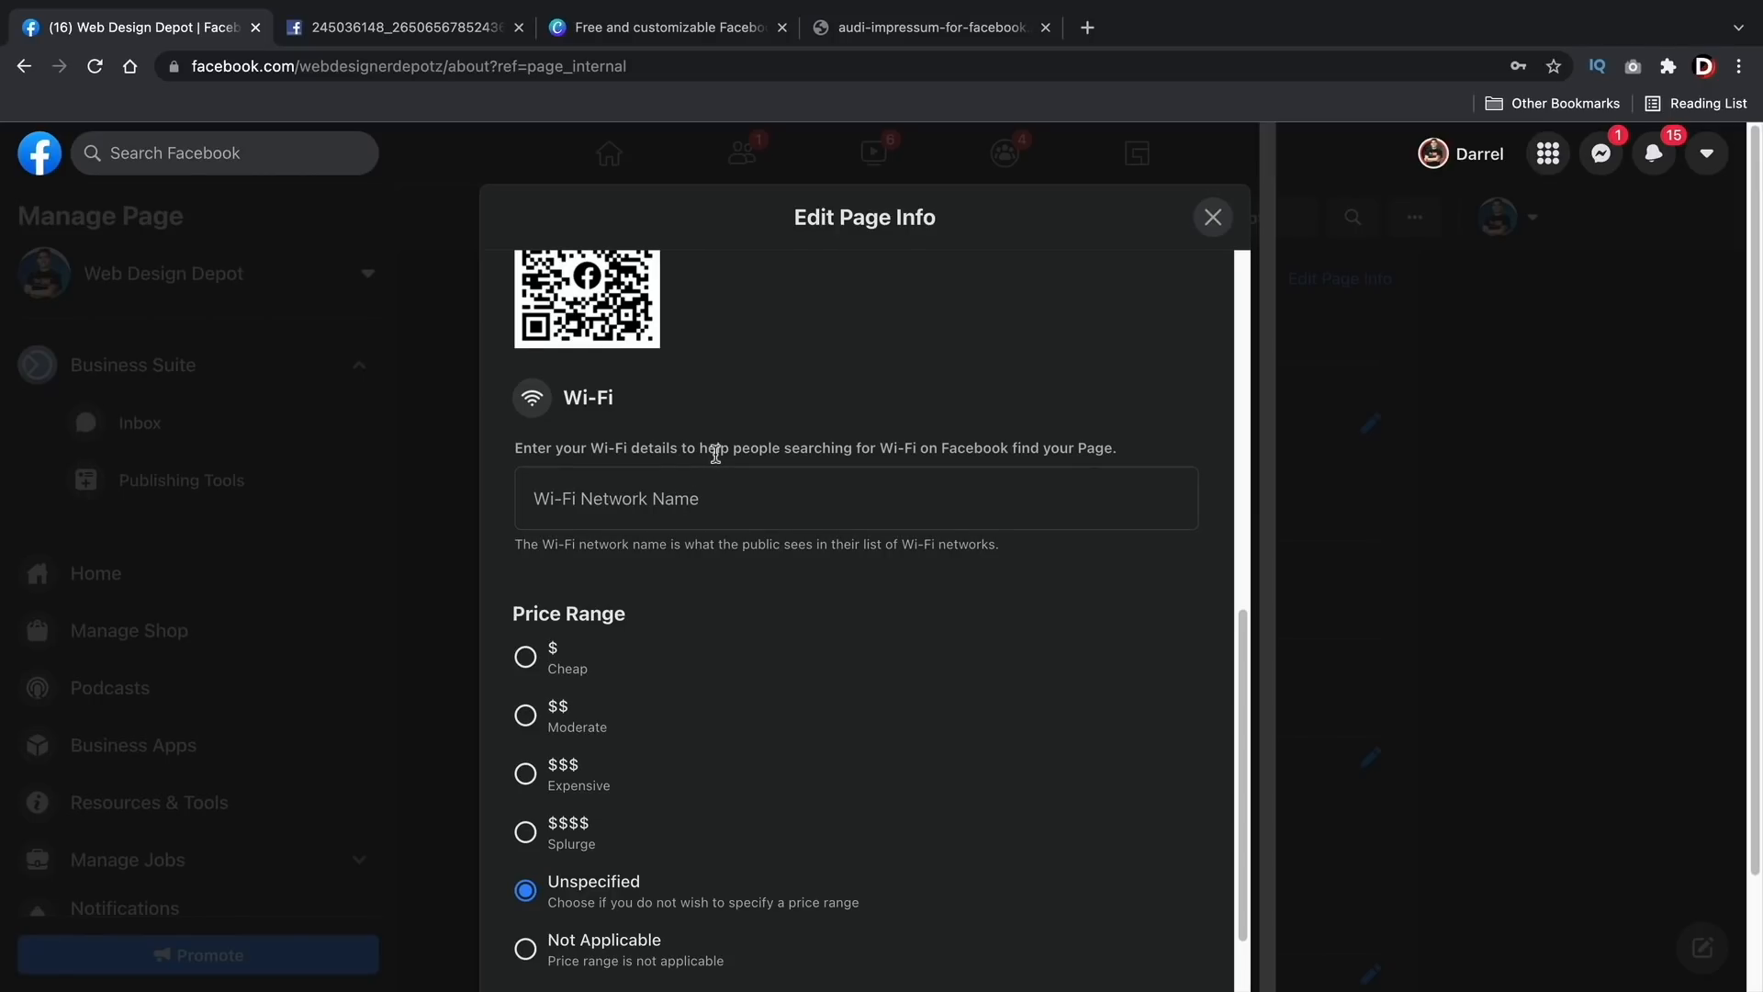
pyautogui.click(802, 504)
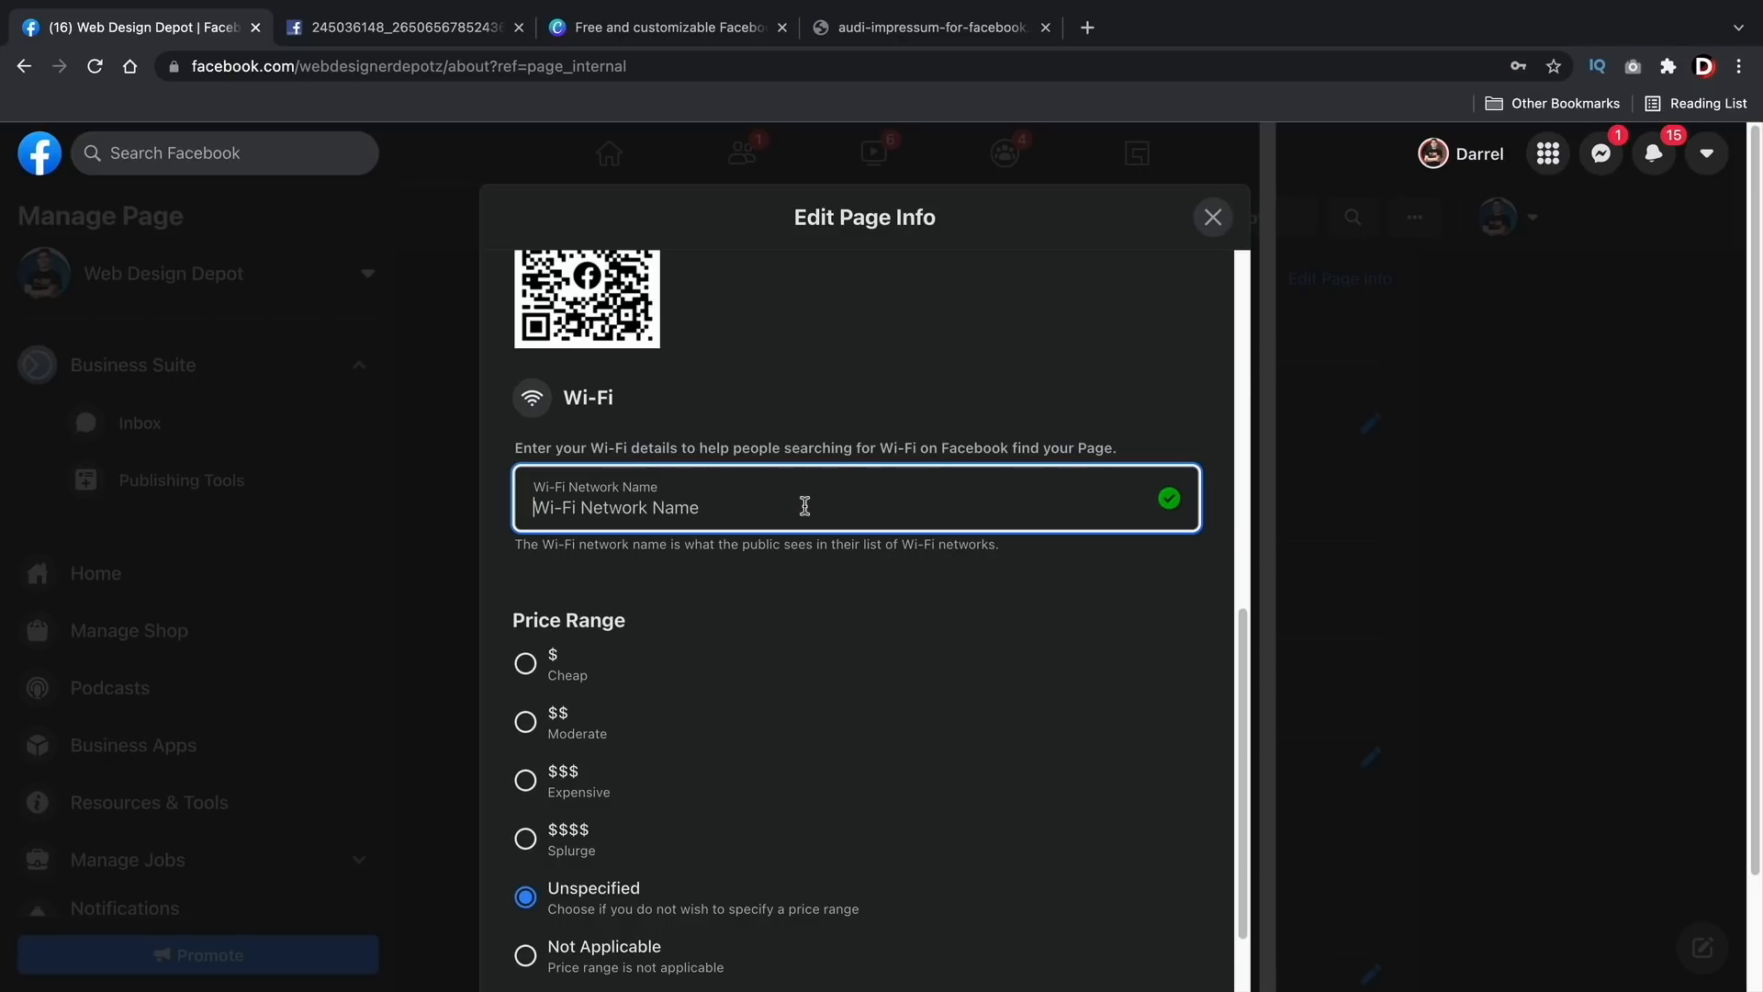
pyautogui.moveTo(560, 447); pyautogui.dragTo(902, 454)
pyautogui.click(902, 454)
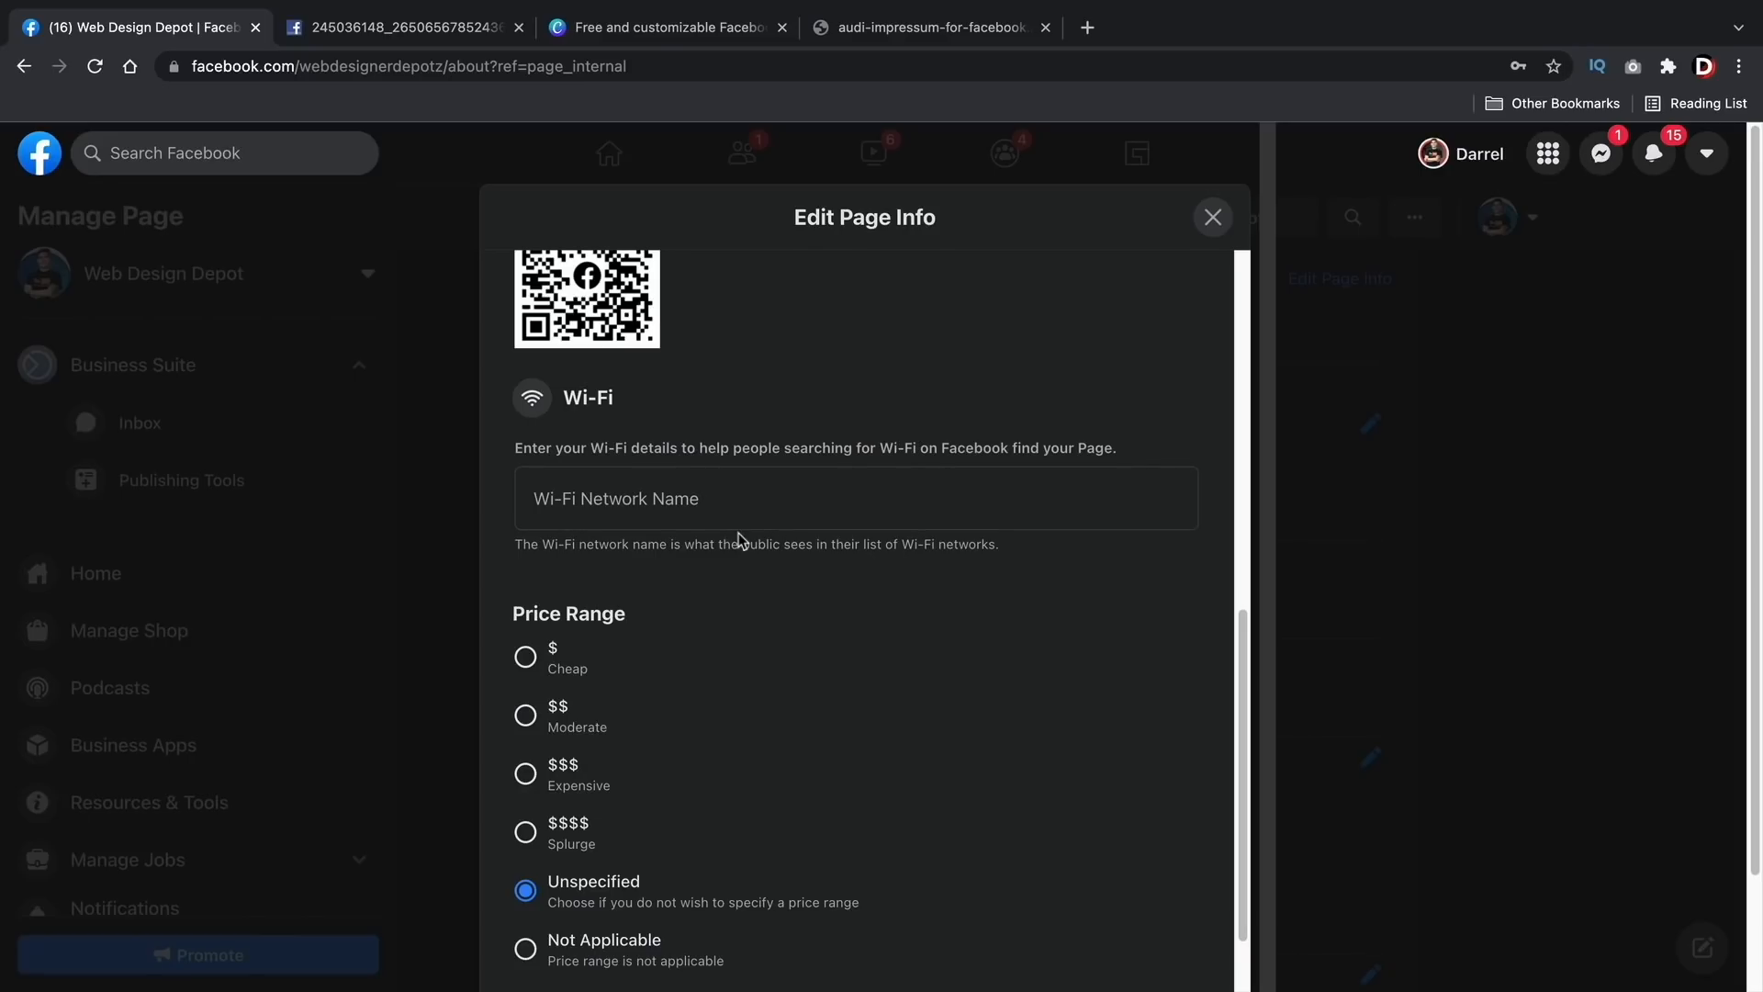
# Step: Compare the price range options and set the Page's Price Range to $$$$ (Splurge)
pyautogui.scroll(-3, 759, 661)
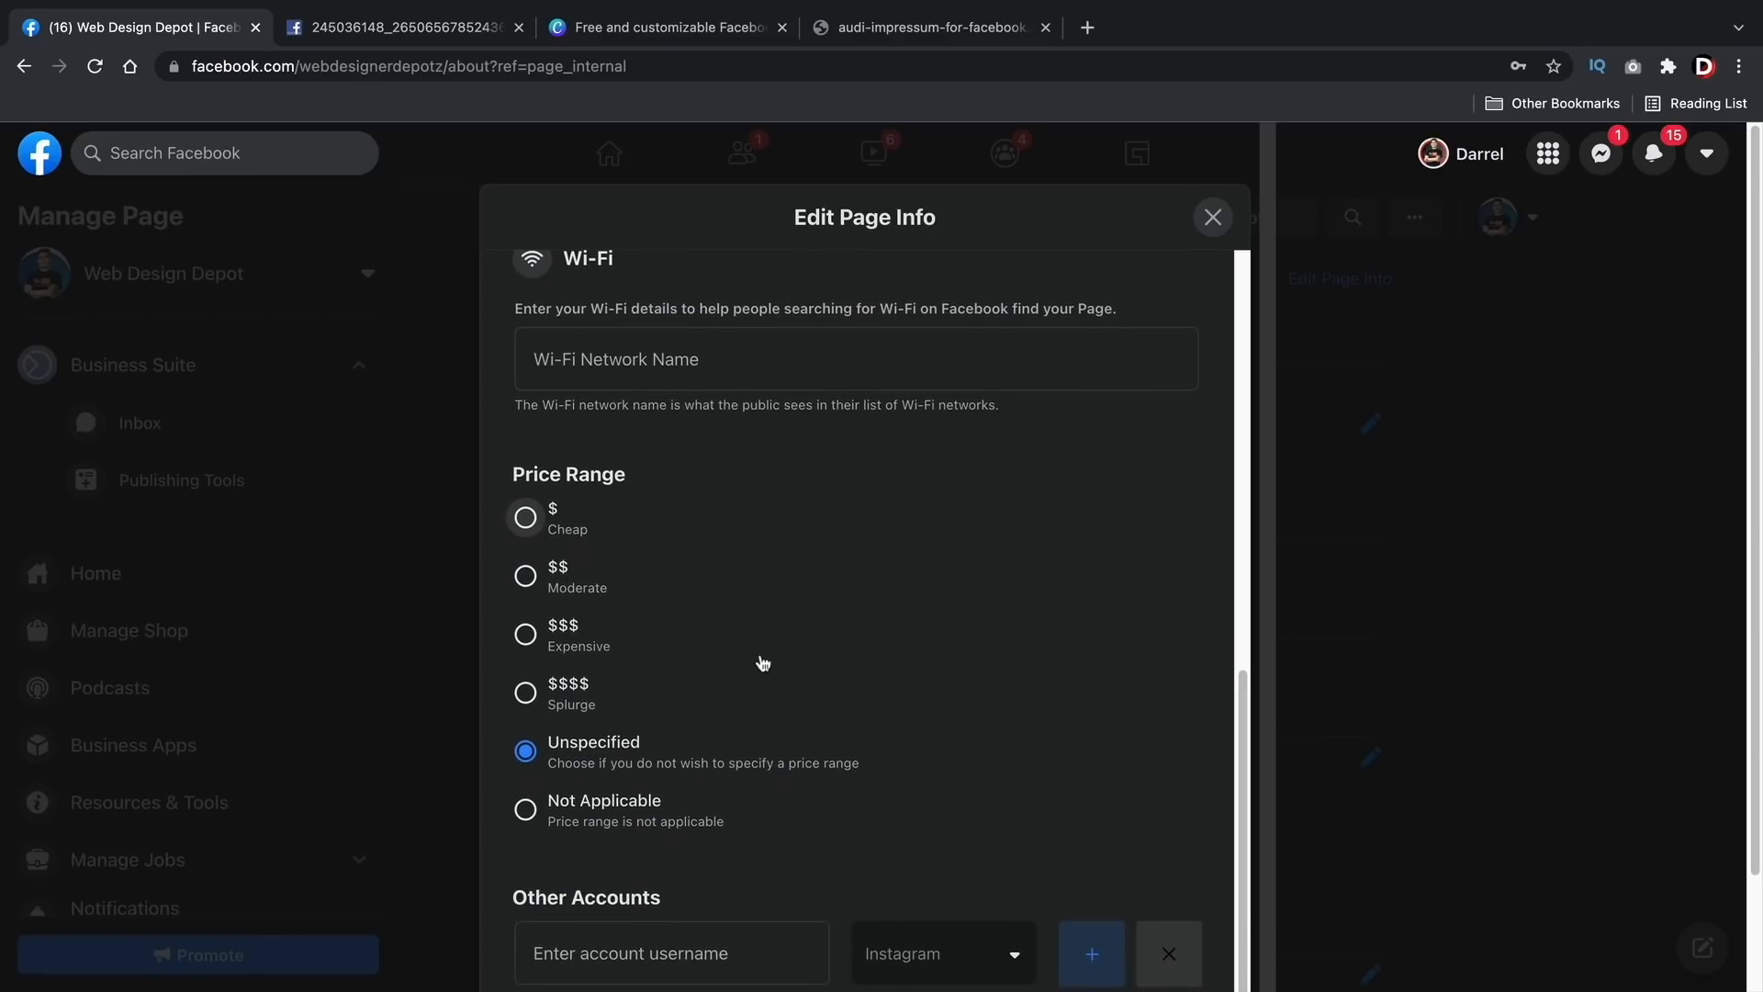
pyautogui.scroll(-1, 763, 663)
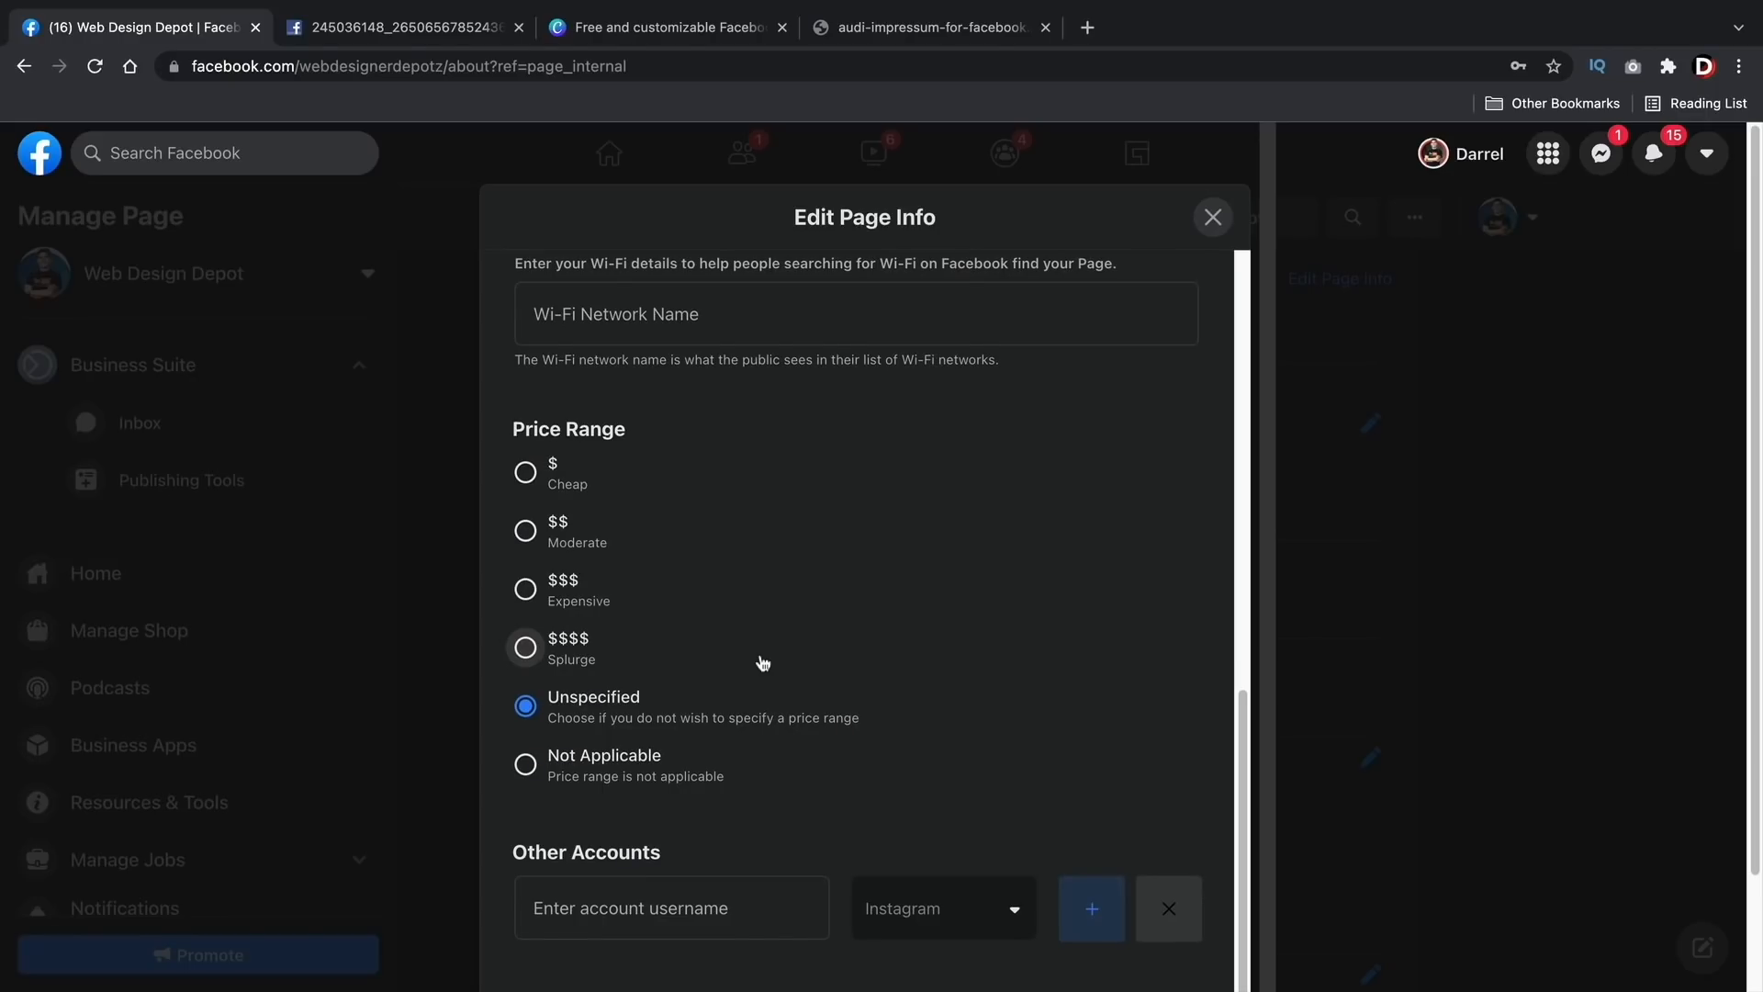
pyautogui.scroll(-1, 766, 649)
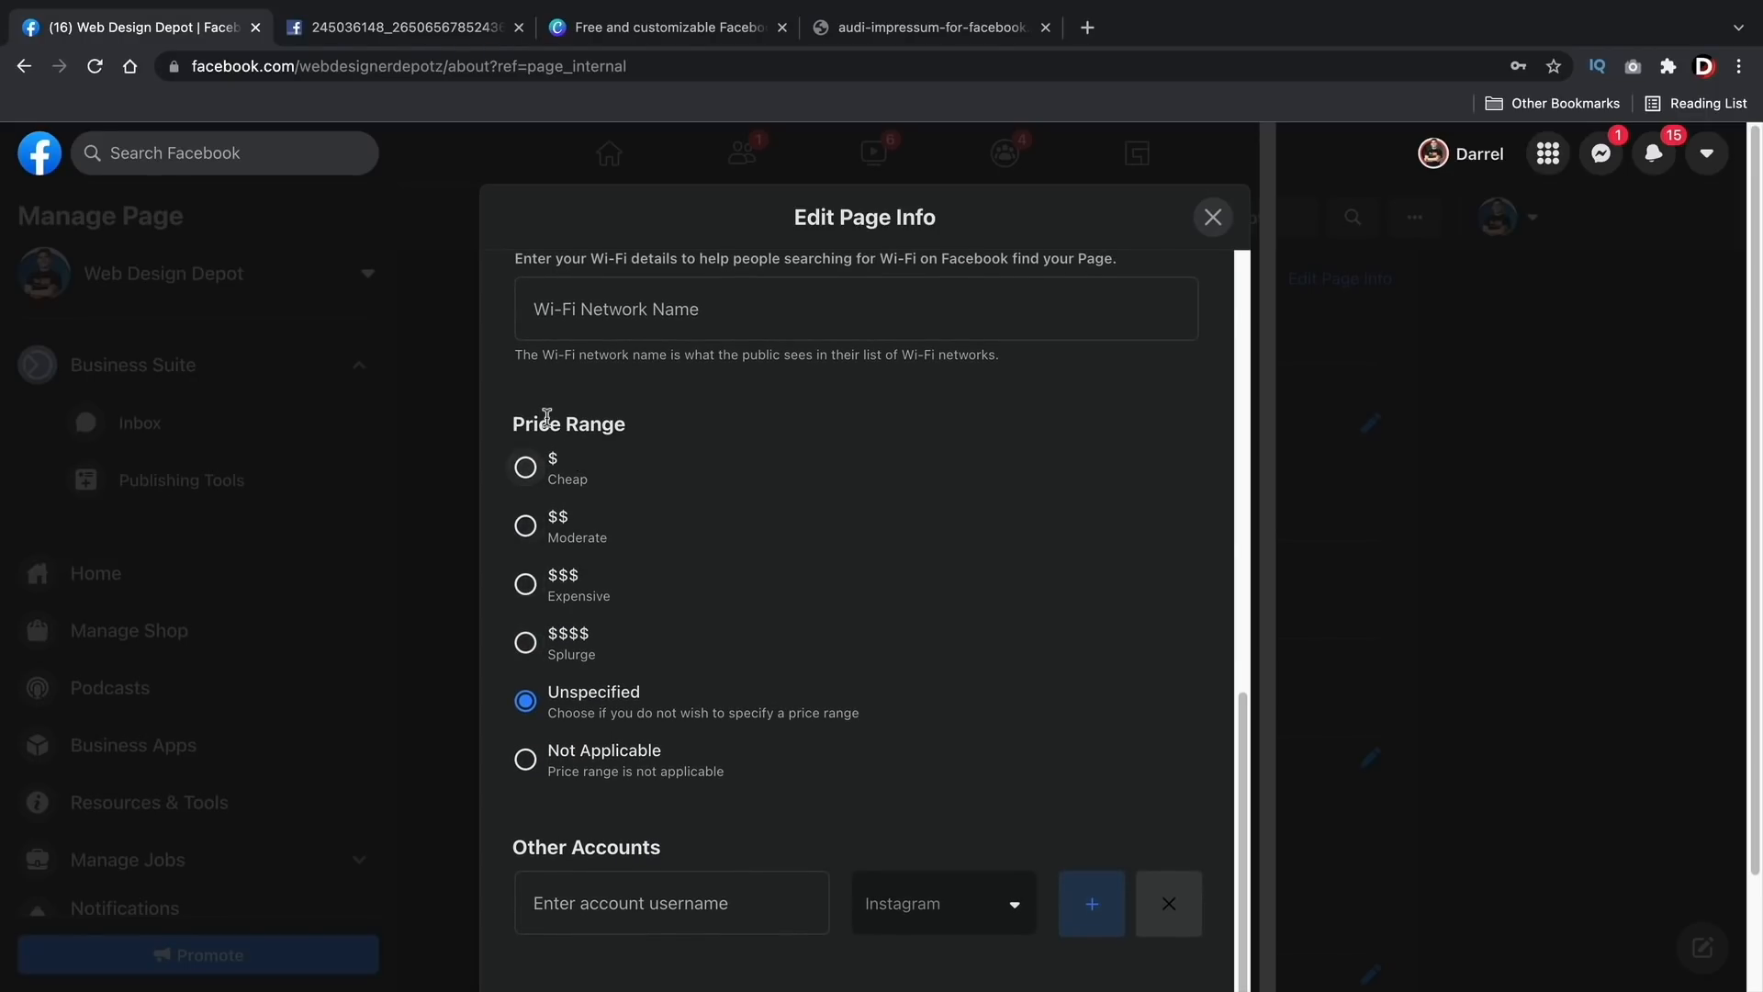
pyautogui.click(529, 585)
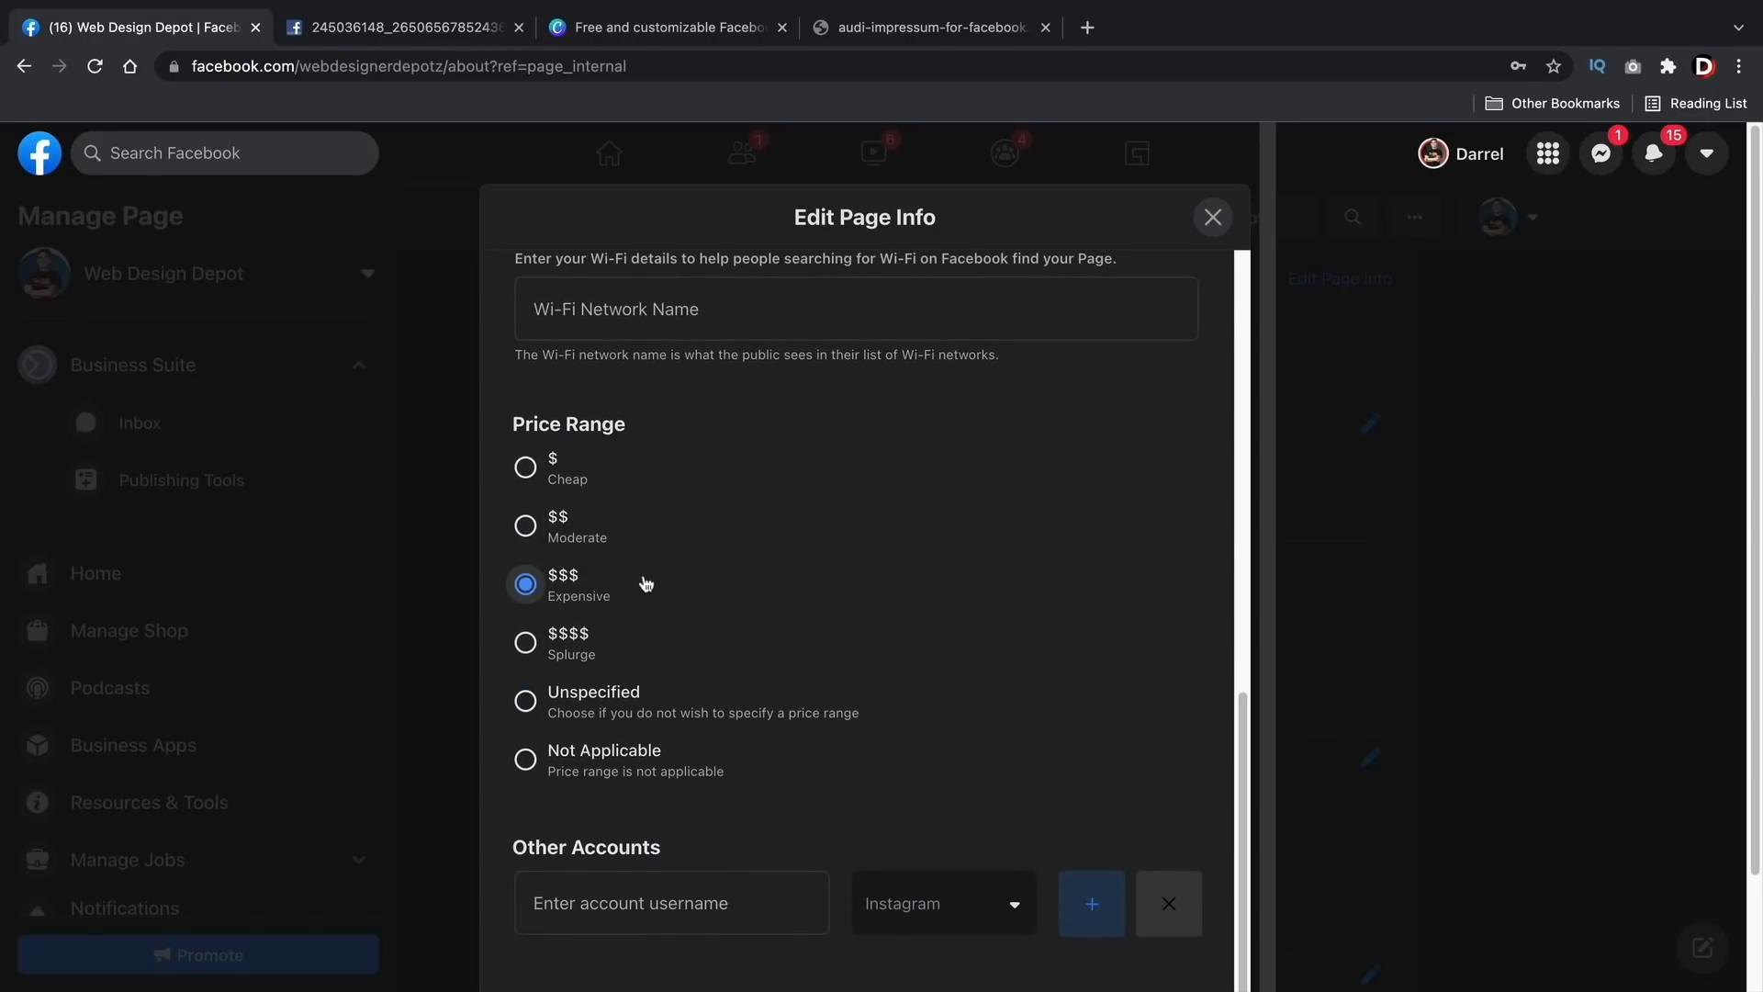
pyautogui.click(559, 517)
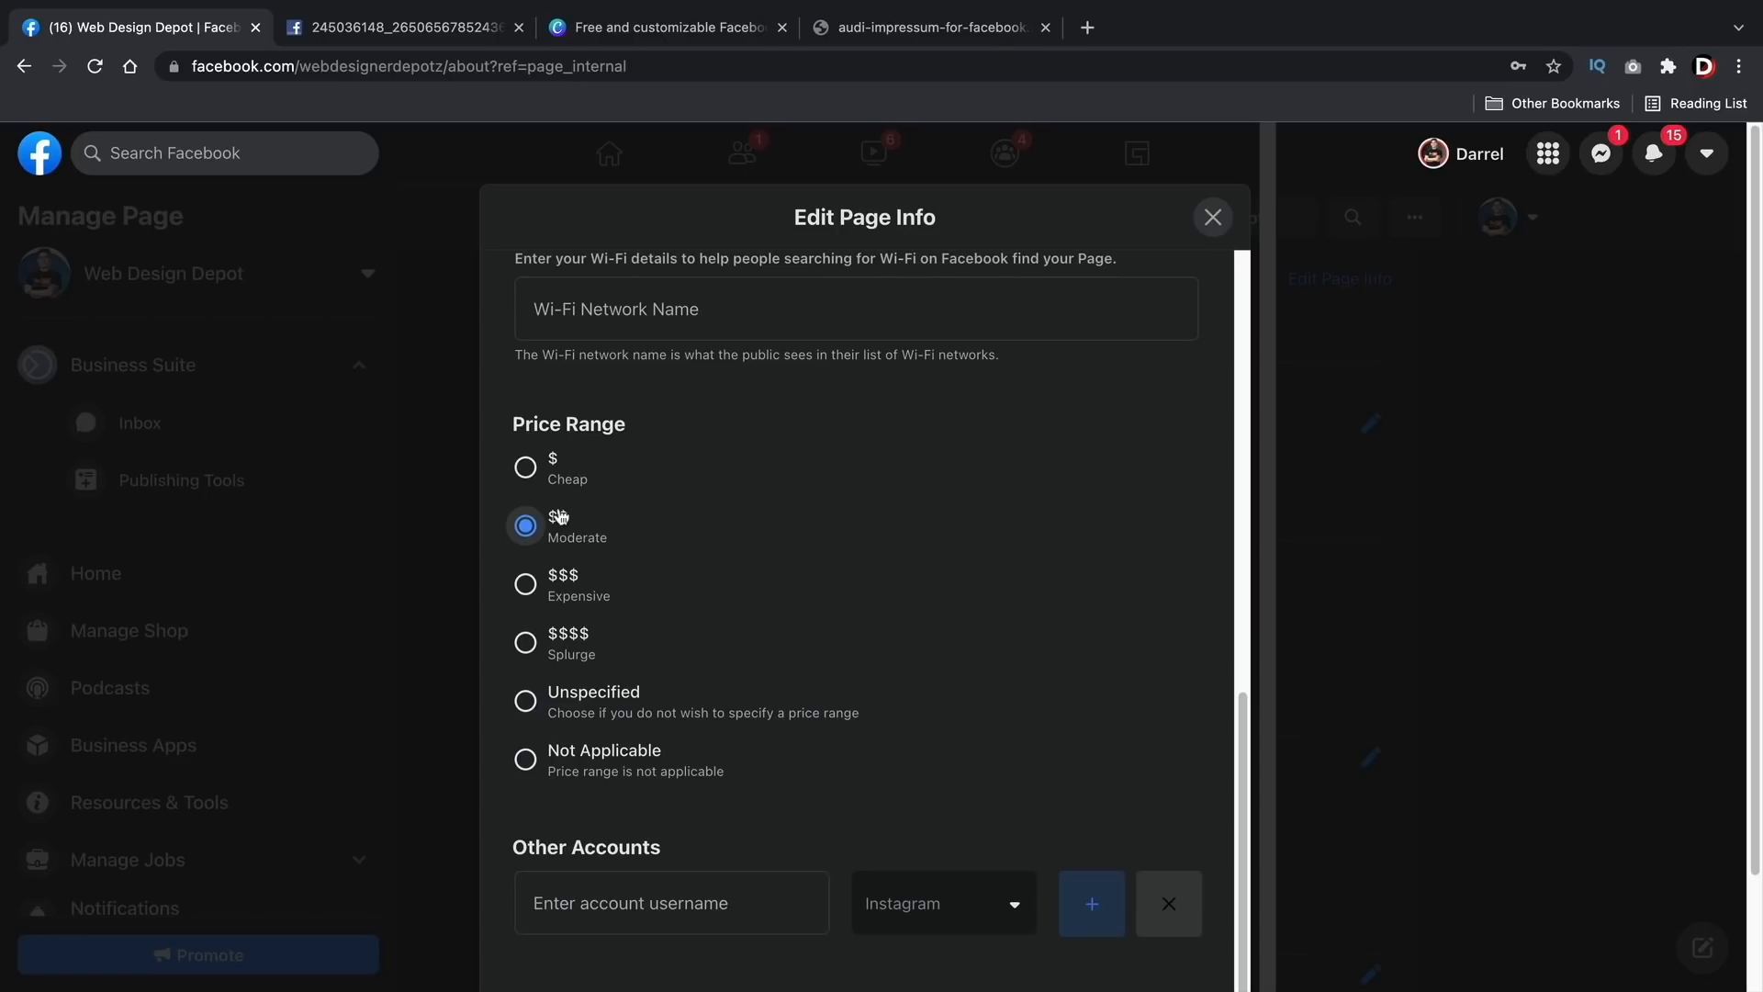
pyautogui.click(571, 640)
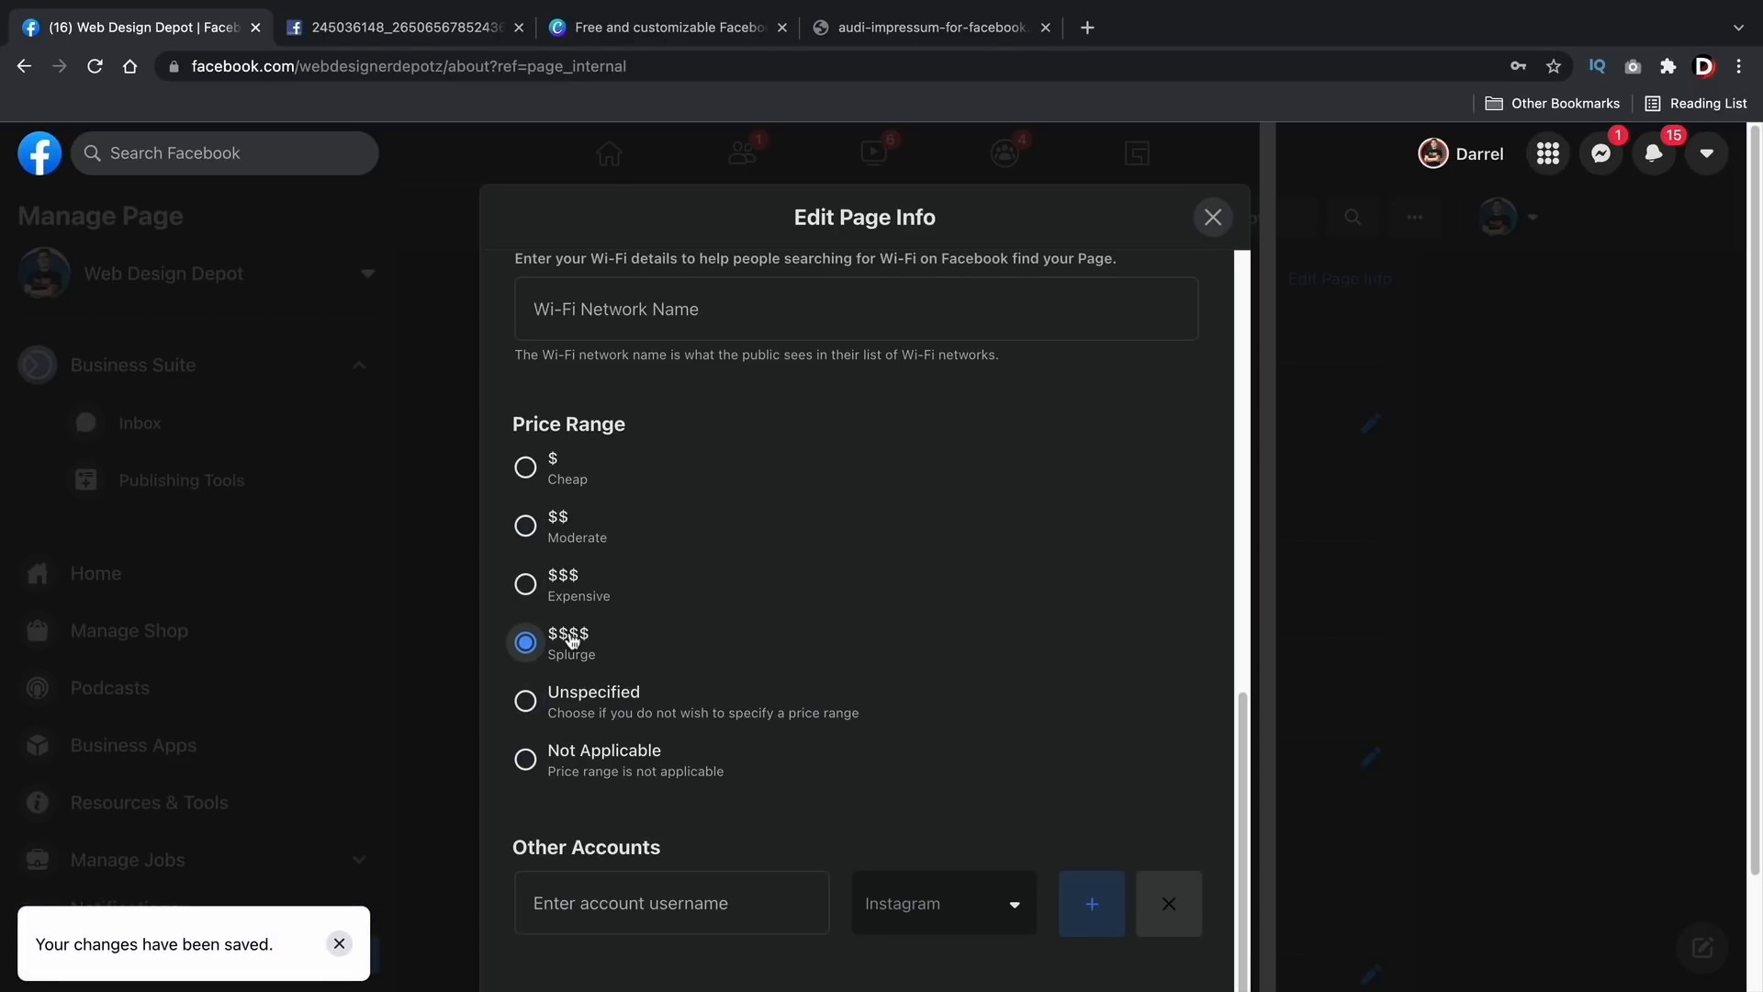
# Step: Add a second account entry row under Other Accounts in the Page info
pyautogui.scroll(-2, 571, 640)
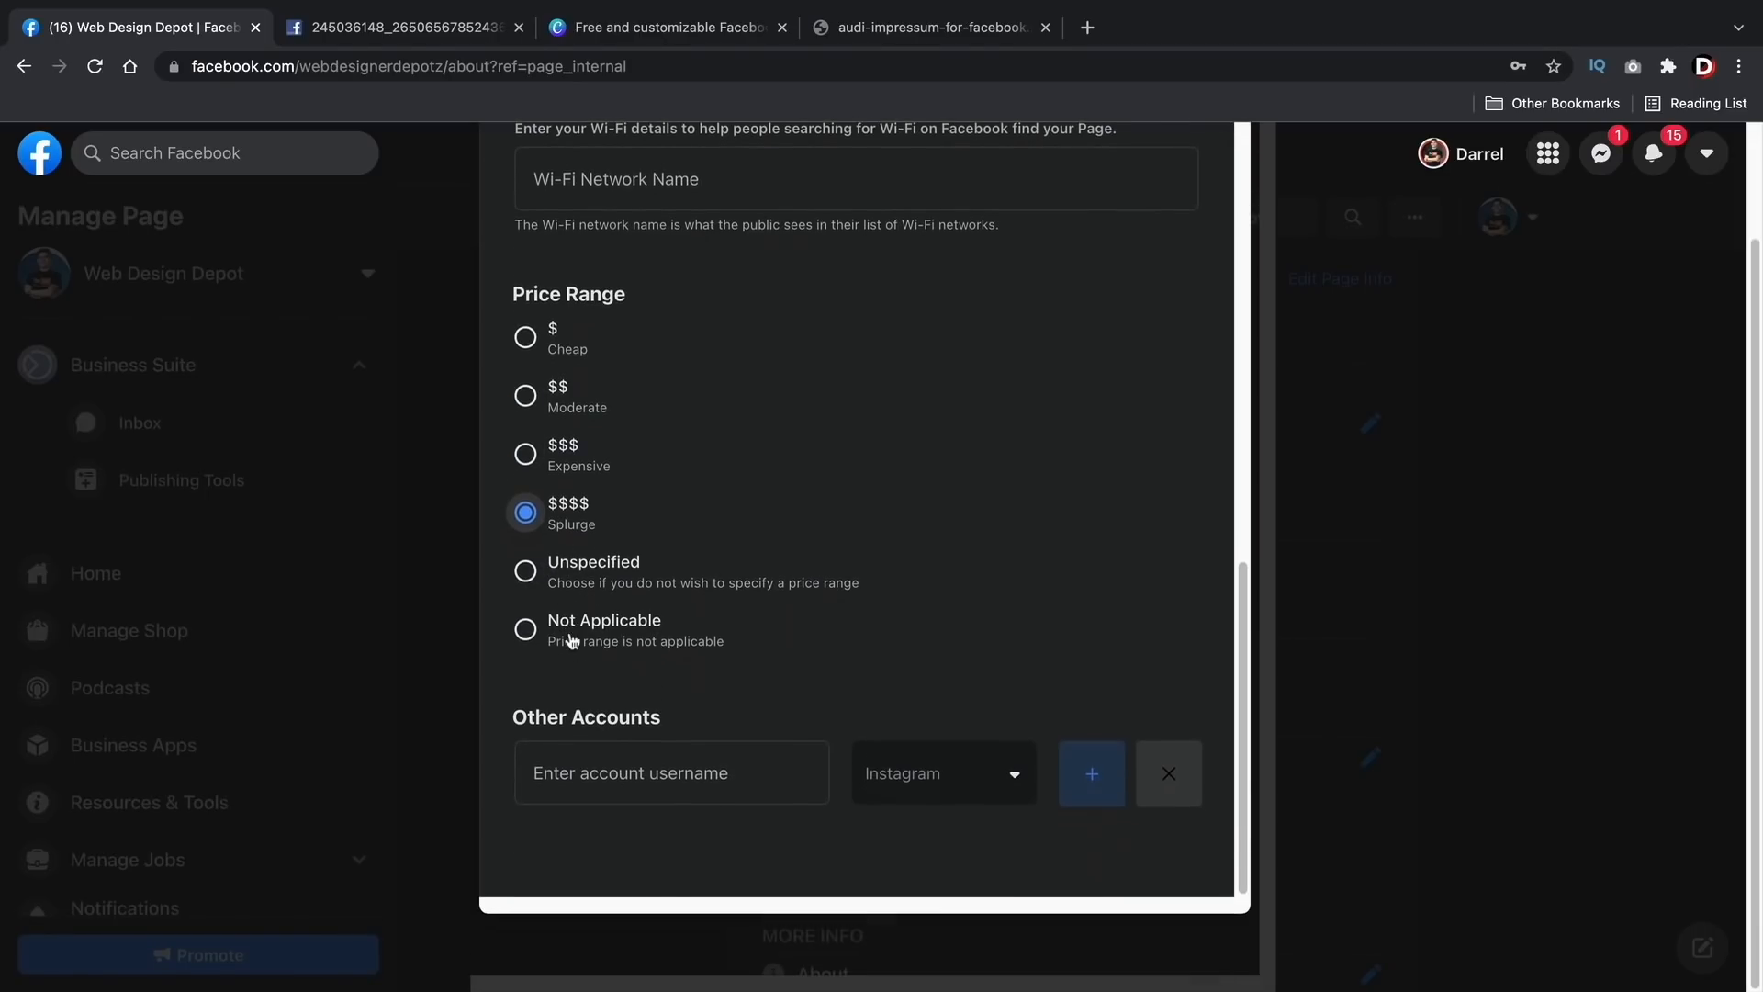
pyautogui.click(684, 776)
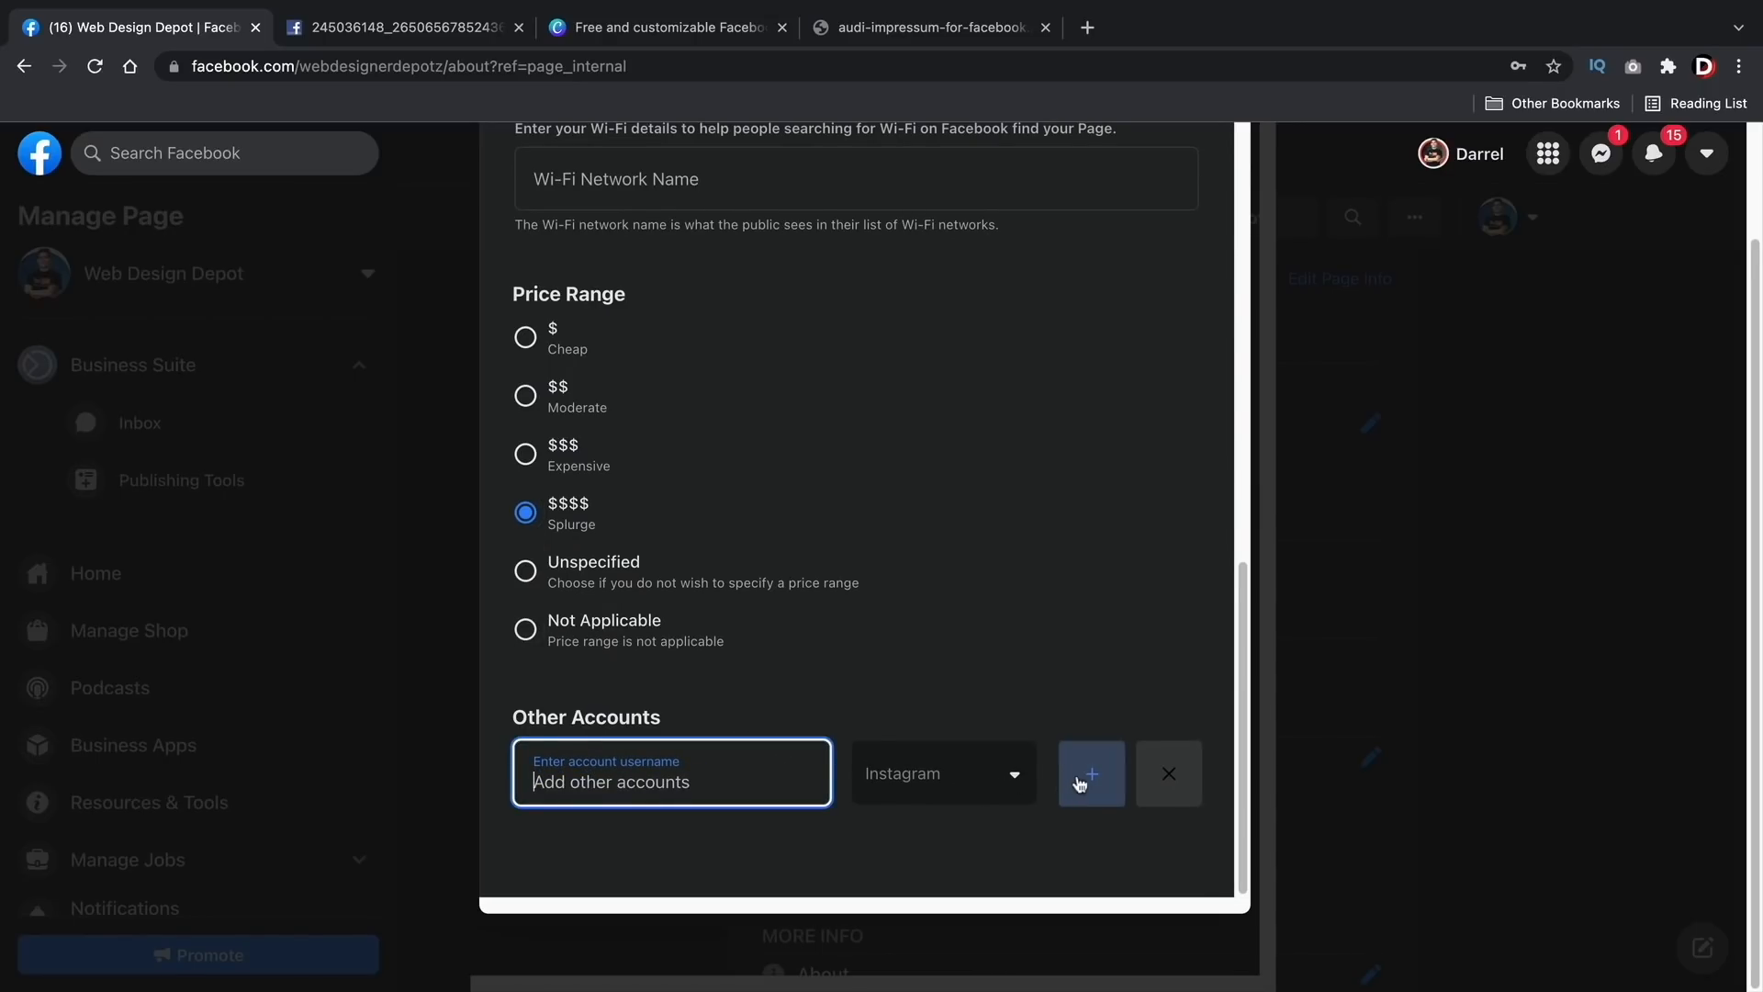
pyautogui.click(1074, 776)
pyautogui.scroll(-1, 1047, 744)
# Step: Look through the account types offered for the second Other Accounts entry and keep Instagram selected
pyautogui.click(1010, 783)
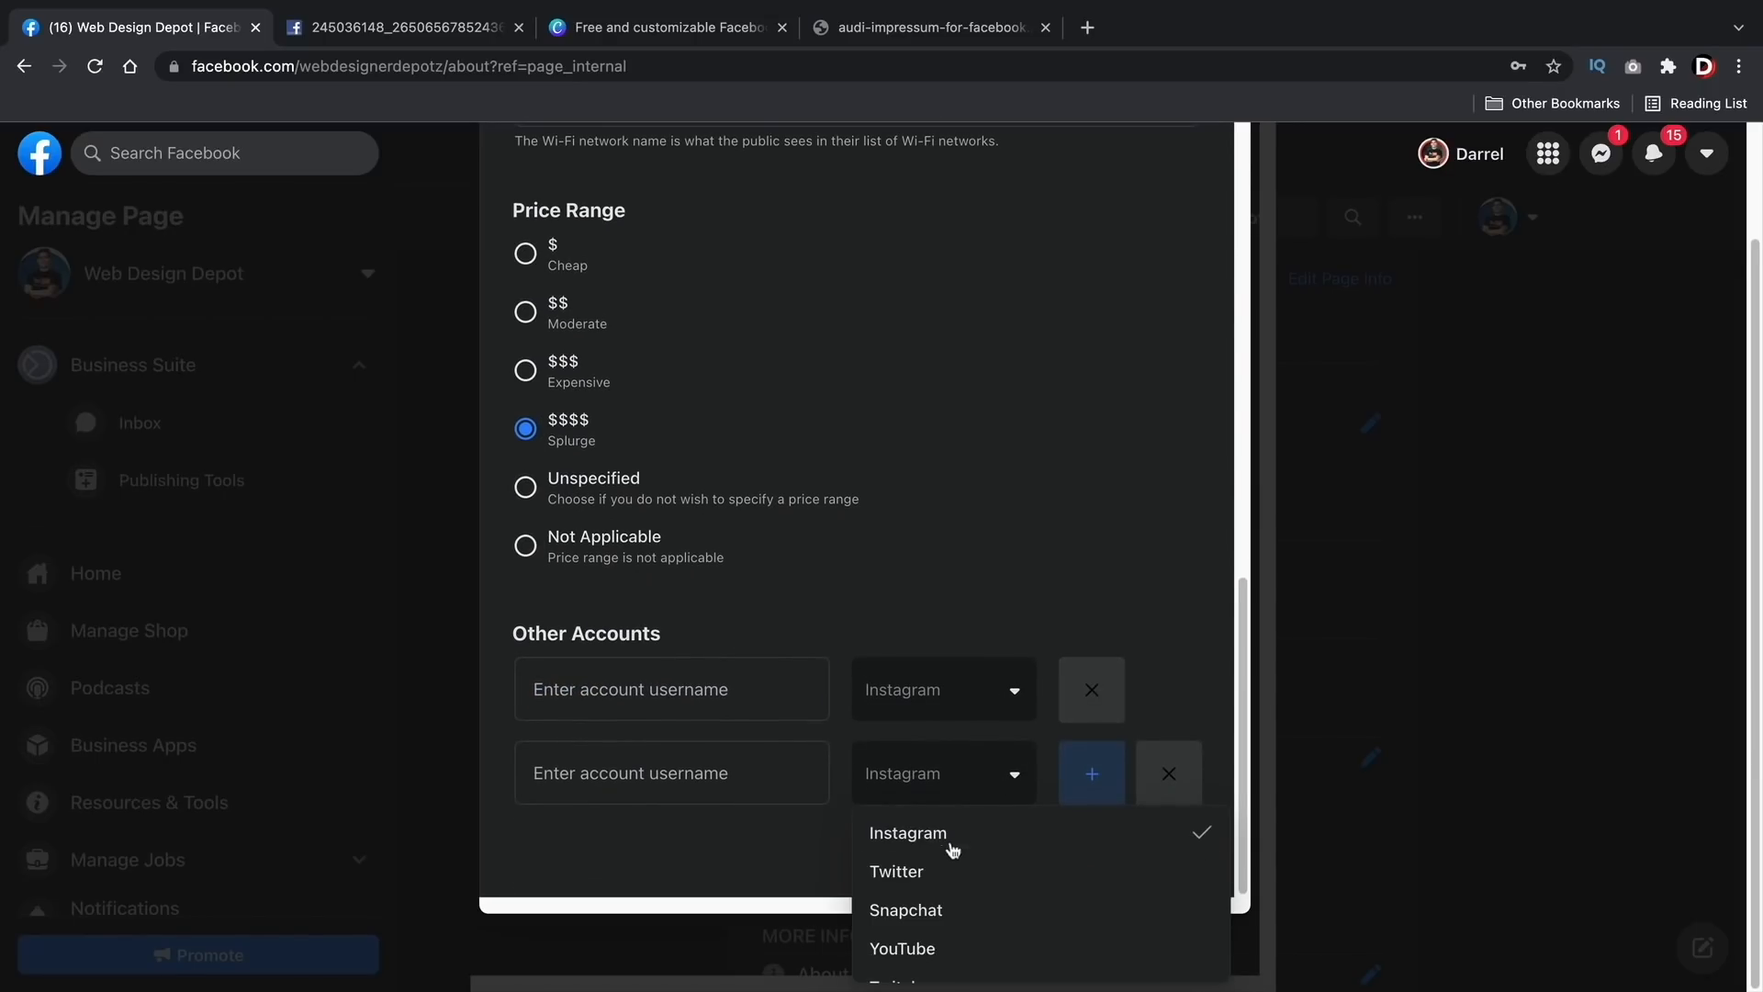
pyautogui.scroll(-3, 885, 919)
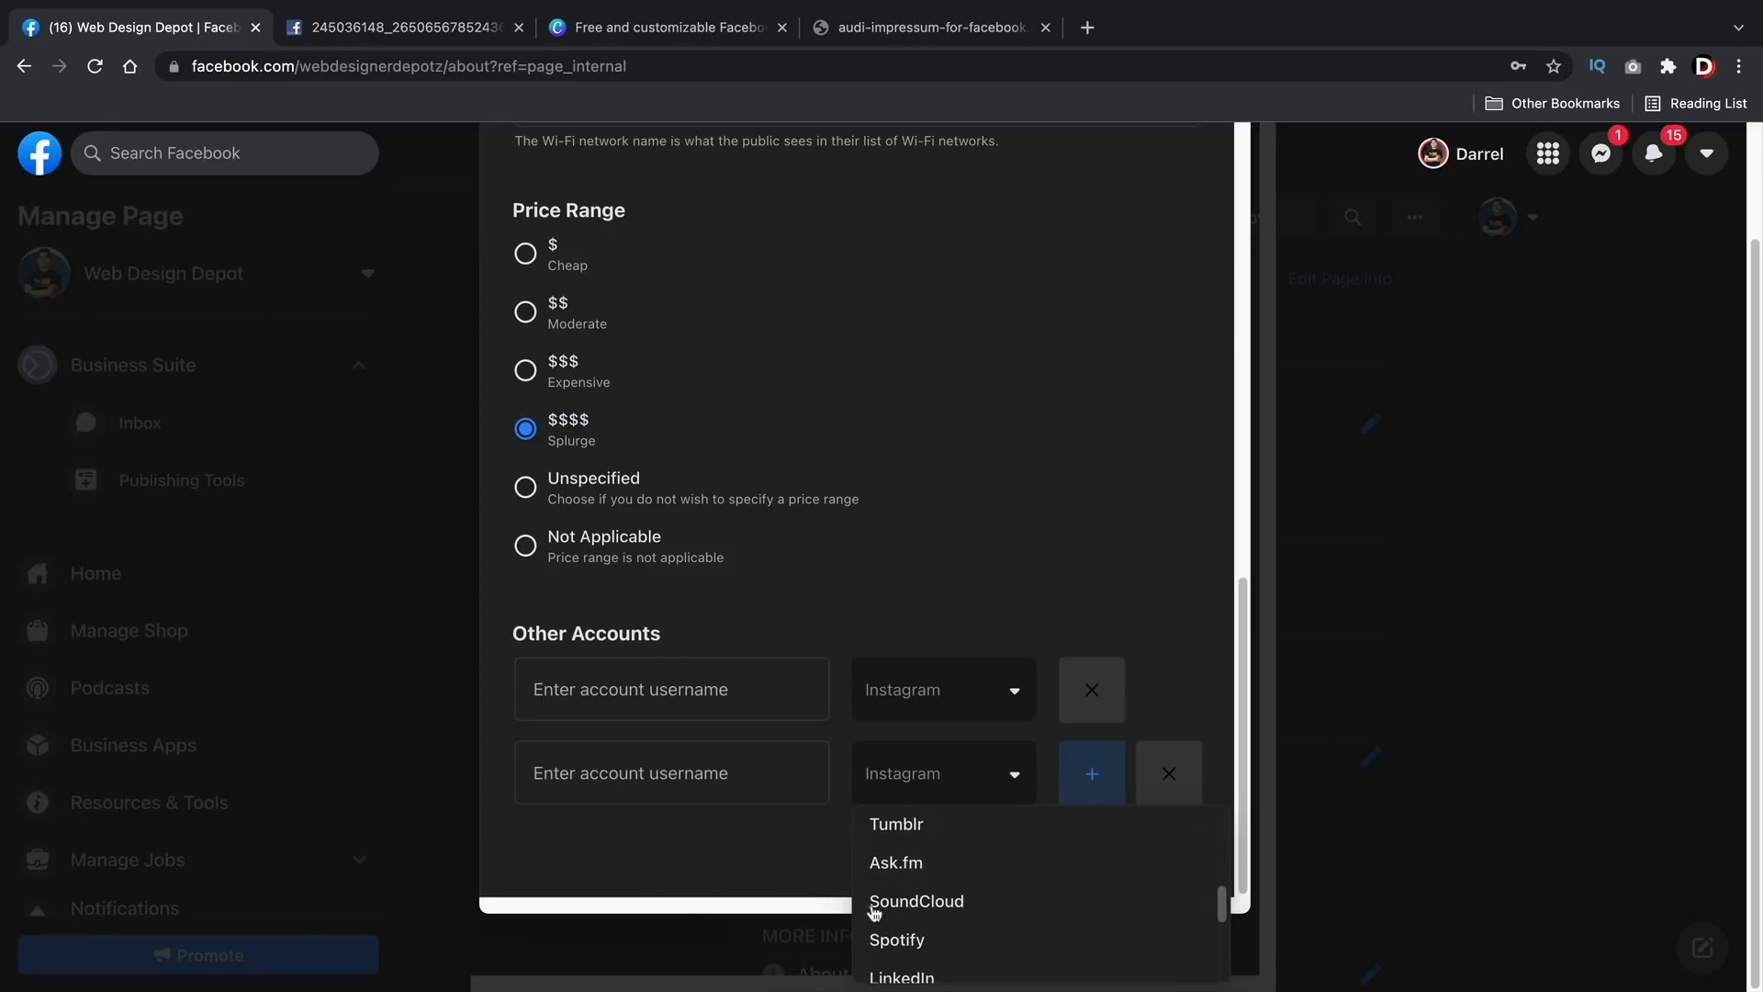
pyautogui.scroll(1, 932, 918)
pyautogui.scroll(3, 932, 918)
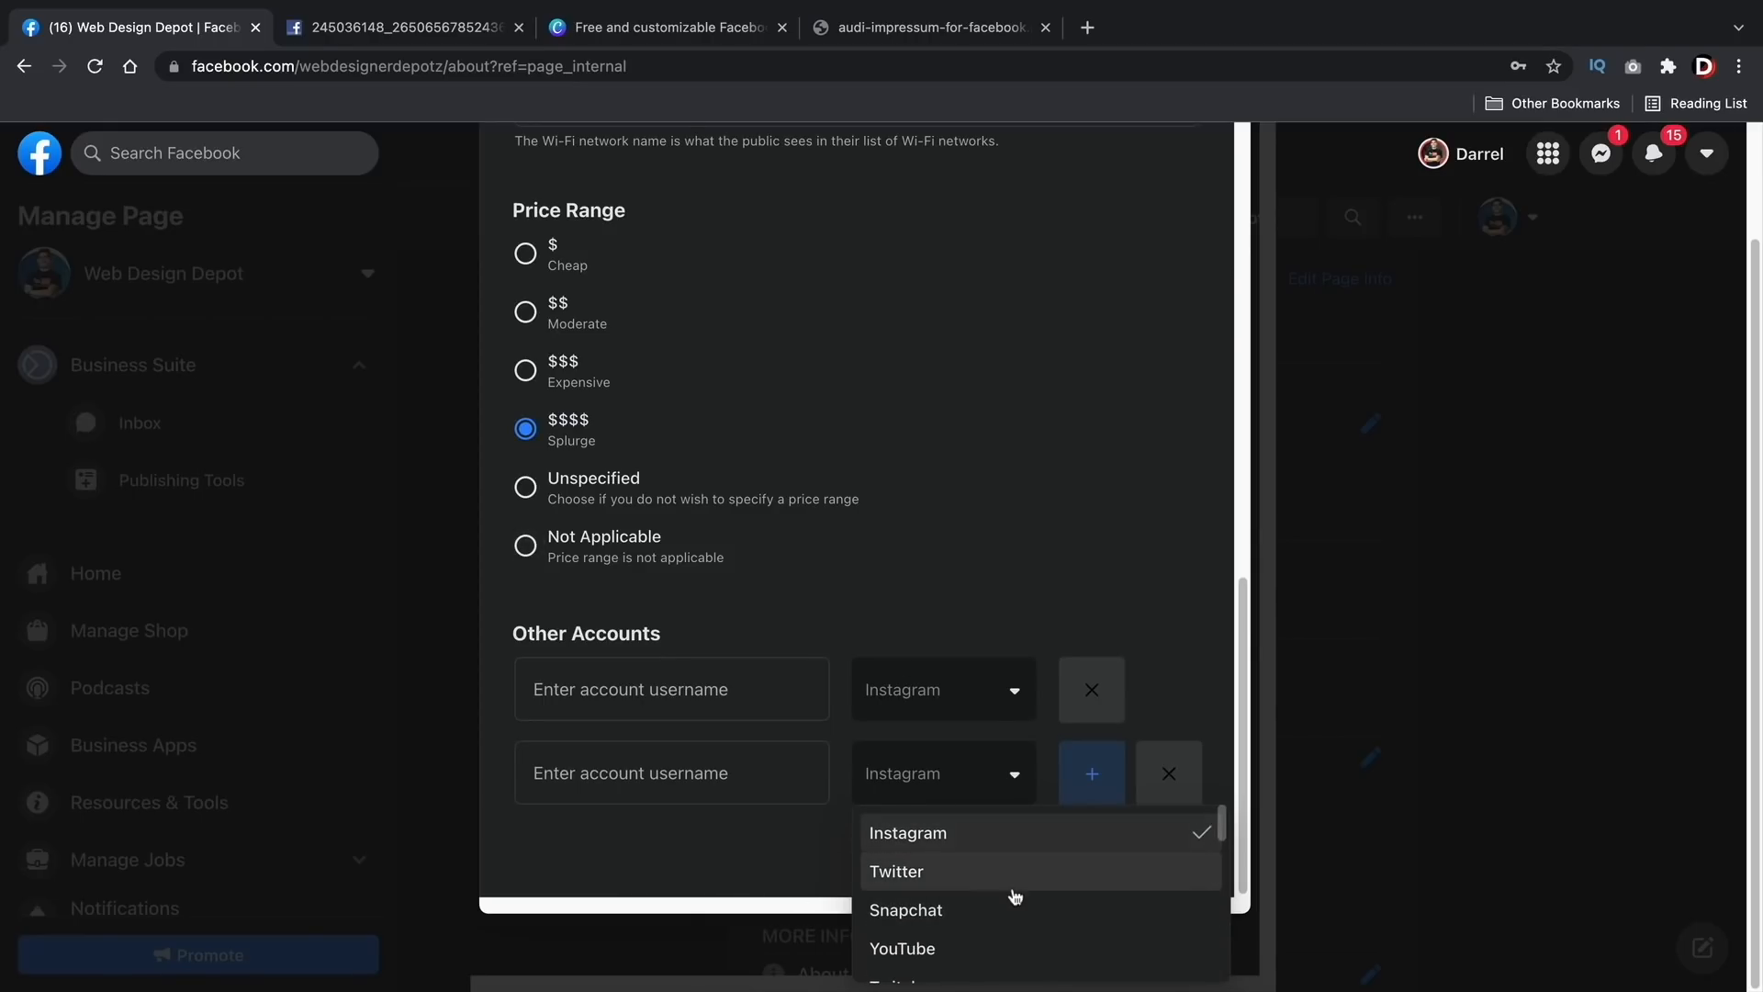
pyautogui.scroll(-5, 1010, 895)
pyautogui.scroll(-5, 973, 904)
pyautogui.scroll(7, 954, 909)
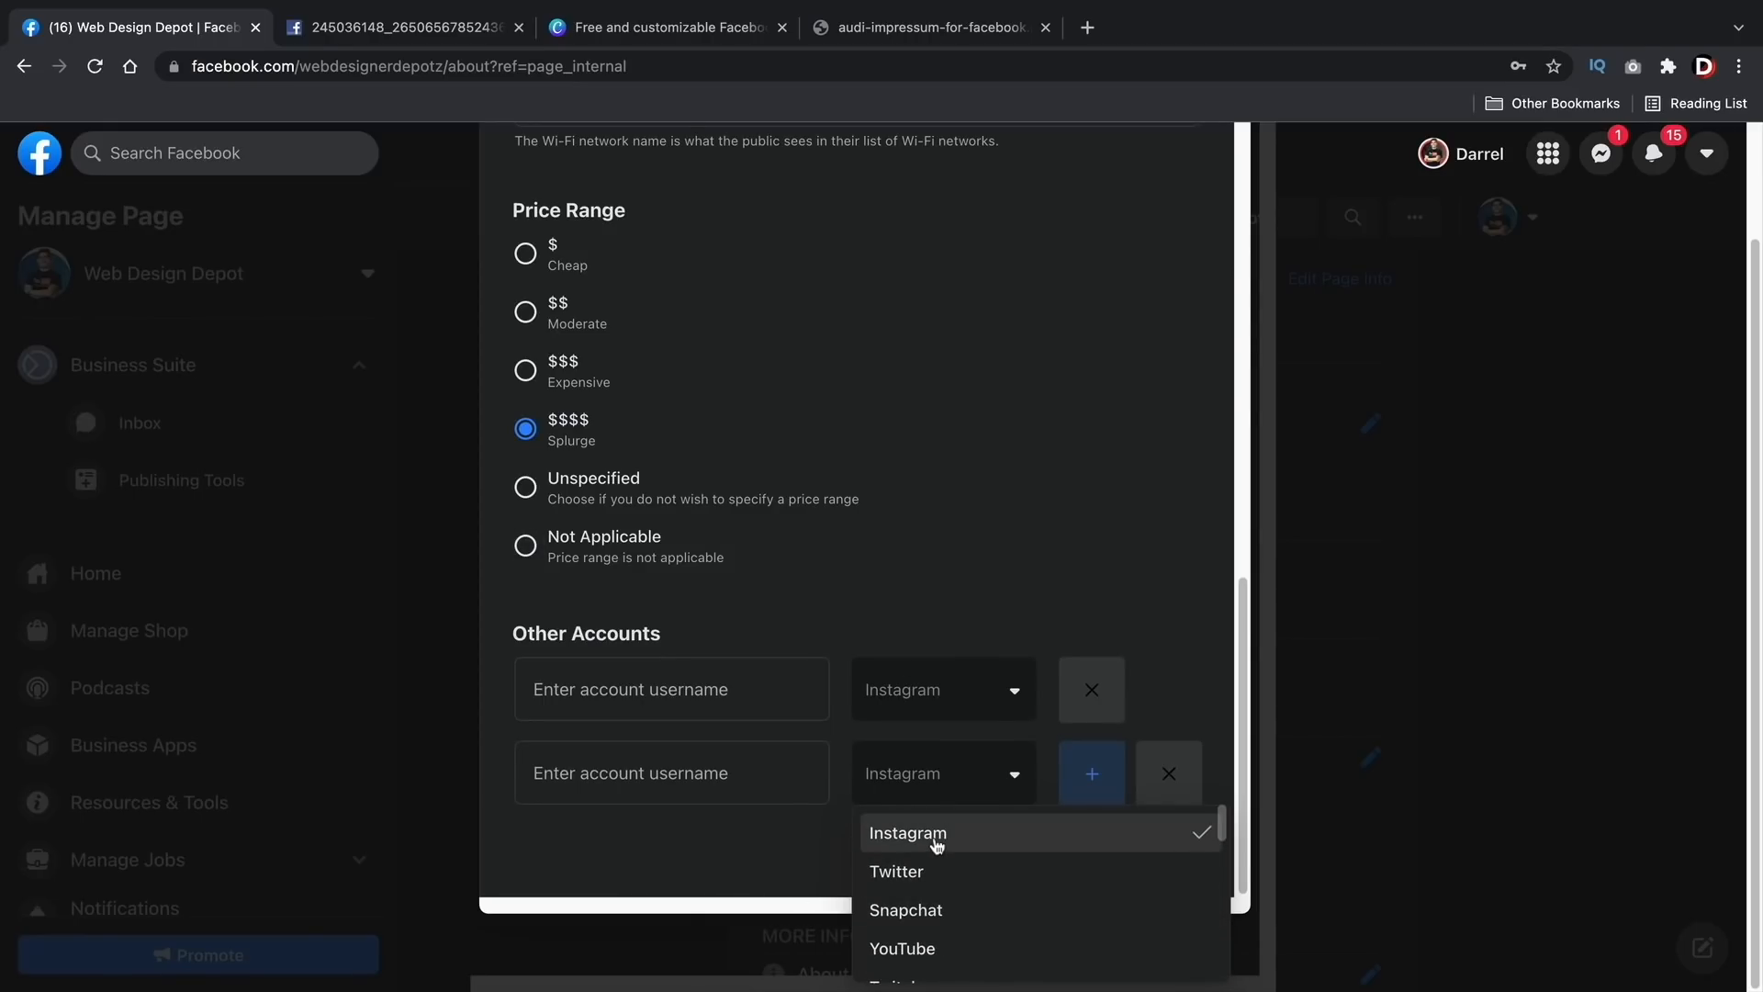
pyautogui.click(936, 835)
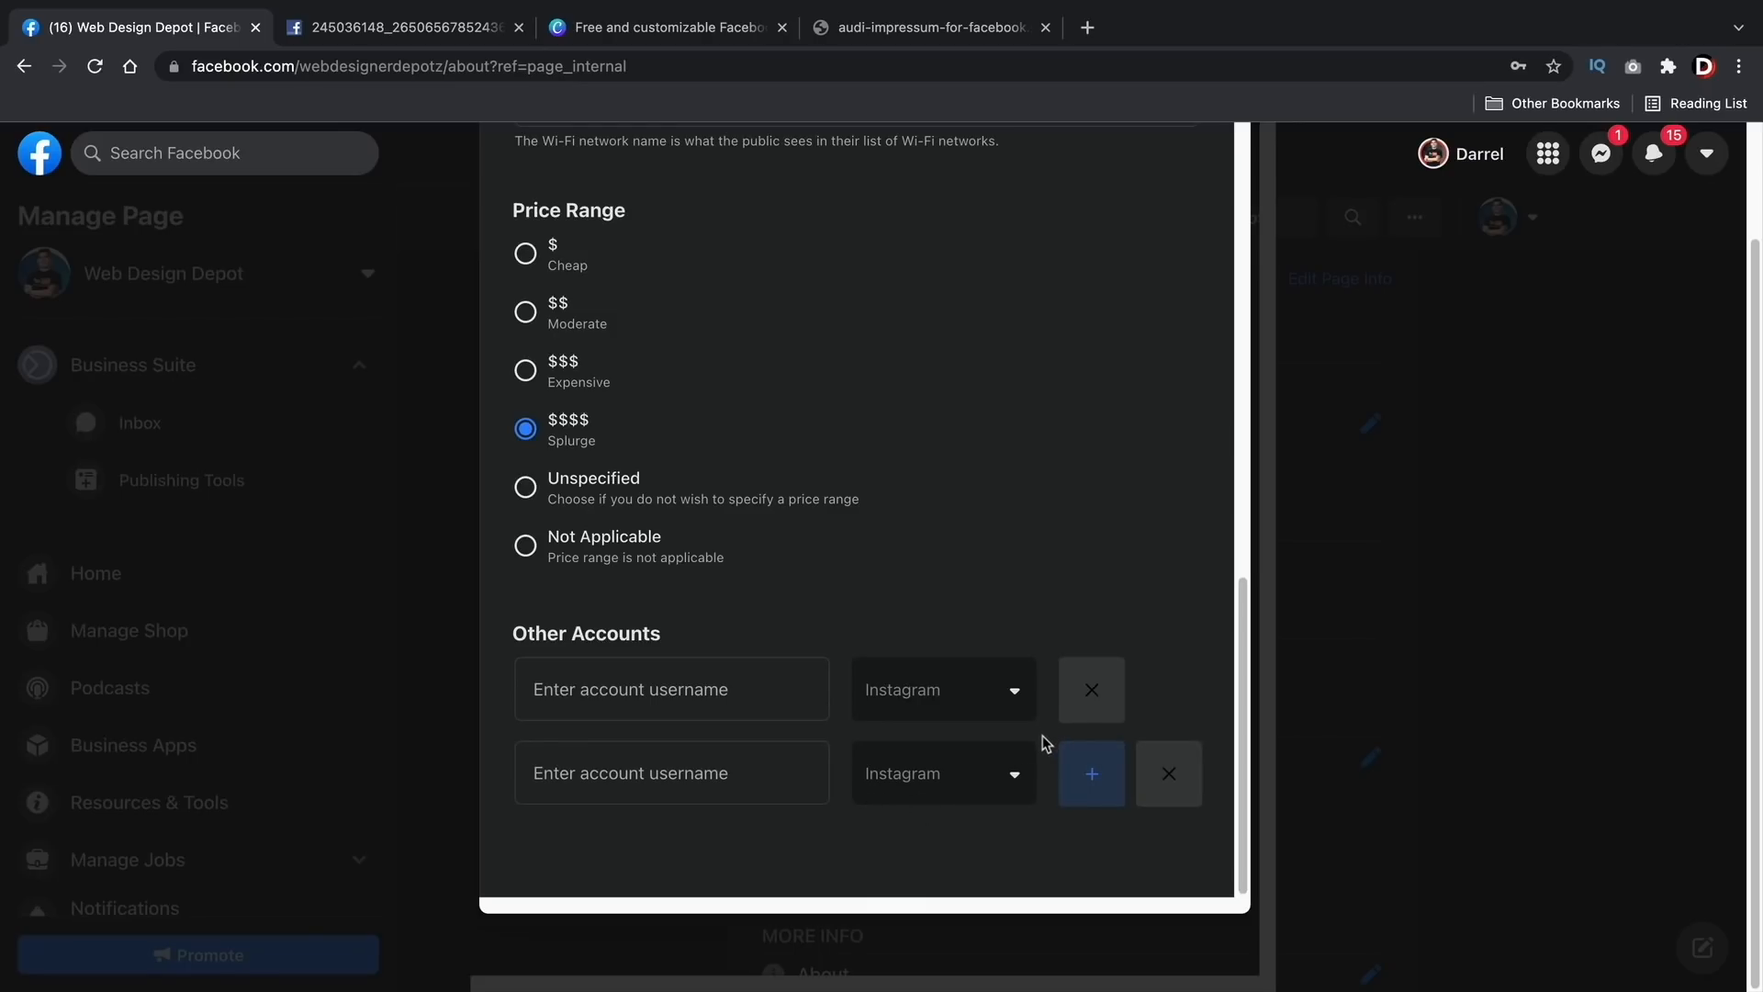
# Step: Switch the Page's Price Range to Unspecified and review the More section's fields
pyautogui.scroll(15, 1043, 735)
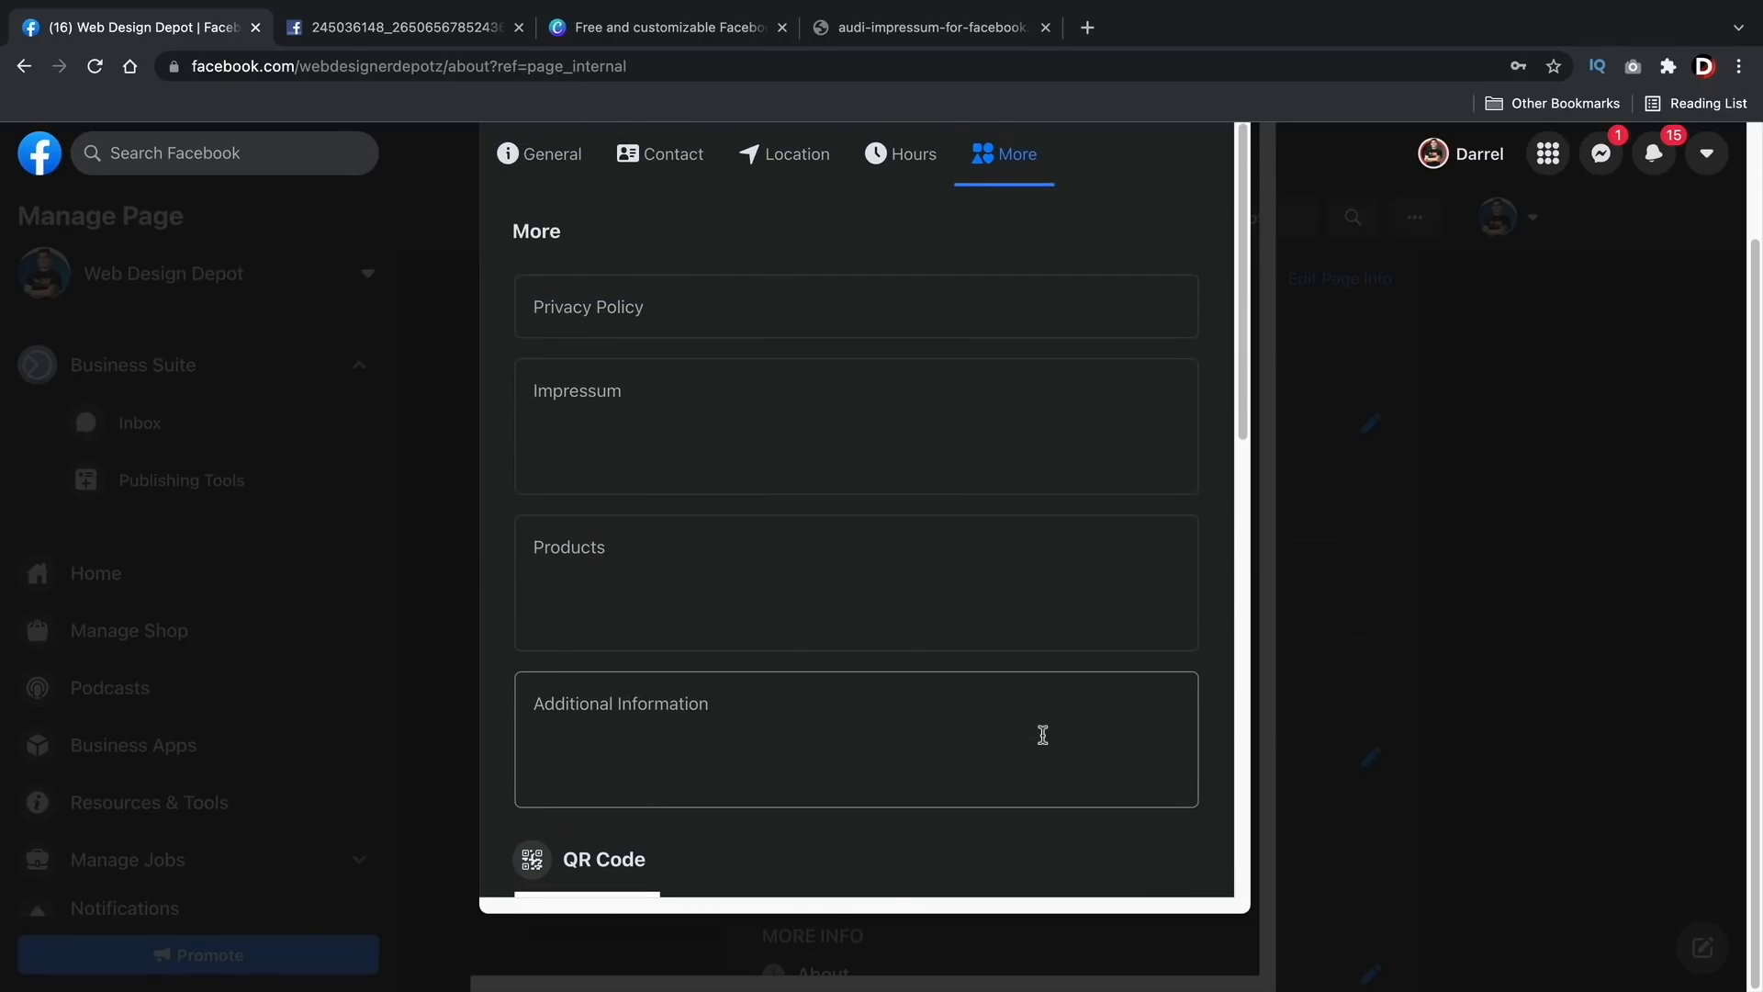
pyautogui.scroll(-15, 1043, 736)
pyautogui.click(1084, 498)
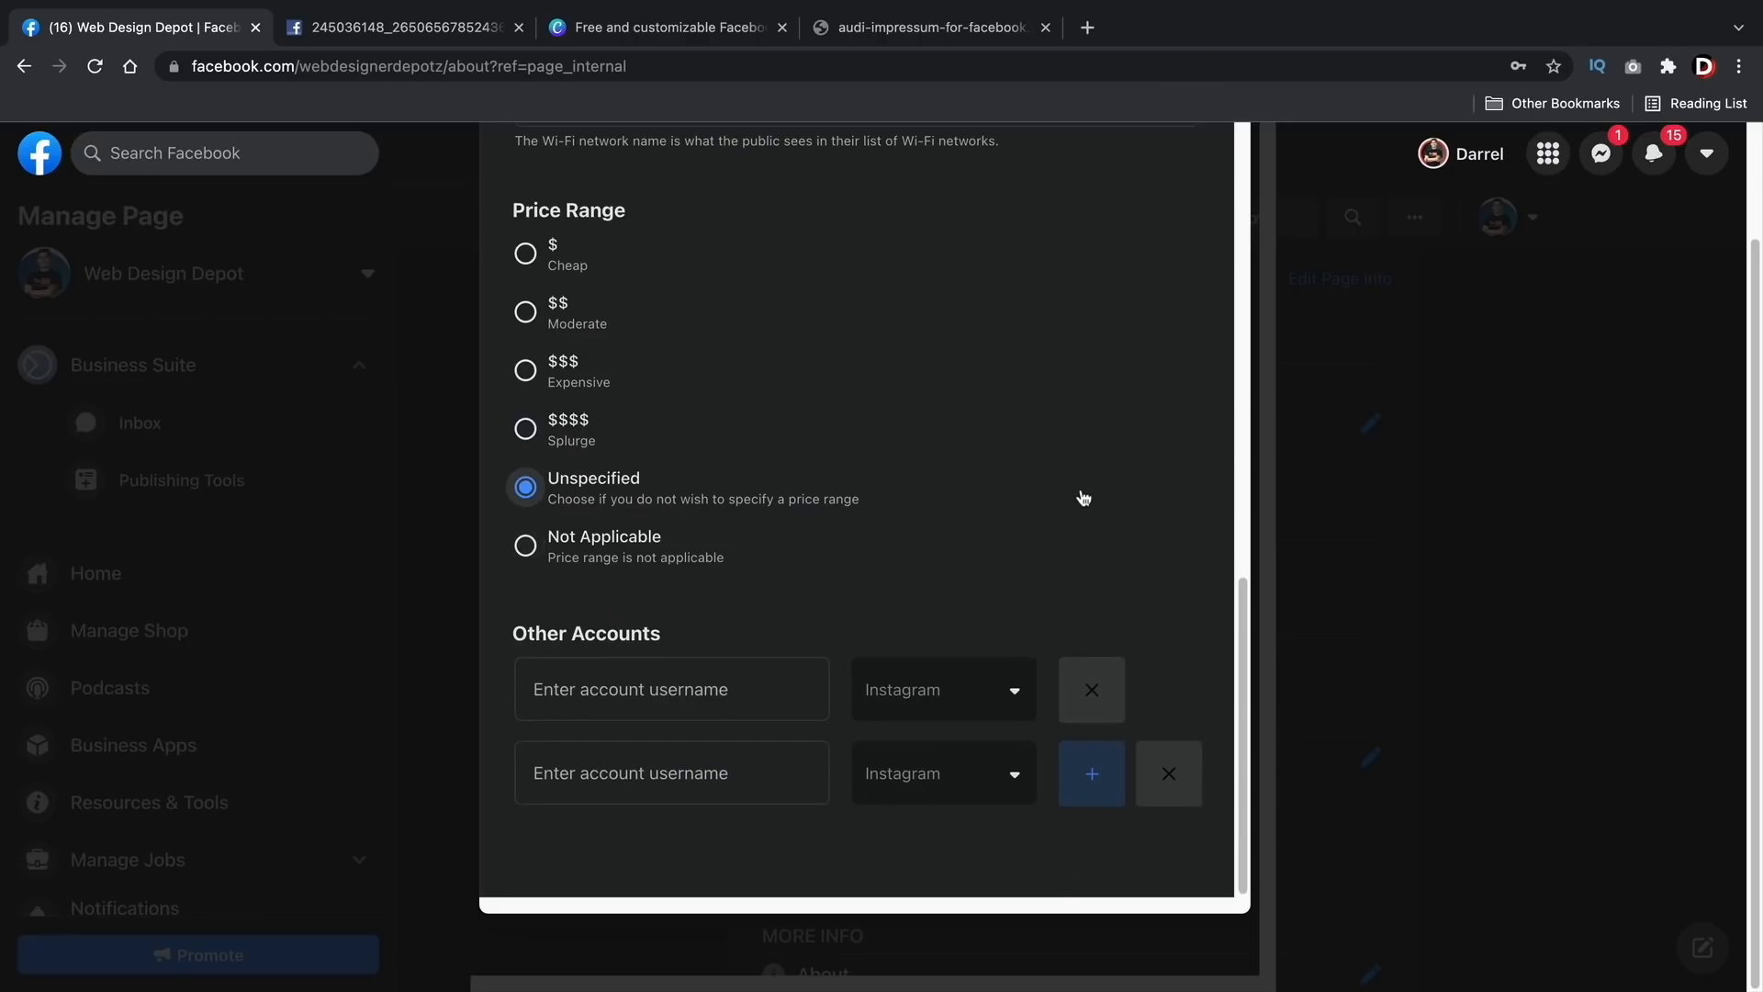
pyautogui.scroll(15, 1083, 500)
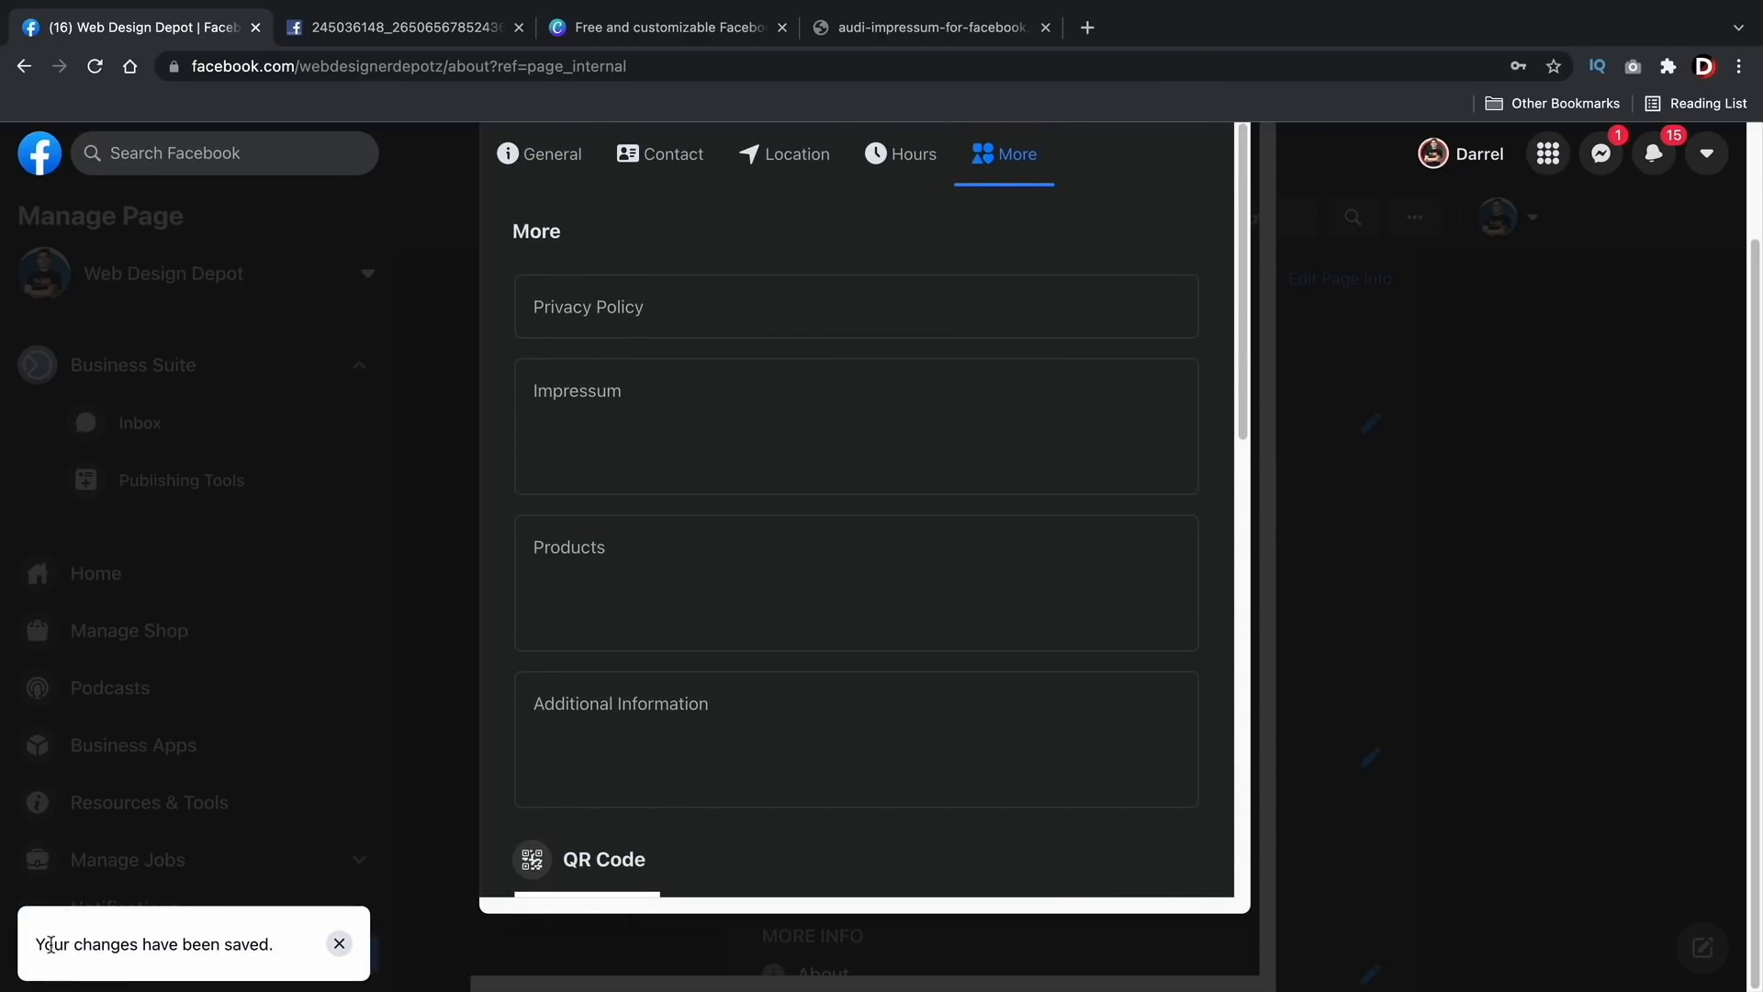
pyautogui.scroll(3, 1145, 179)
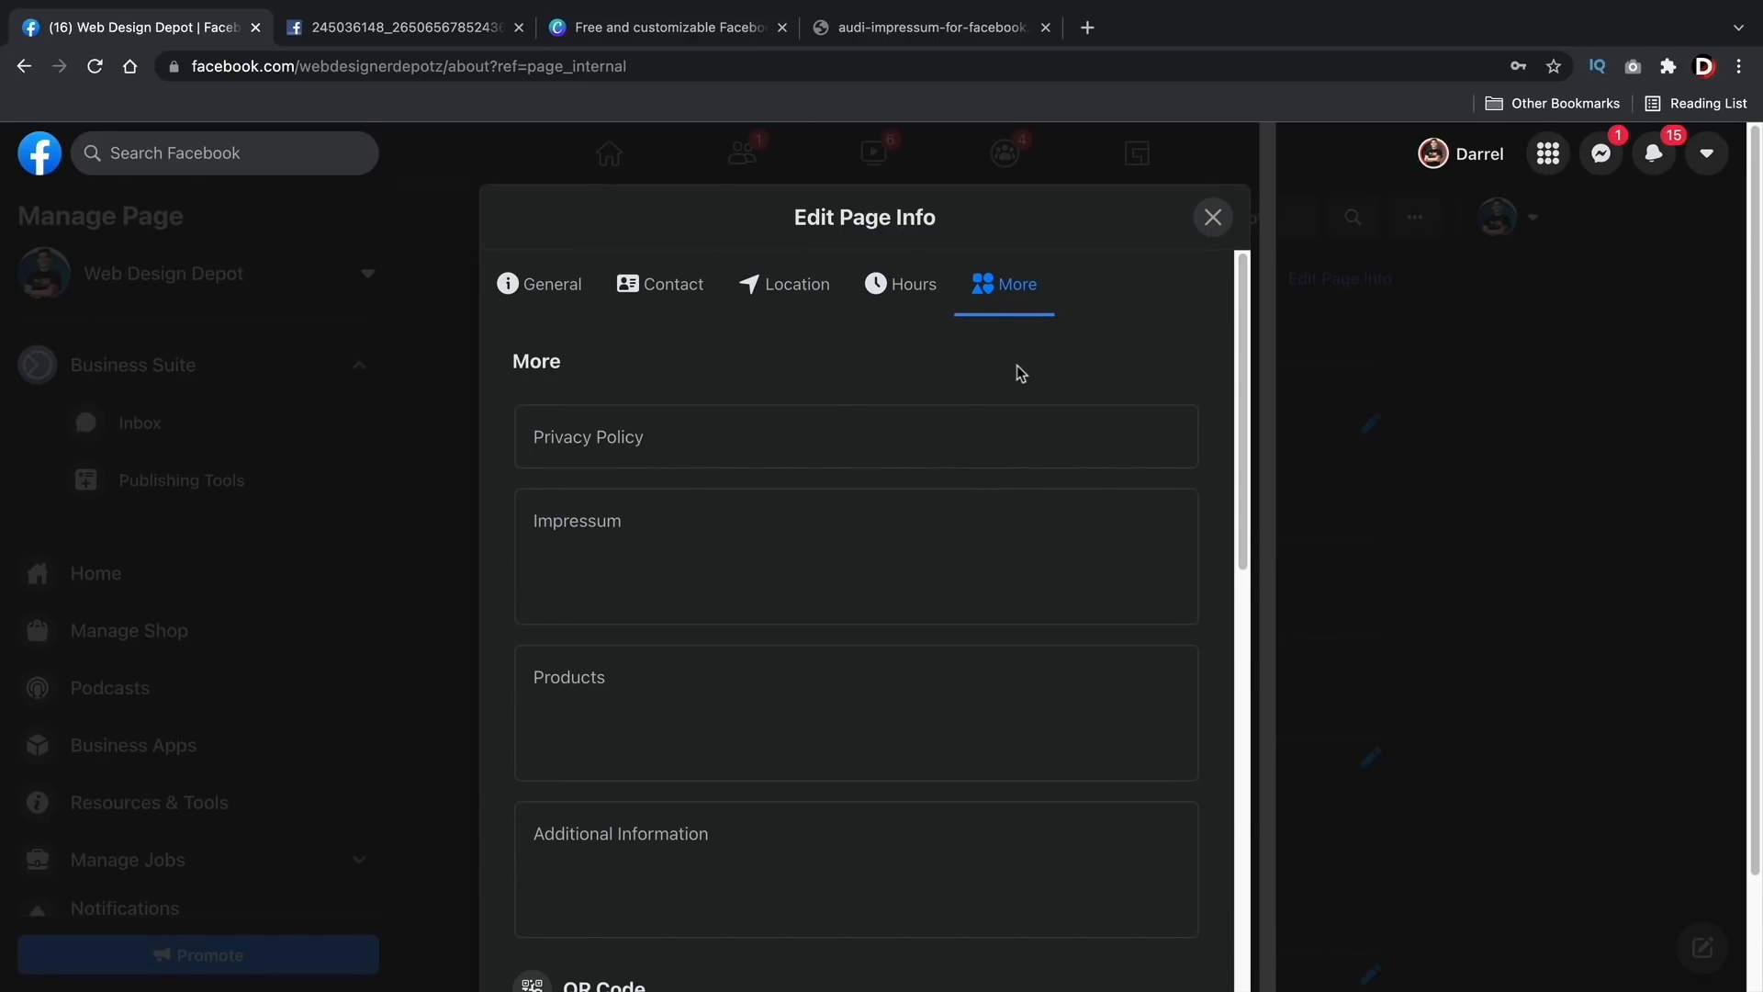
pyautogui.scroll(-10, 897, 767)
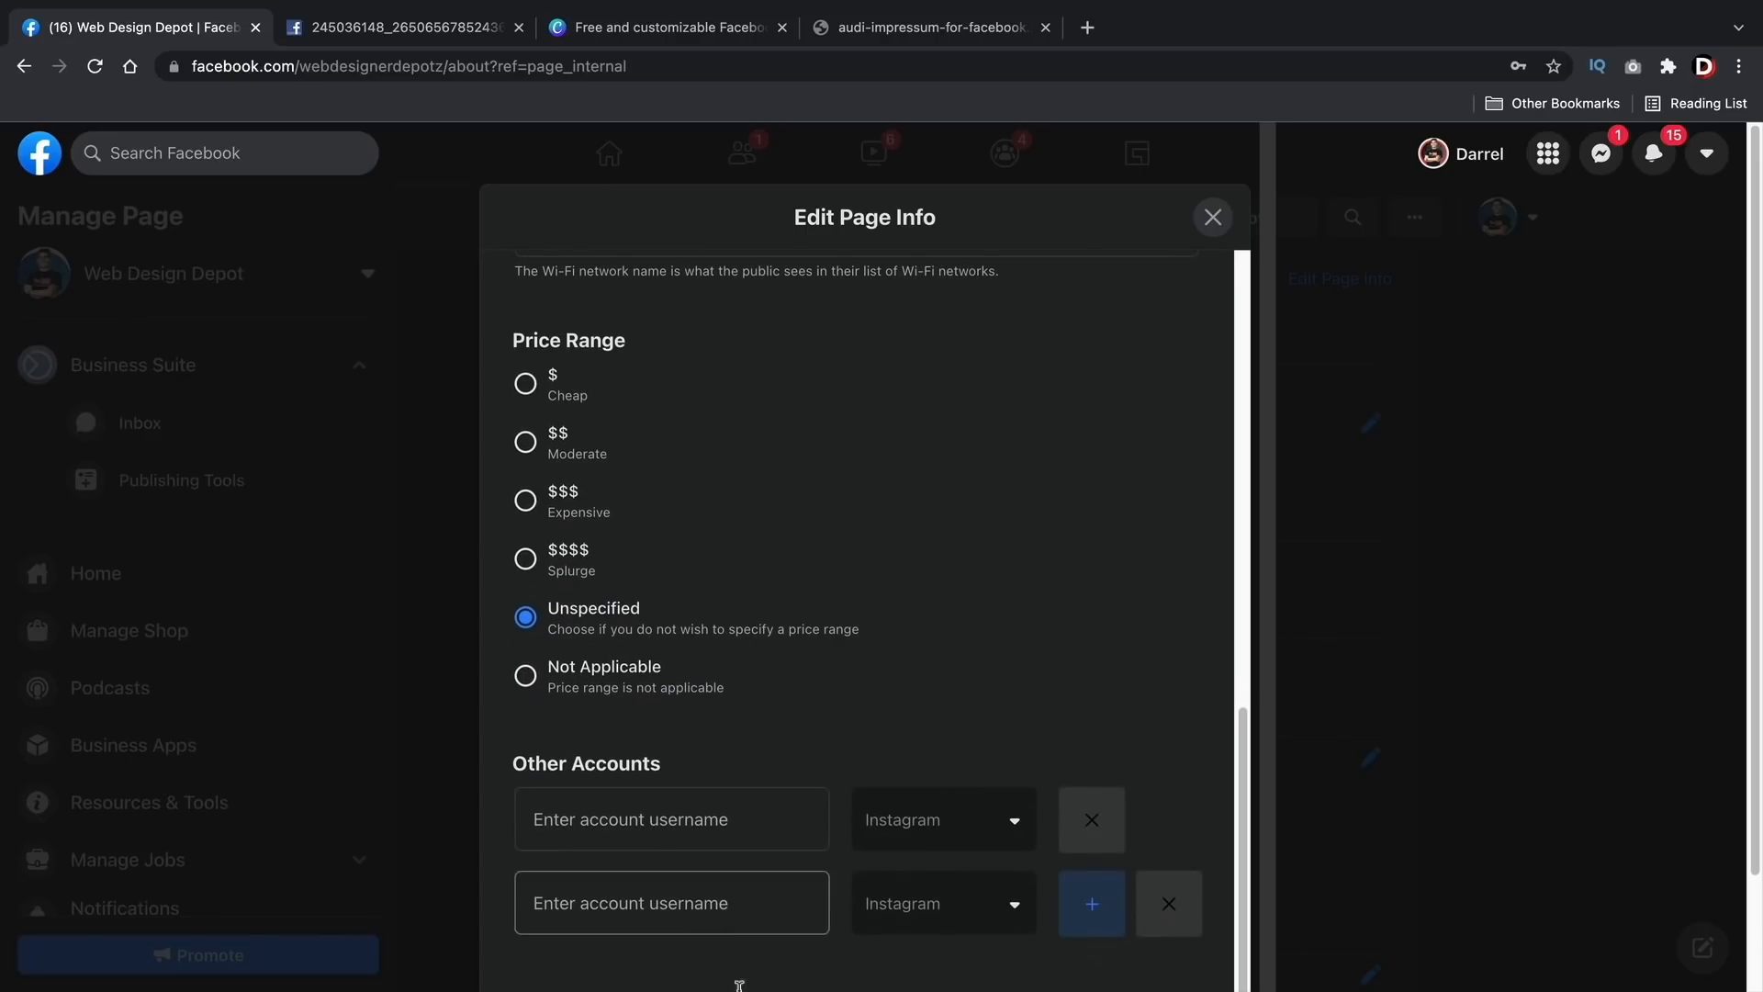
pyautogui.scroll(-2, 1138, 789)
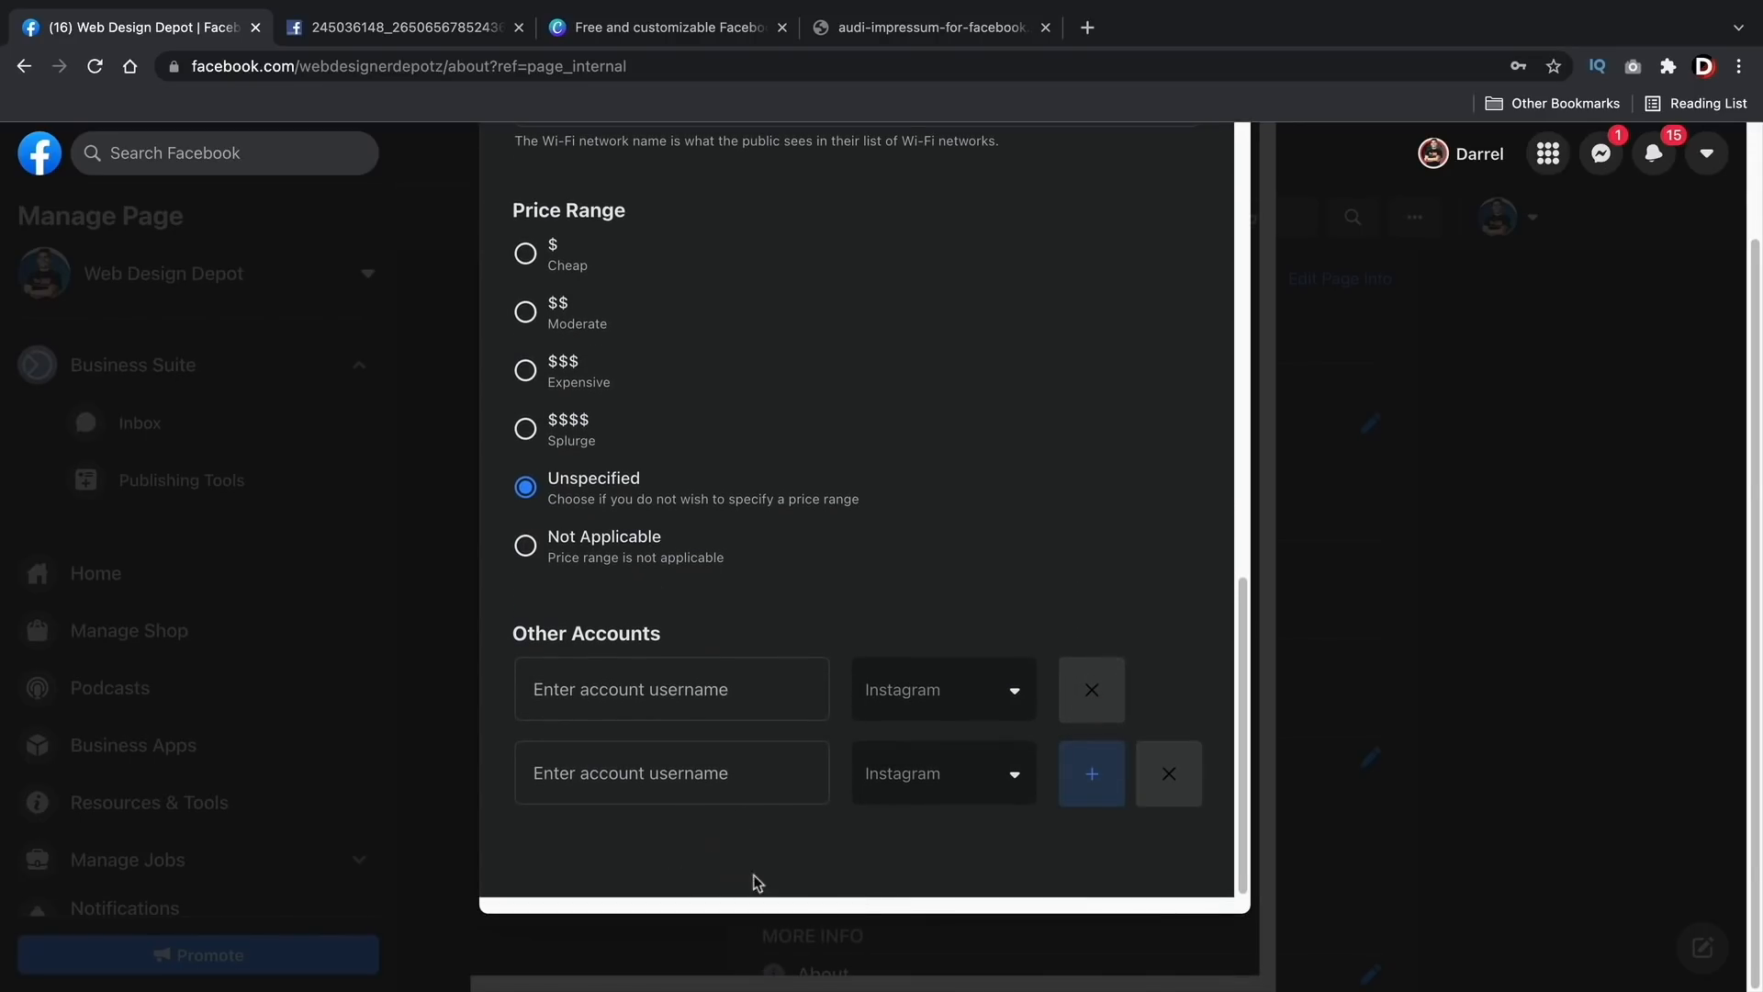
# Step: Try Not Applicable as the Price Range and return it to $$$$ (Splurge)
pyautogui.tripleClick(1031, 567)
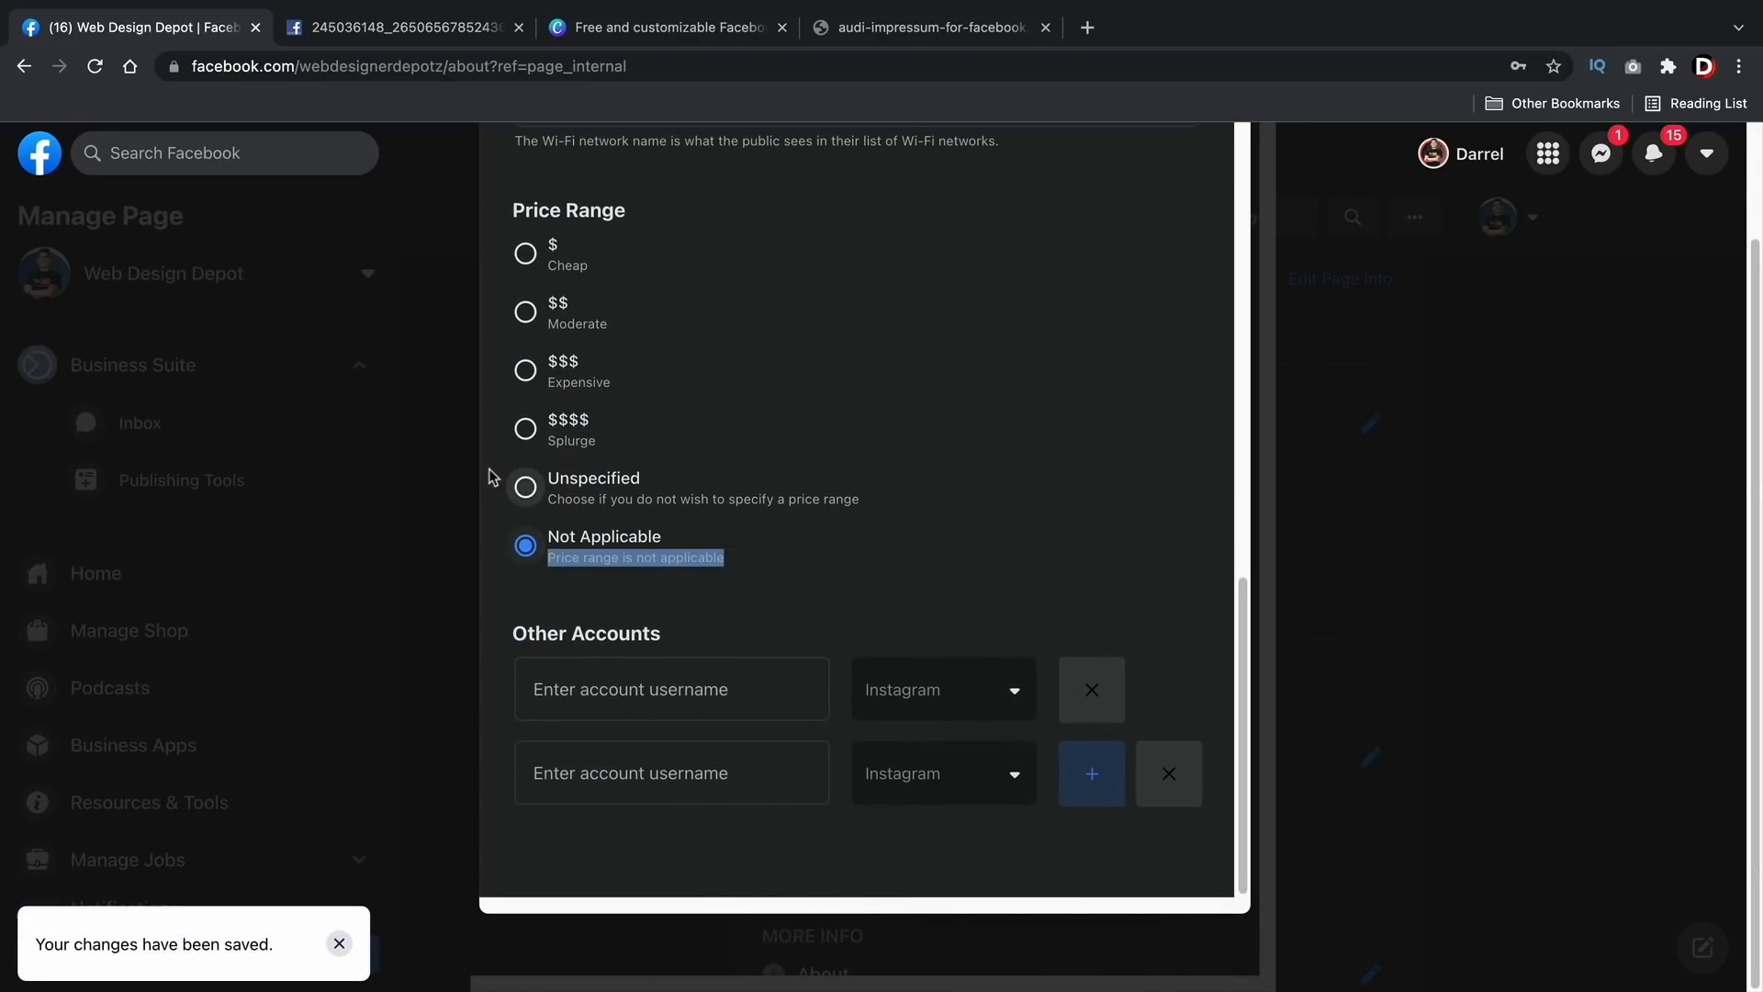
pyautogui.moveTo(88, 946); pyautogui.dragTo(292, 948)
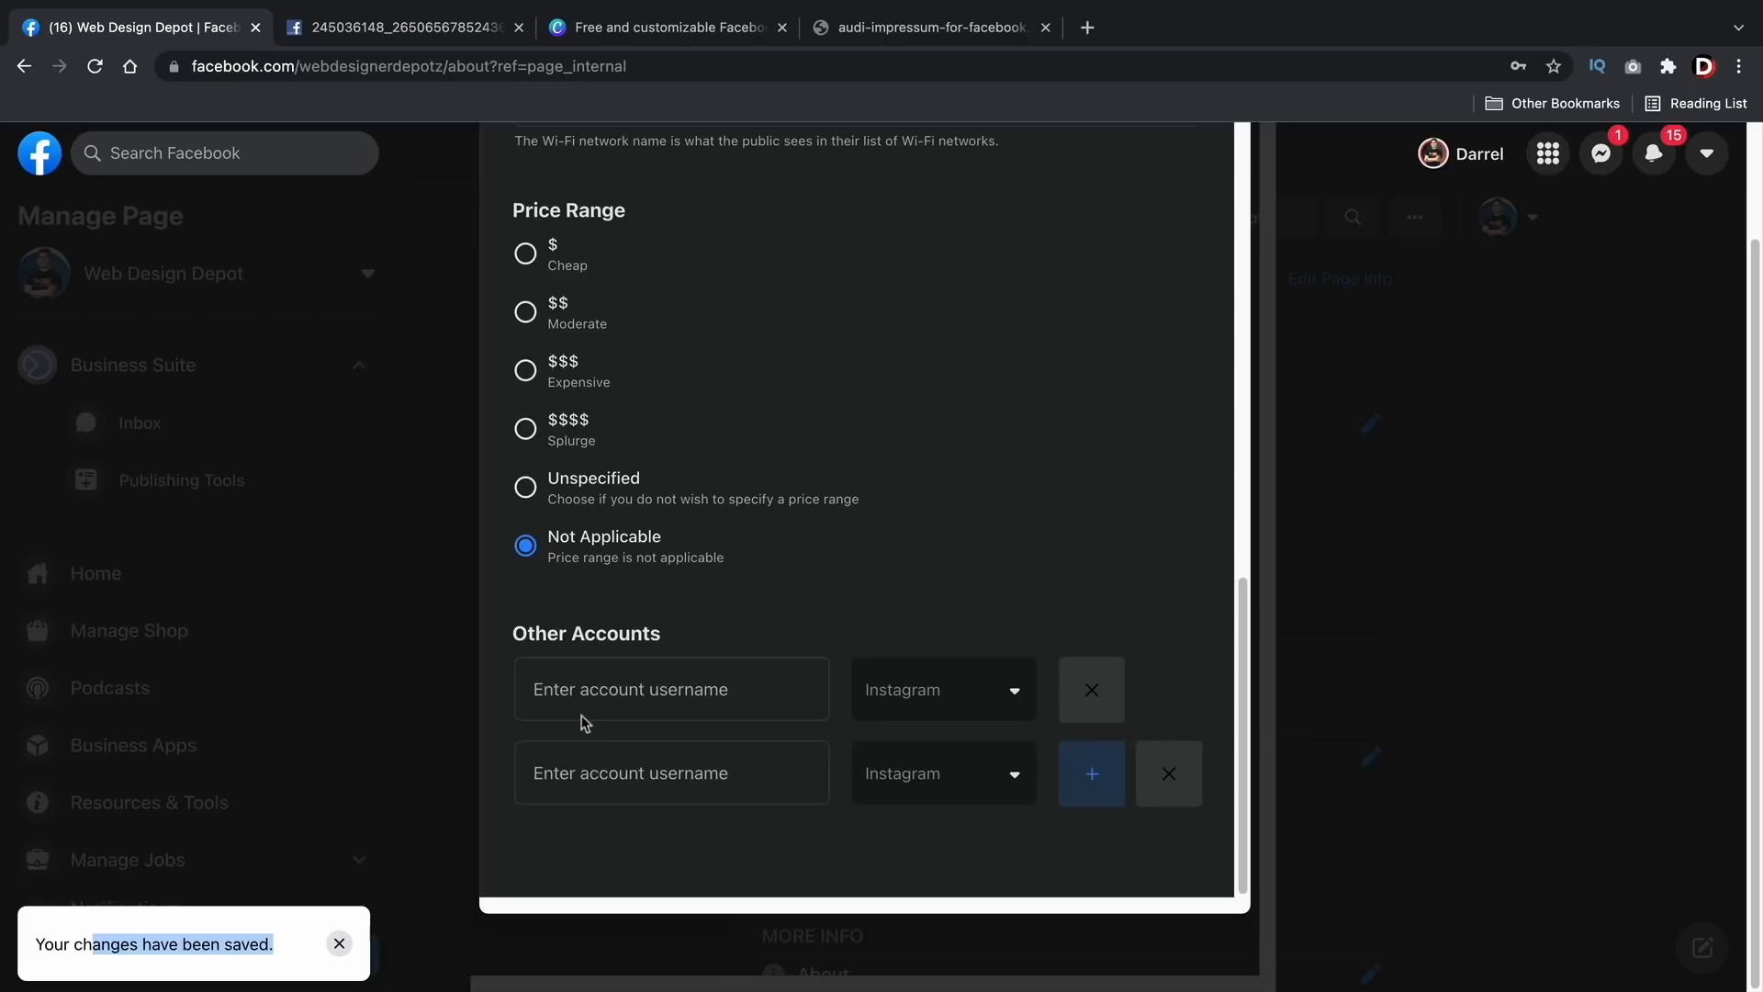
pyautogui.click(908, 534)
pyautogui.click(740, 426)
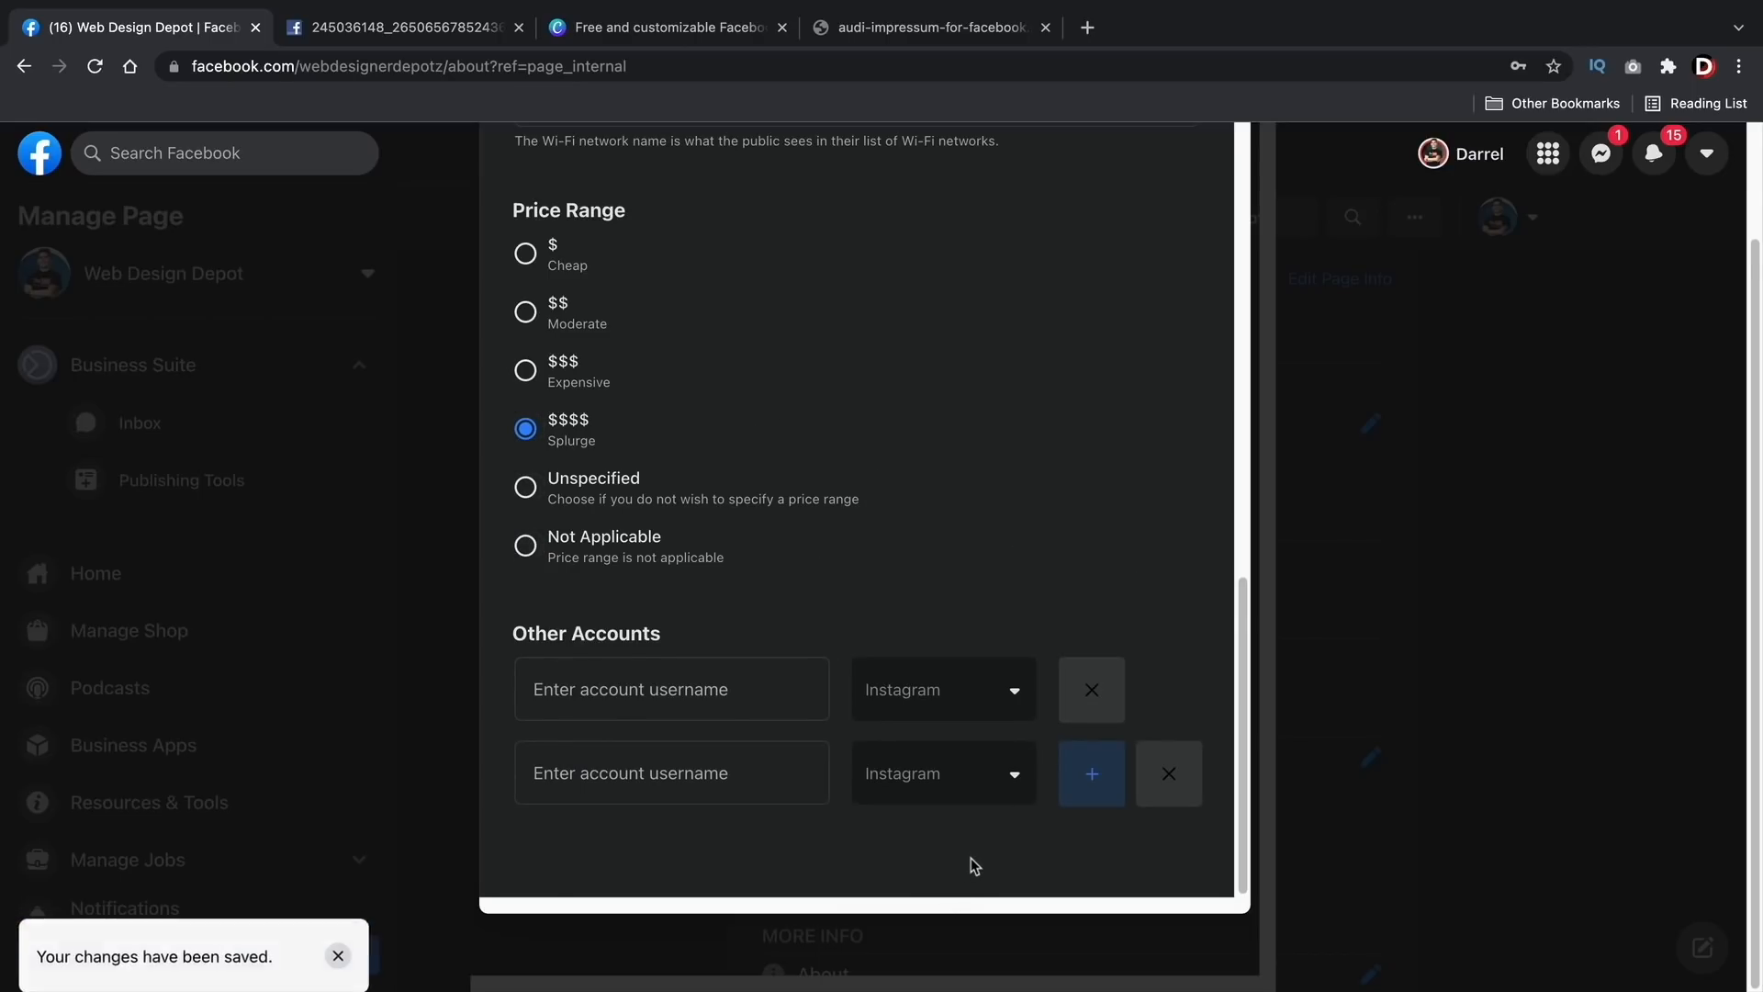
# Step: Close the Page info editor and go to the Page's Home section
pyautogui.scroll(15, 971, 859)
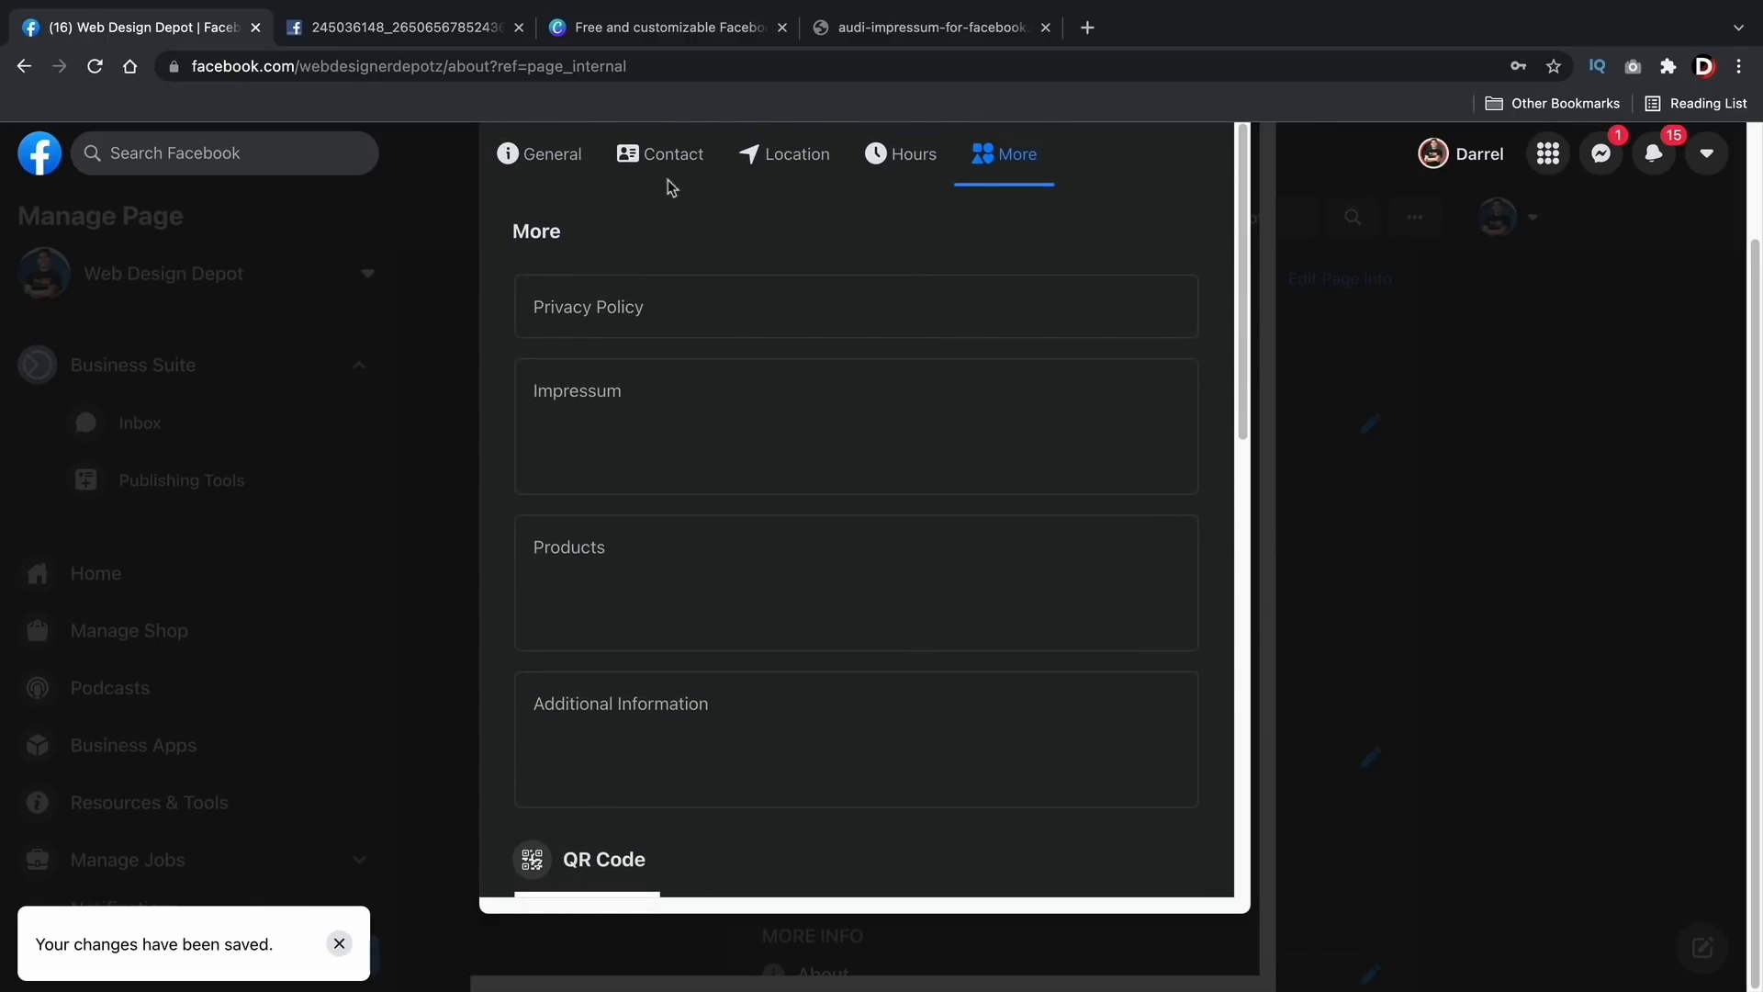
pyautogui.scroll(2, 1187, 548)
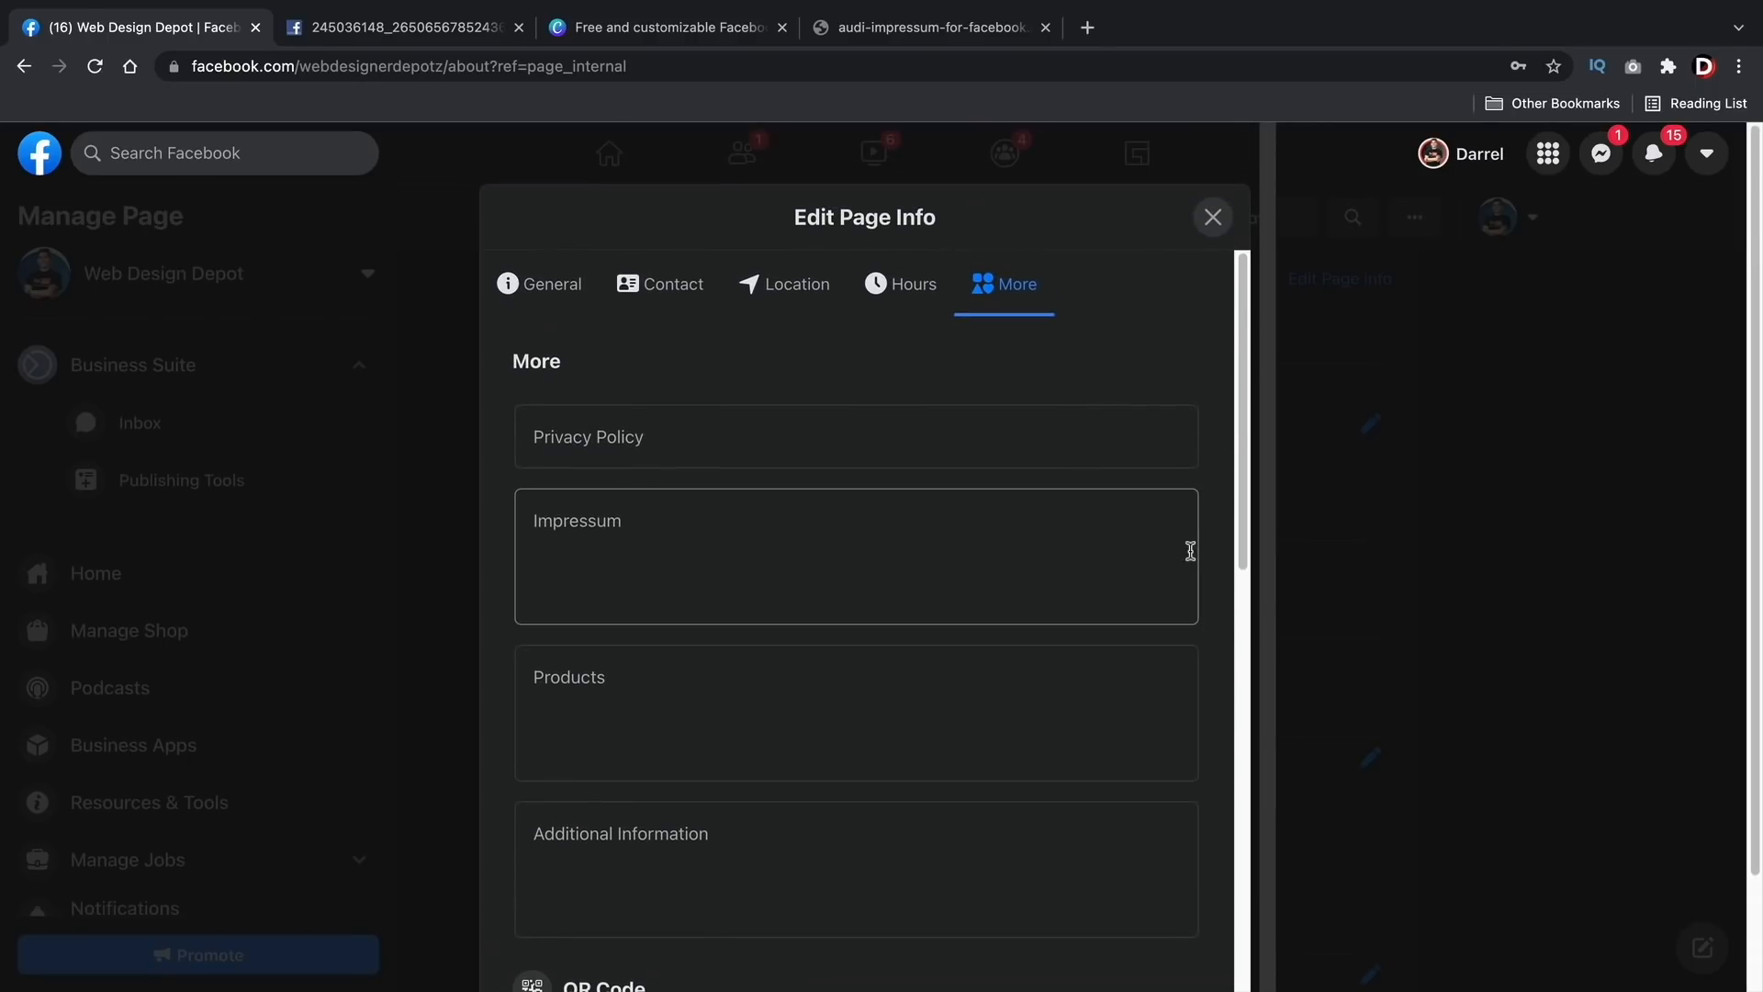
pyautogui.click(1211, 225)
pyautogui.scroll(6, 1188, 556)
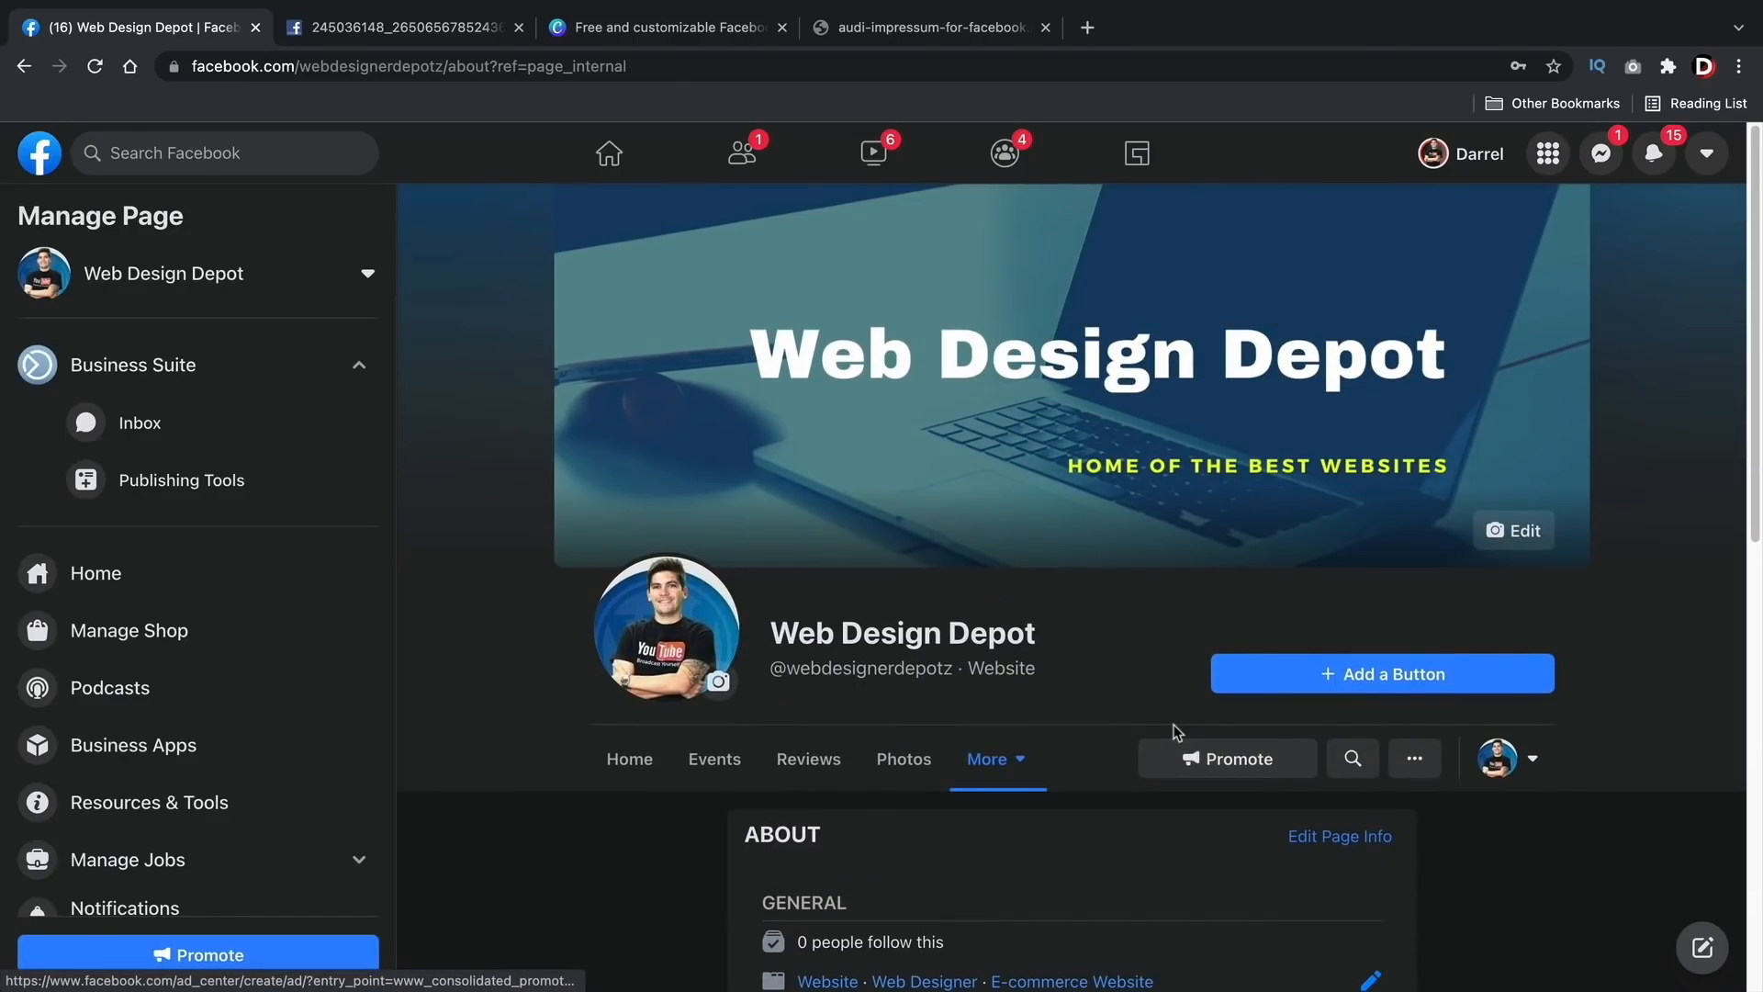
pyautogui.click(632, 771)
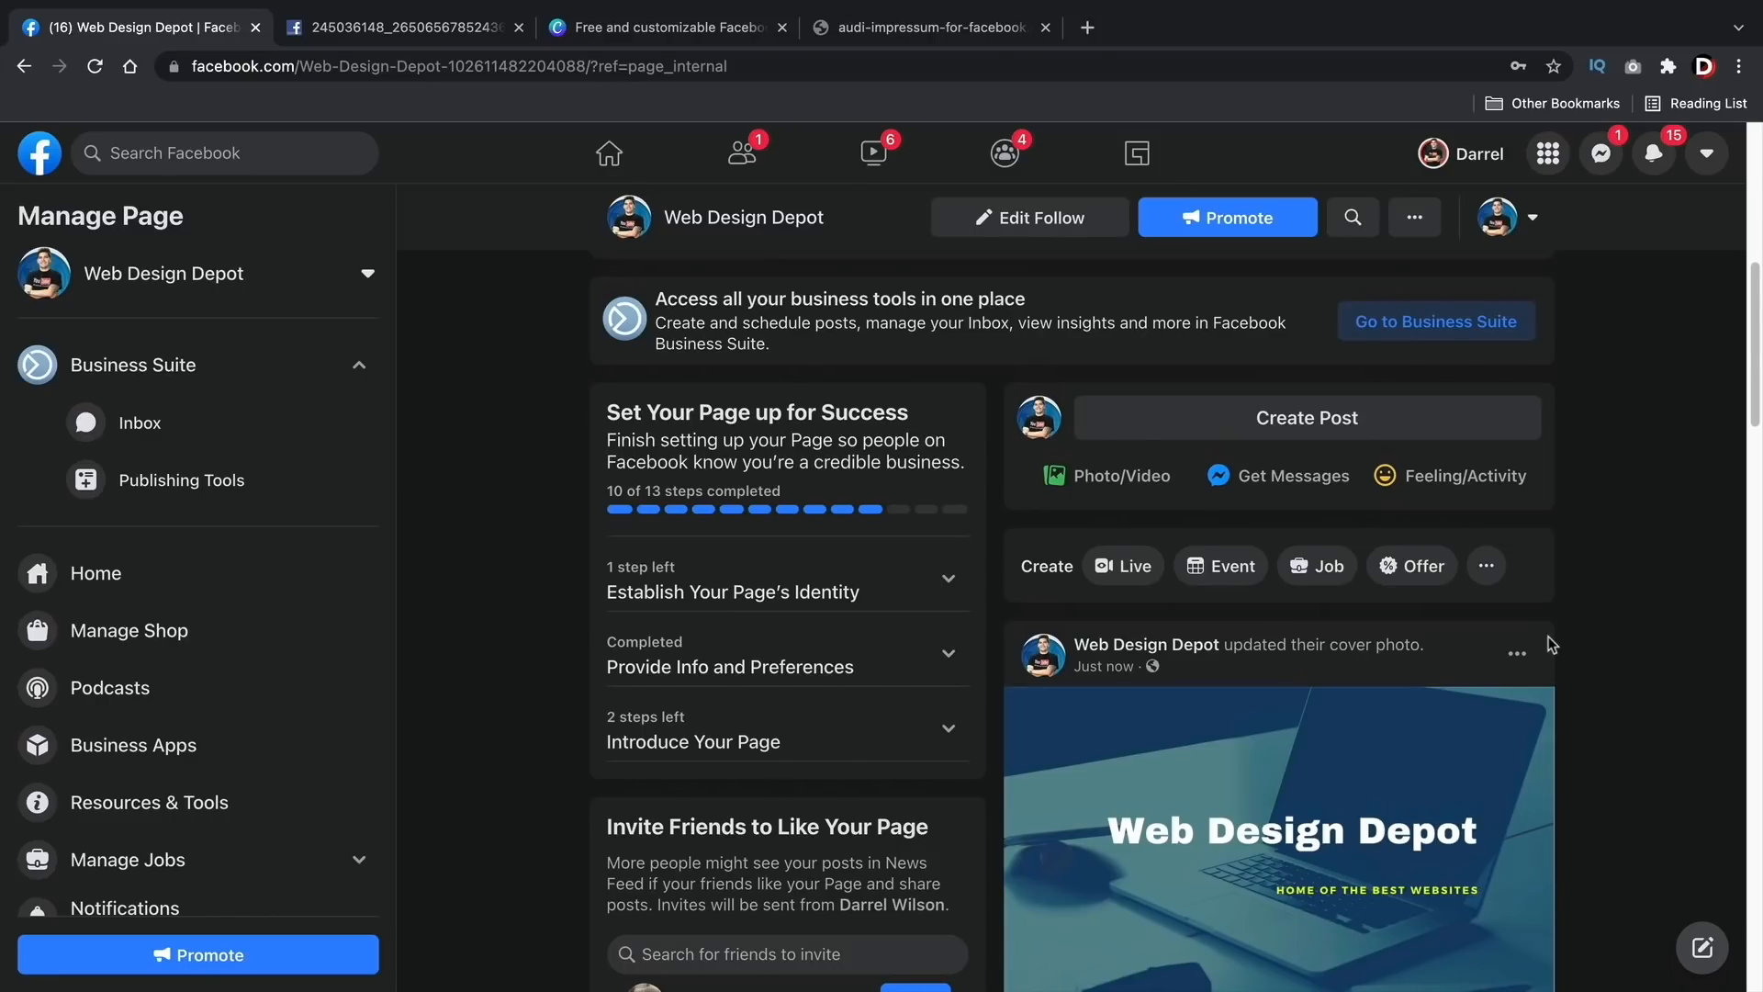
# Step: Start a new Page post and examine its background choices and the full list of things to add
pyautogui.click(1317, 425)
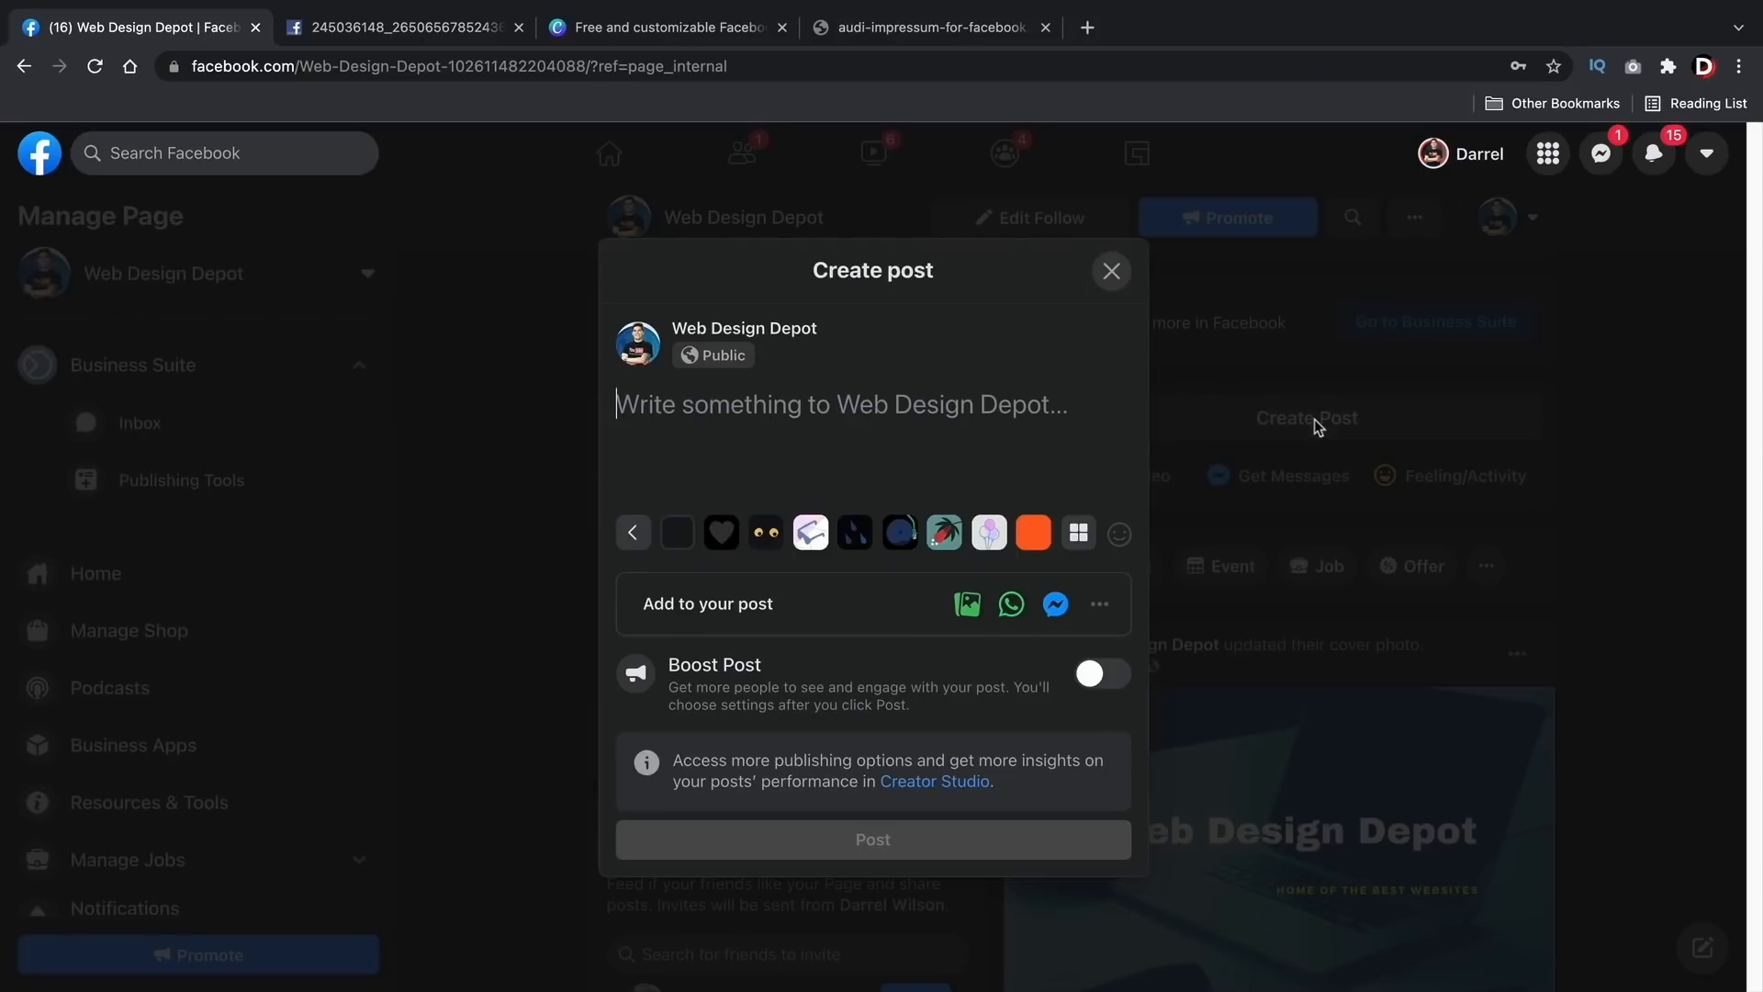
pyautogui.click(632, 533)
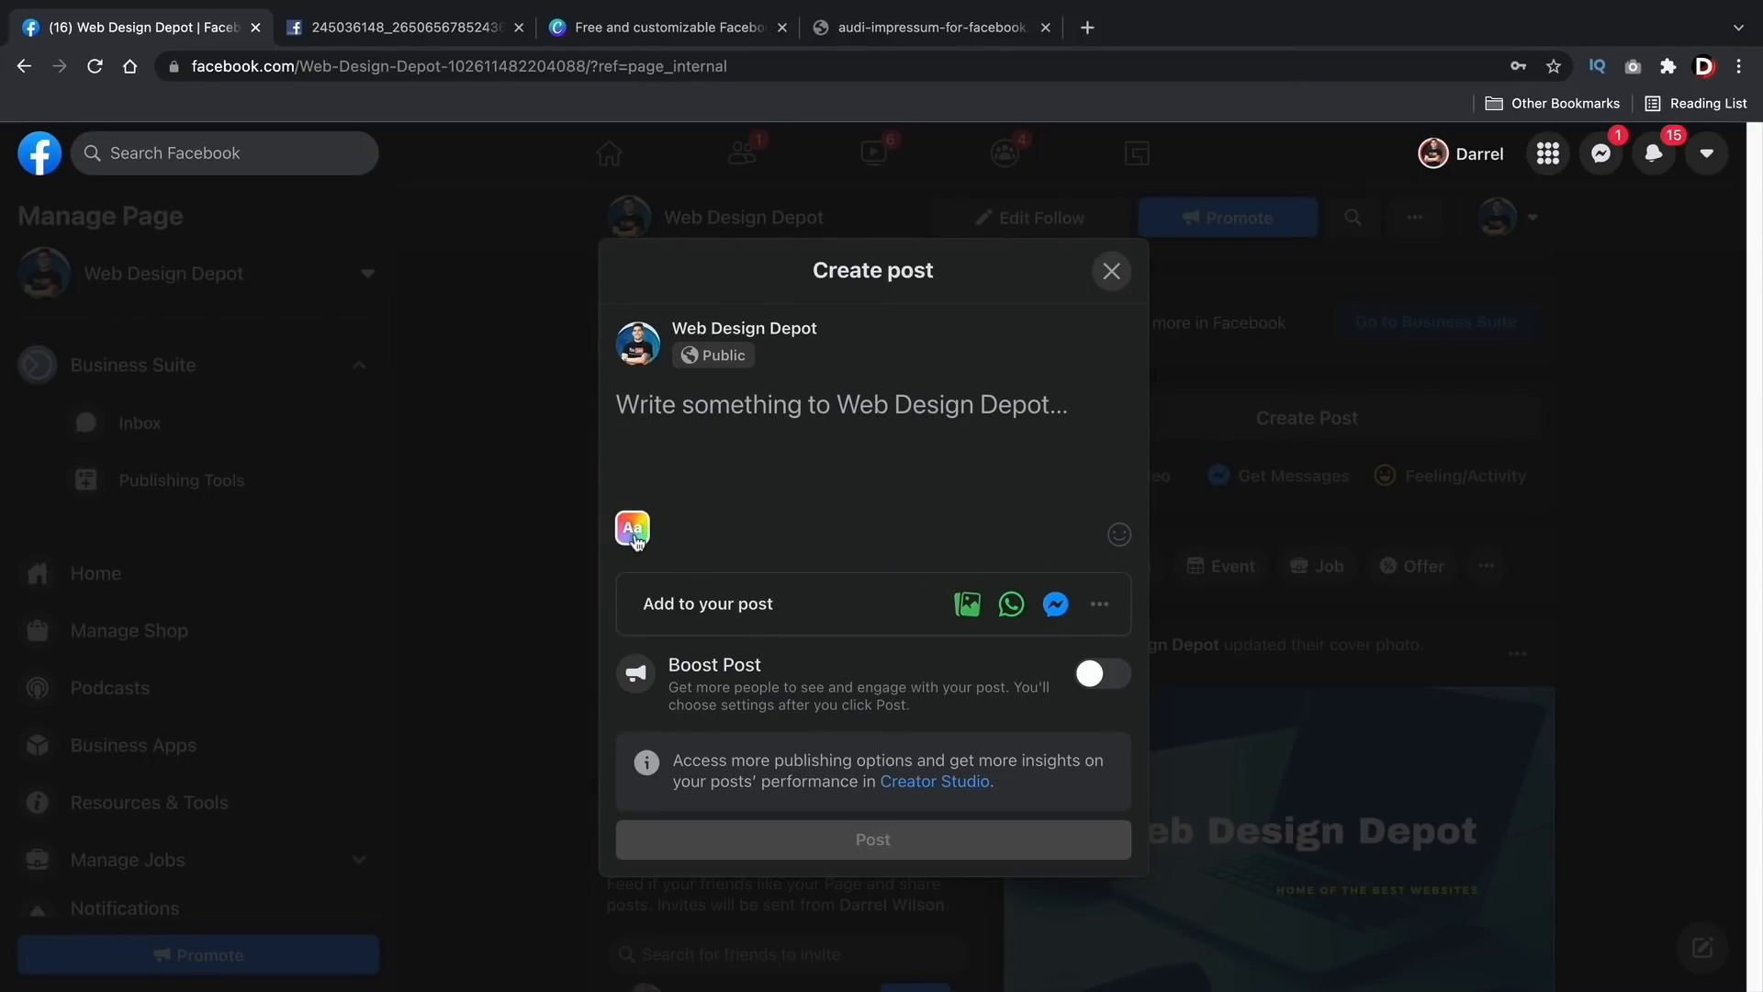
pyautogui.click(633, 533)
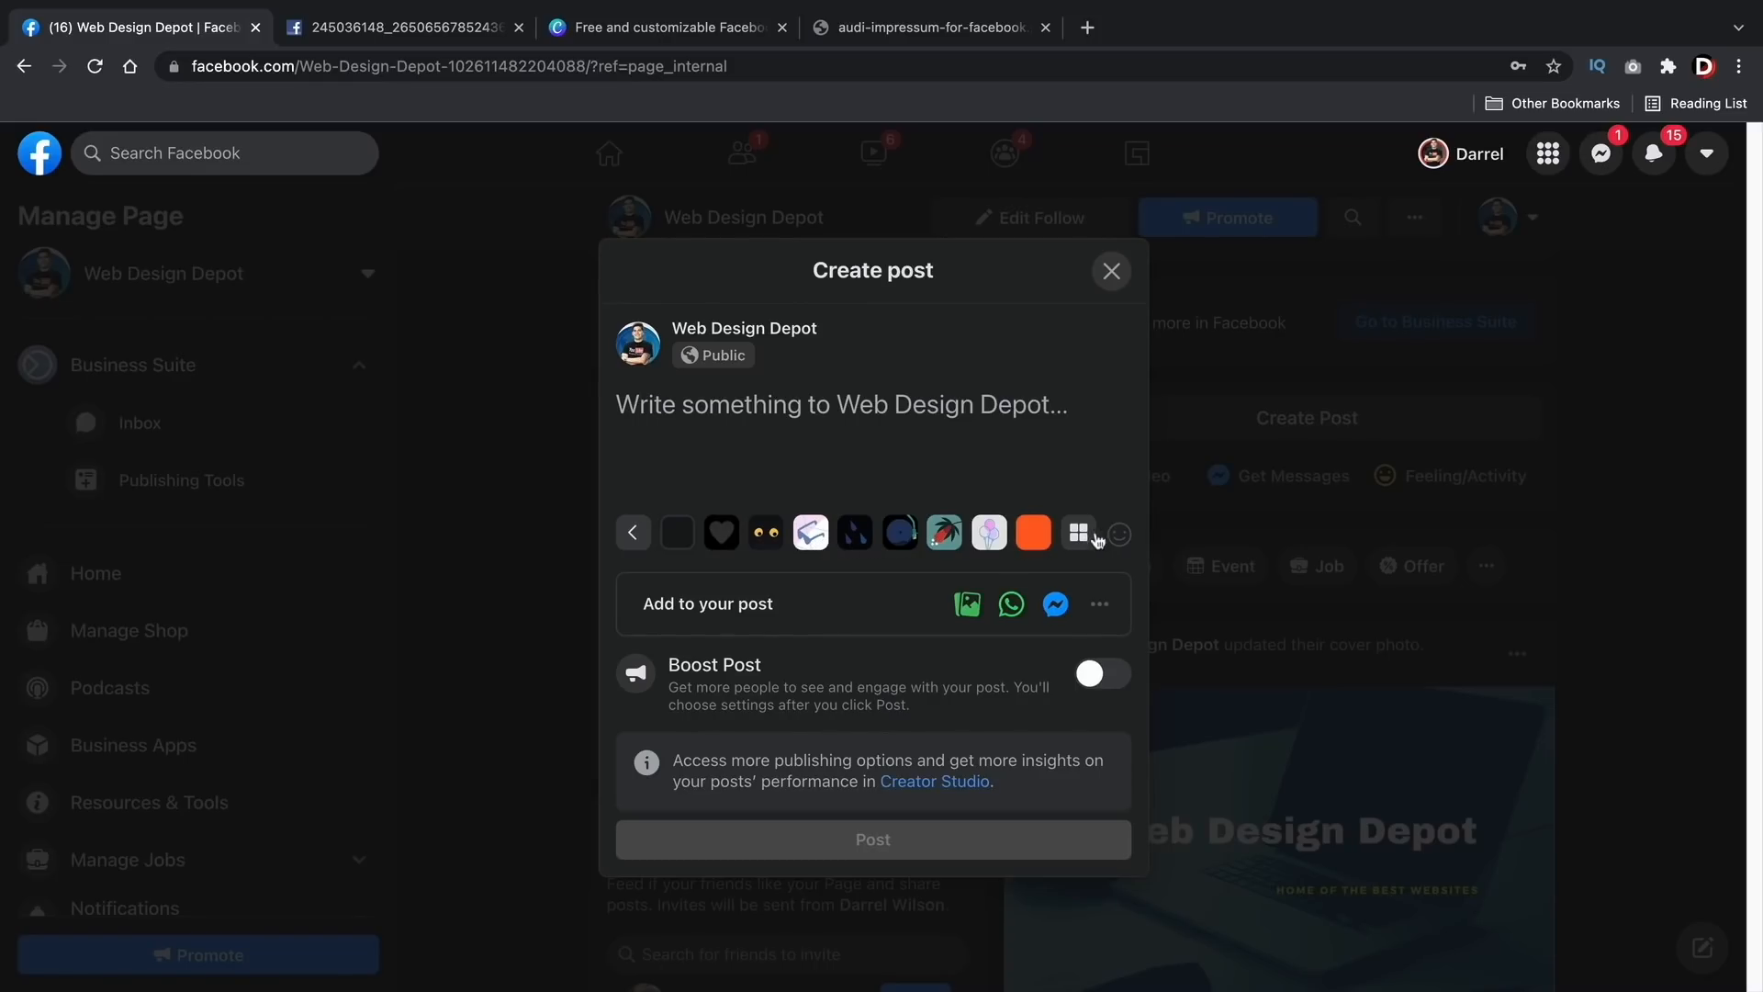
pyautogui.click(1101, 606)
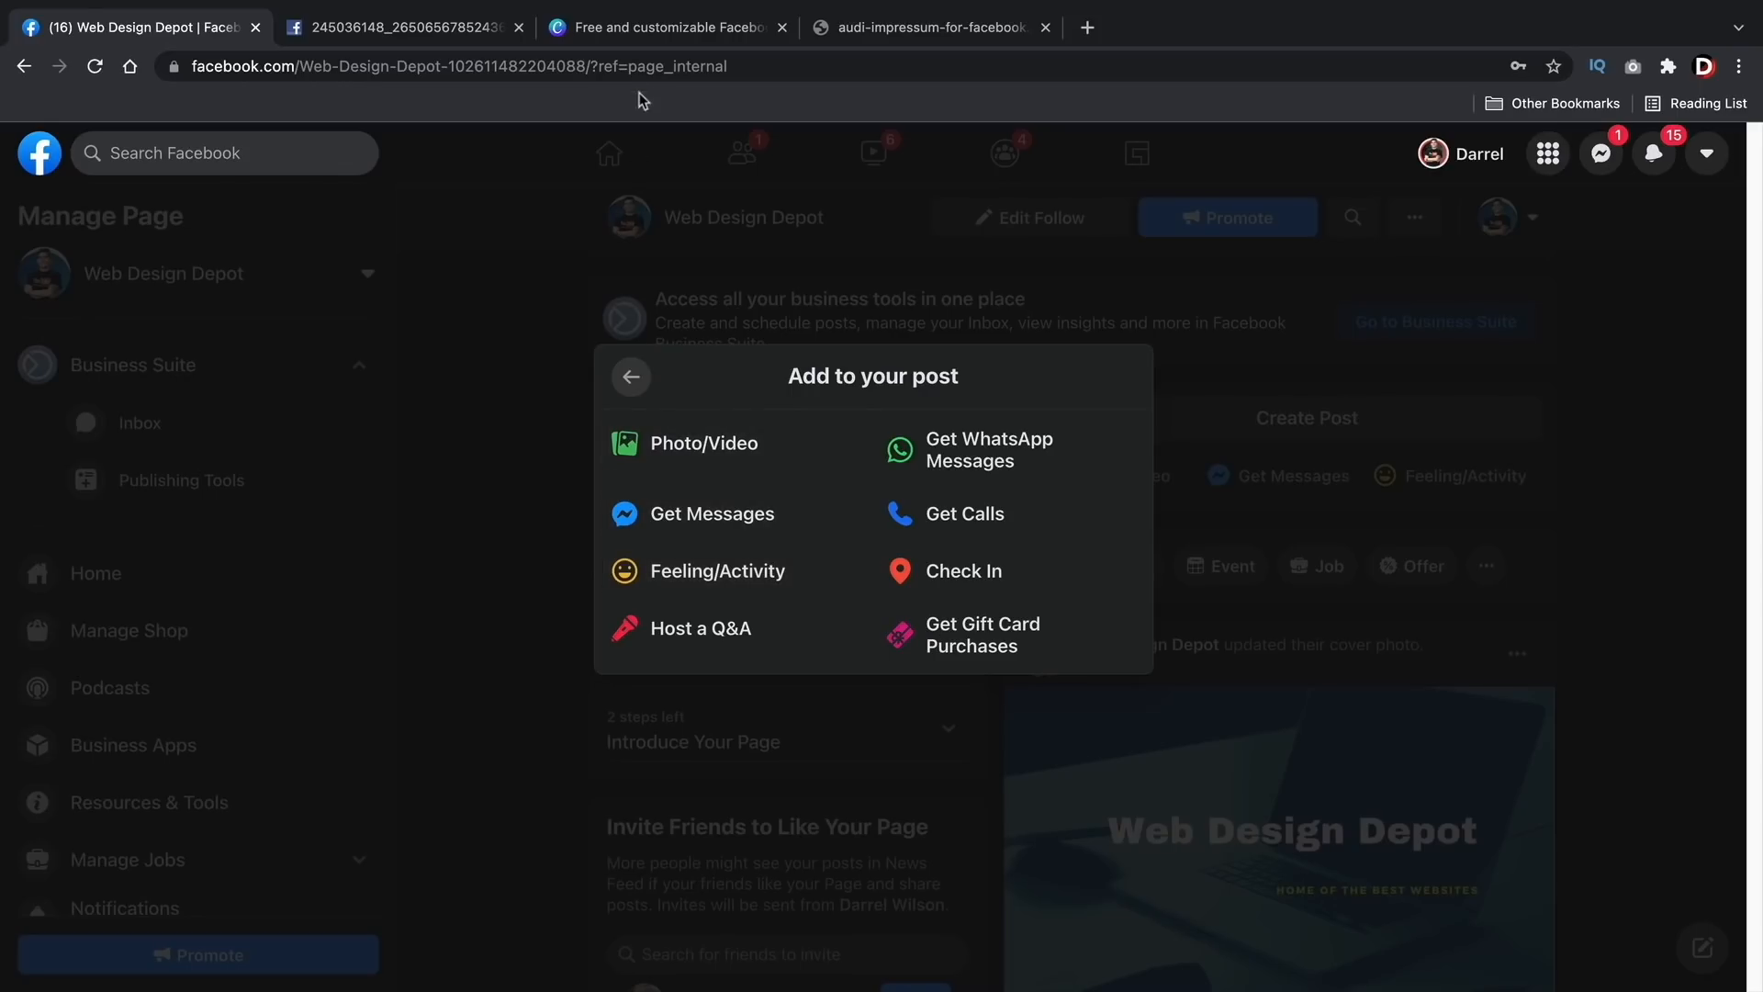
# Step: Switch to Canva and search the templates for facebook posts
pyautogui.click(641, 26)
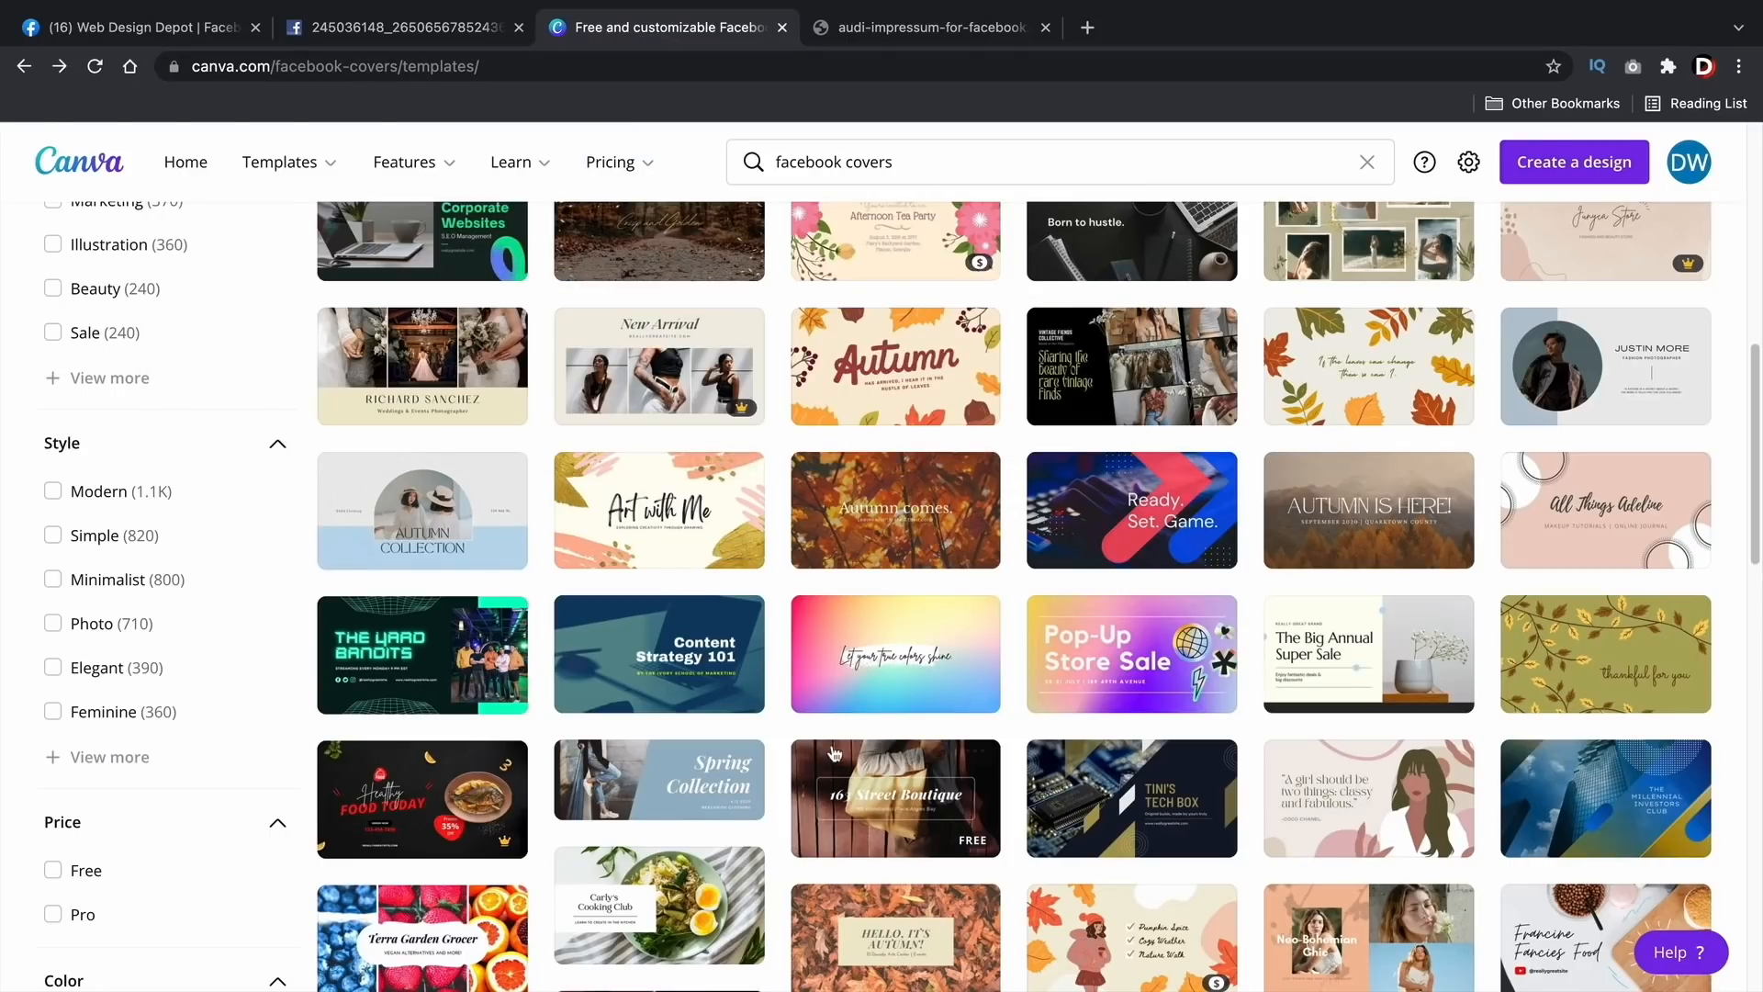
pyautogui.scroll(2, 834, 752)
pyautogui.scroll(6, 834, 753)
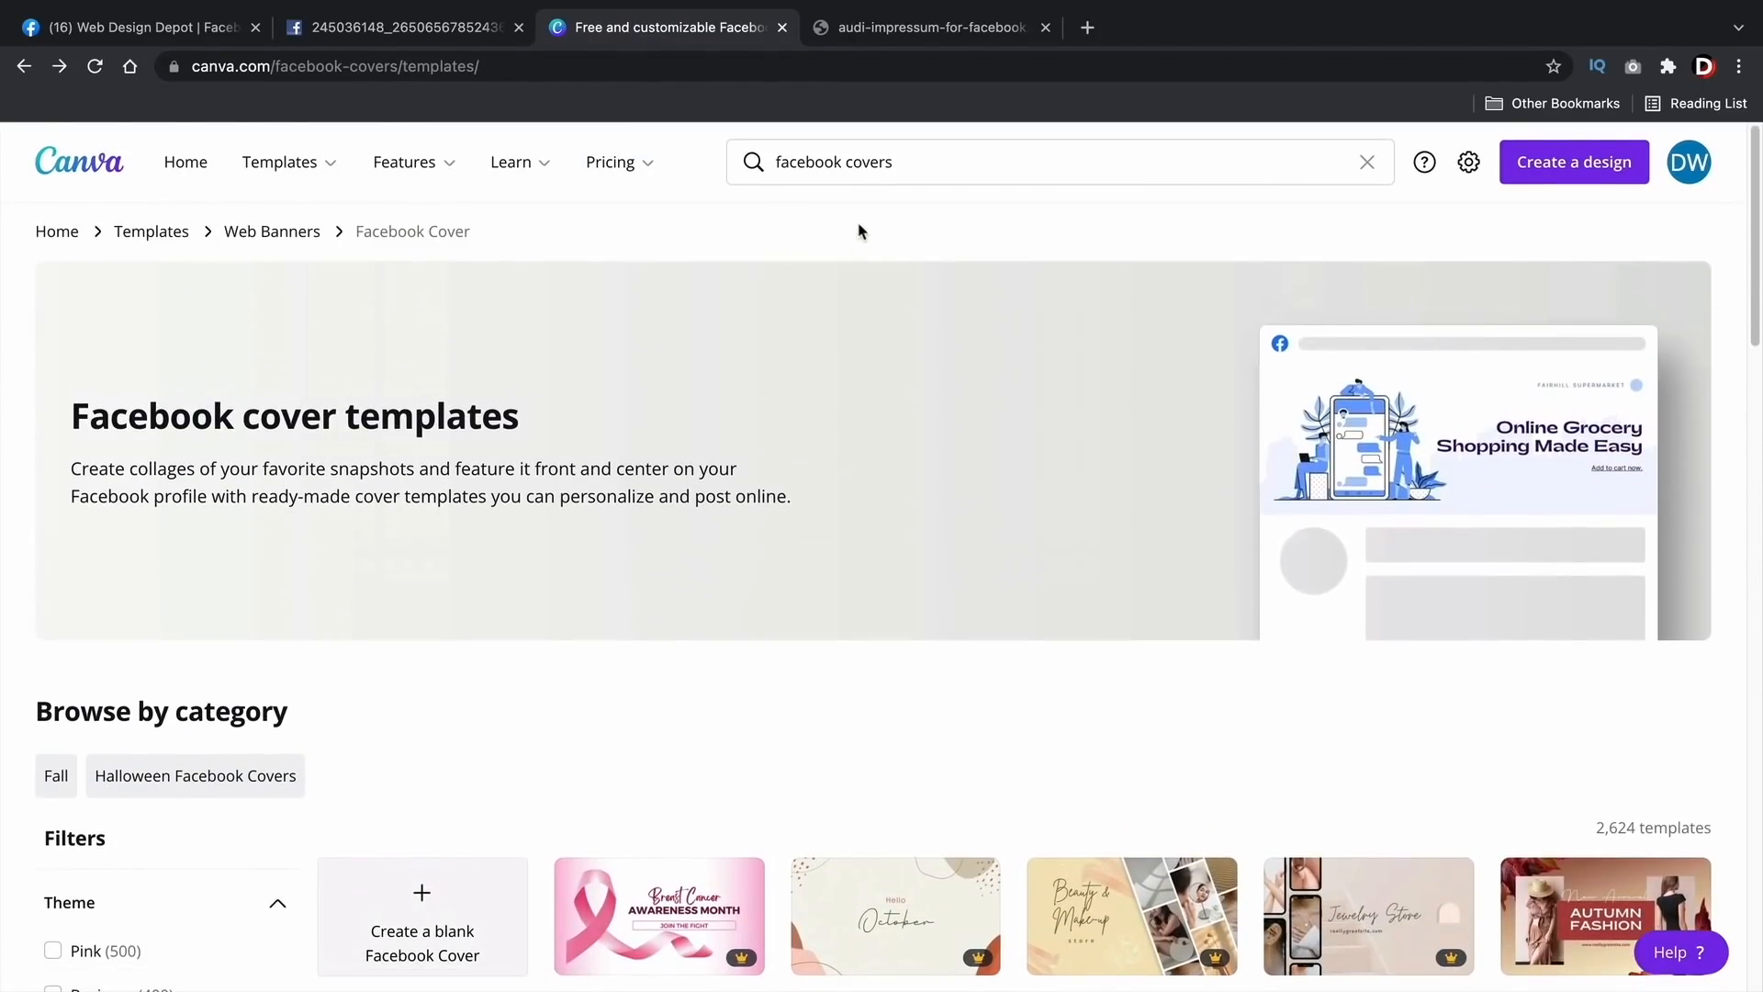
pyautogui.doubleClick(884, 162)
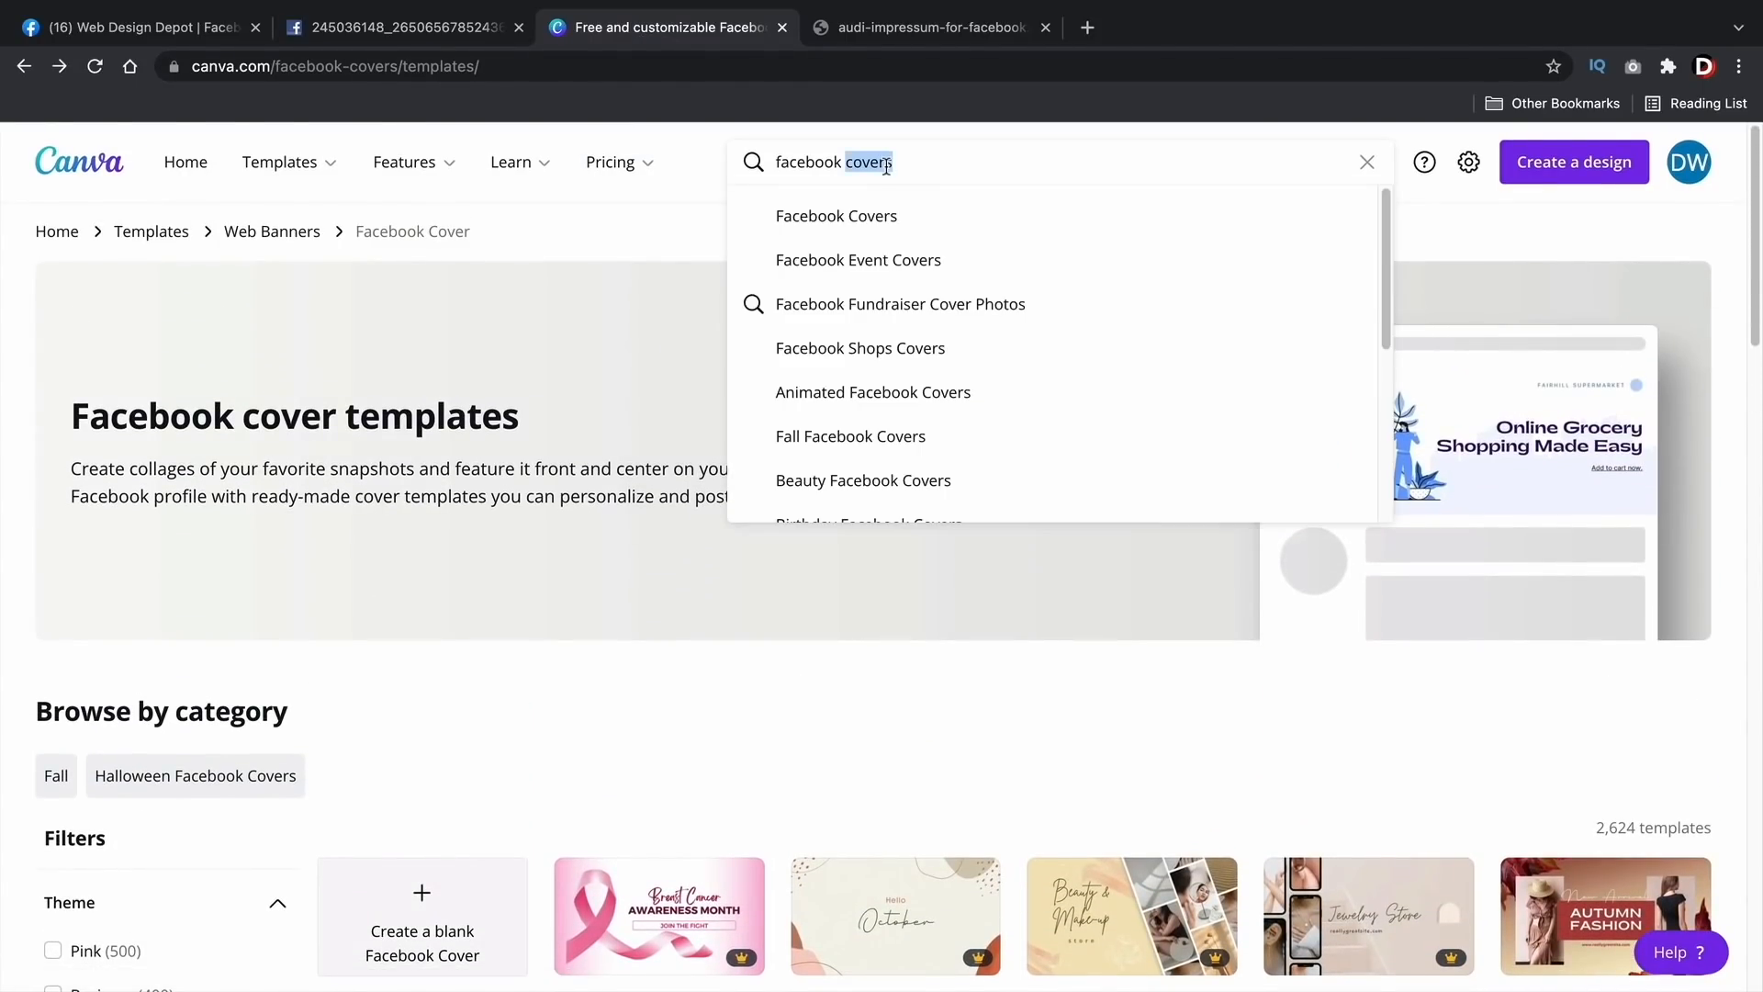
pyautogui.write('posts')
pyautogui.press('Return')
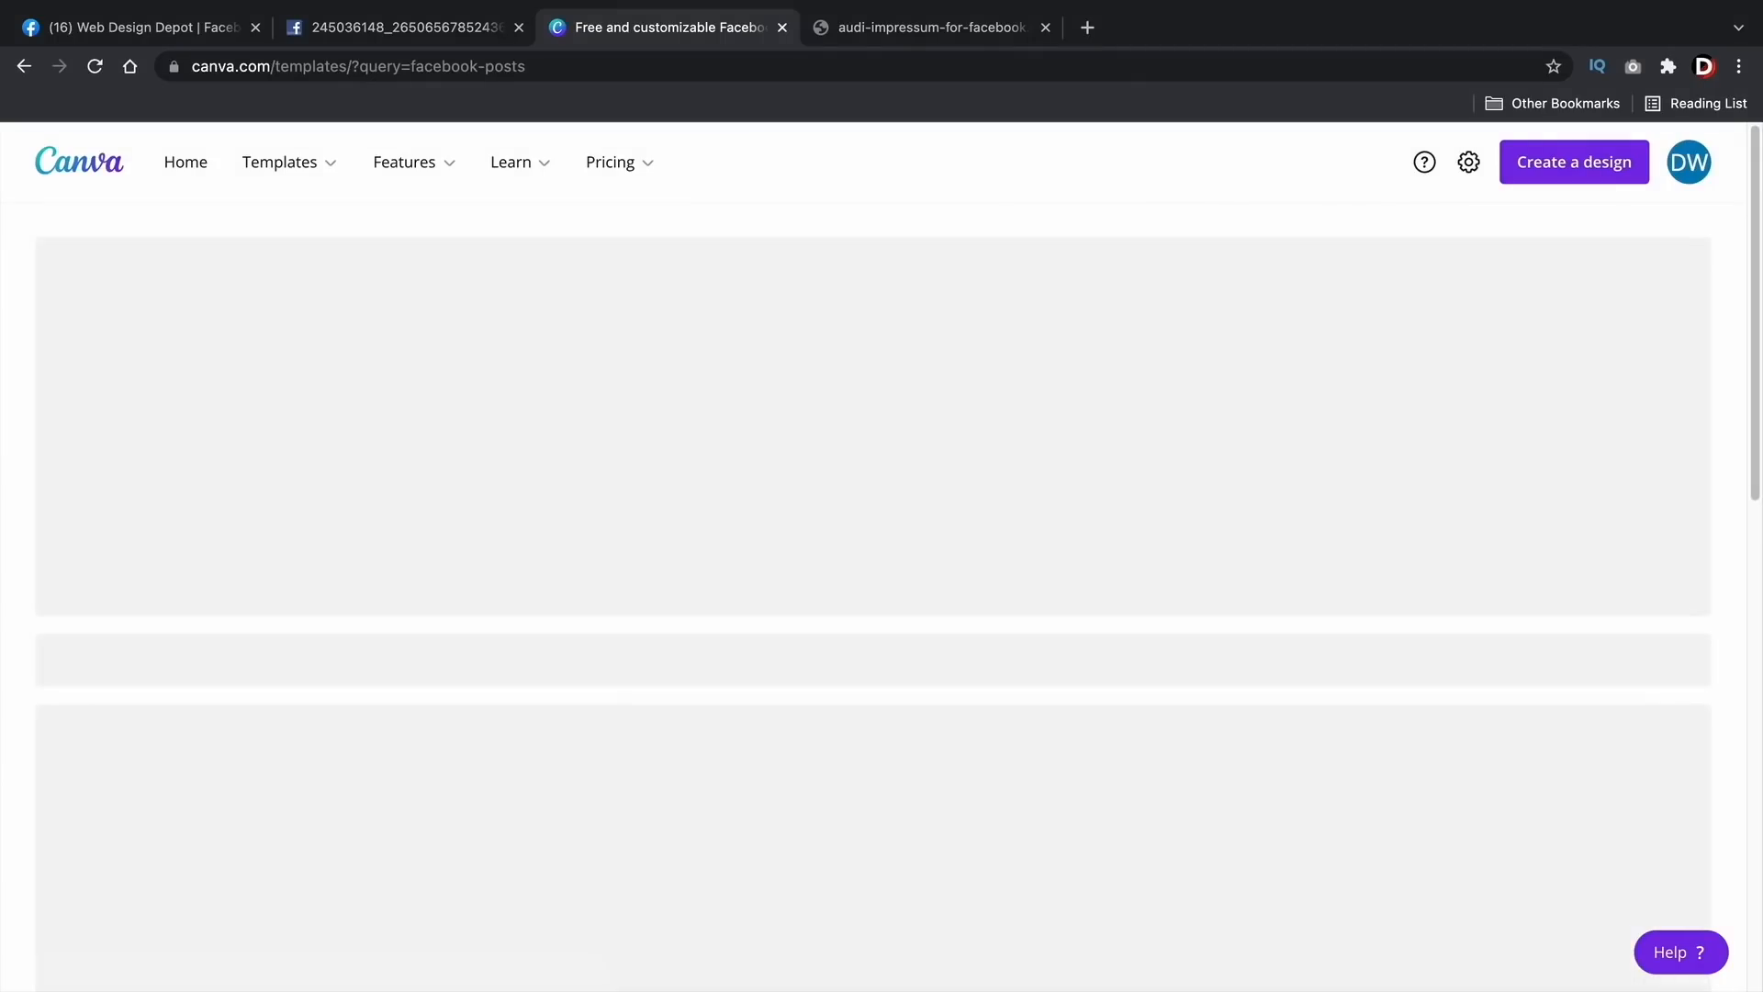
# Step: Filter the Facebook post templates to Free and browse through the designs
pyautogui.scroll(-5, 846, 597)
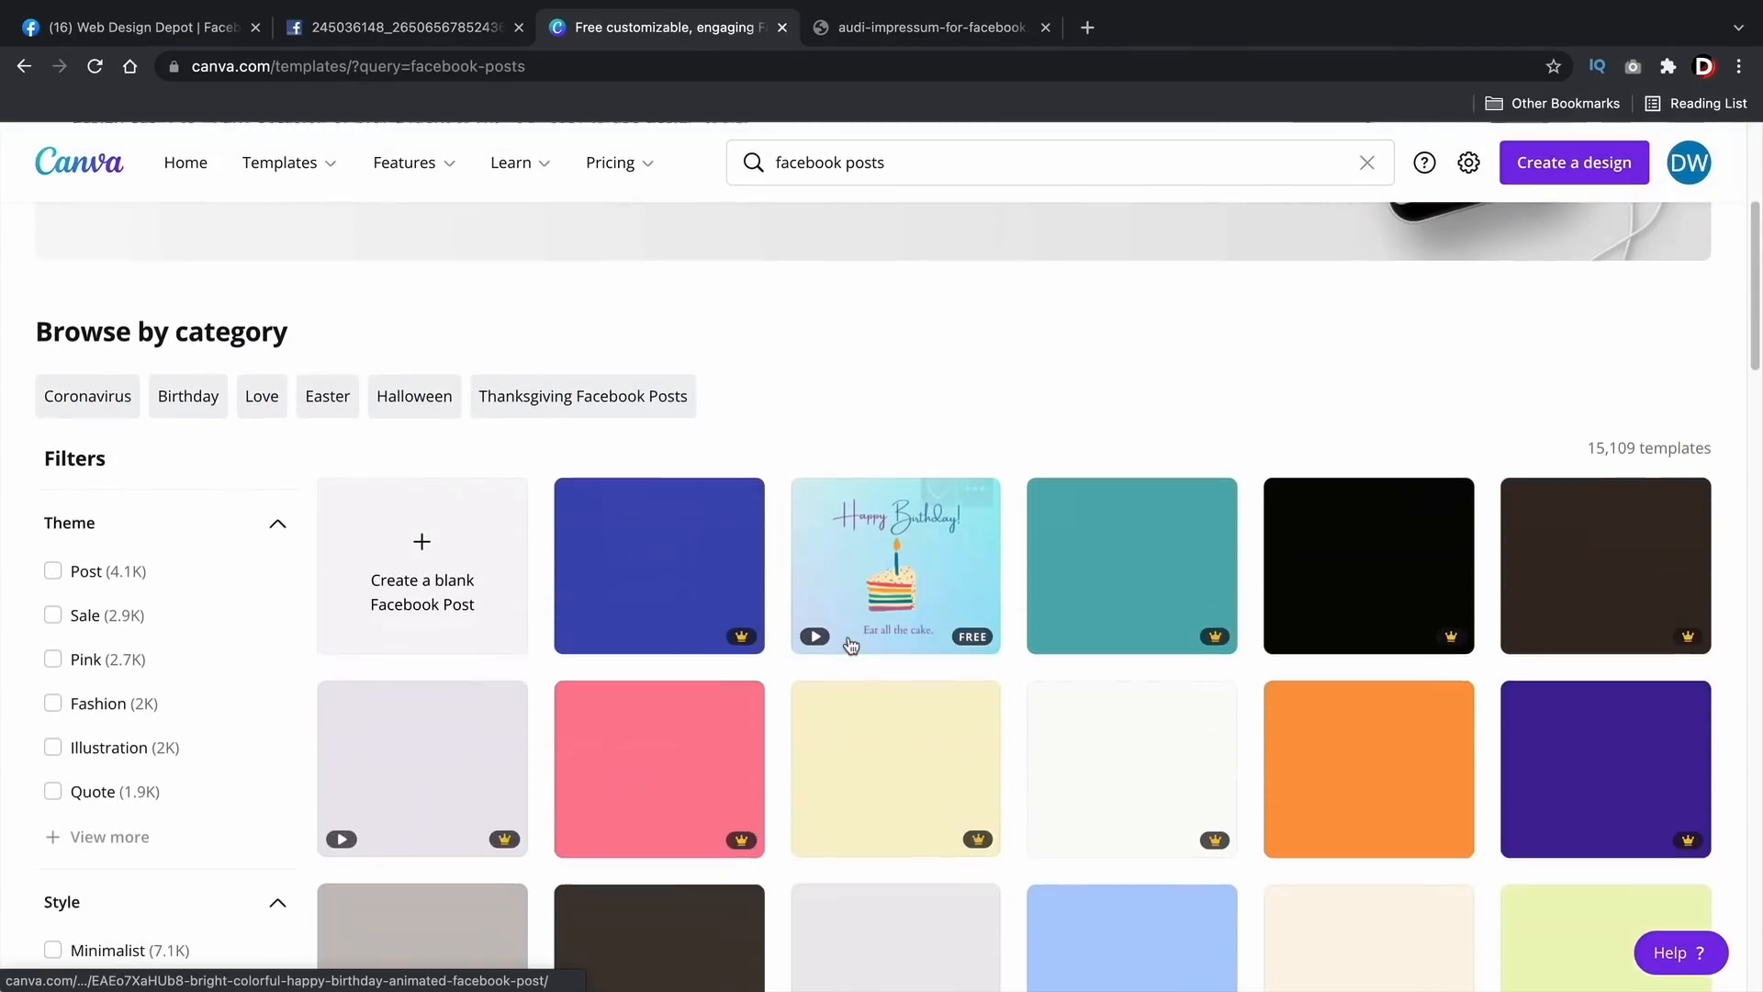
pyautogui.scroll(-1, 851, 646)
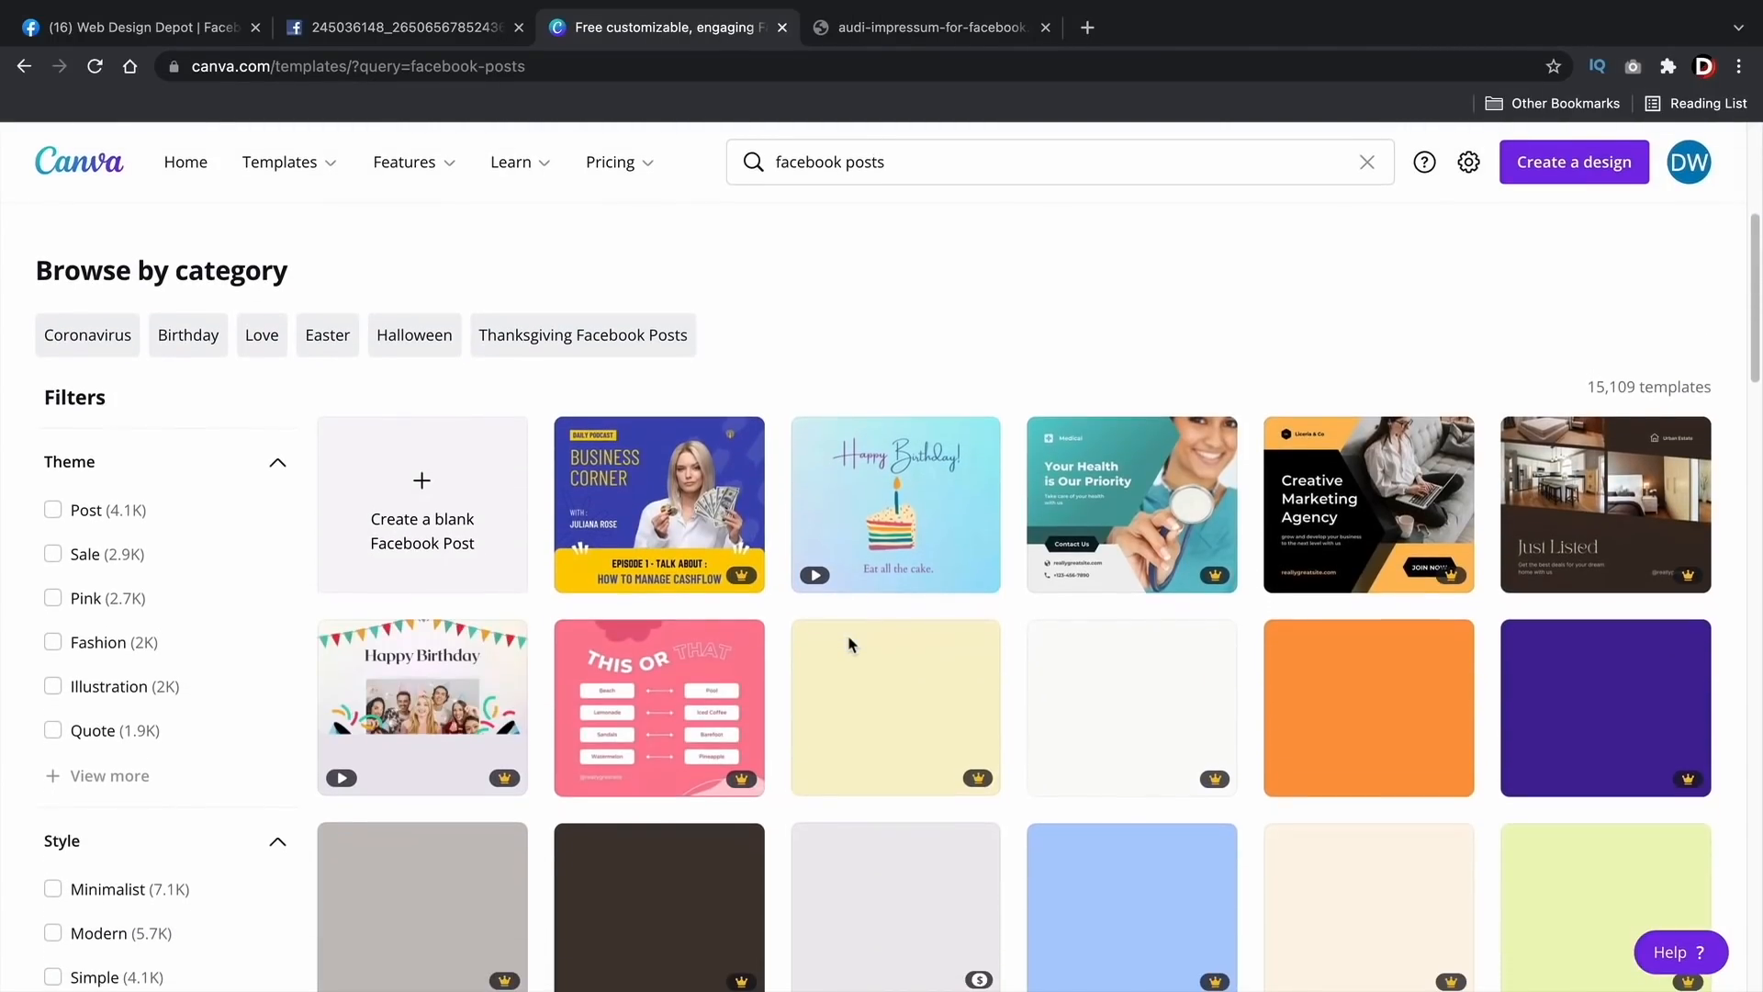
pyautogui.scroll(-2, 851, 646)
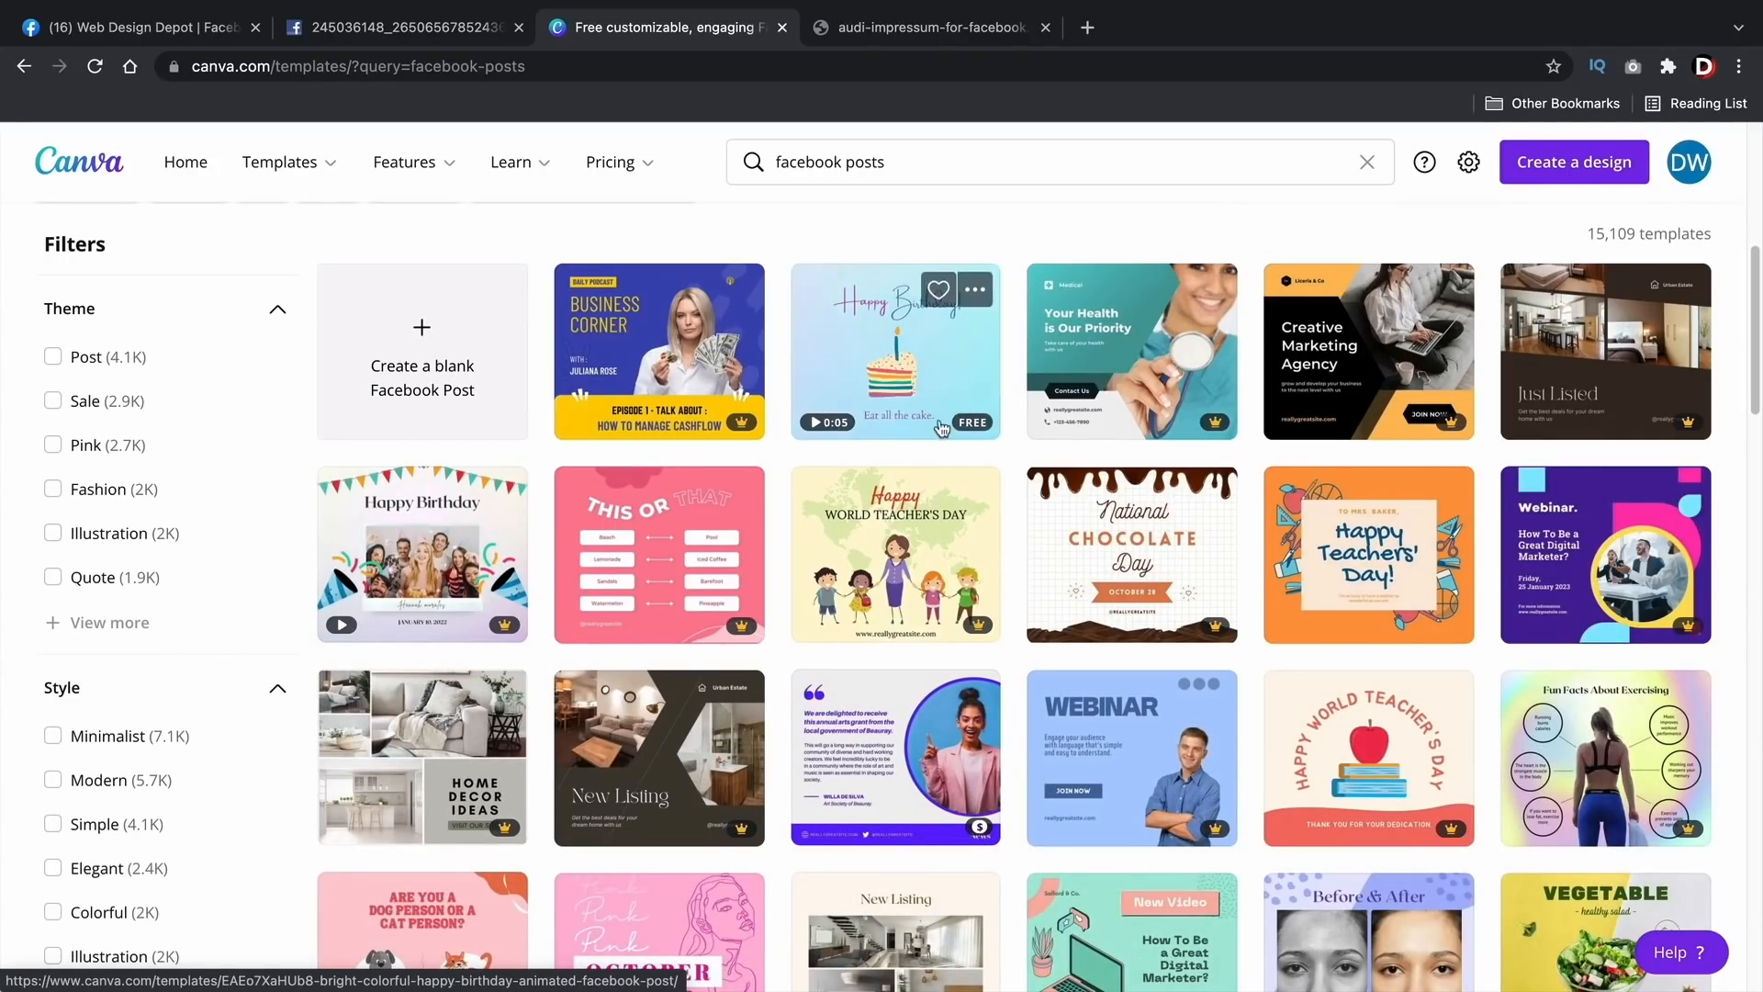
pyautogui.scroll(-5, 903, 441)
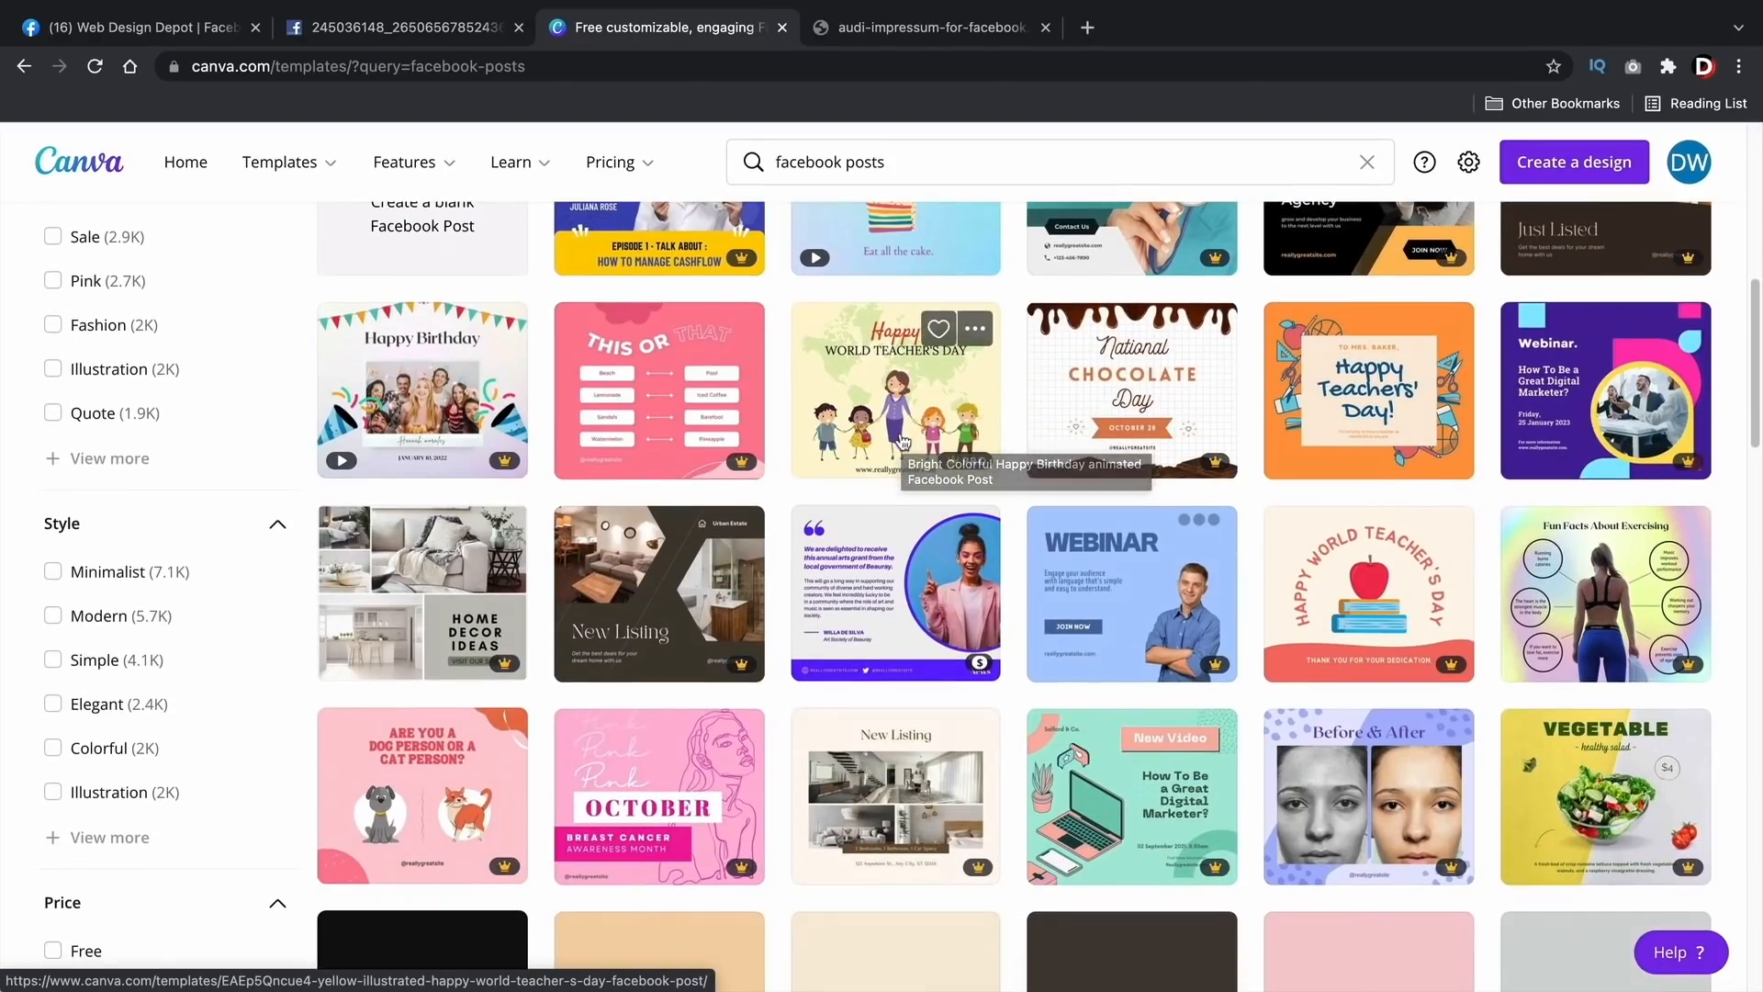
pyautogui.scroll(-10, 903, 442)
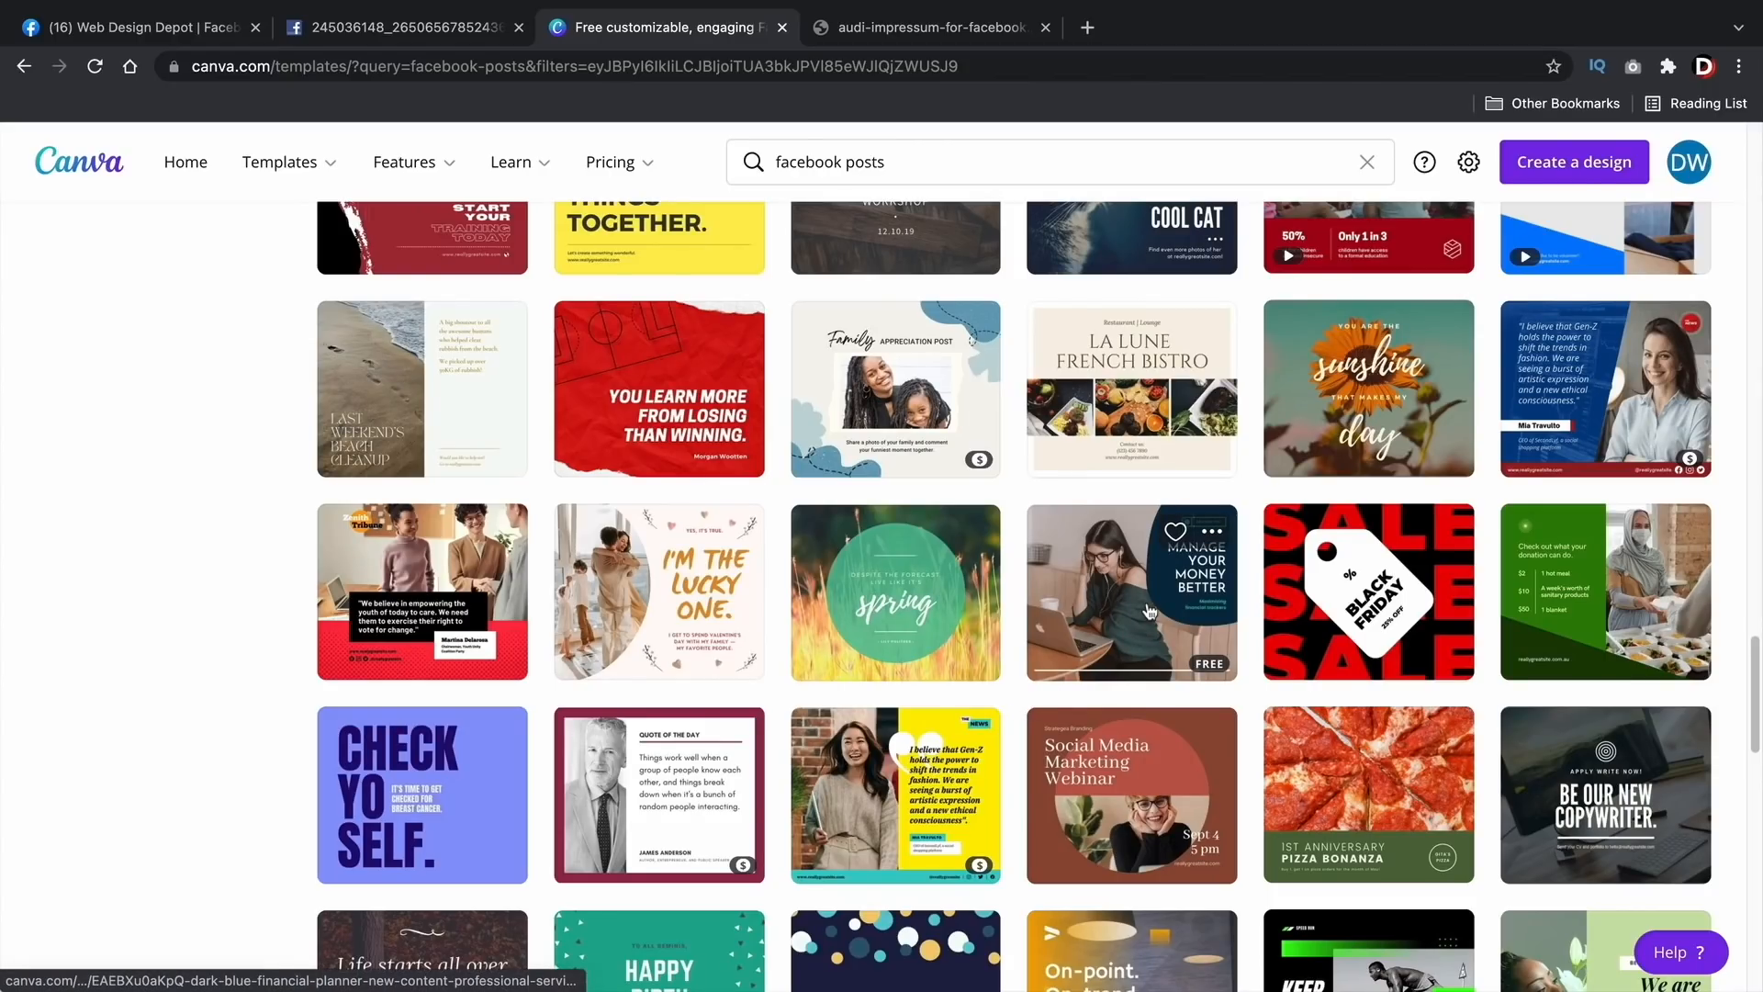
pyautogui.moveTo(1755, 689); pyautogui.dragTo(1758, 303)
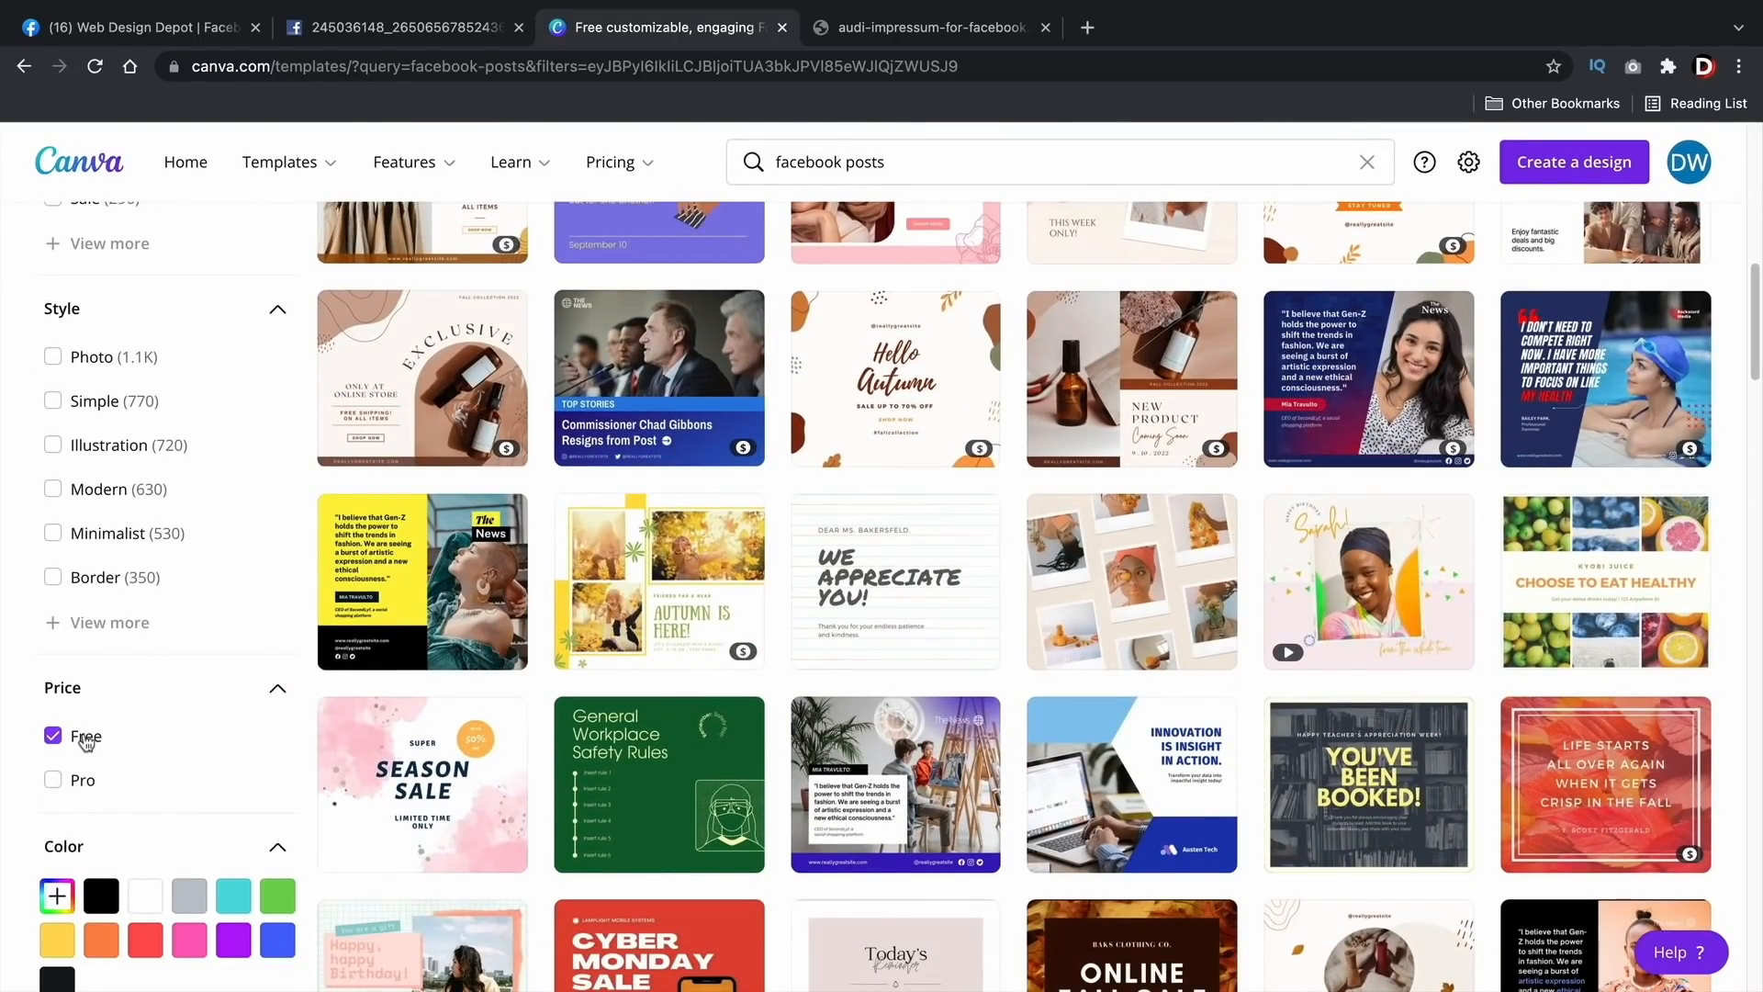
pyautogui.moveTo(1758, 346); pyautogui.dragTo(1760, 744)
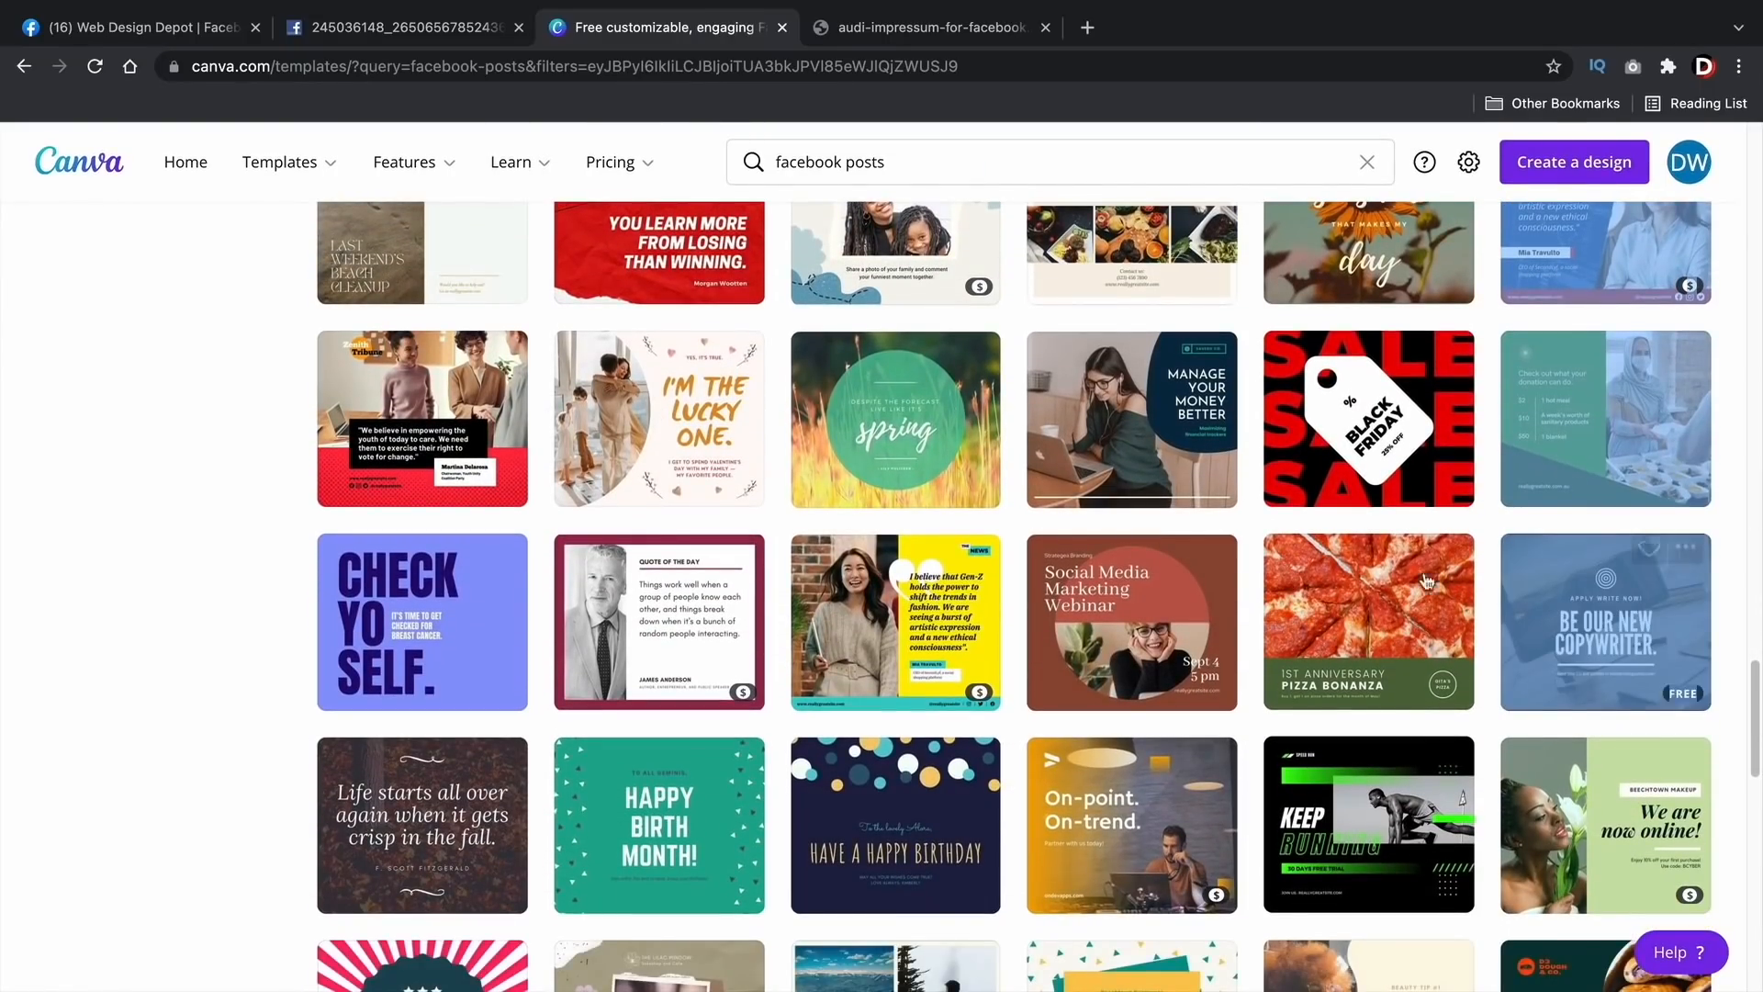
# Step: Open the free "Manage Your Money Better" financial planner template for customizing and download the design as a PNG
pyautogui.click(1159, 404)
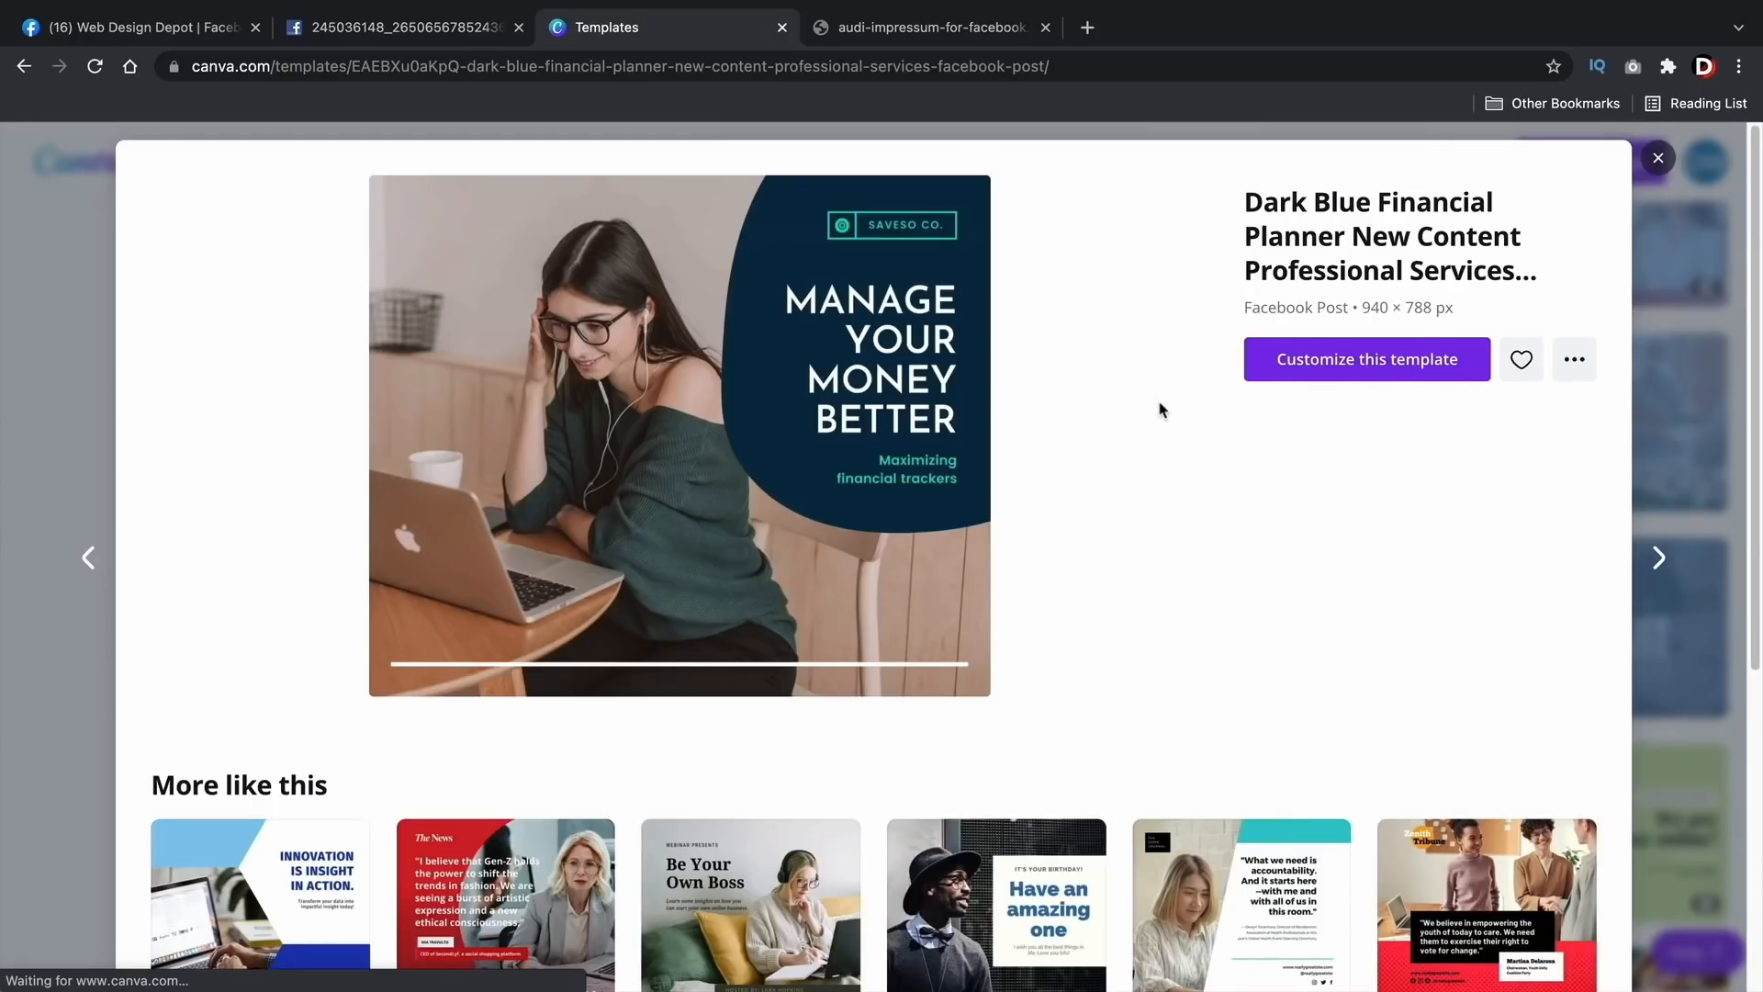
pyautogui.click(1407, 372)
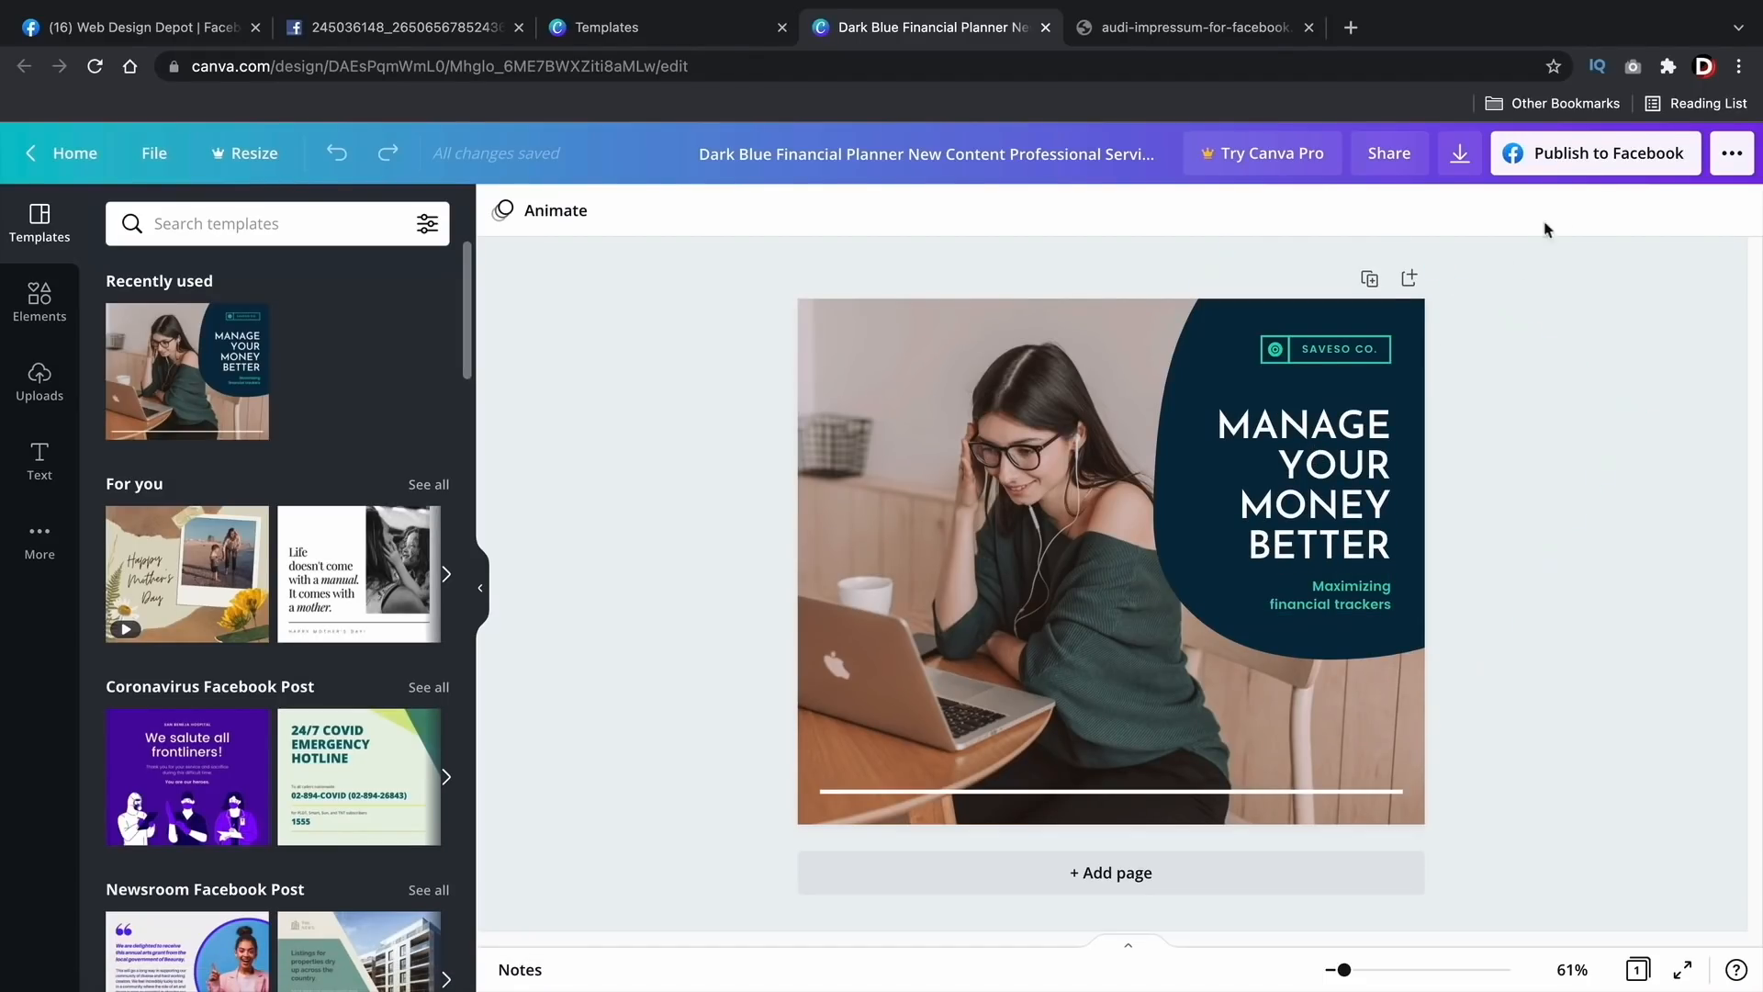
pyautogui.click(1612, 162)
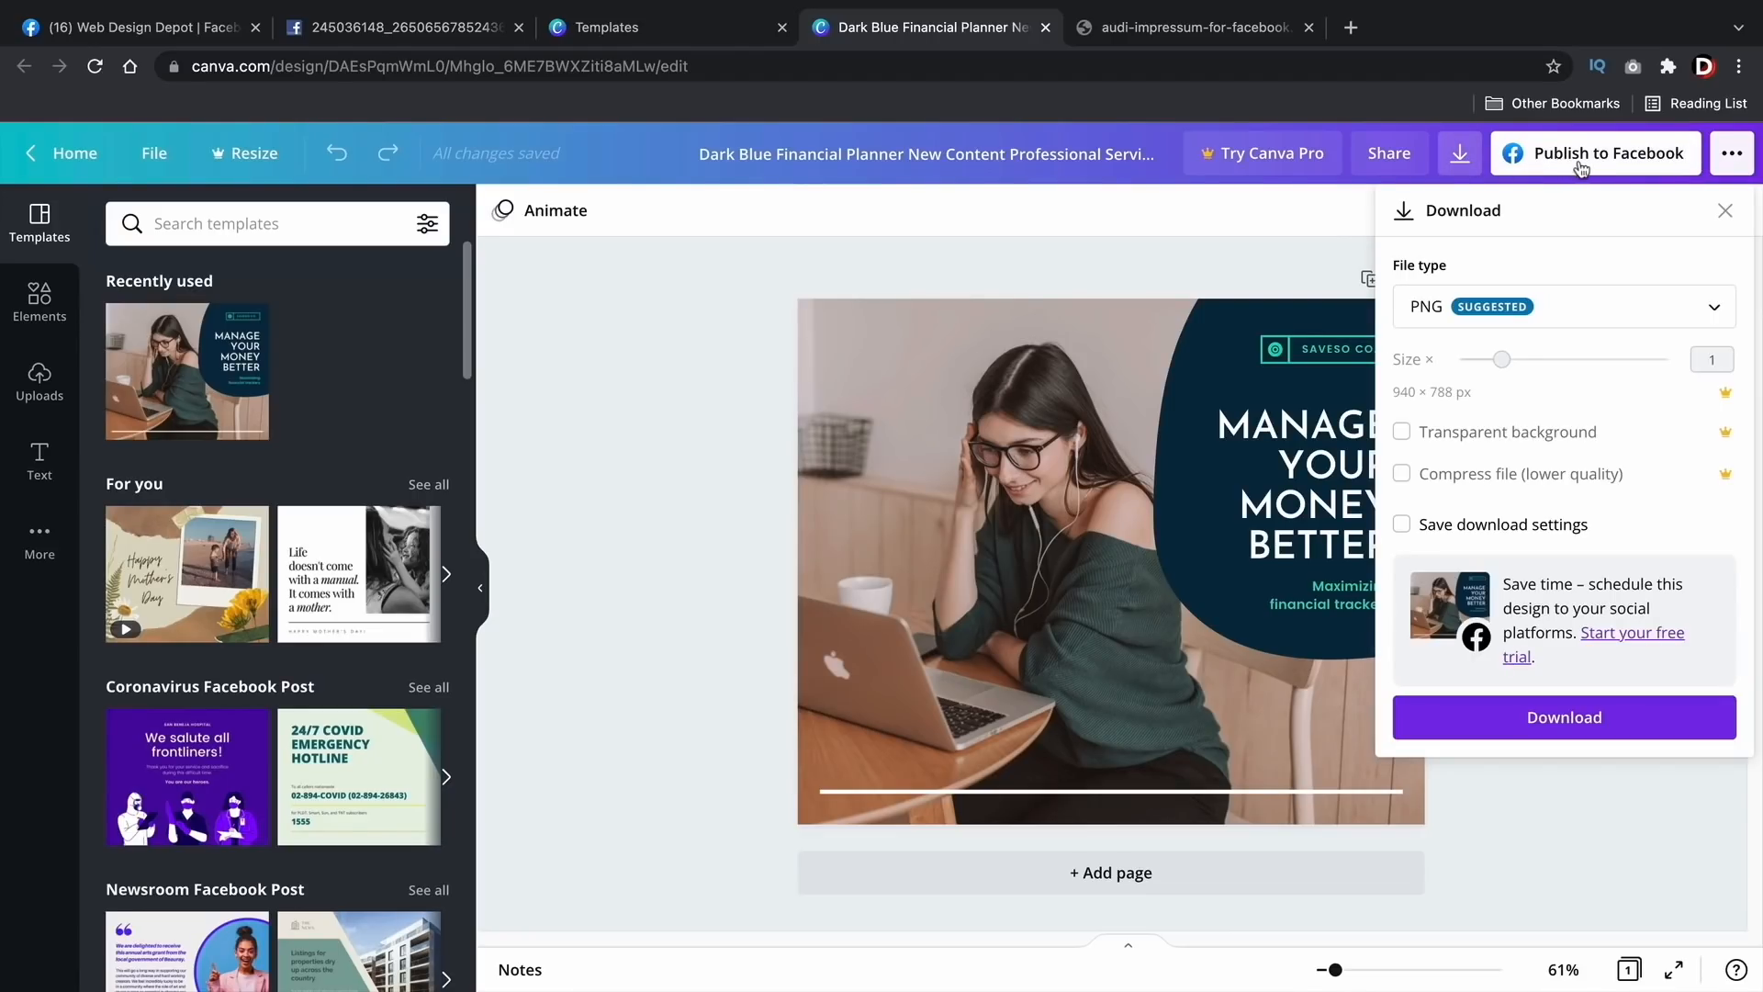
pyautogui.click(1602, 716)
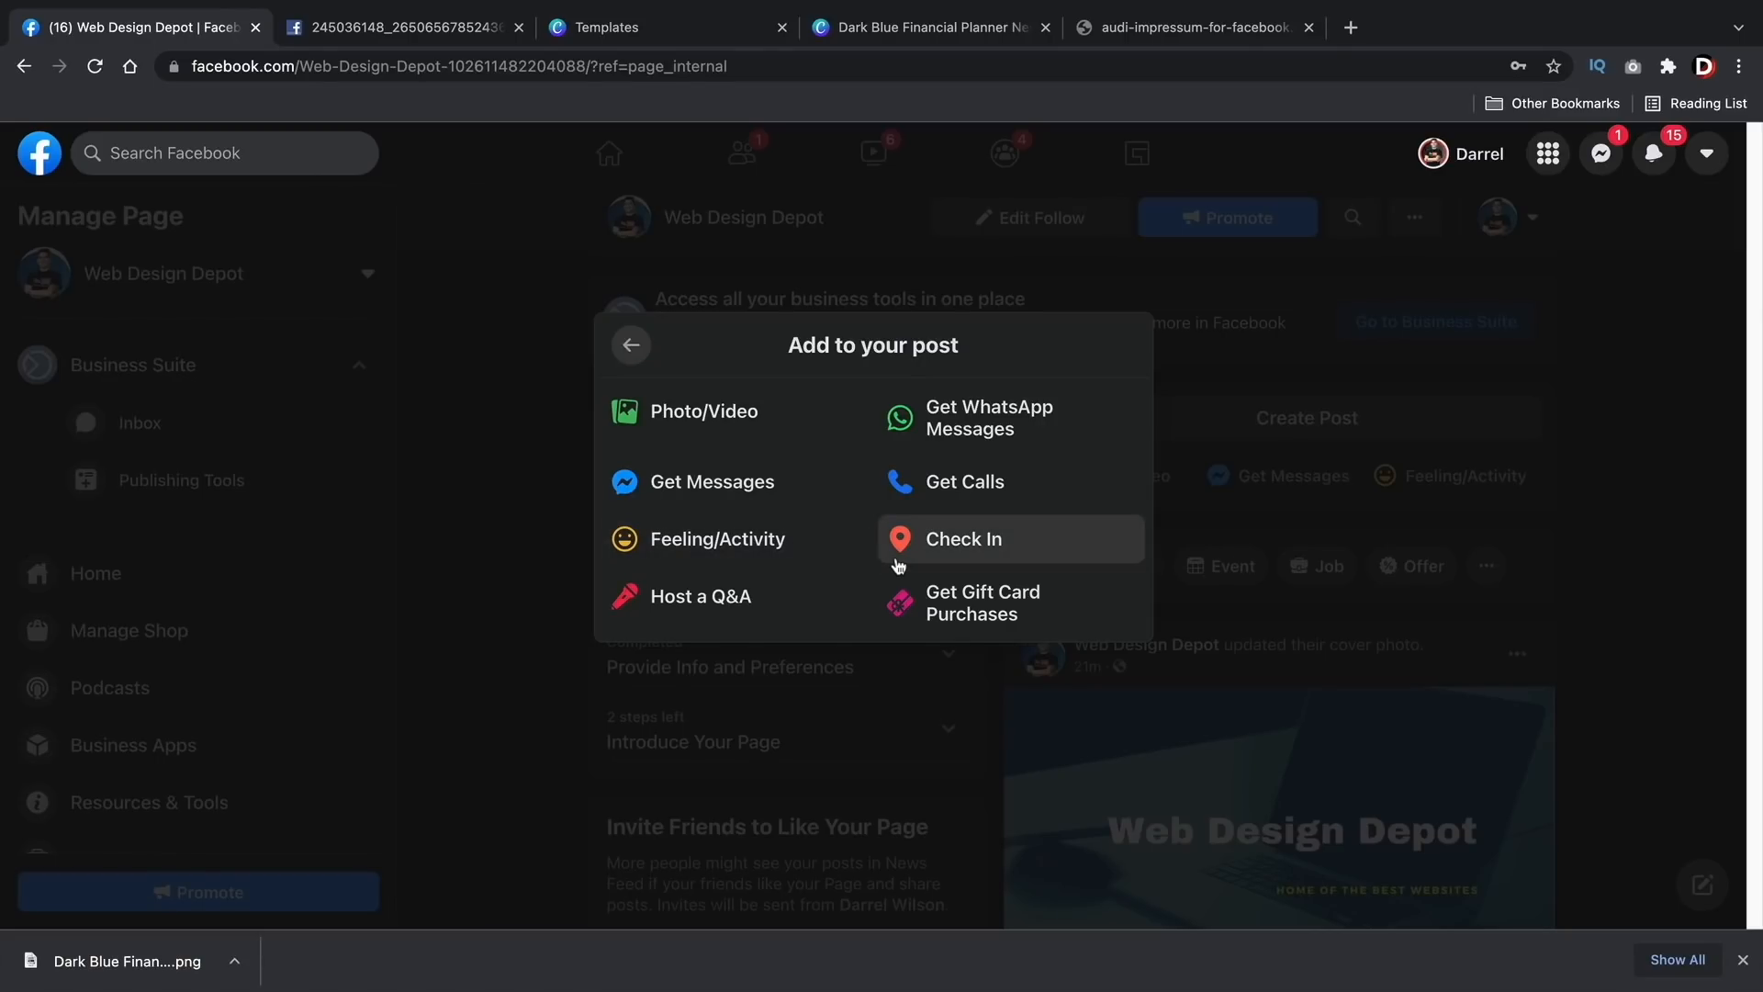
# Step: Switch back to Facebook and attach the Dark Blue Financial Planner PNG from Downloads to the new Page post
pyautogui.click(686, 413)
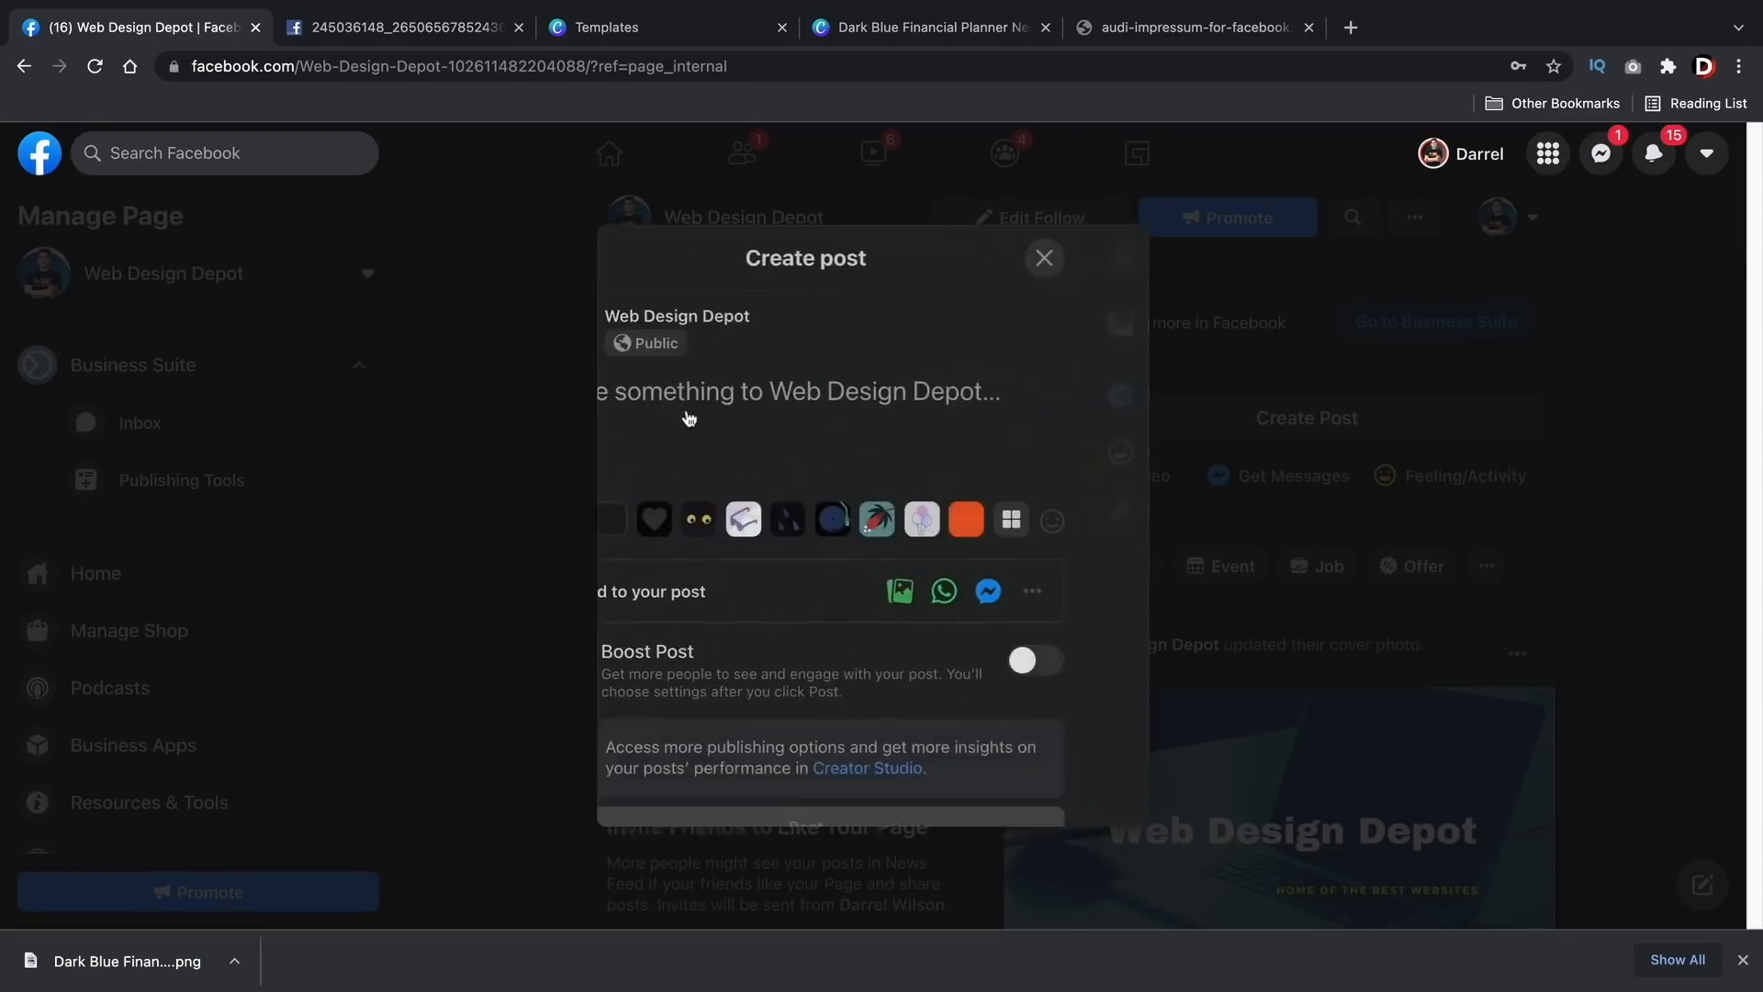
pyautogui.click(690, 421)
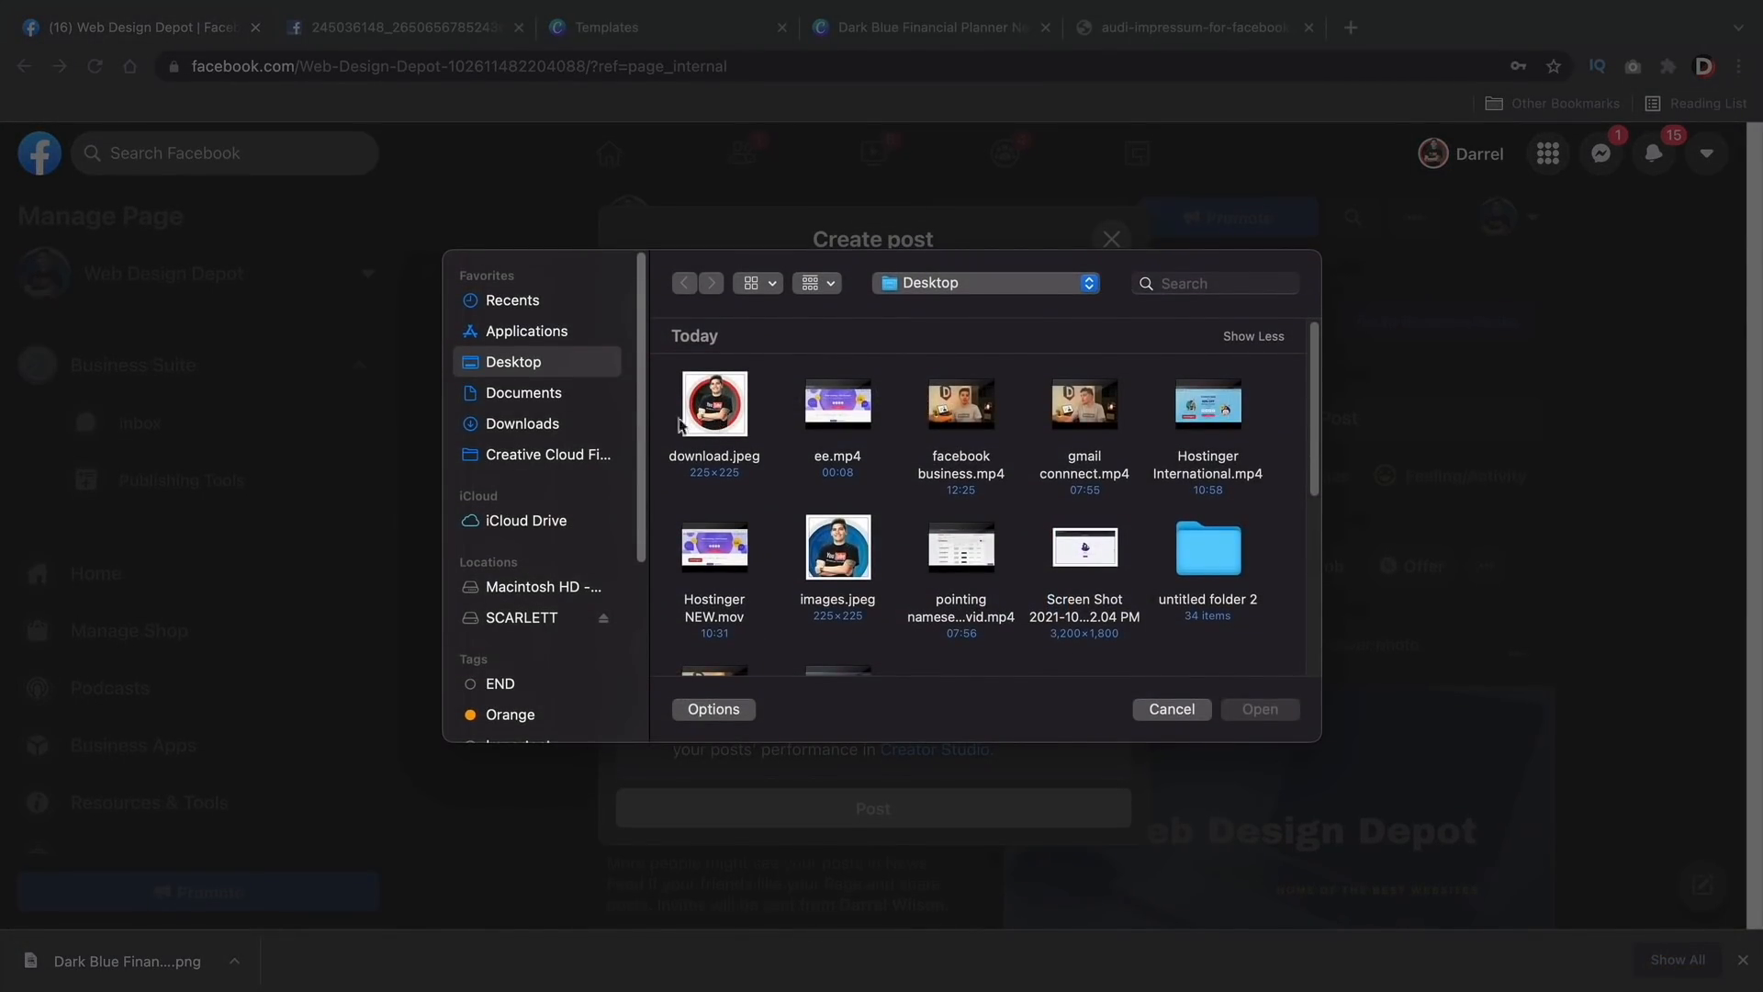
pyautogui.click(551, 424)
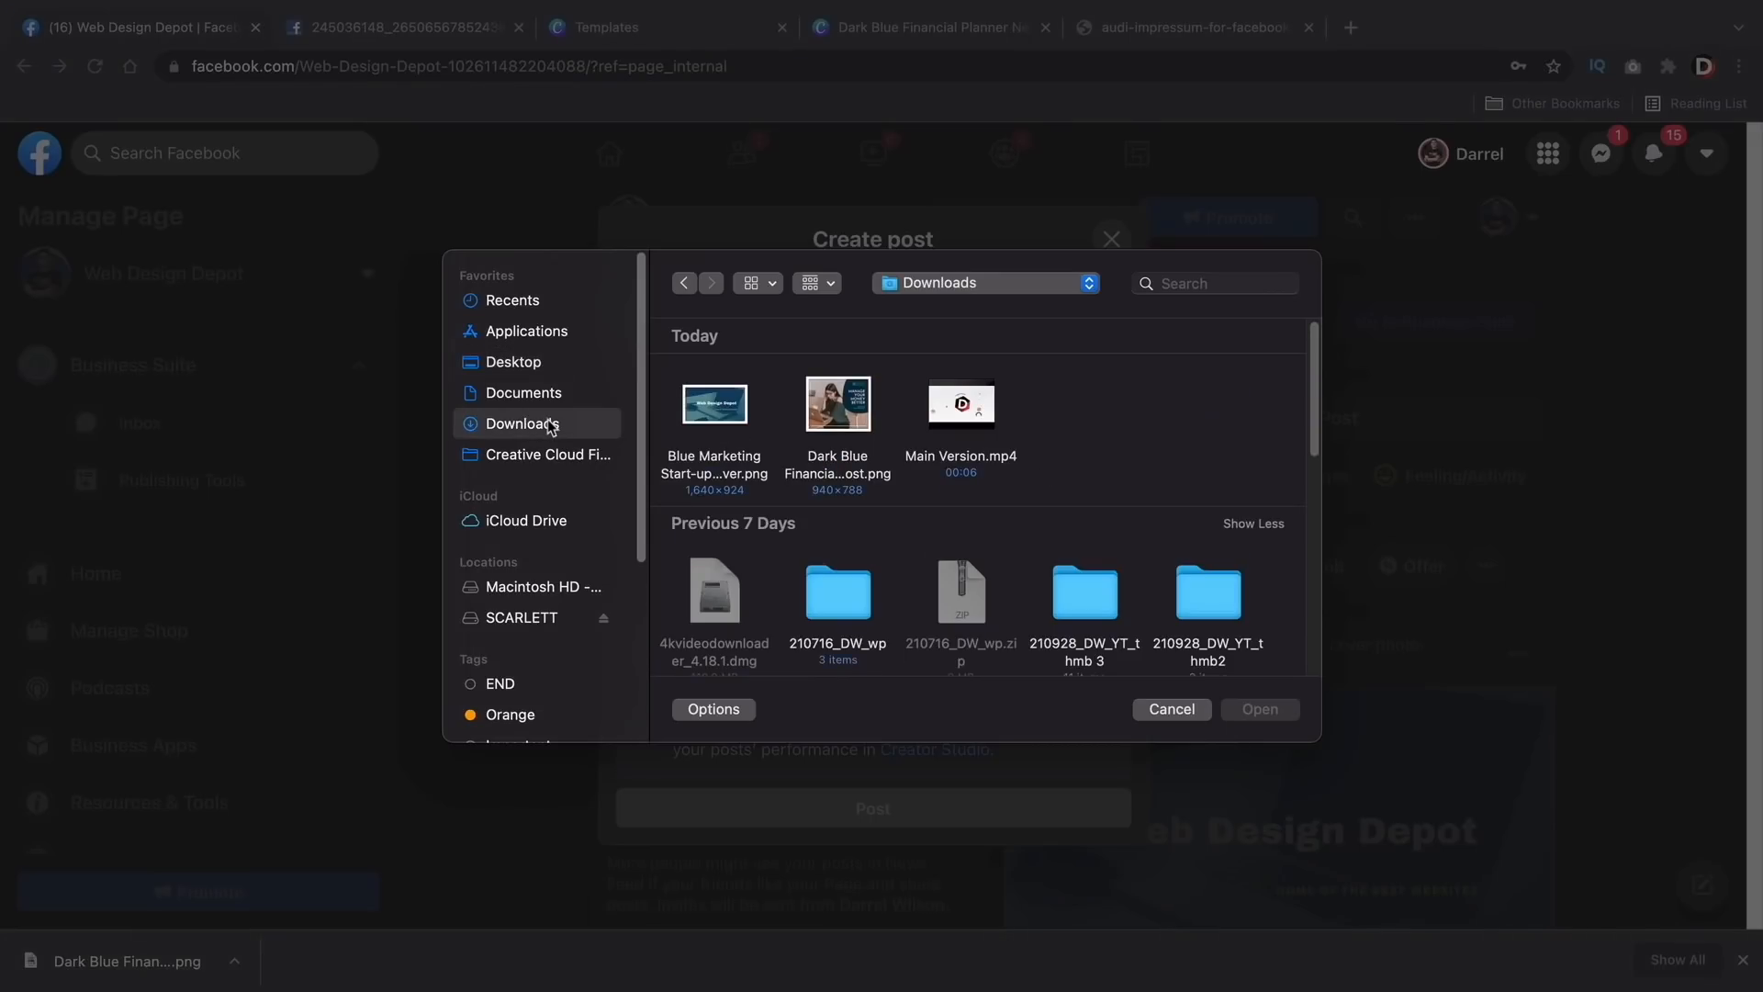
pyautogui.click(799, 418)
pyautogui.click(1258, 711)
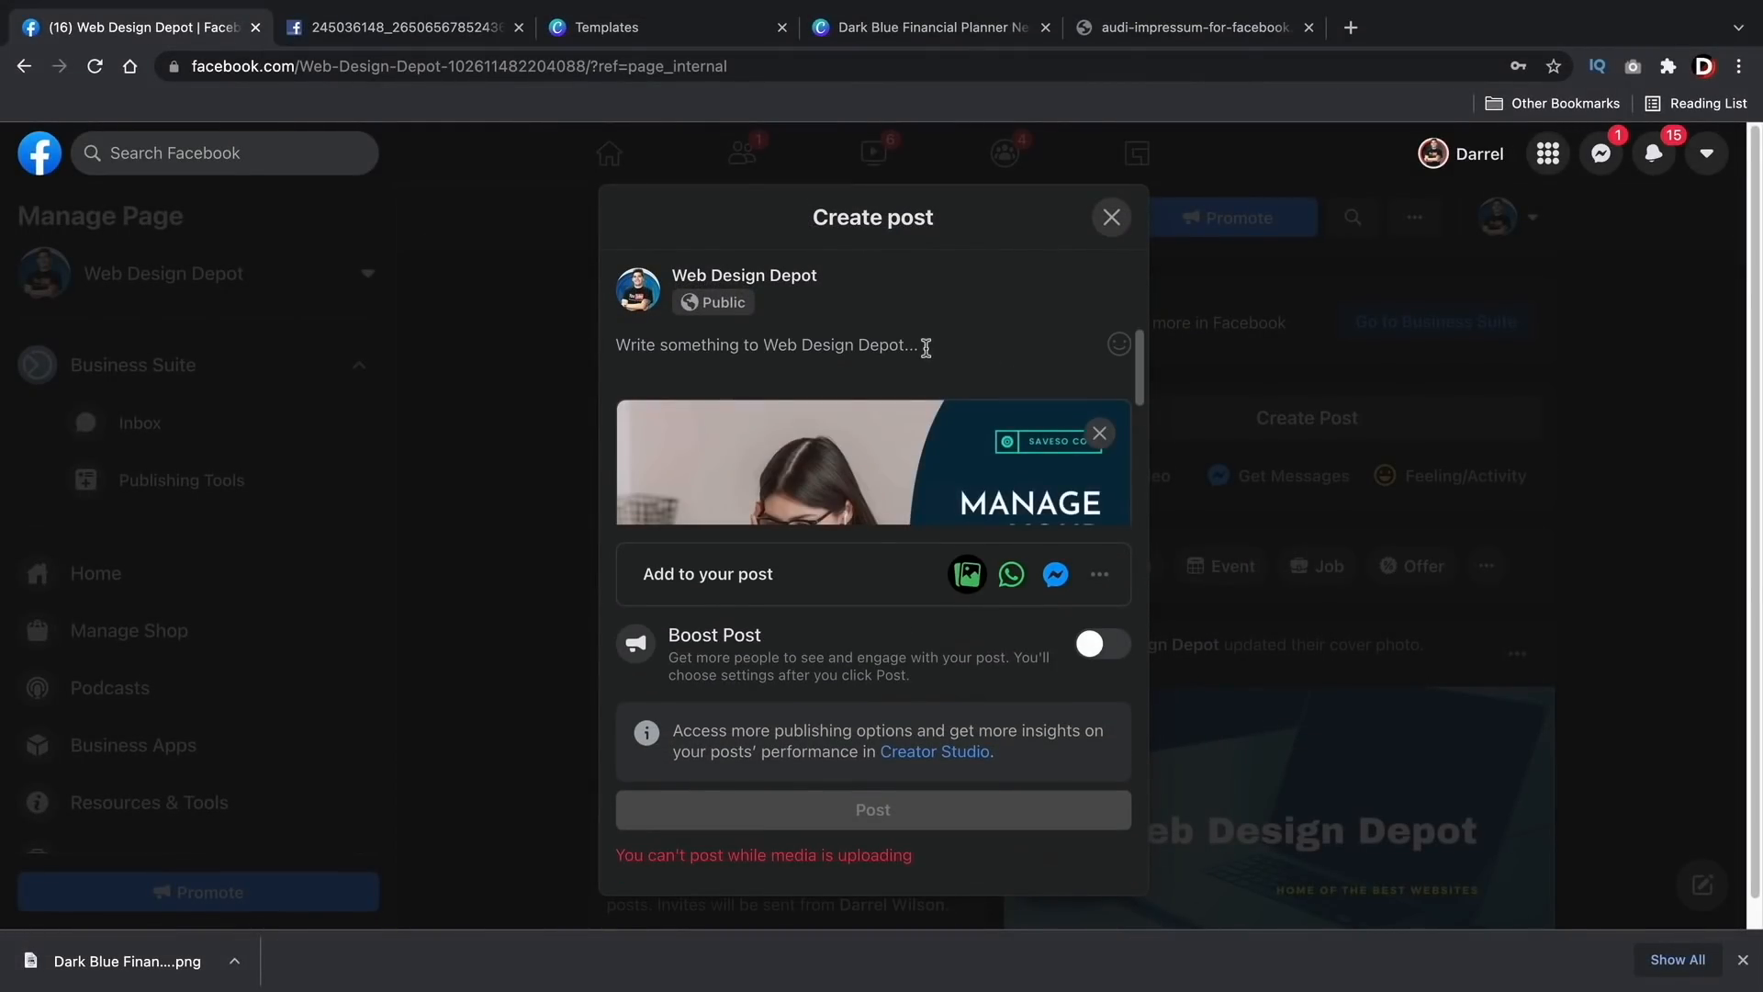
# Step: Write the post text as the client's first name followed by "Was Very Happy With Her New Website!"
pyautogui.click(937, 353)
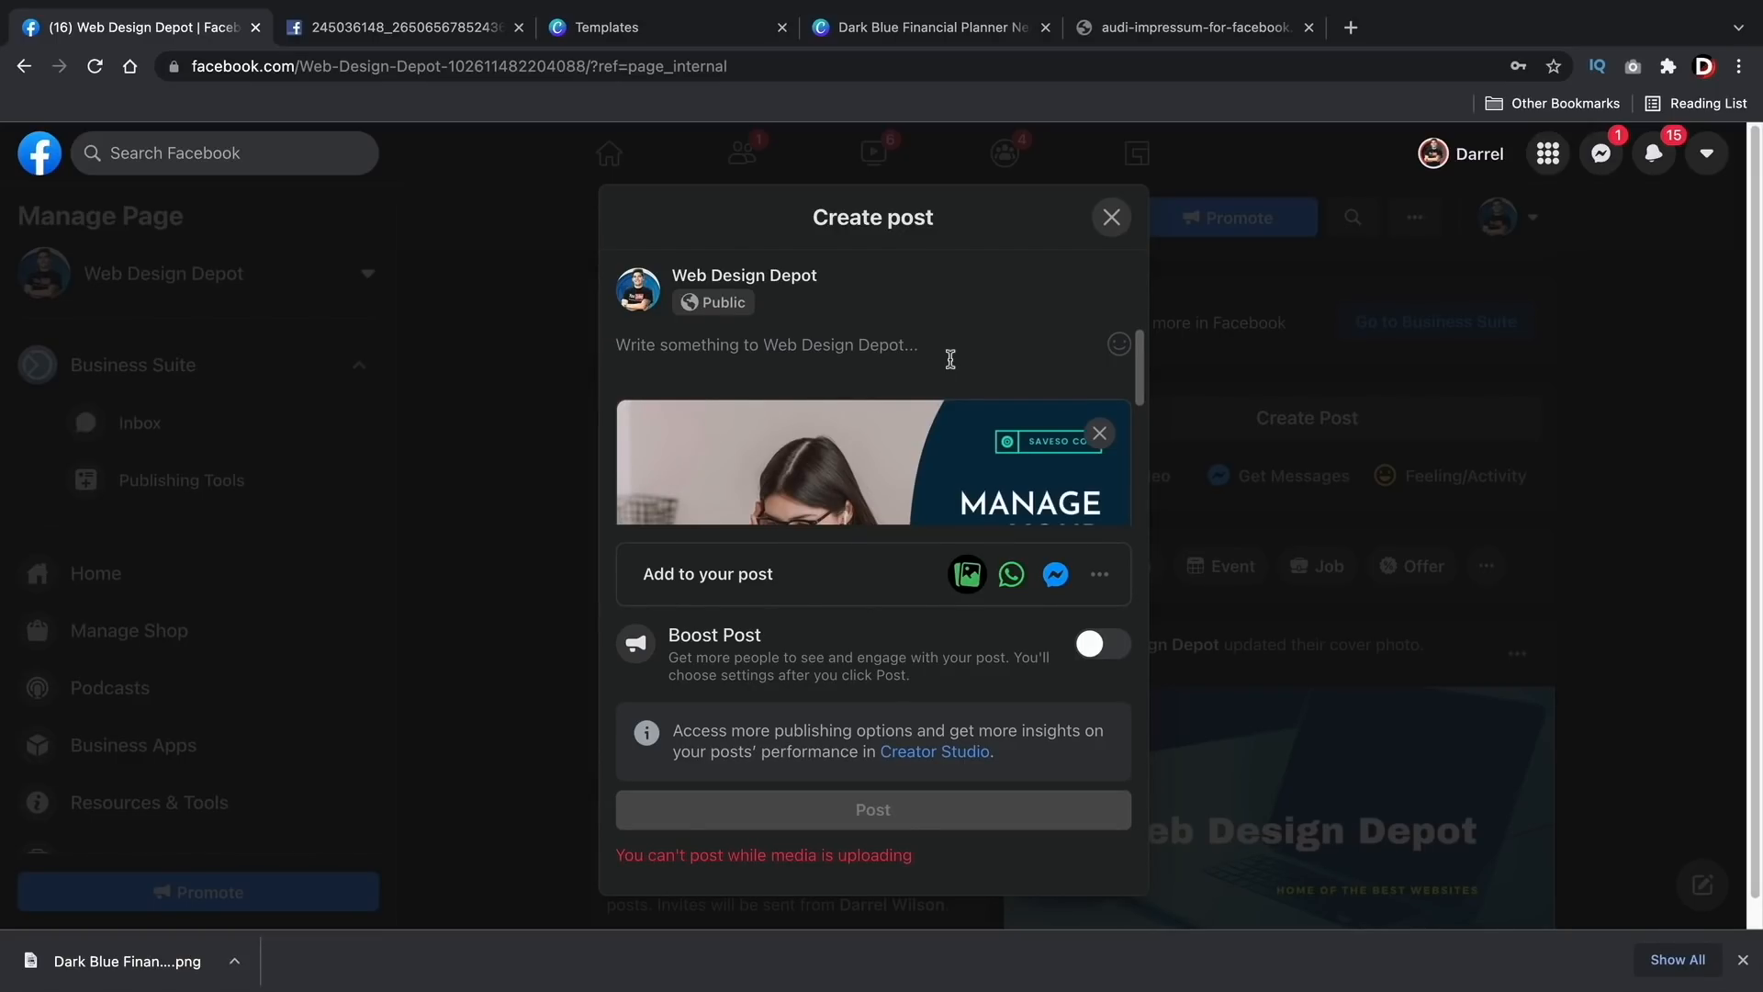
pyautogui.write('Jennifer ')
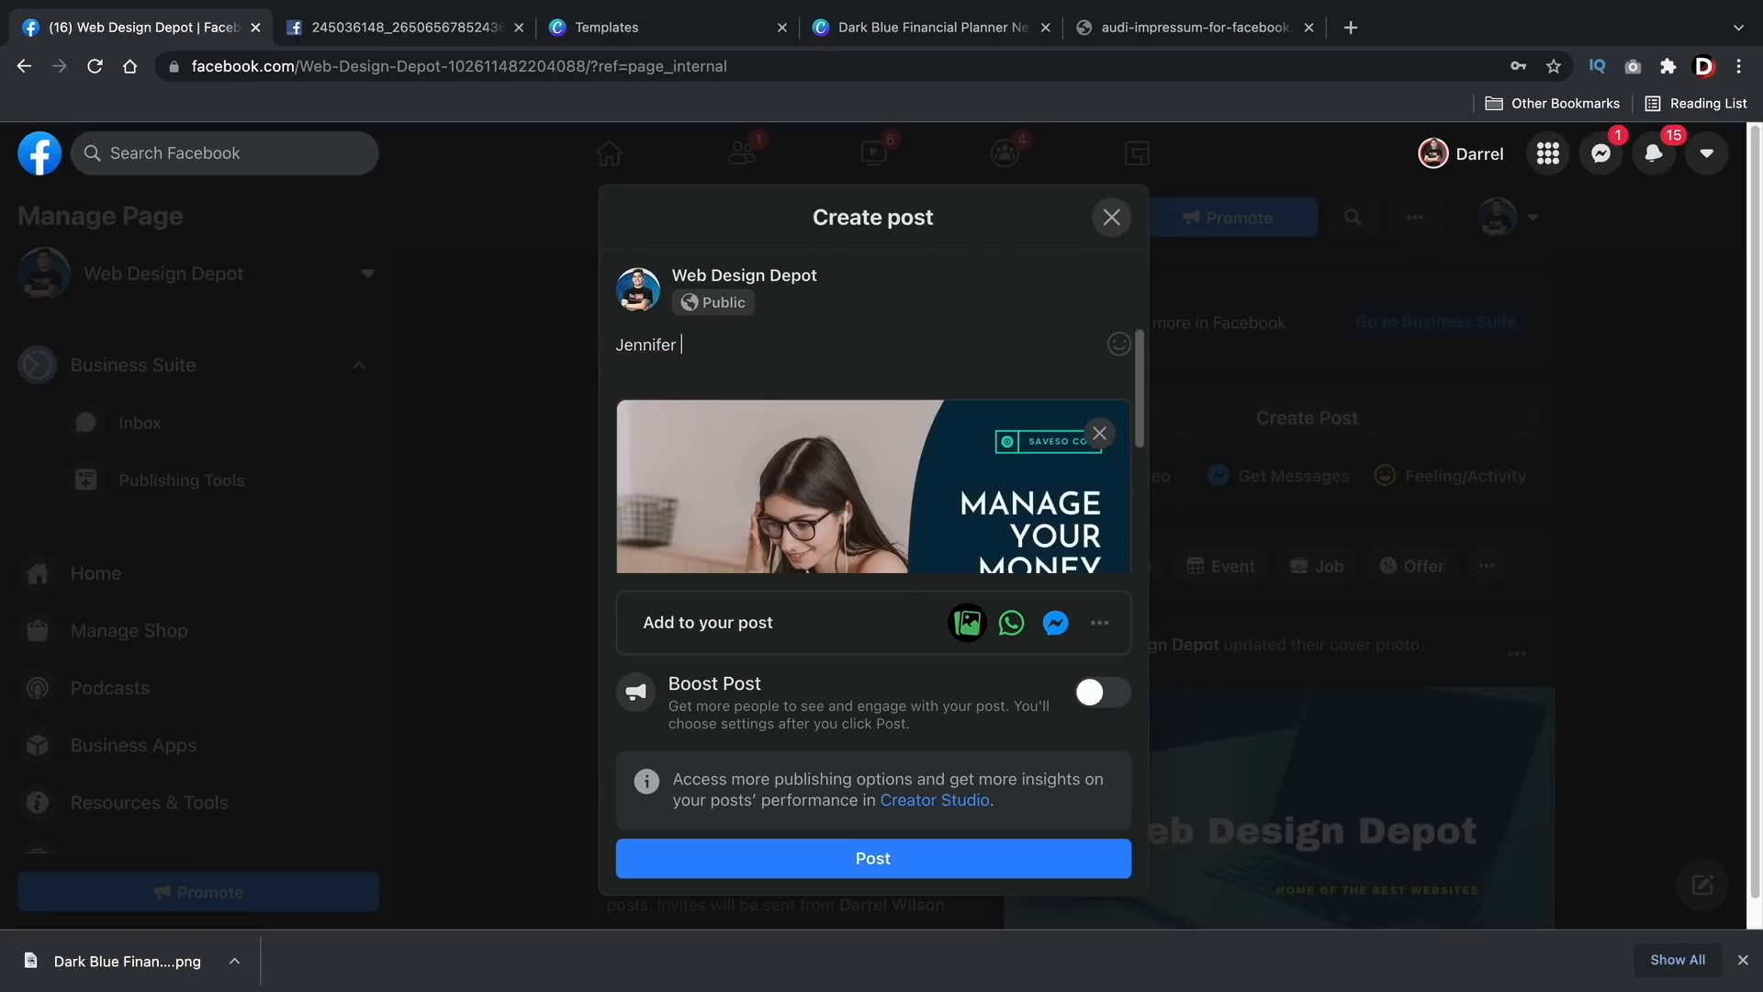
pyautogui.write('Was Very Happy With Her New WEbsite')
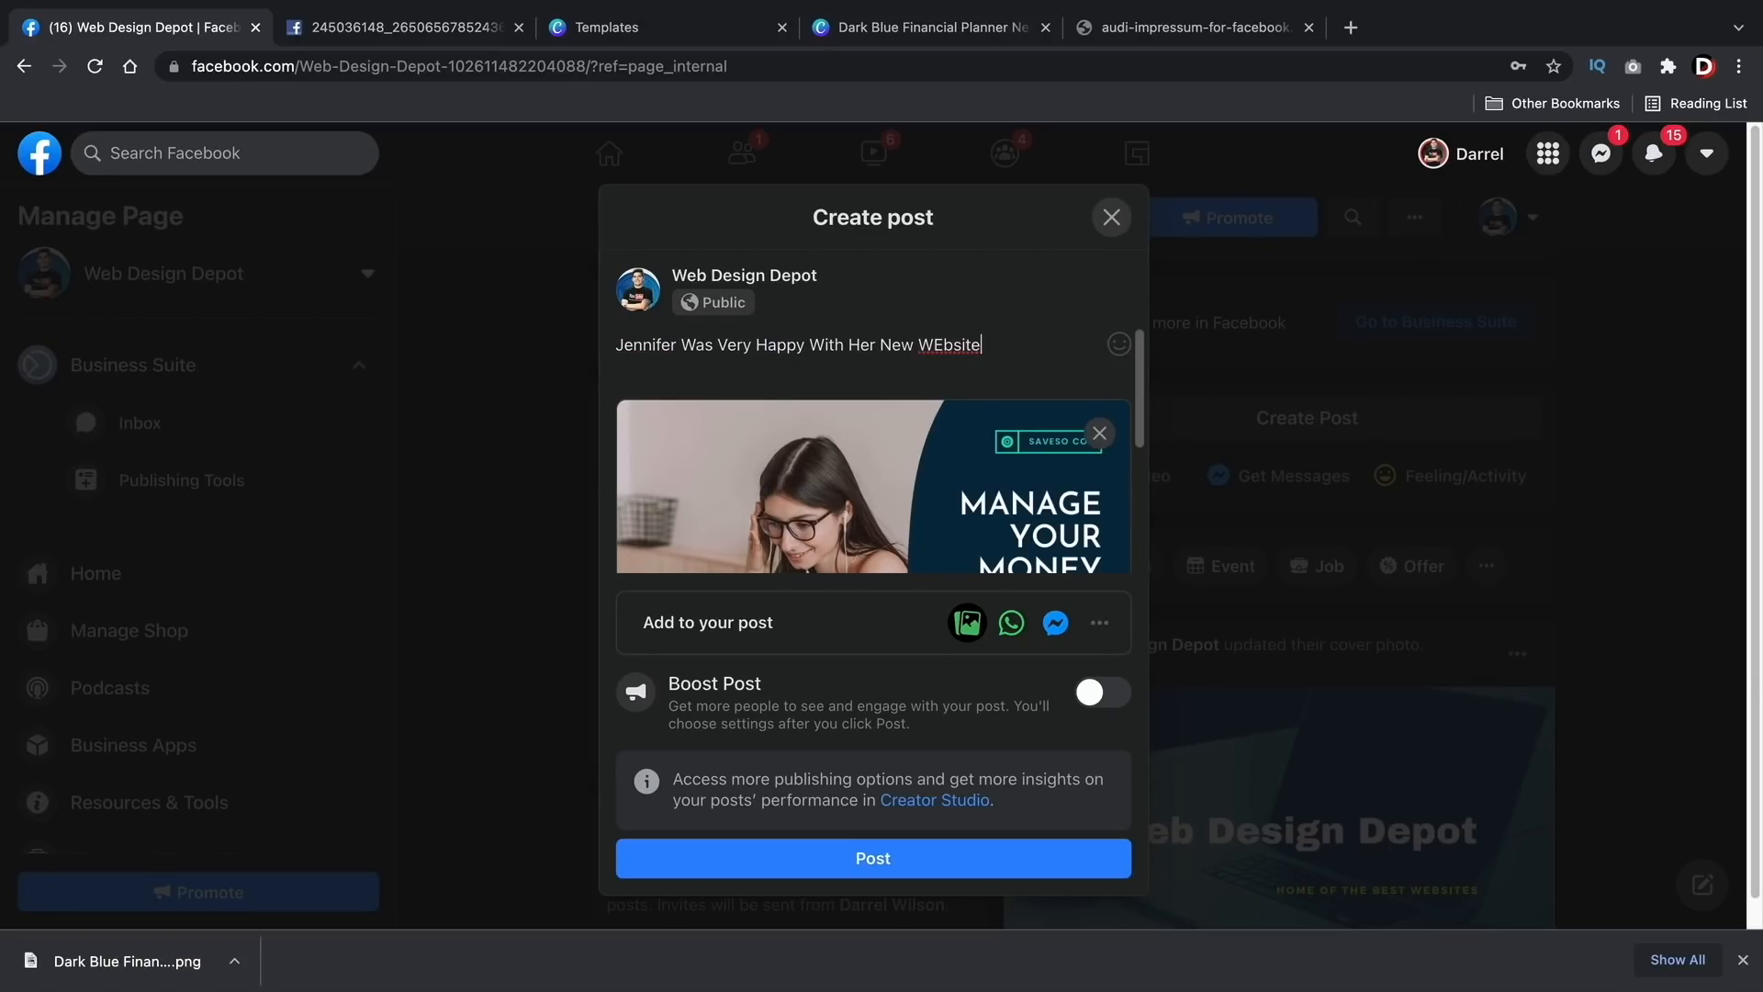
pyautogui.press('BackSpace')
pyautogui.press('BackSpace')
pyautogui.press('BackSpace')
pyautogui.press('BackSpace')
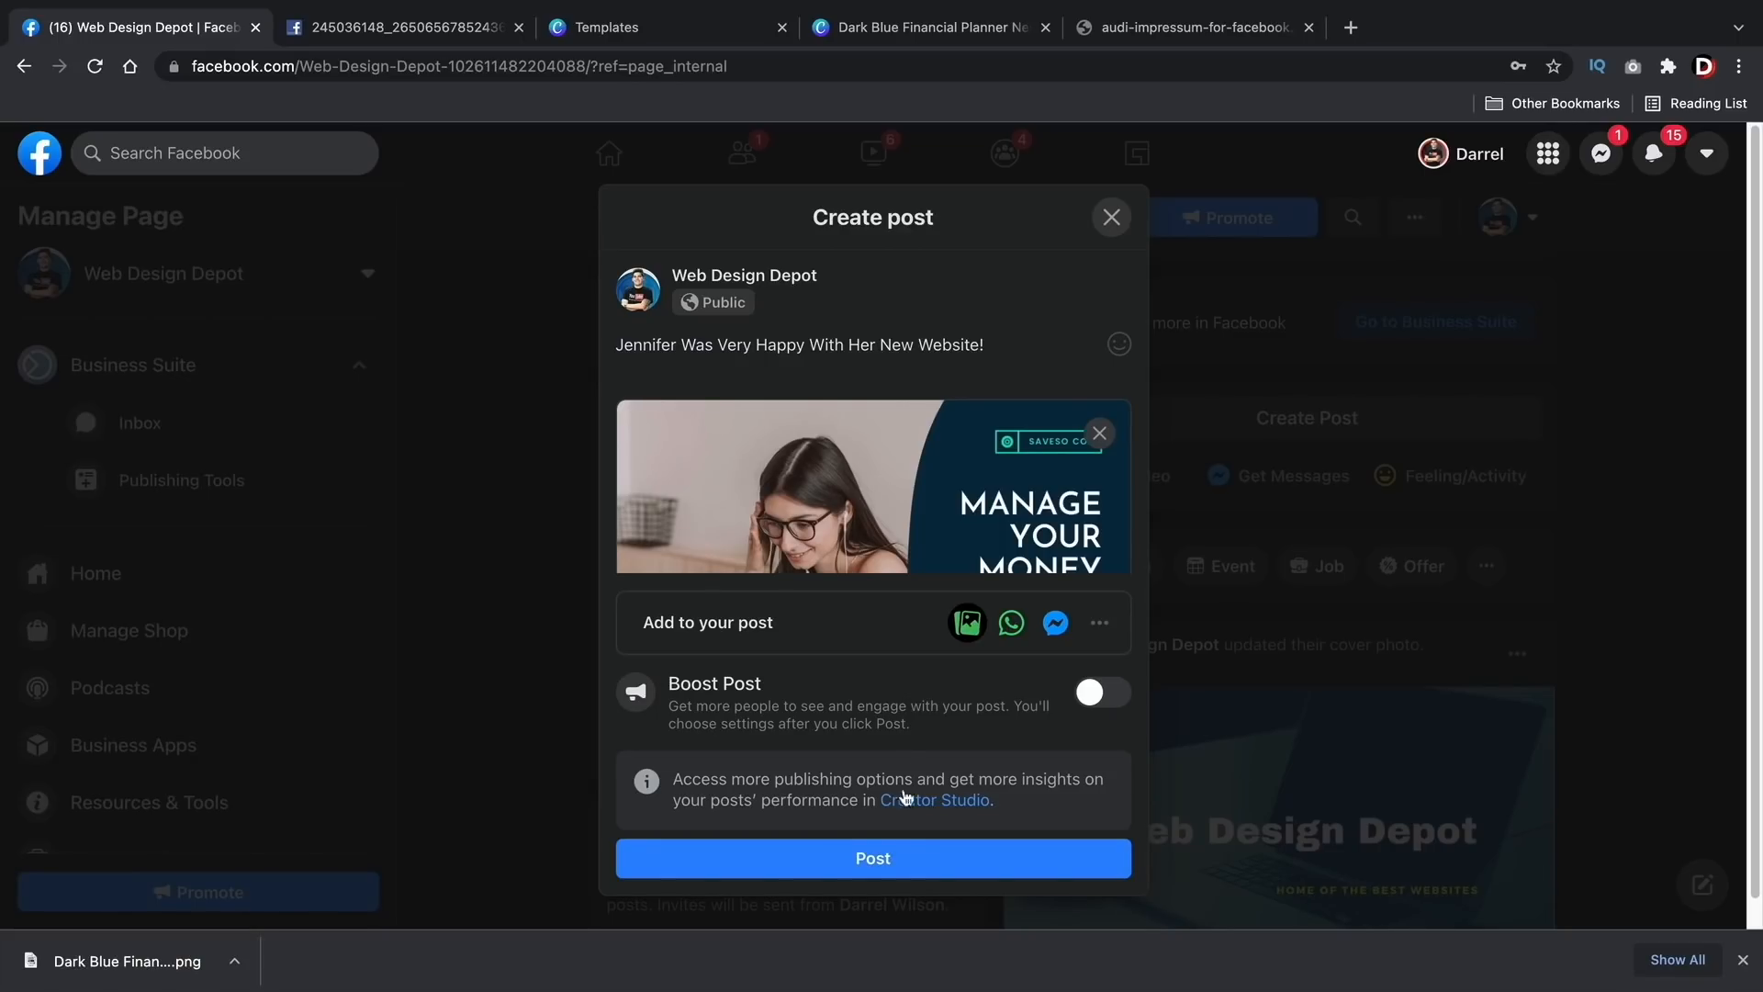
# Step: Publish the post, trying out the option to add a Send WhatsApp Message button on the way
pyautogui.click(903, 859)
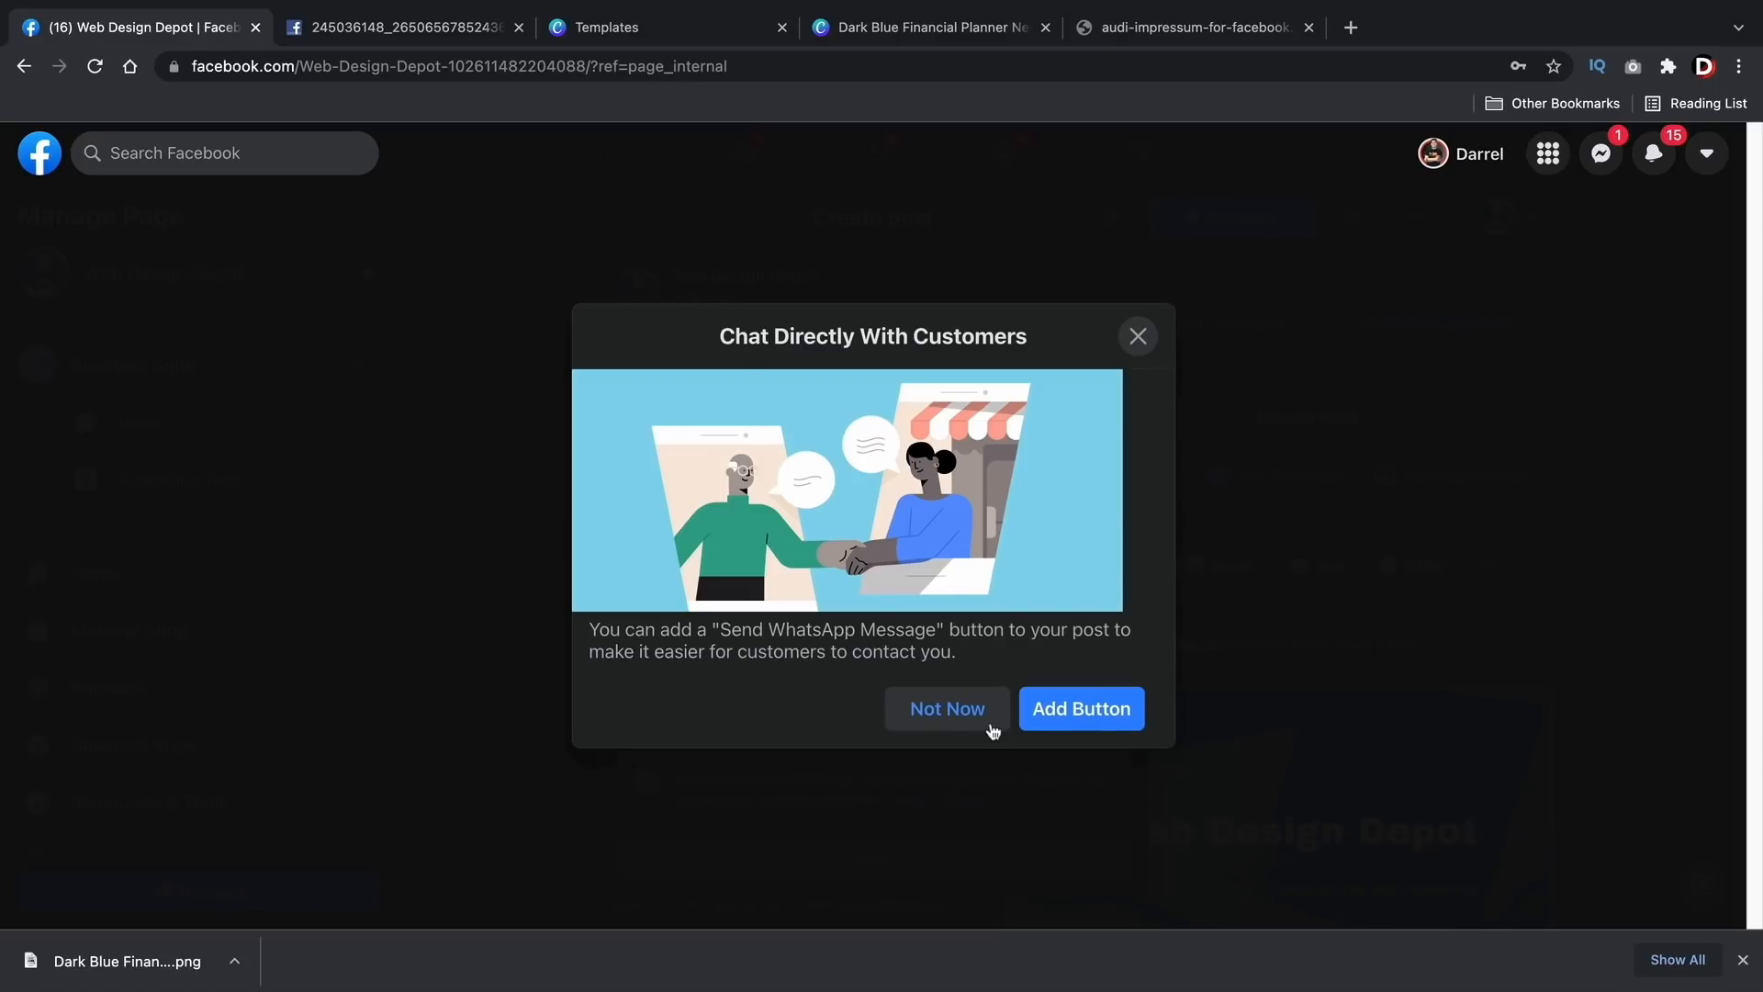
pyautogui.click(1042, 711)
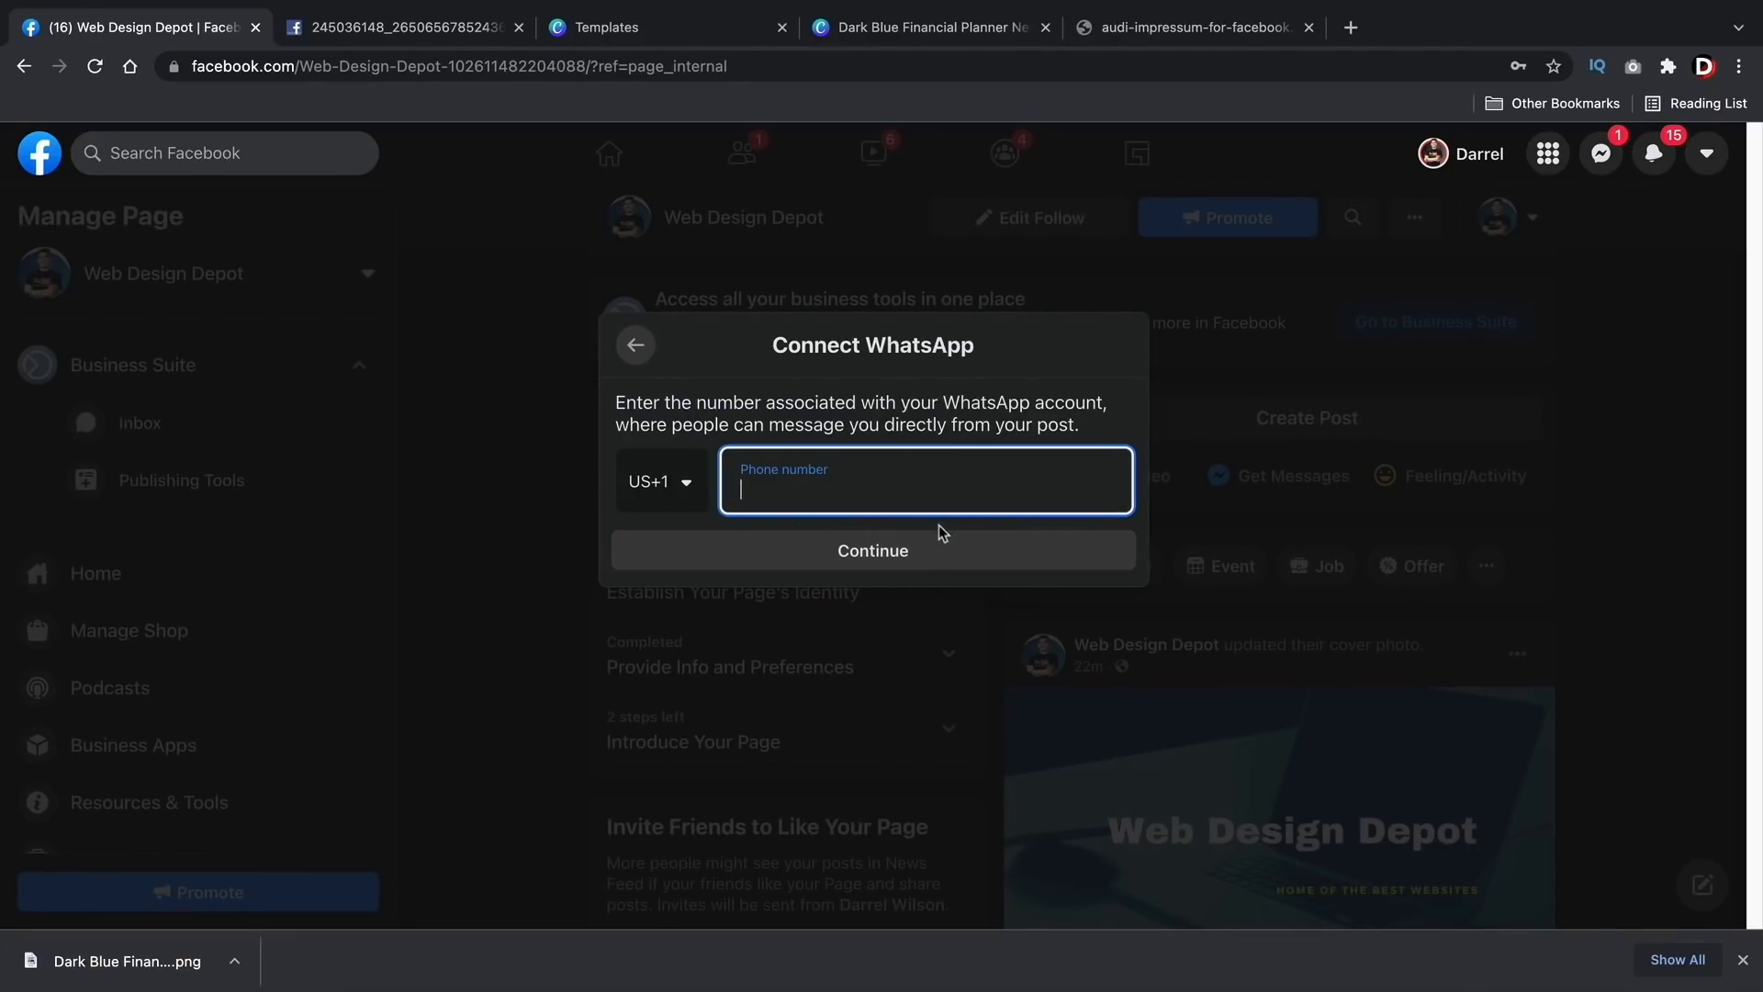
pyautogui.click(937, 553)
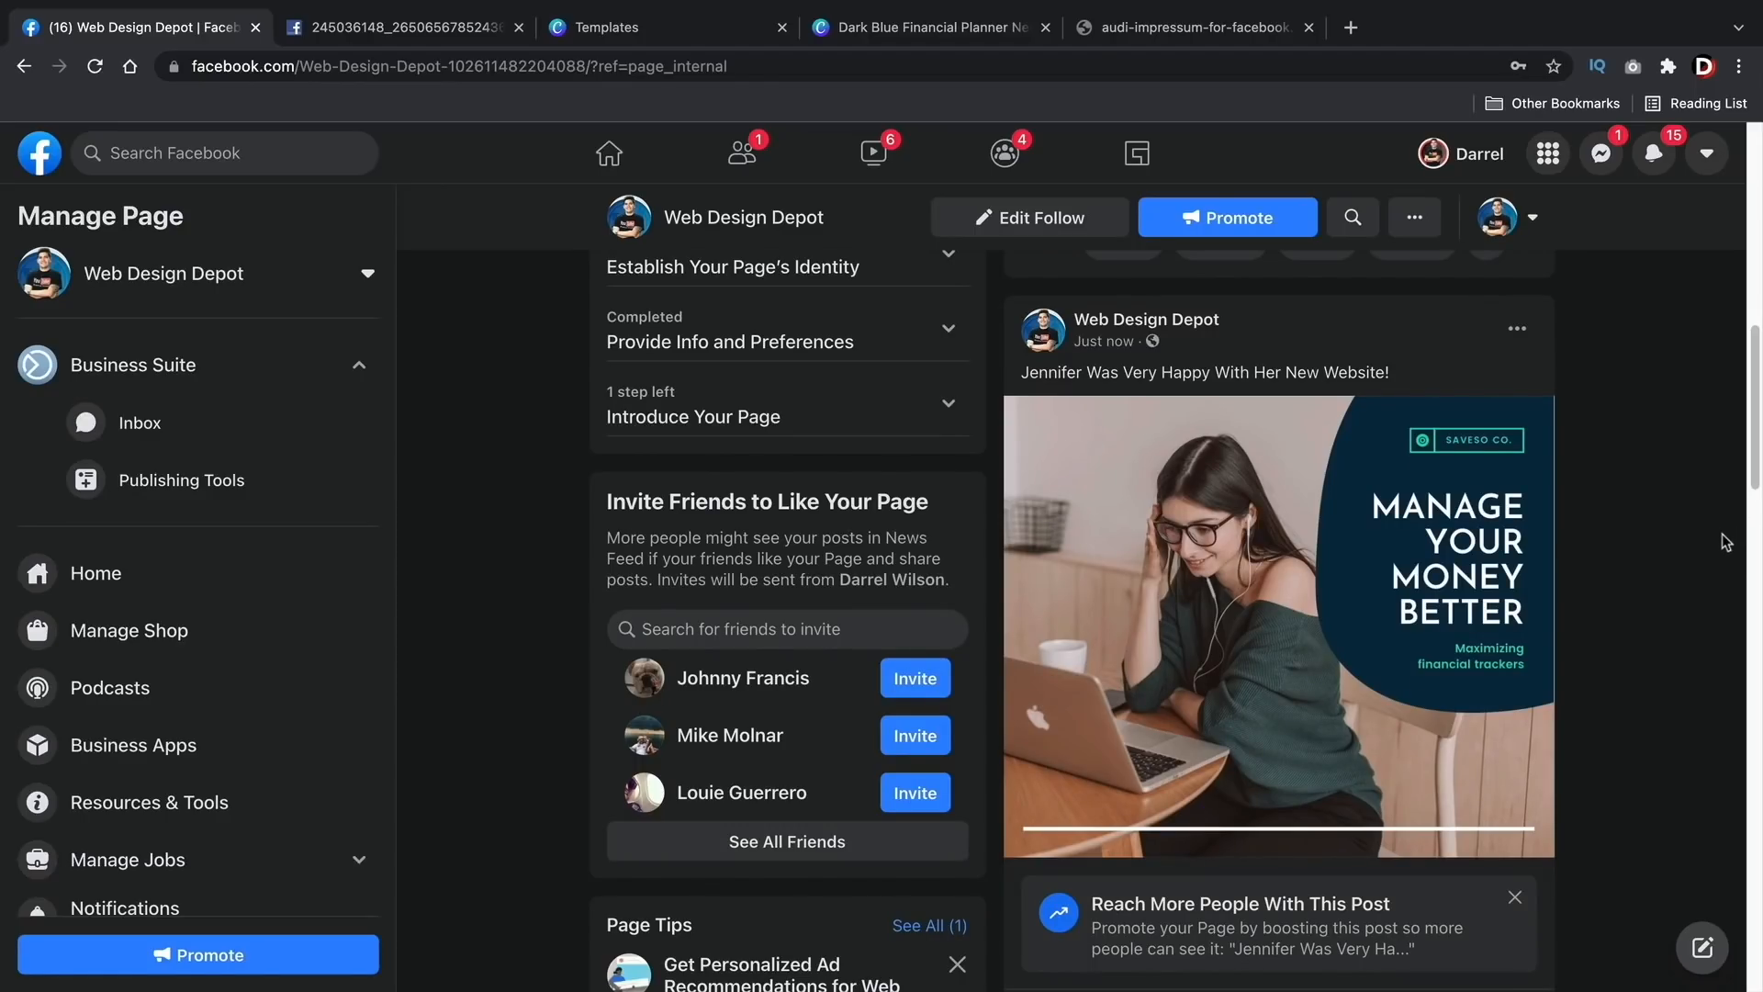
# Step: Dismiss the personalized ad recommendations tip and the post's Reach More People suggestion
pyautogui.scroll(-1, 1570, 835)
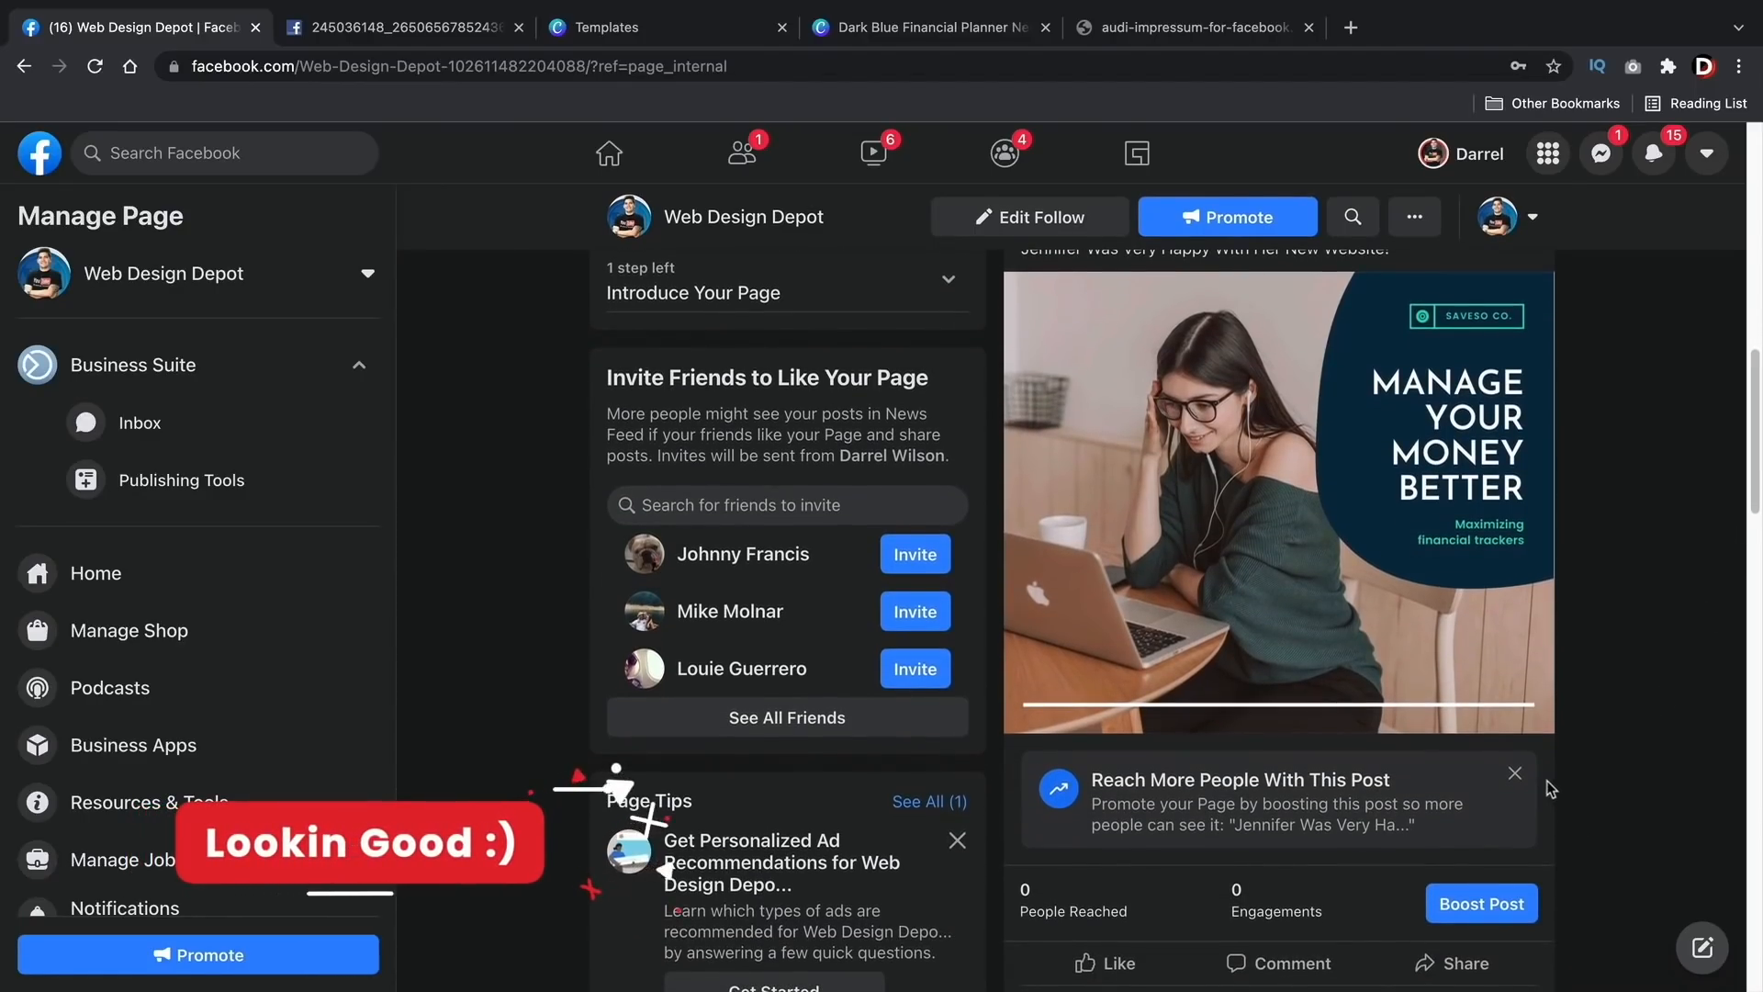
pyautogui.click(957, 840)
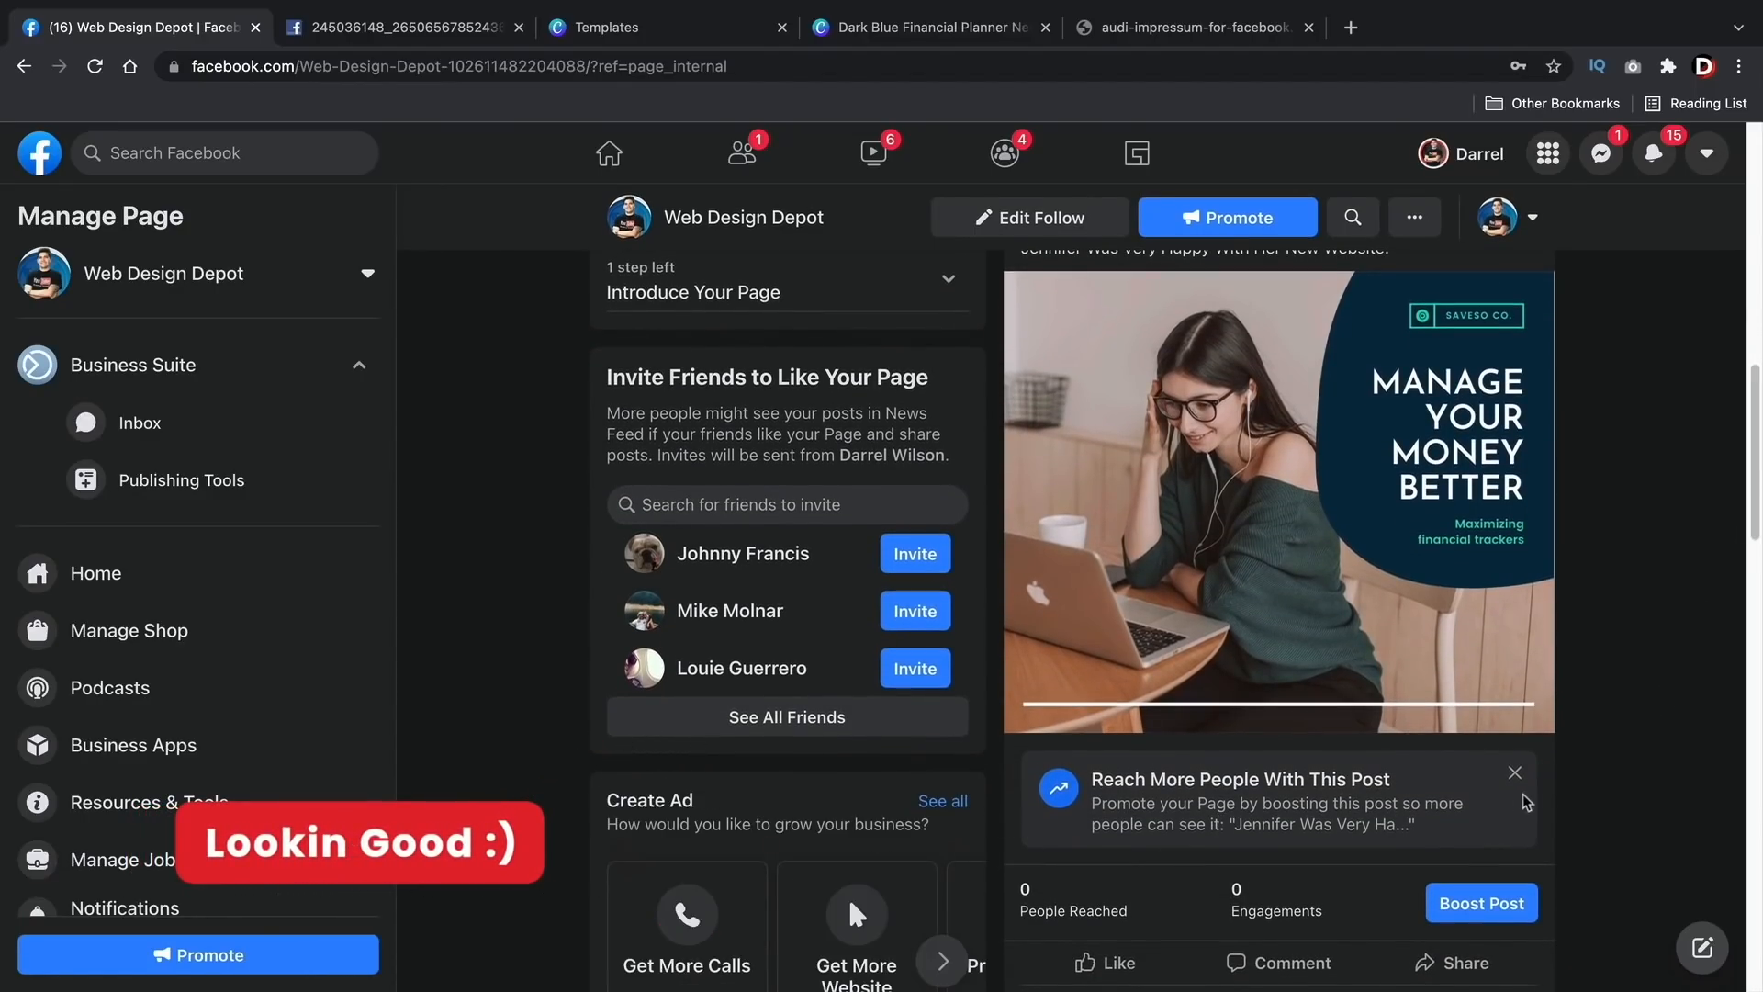
pyautogui.click(1515, 773)
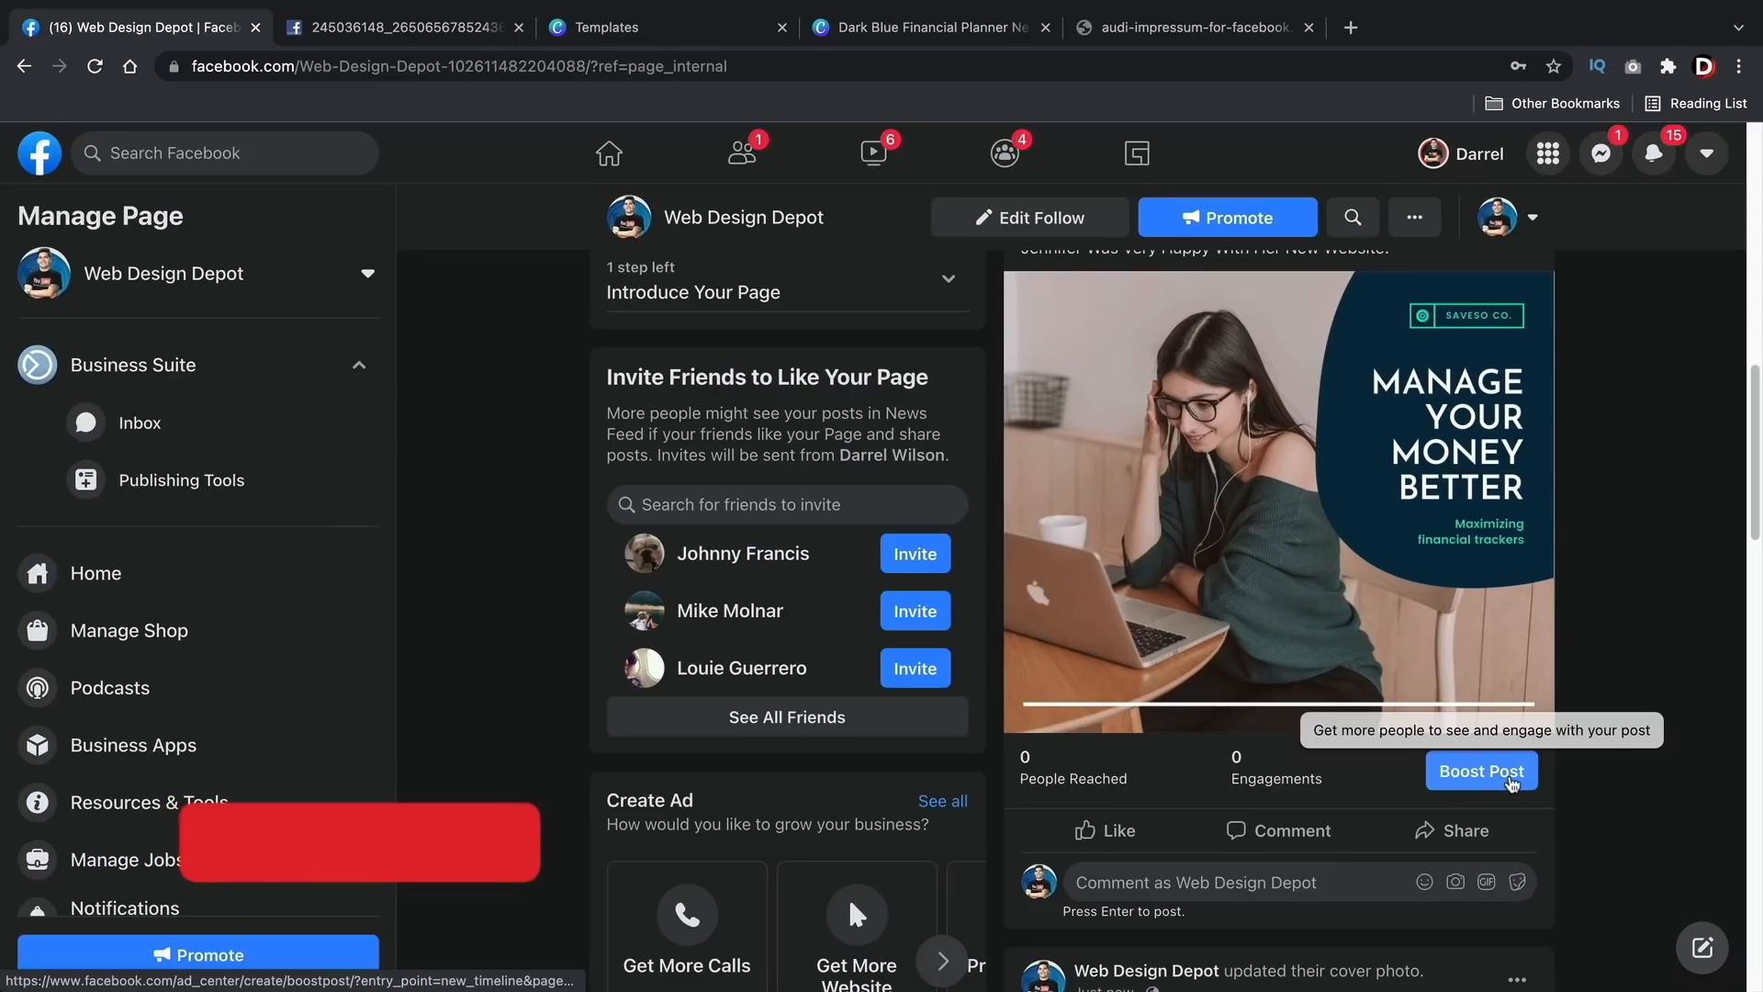
# Step: Like the newly published post as Web Design Depot
pyautogui.scroll(1, 1575, 680)
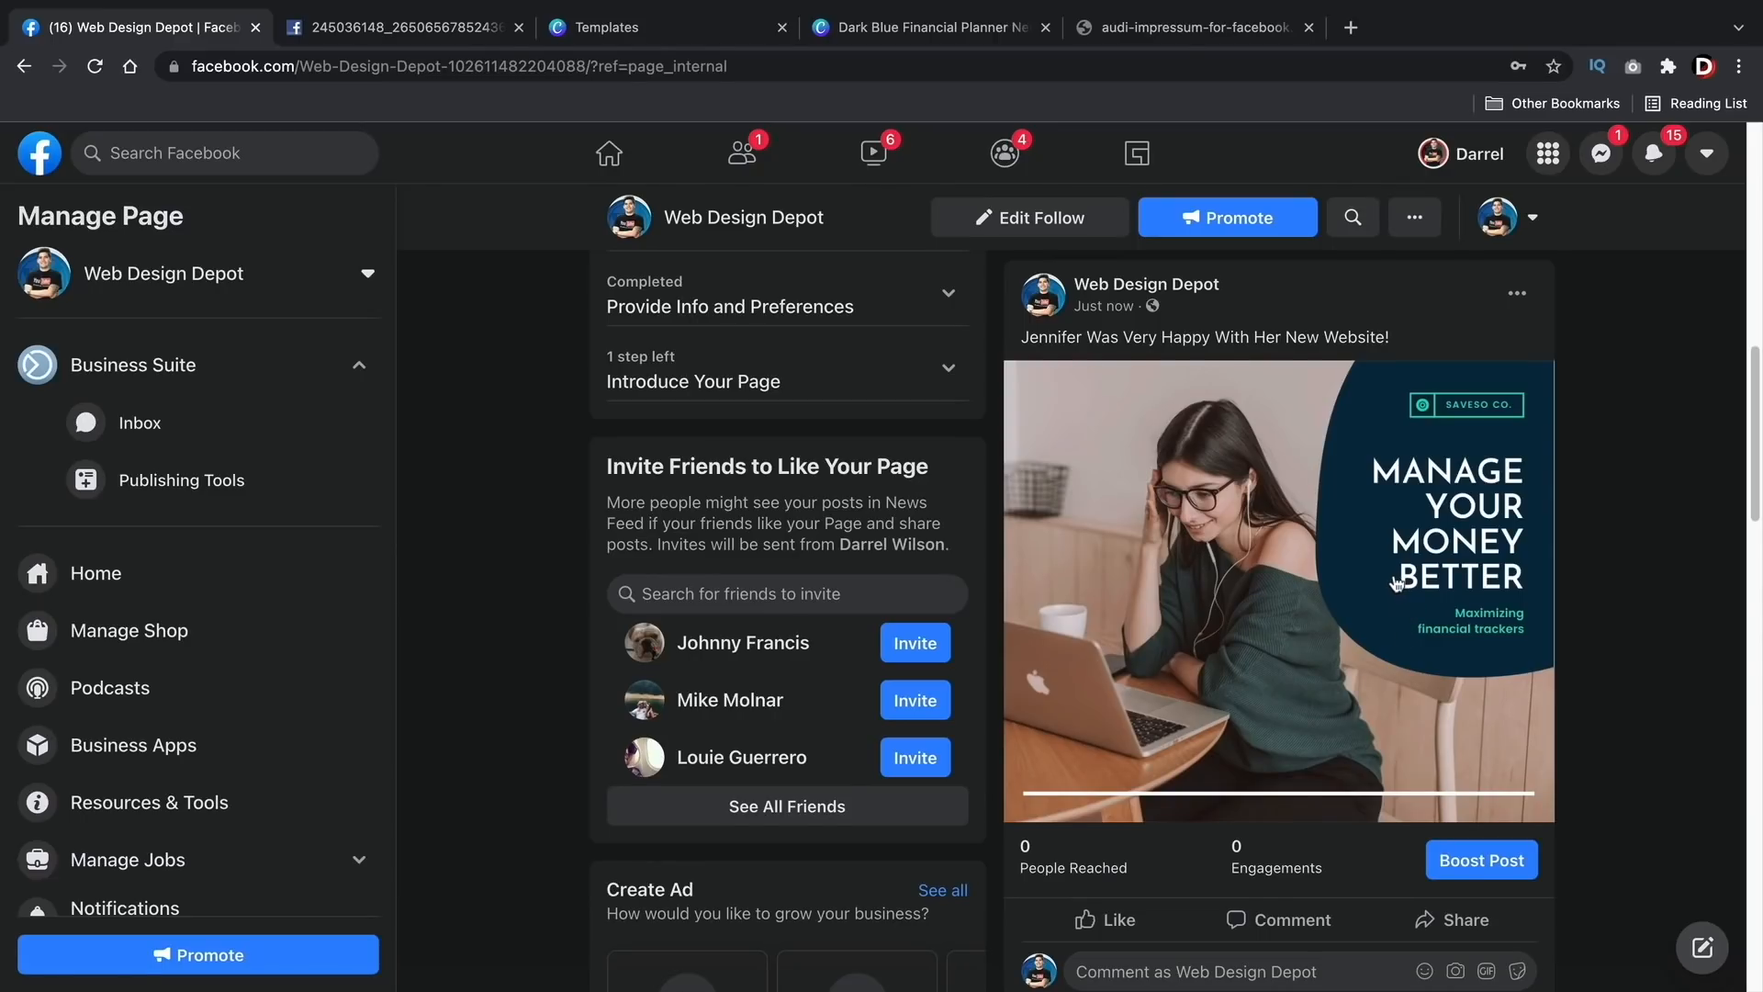
pyautogui.scroll(-2, 1256, 712)
pyautogui.click(1190, 770)
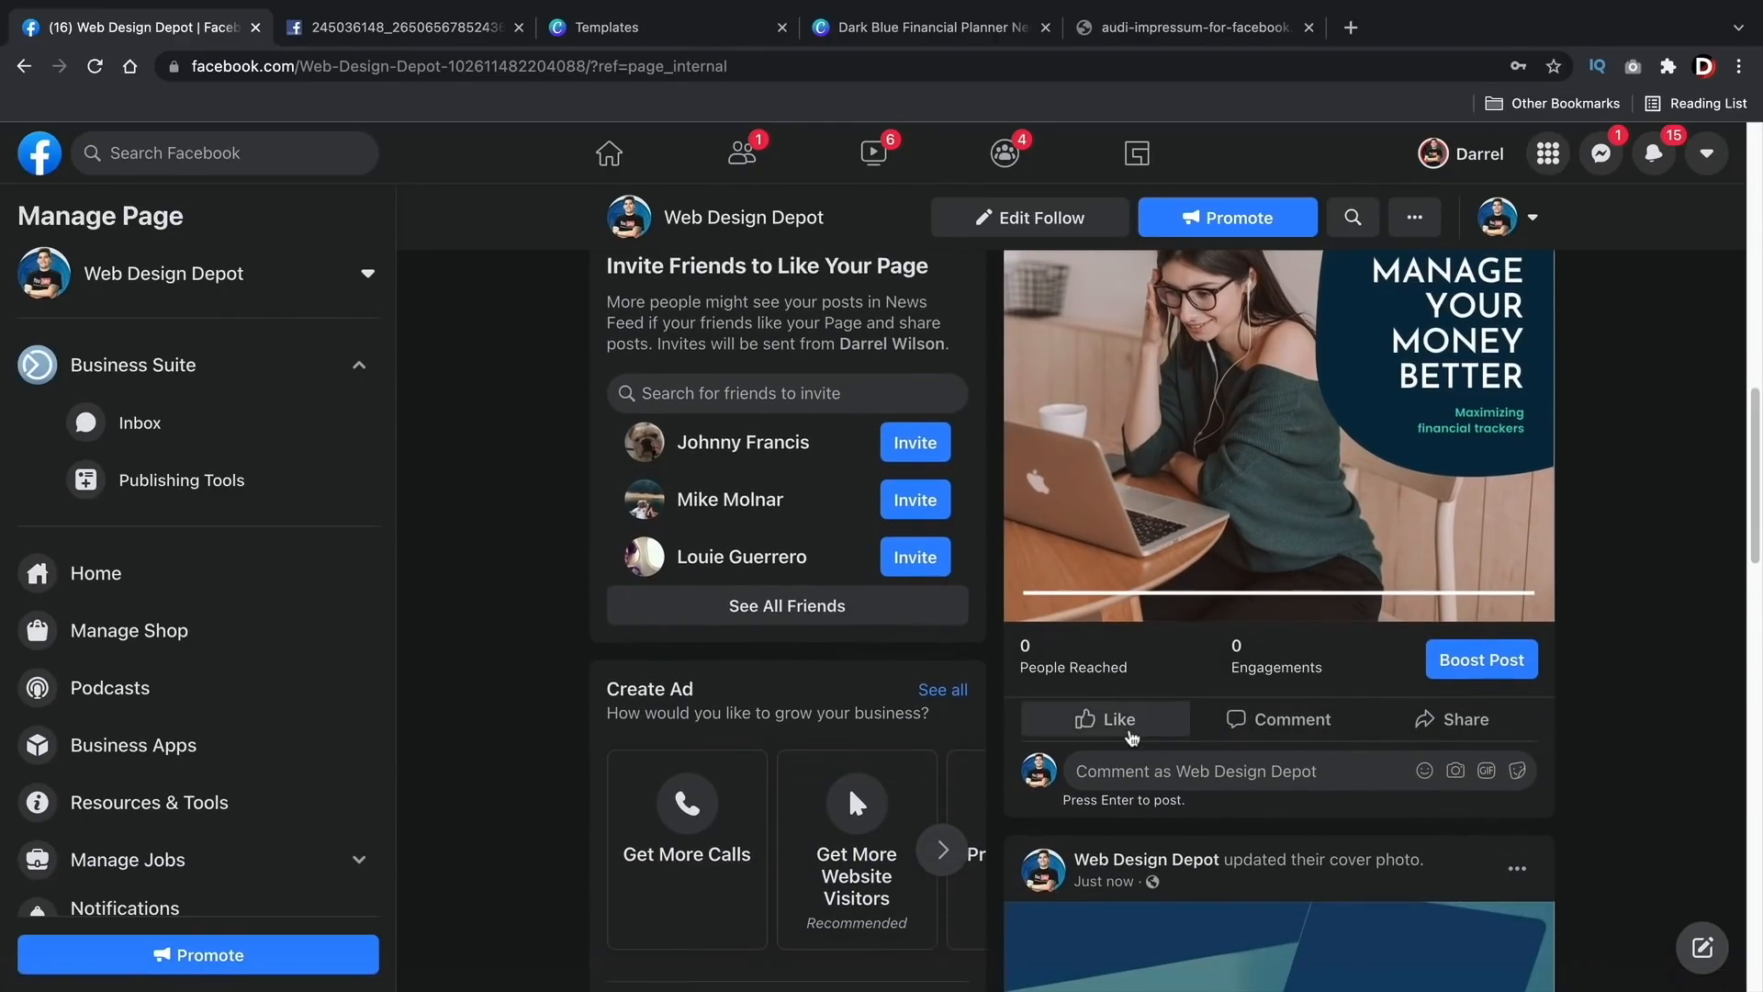
pyautogui.click(1132, 736)
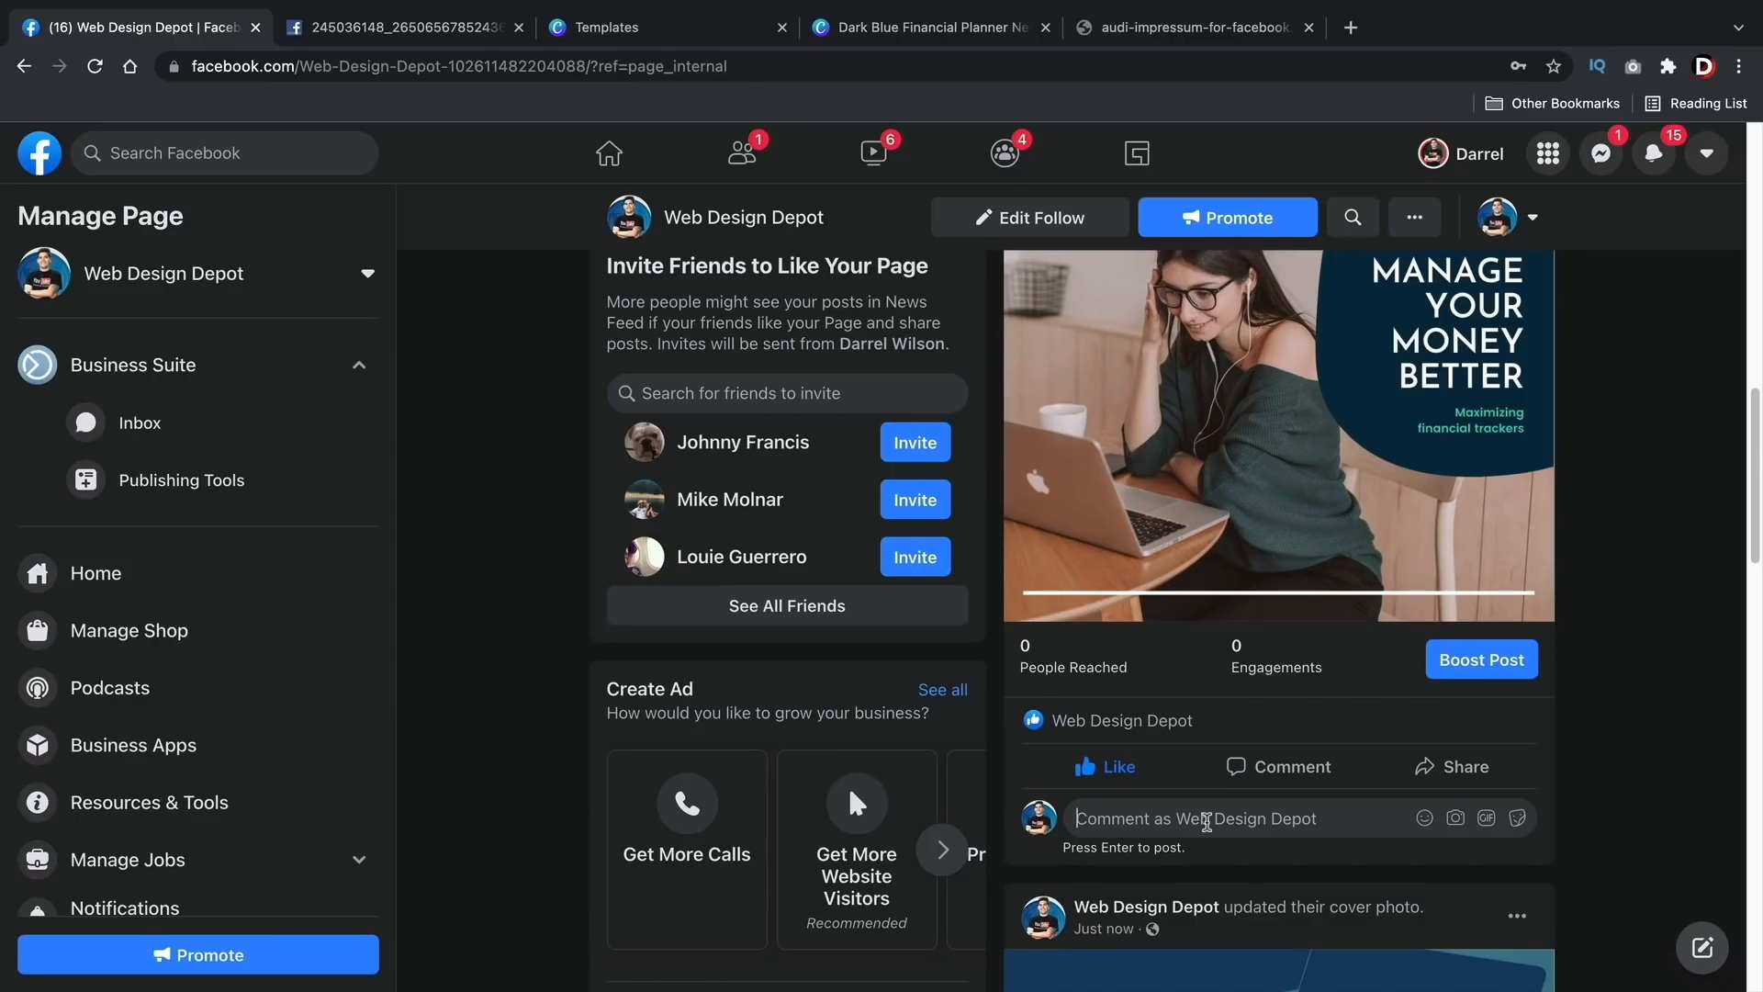
# Step: Comment "If you have any question fee free to let us know" on the post as the Page
pyautogui.write('Feel')
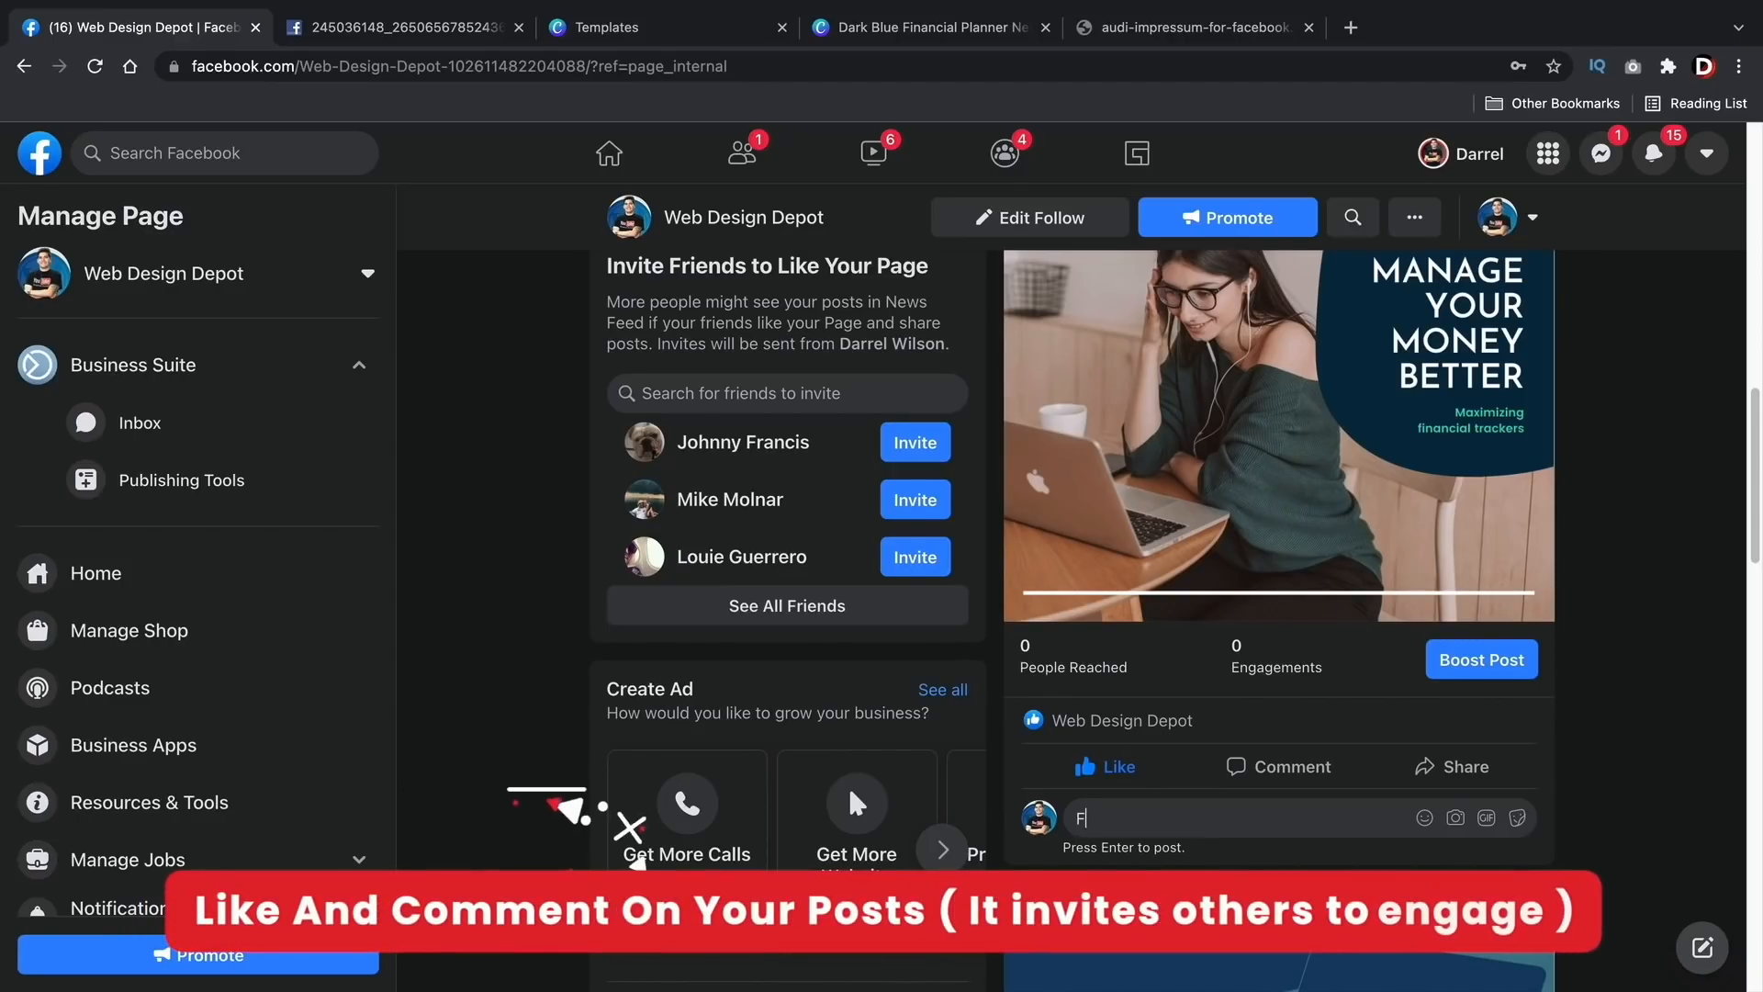
pyautogui.press('BackSpace')
pyautogui.press('BackSpace')
pyautogui.press('BackSpace')
pyautogui.press('BackSpace')
pyautogui.write('If you have any question fee fre')
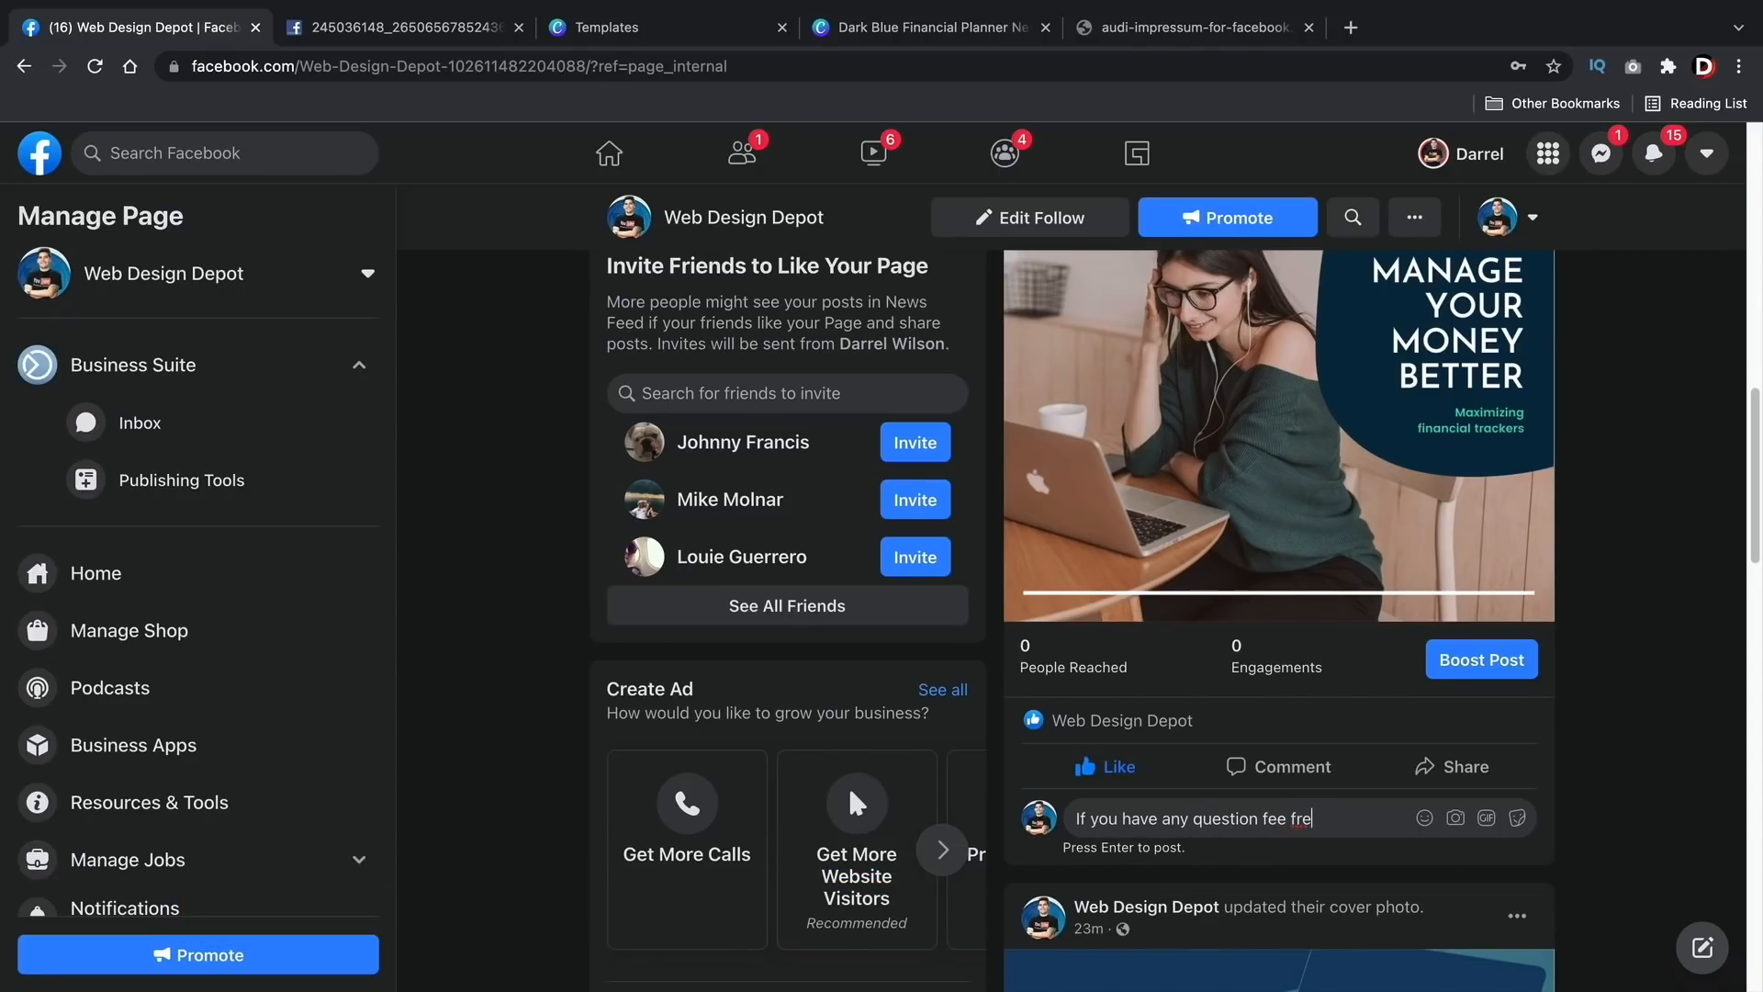
pyautogui.write('e to let us know')
pyautogui.press('Return')
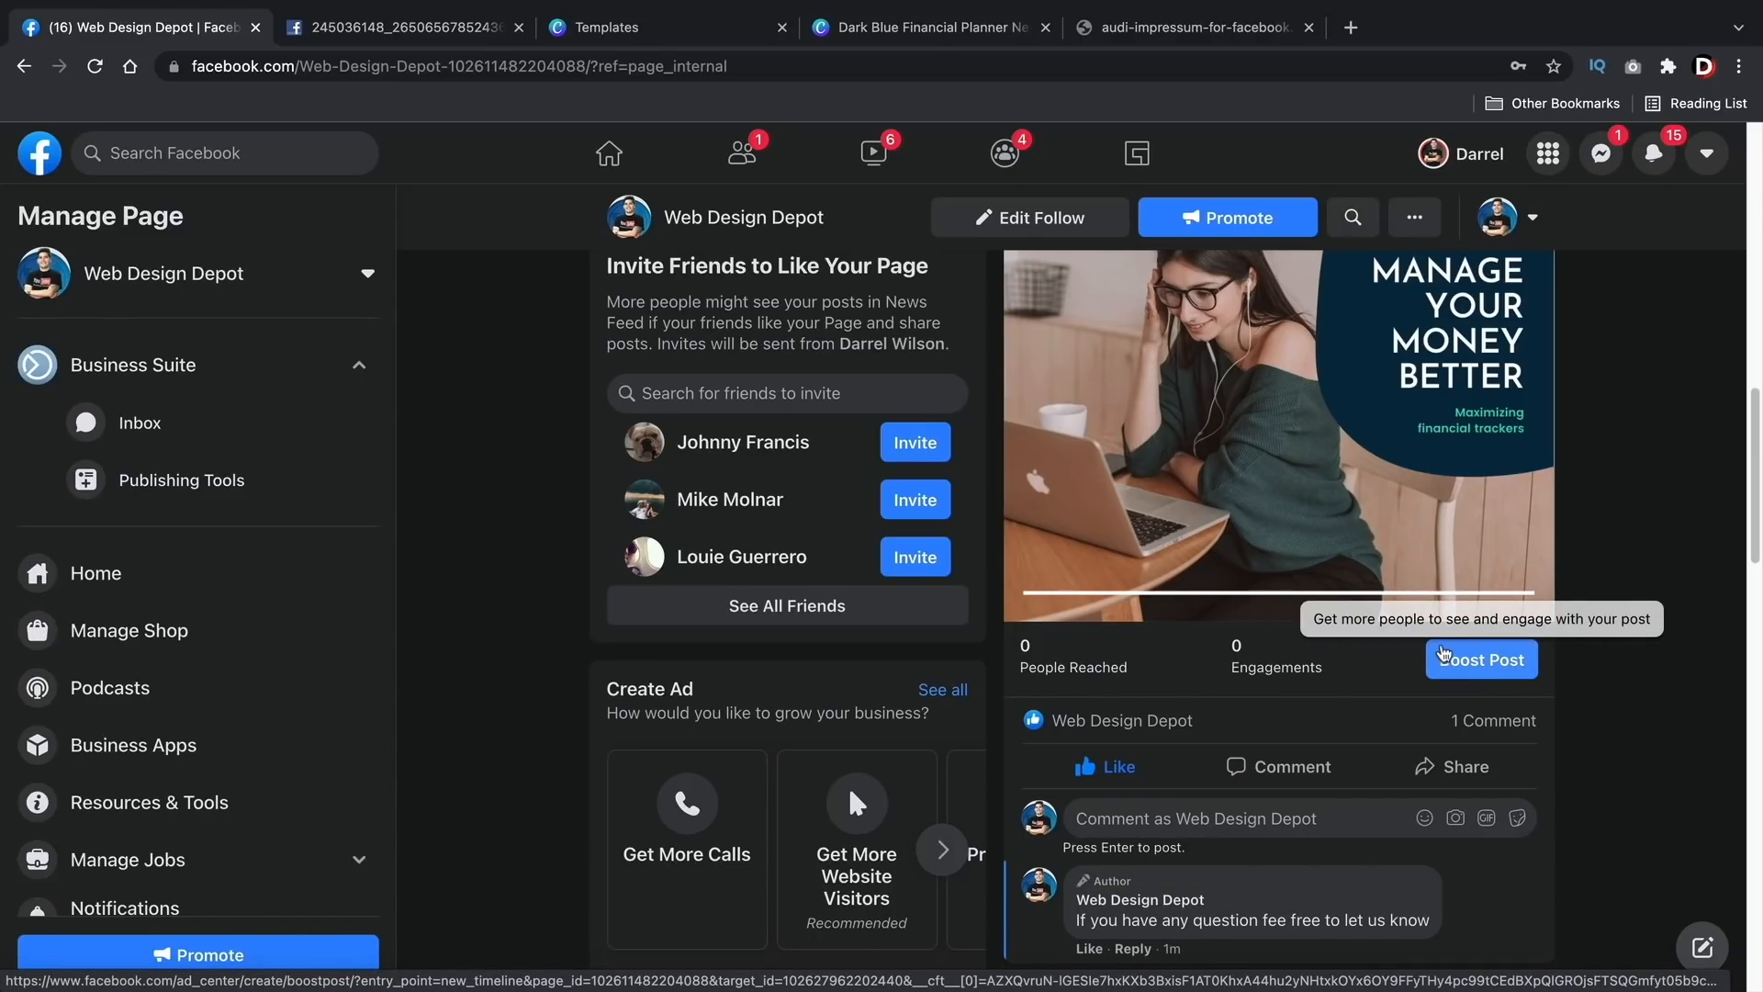
# Step: Examine the published comment and the rest of the Page feed, and start a reply to the comment
pyautogui.scroll(-1, 1504, 716)
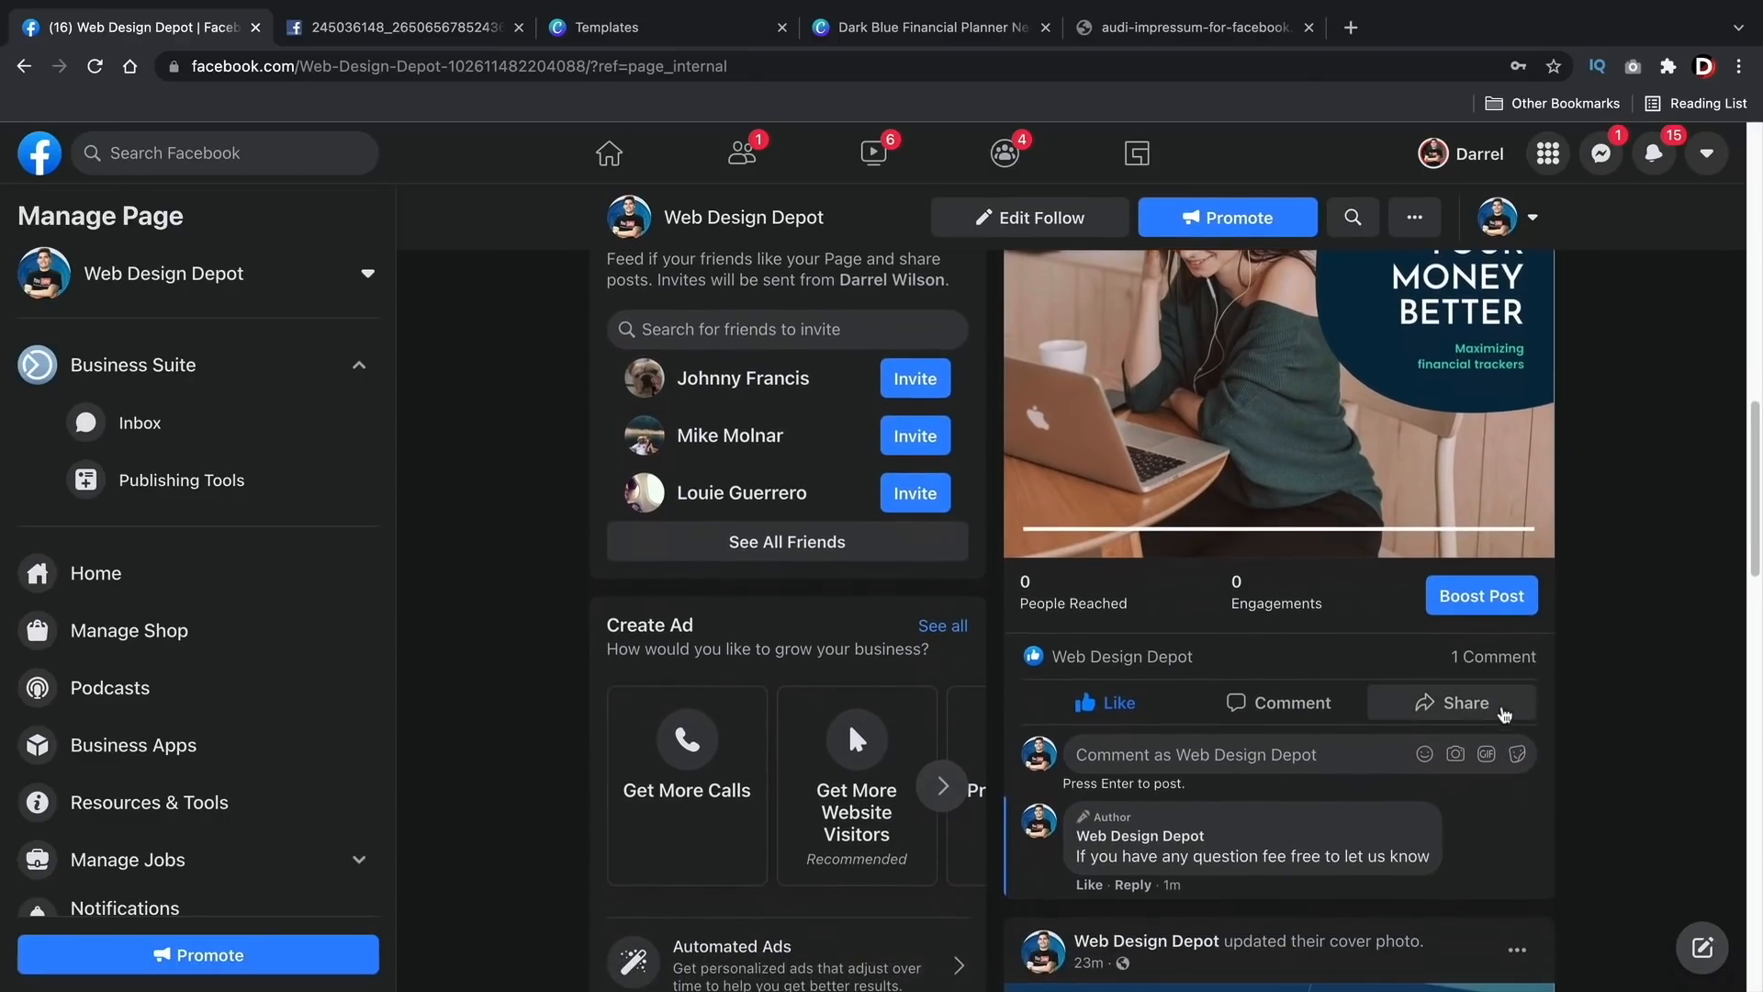
pyautogui.moveTo(1182, 848)
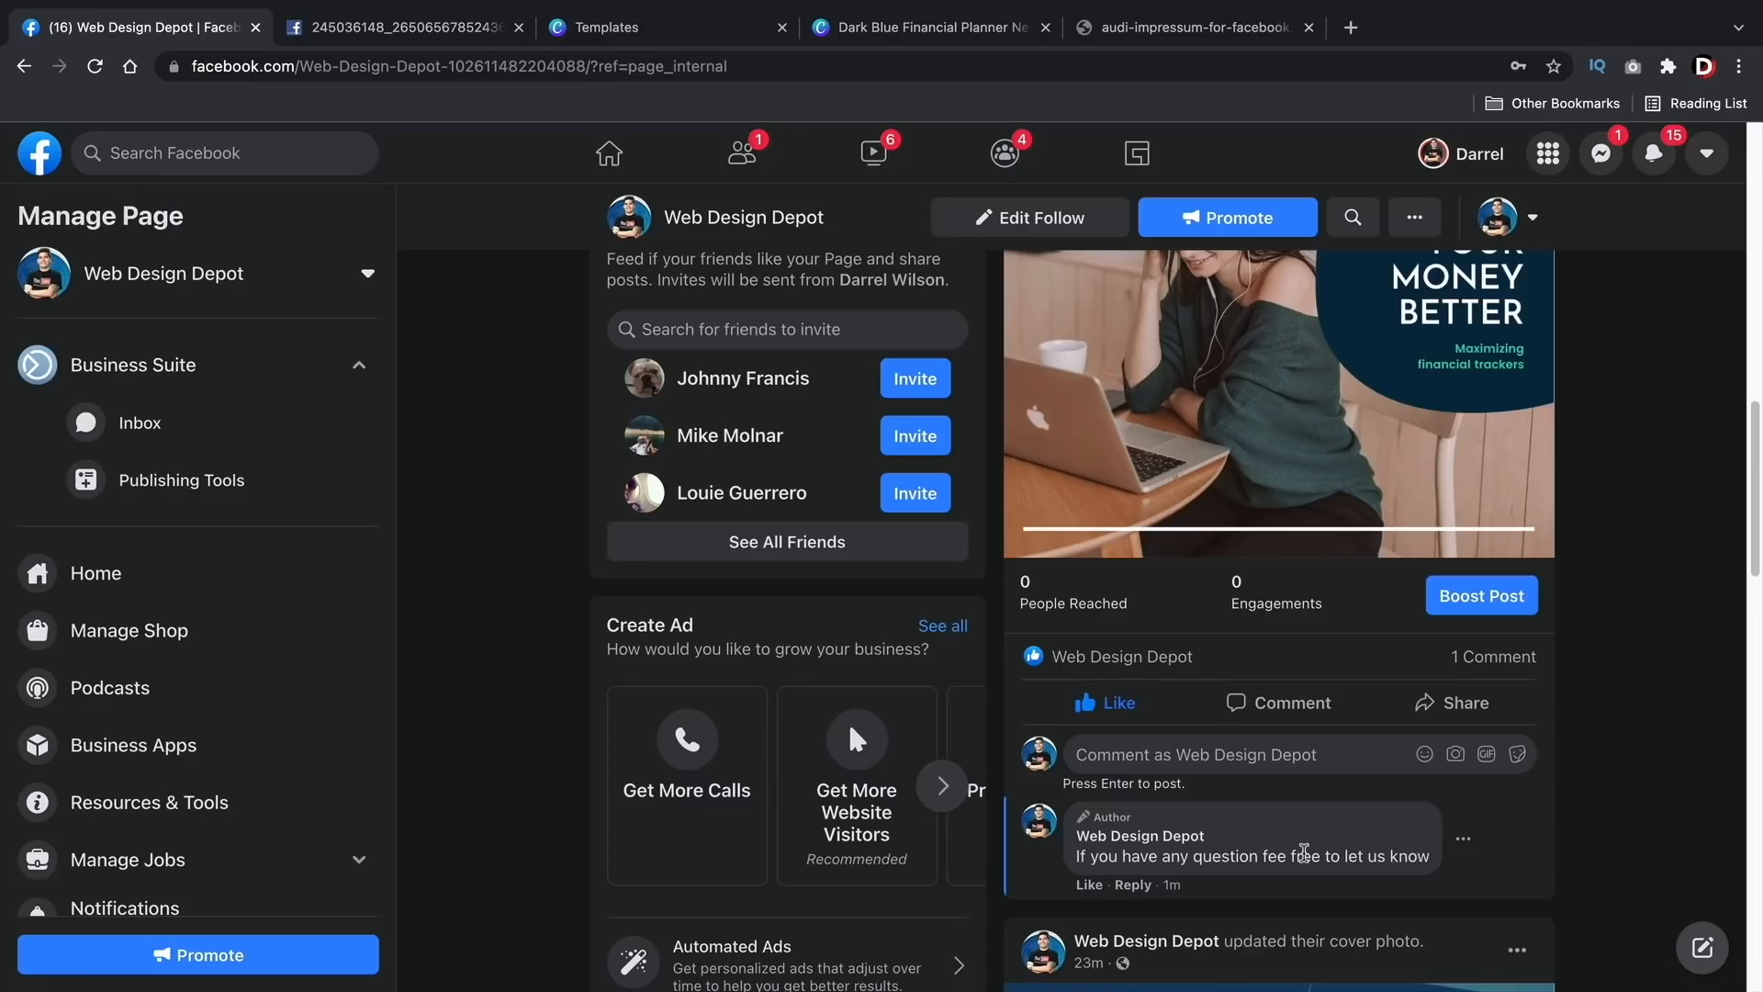
pyautogui.scroll(-10, 1265, 624)
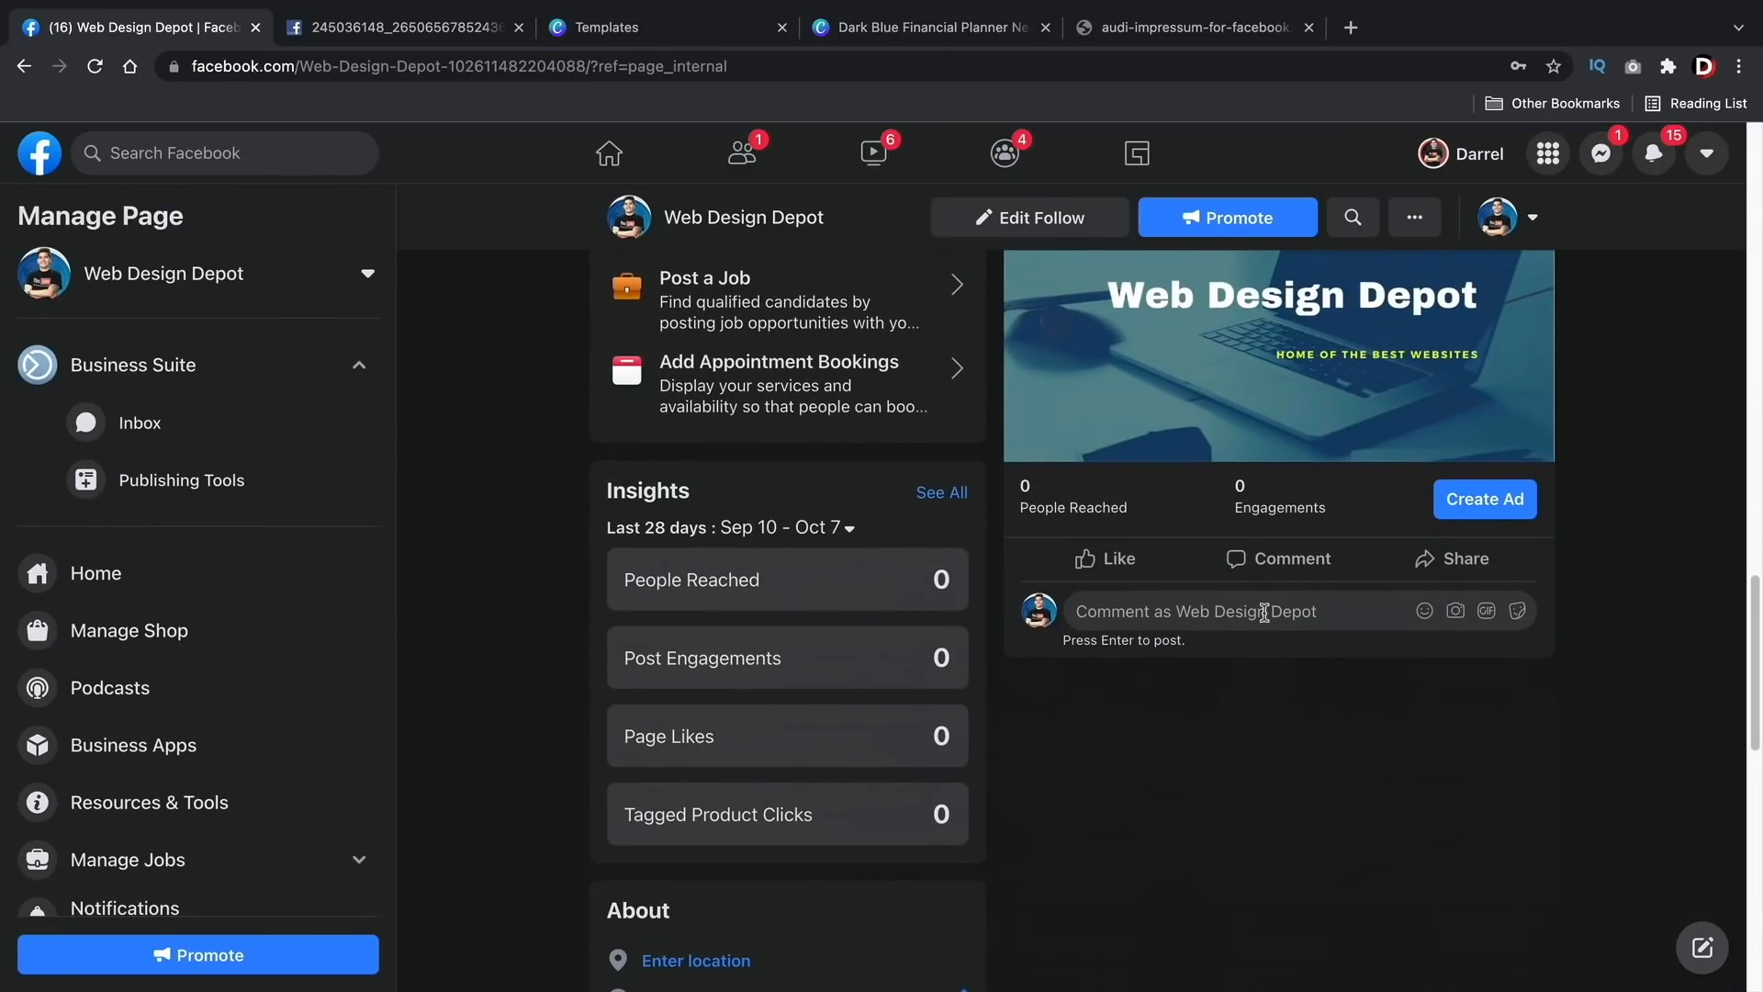
pyautogui.scroll(10, 1280, 643)
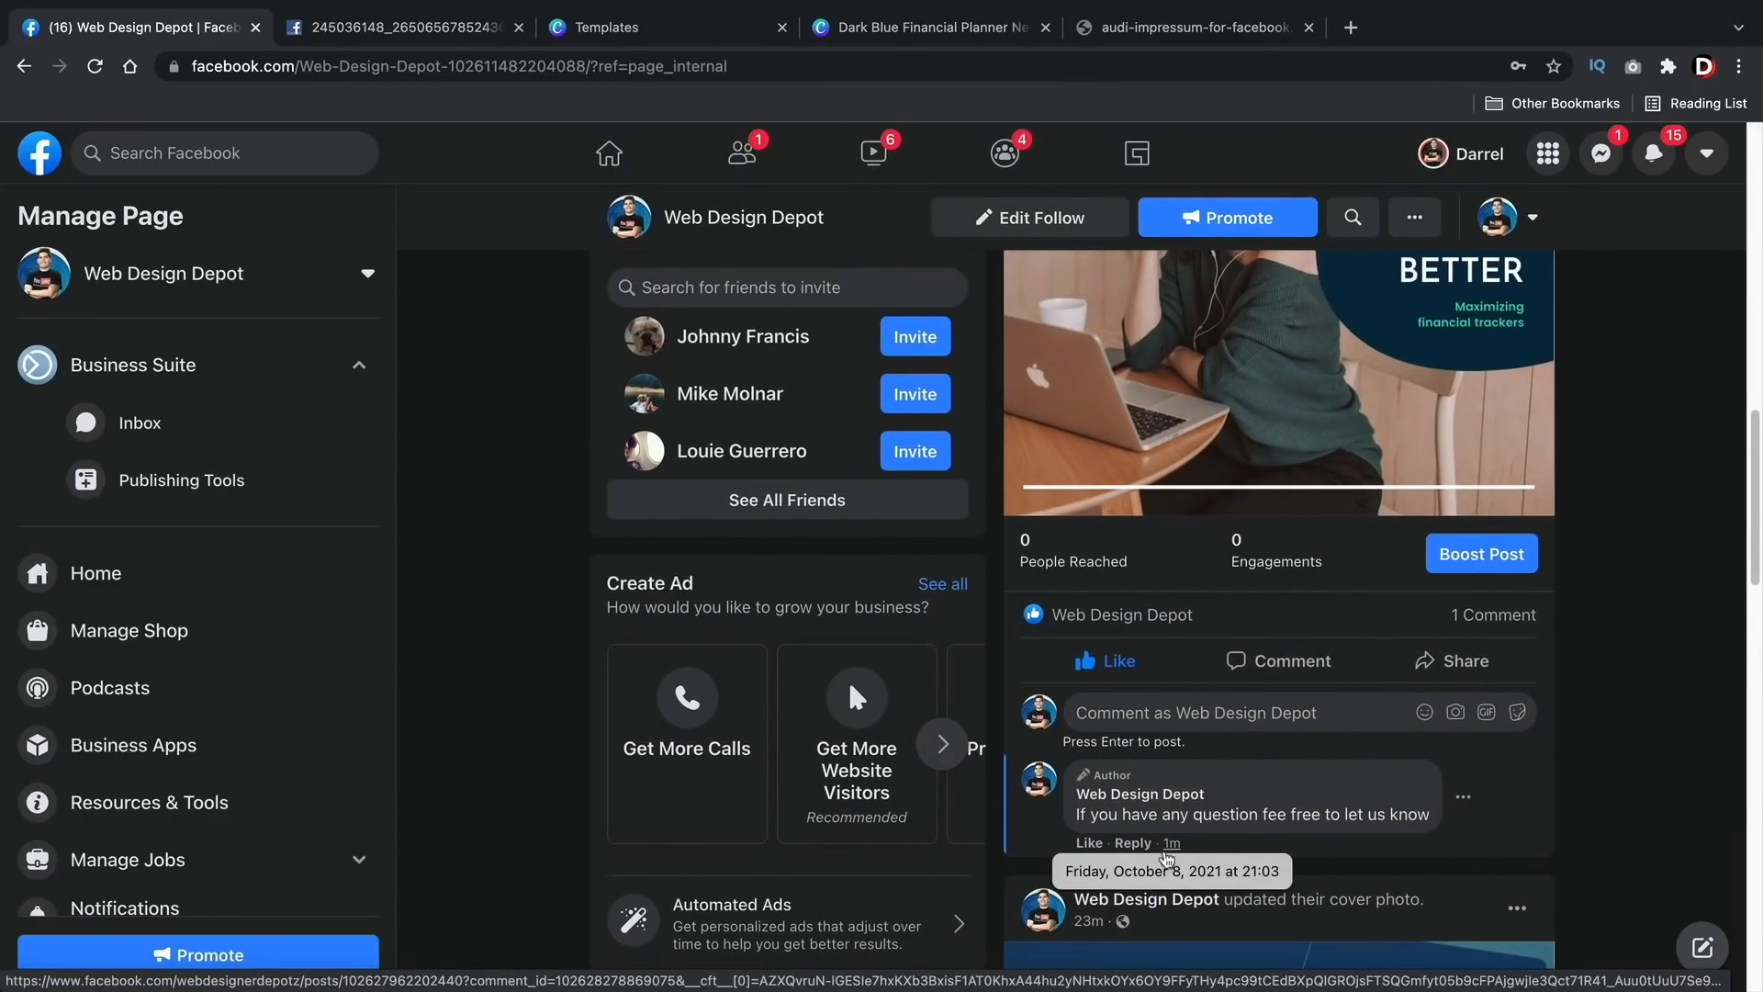
pyautogui.click(1133, 845)
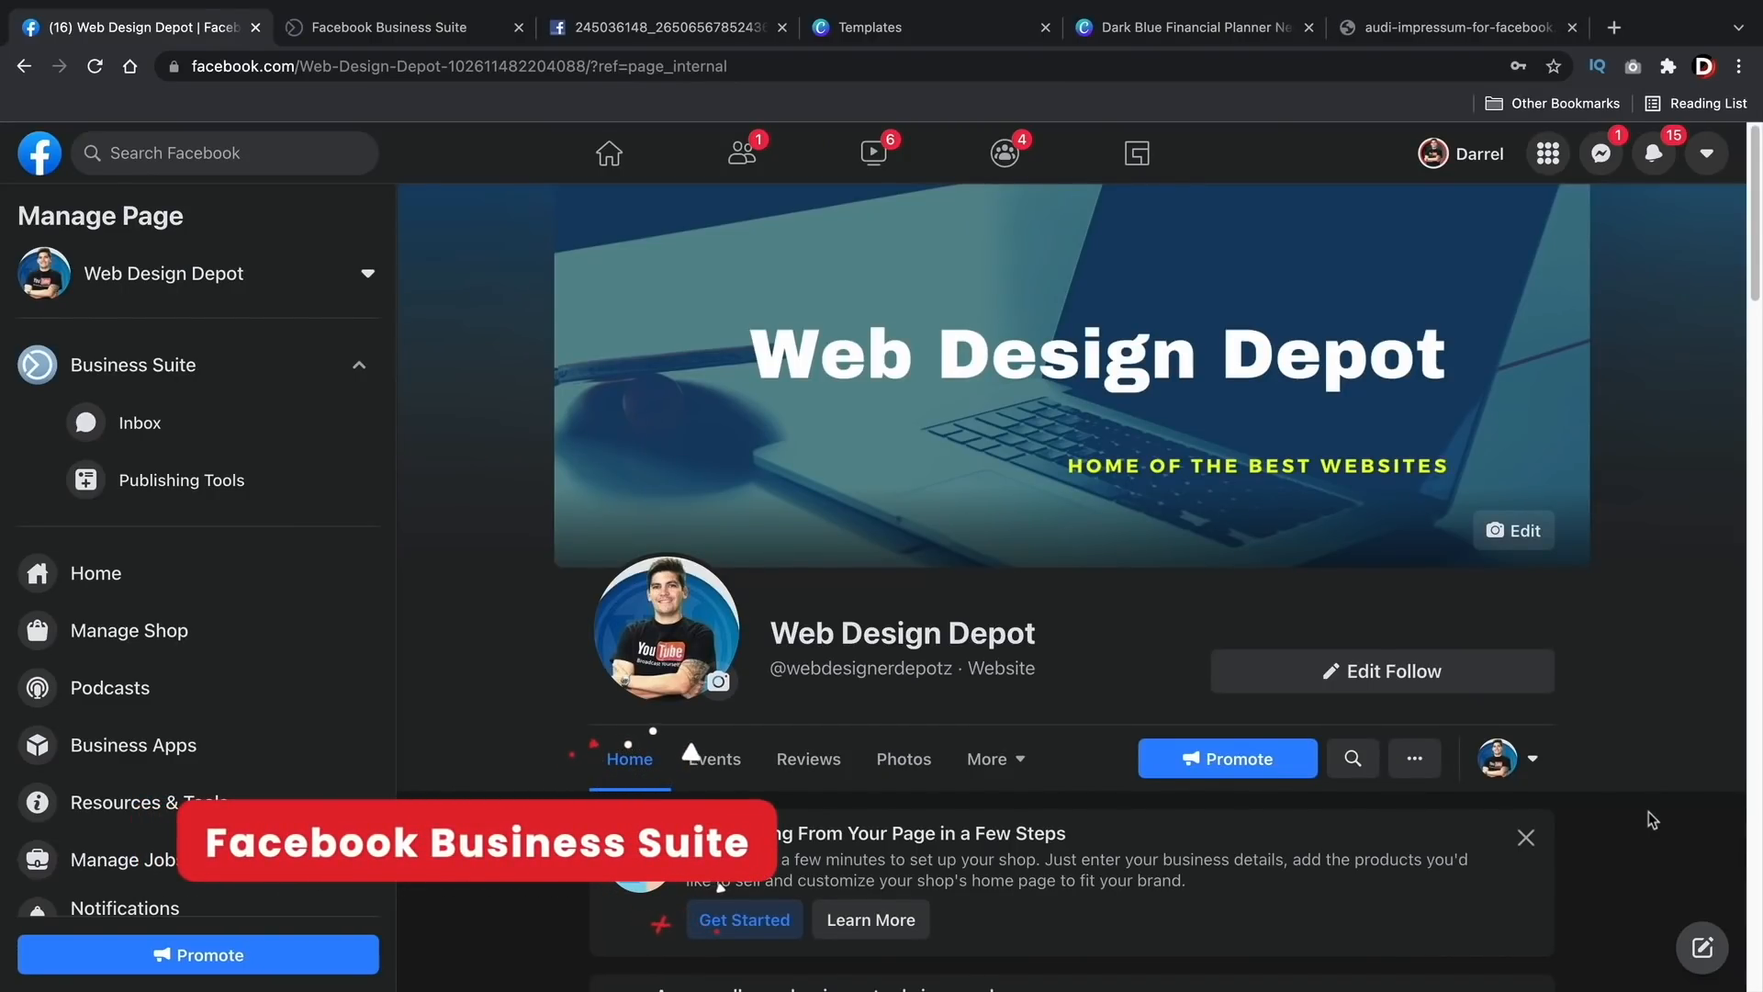
# Step: Switch from the Page to Facebook Business Suite and examine its Home overview, recent posts and feature news
pyautogui.scroll(-5, 1649, 811)
pyautogui.scroll(-1, 1649, 812)
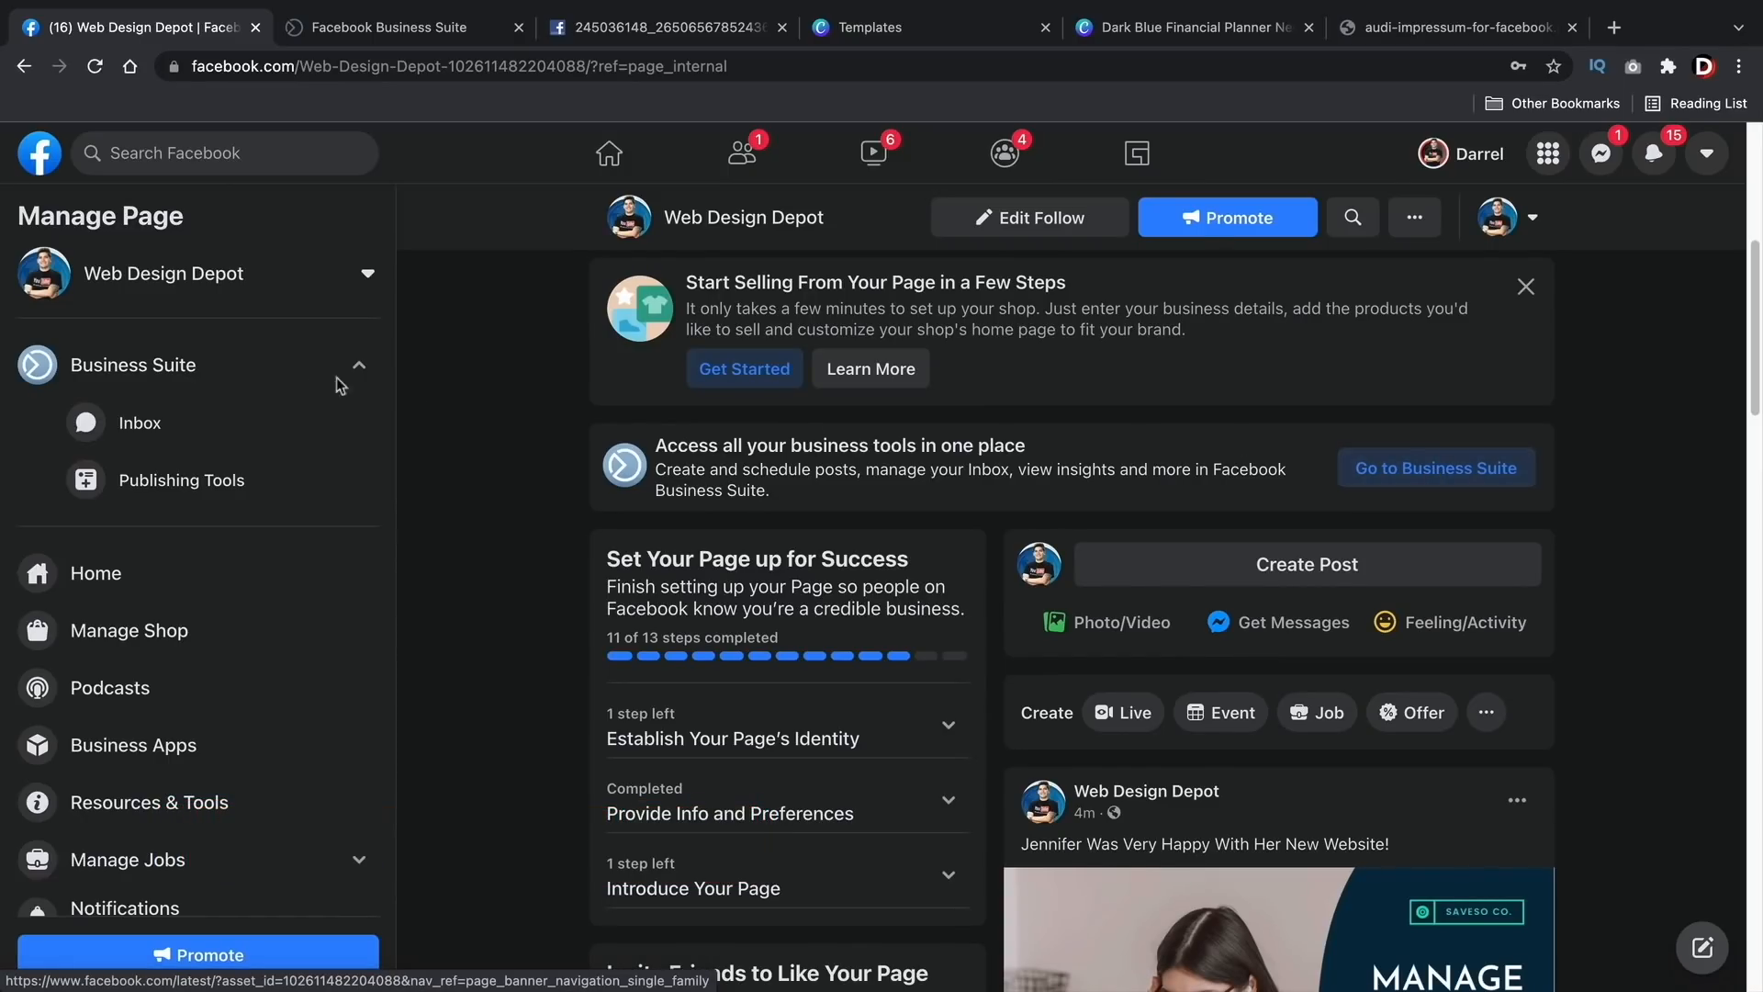
pyautogui.click(425, 38)
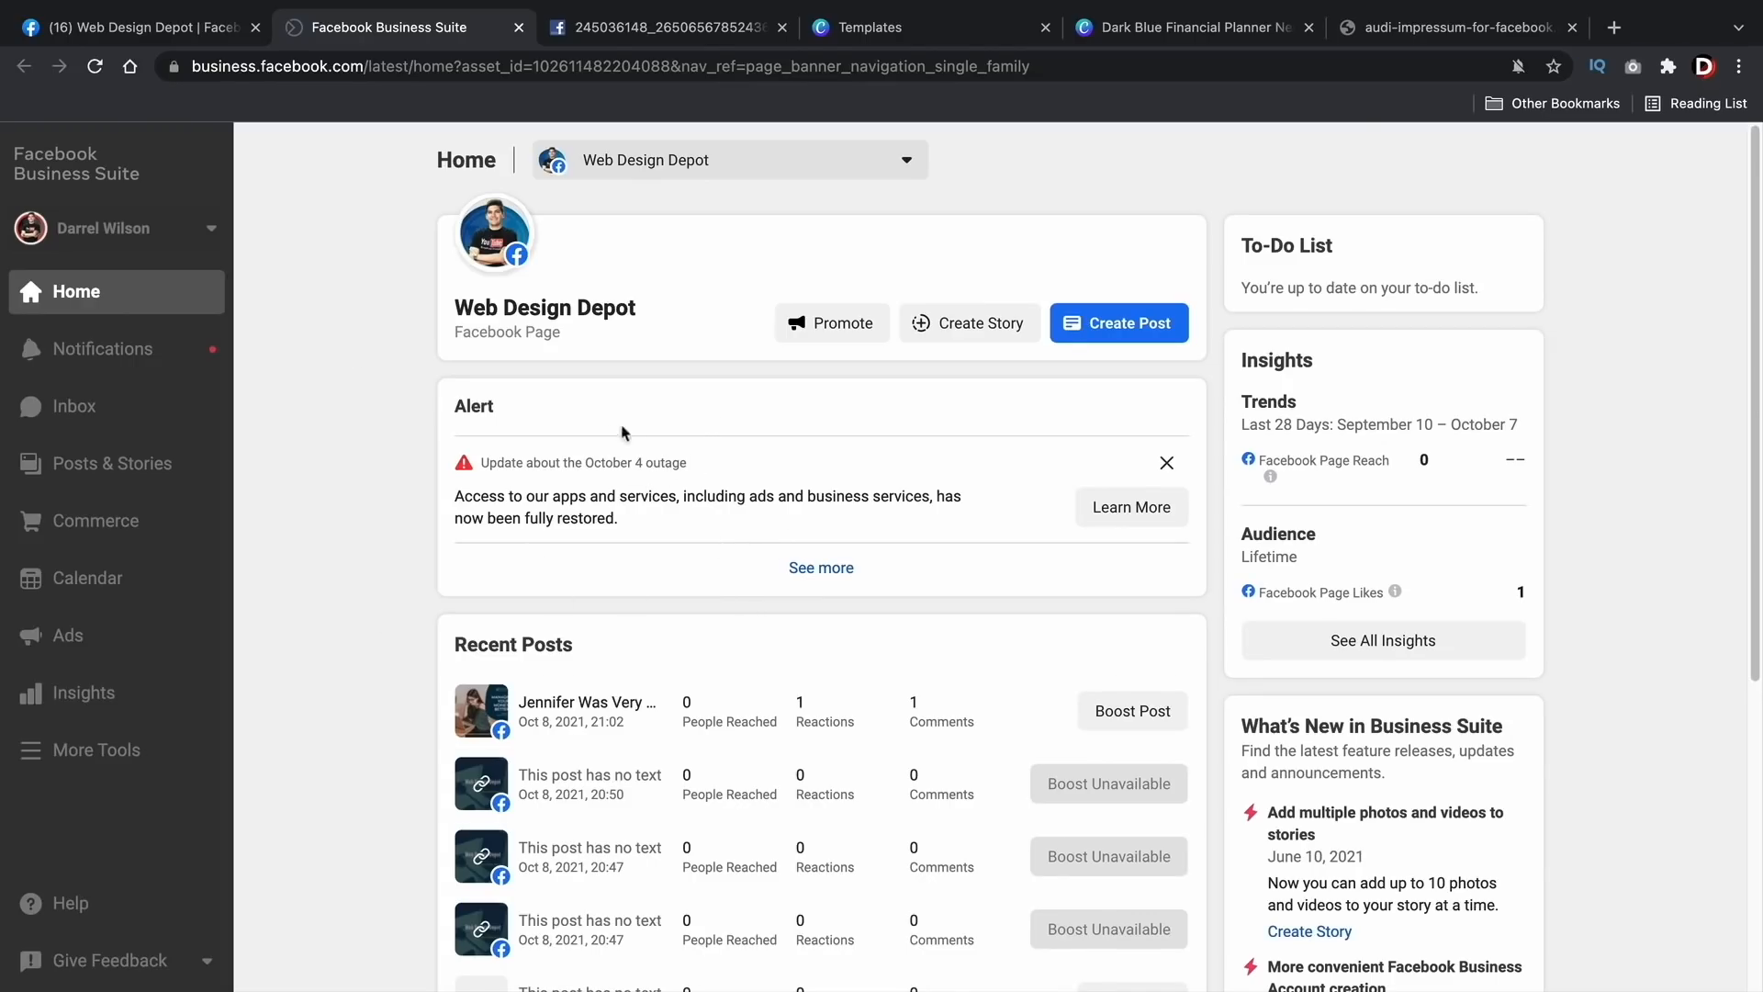
pyautogui.scroll(-4, 1361, 717)
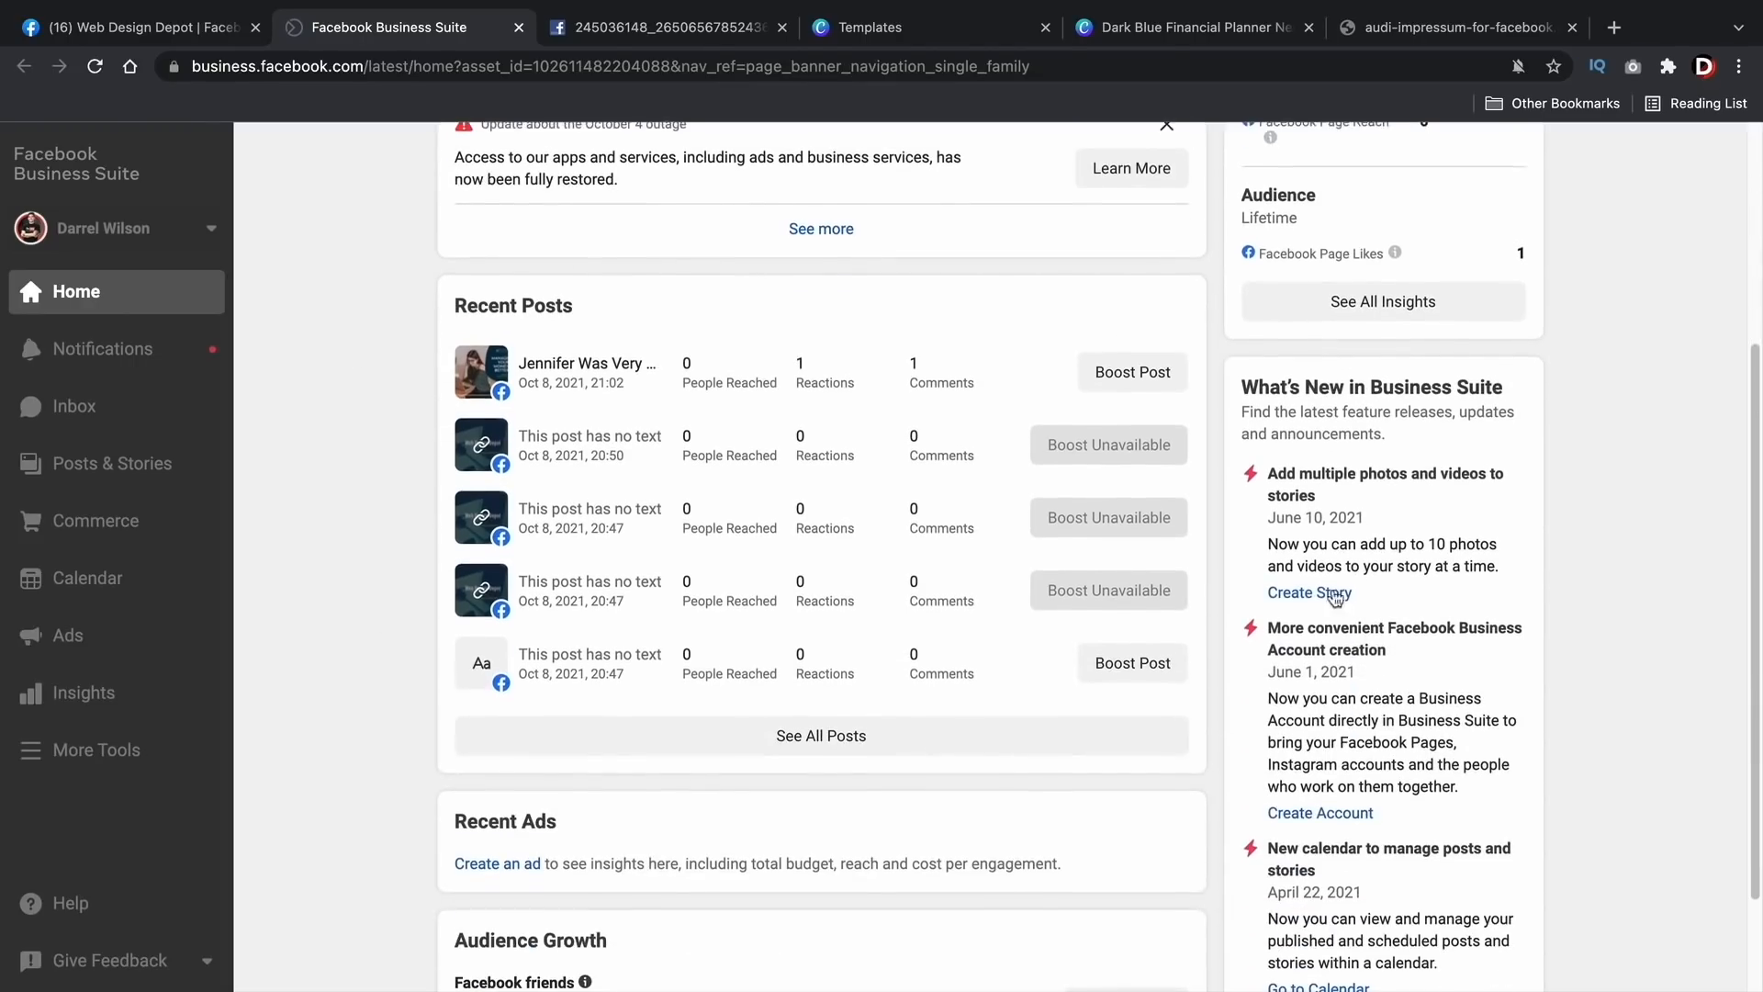
pyautogui.scroll(2, 824, 691)
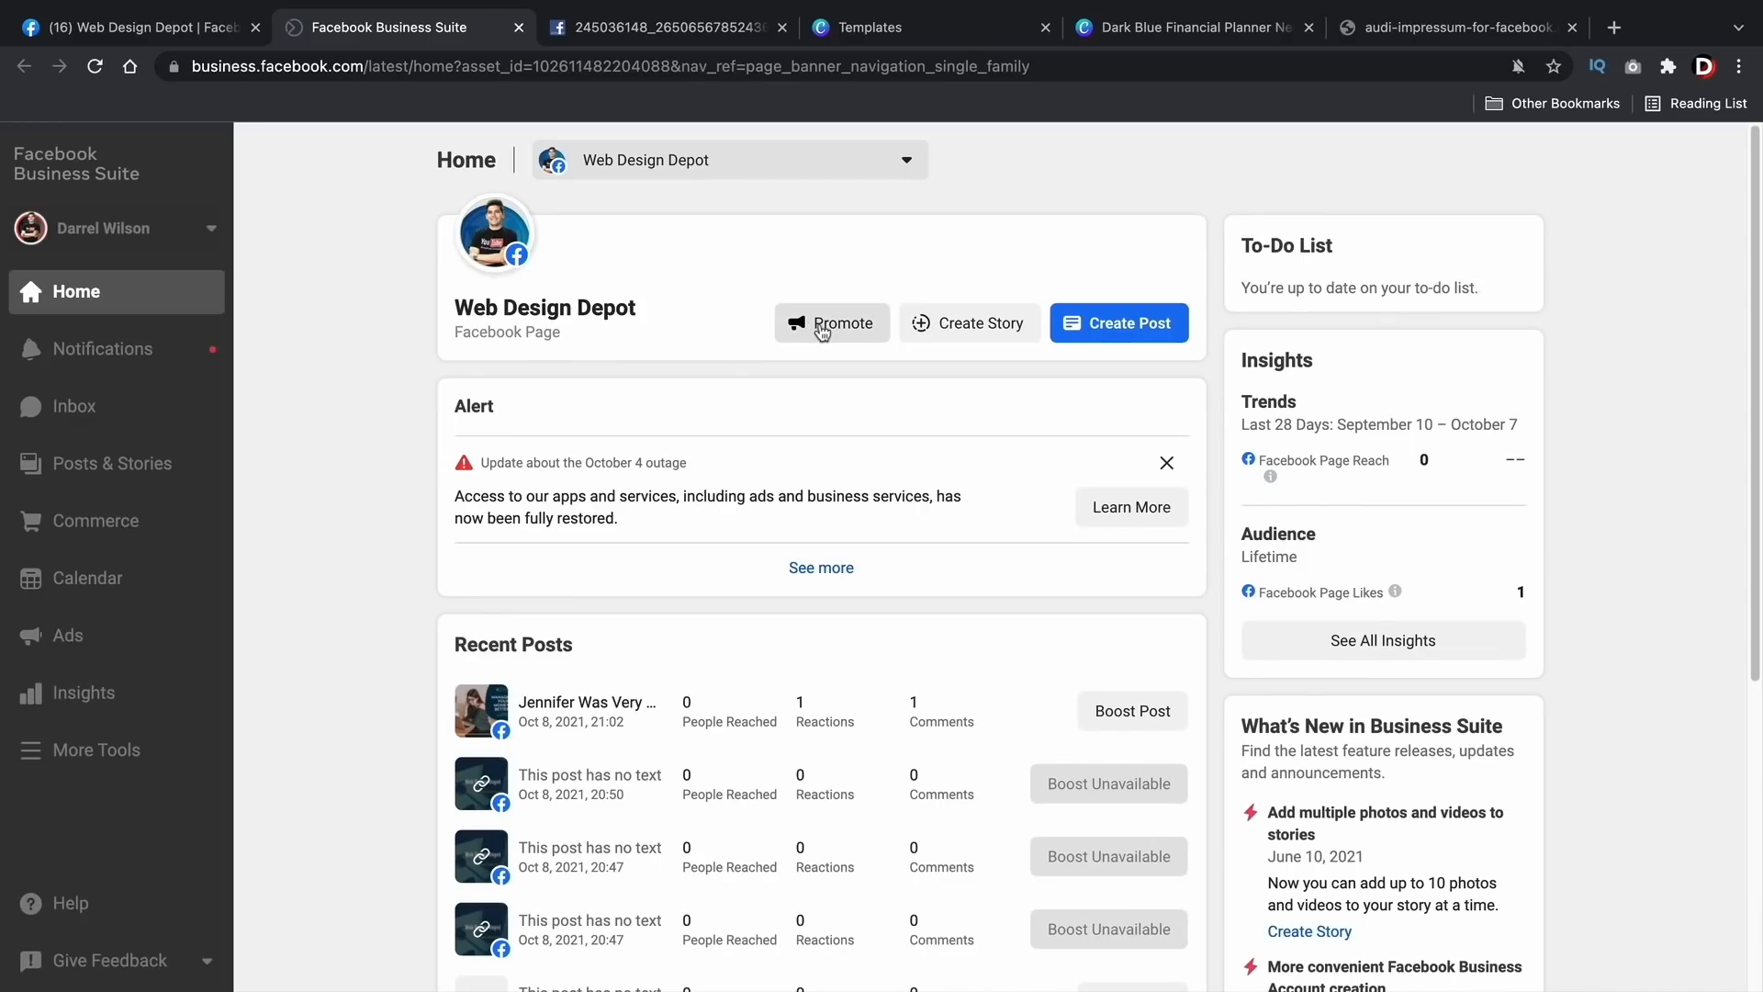
# Step: Return to the Facebook Page and look over its feed and header
pyautogui.click(188, 35)
pyautogui.scroll(-5, 946, 771)
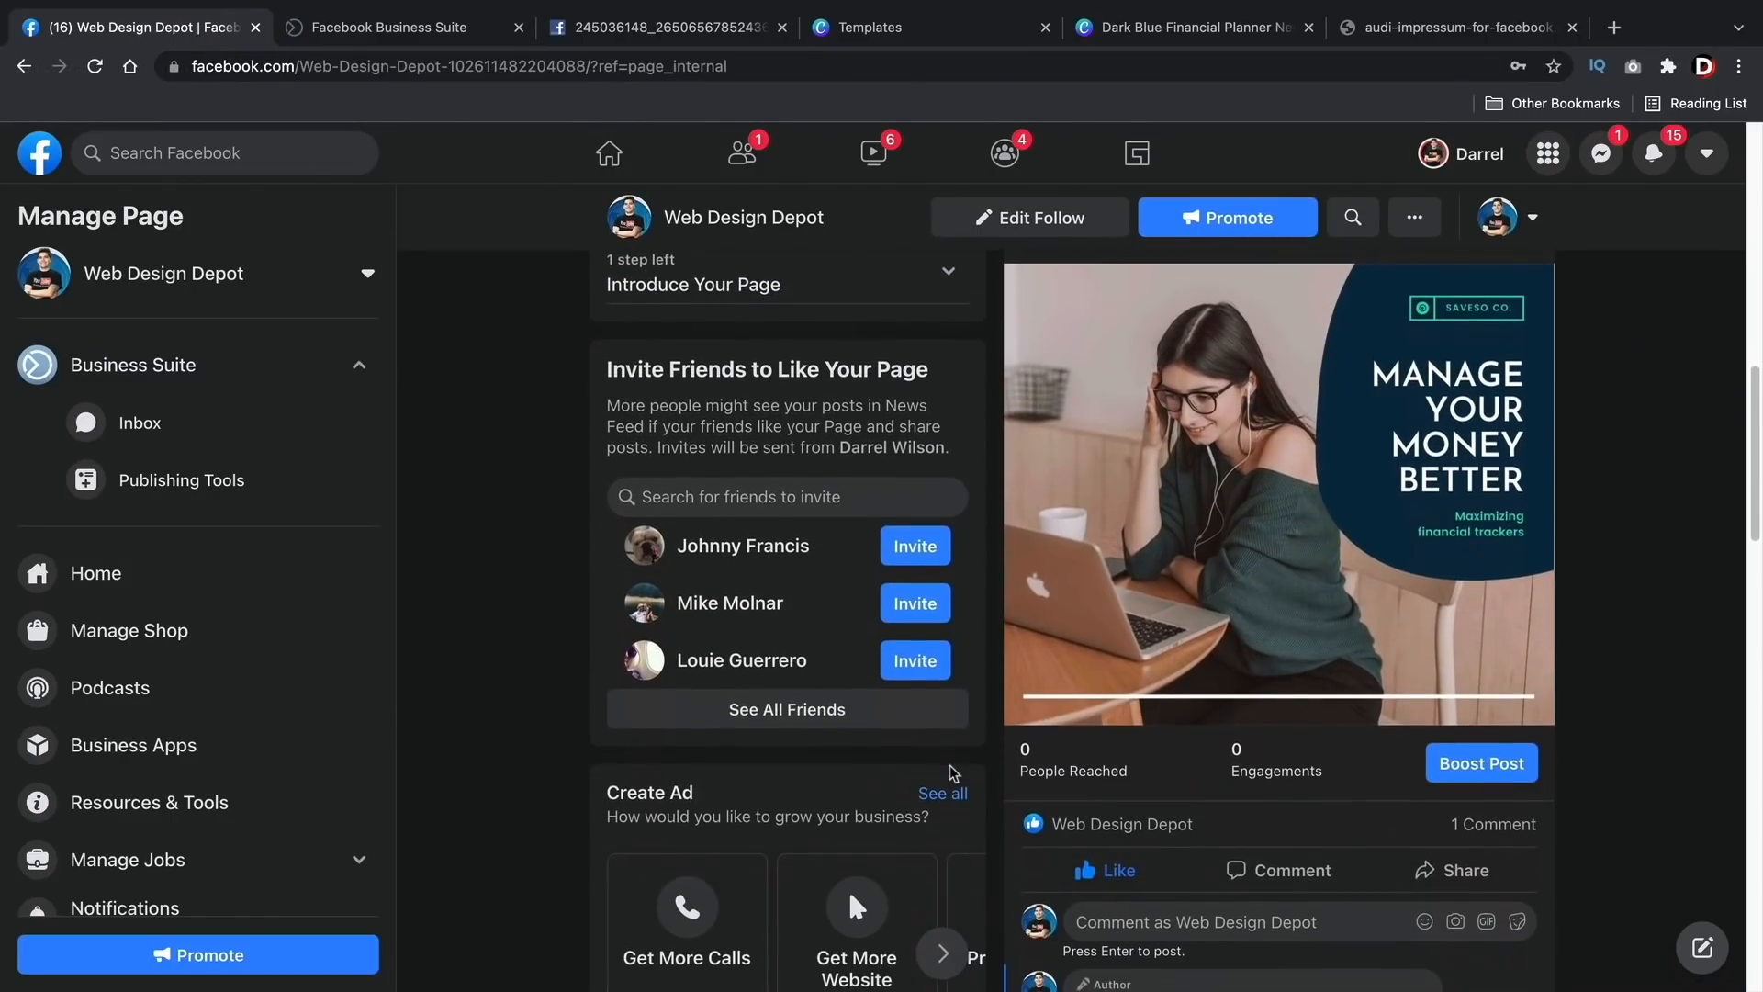
pyautogui.scroll(2, 952, 773)
pyautogui.scroll(10, 950, 783)
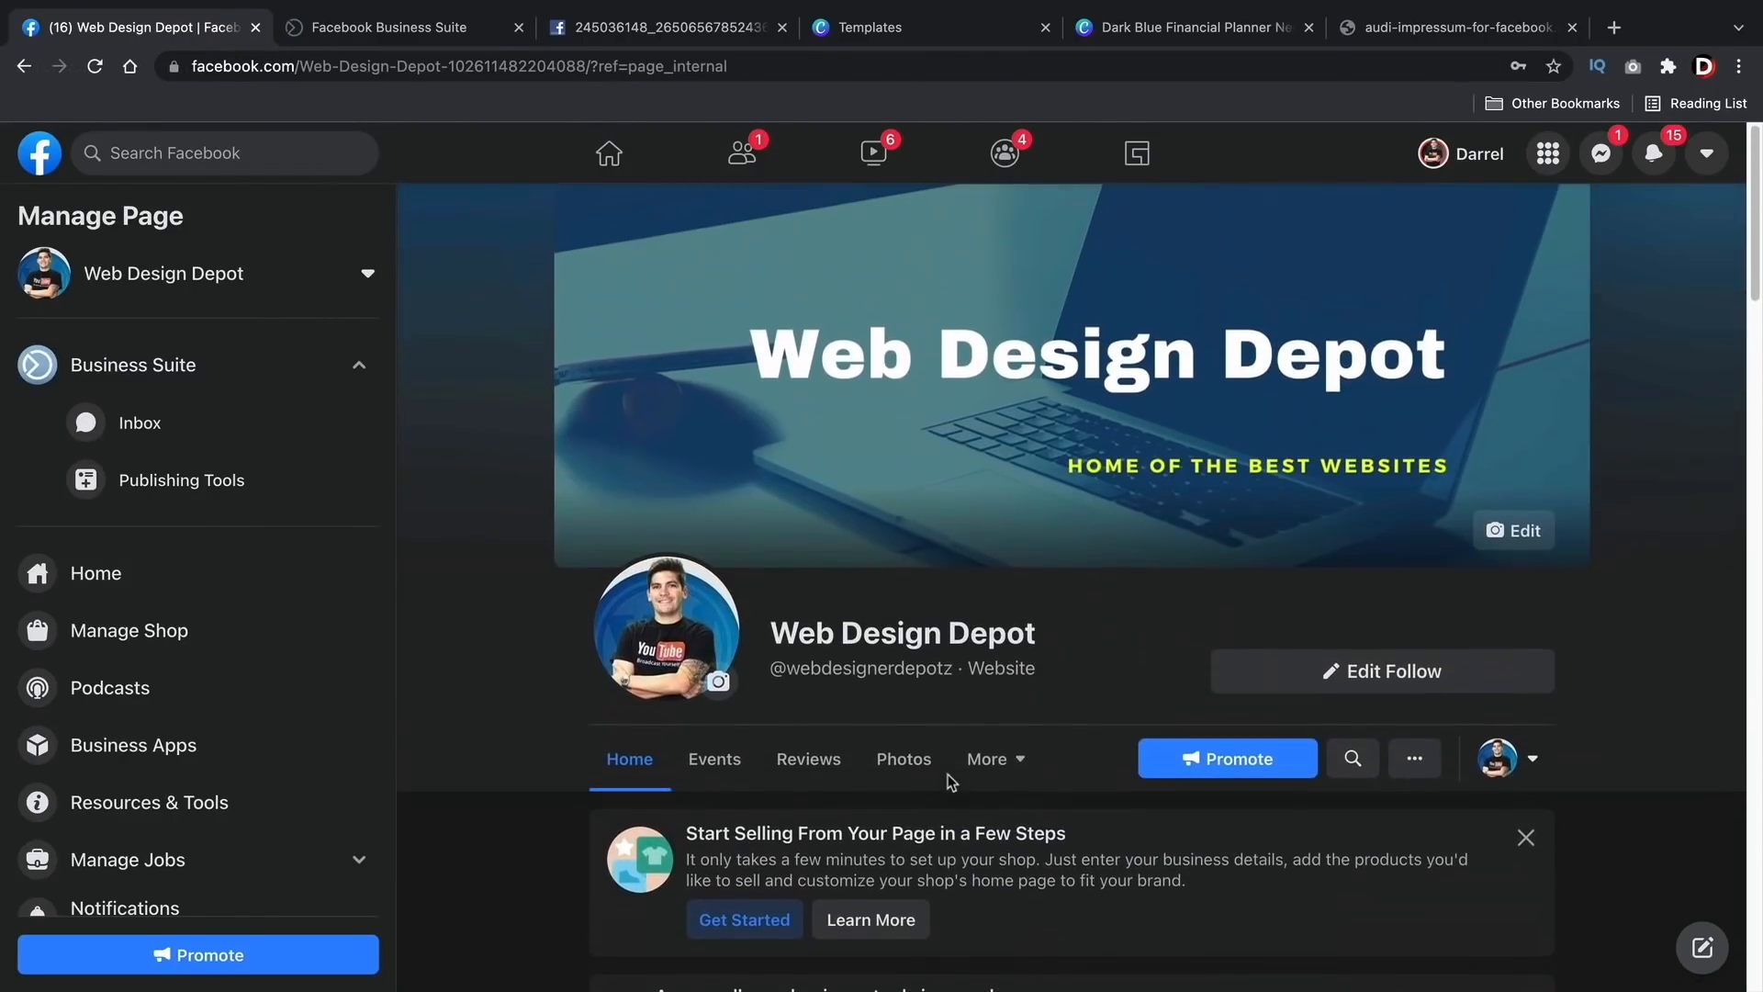
# Step: Return to Facebook Business Suite and examine its Home overview, notifications, inbox, published posts, insights and additional tools
pyautogui.click(399, 37)
pyautogui.scroll(-3, 739, 745)
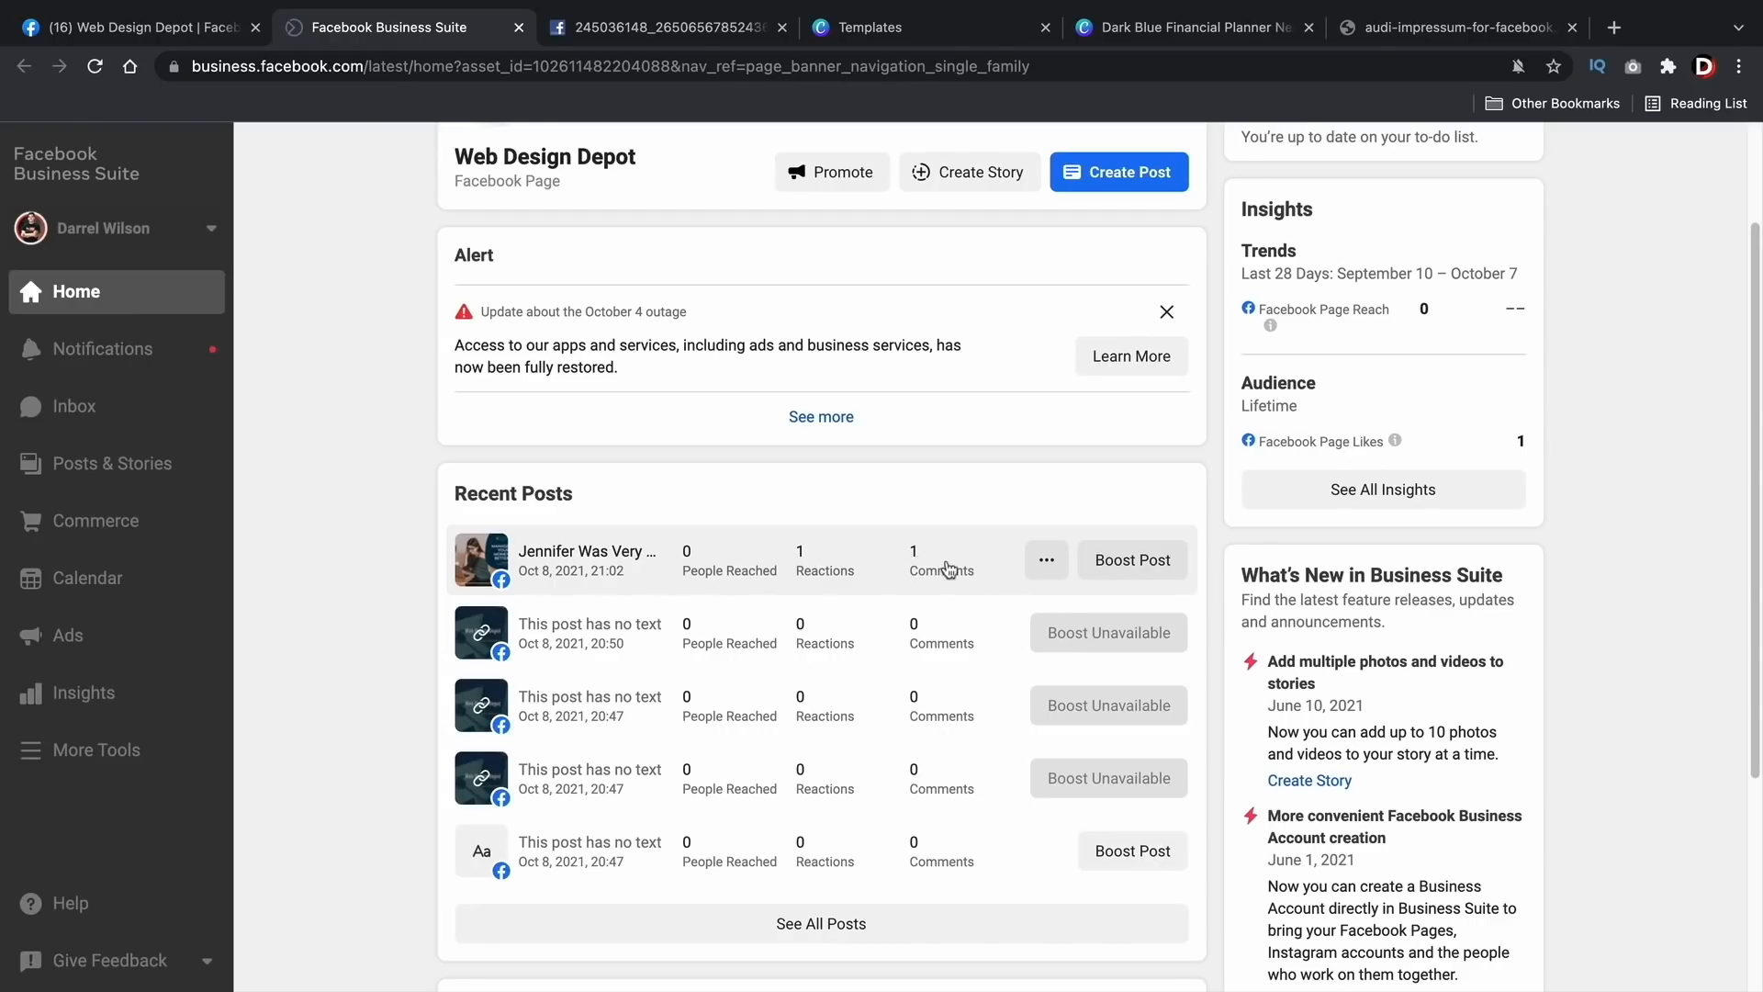
pyautogui.scroll(2, 944, 587)
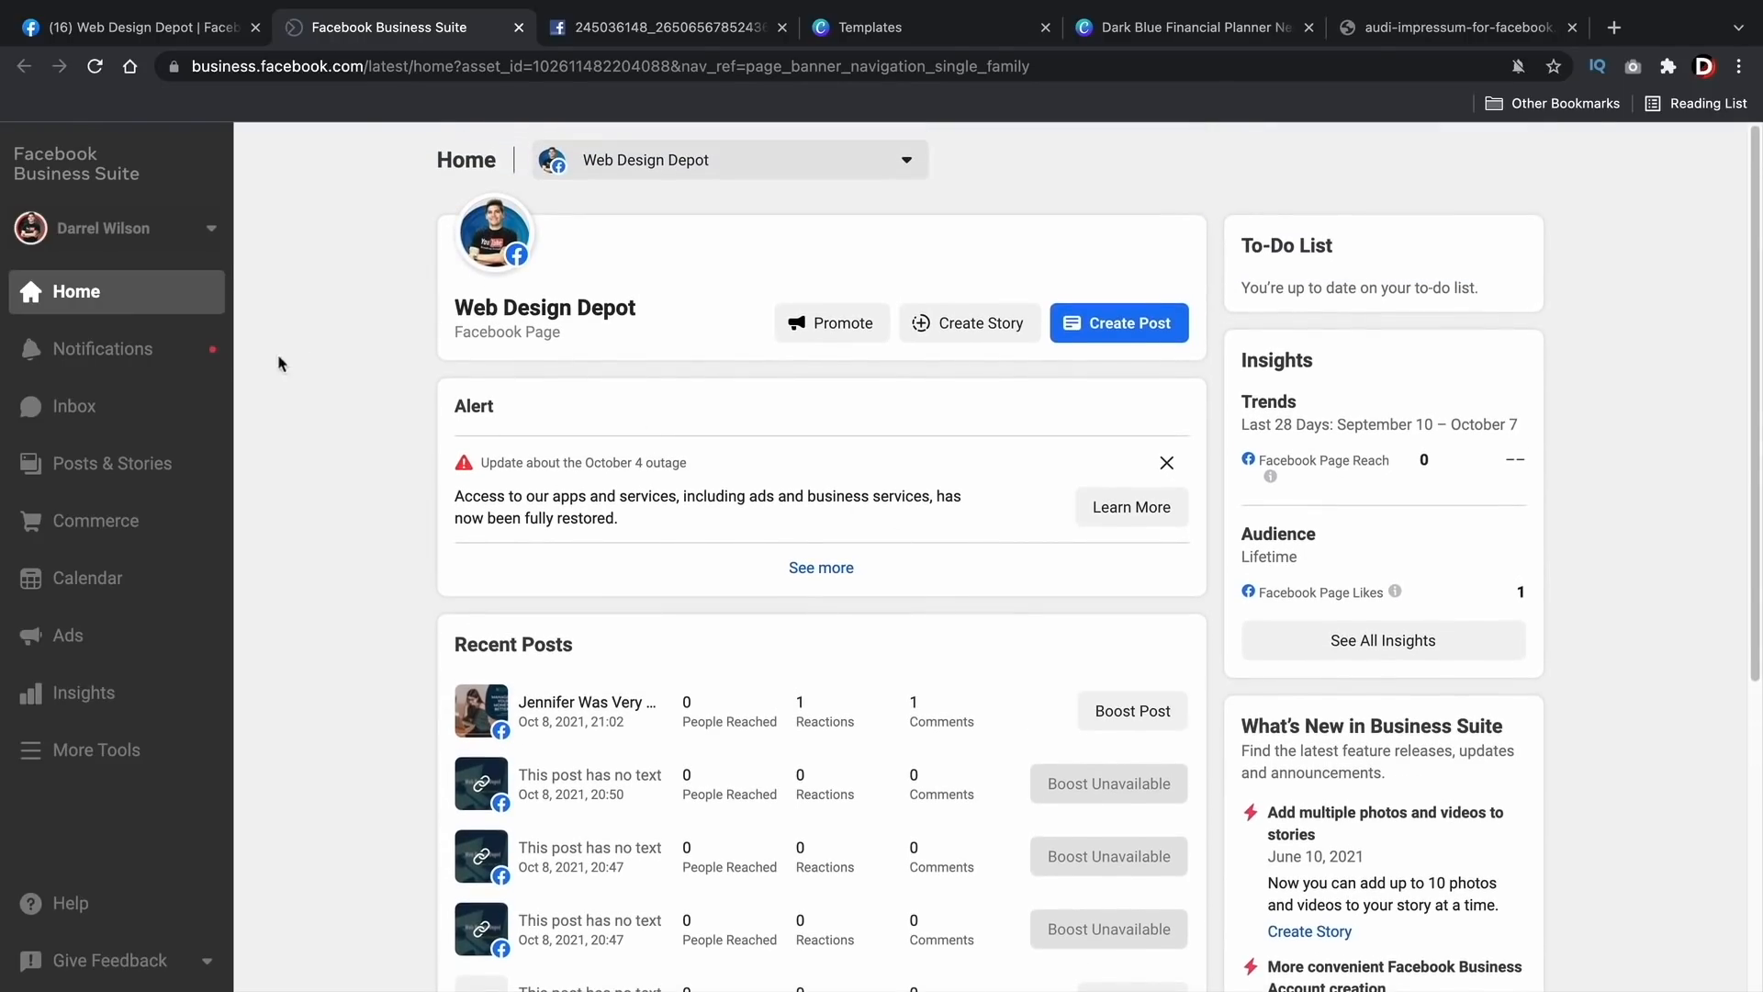
pyautogui.click(114, 358)
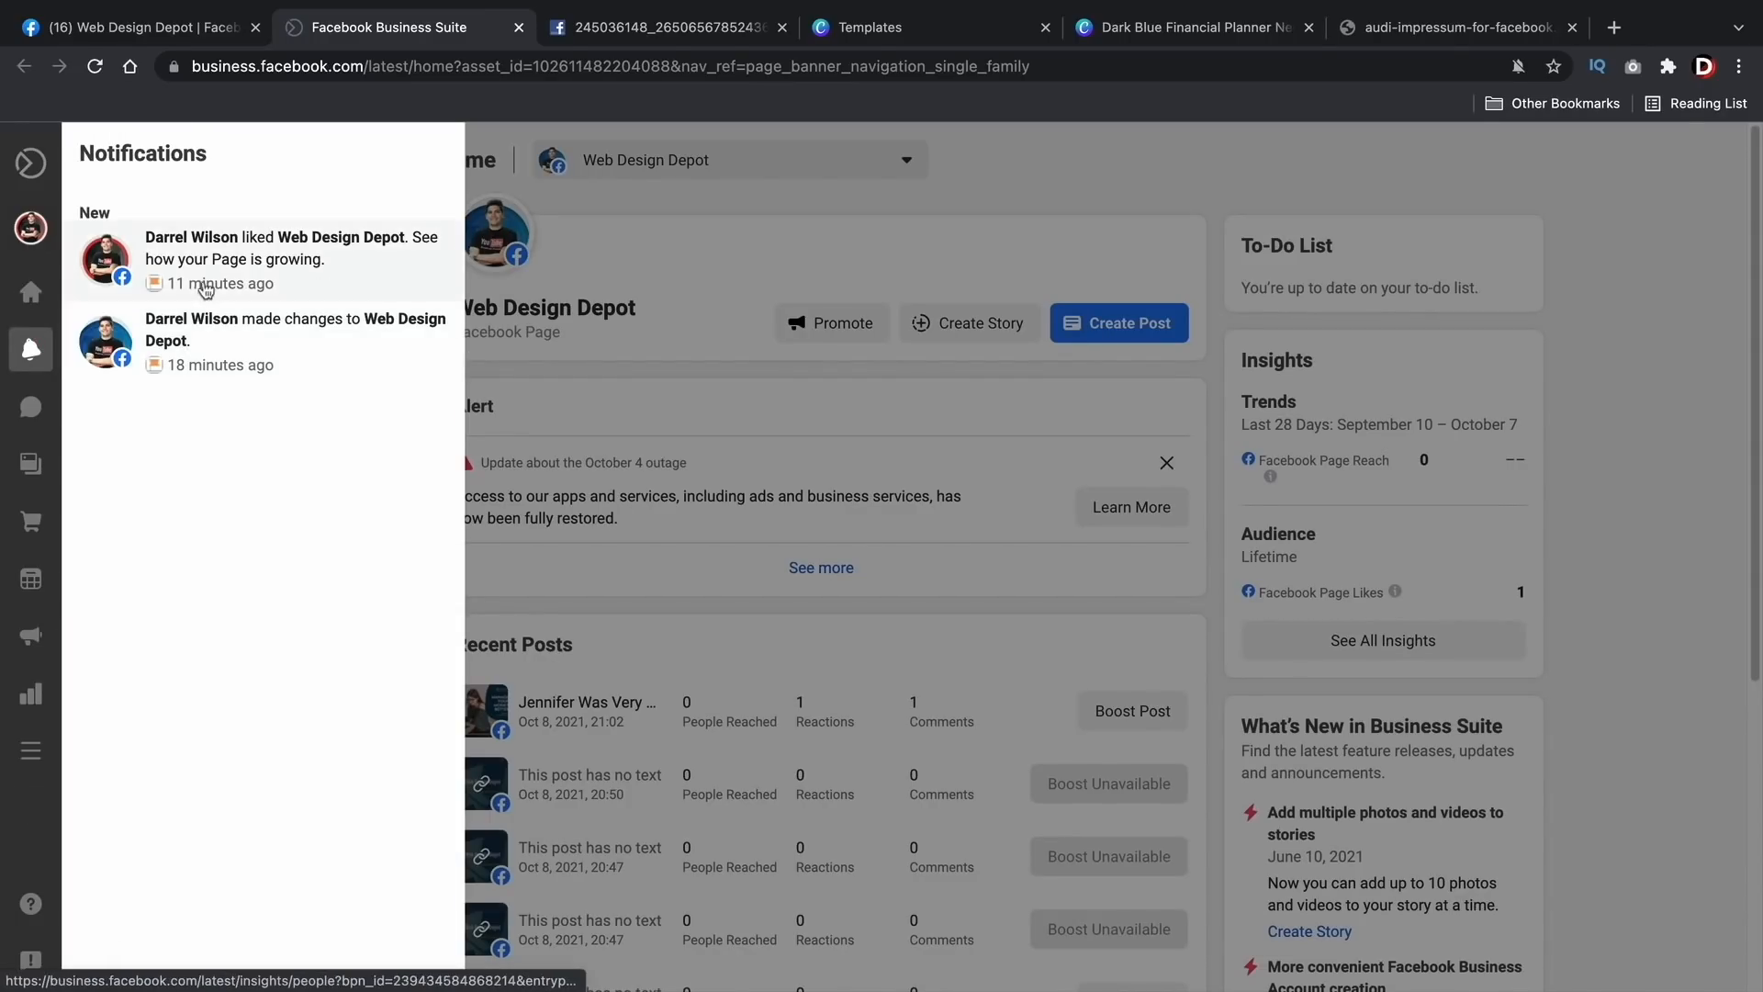
pyautogui.click(28, 407)
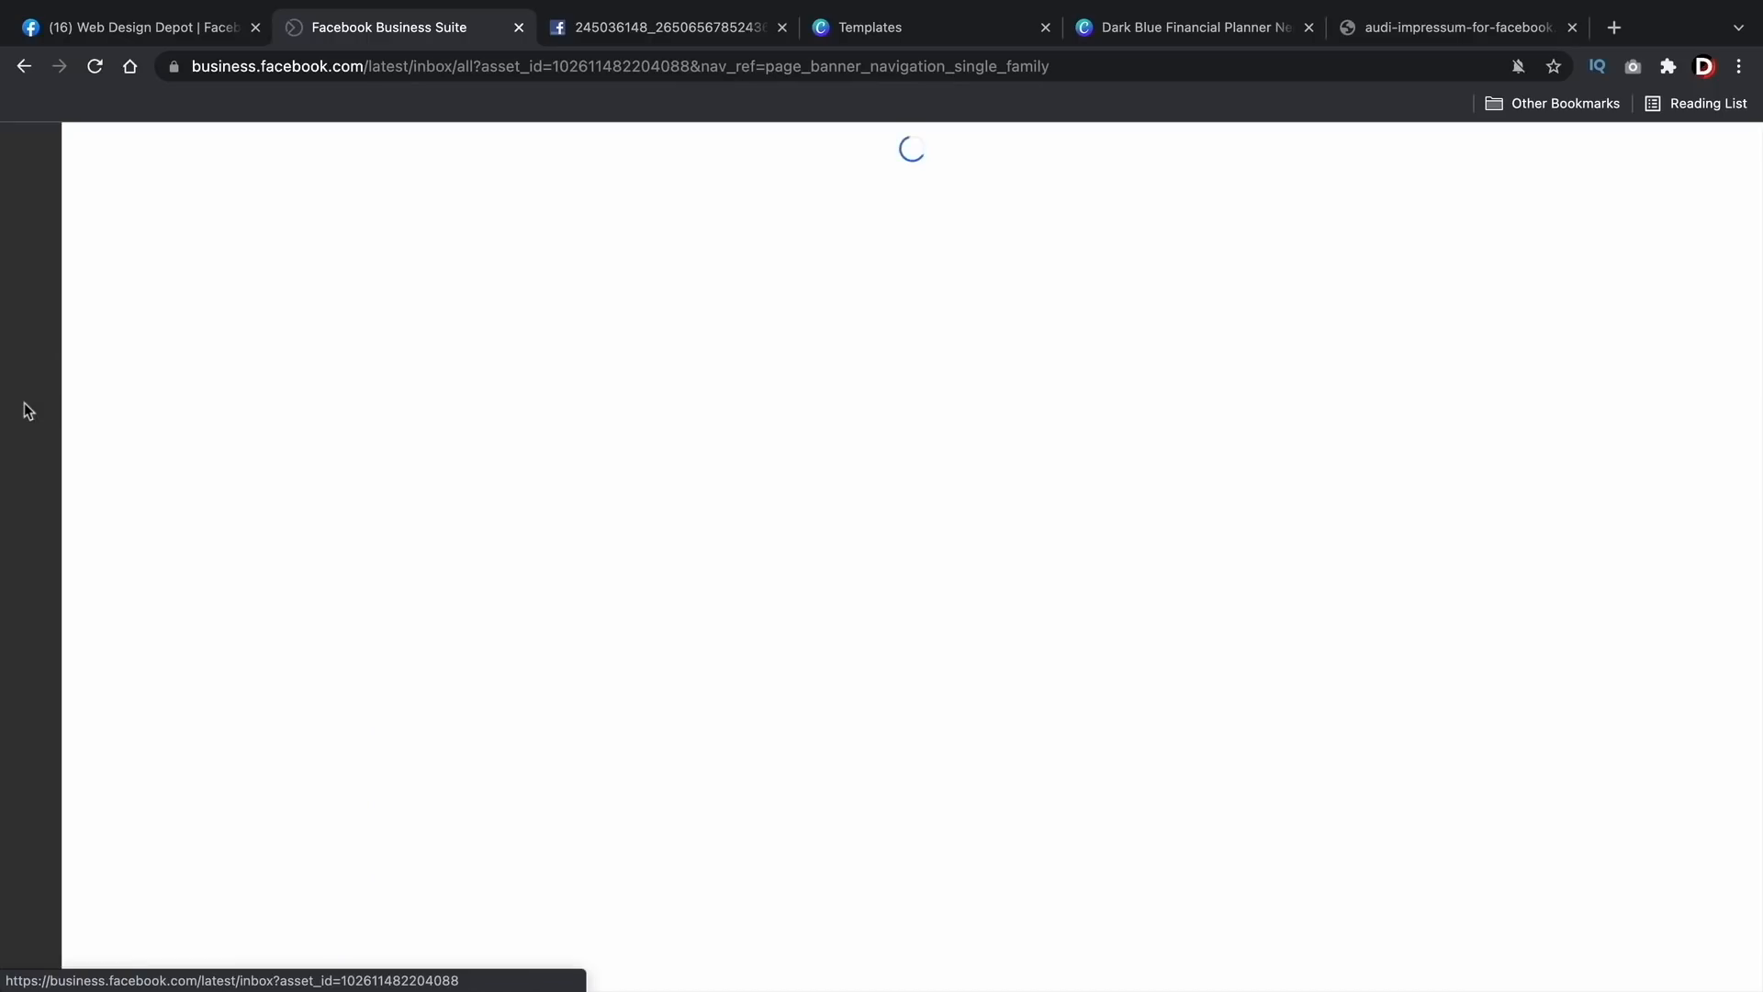
pyautogui.moveTo(28, 407)
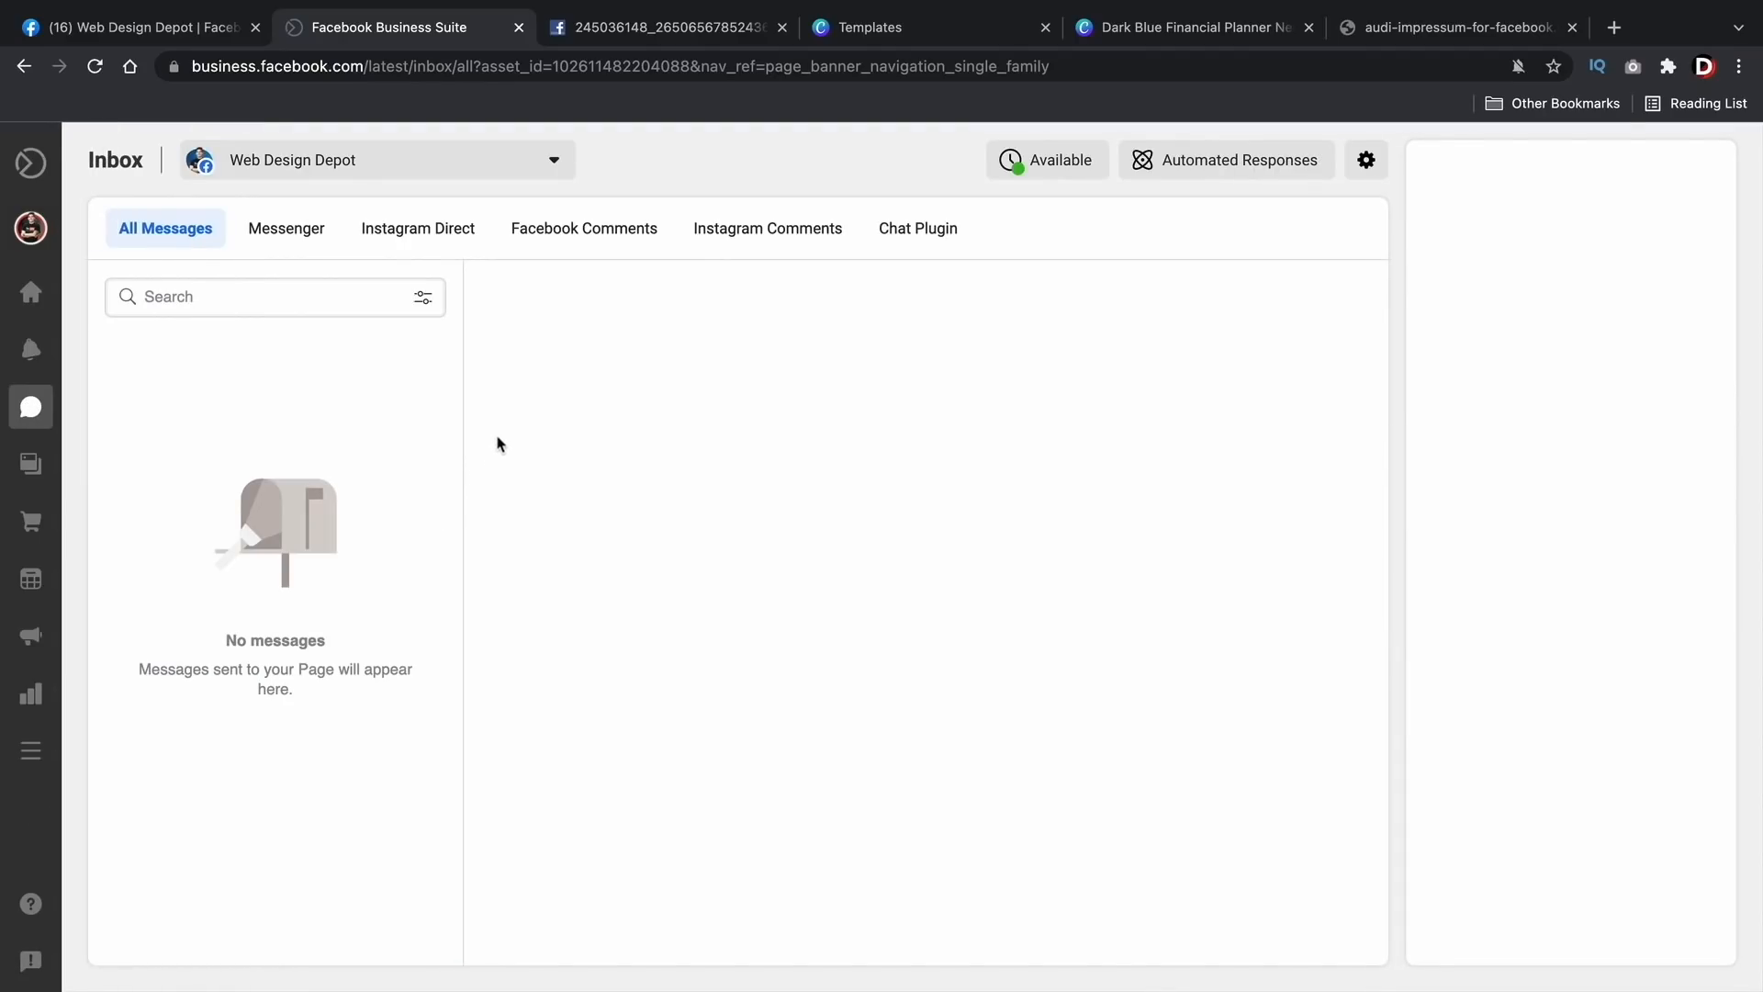
pyautogui.click(19, 470)
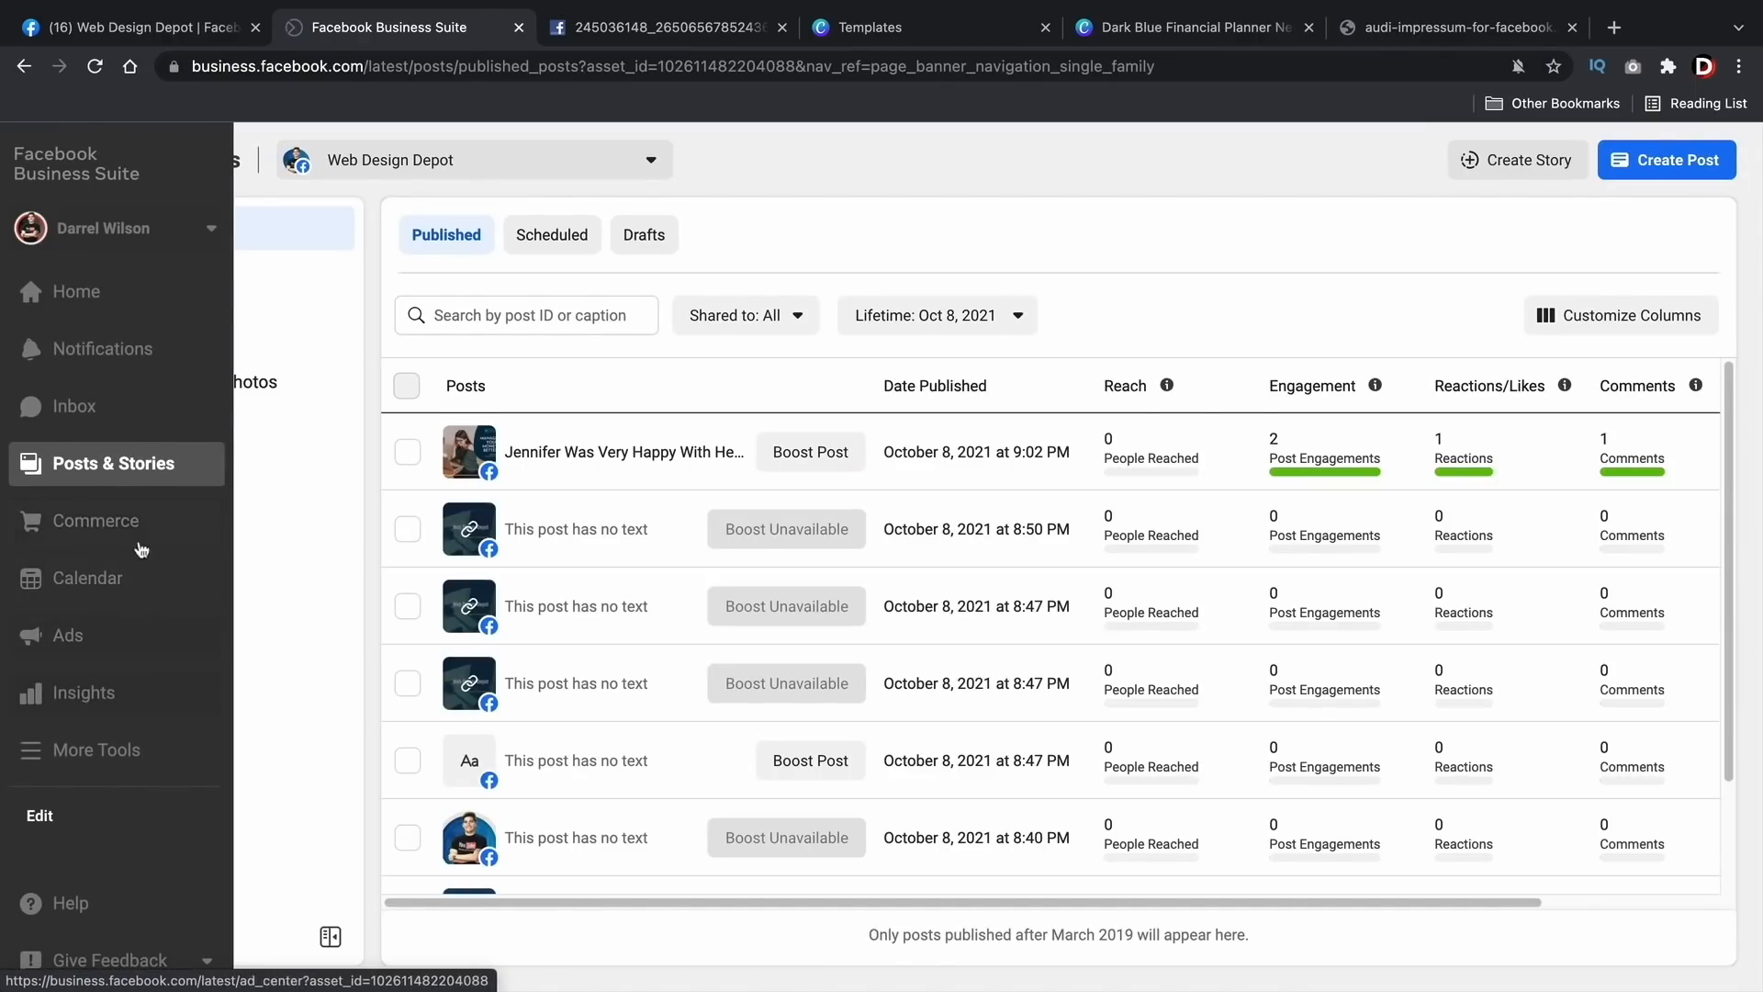
pyautogui.click(83, 694)
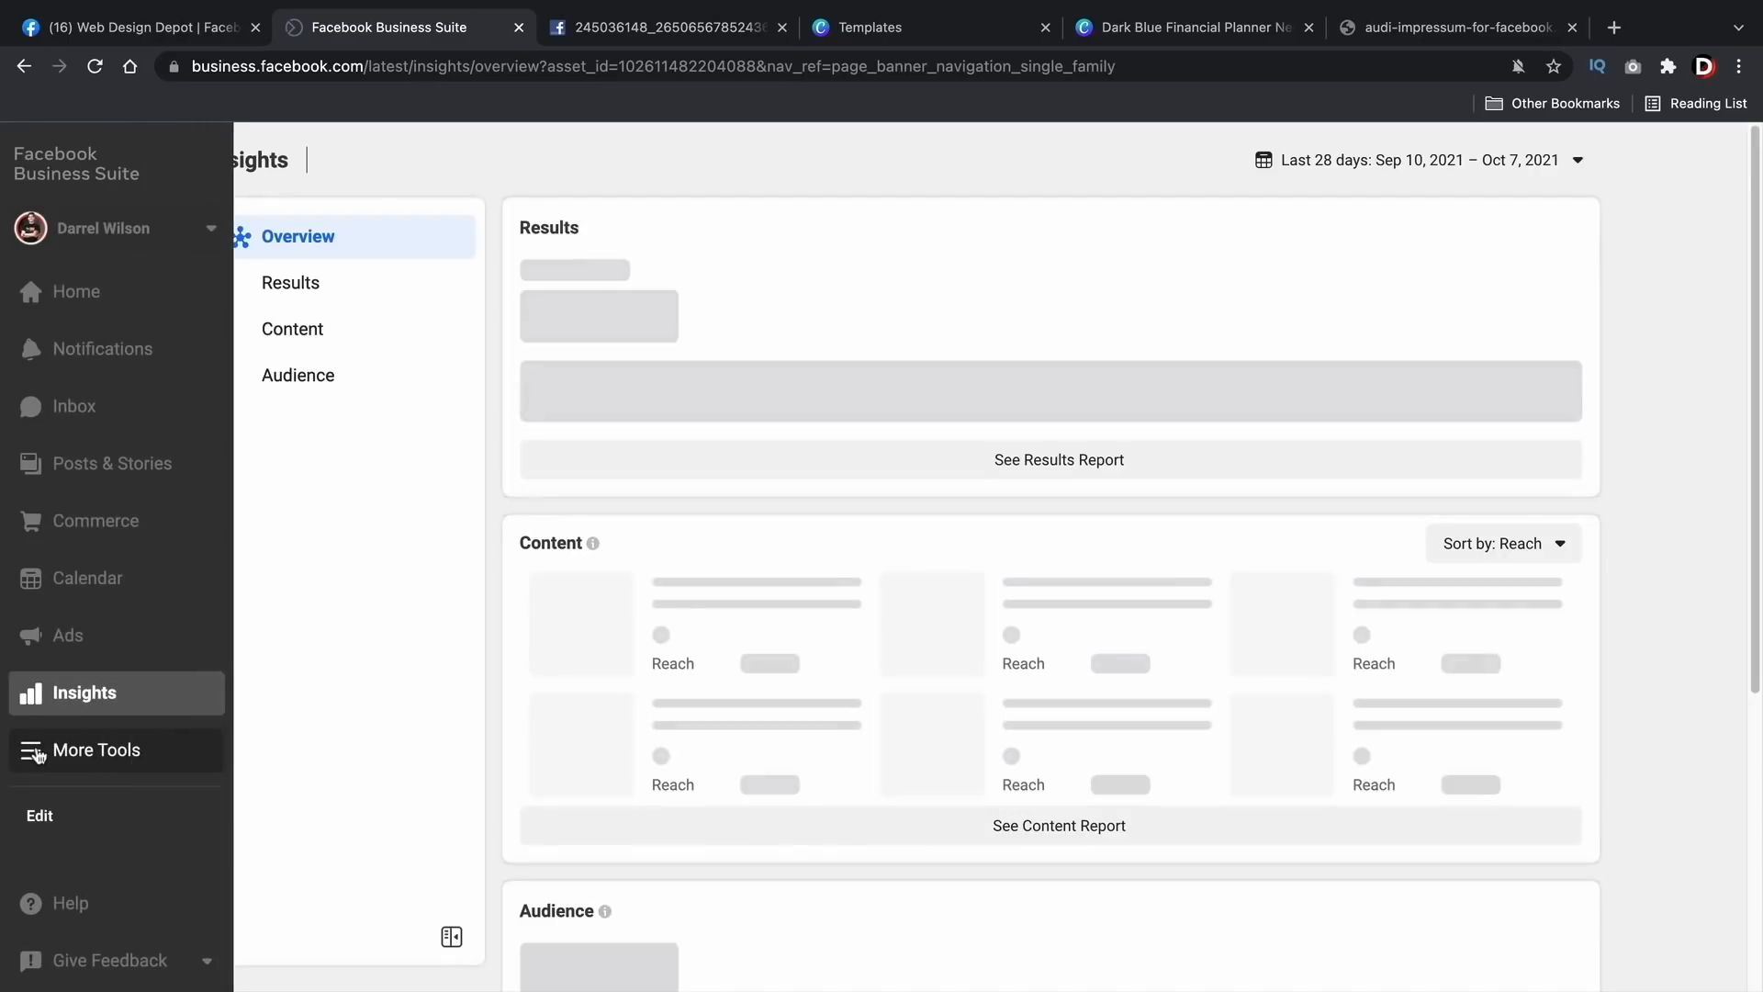
pyautogui.click(33, 751)
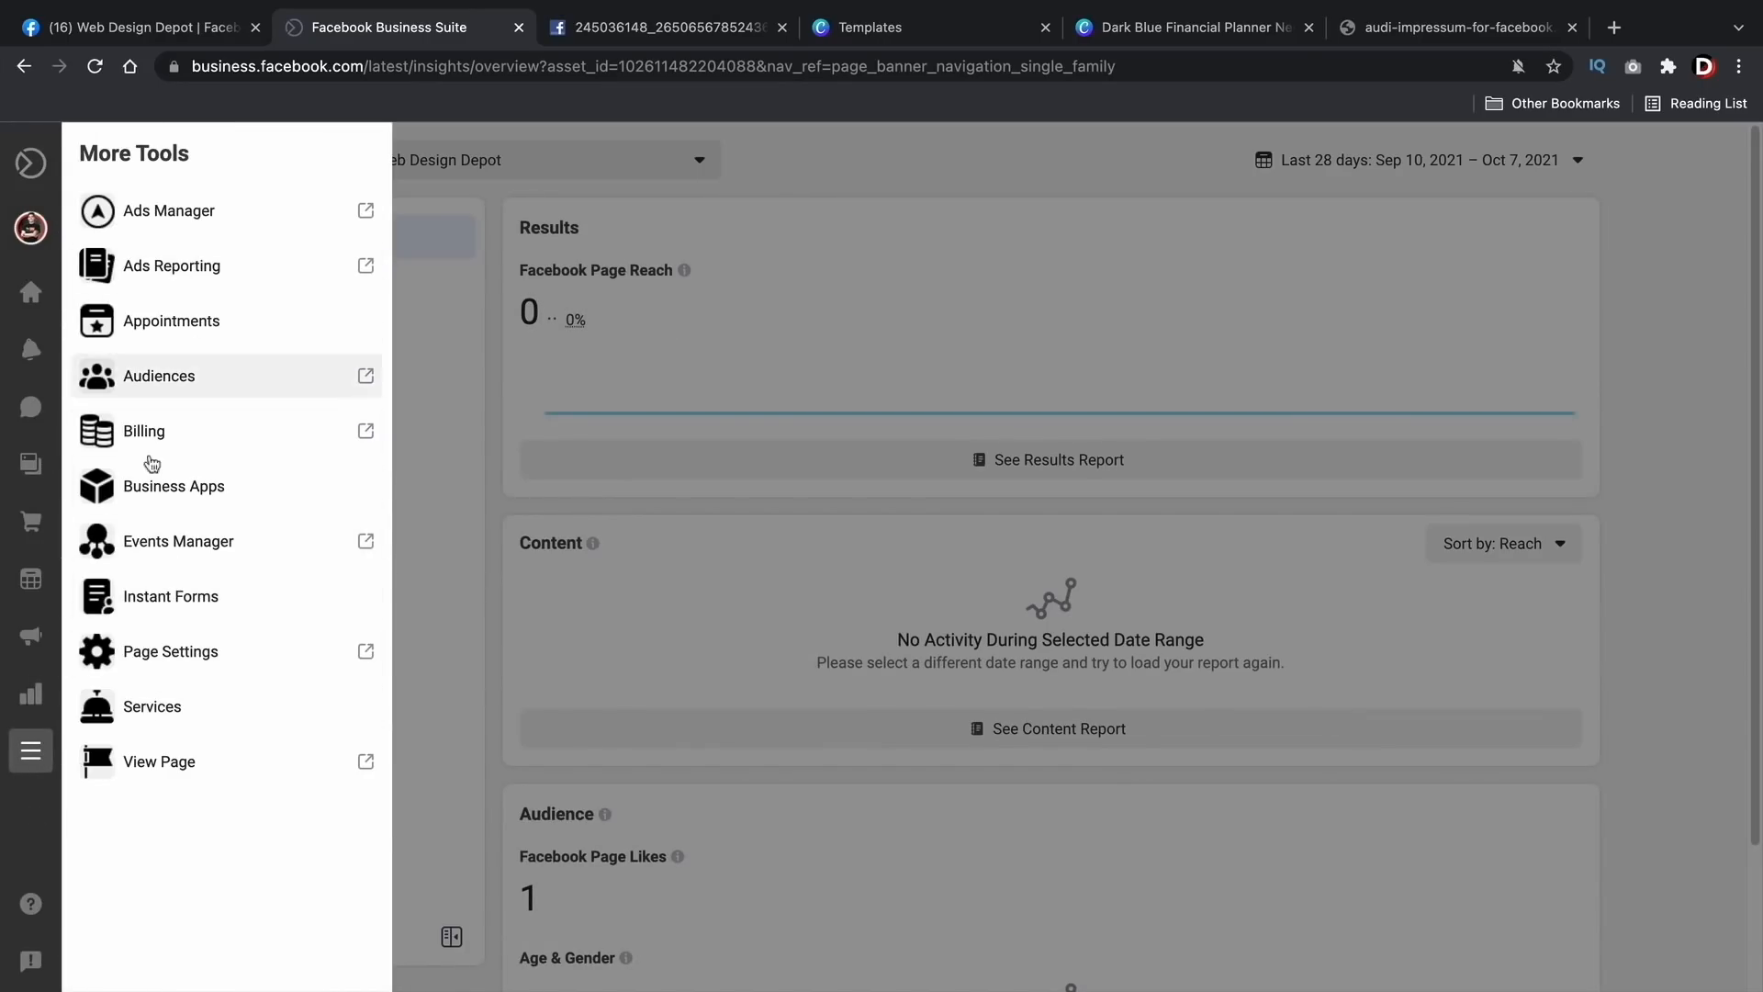
# Step: Create a story for the Web Design Depot Page with the "Manage Your Money Better" image, share it, and return to the Business Suite Home
pyautogui.click(35, 292)
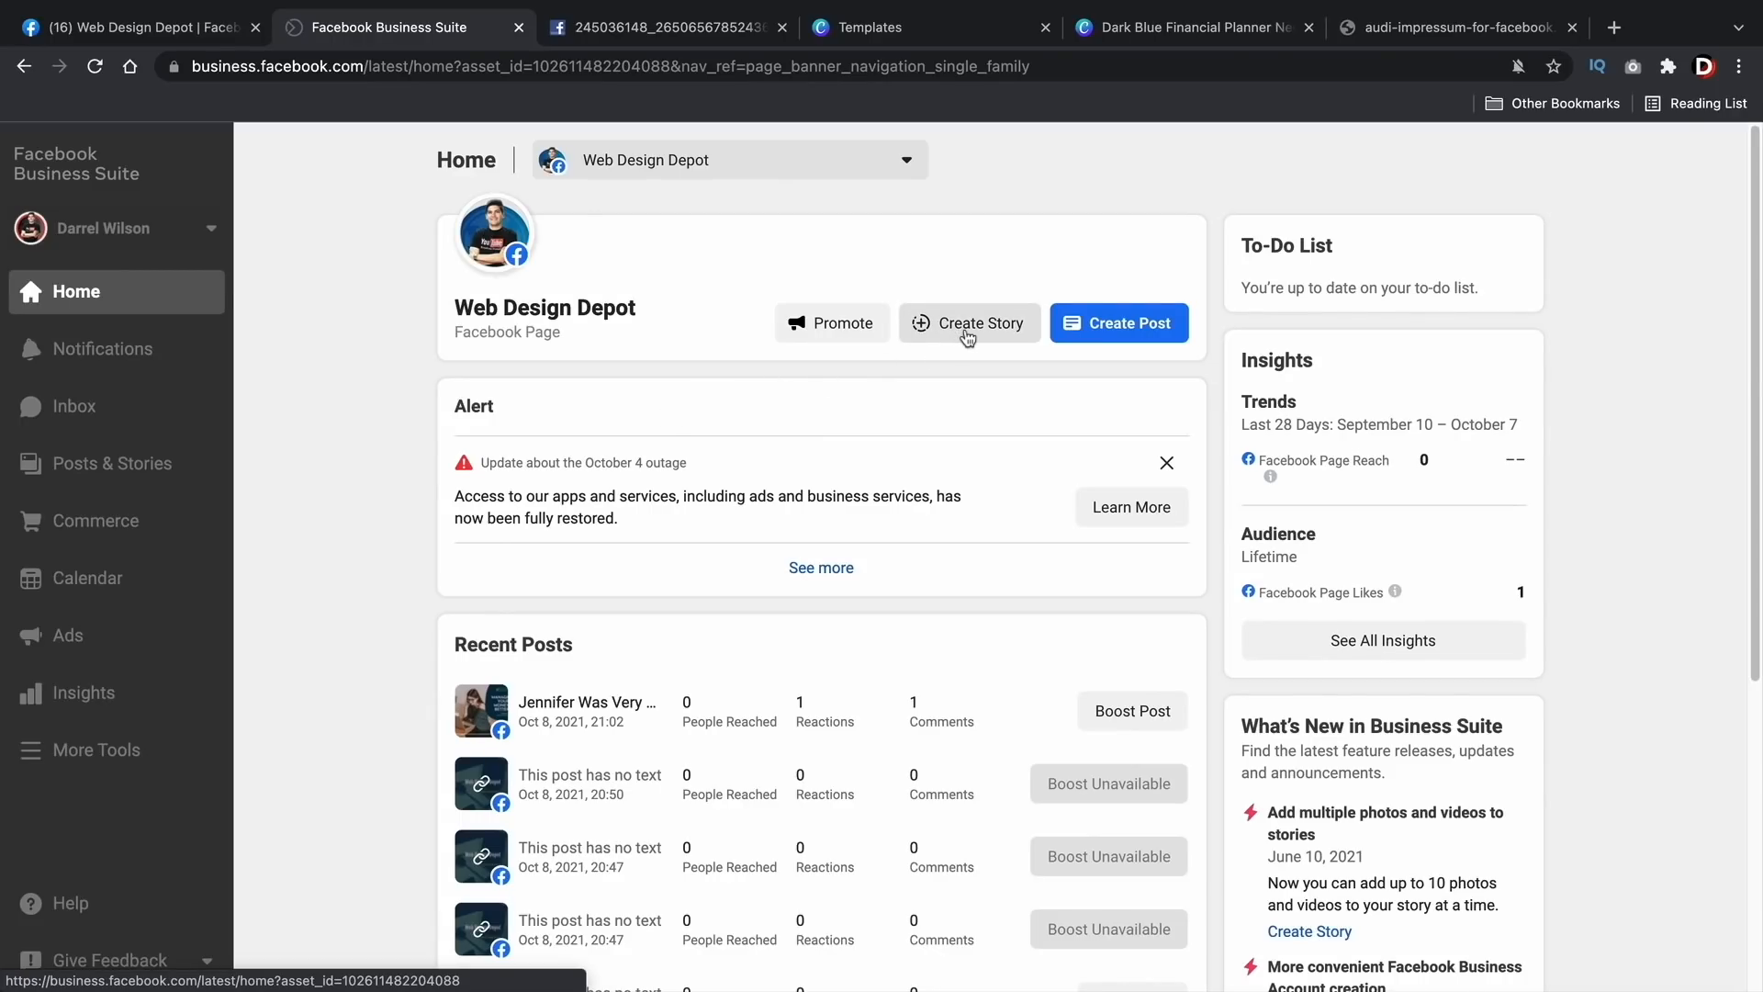
pyautogui.click(965, 337)
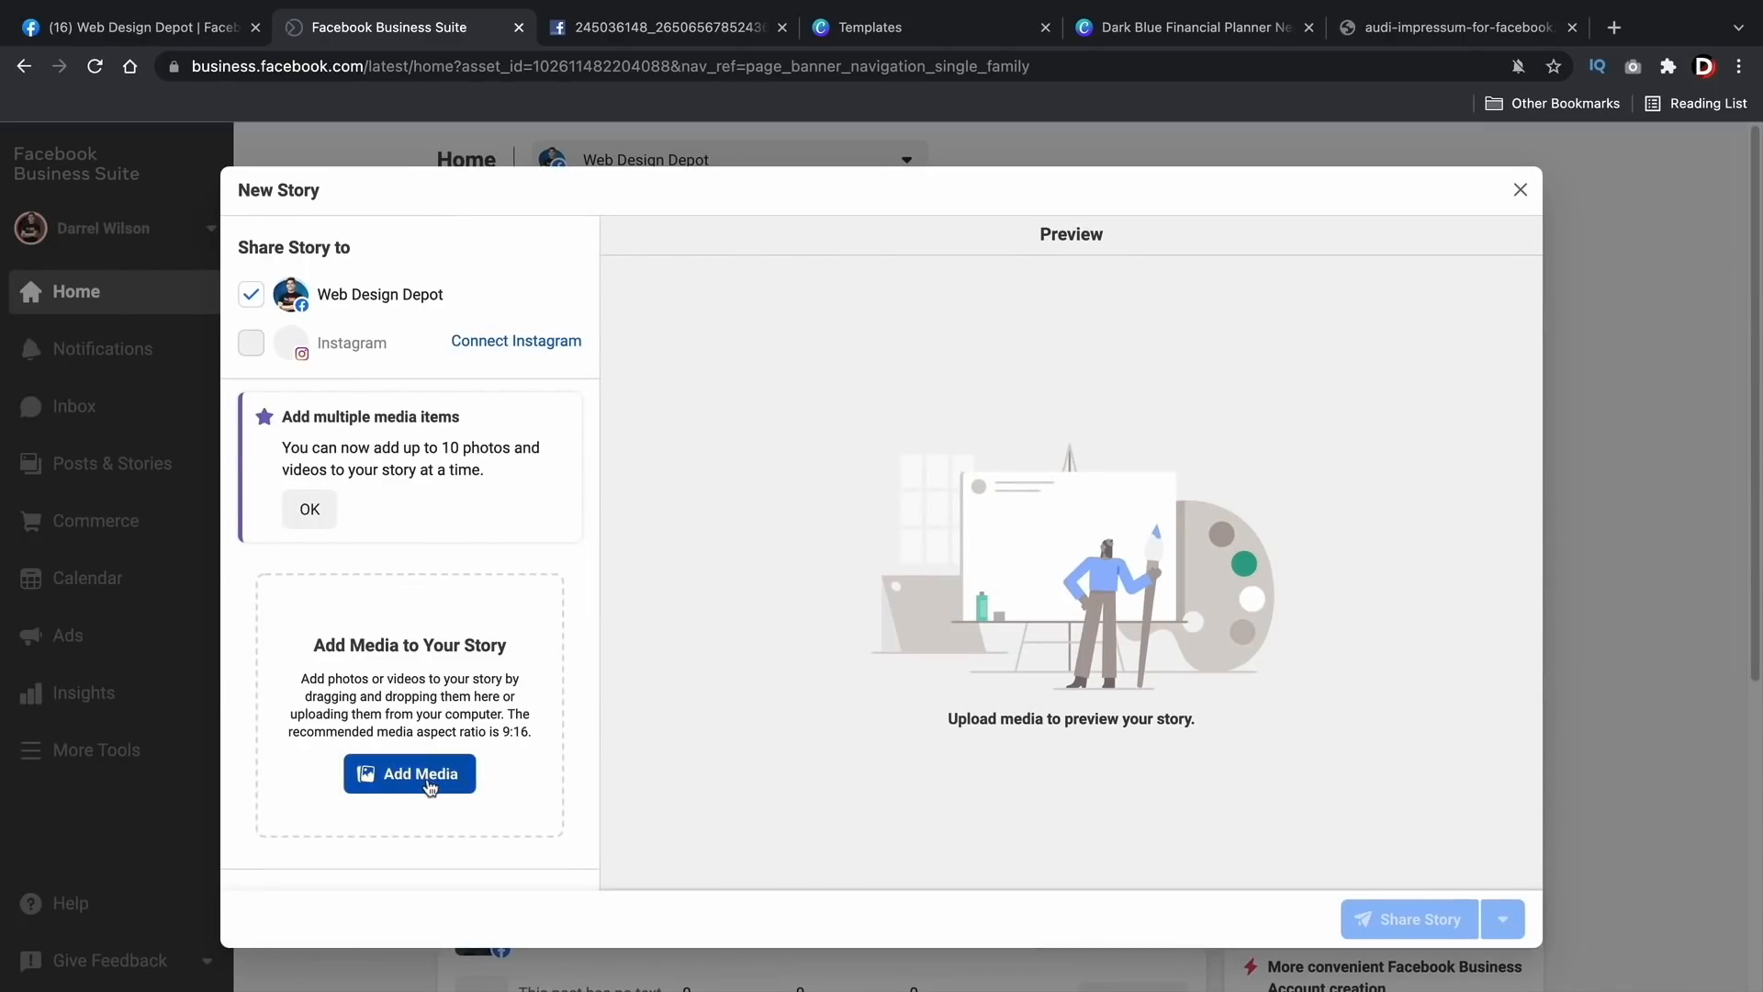
pyautogui.click(424, 775)
pyautogui.doubleClick(814, 422)
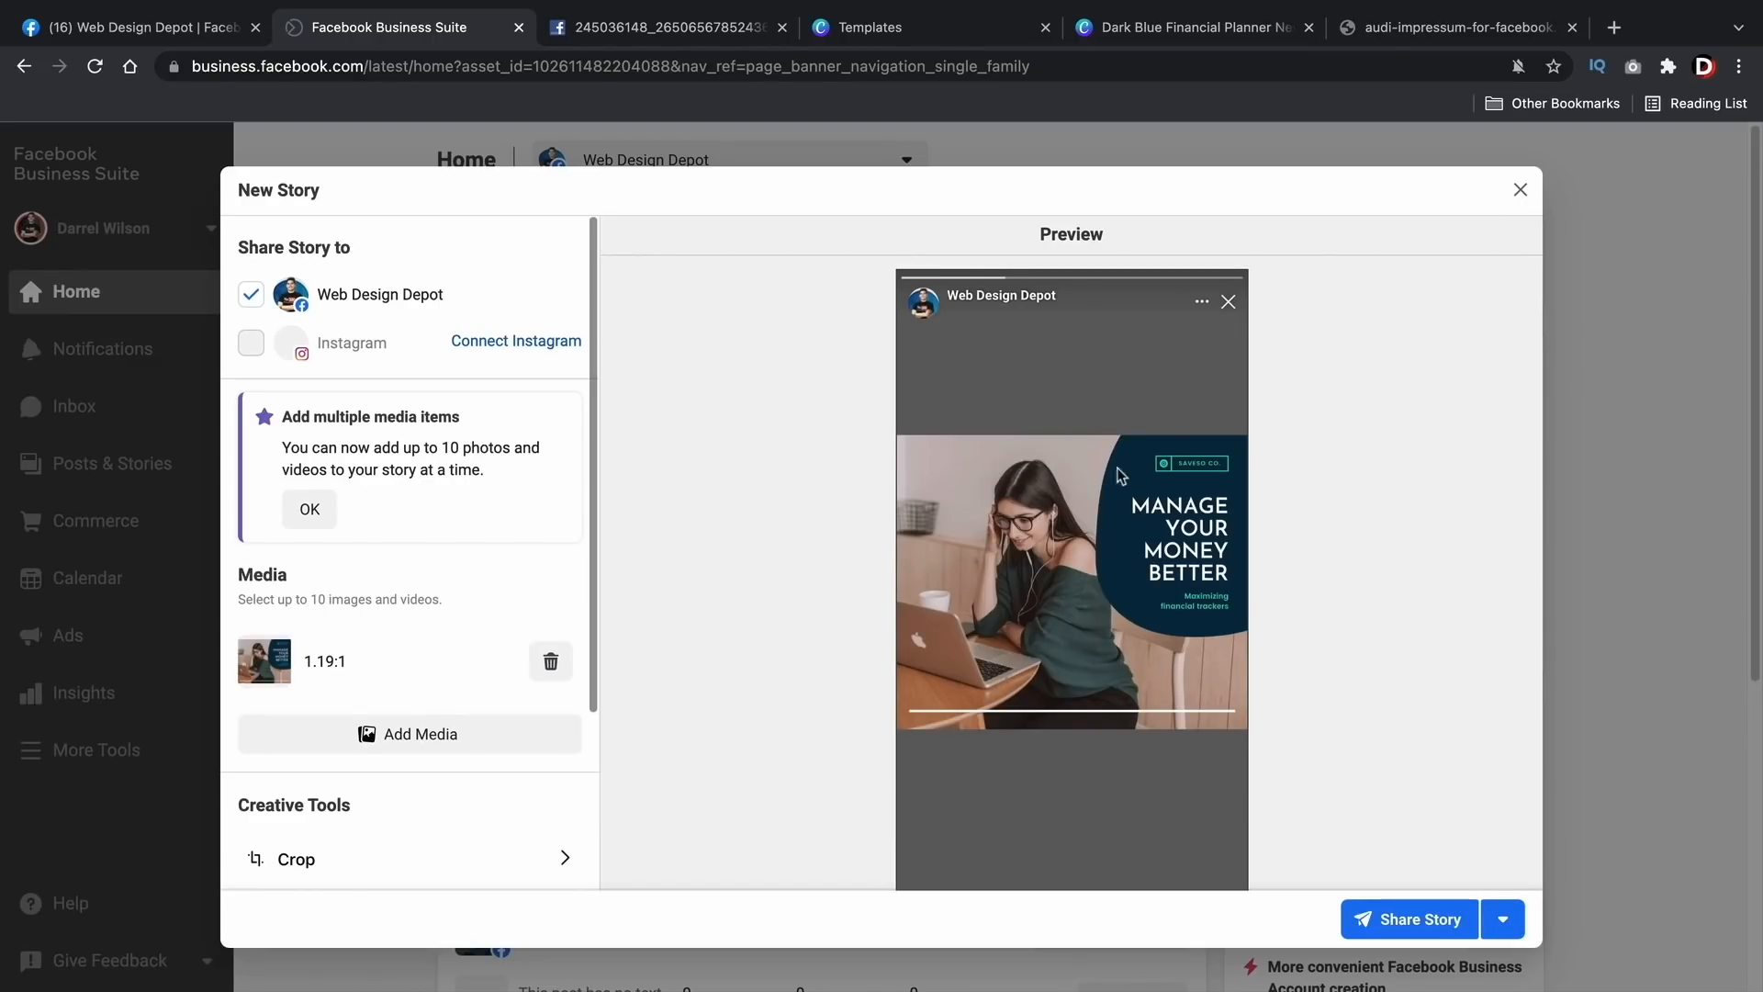
pyautogui.click(1421, 928)
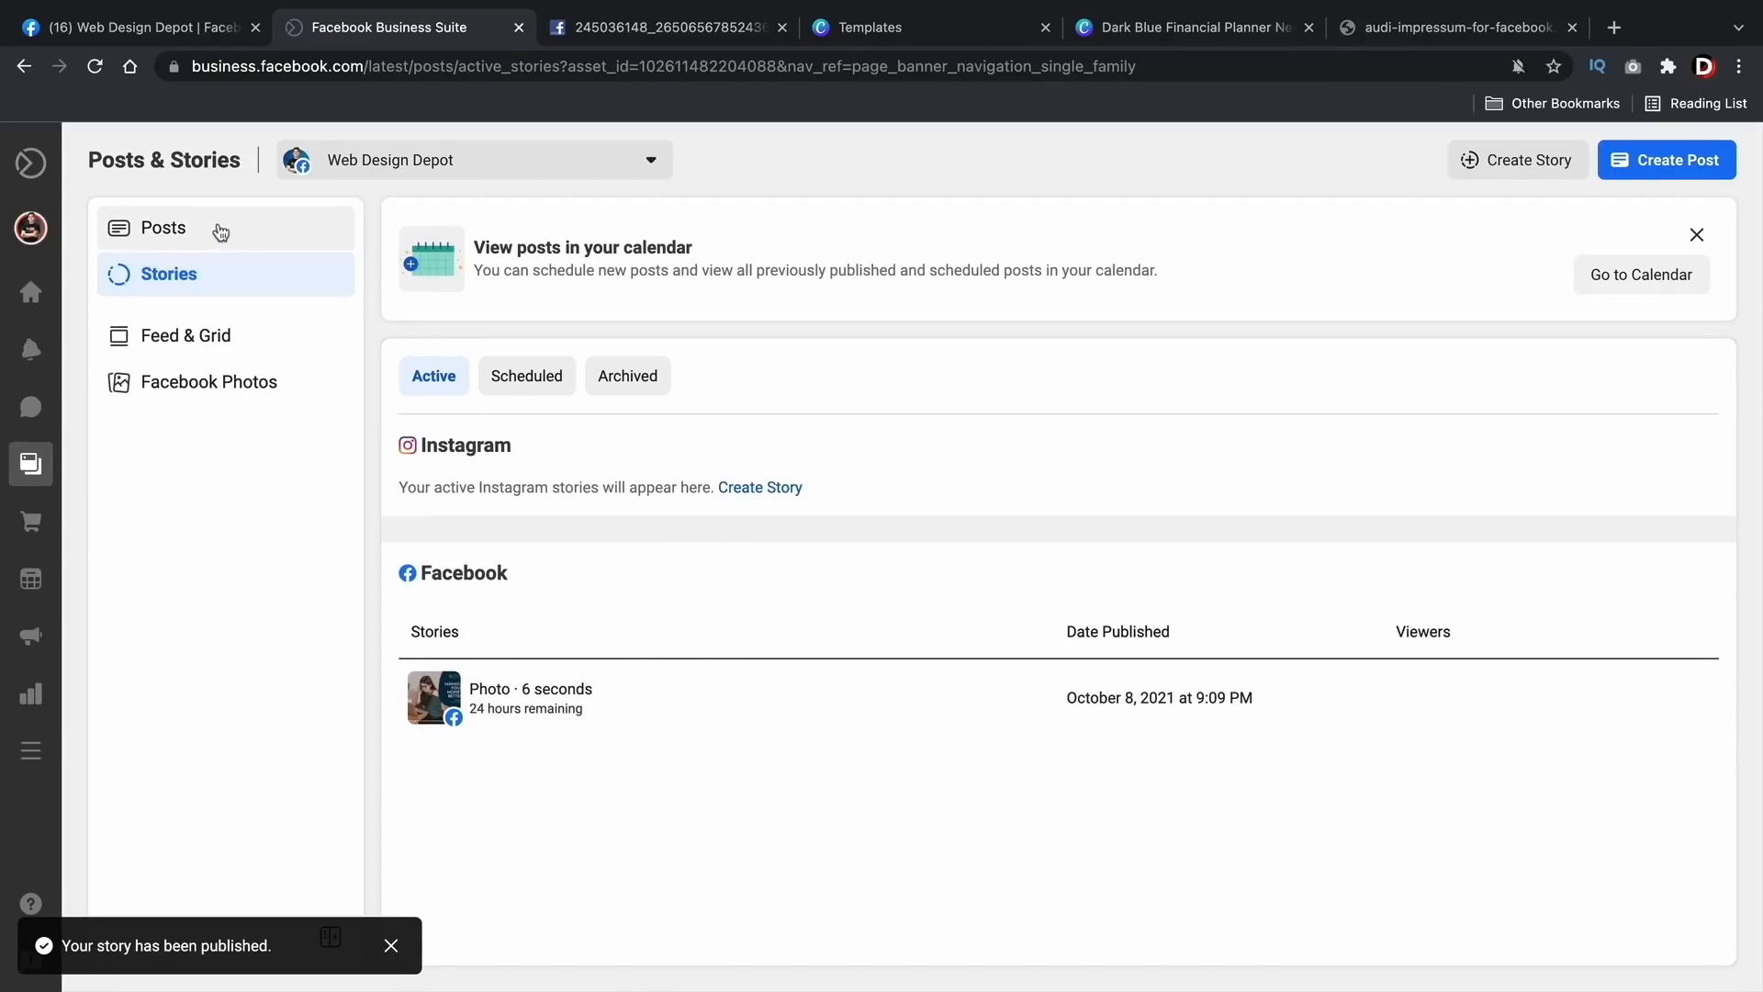
pyautogui.click(31, 291)
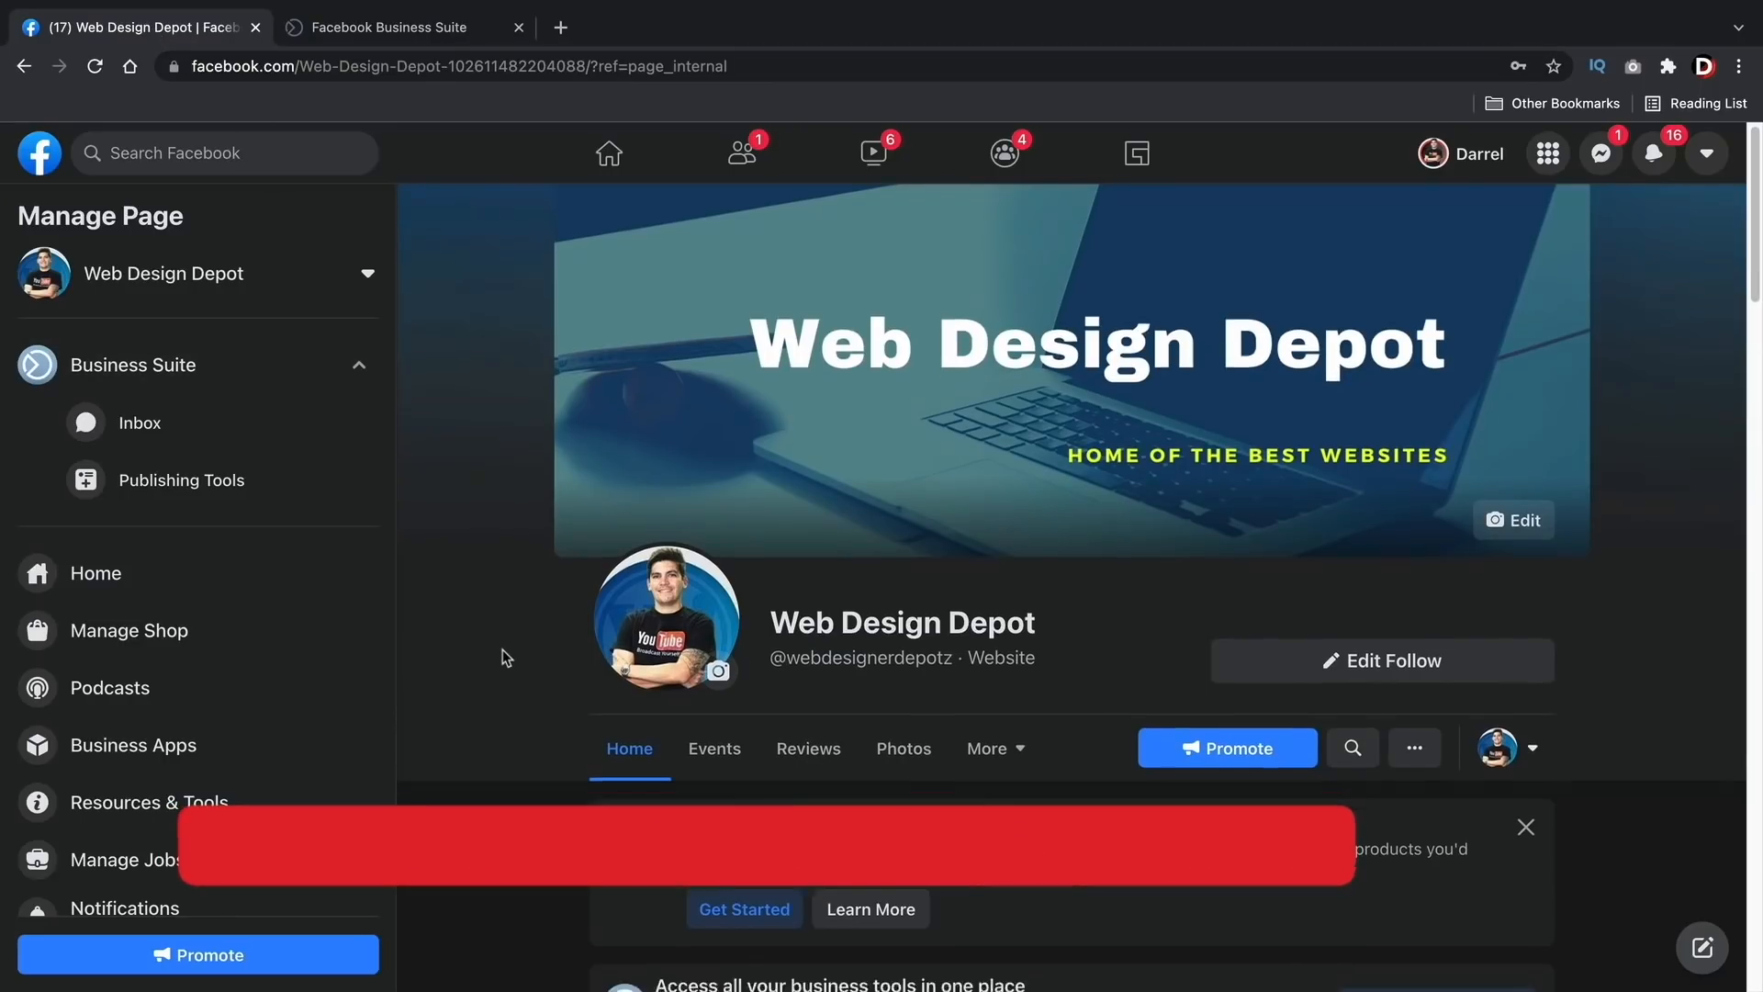
# Step: Look over the Facebook Page, then open its Page Settings from Business Suite
pyautogui.scroll(-4, 503, 648)
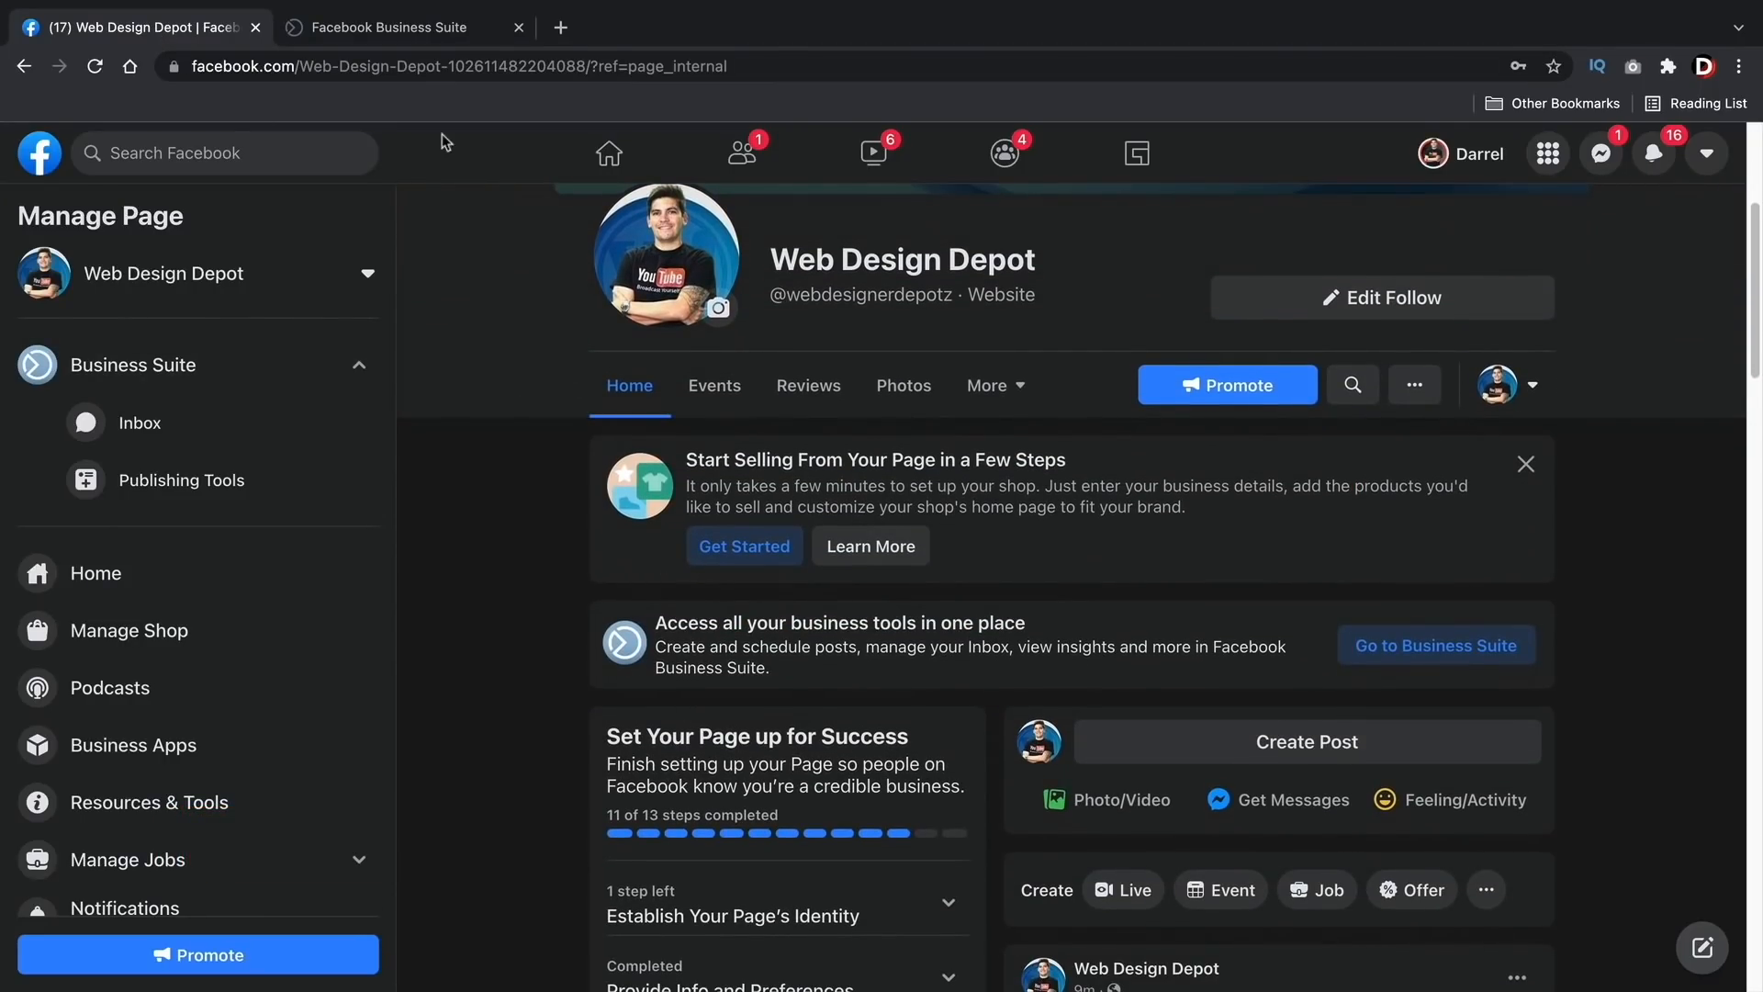
pyautogui.click(426, 37)
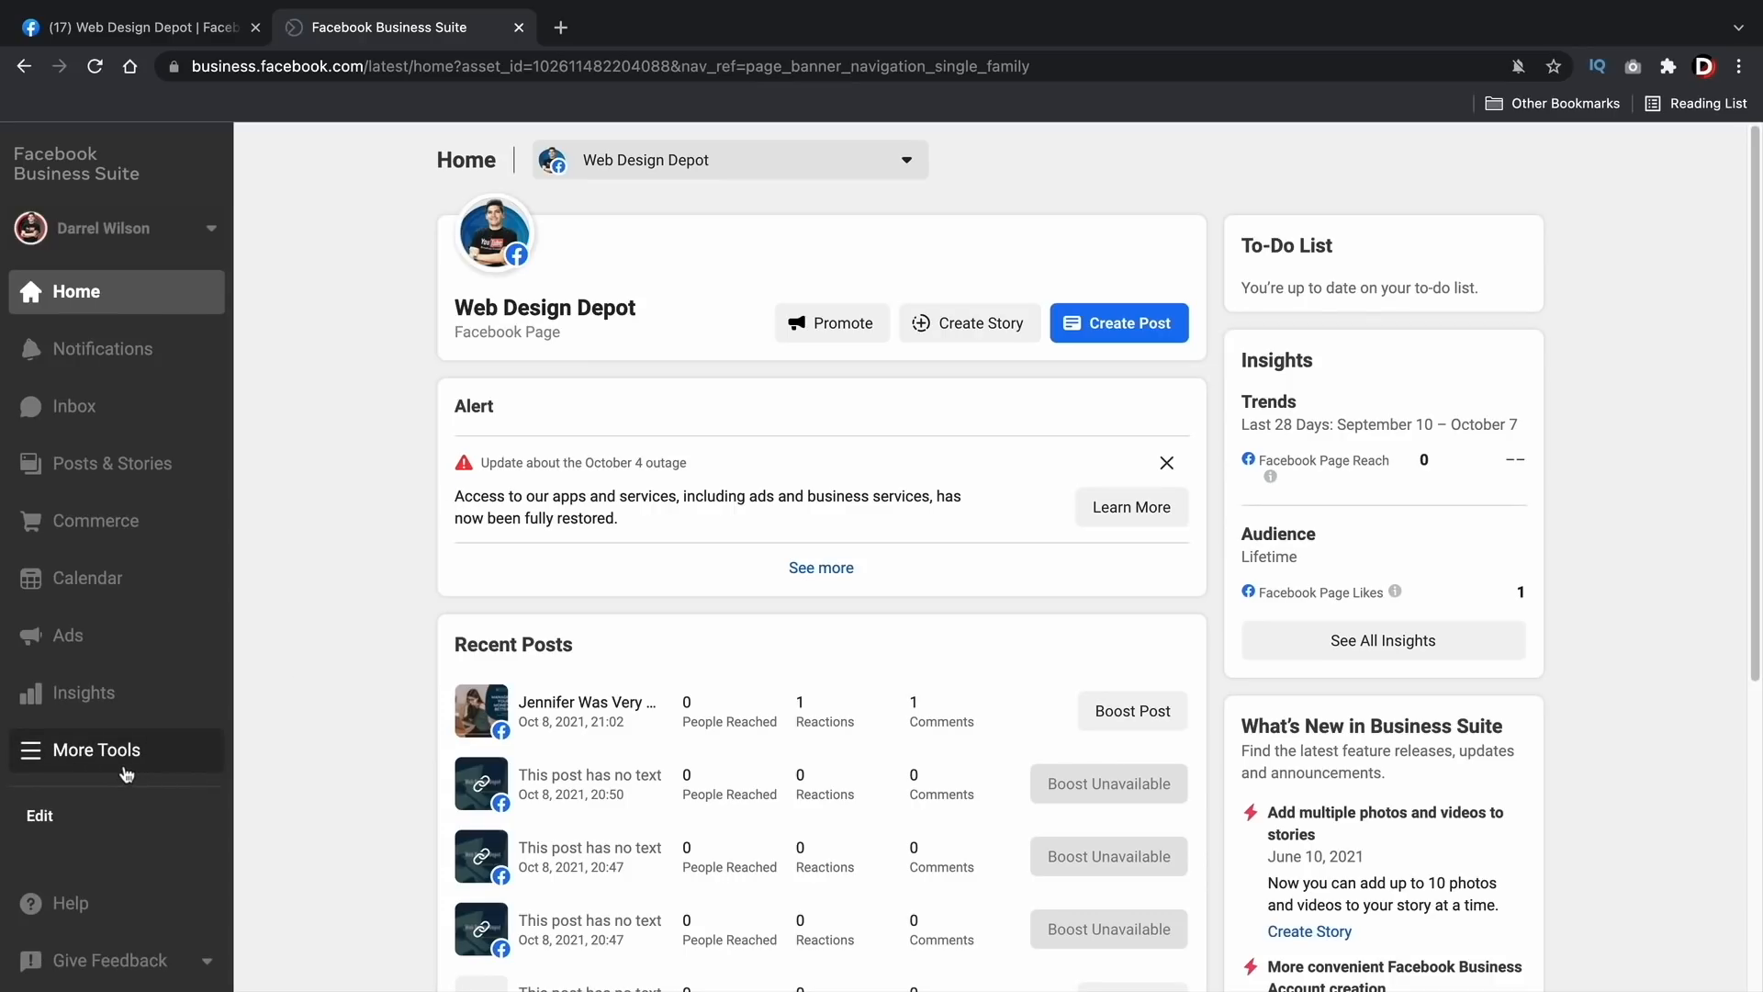
pyautogui.click(97, 751)
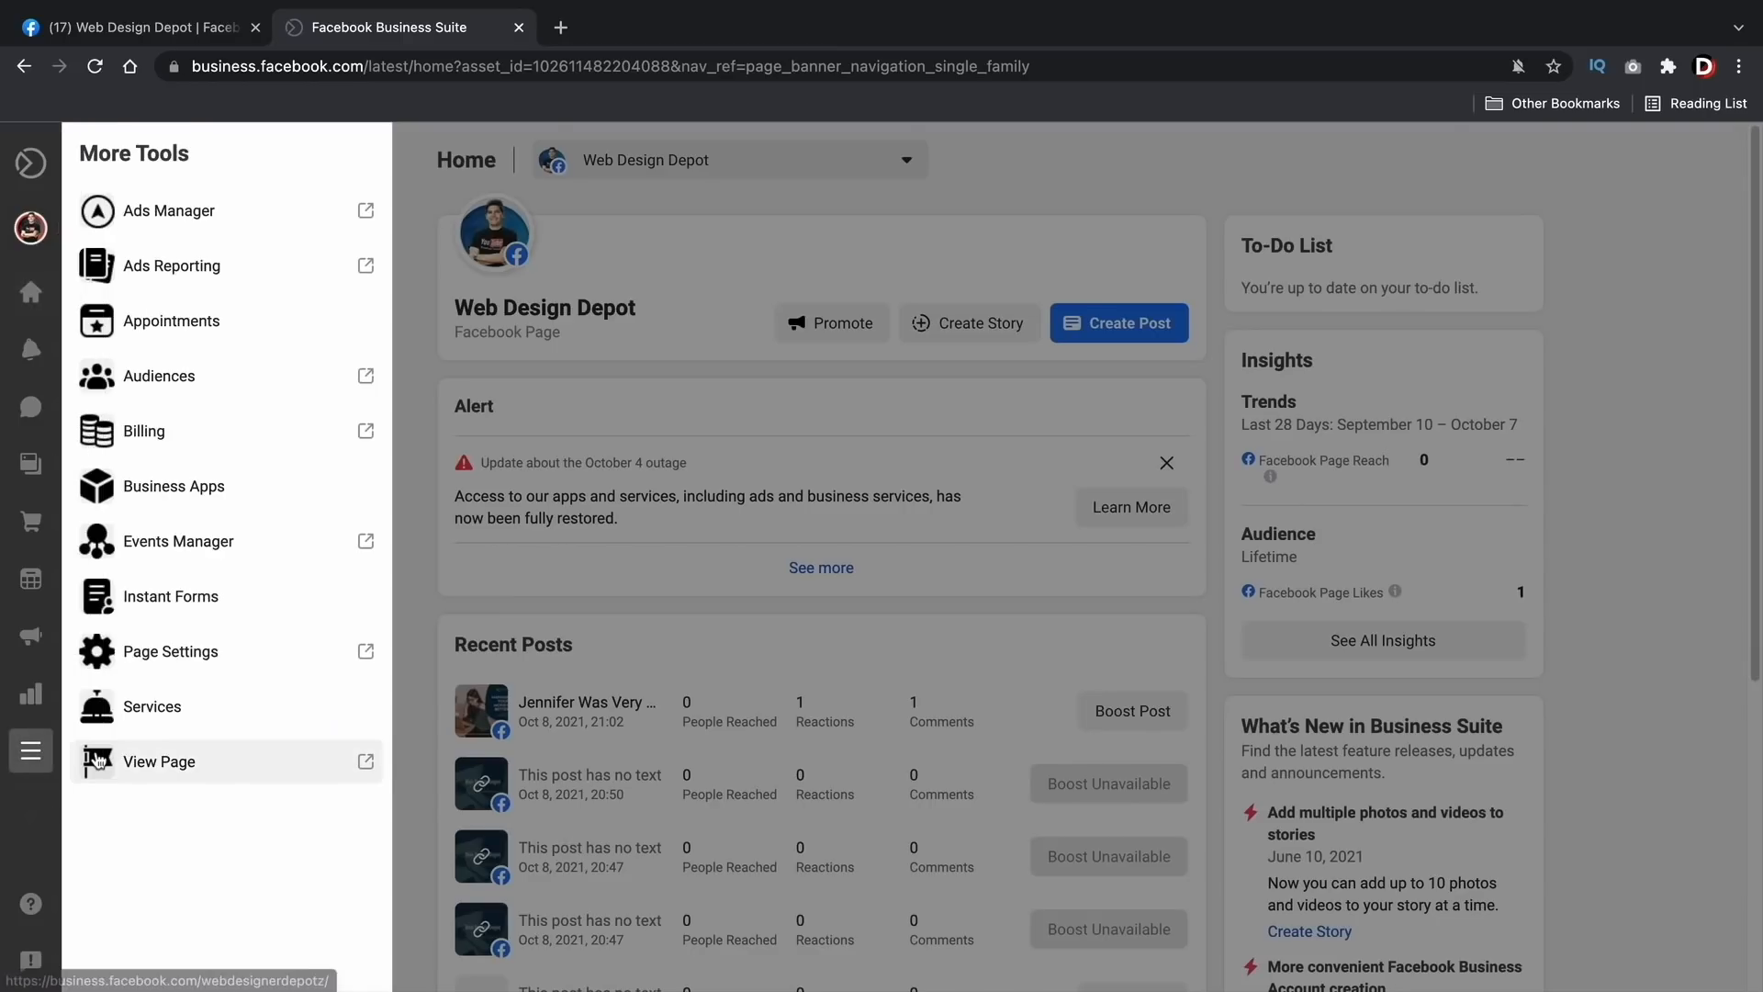
pyautogui.click(147, 652)
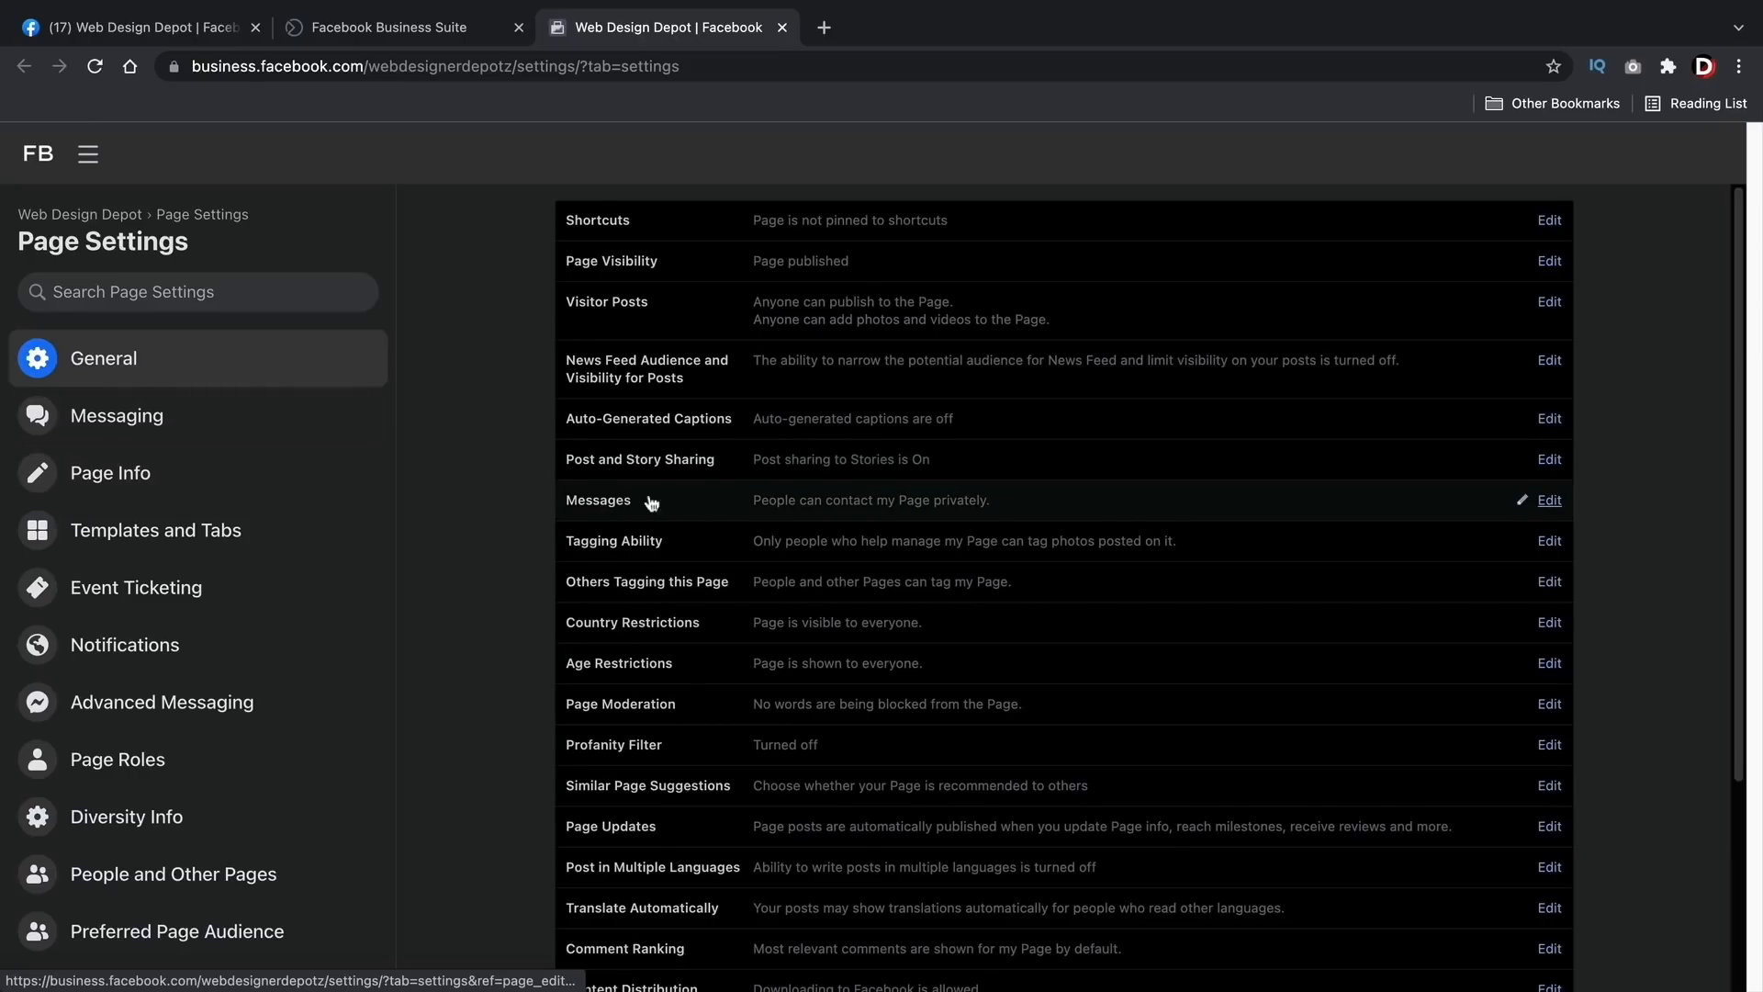
# Step: Inspect the private messaging option without changing it, and review the remaining general Page settings
pyautogui.click(1549, 500)
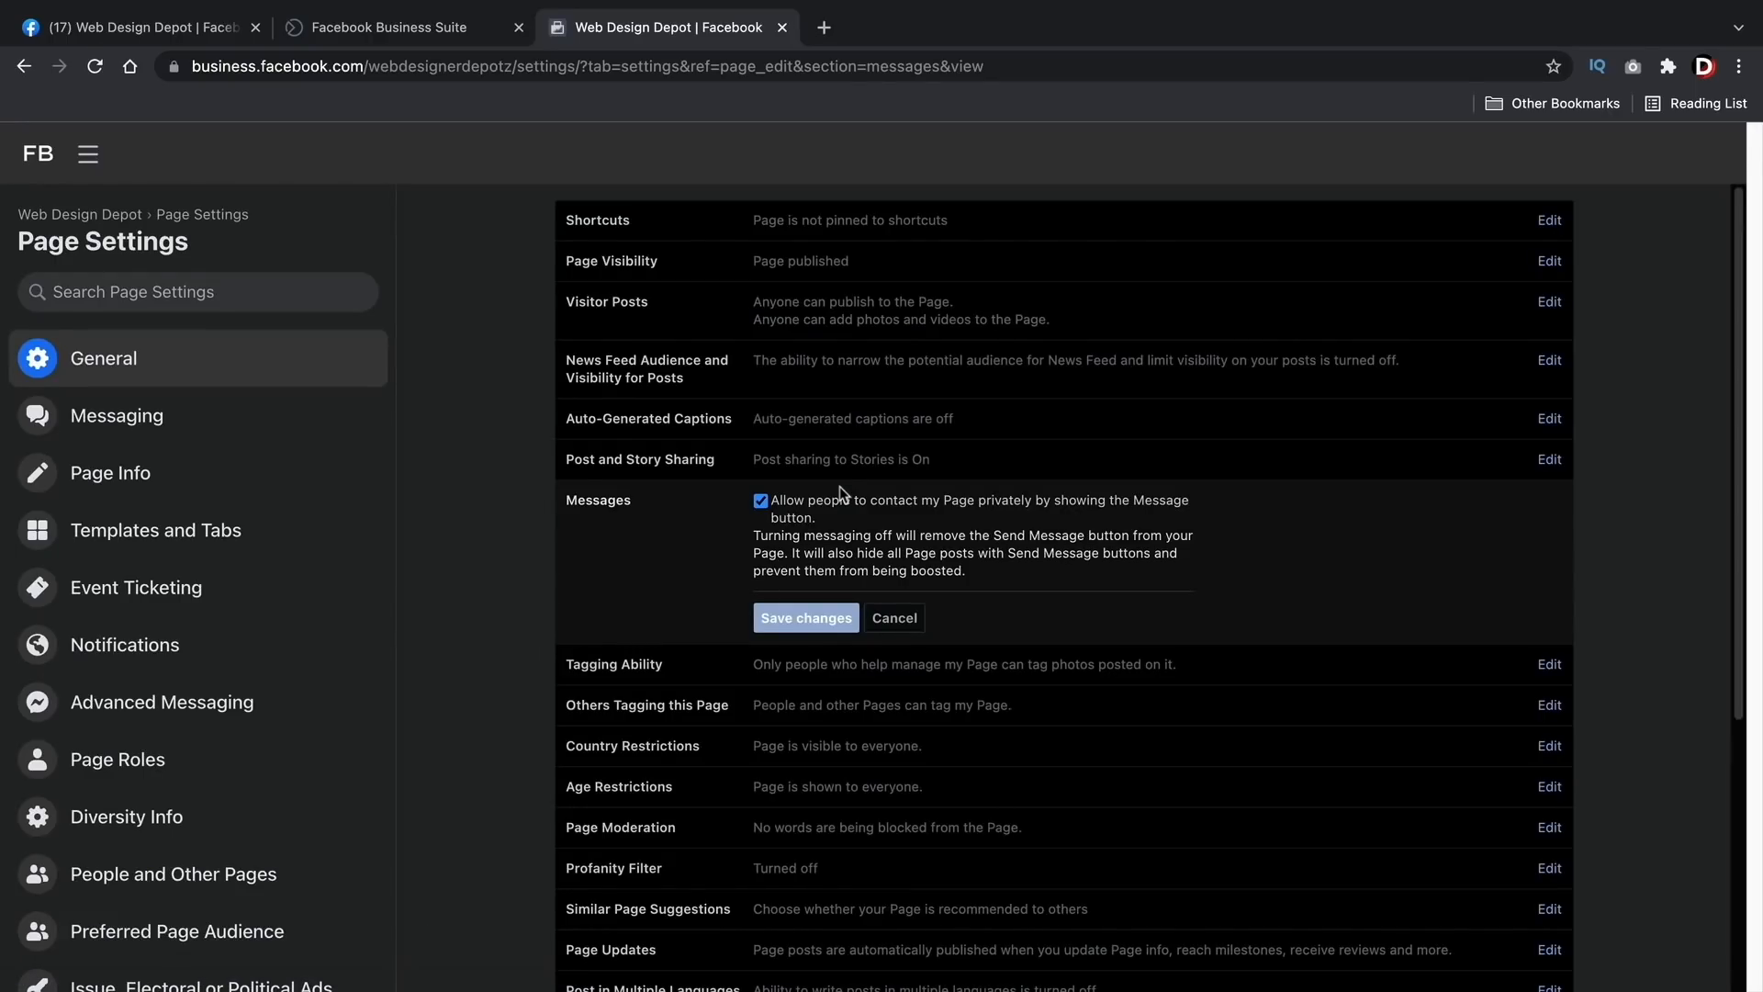
pyautogui.click(895, 618)
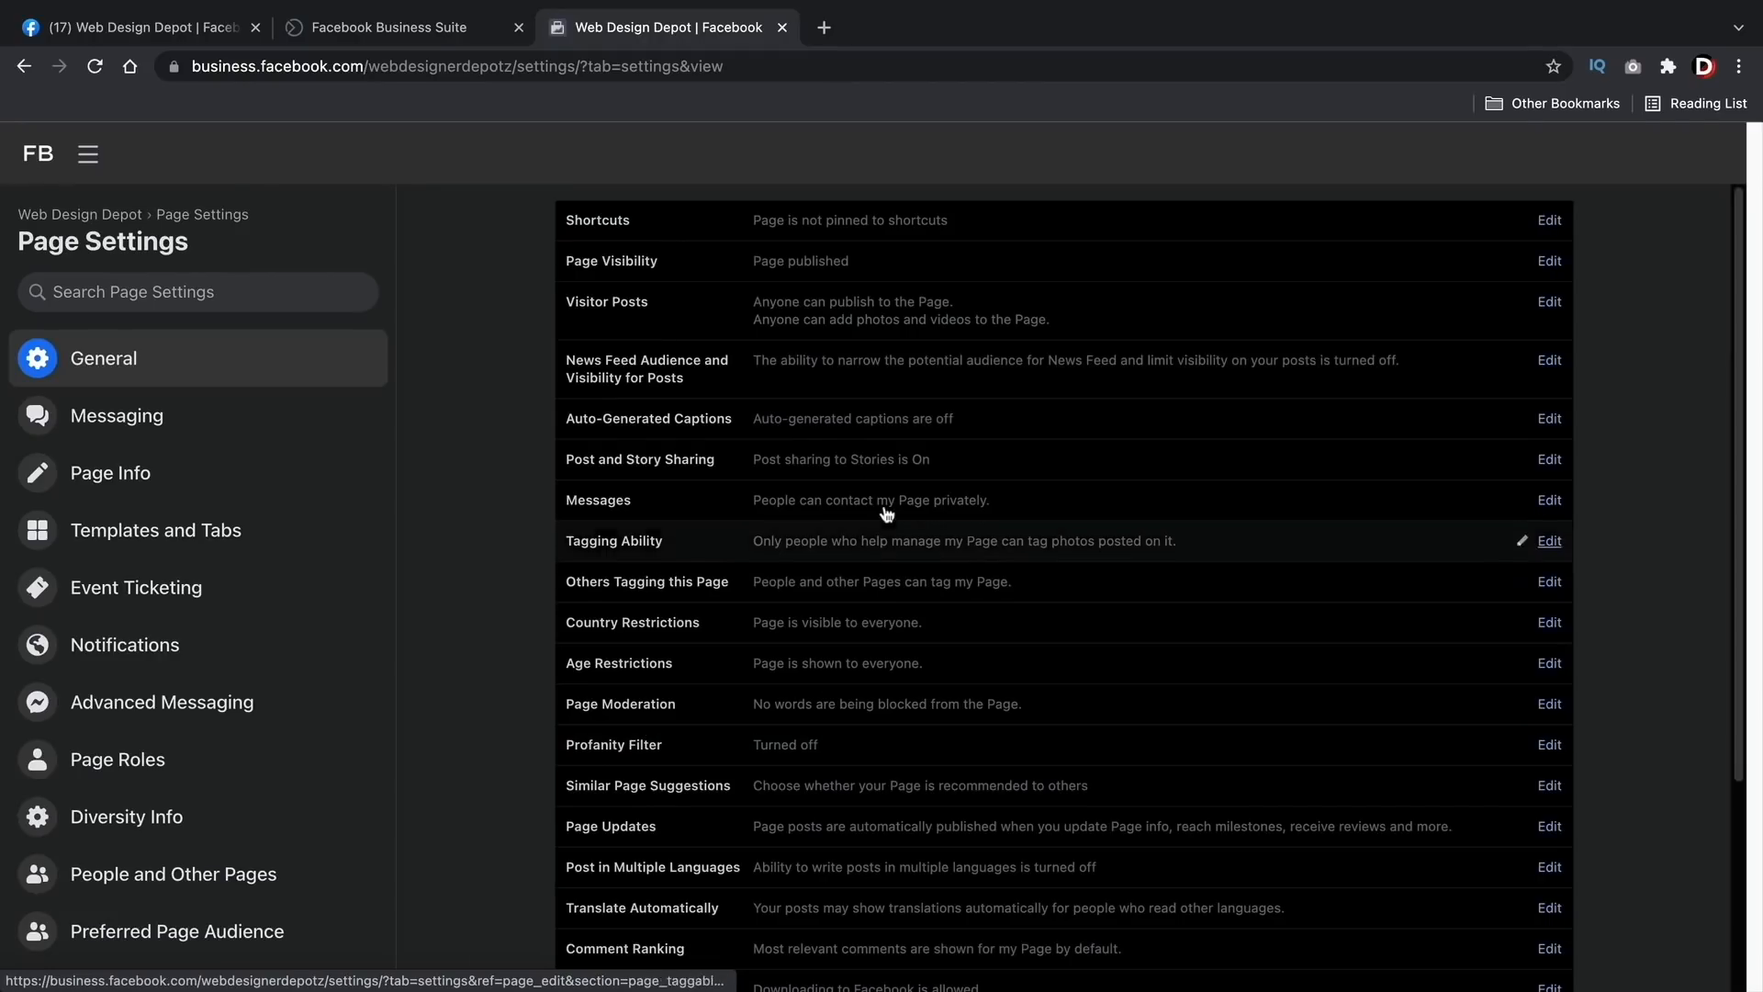
pyautogui.scroll(-3, 1041, 768)
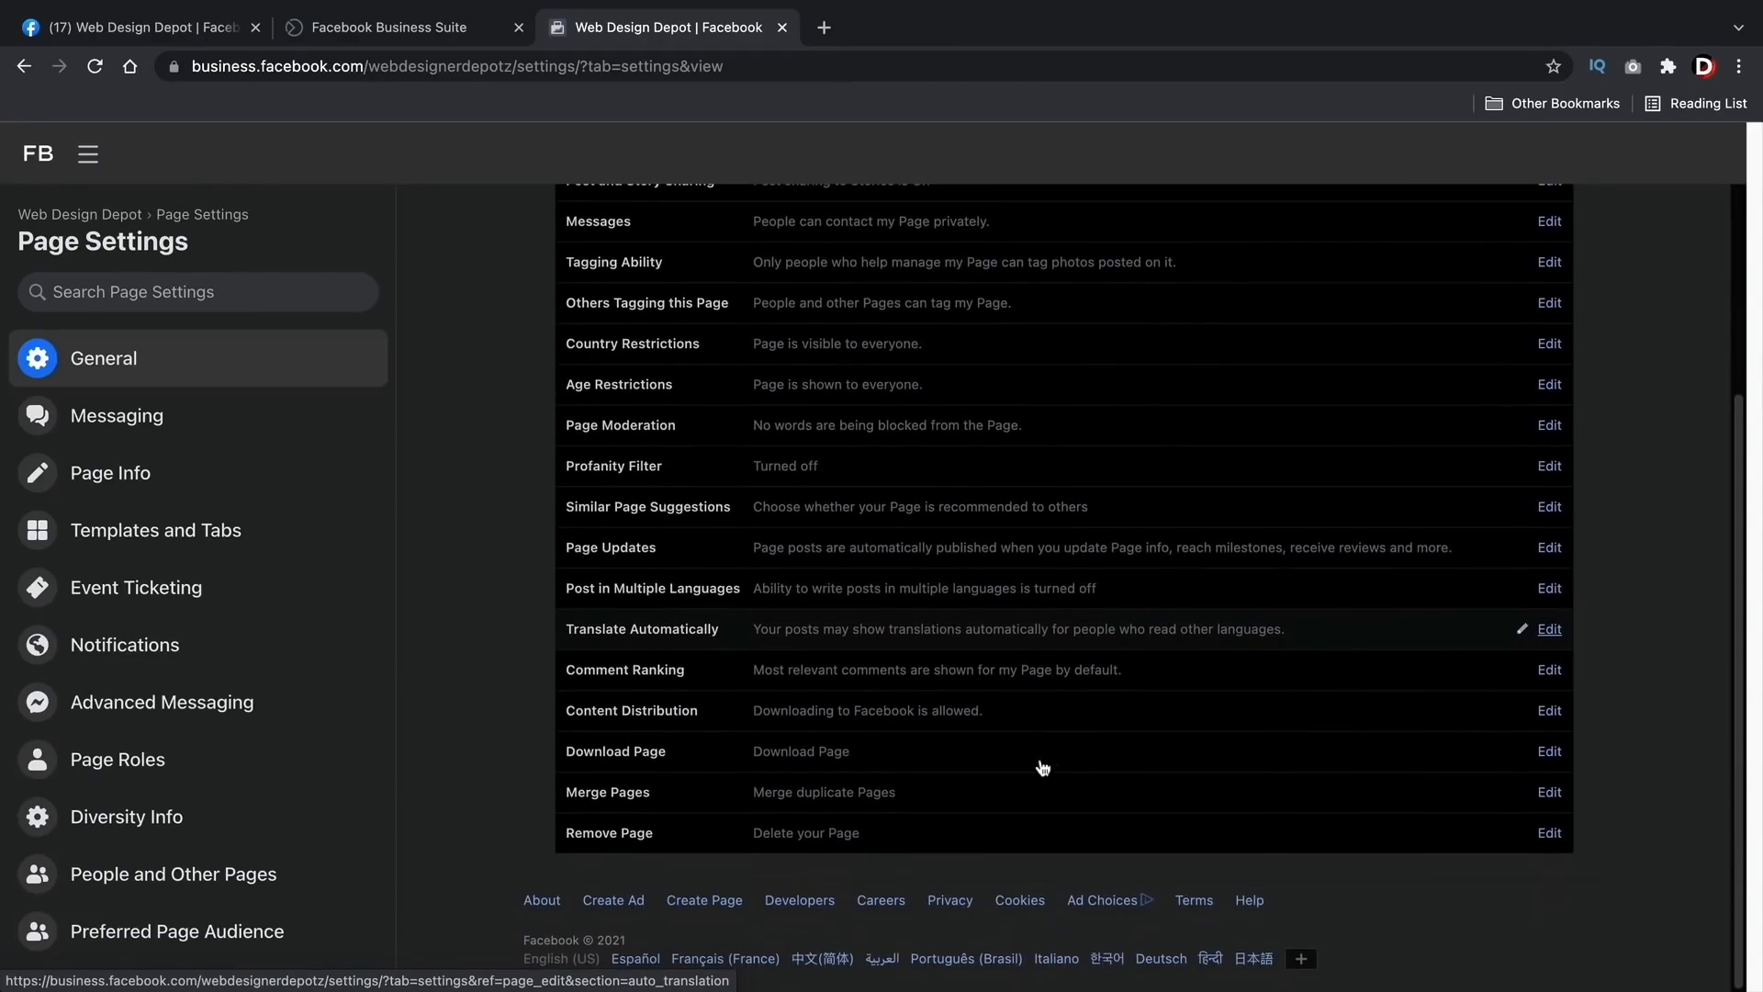
pyautogui.scroll(3, 1042, 768)
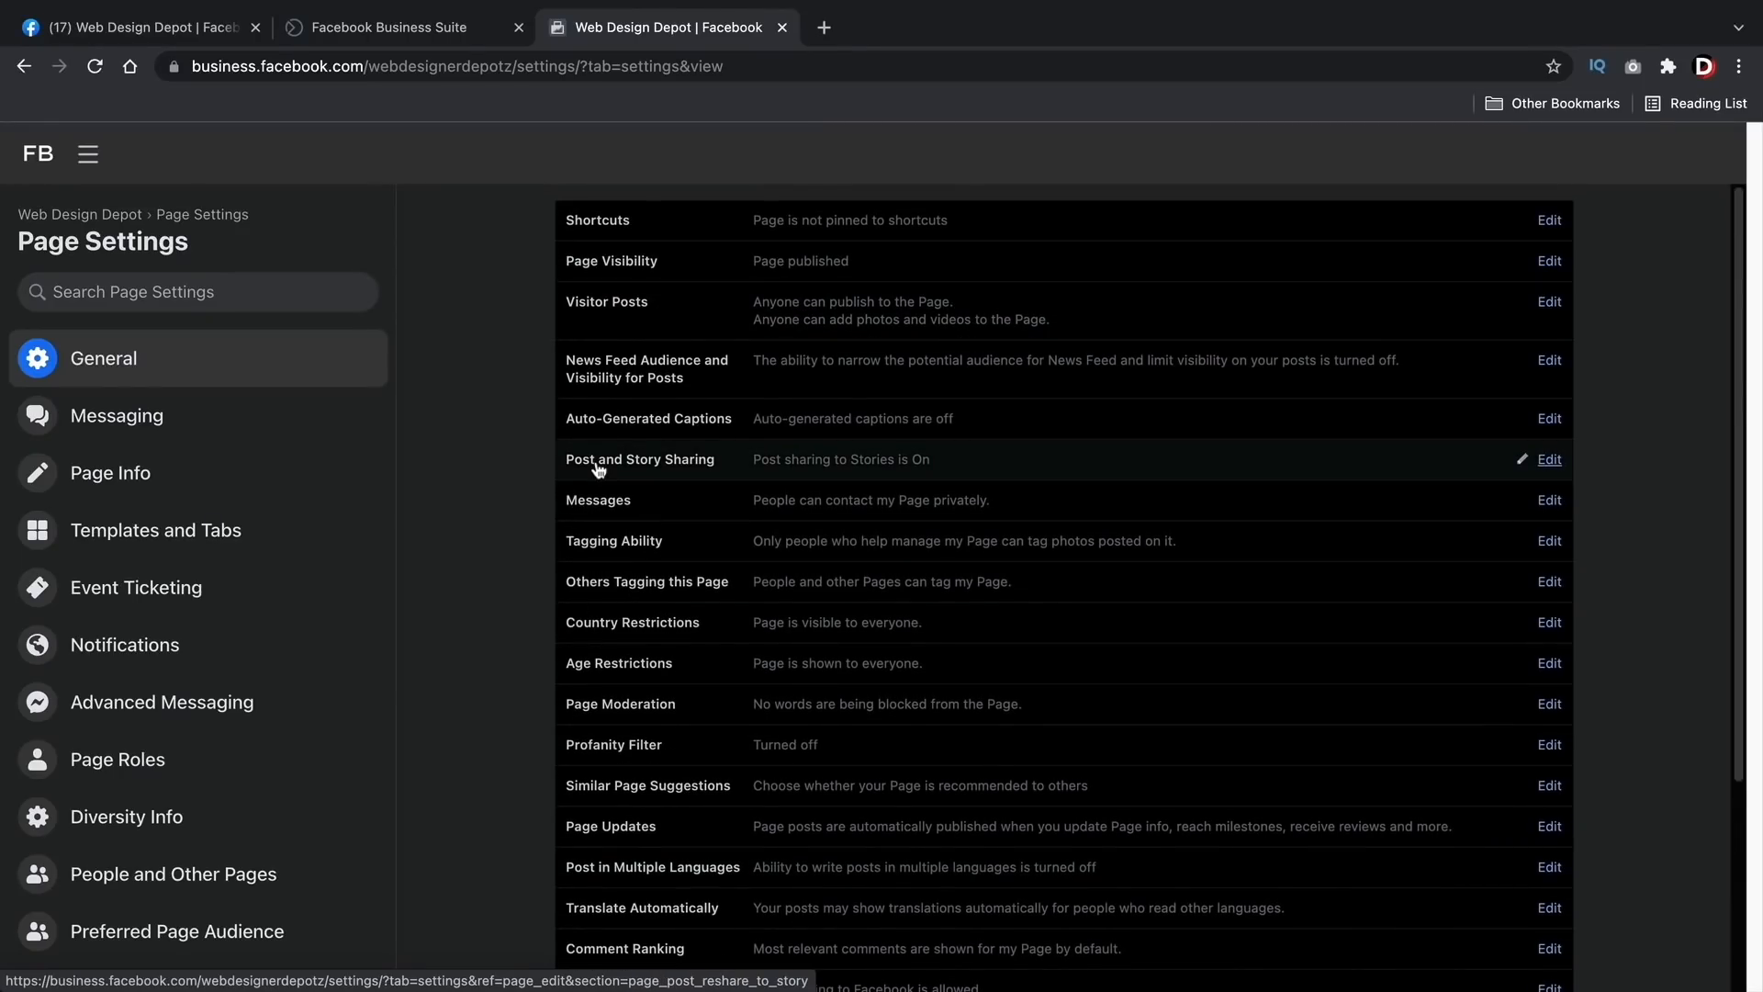
# Step: Turn on the Messenger greeting shown to people starting a conversation in the Page's messaging settings
pyautogui.click(185, 420)
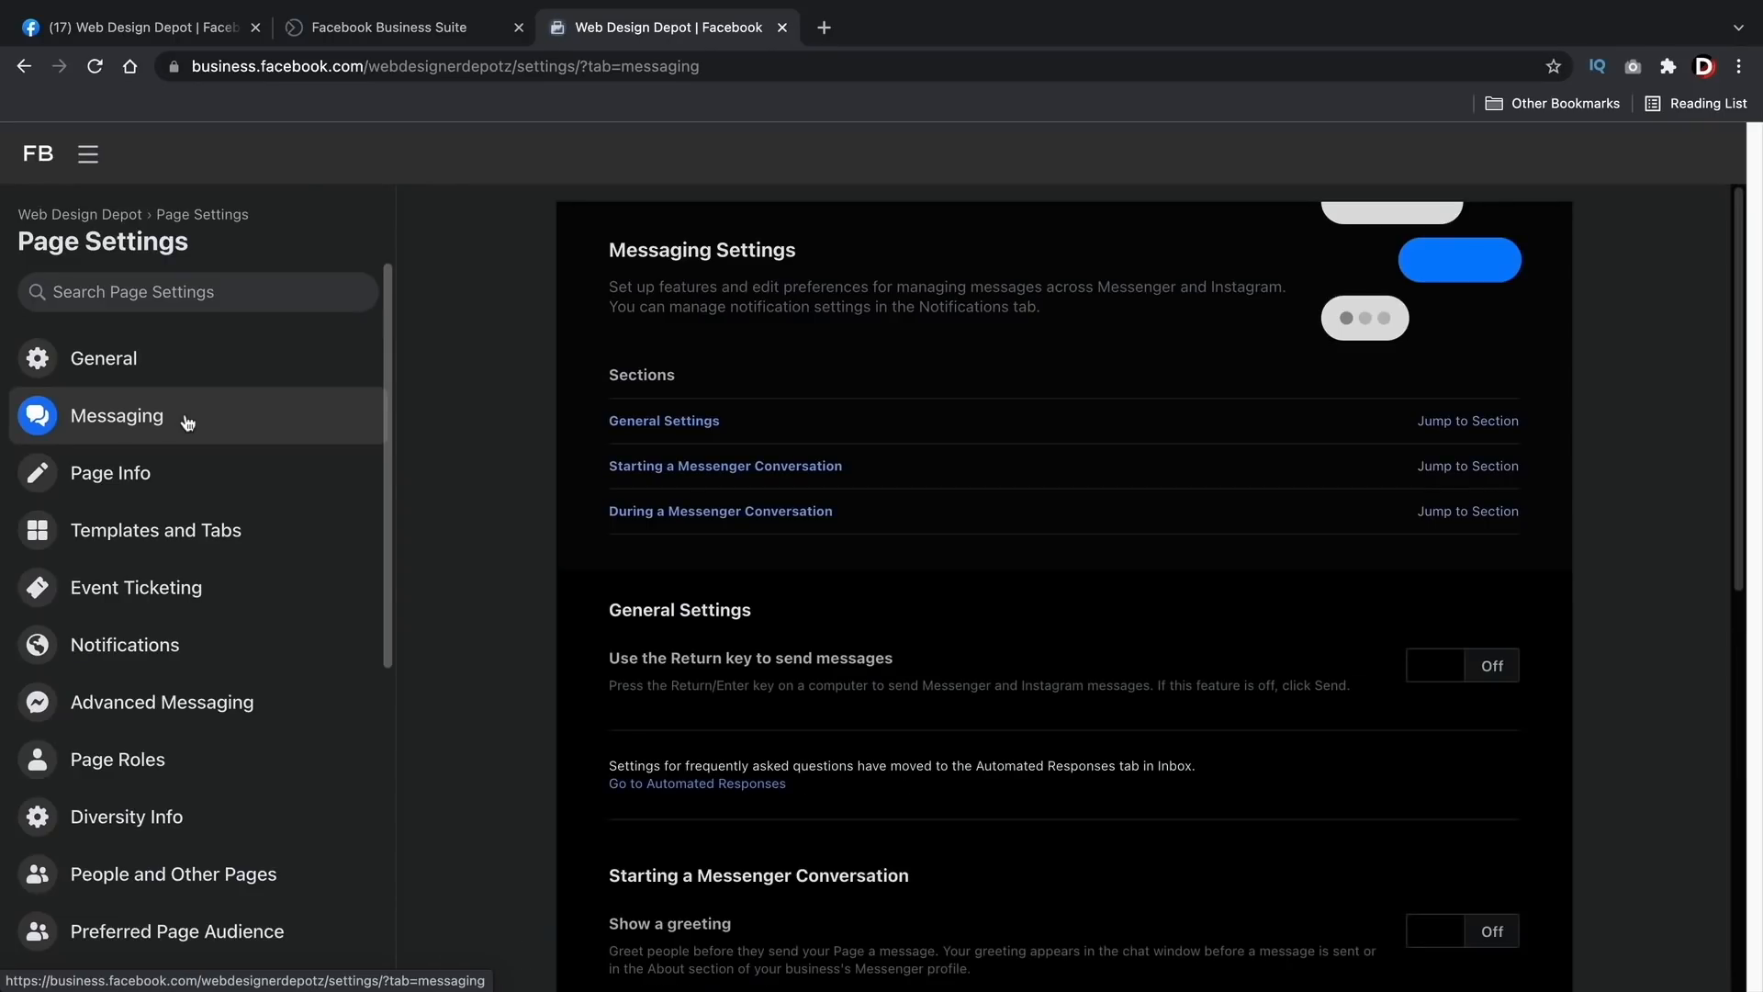
pyautogui.scroll(-4, 499, 688)
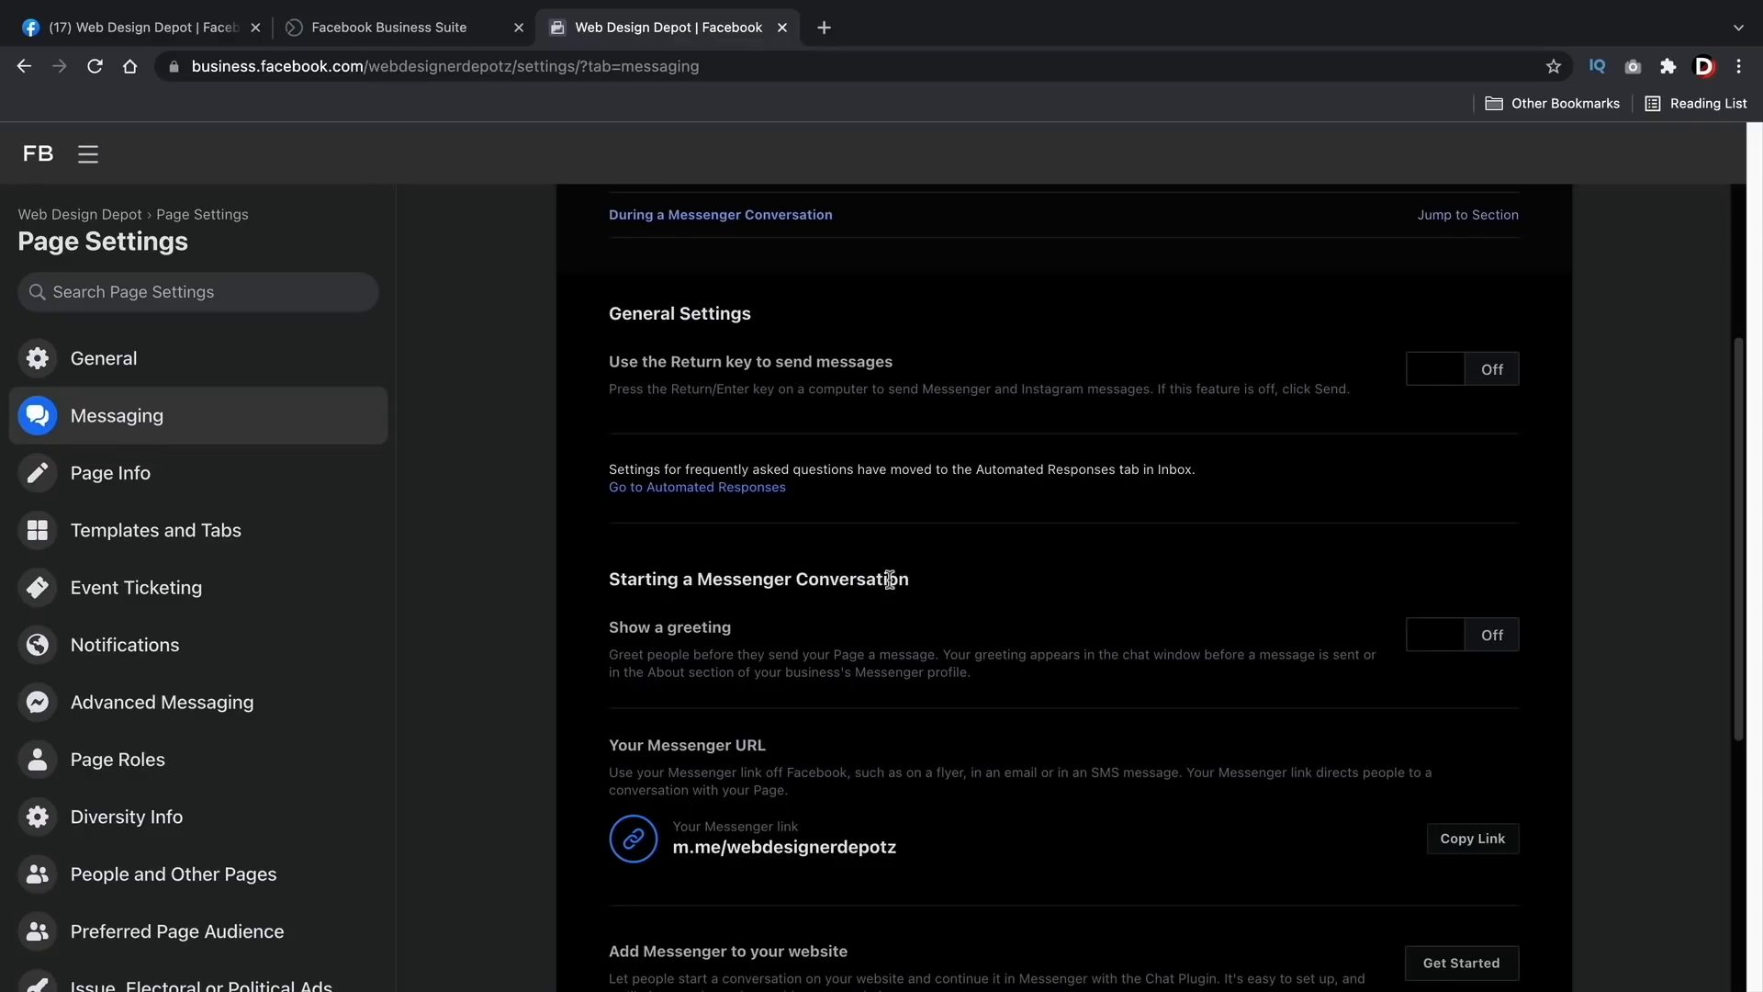
pyautogui.click(1463, 649)
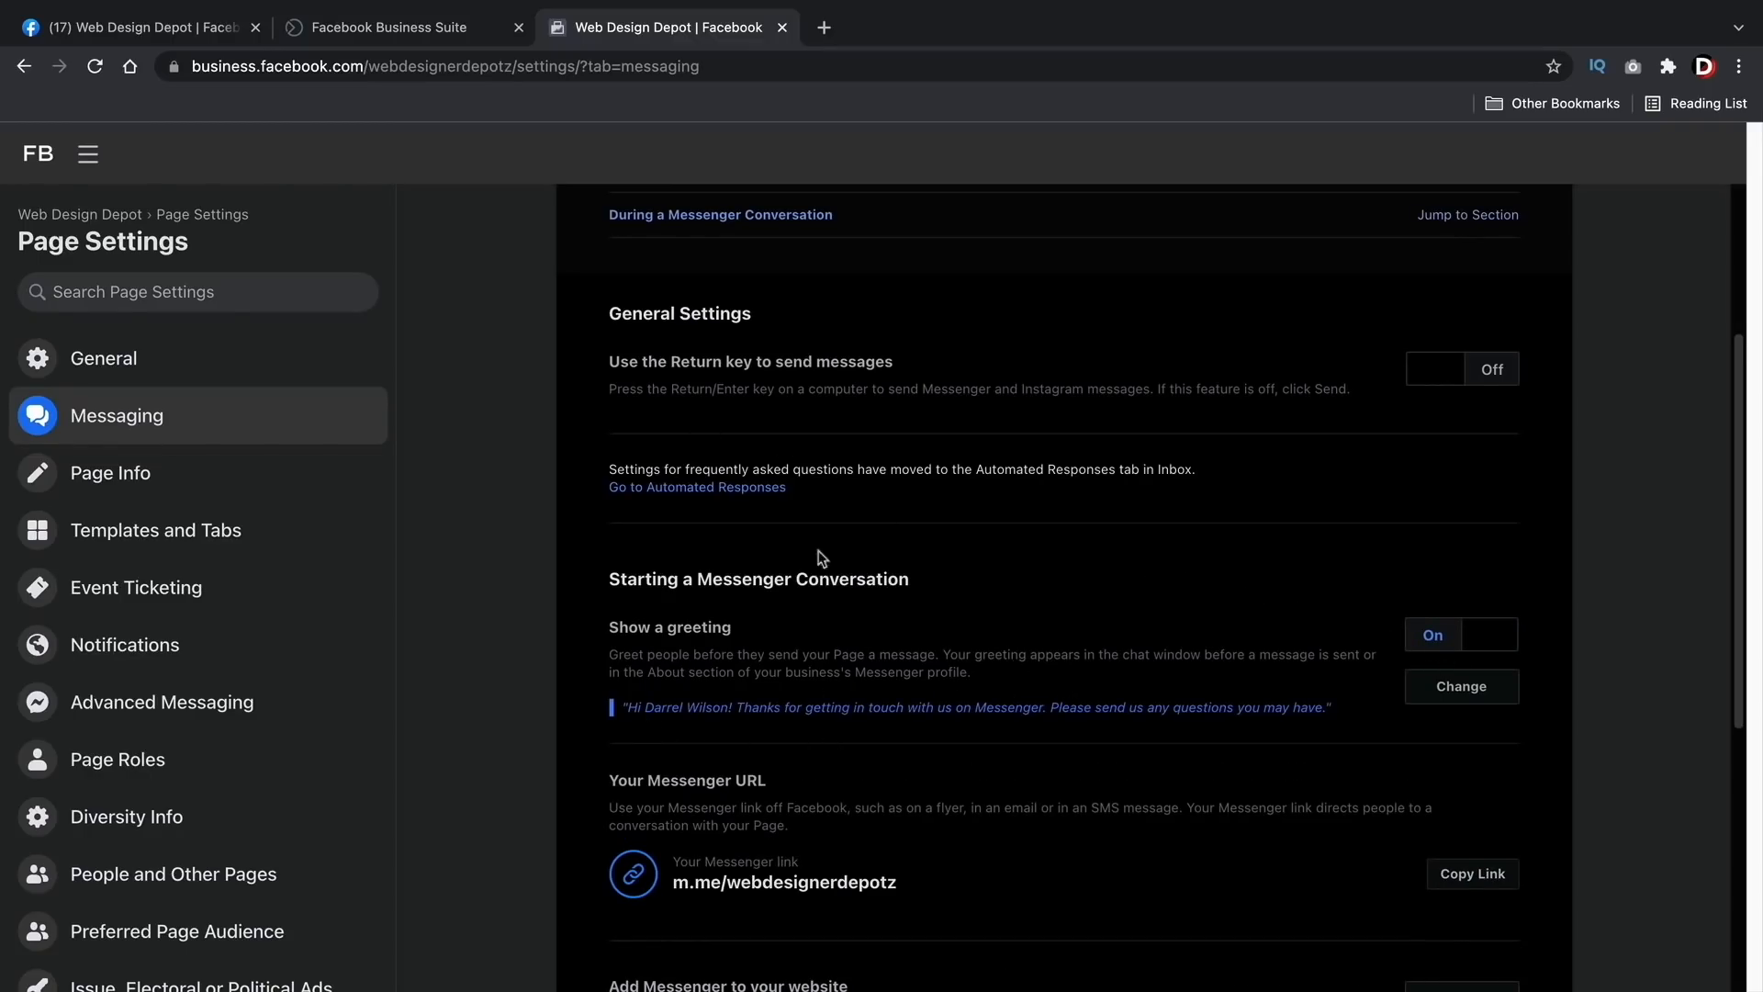
# Step: Check the Page and Business Suite briefly, then review the remaining messaging settings, including the Messenger link and website chat options
pyautogui.click(168, 33)
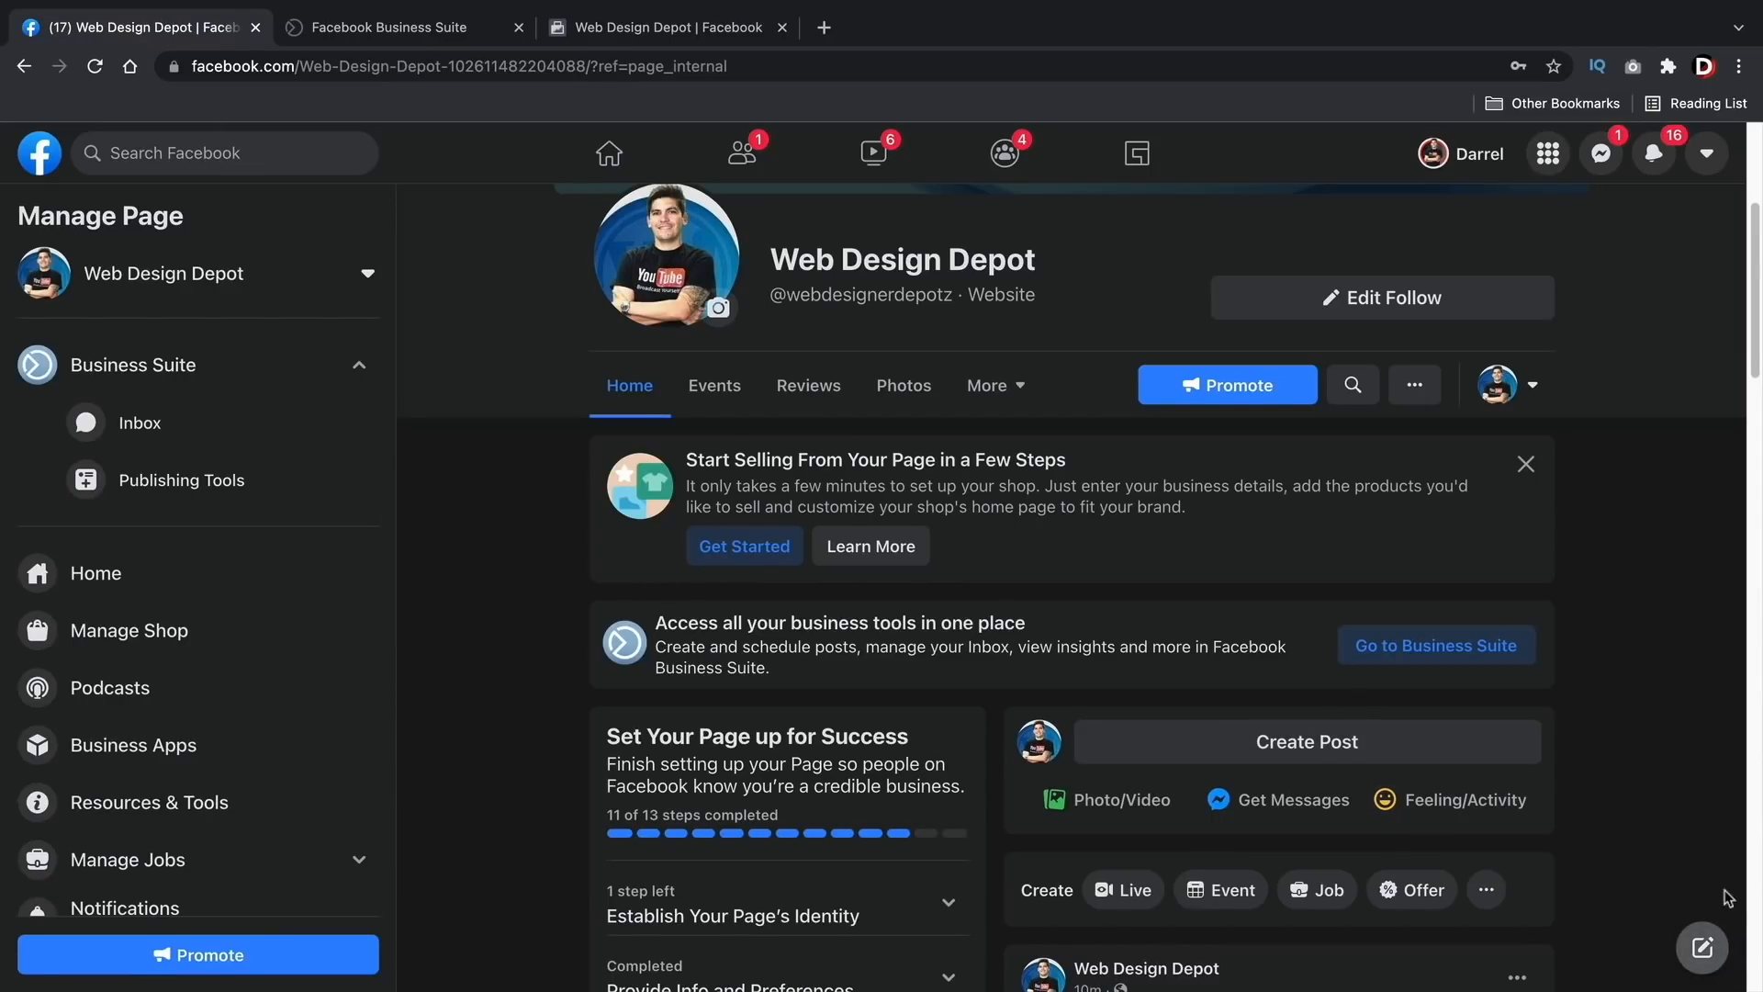
pyautogui.click(445, 33)
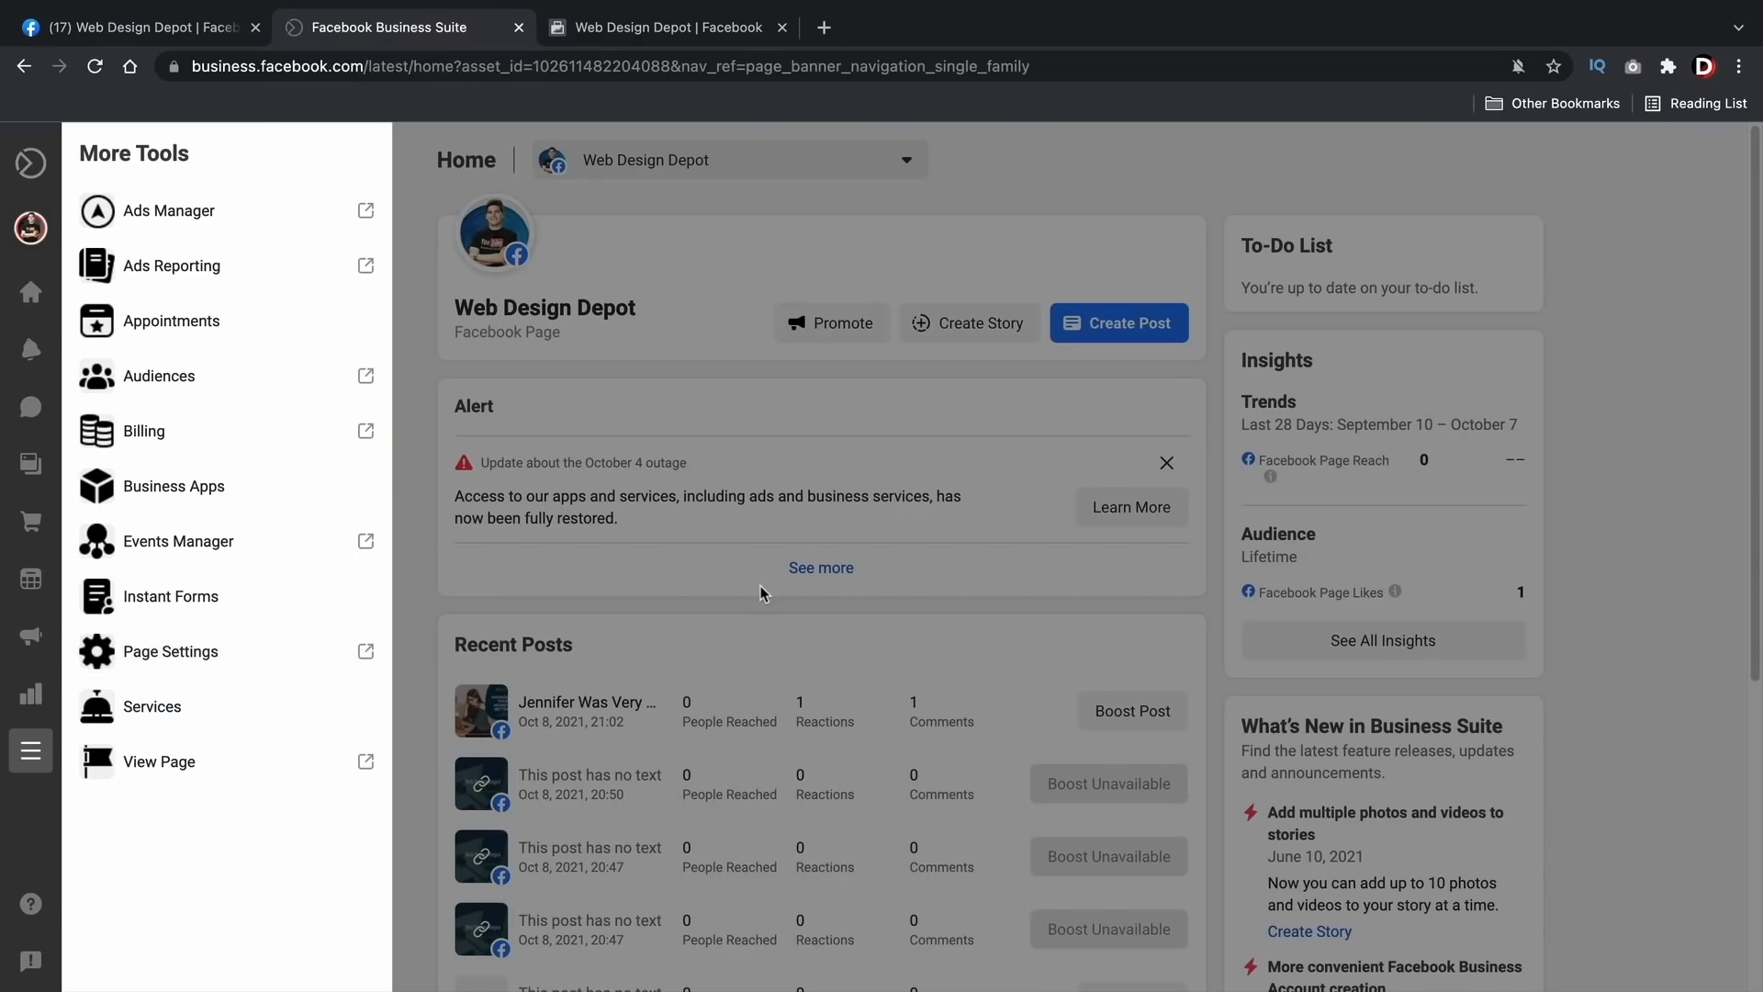
pyautogui.click(619, 35)
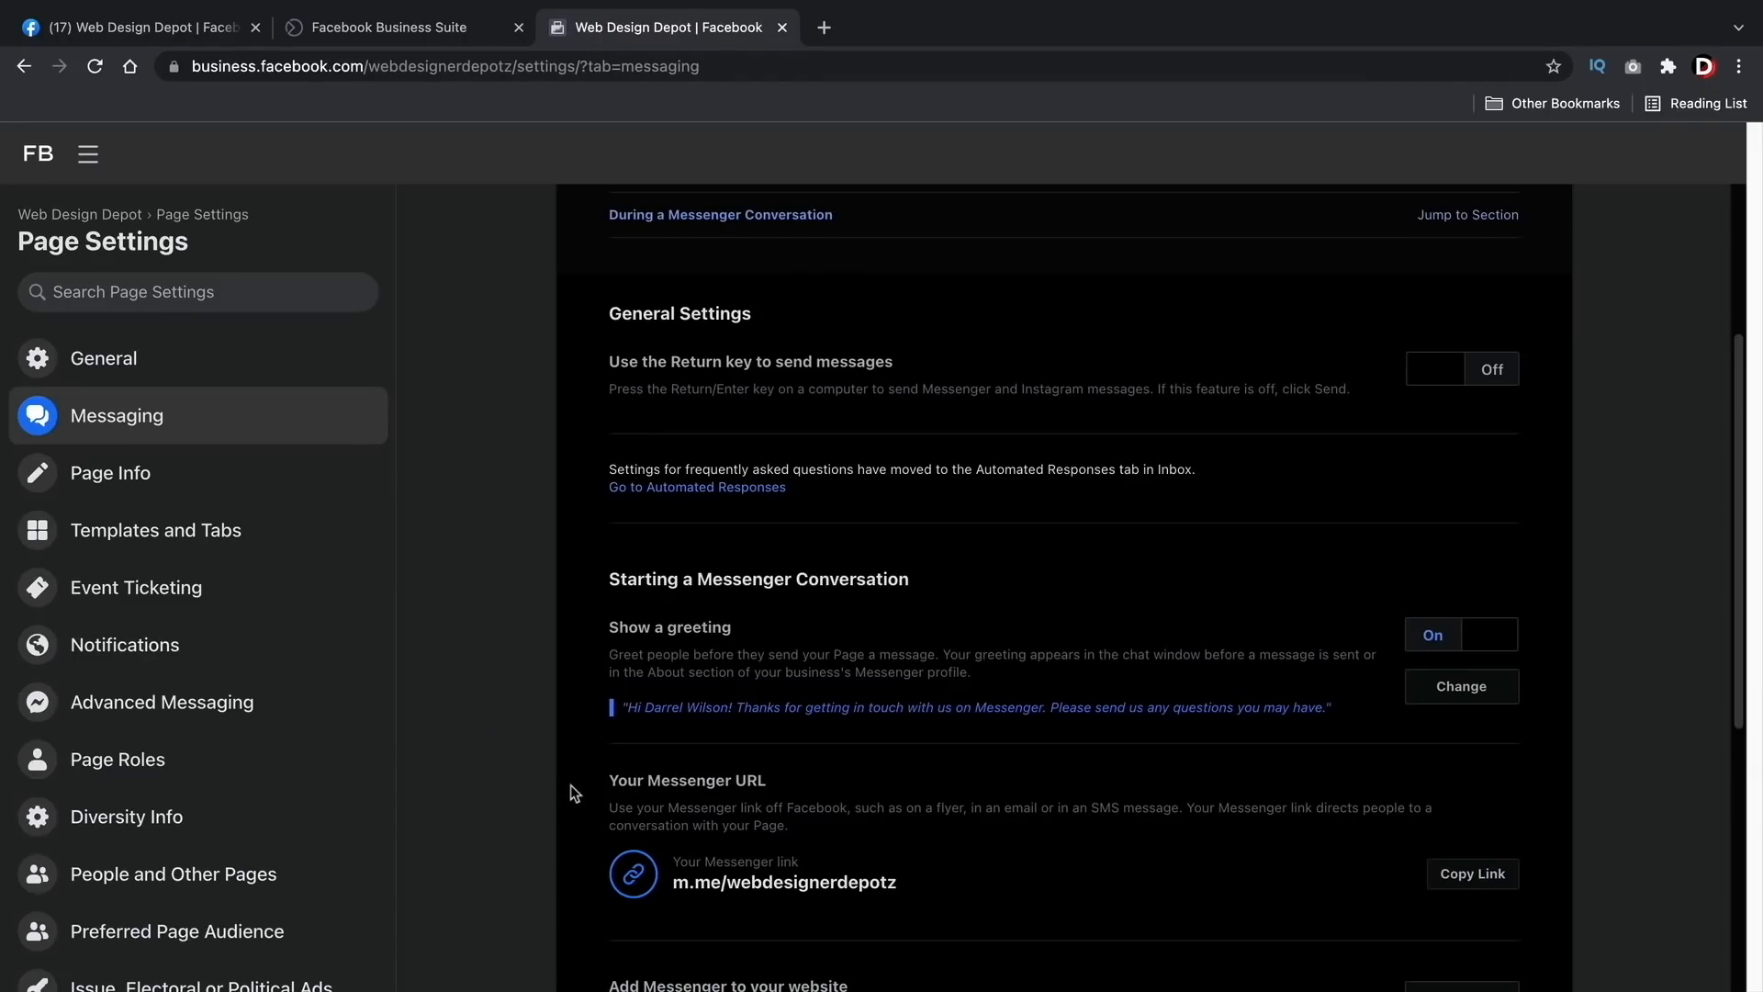
pyautogui.scroll(-2, 570, 784)
pyautogui.scroll(-2, 577, 785)
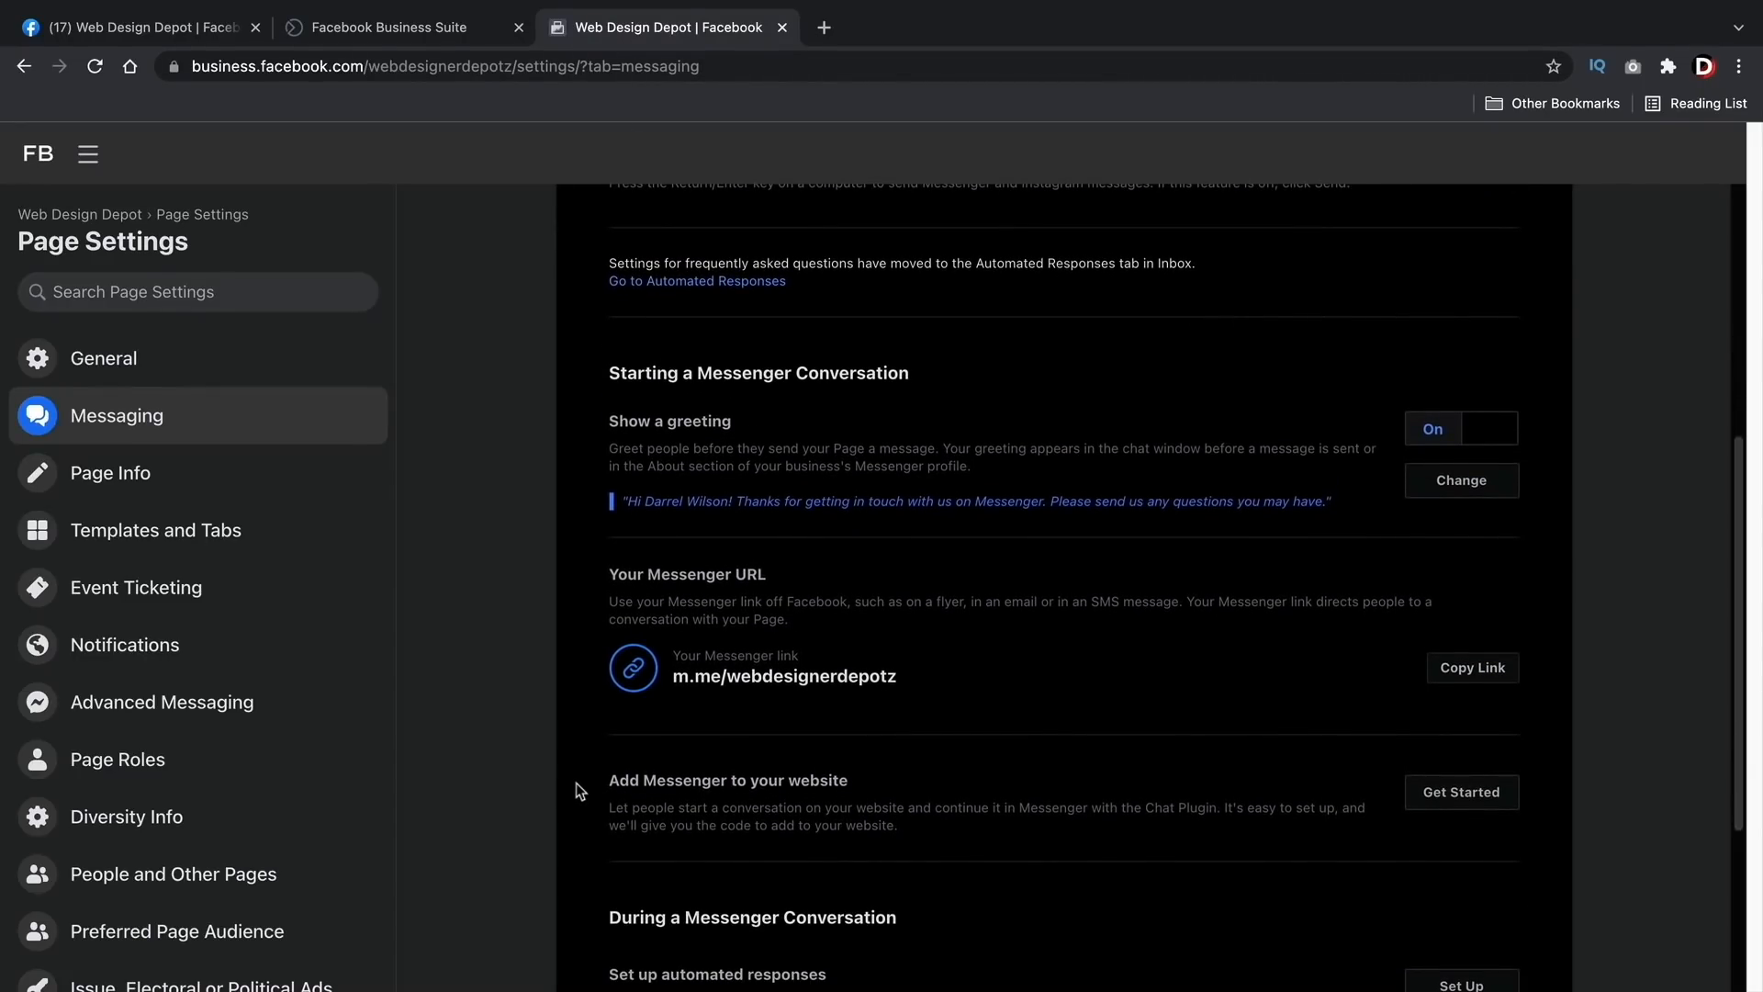
pyautogui.scroll(5, 579, 780)
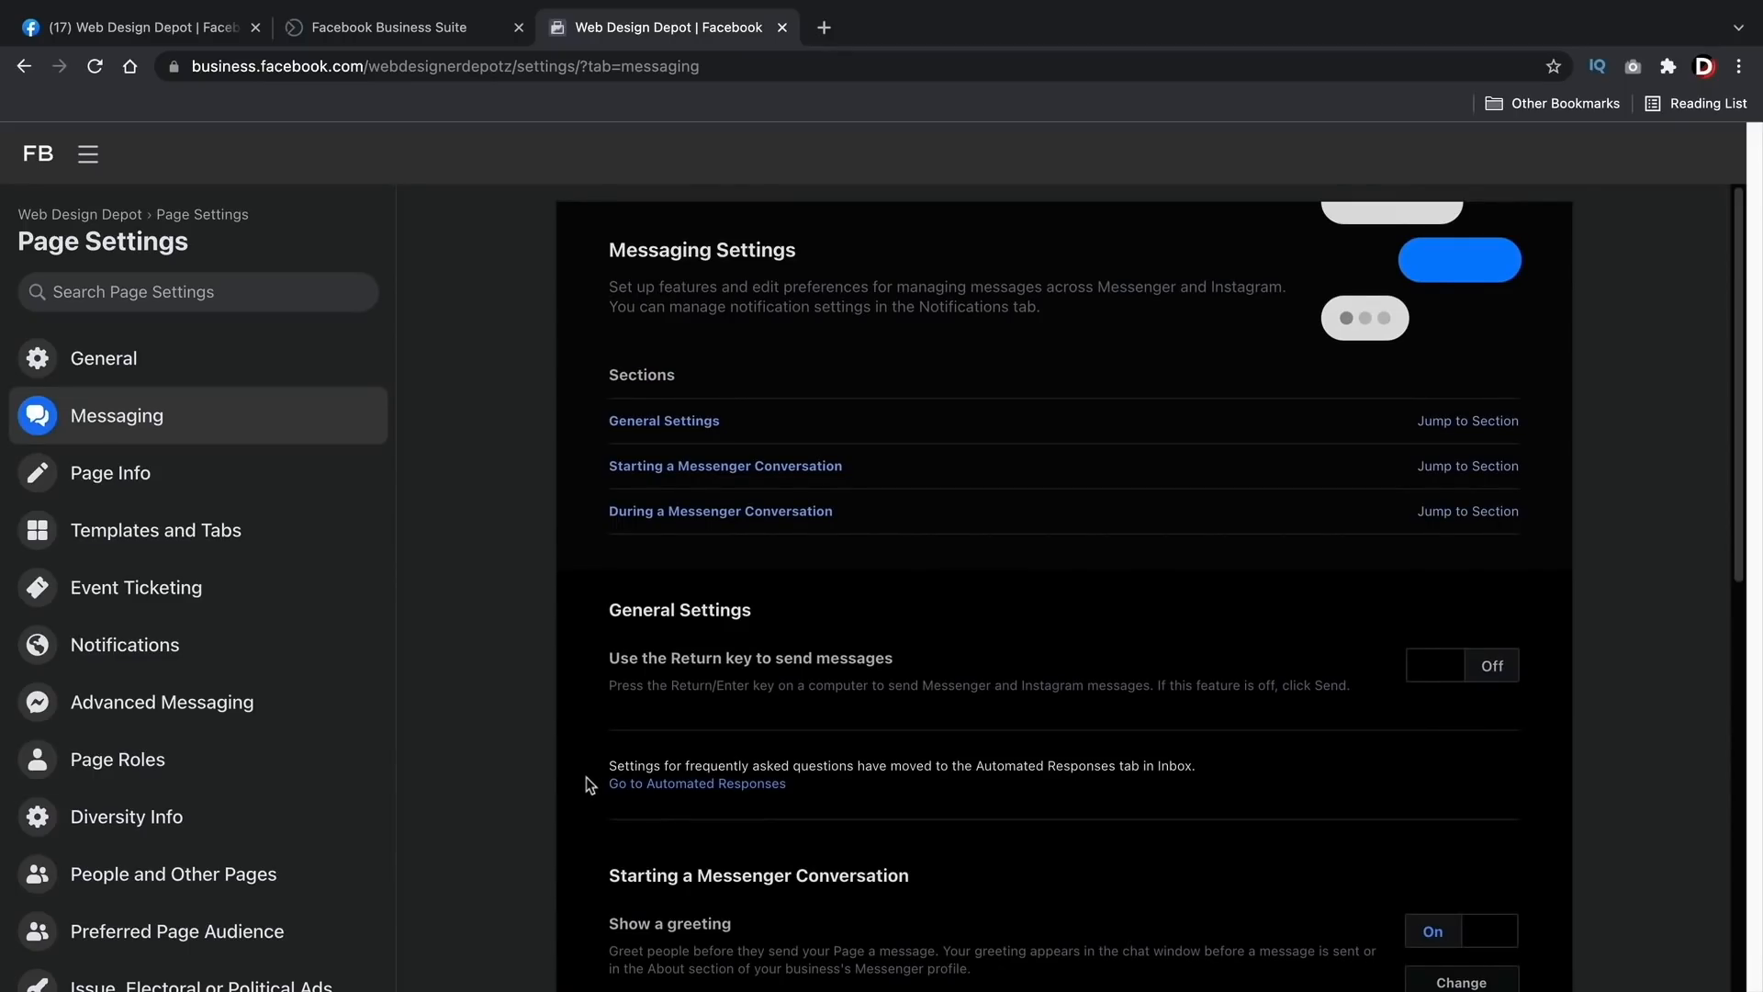
# Step: Examine the Page's editable info and look through the available Page Settings categories
pyautogui.click(271, 471)
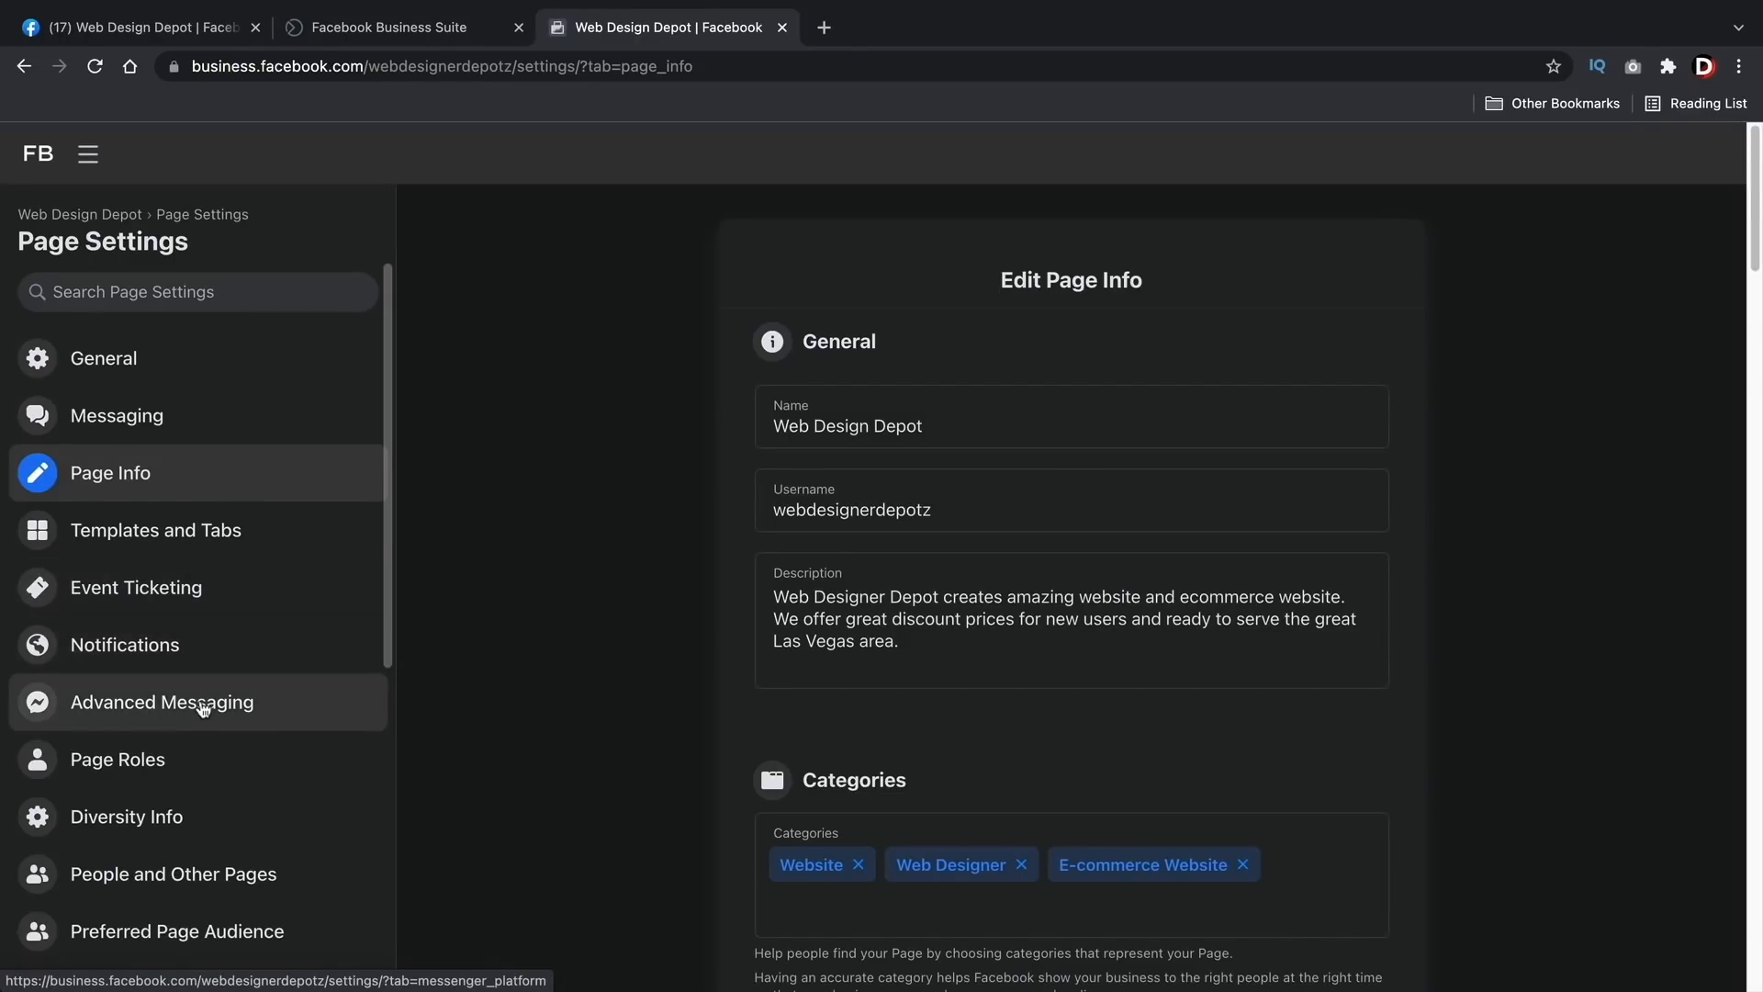
pyautogui.scroll(-3, 207, 679)
pyautogui.scroll(-3, 225, 628)
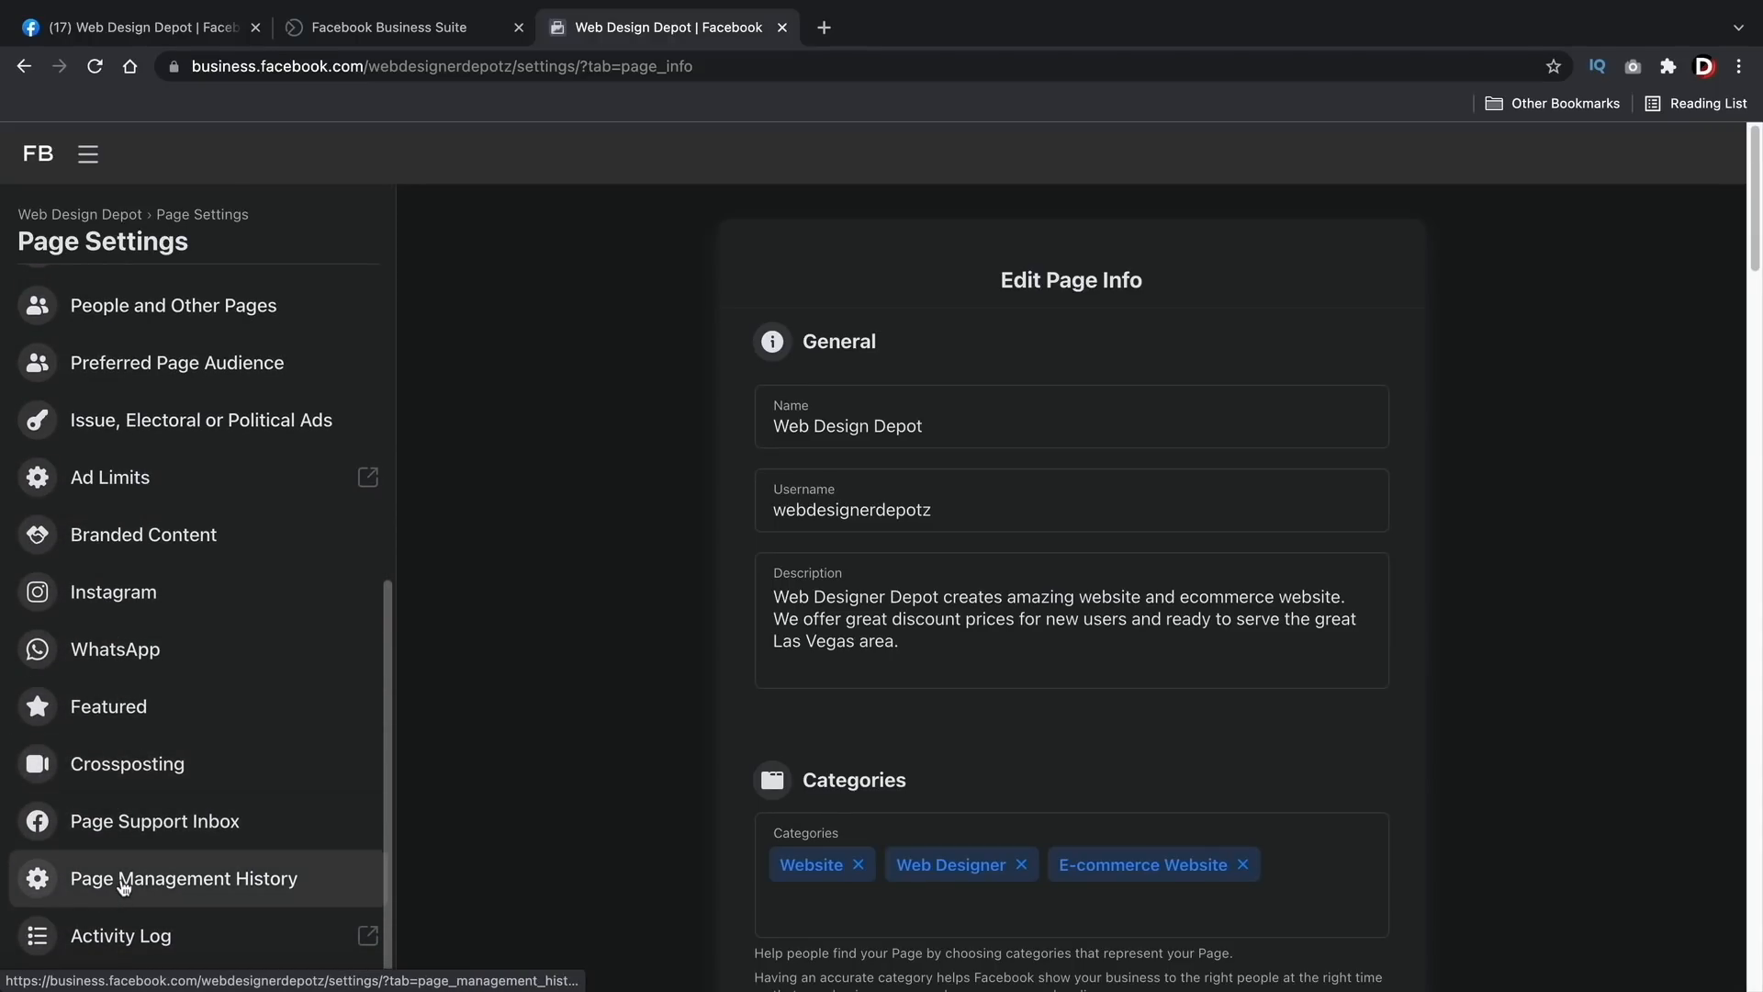
pyautogui.scroll(6, 128, 873)
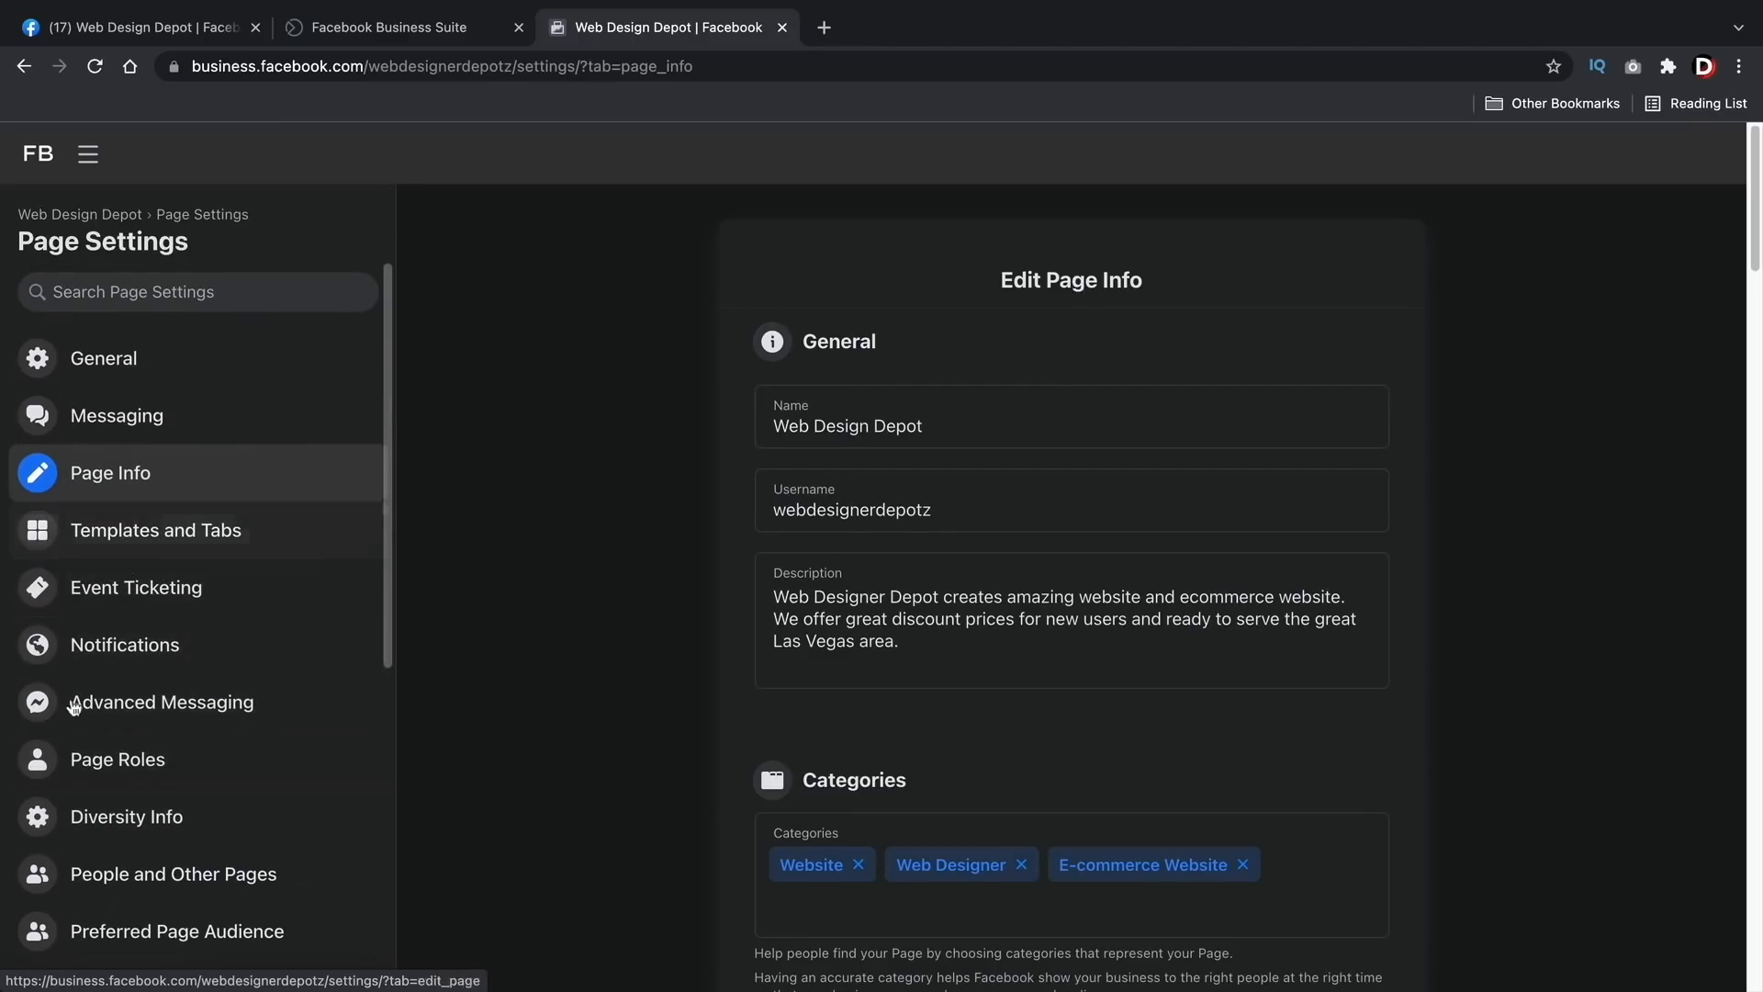
pyautogui.click(241, 377)
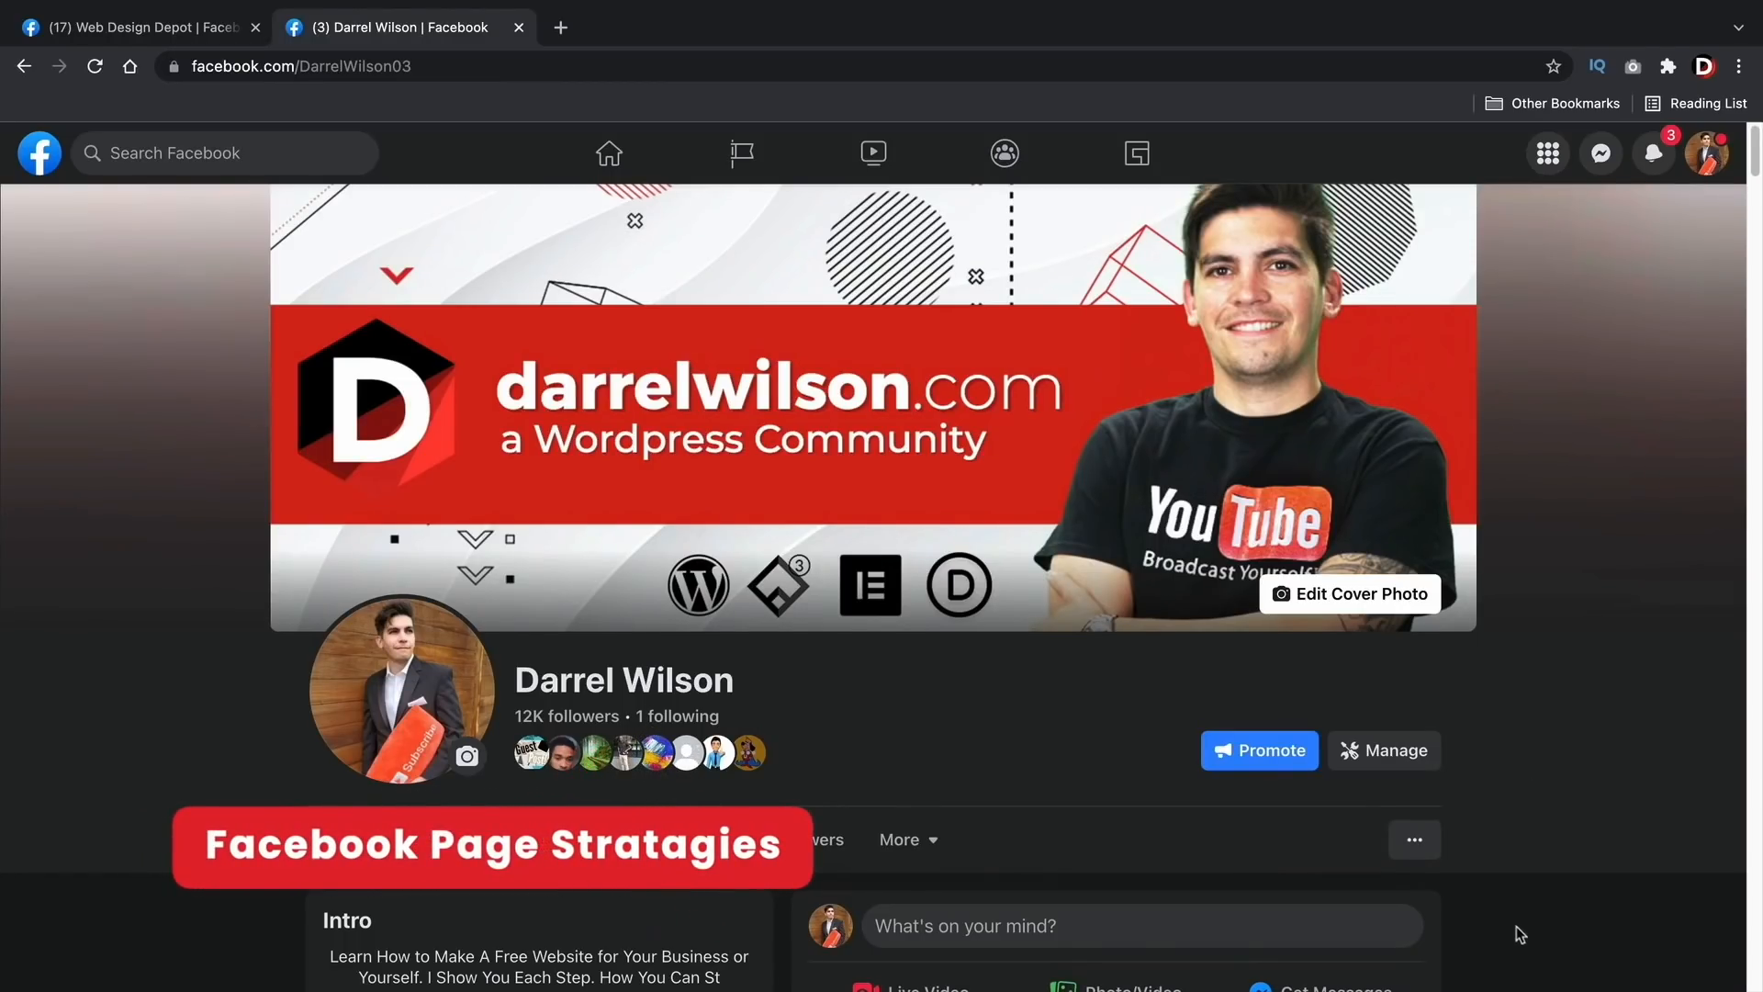
# Step: Review the public figure Page's intro and its latest building video post, including the reactions and comments
pyautogui.scroll(-5, 1414, 841)
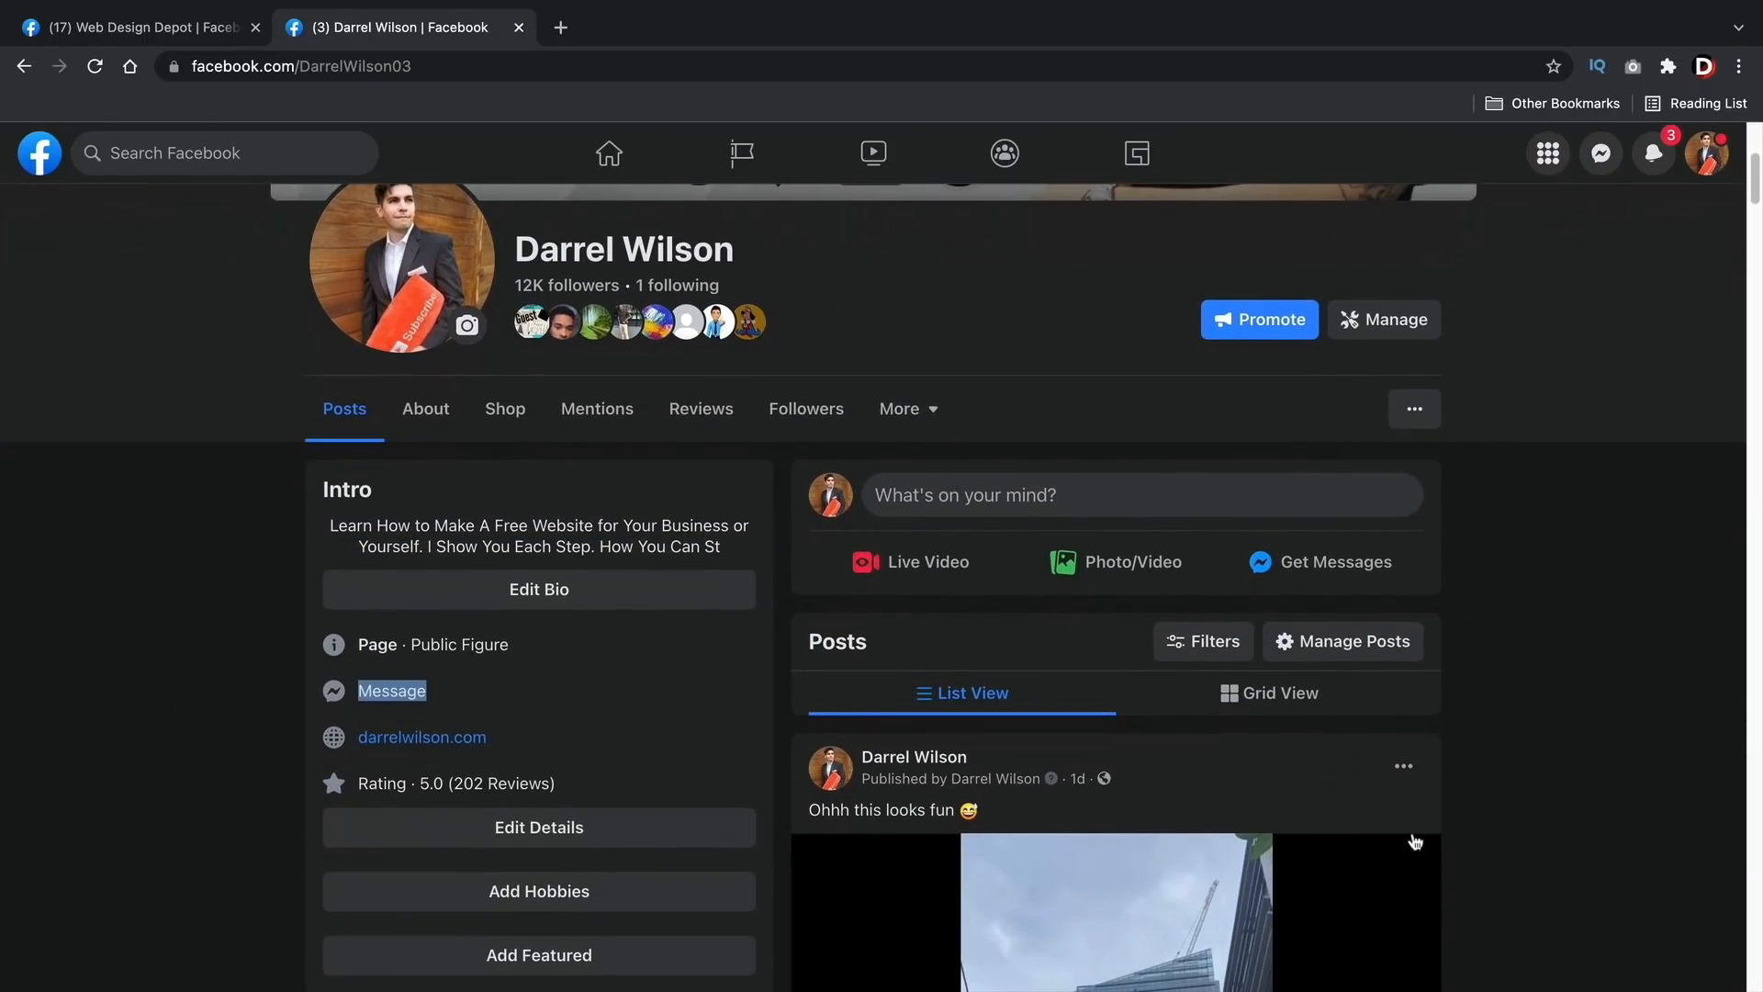
pyautogui.scroll(-3, 1414, 841)
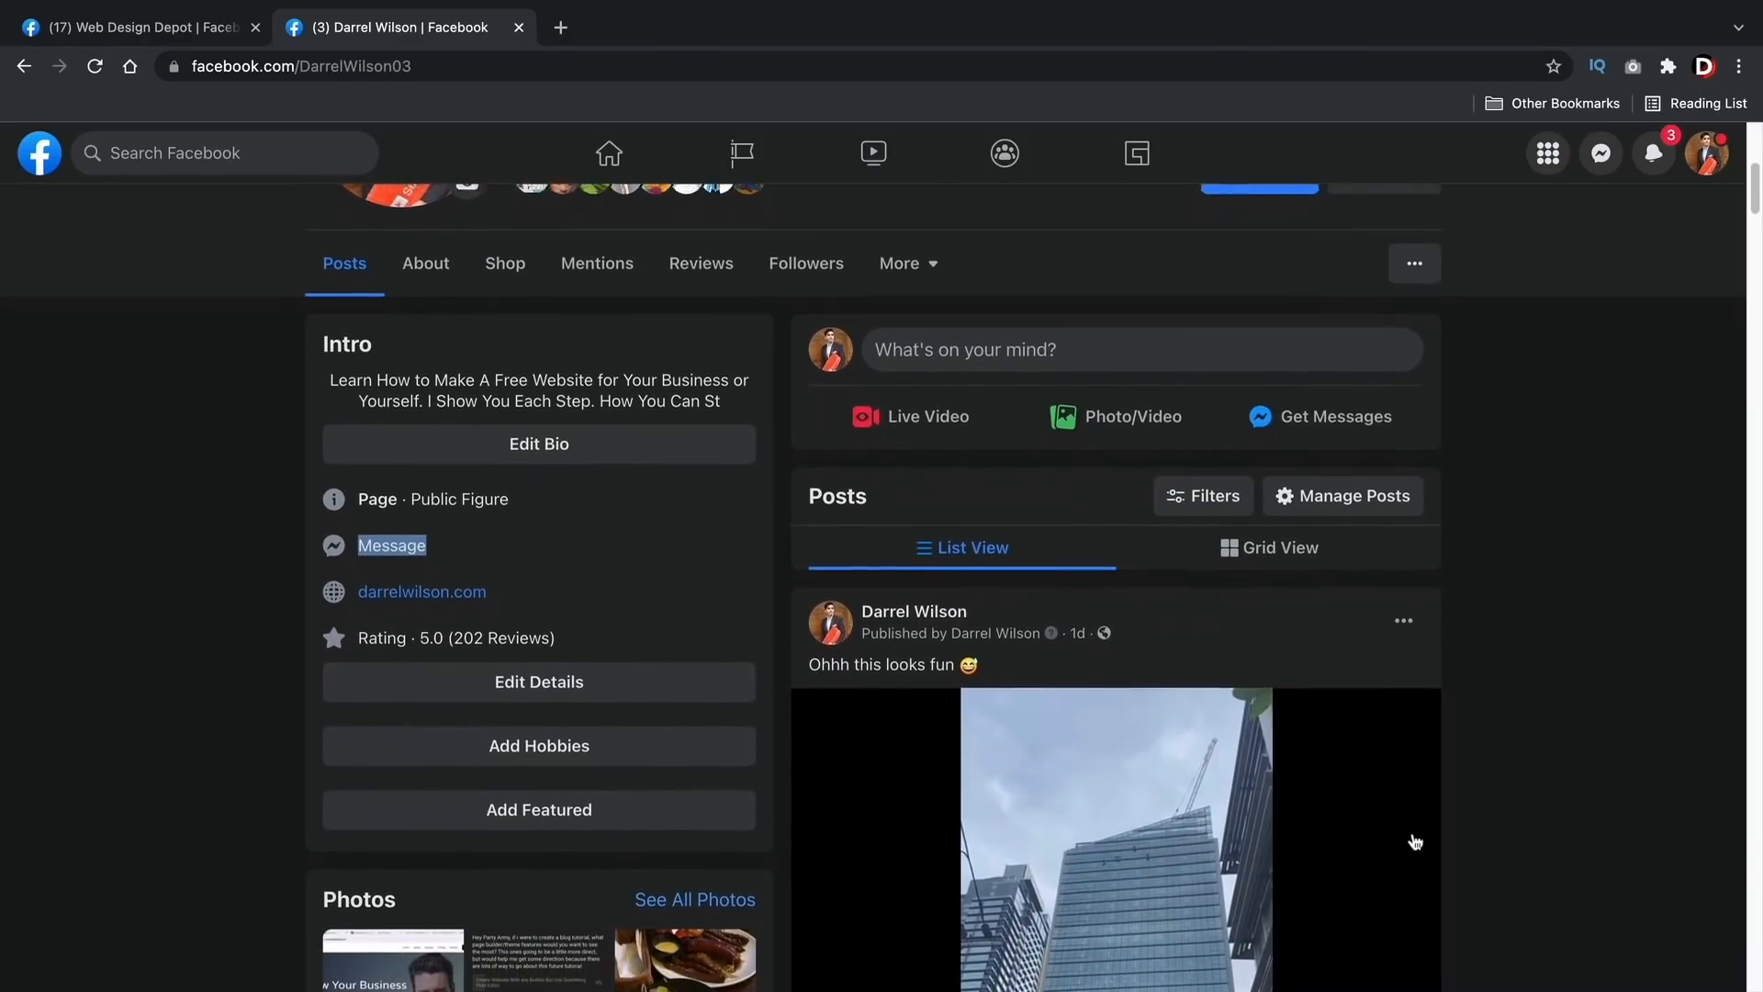
pyautogui.scroll(-2, 1414, 842)
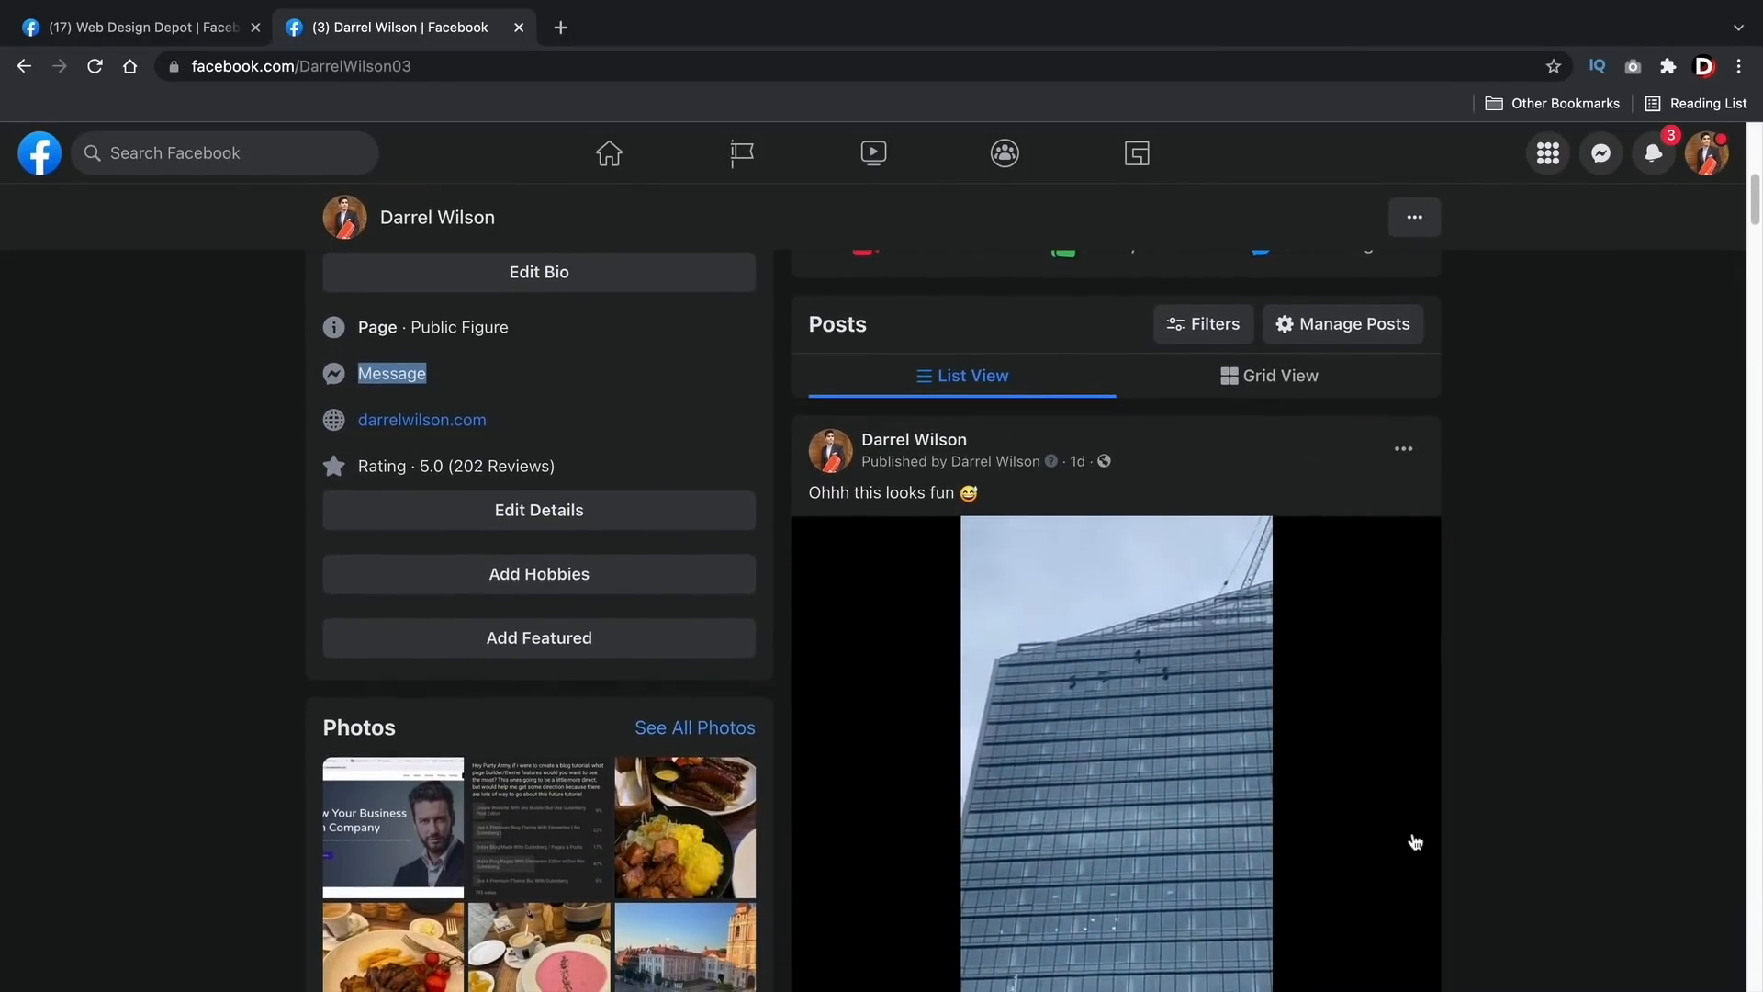
pyautogui.scroll(-2, 1414, 841)
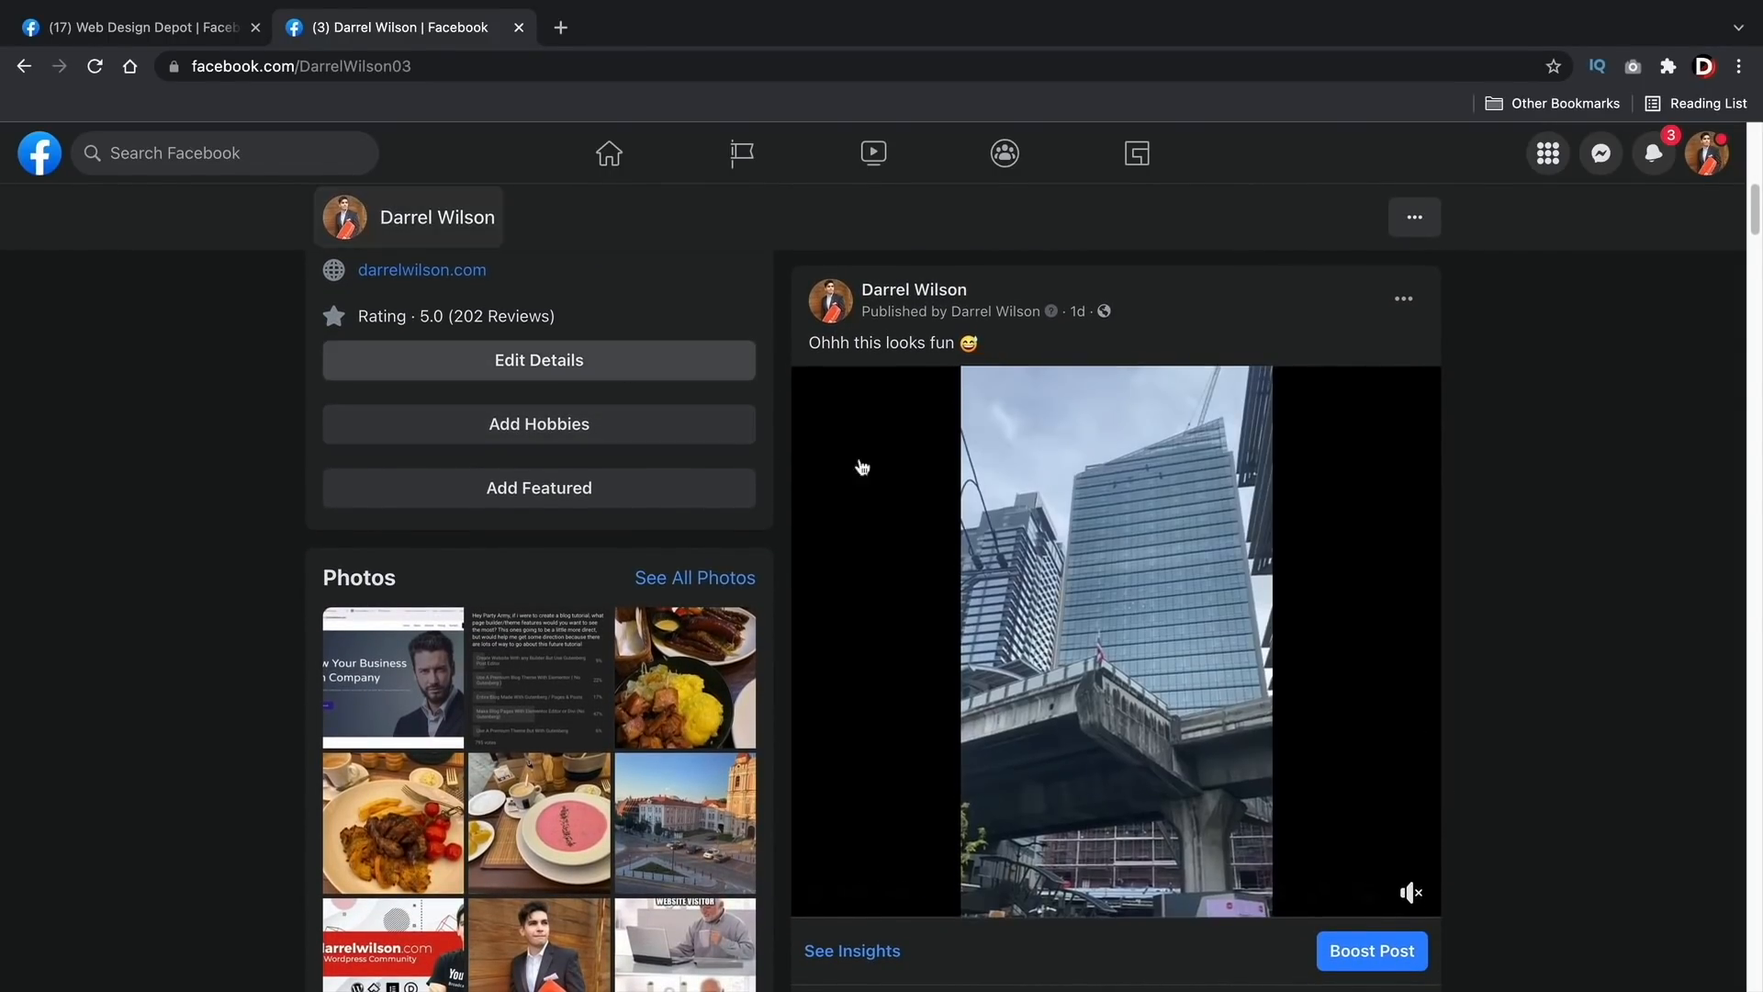
pyautogui.moveTo(1172, 668)
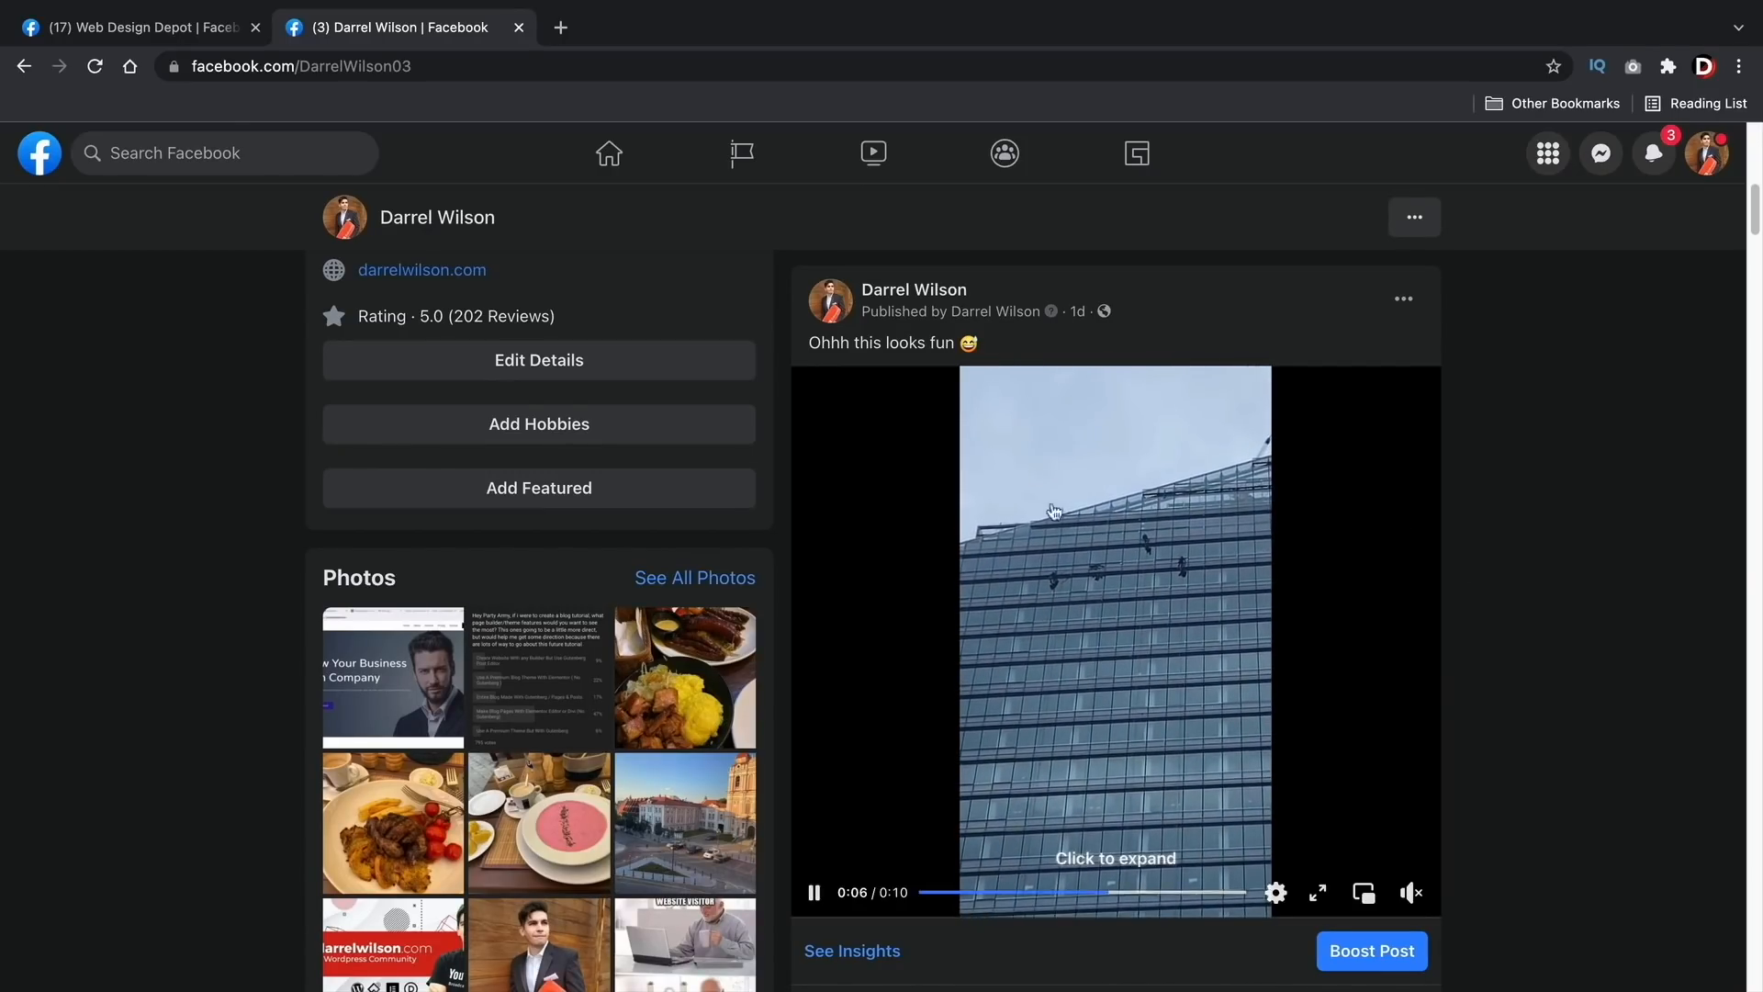
pyautogui.scroll(-2, 1070, 588)
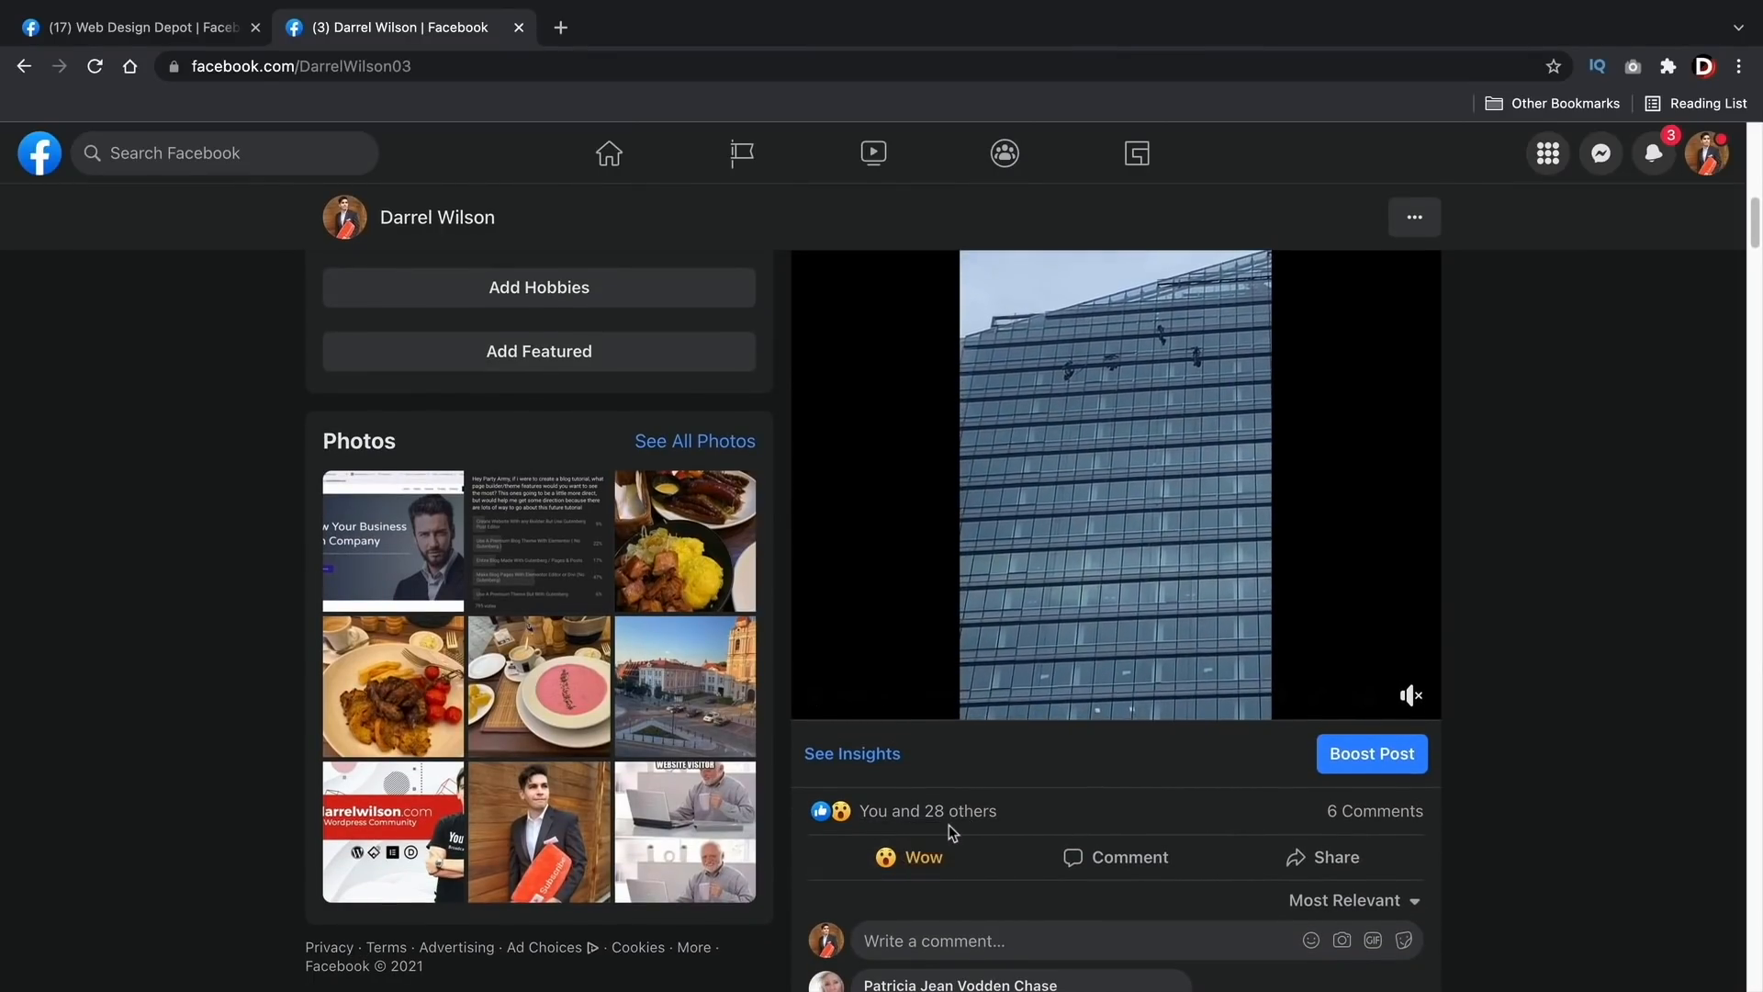
pyautogui.scroll(-2, 946, 829)
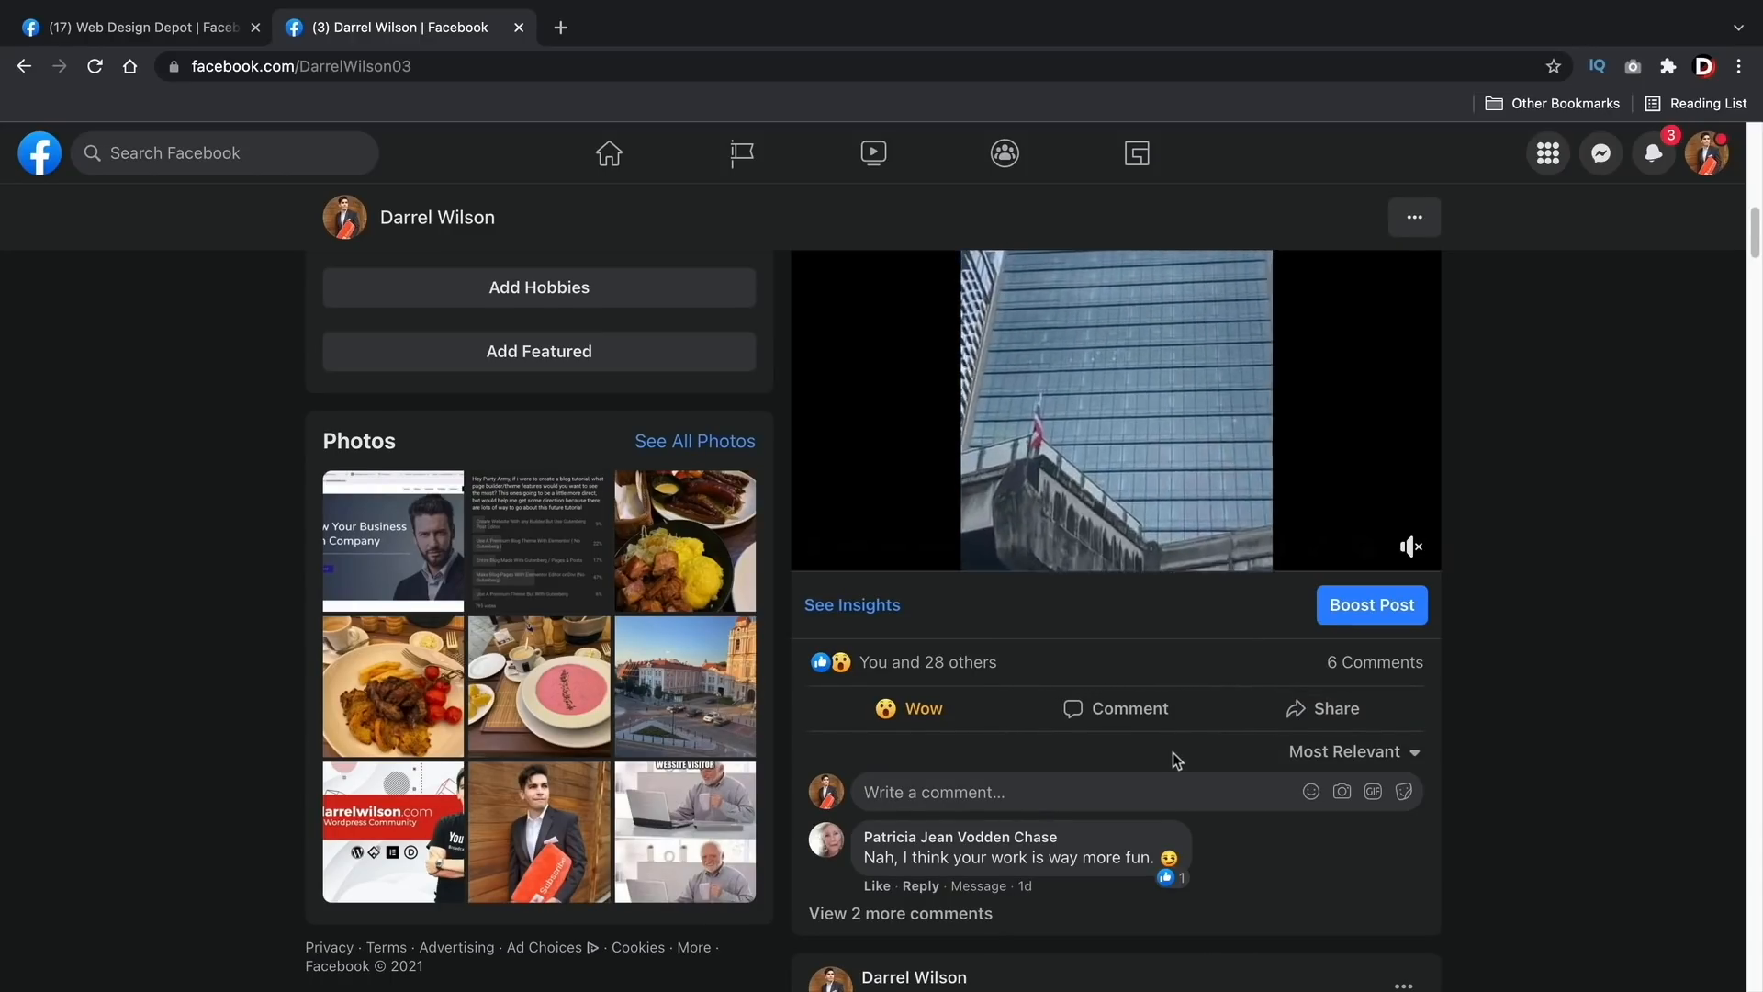
# Step: Examine the WordPress News 2021 video link post and the author's replies in its comments
pyautogui.scroll(-5, 1171, 769)
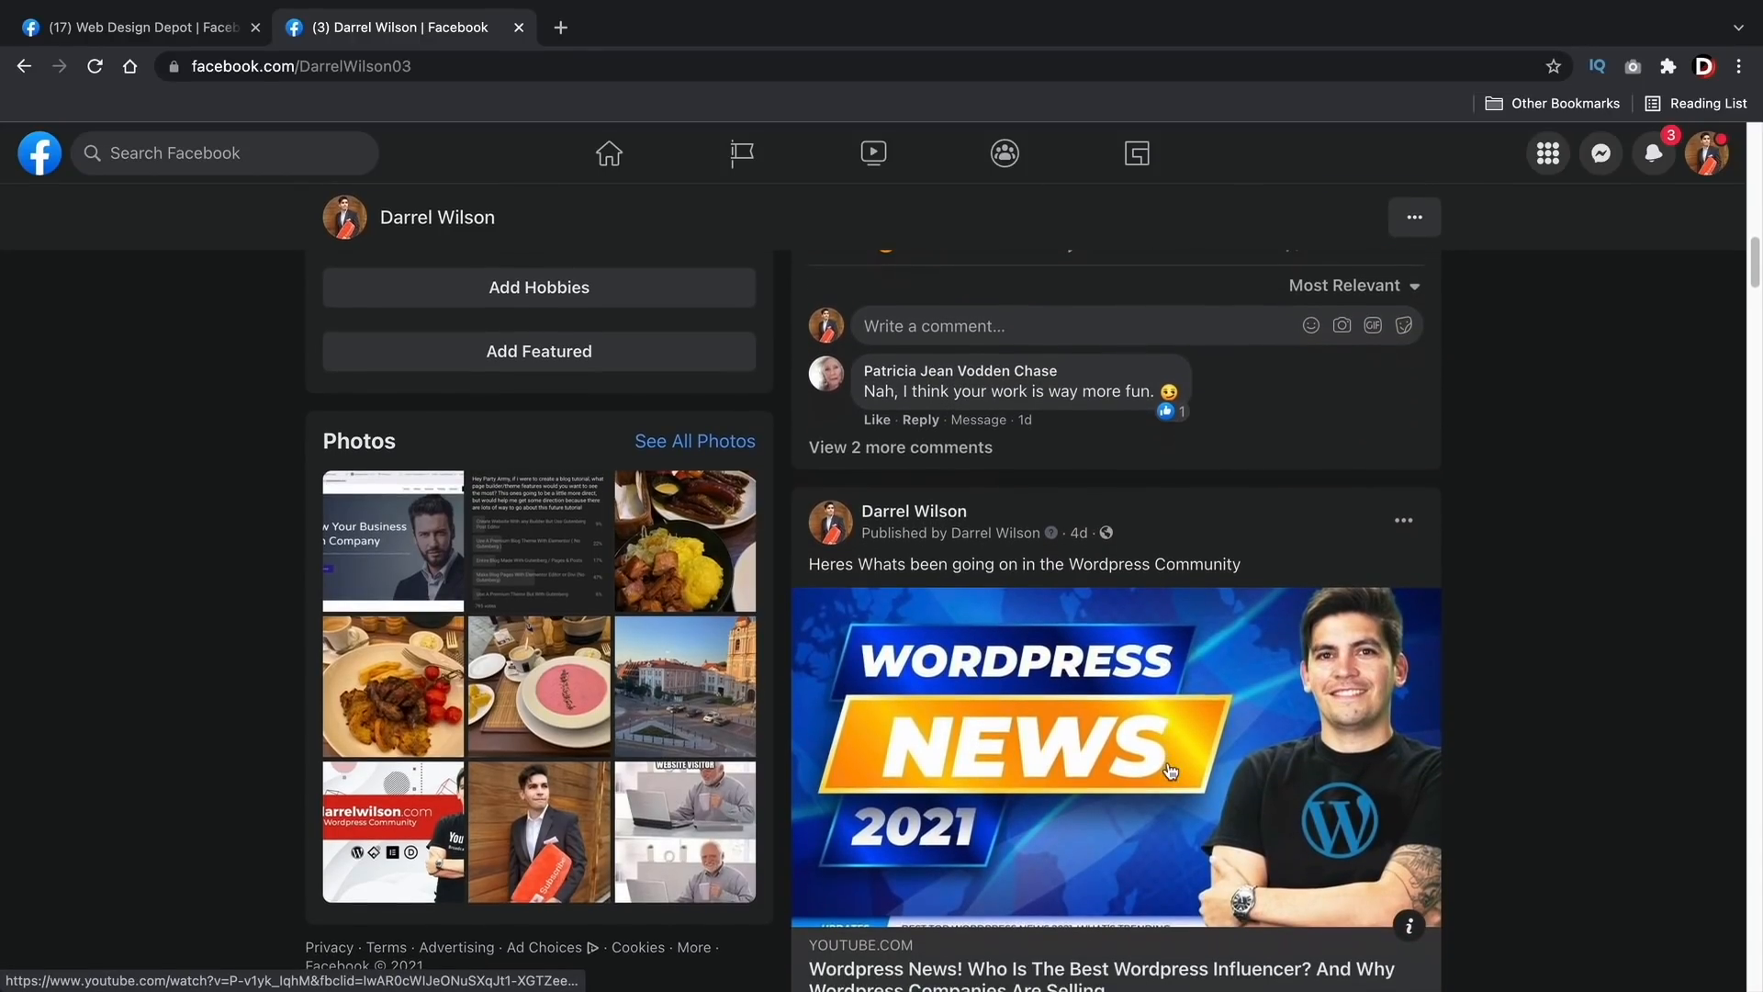
pyautogui.scroll(-1, 1171, 769)
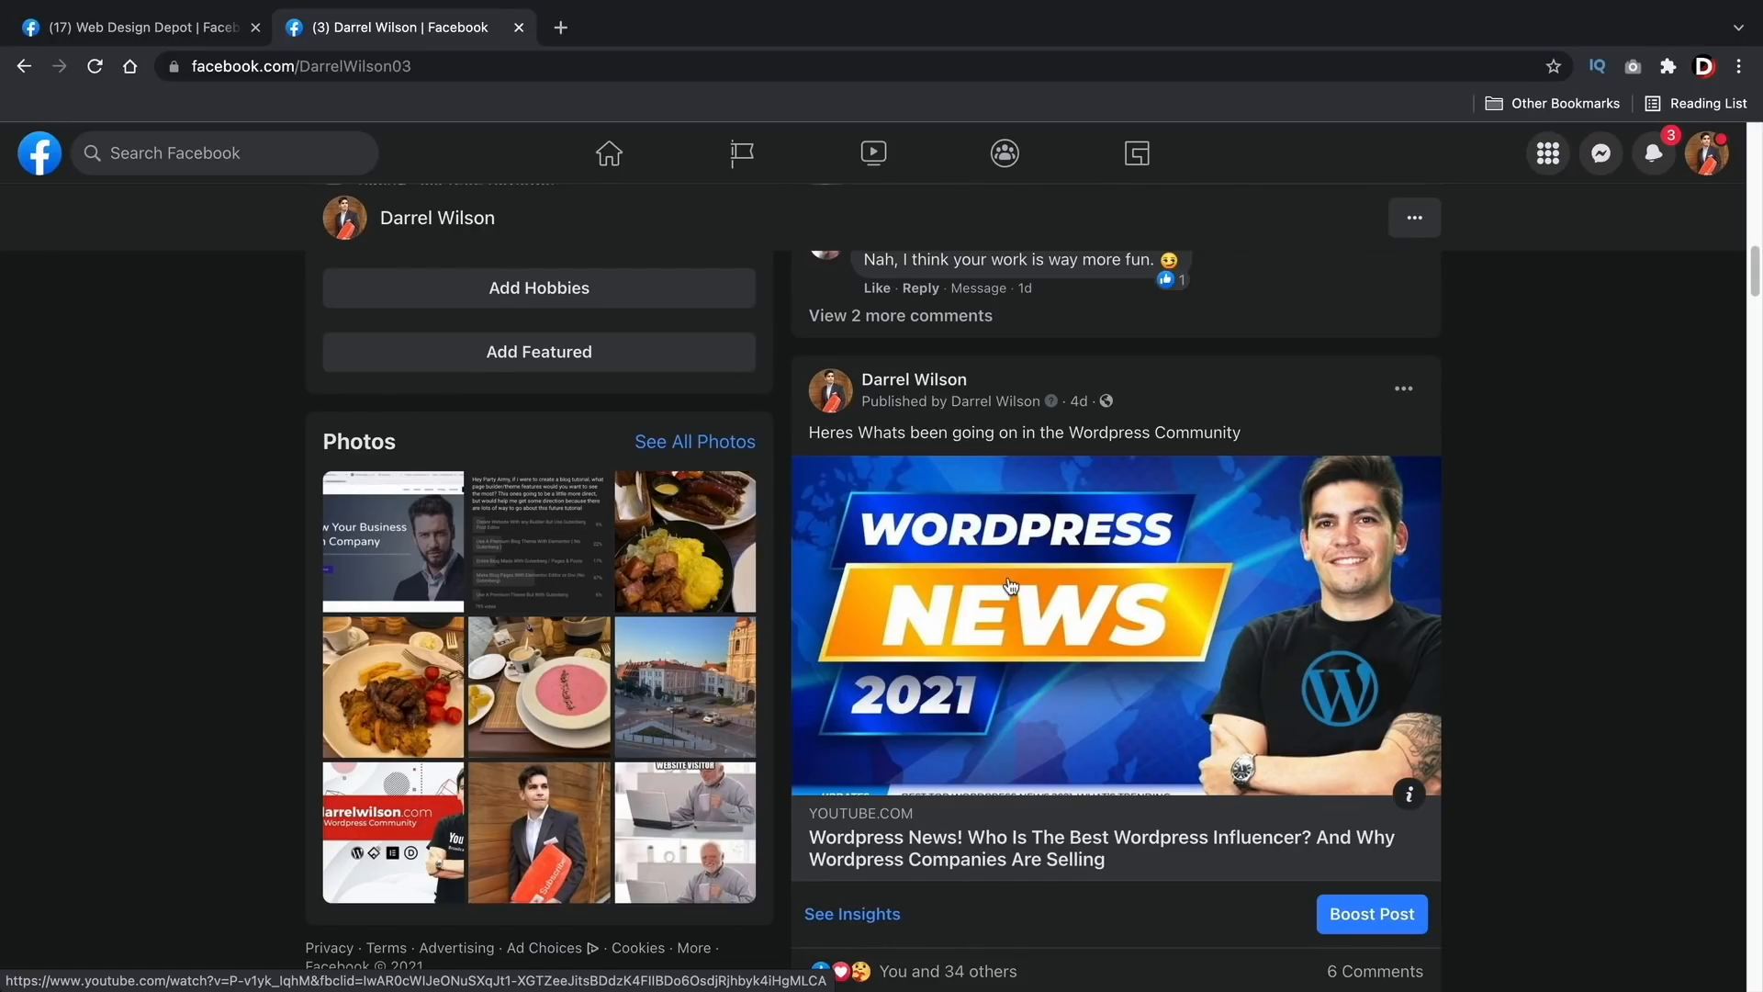
pyautogui.scroll(-5, 1010, 585)
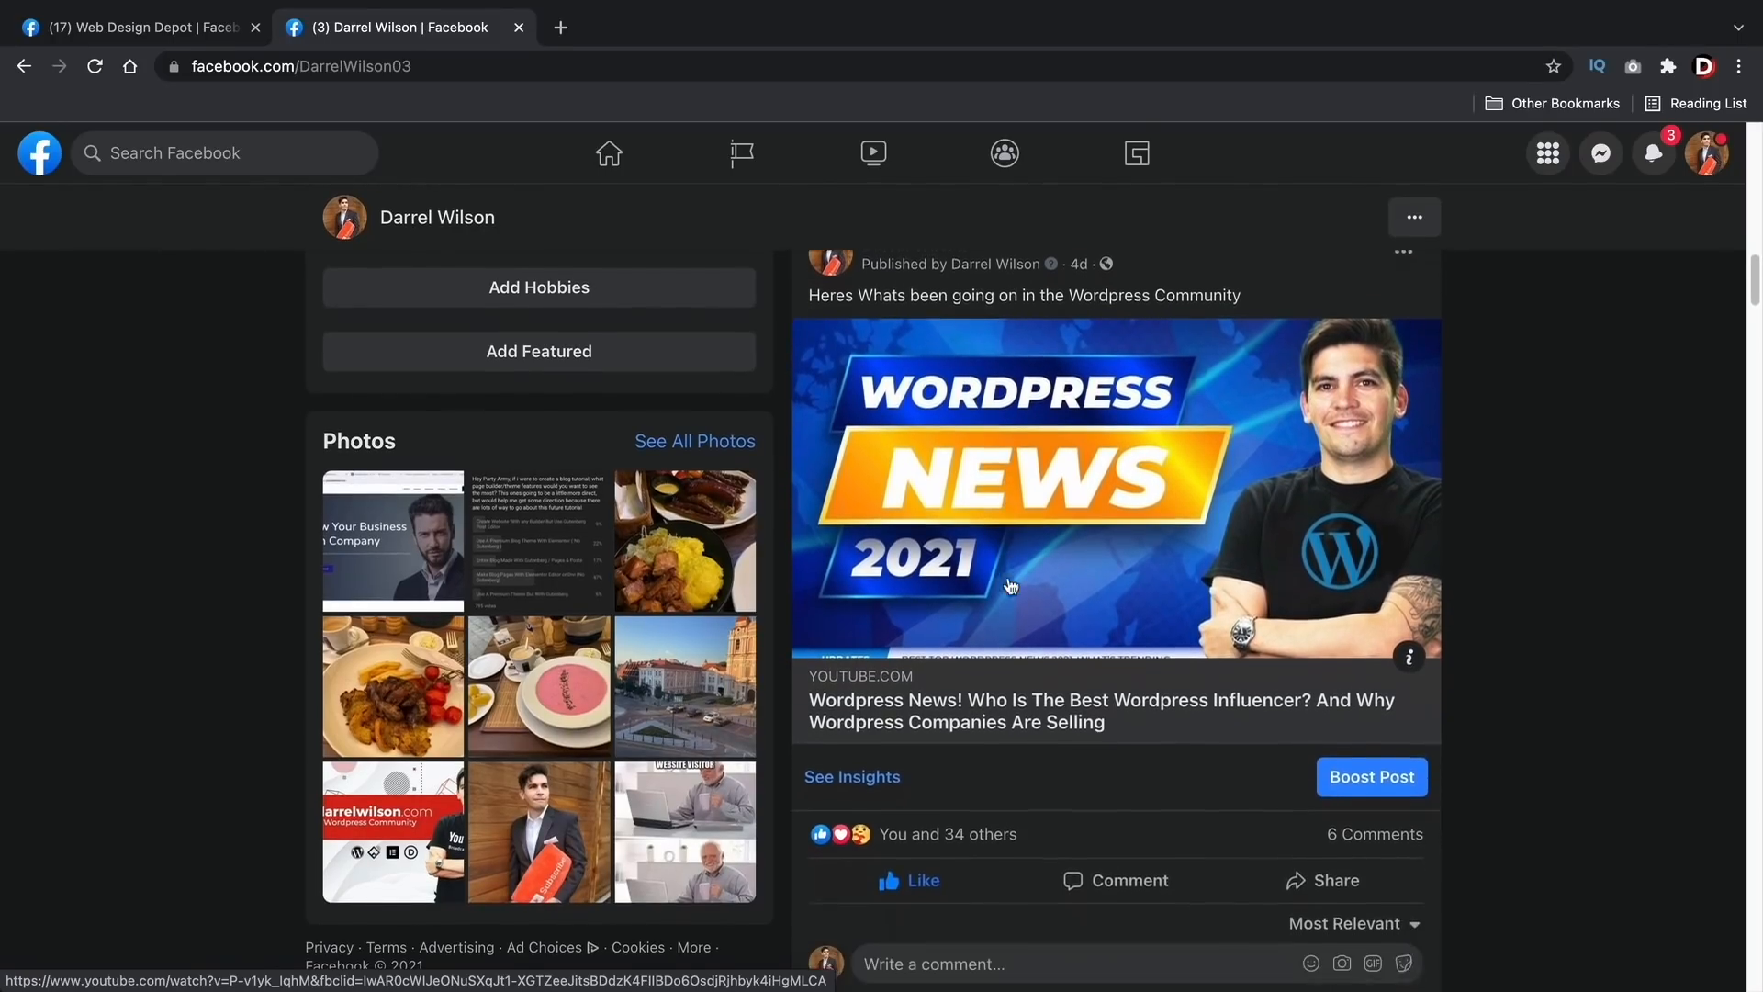
pyautogui.scroll(-8, 1010, 585)
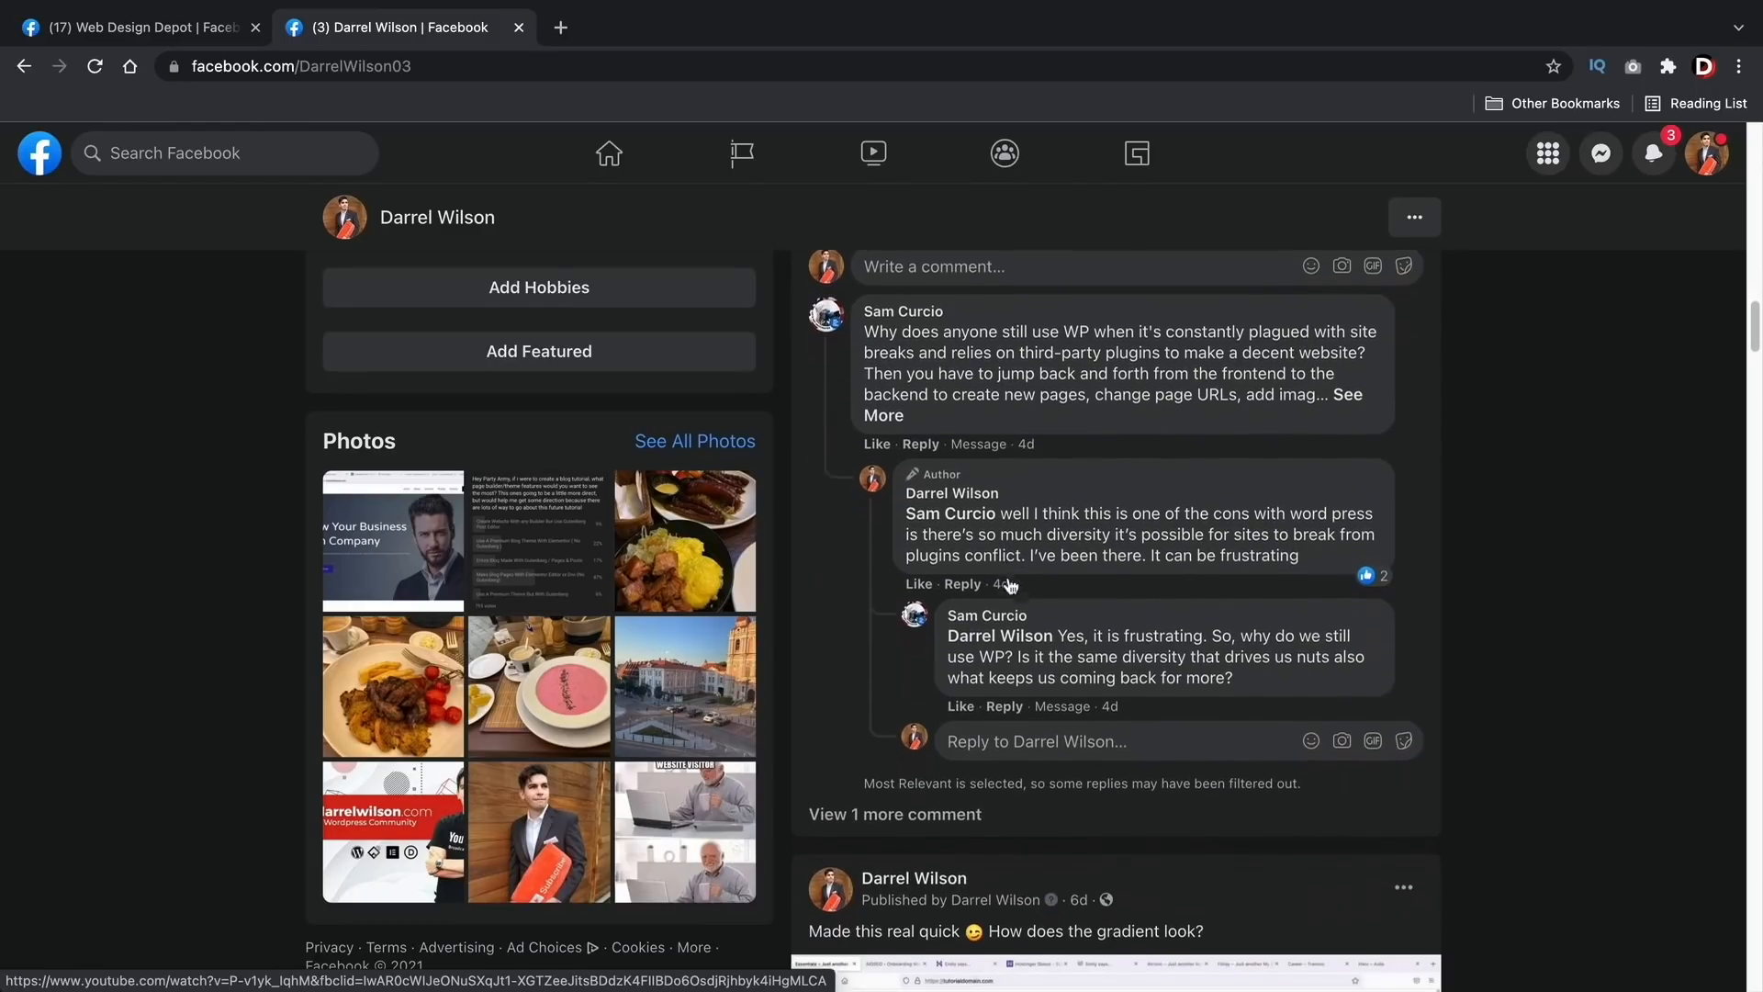
# Step: Examine the website design image post asking about the gradient, including its caption and the list of people who reacted
pyautogui.scroll(-3, 1008, 577)
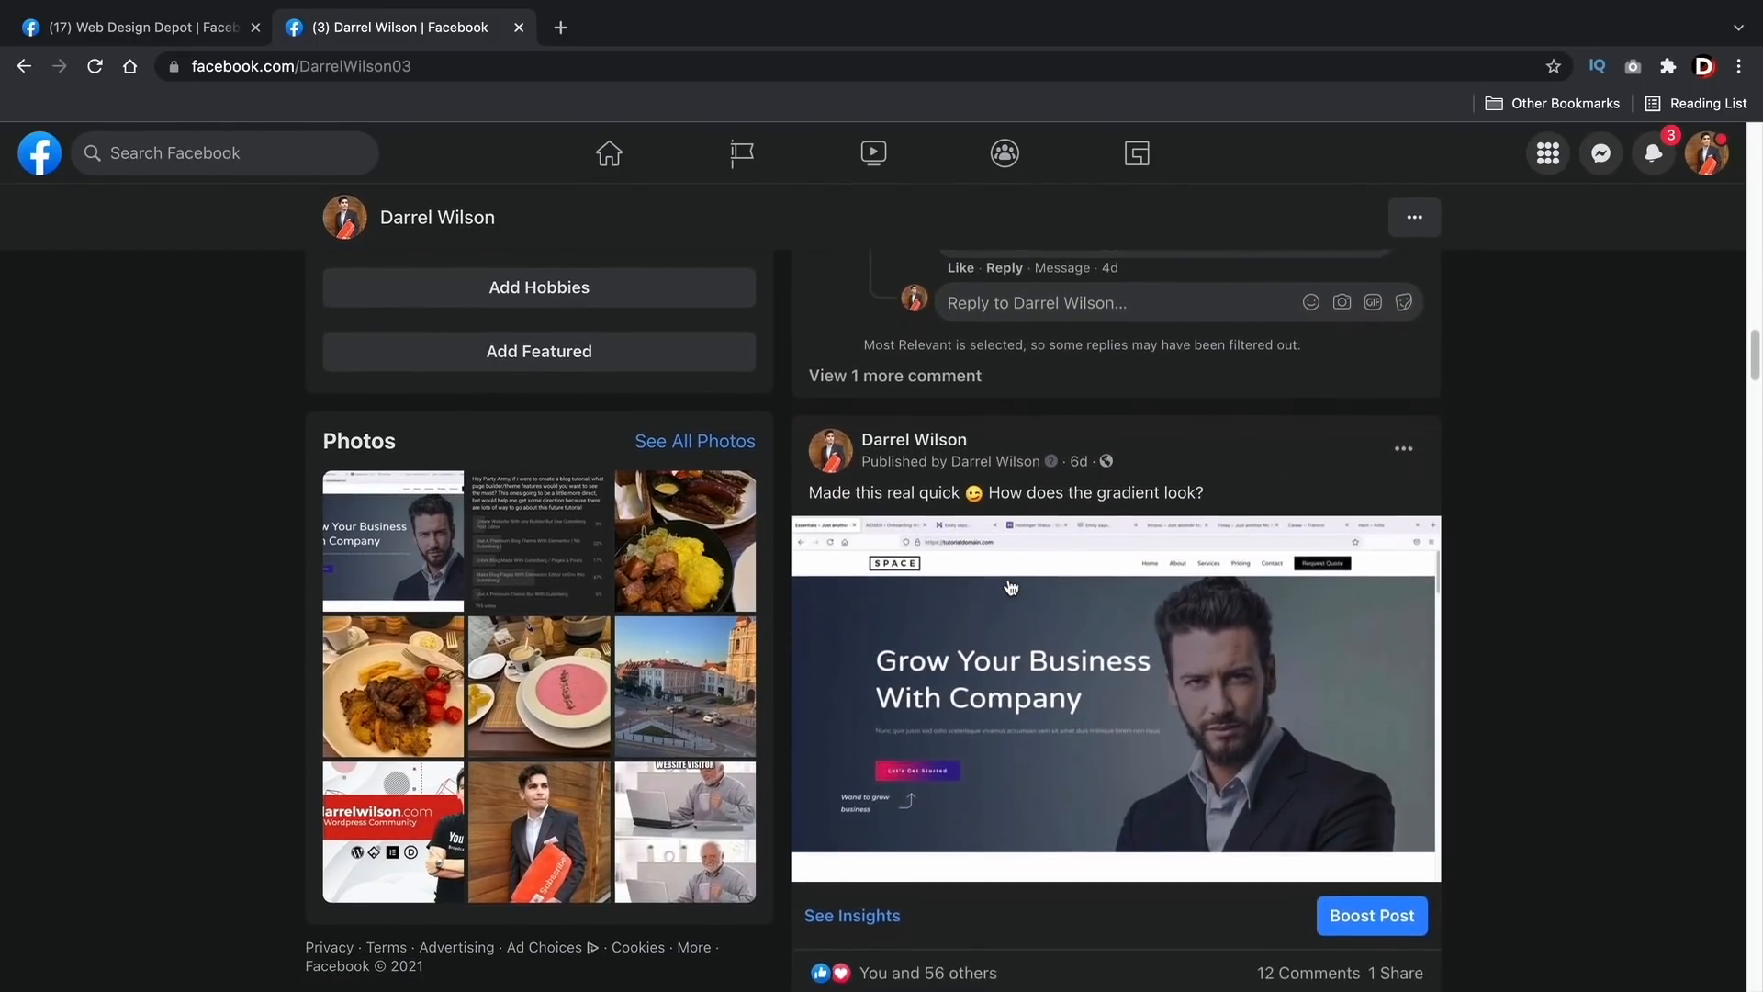
pyautogui.scroll(-1, 1016, 601)
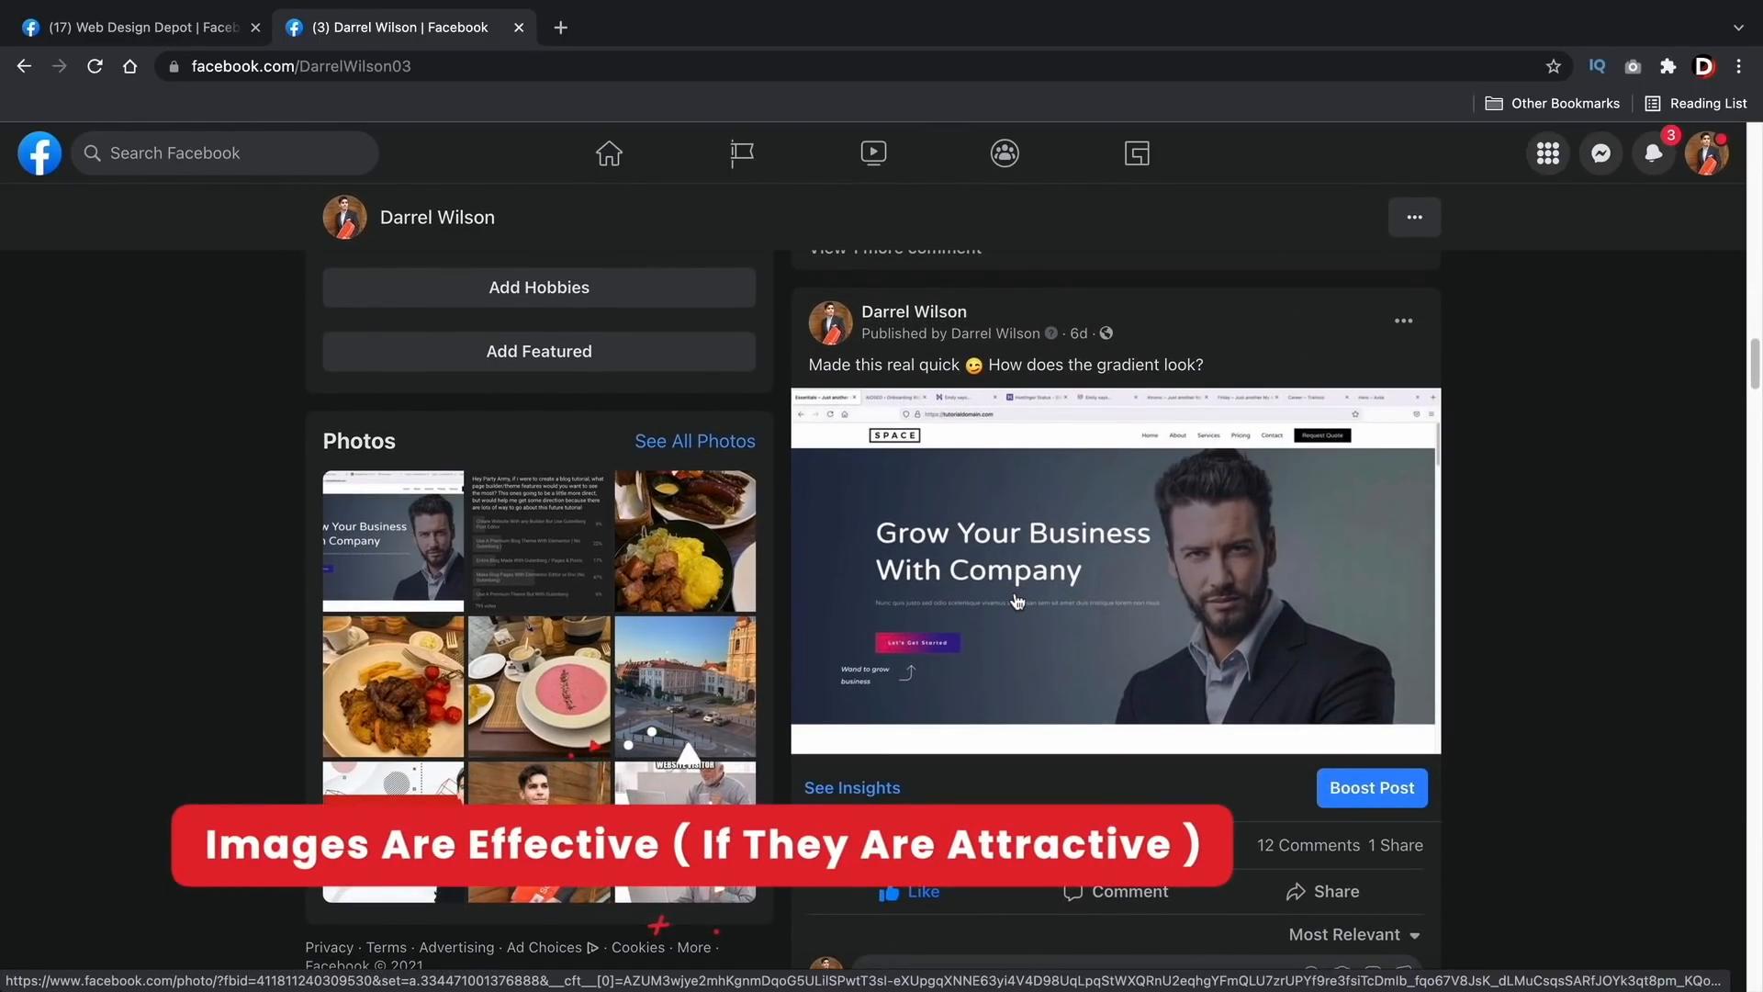
pyautogui.moveTo(1179, 364); pyautogui.dragTo(826, 358)
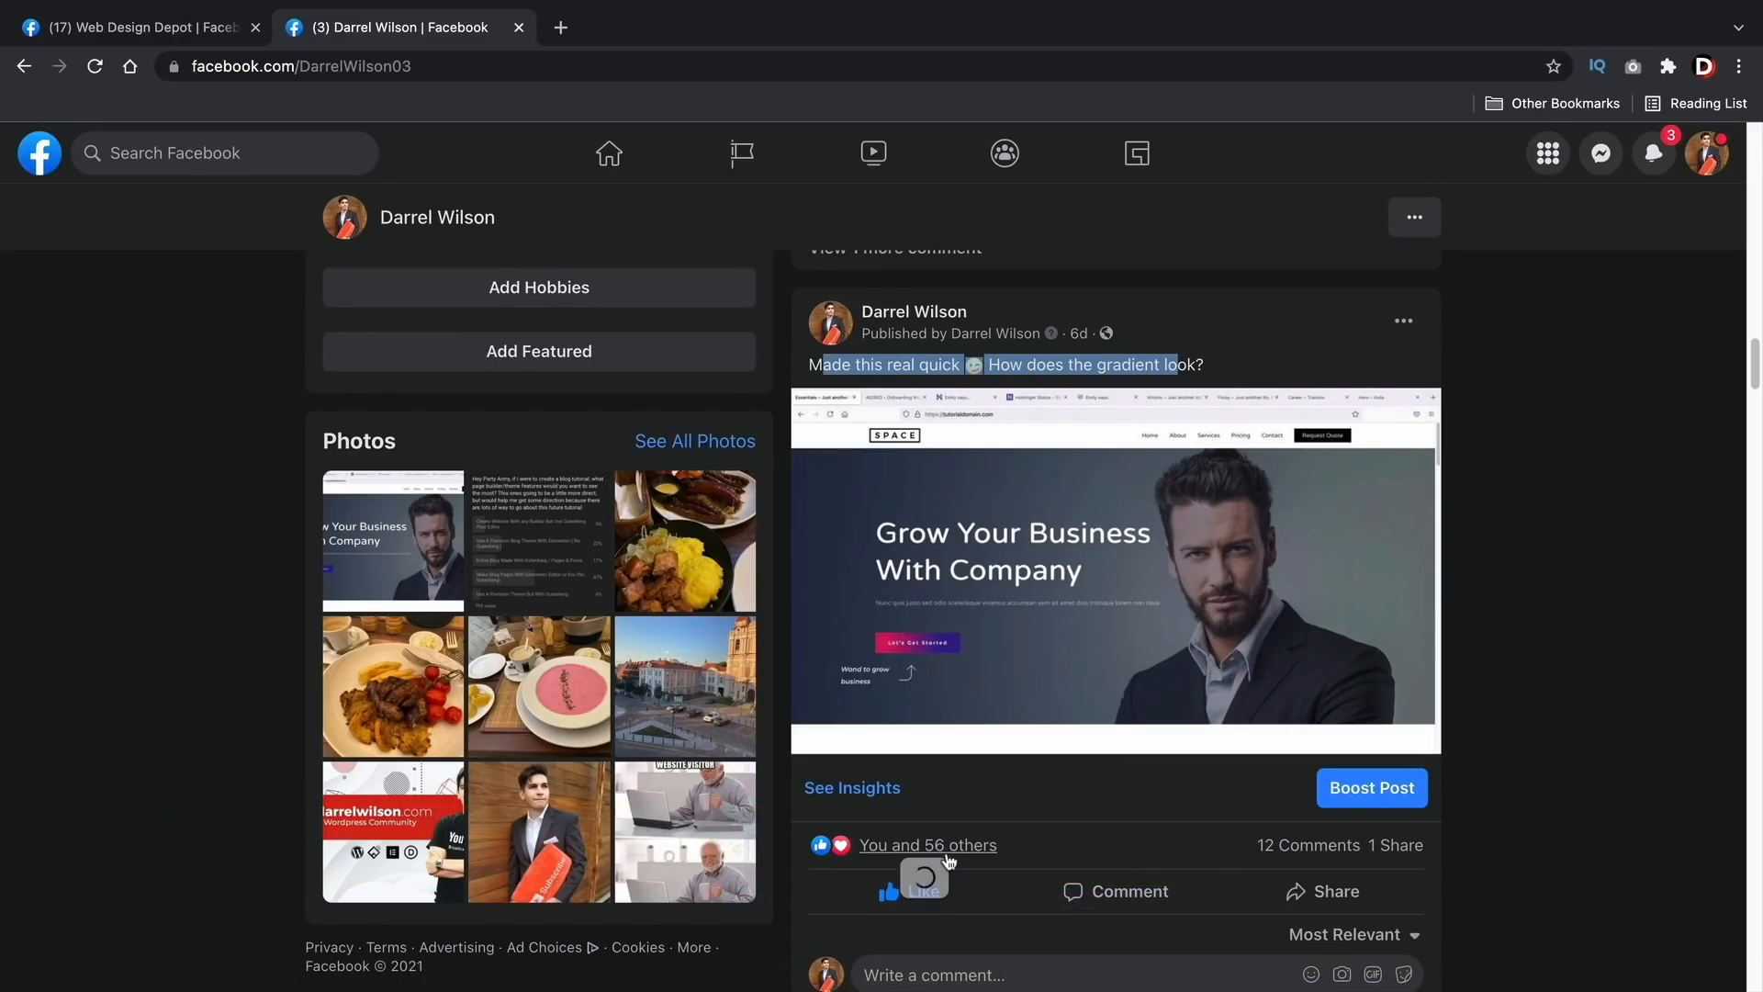
pyautogui.moveTo(949, 861)
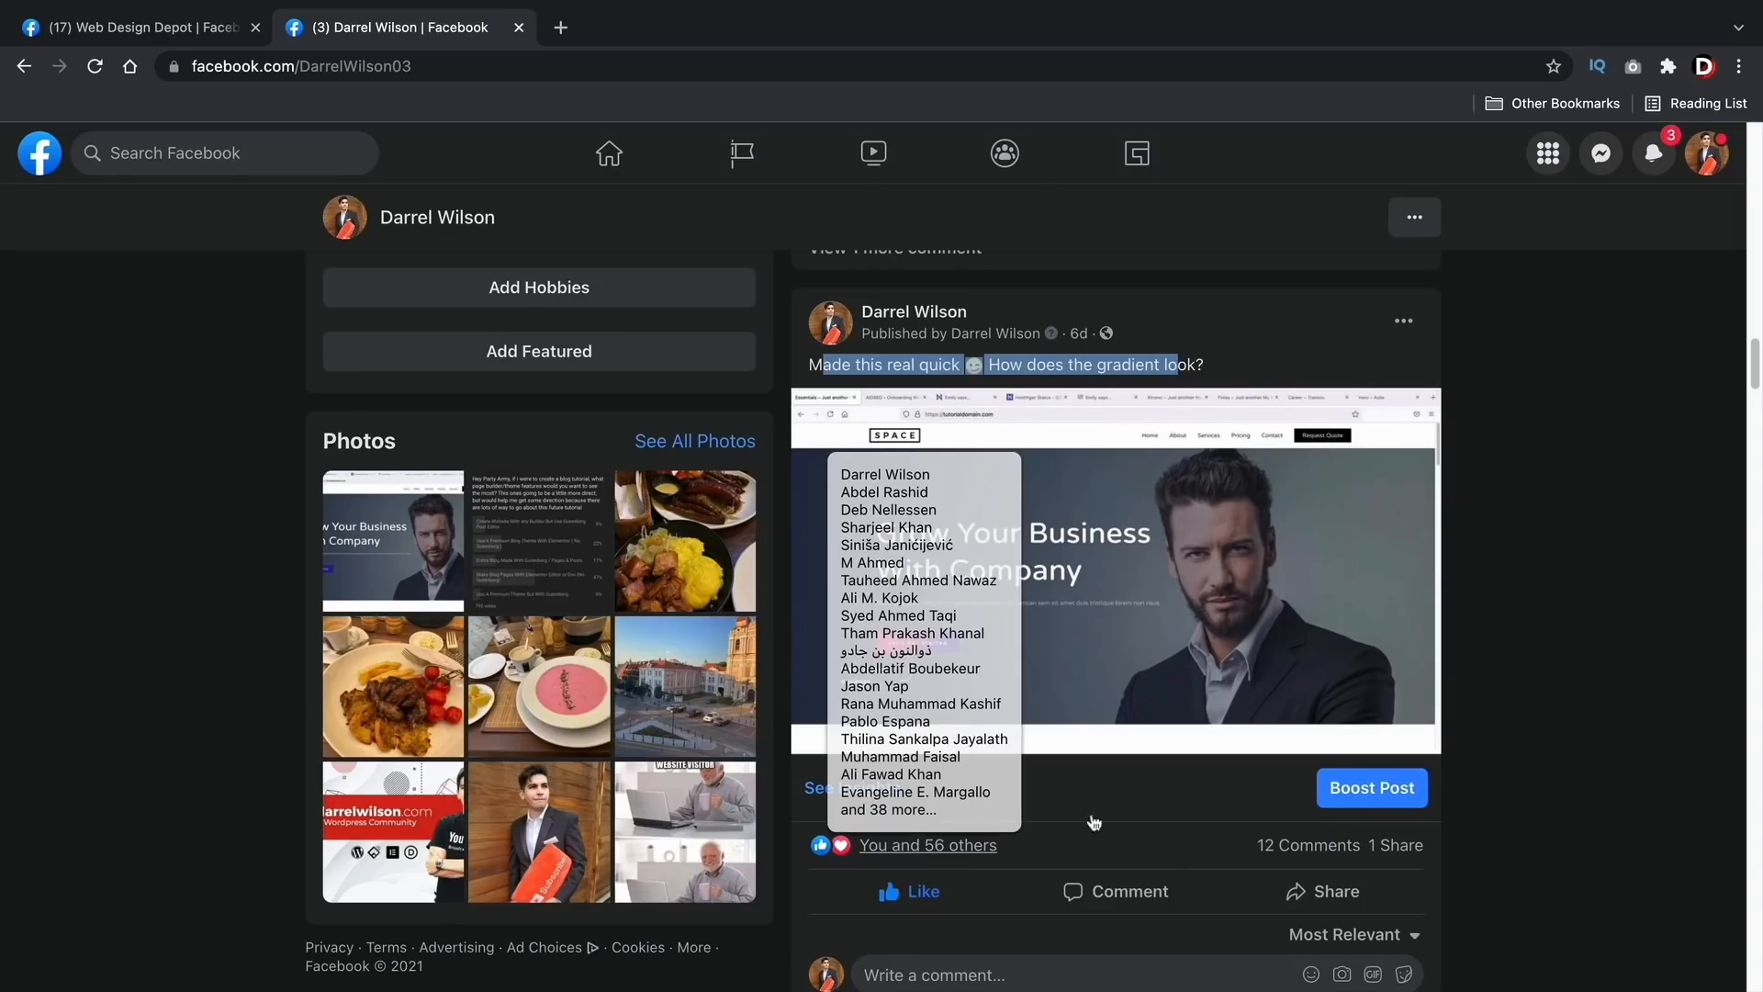
pyautogui.click(1621, 609)
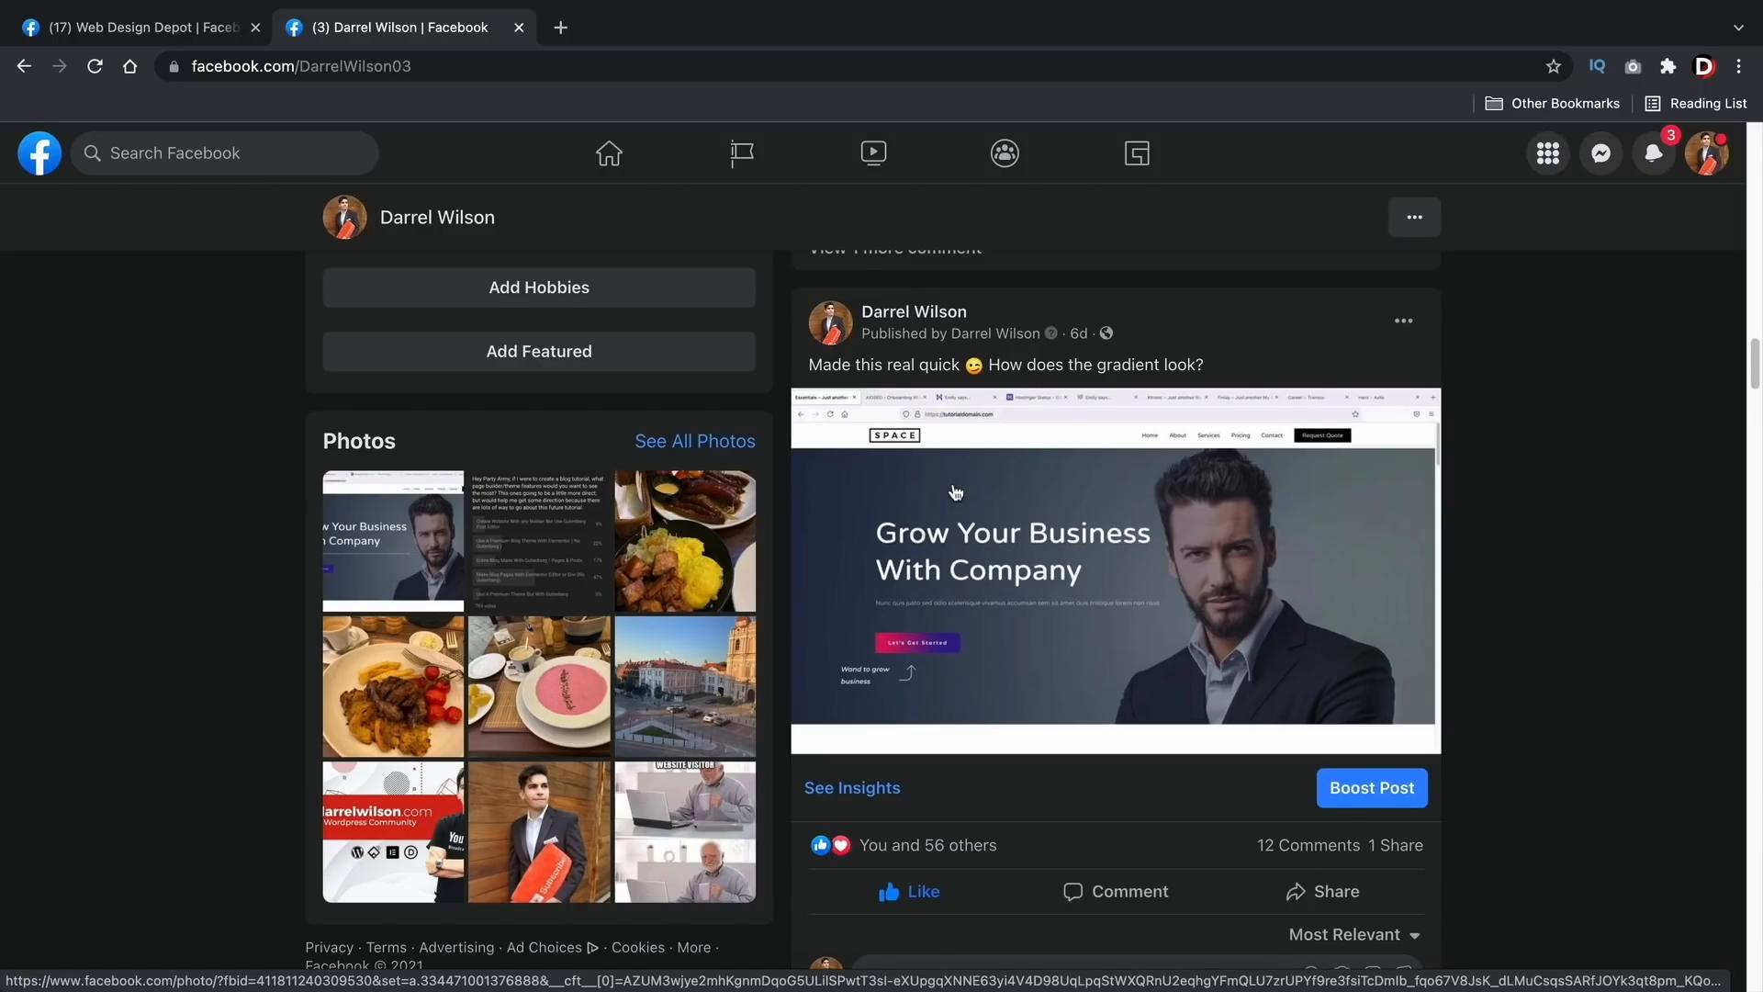
# Step: Review the Brizy lifetime deal post, with its website link, reactions and comments
pyautogui.scroll(-6, 955, 493)
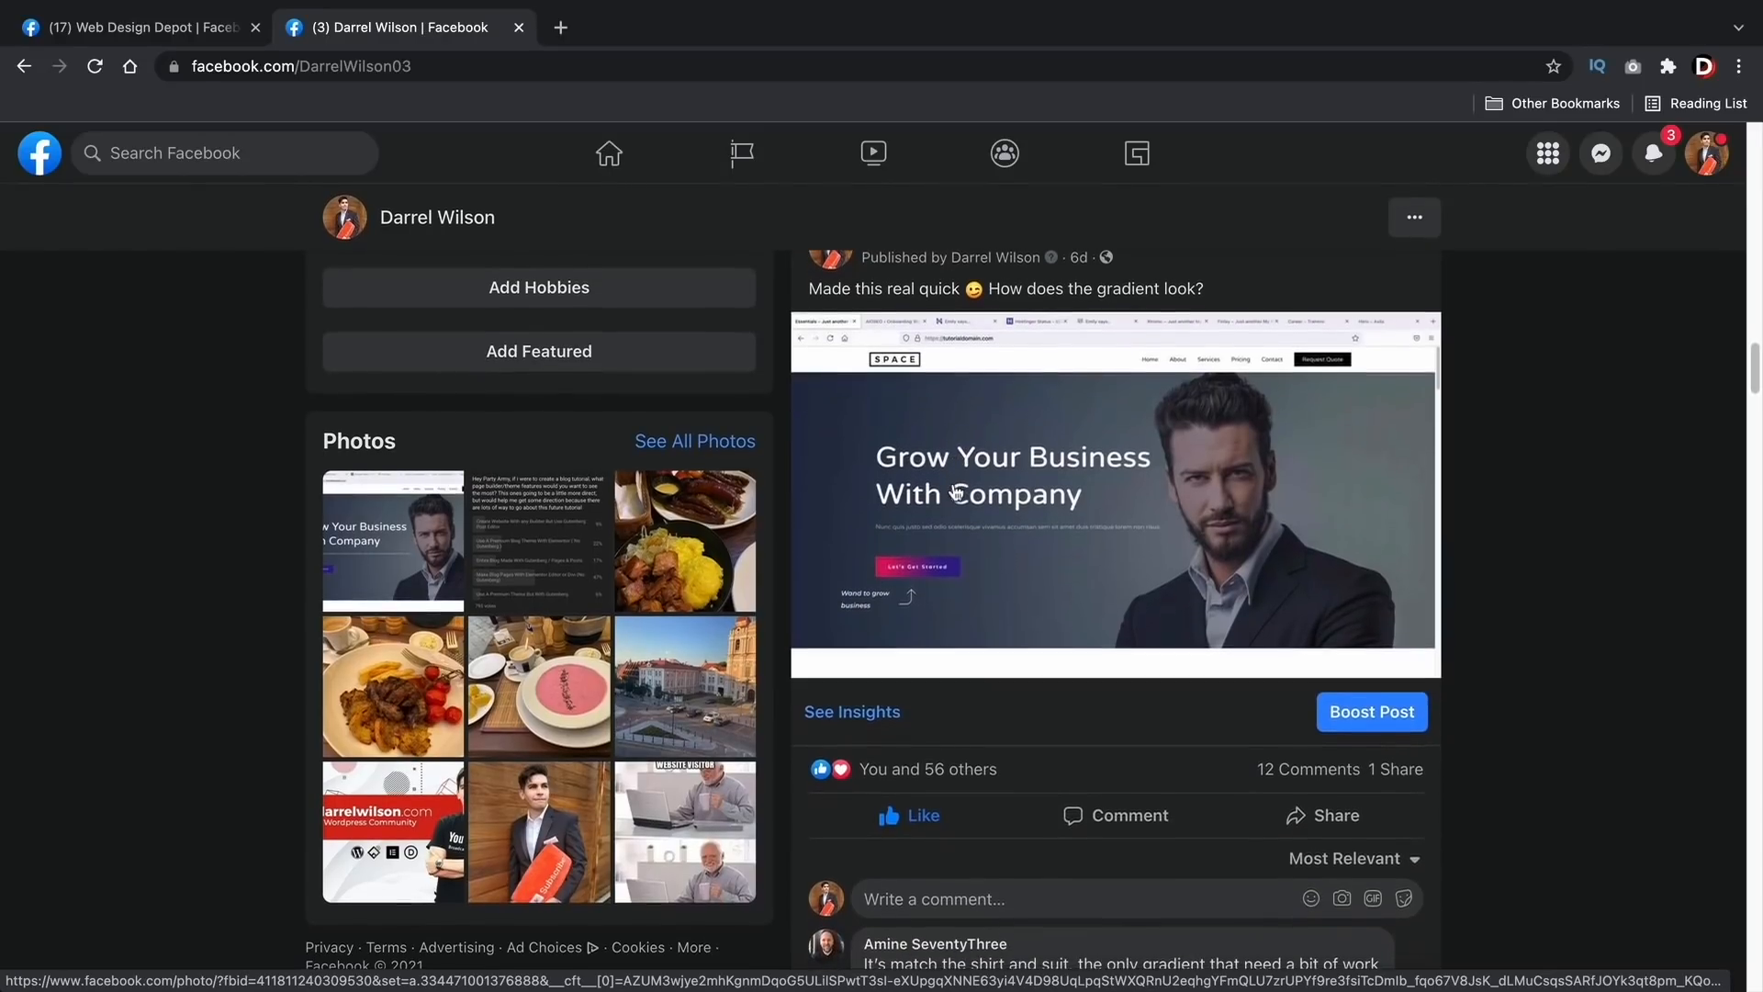
pyautogui.scroll(-5, 955, 493)
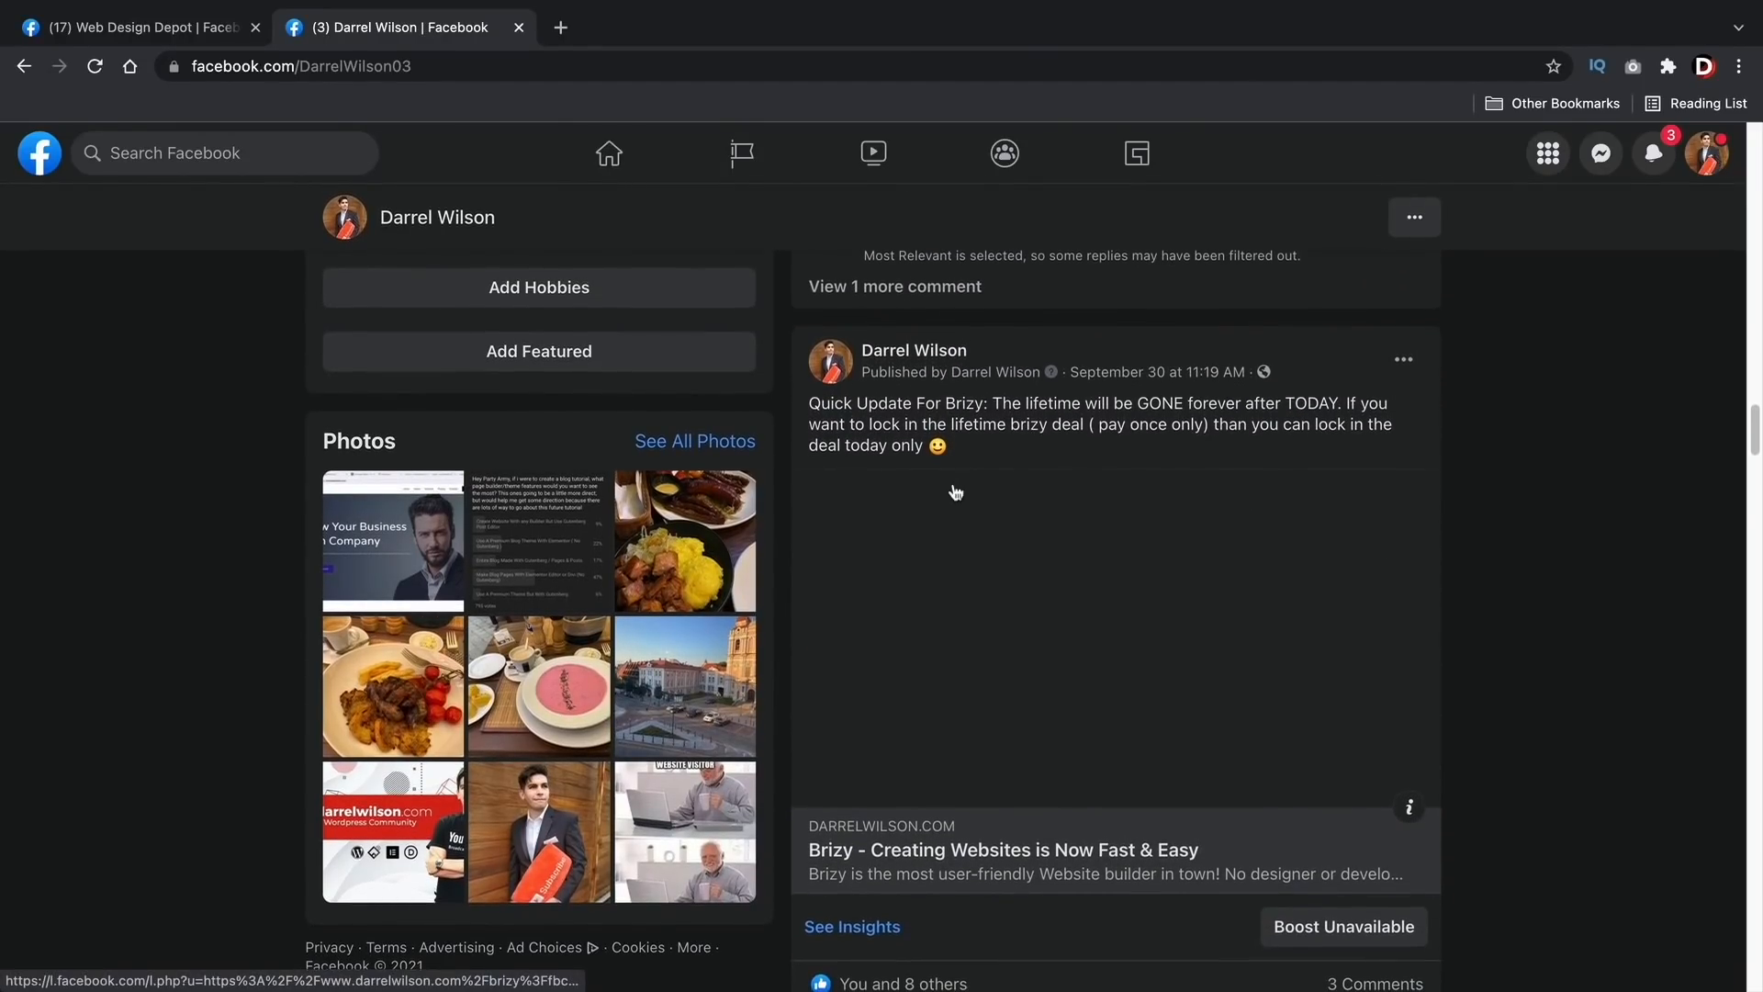
pyautogui.scroll(-1, 955, 491)
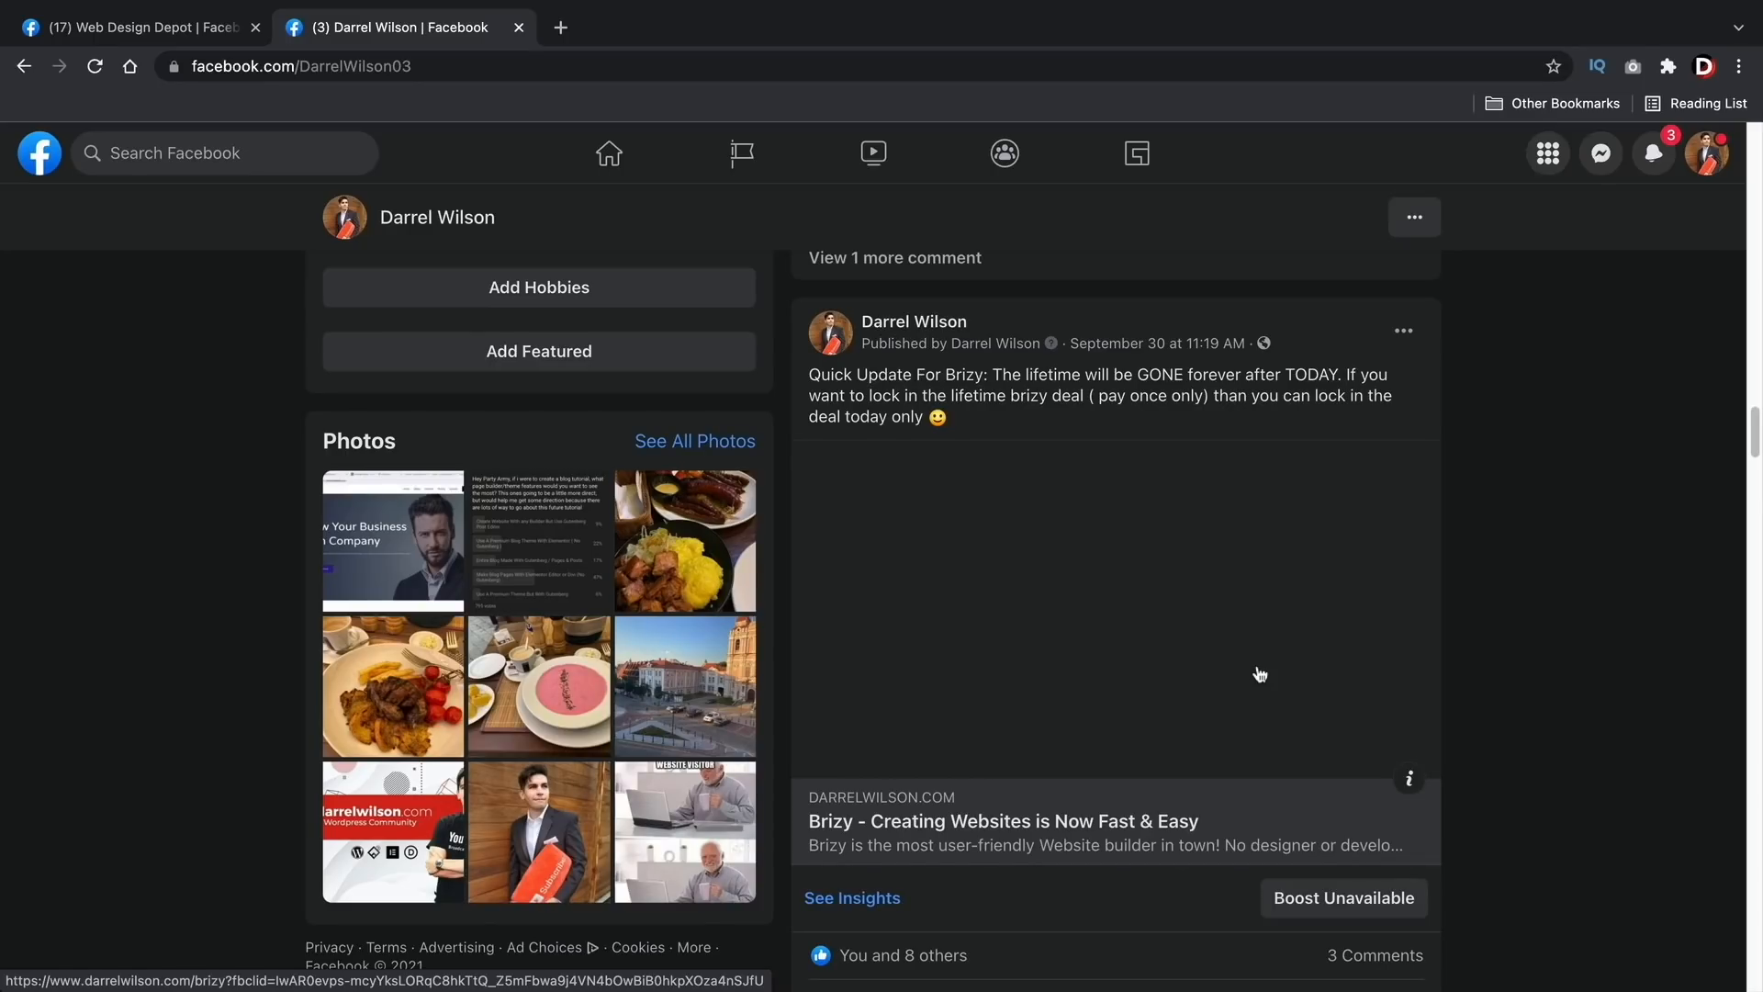
pyautogui.scroll(-3, 1259, 674)
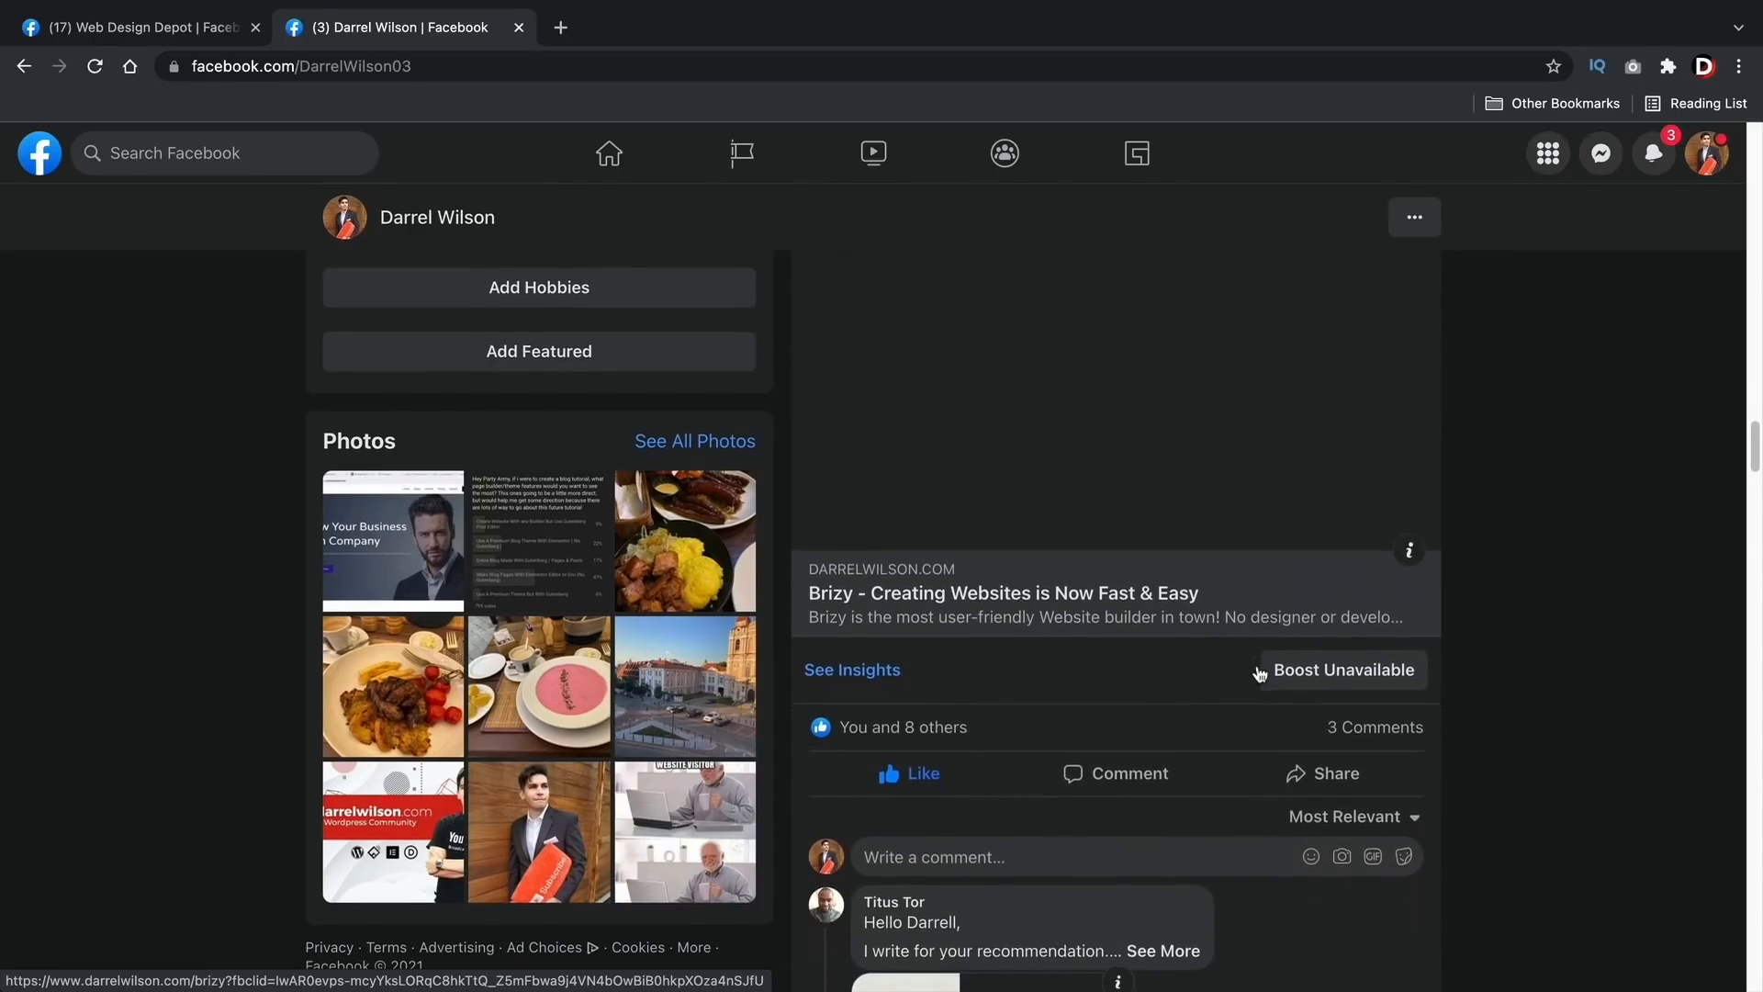
pyautogui.scroll(-4, 1259, 674)
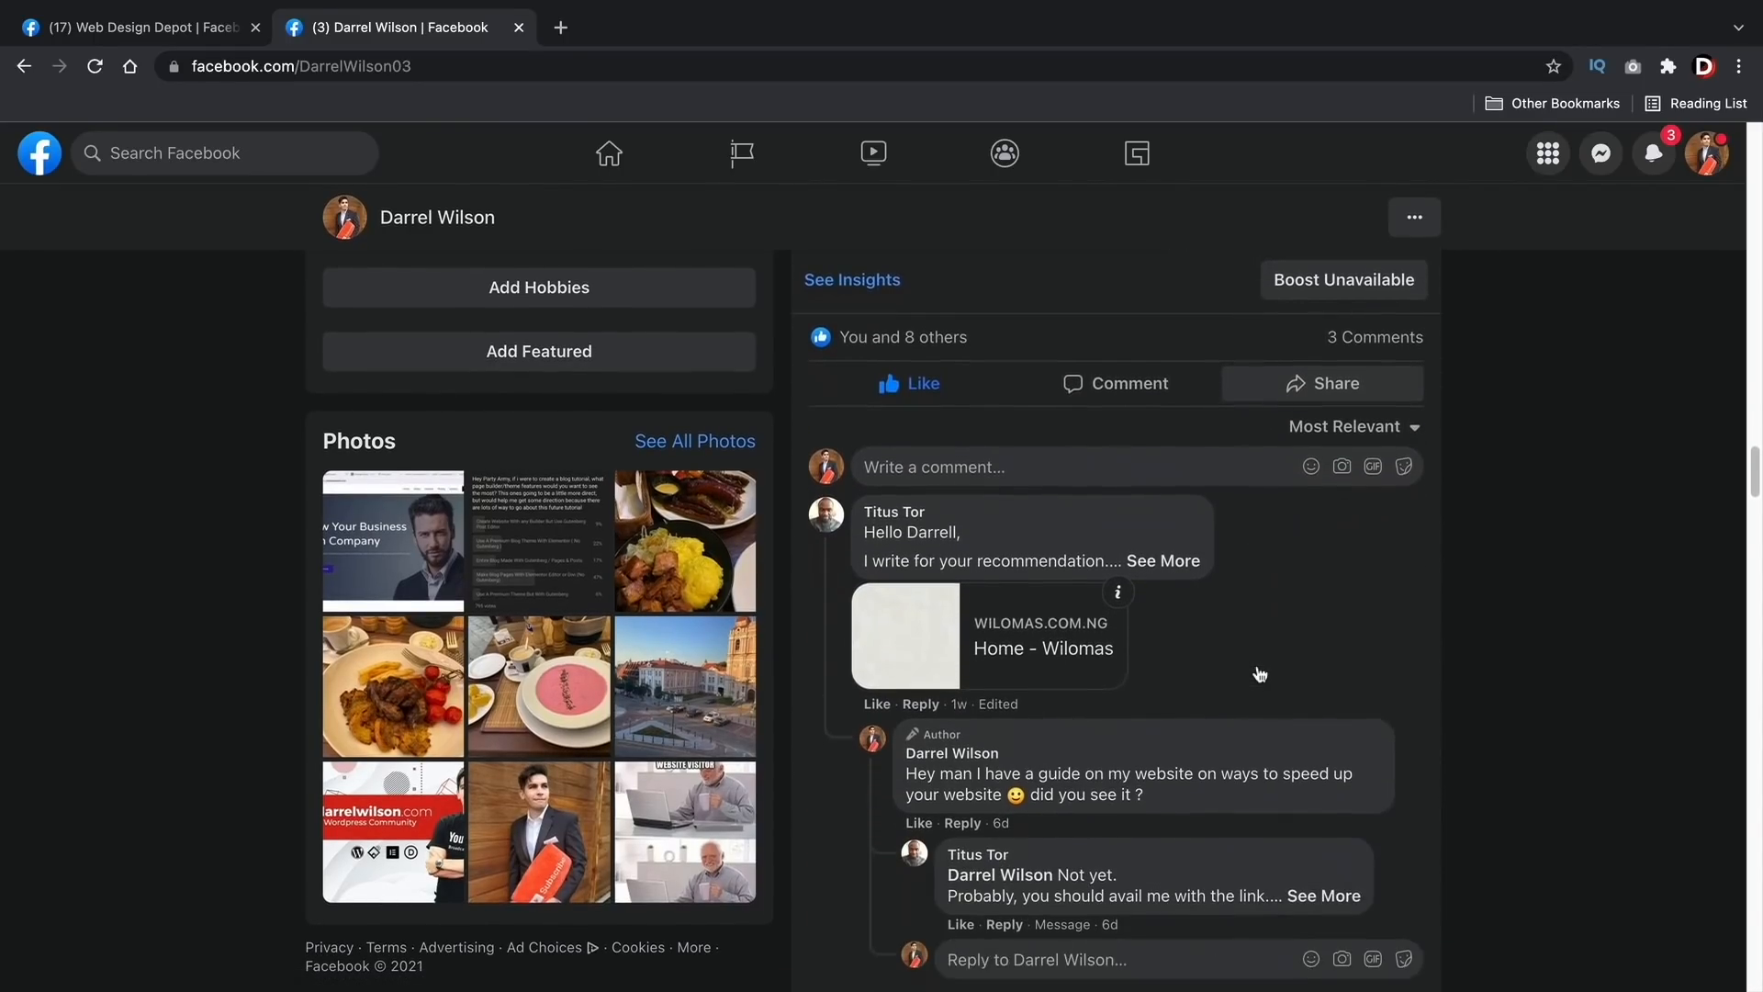
# Step: Read the post sharing the blog tutorial poll, including its question and answer options
pyautogui.scroll(-6, 1259, 674)
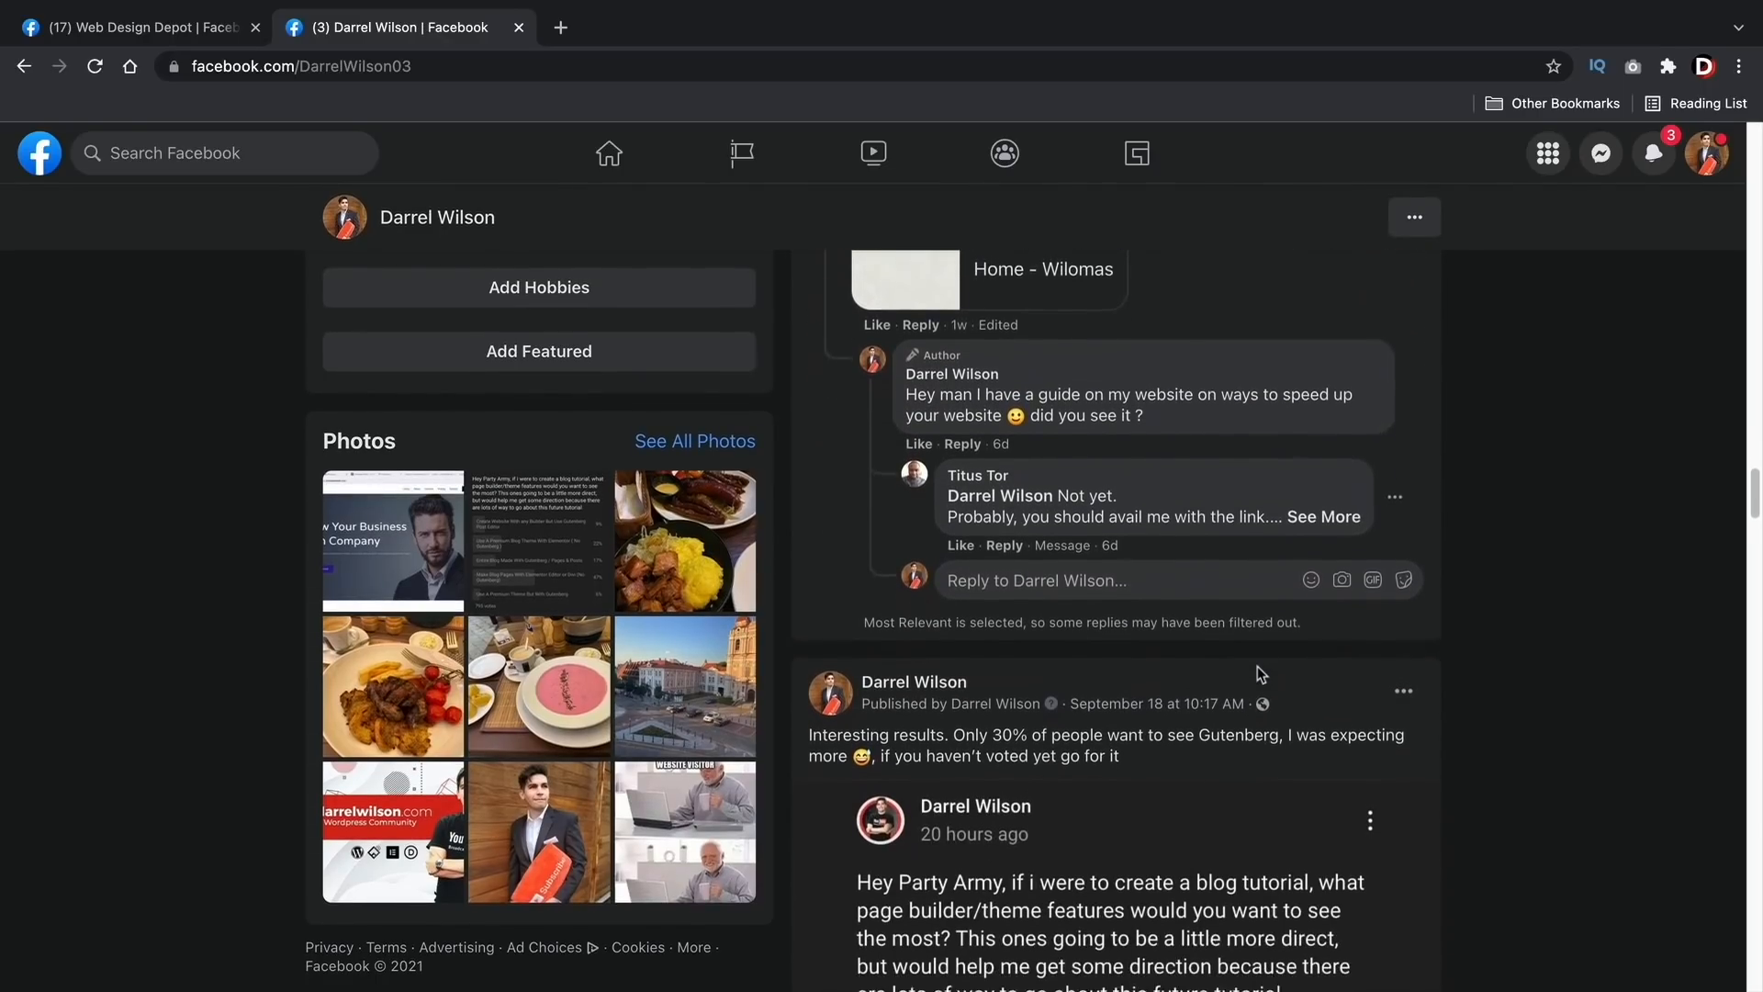
pyautogui.scroll(-2, 1258, 675)
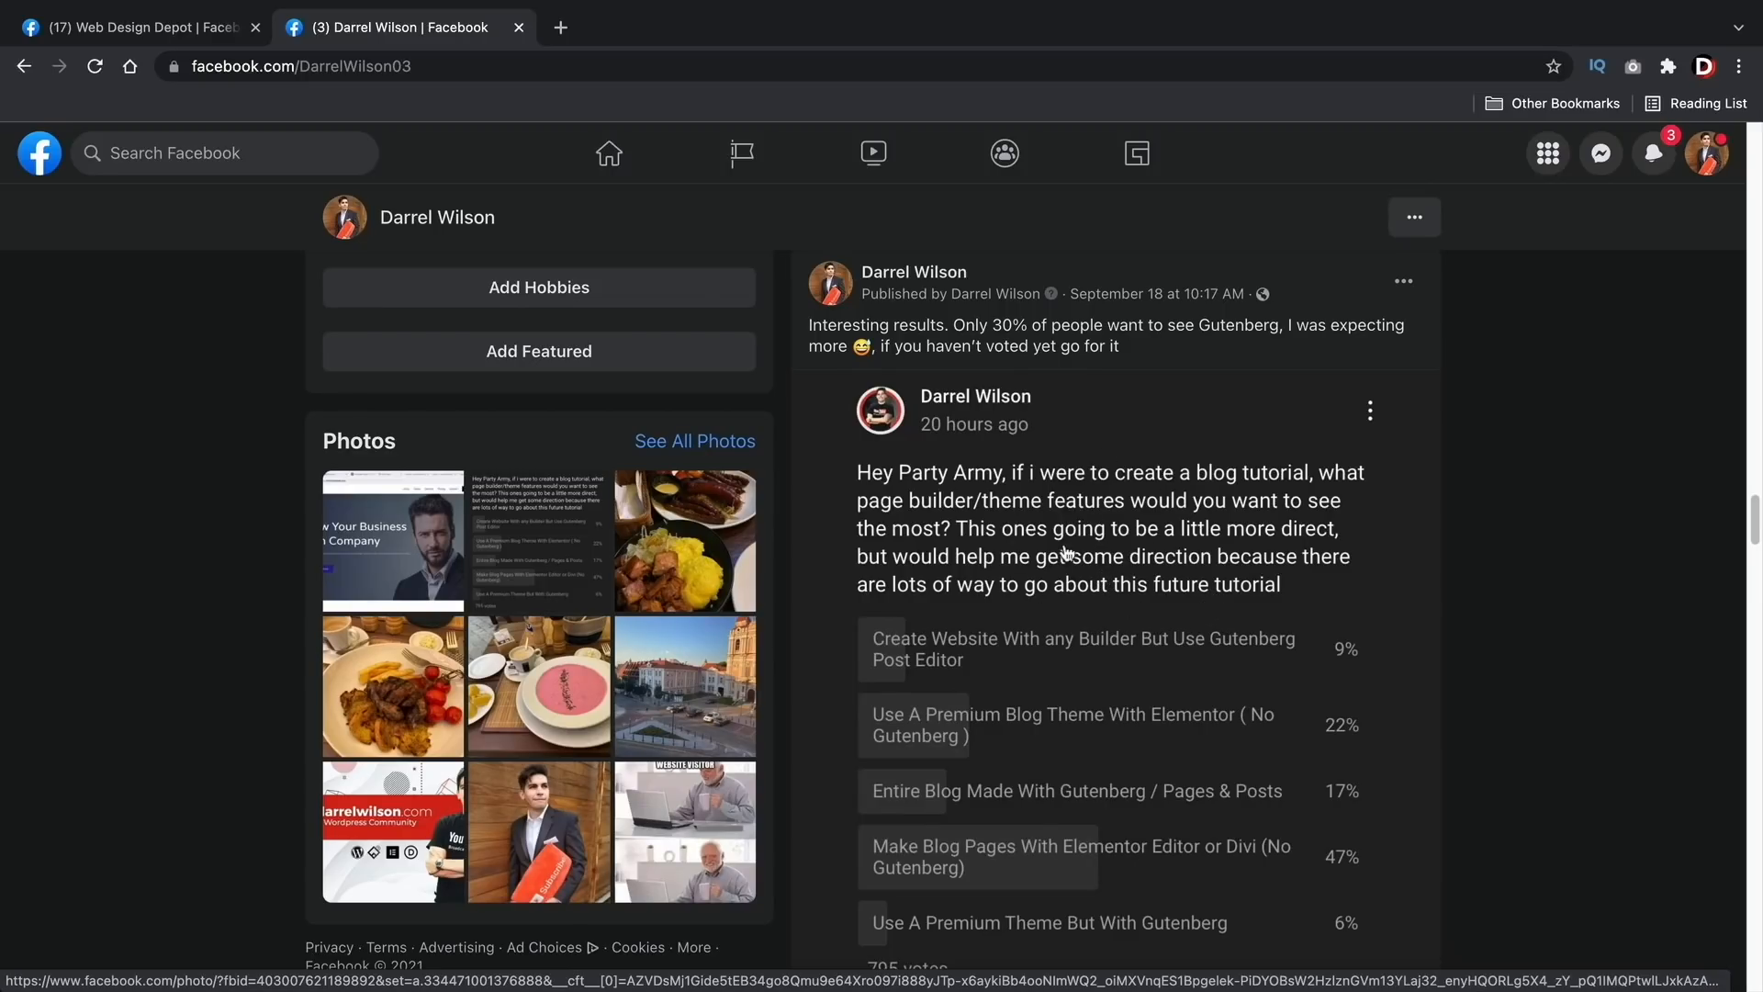
pyautogui.scroll(-1, 1065, 560)
pyautogui.scroll(-3, 1065, 560)
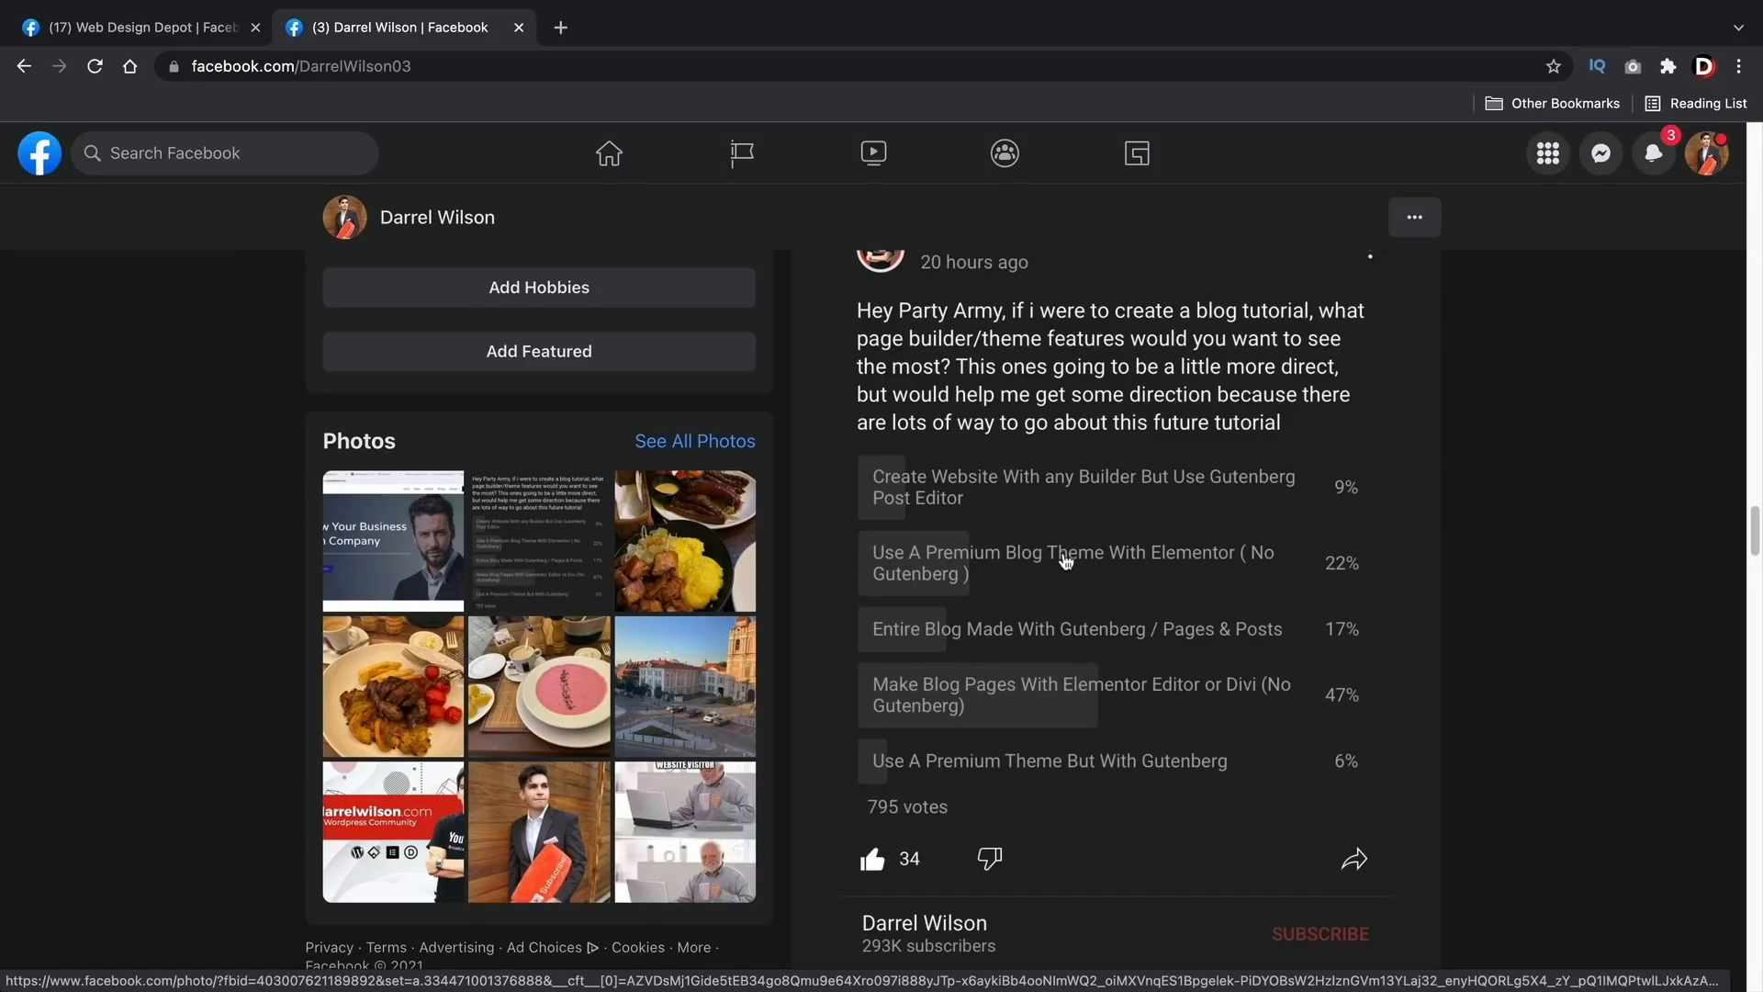
pyautogui.scroll(1, 1066, 558)
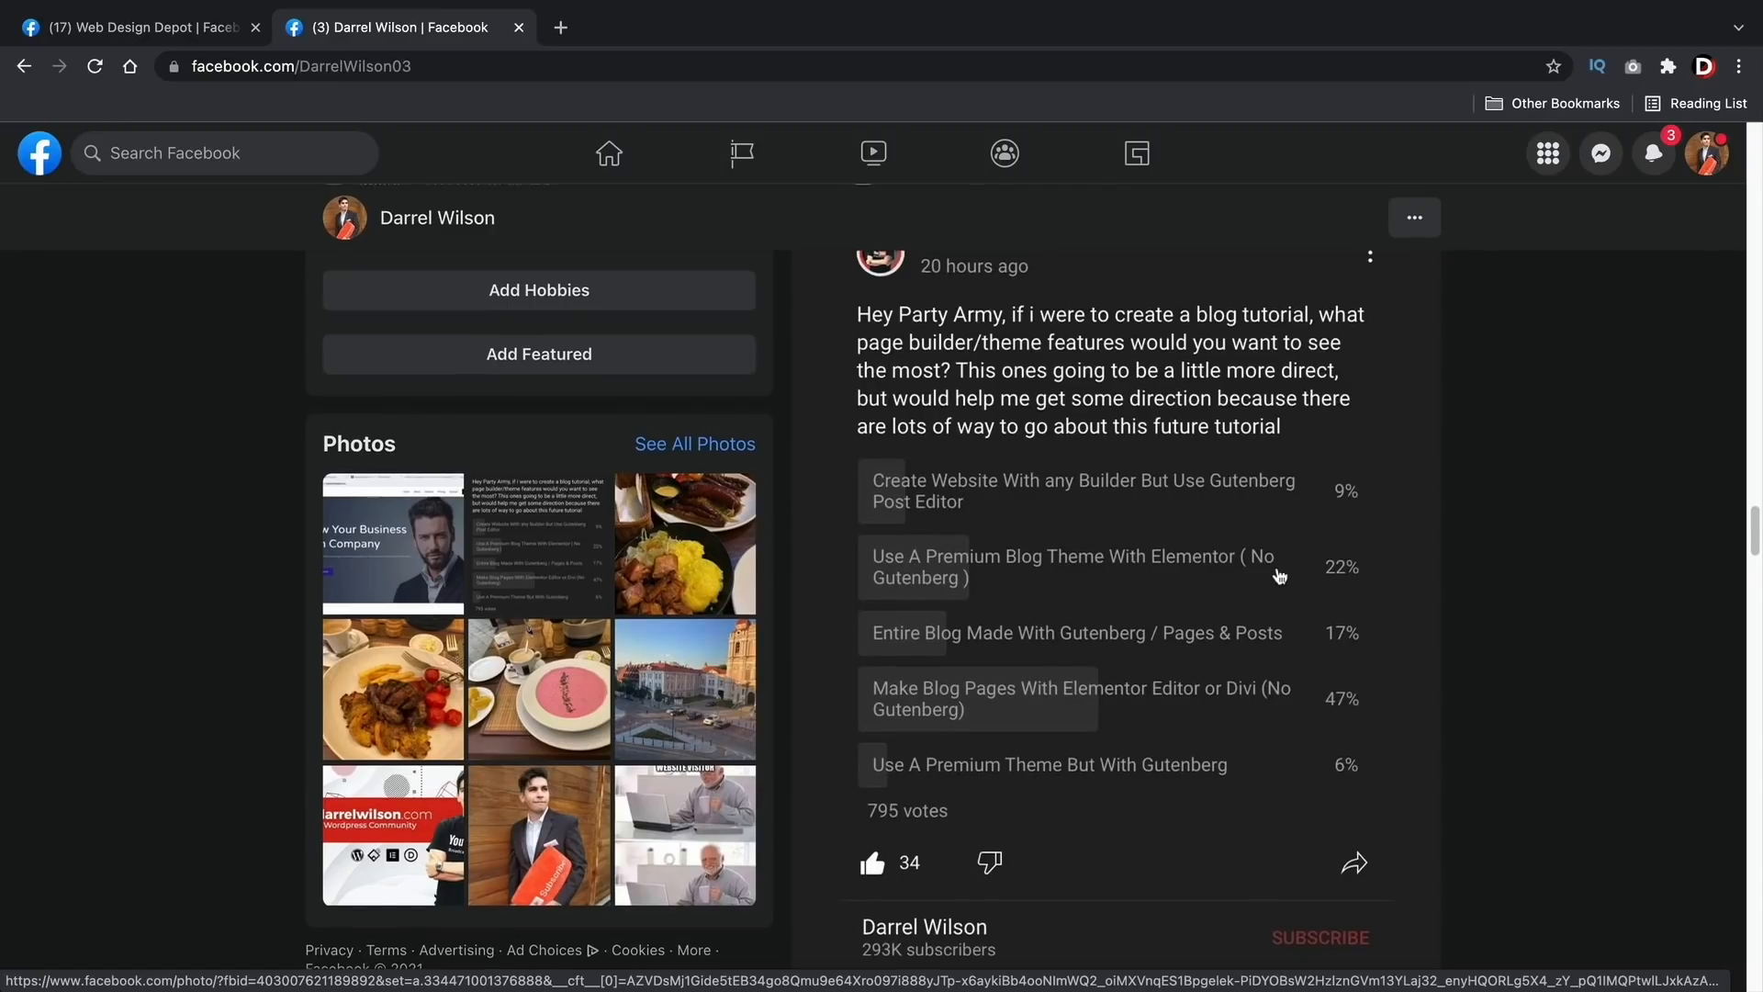
pyautogui.scroll(-4, 1275, 574)
# Step: Read the text-only post about the re-enabled website contact form, highlighting its wording, and check its comments
pyautogui.scroll(-9, 1276, 570)
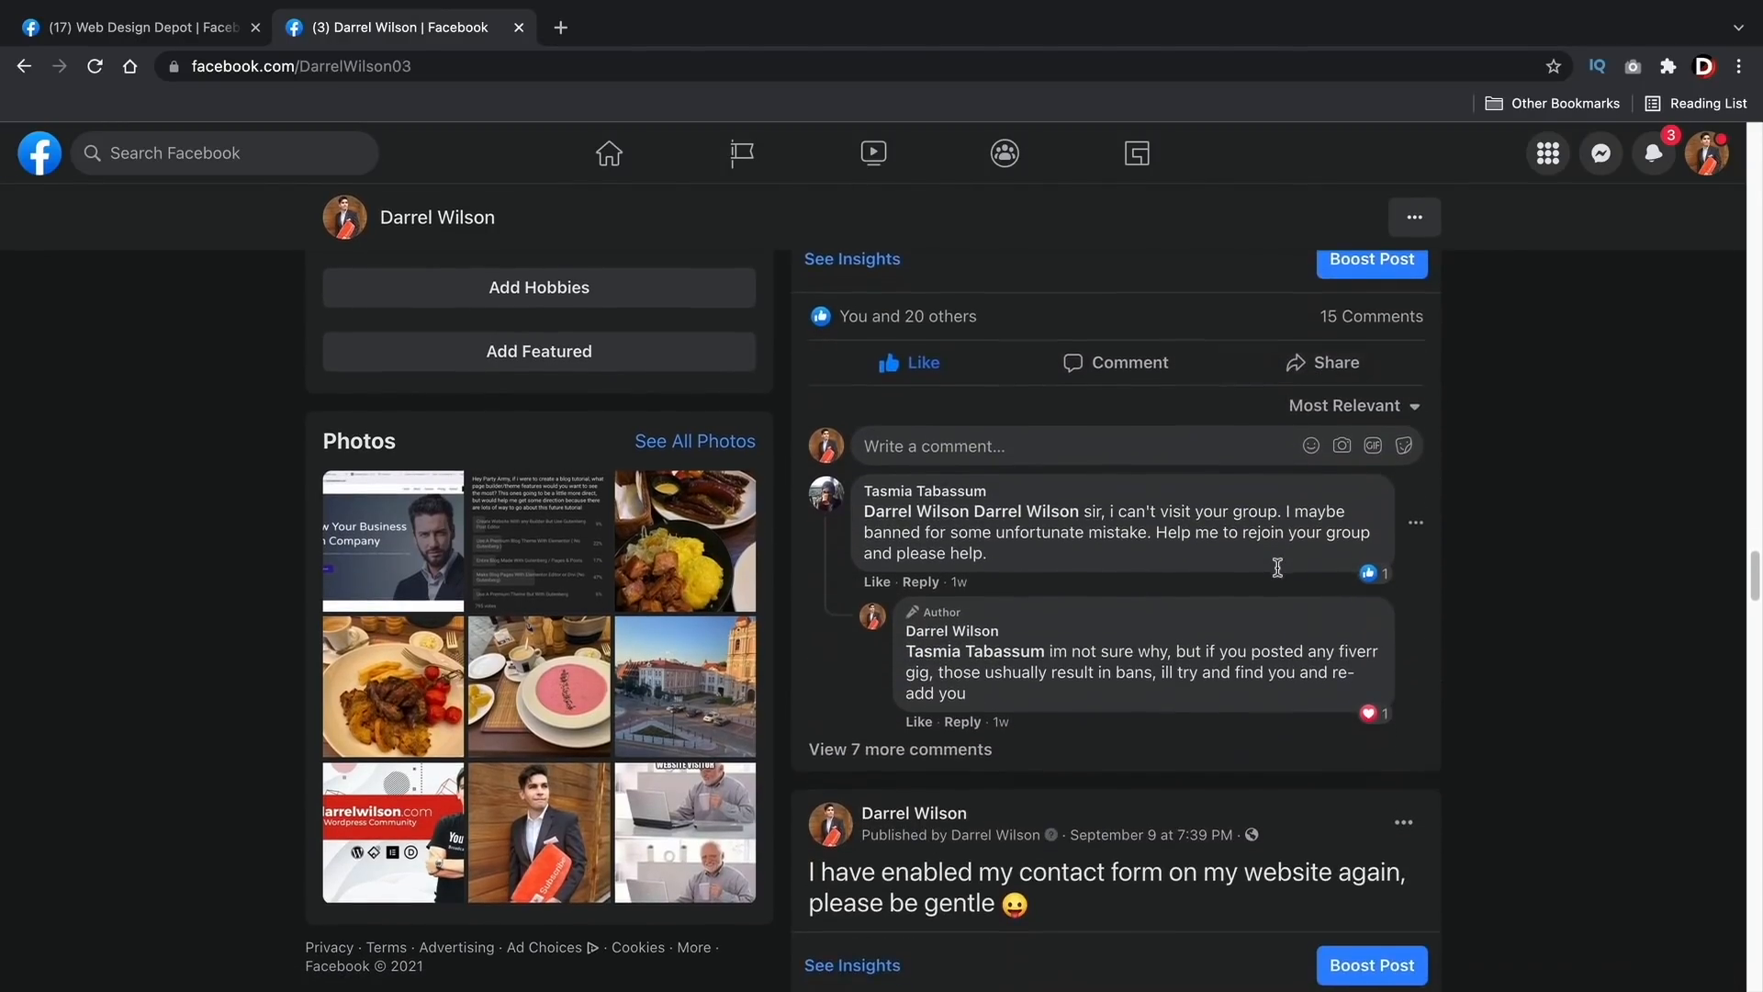
pyautogui.tripleClick(937, 514)
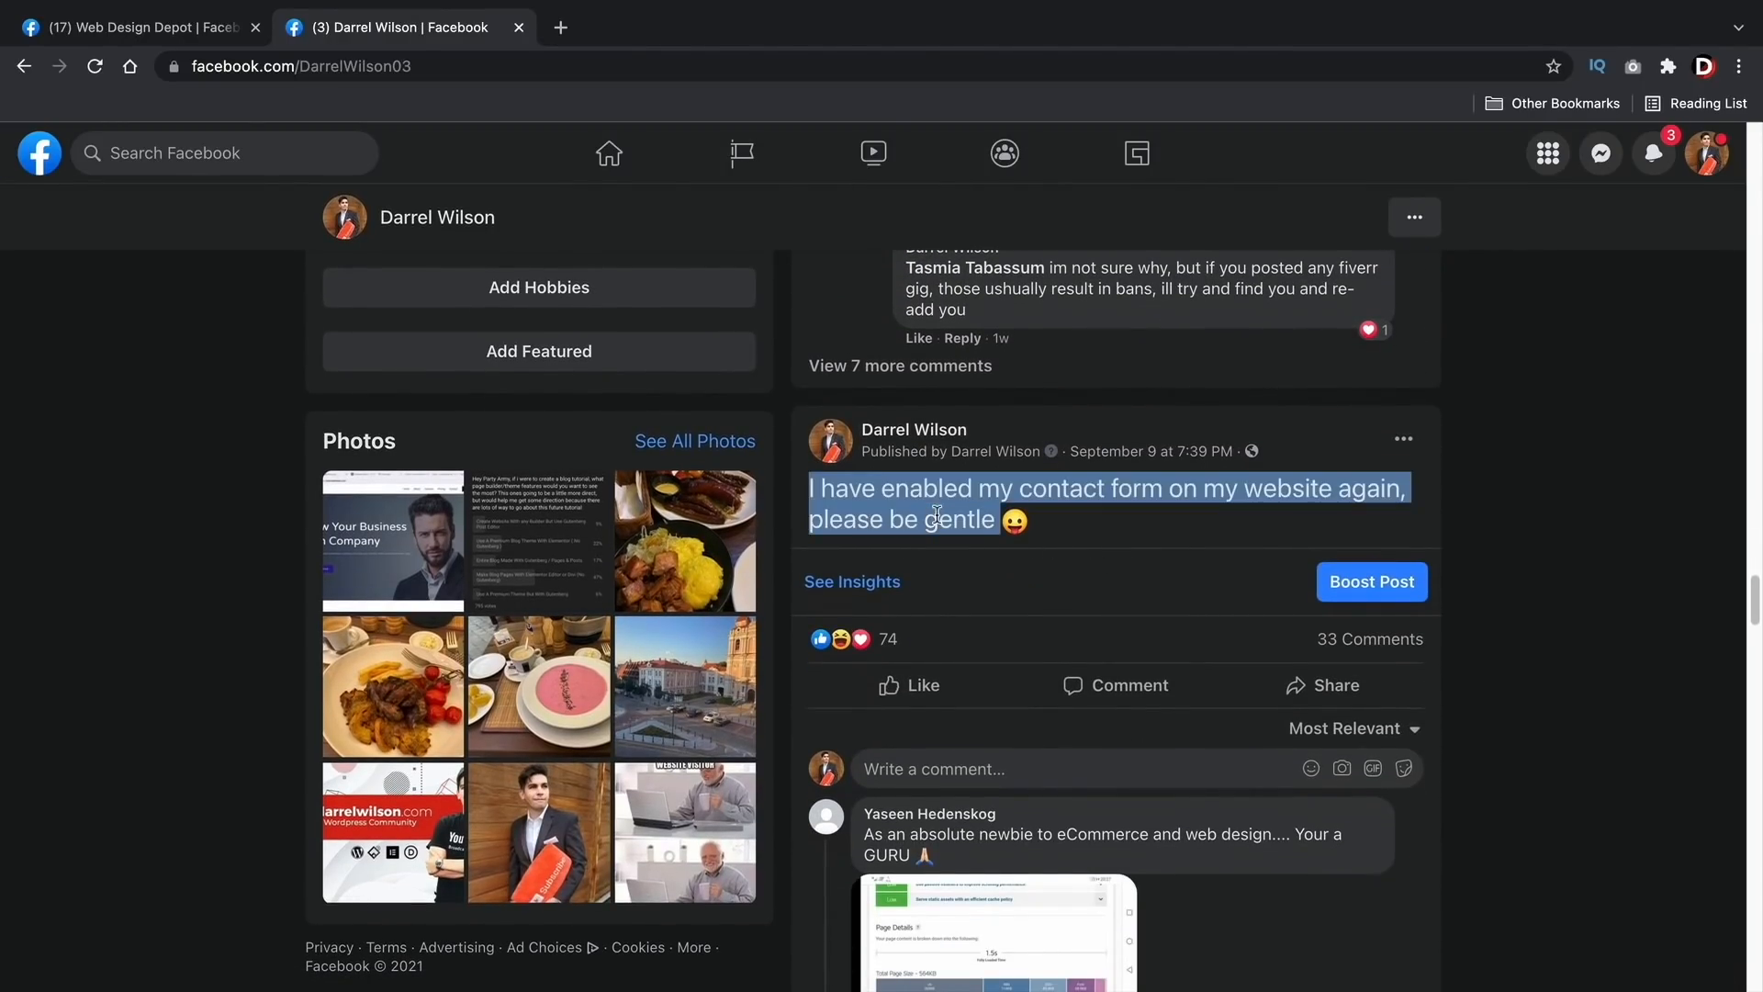
pyautogui.click(1502, 531)
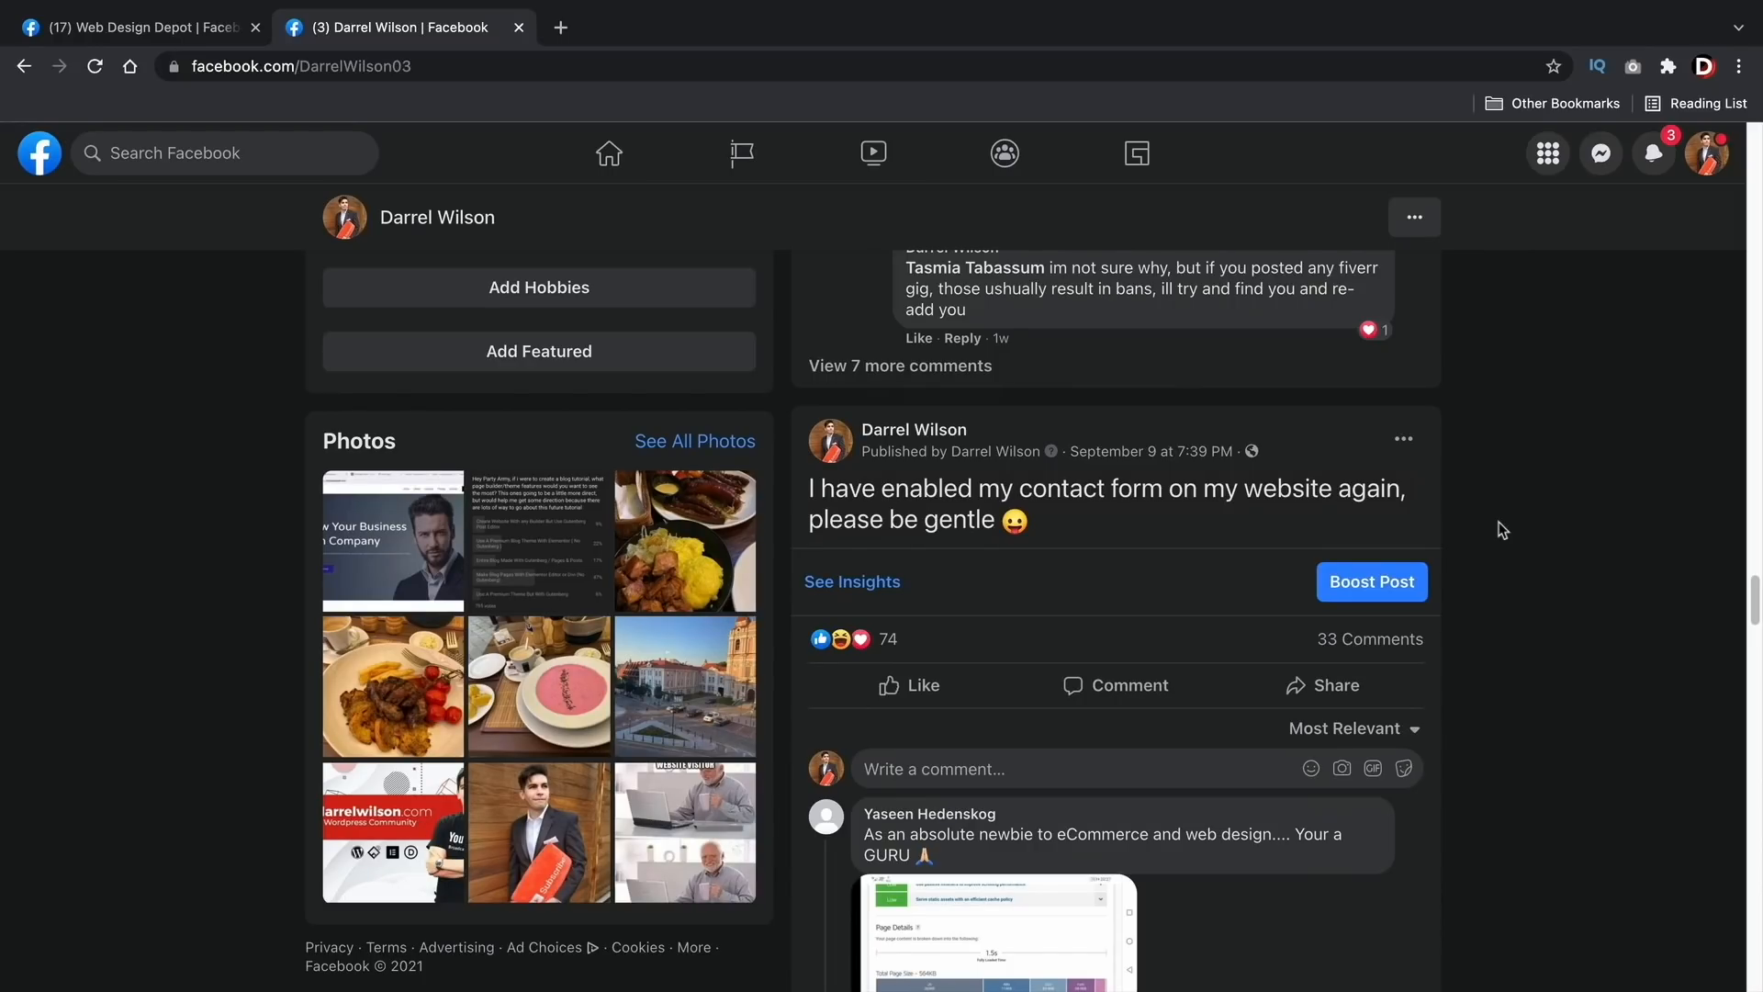
pyautogui.tripleClick(1333, 492)
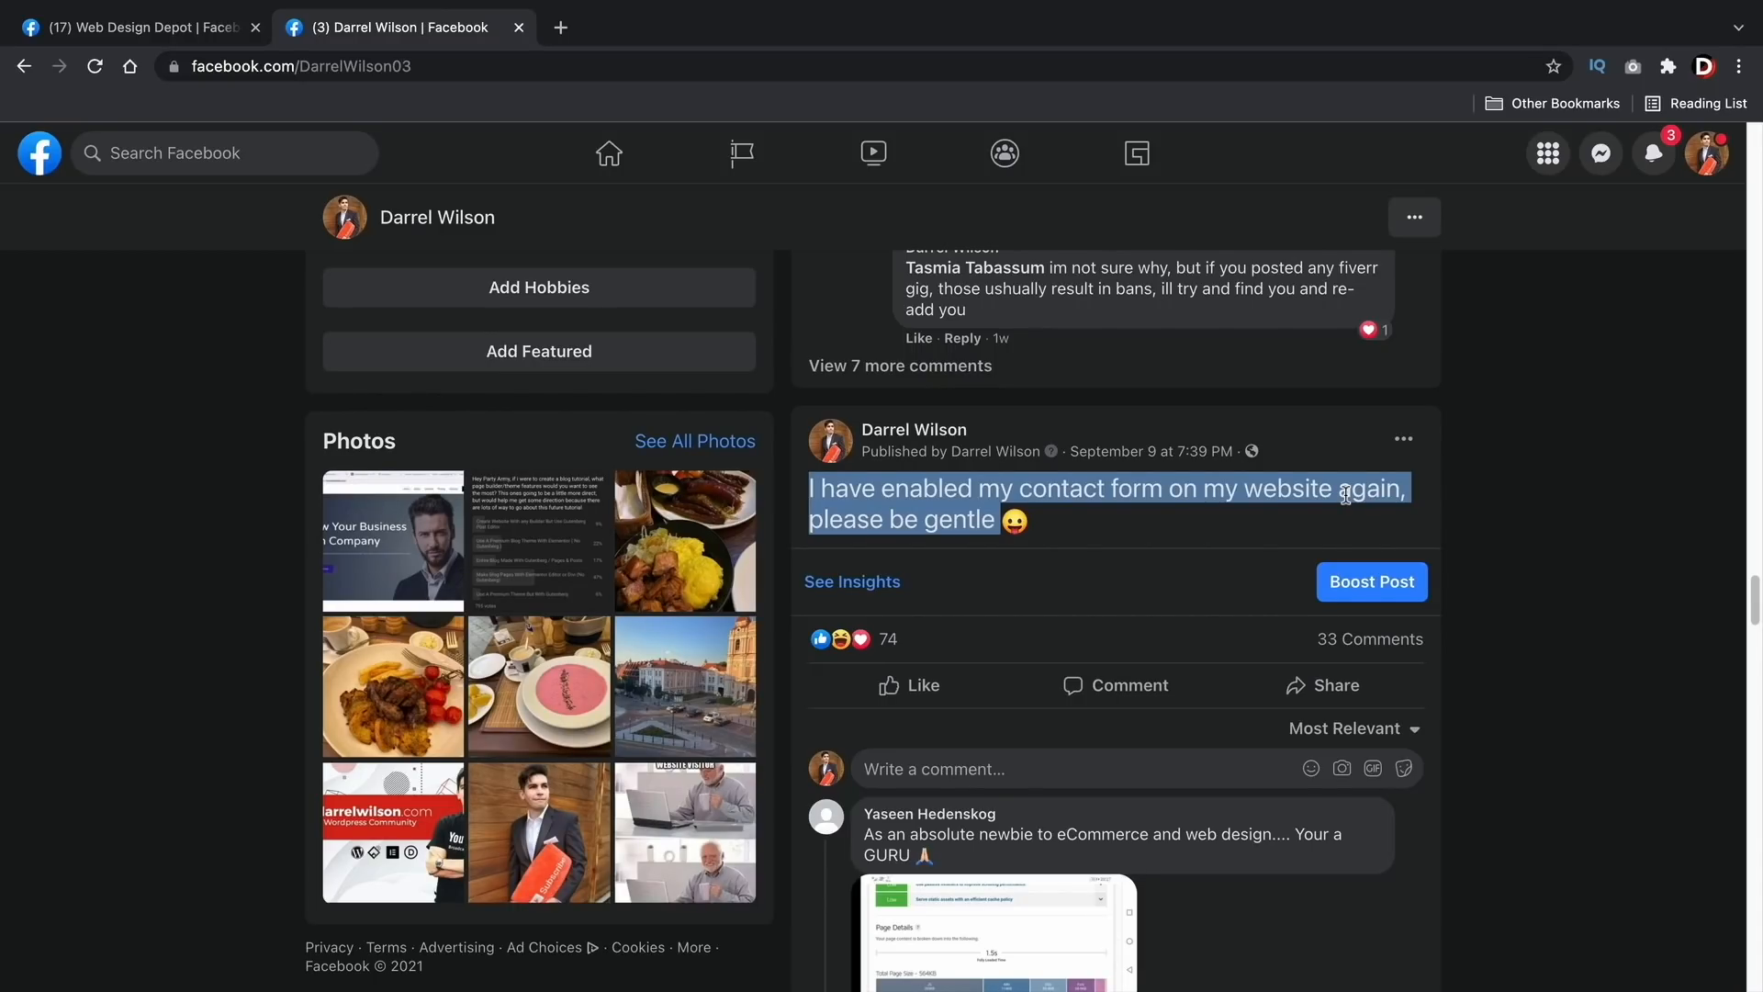
pyautogui.scroll(-10, 1345, 496)
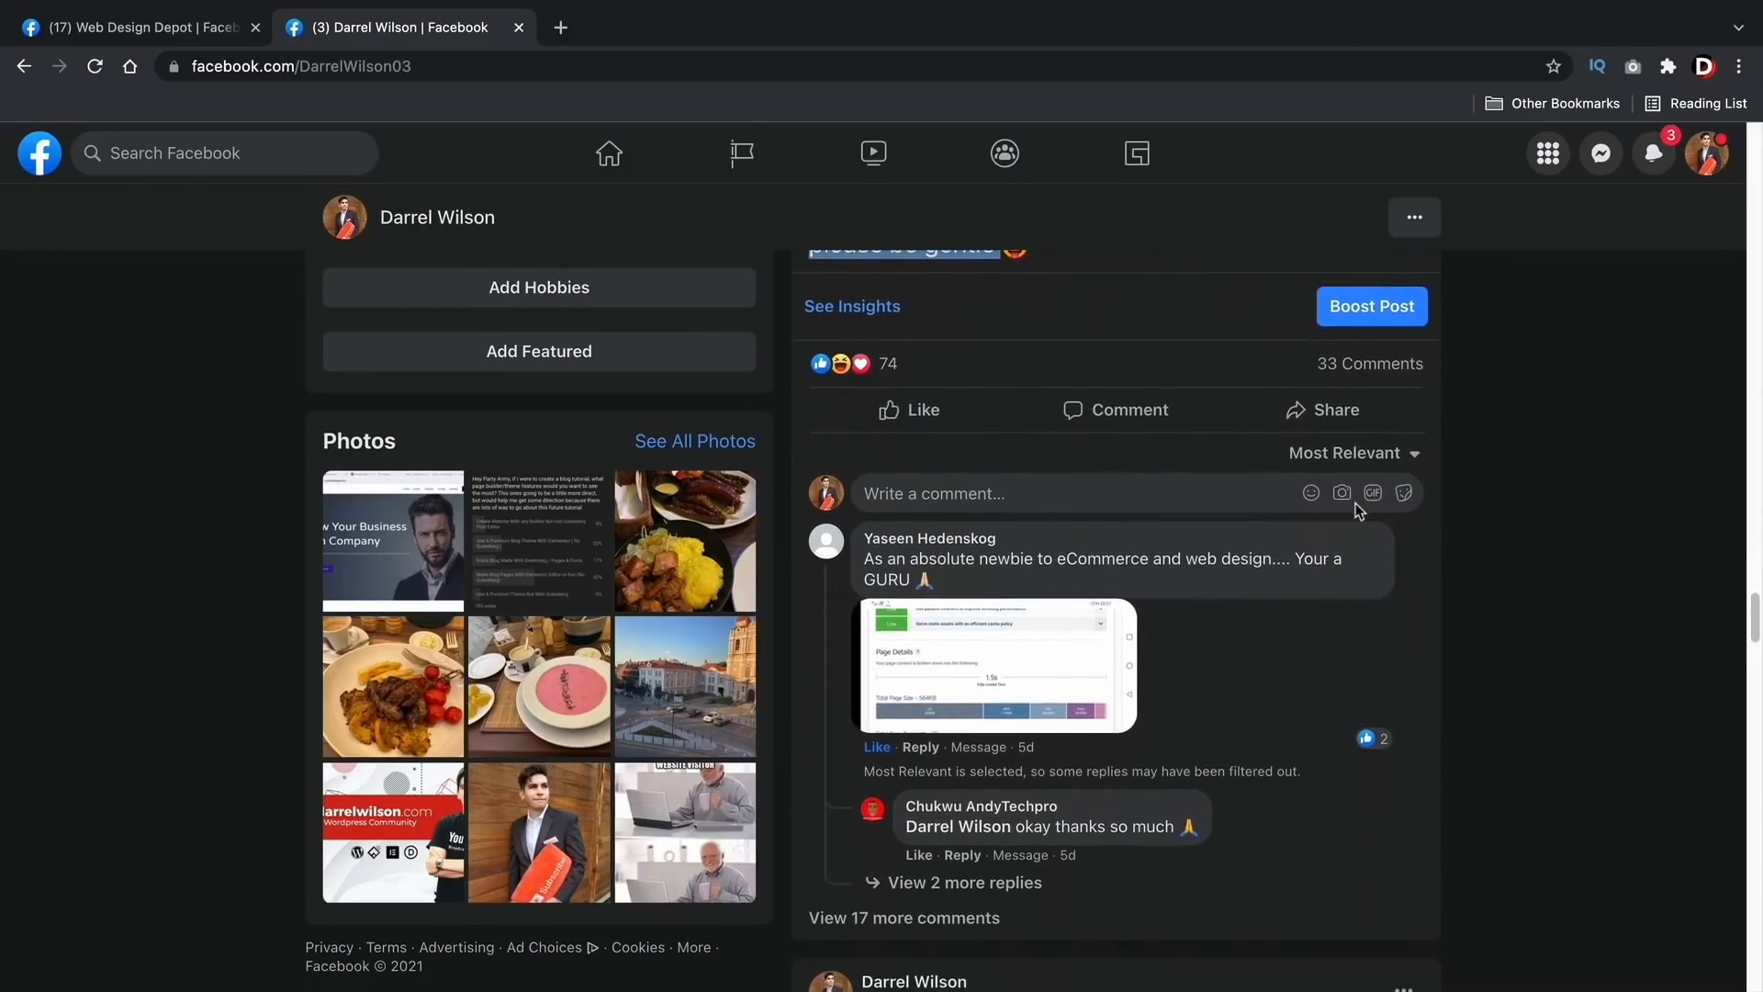
# Step: Look over the Romania food photo and hotel booking website tutorial posts, and return to the Page's newest video post
pyautogui.scroll(-2, 1357, 511)
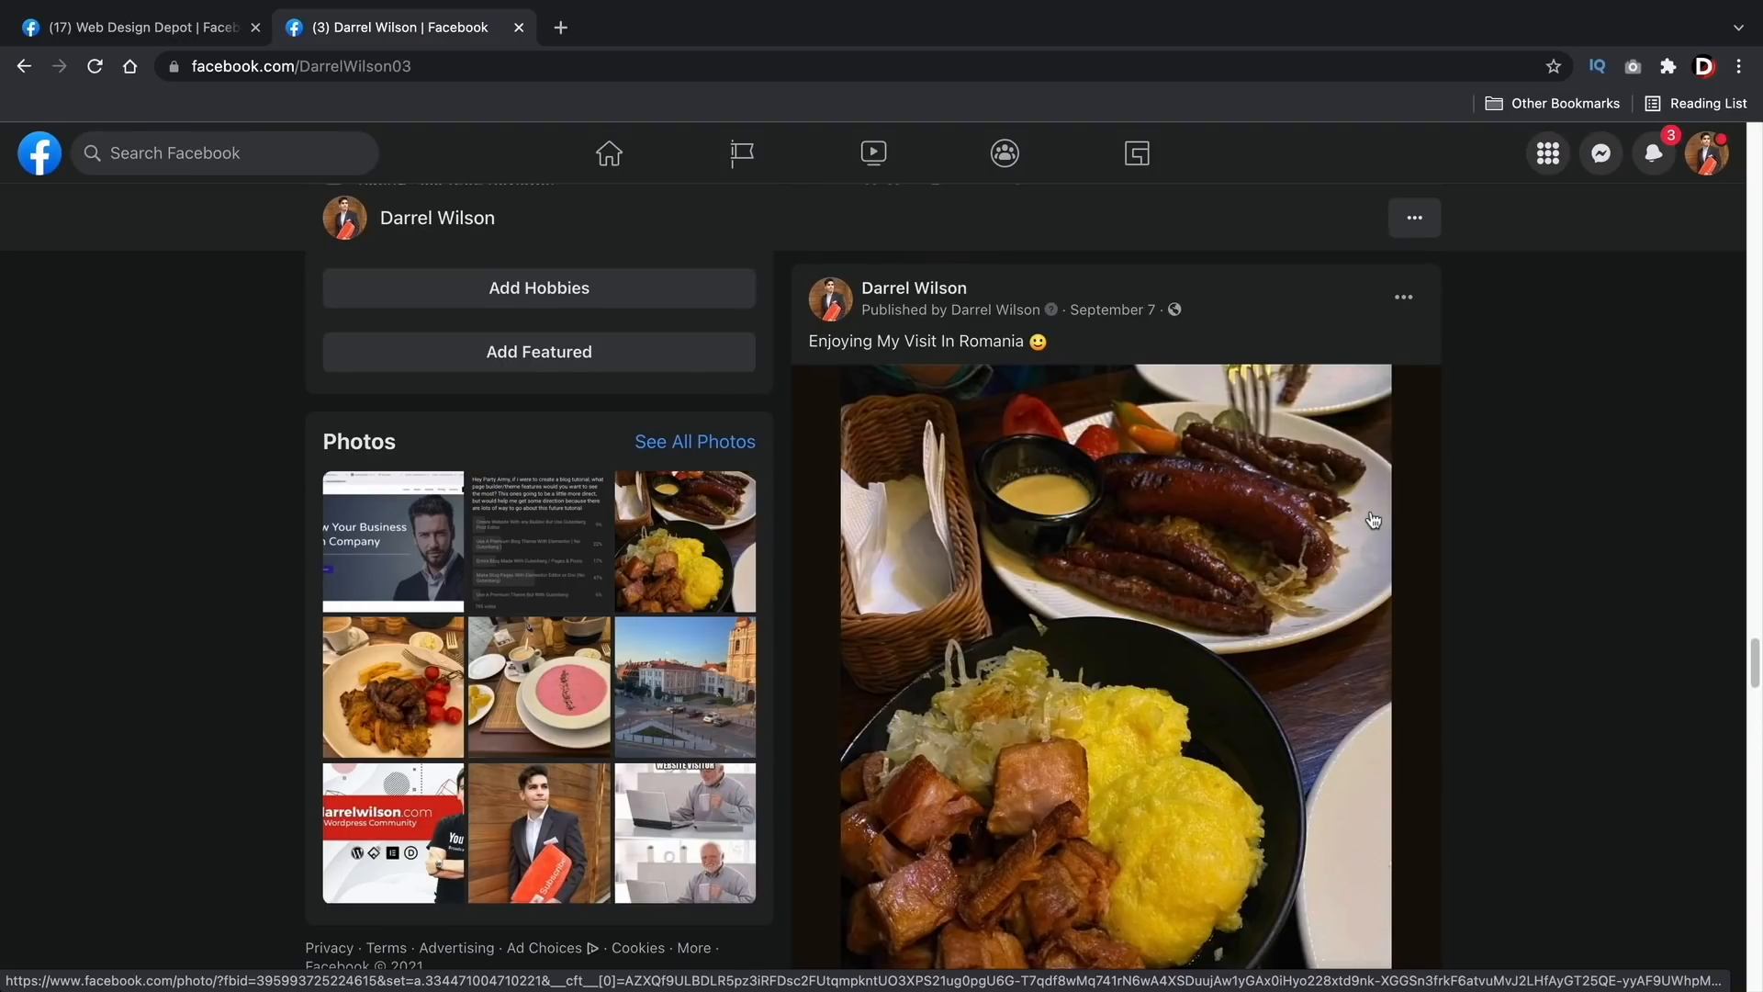
pyautogui.scroll(-10, 1372, 521)
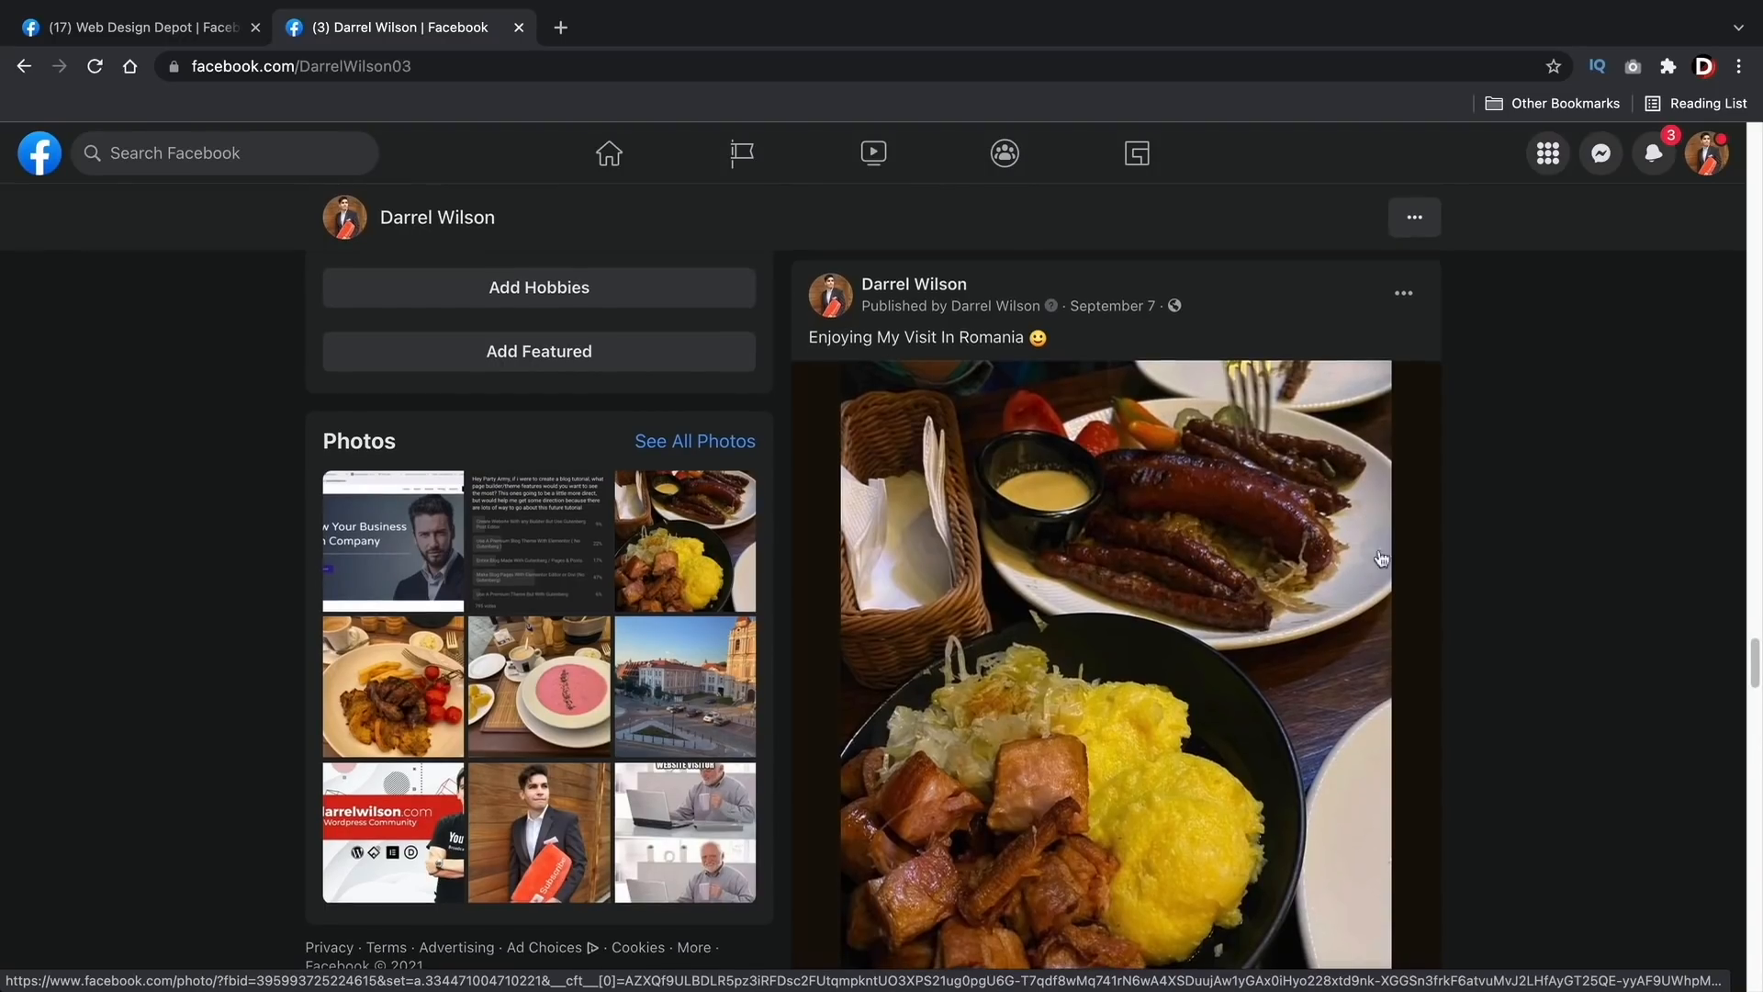
pyautogui.scroll(-1, 1396, 566)
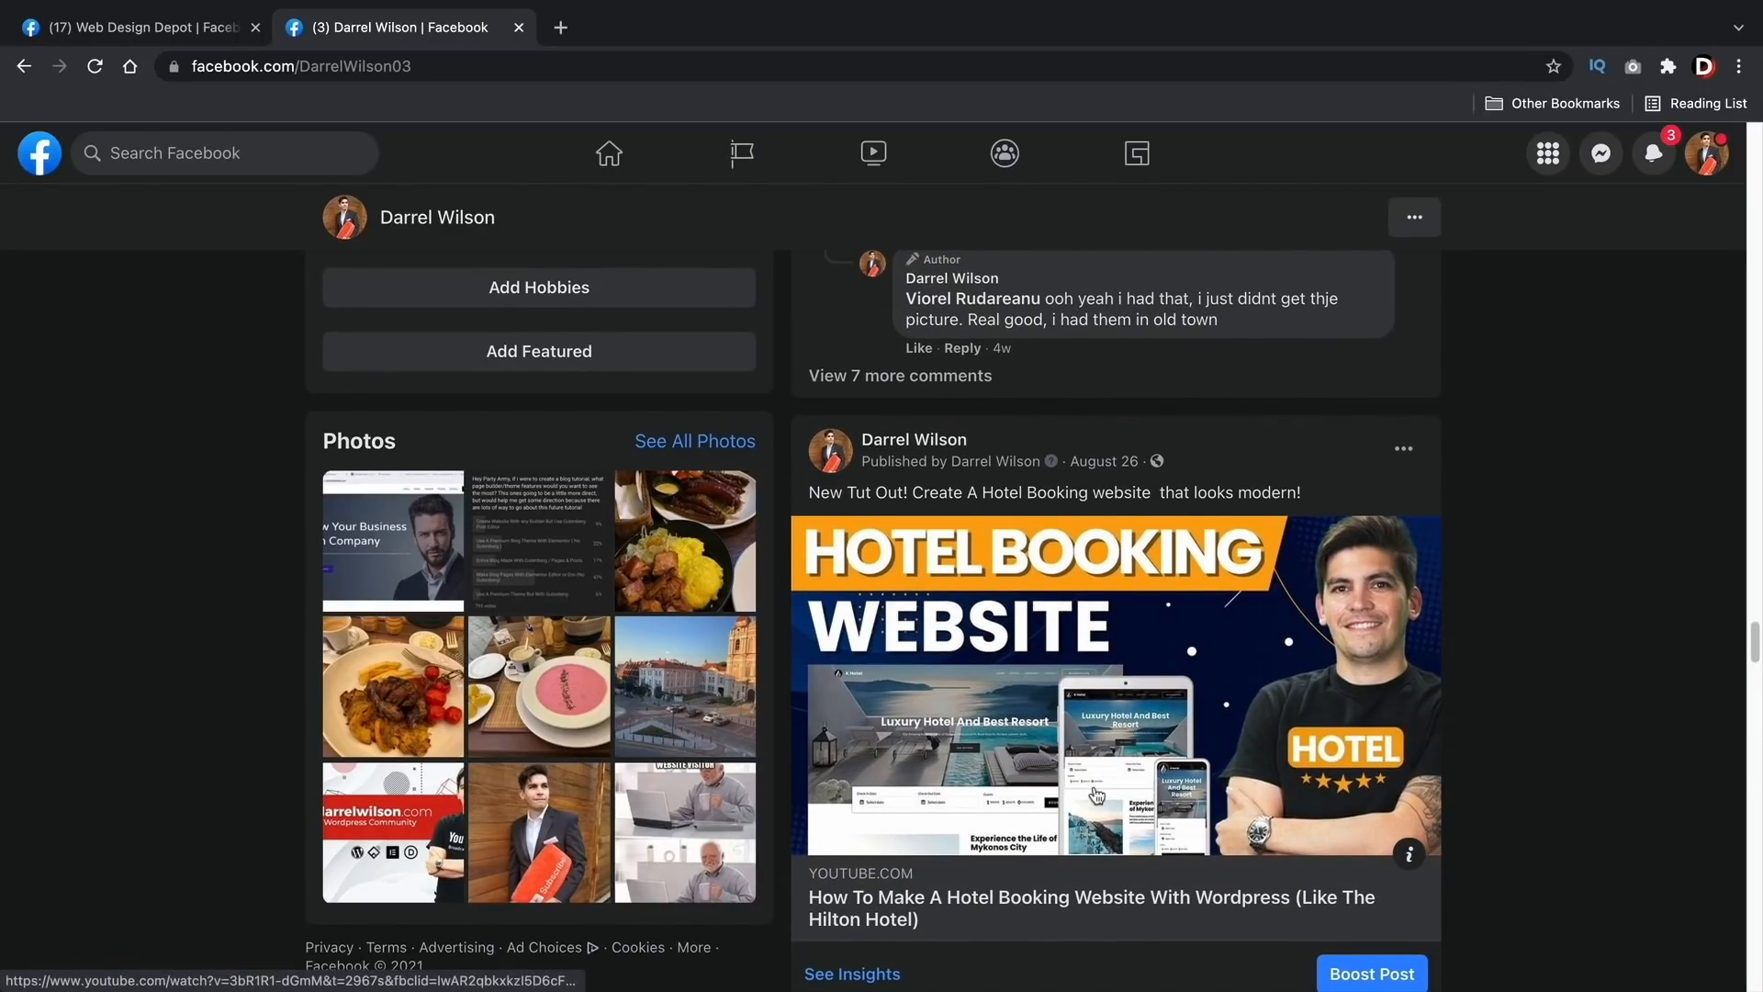
pyautogui.moveTo(1753, 640); pyautogui.dragTo(1754, 147)
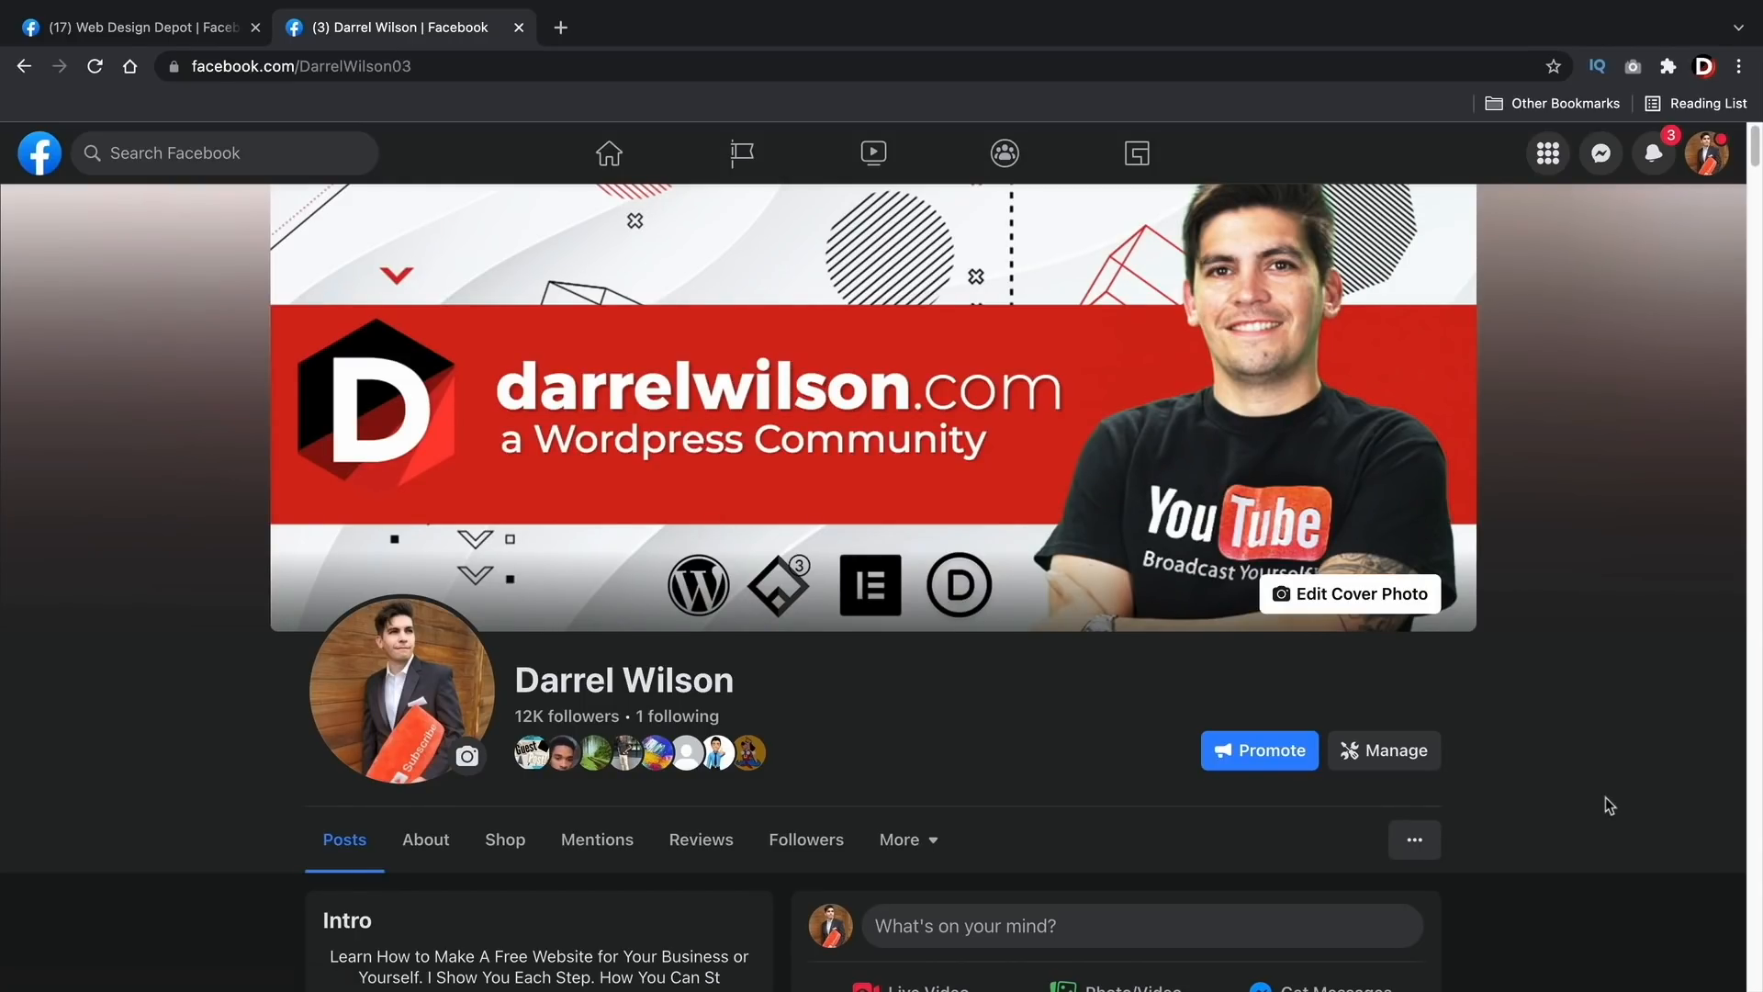
pyautogui.scroll(-10, 1605, 797)
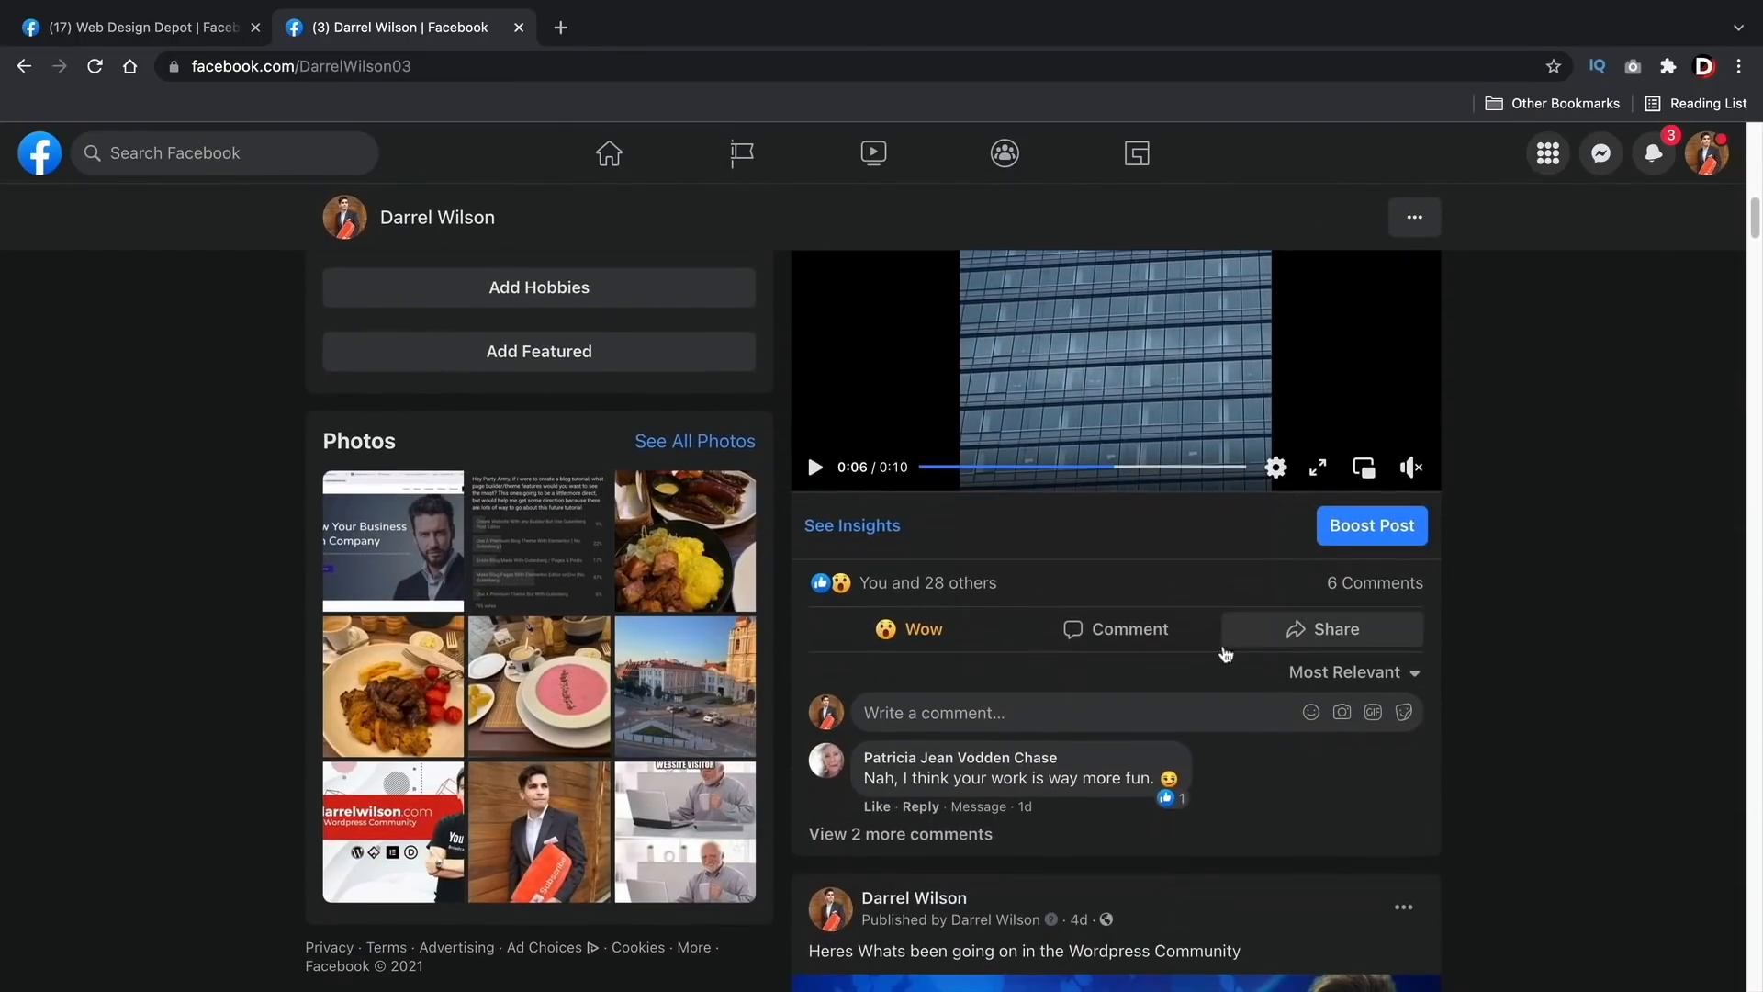
# Step: Replace the Wow reaction on the Page's newest video post with a Like
pyautogui.click(920, 634)
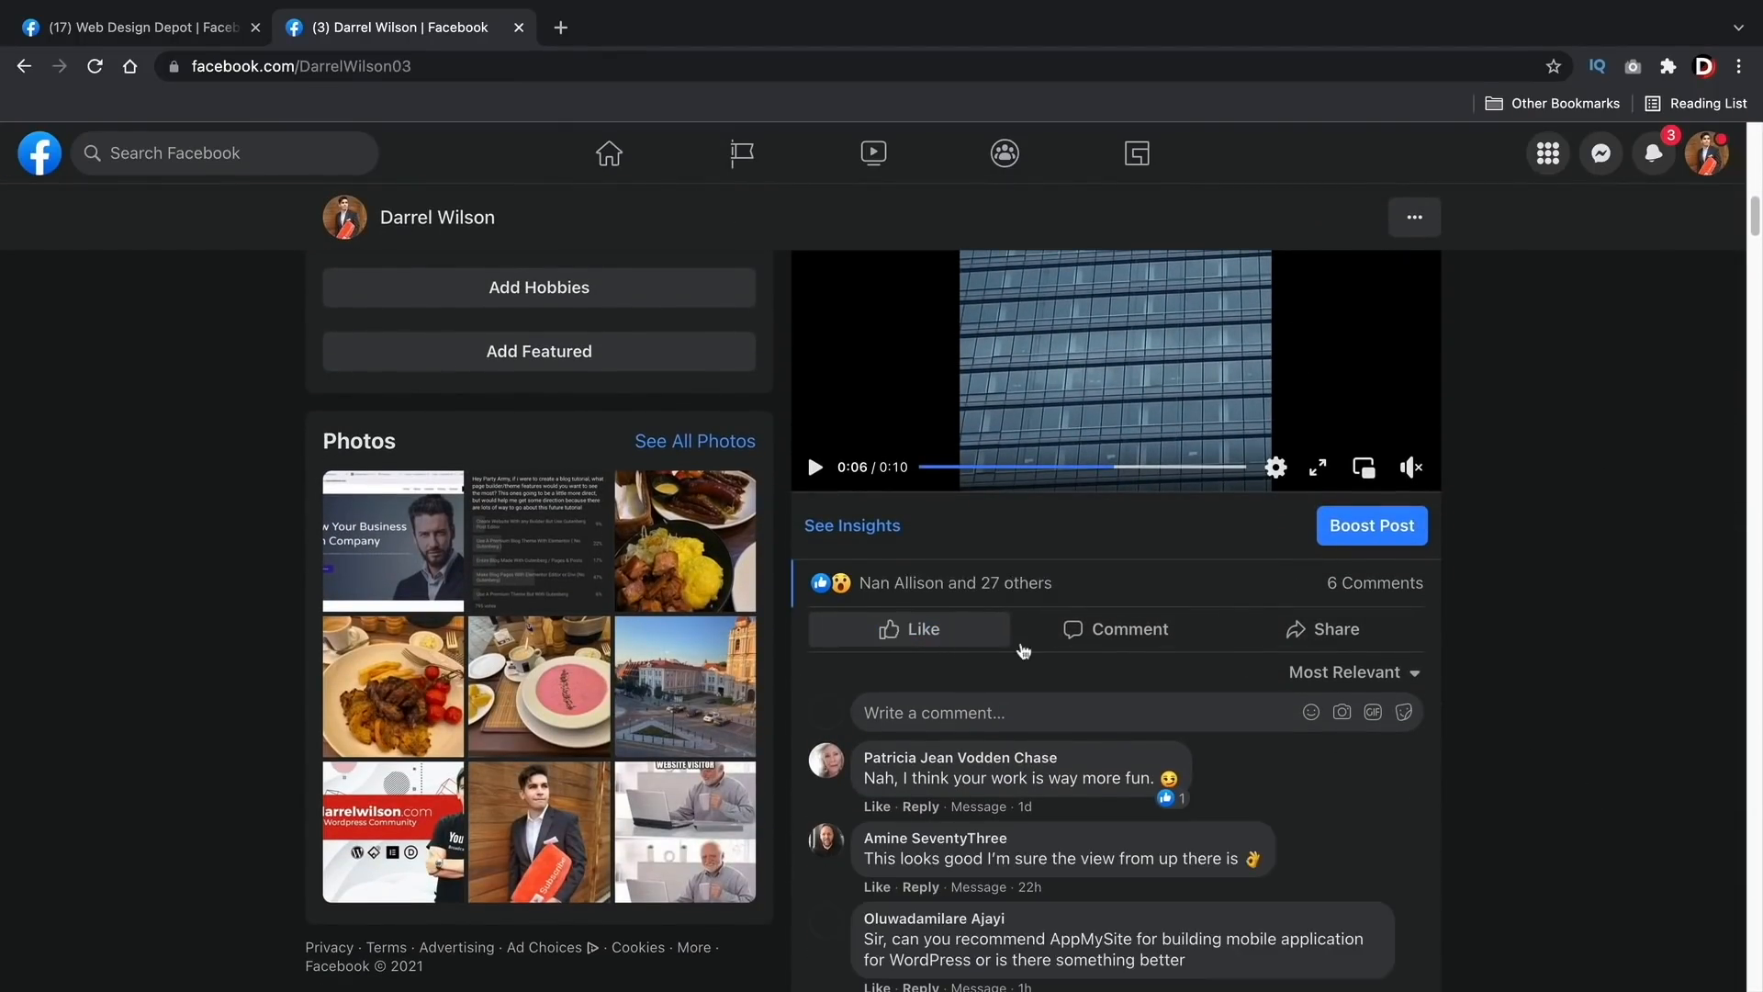
pyautogui.click(909, 633)
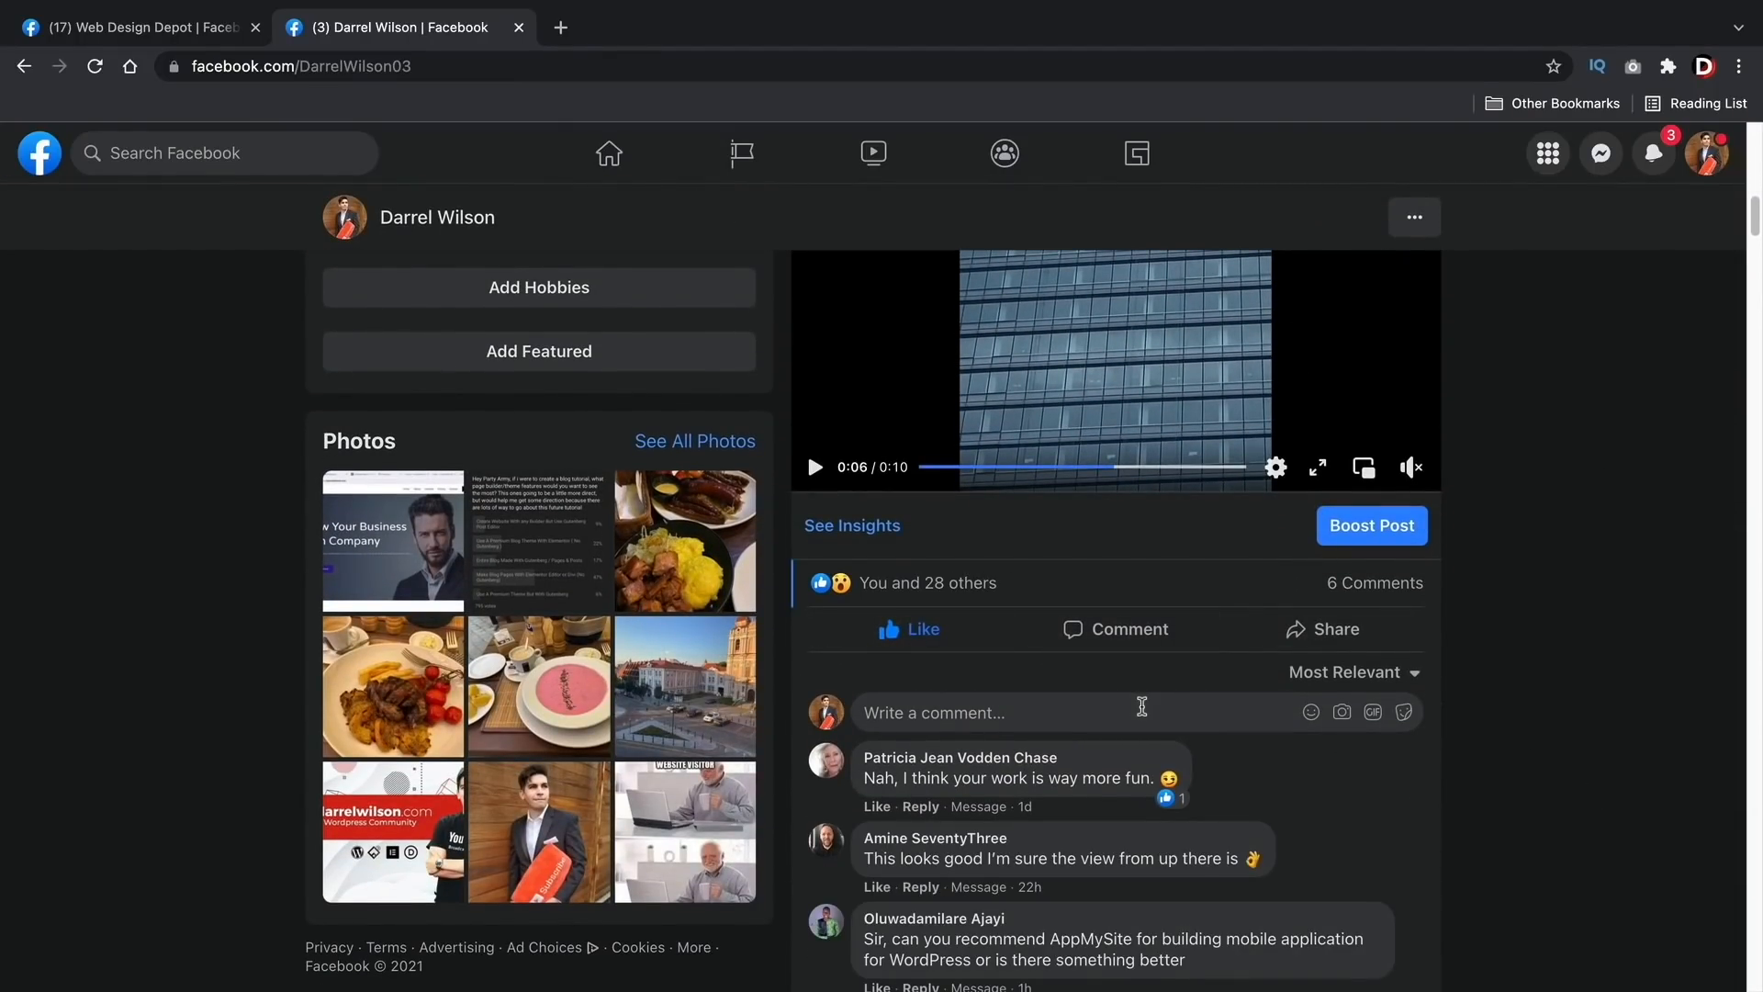
# Step: Go to the Facebook home feed and open the Wordpress Community group from the shortcuts
pyautogui.scroll(15, 1142, 705)
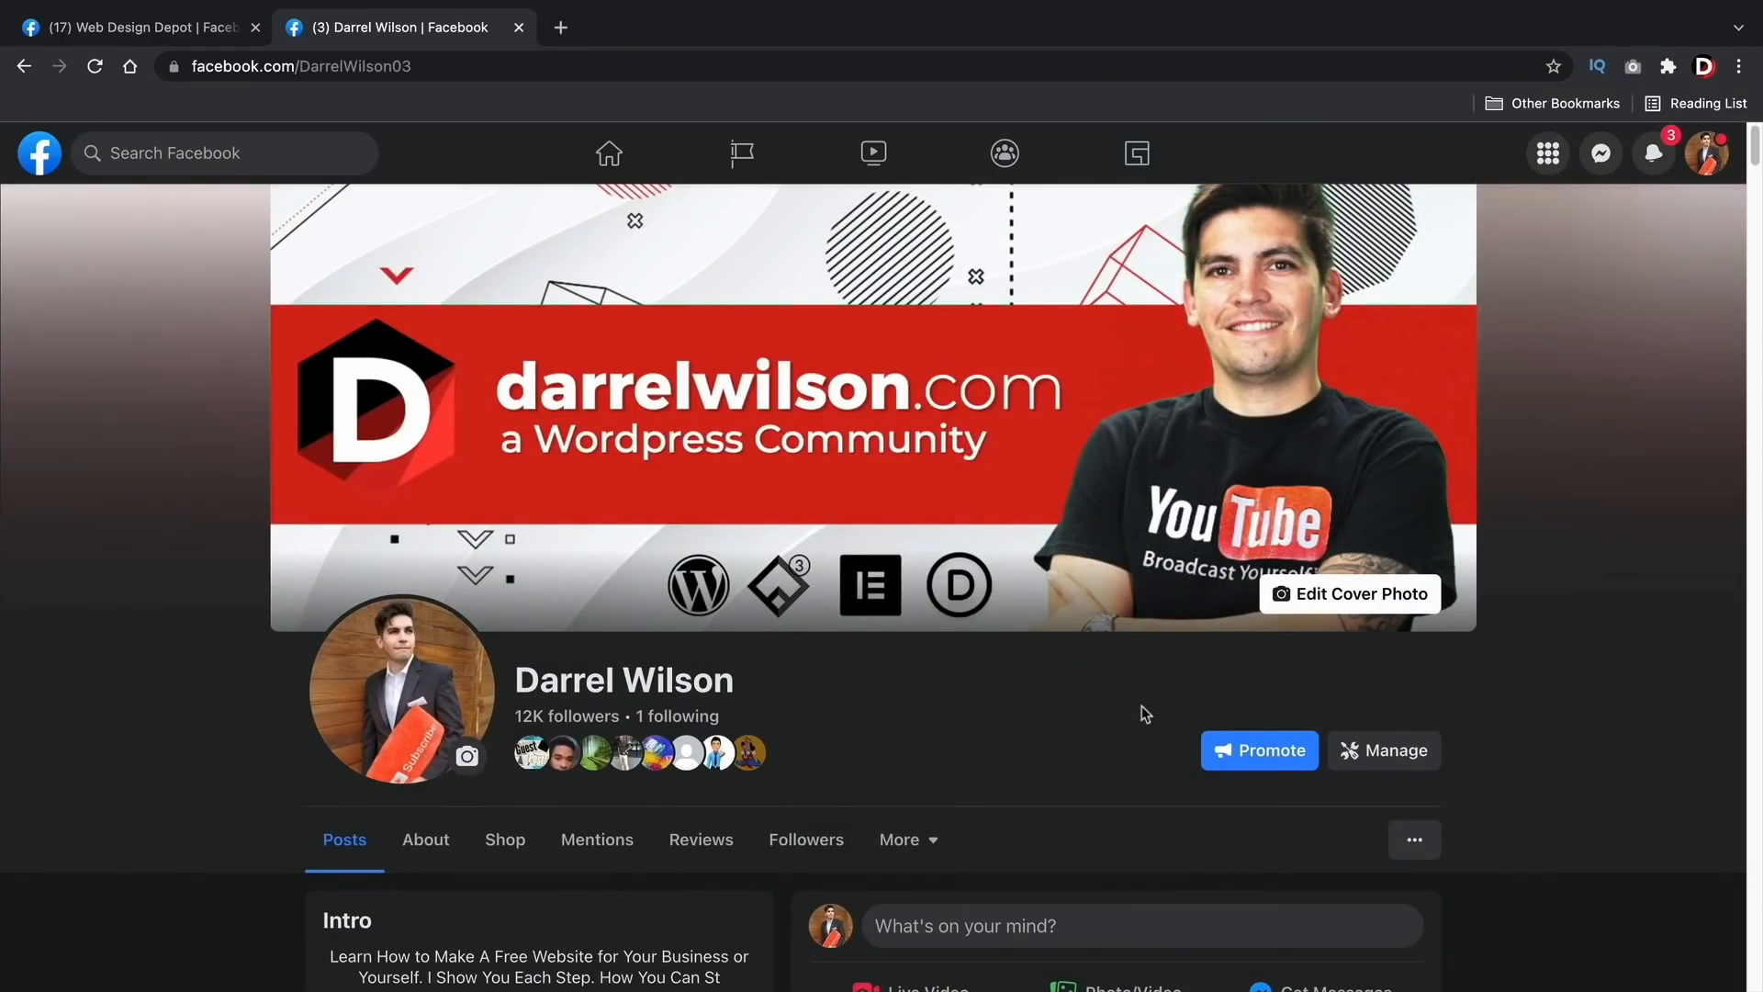
pyautogui.click(1708, 156)
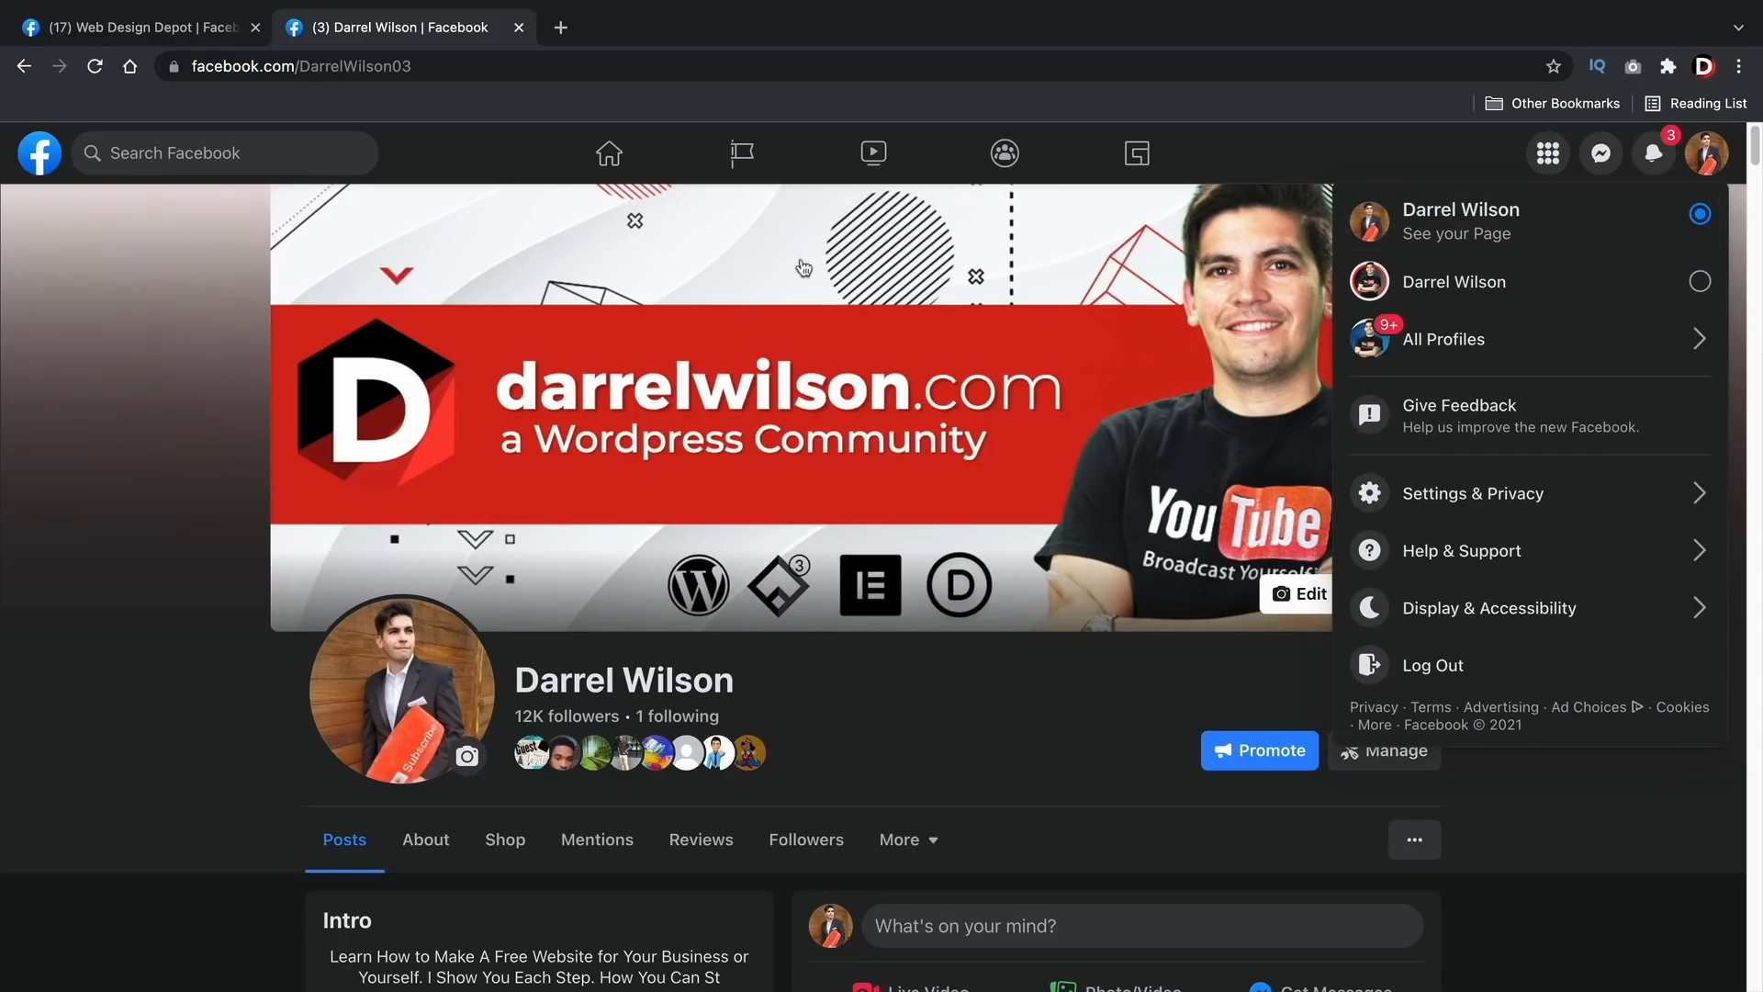
pyautogui.click(39, 153)
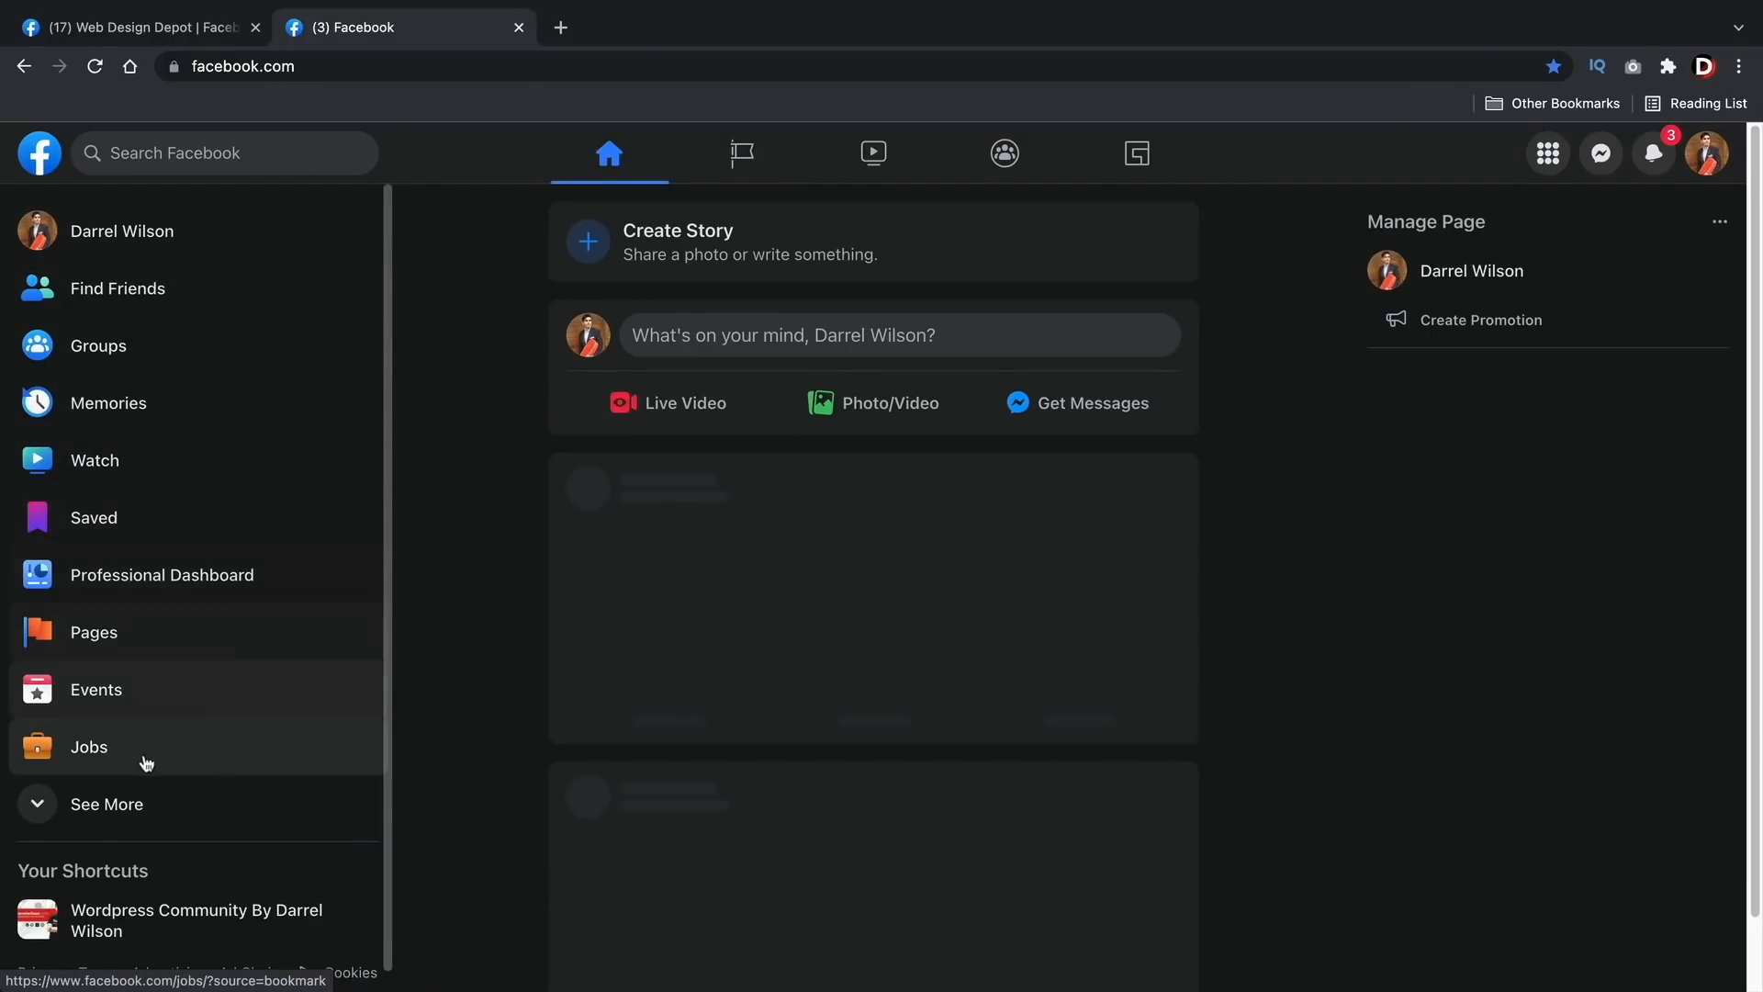
pyautogui.scroll(-1, 146, 763)
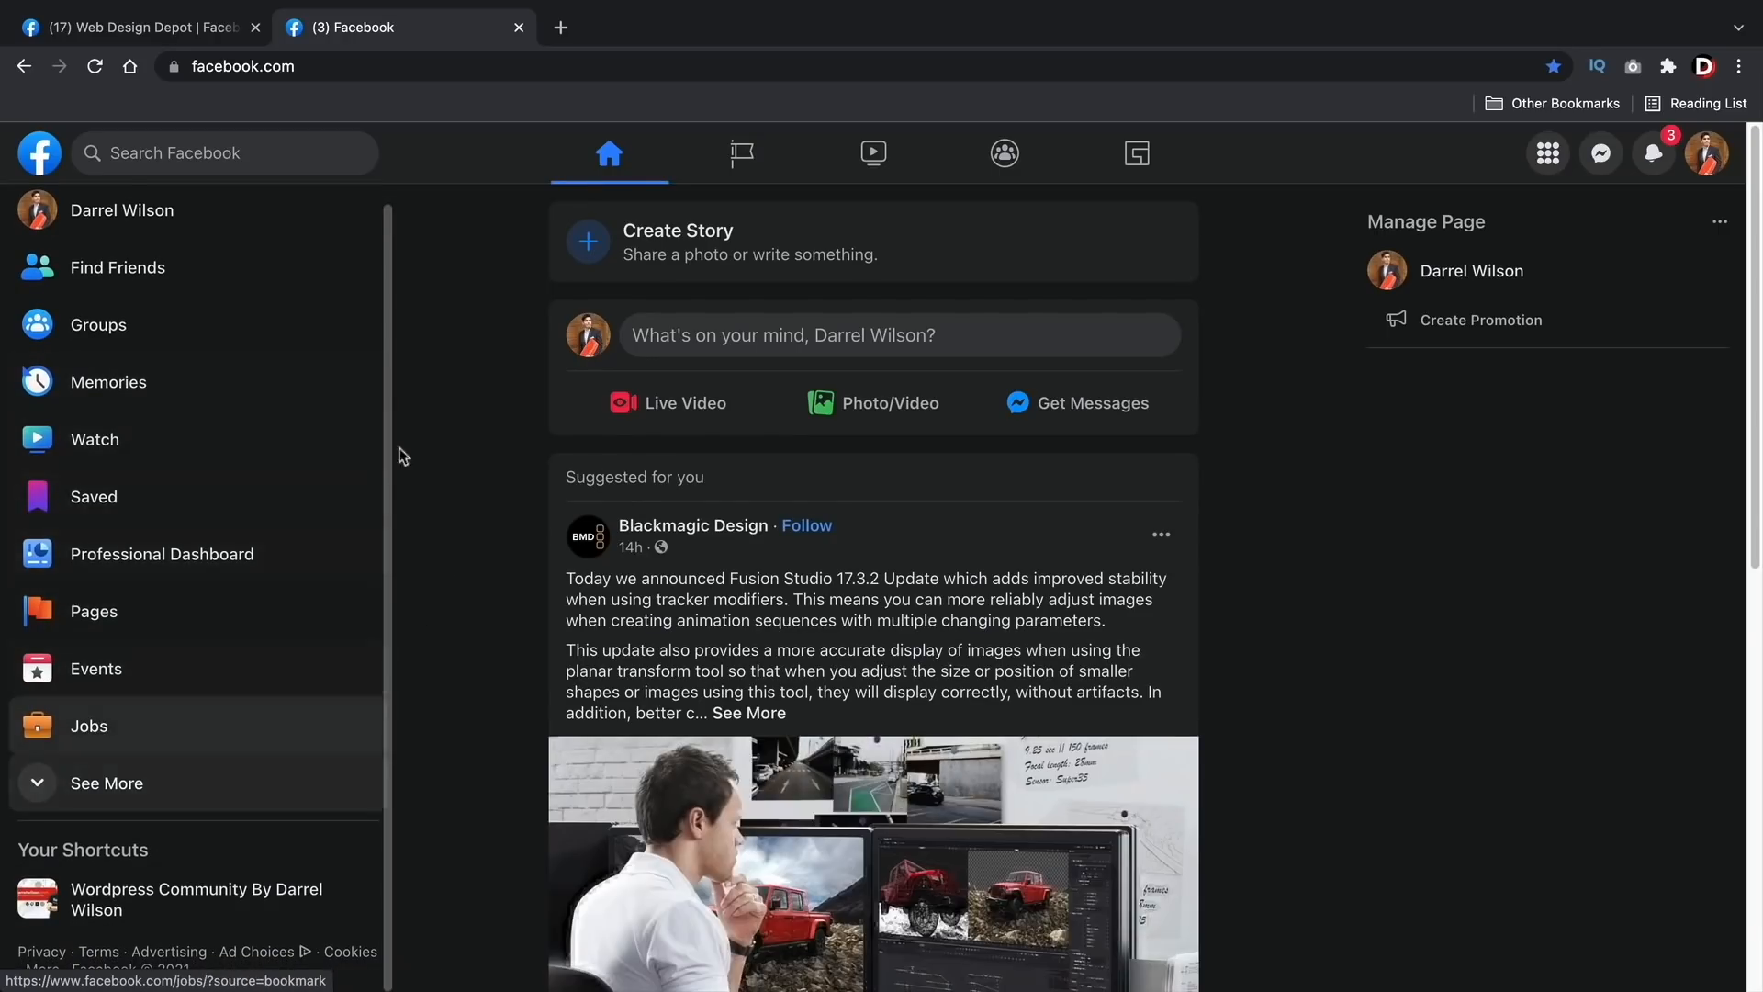
pyautogui.click(143, 904)
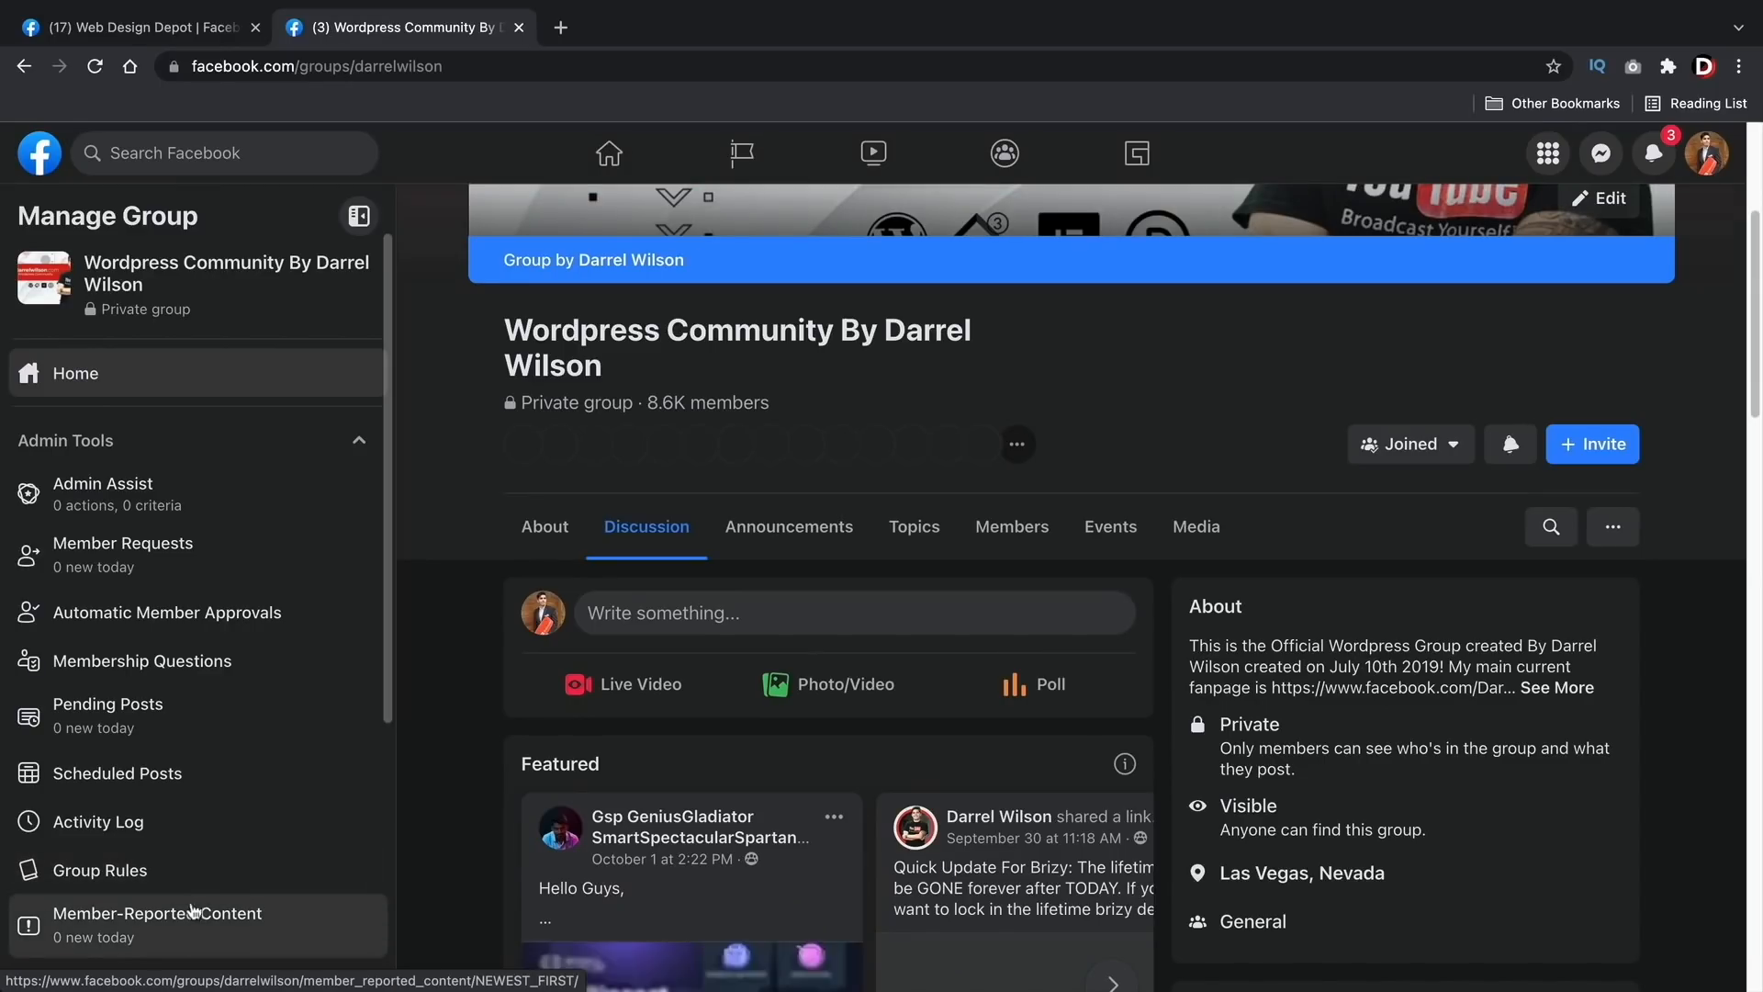
# Step: Review the group's discussion post about voting for The Best WordPress YouTube Channel, including its link, image, reactions and comments
pyautogui.scroll(-2, 450, 826)
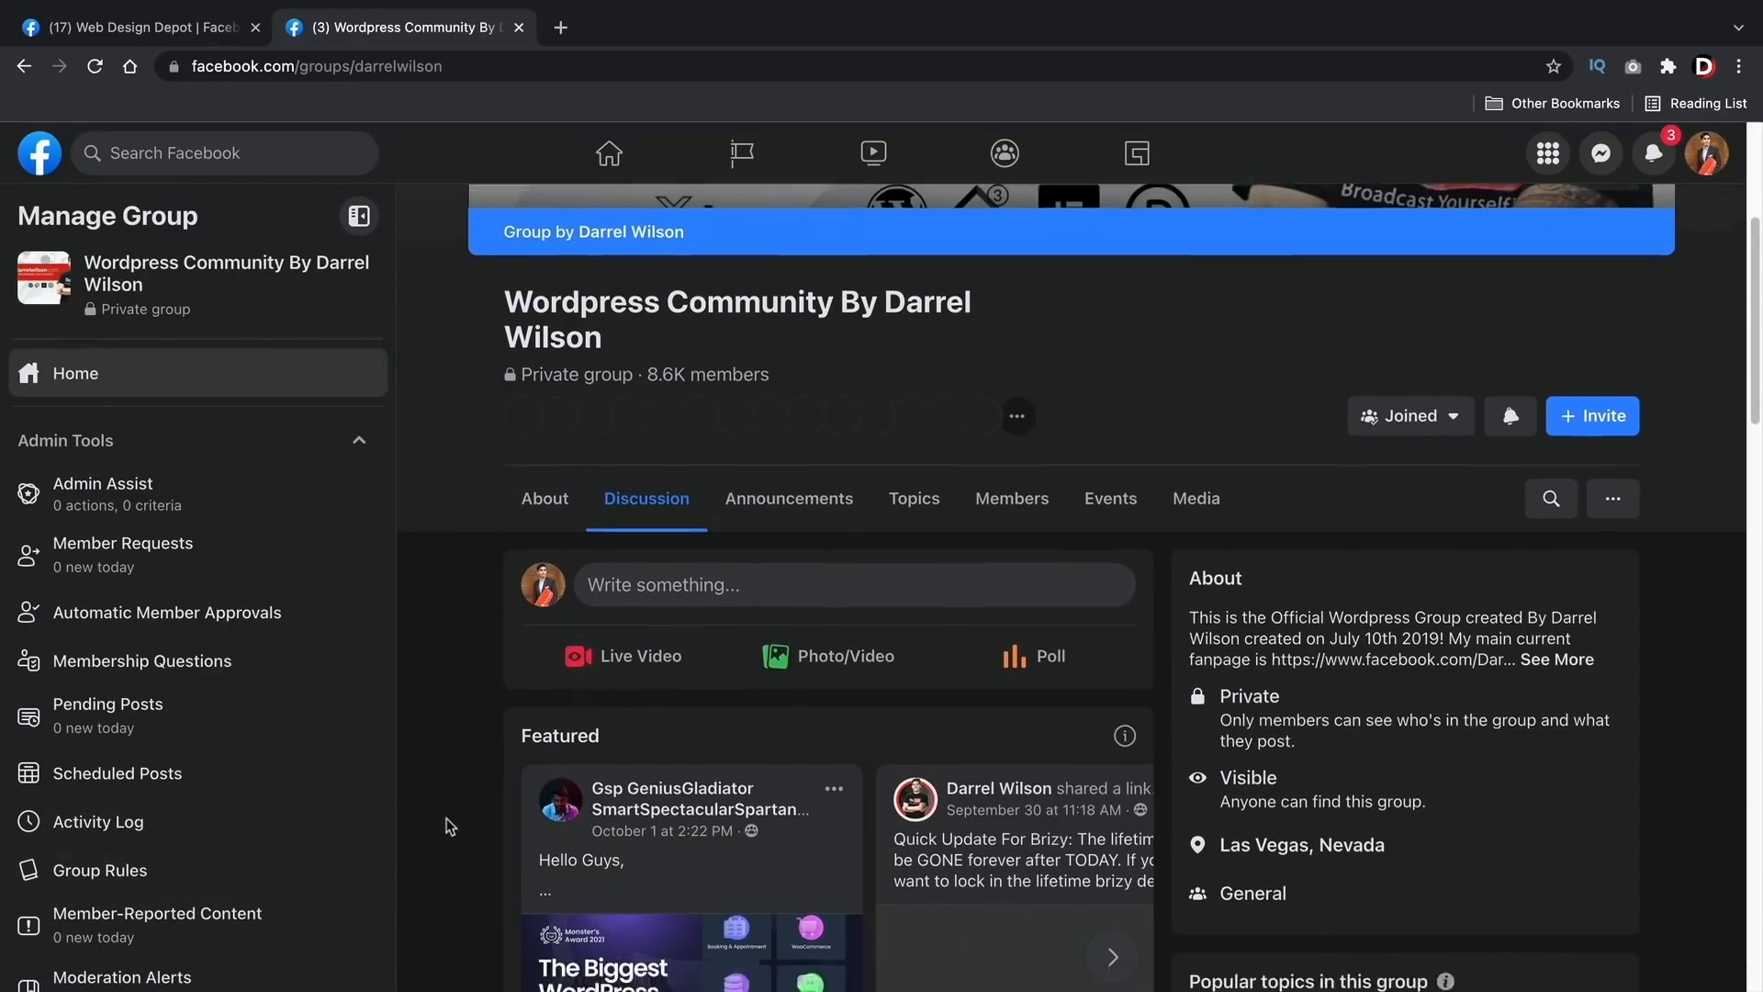
pyautogui.scroll(-10, 450, 825)
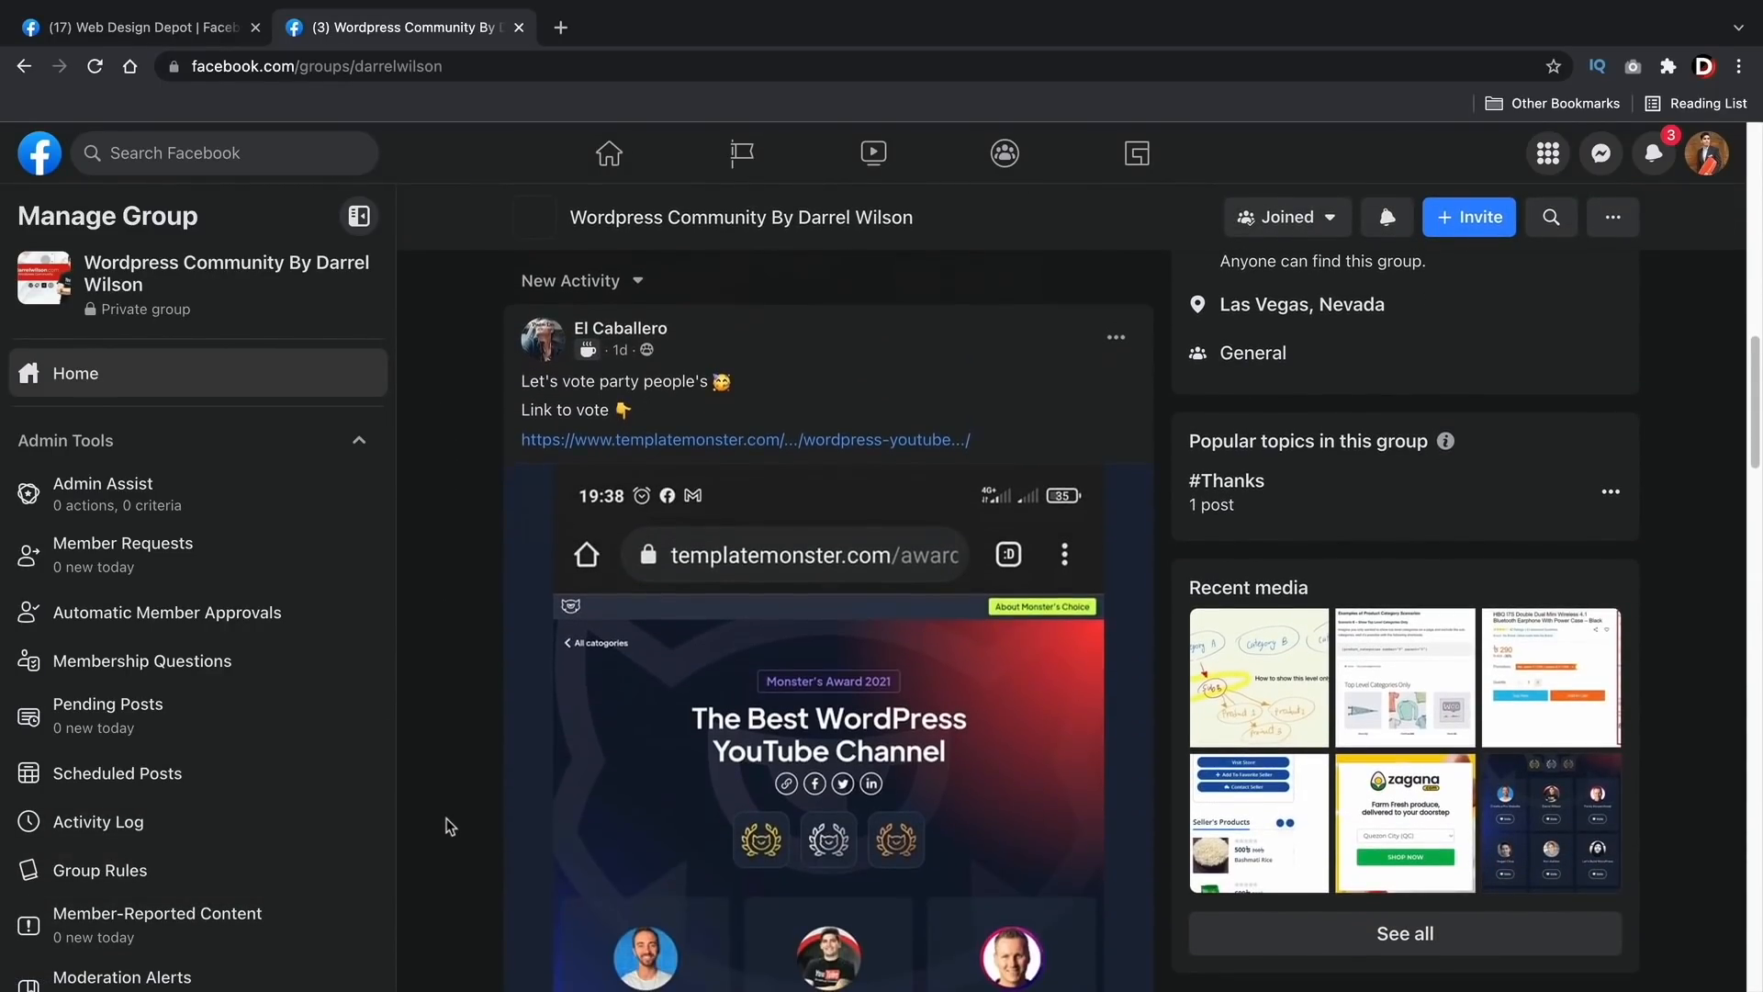
pyautogui.scroll(-1, 450, 827)
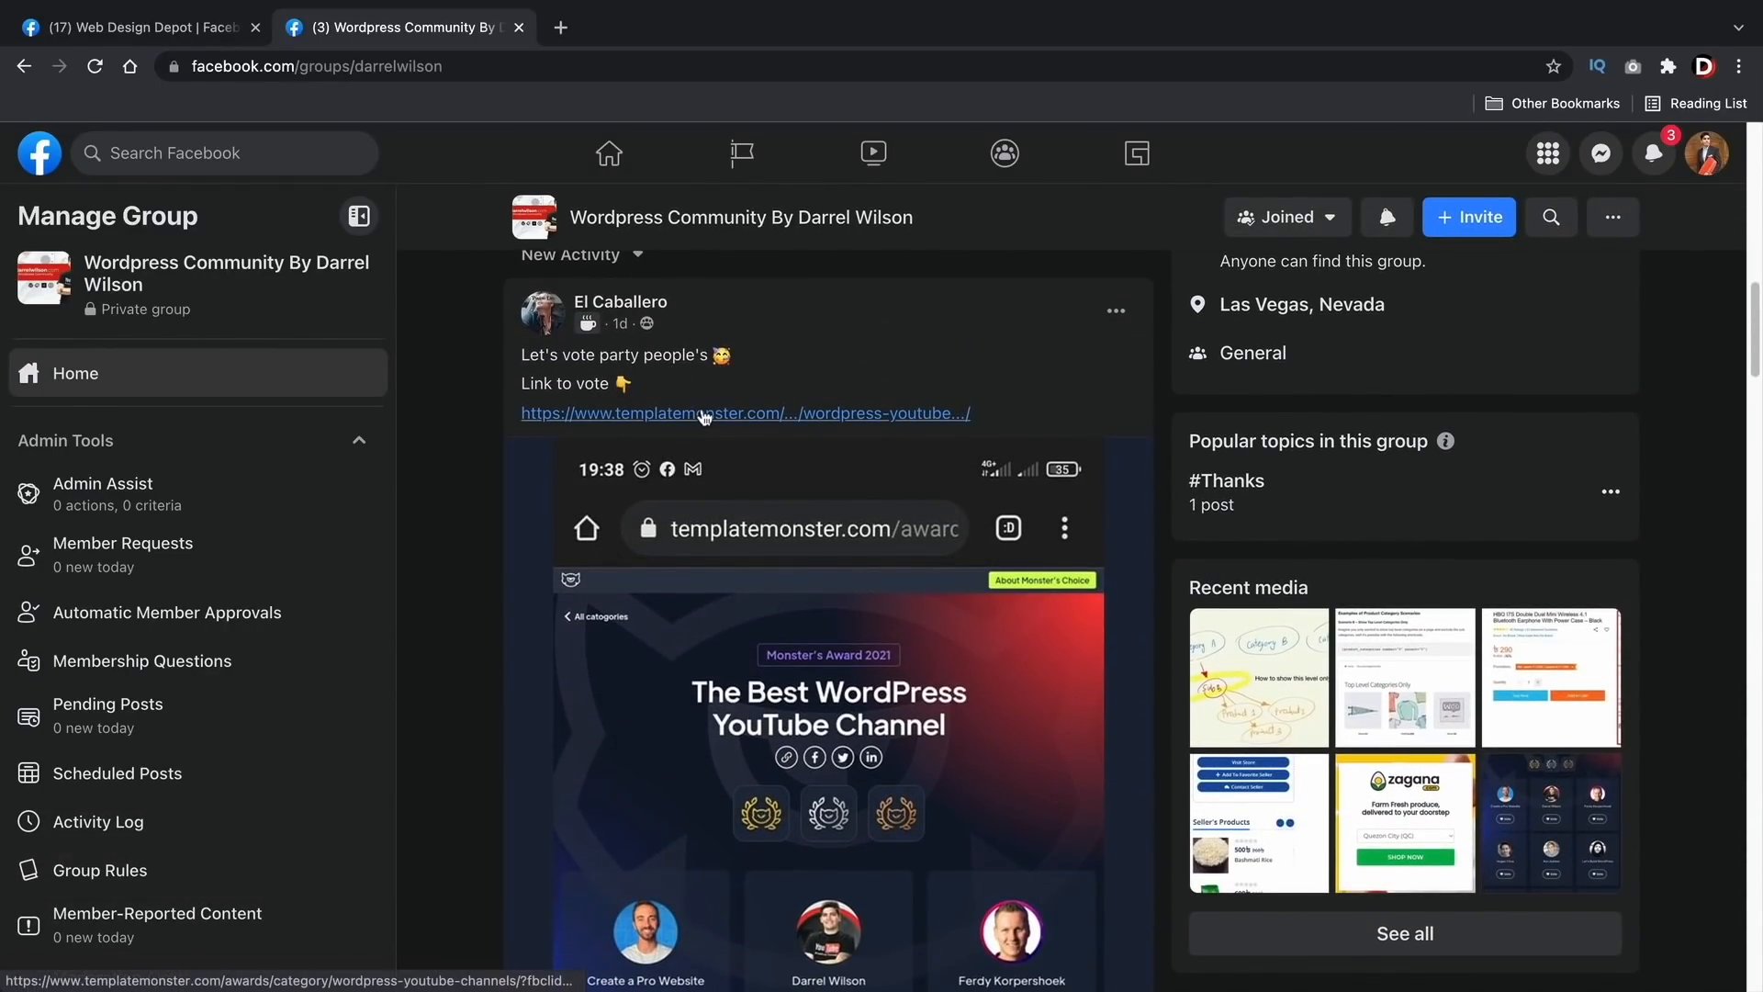
pyautogui.scroll(-6, 705, 480)
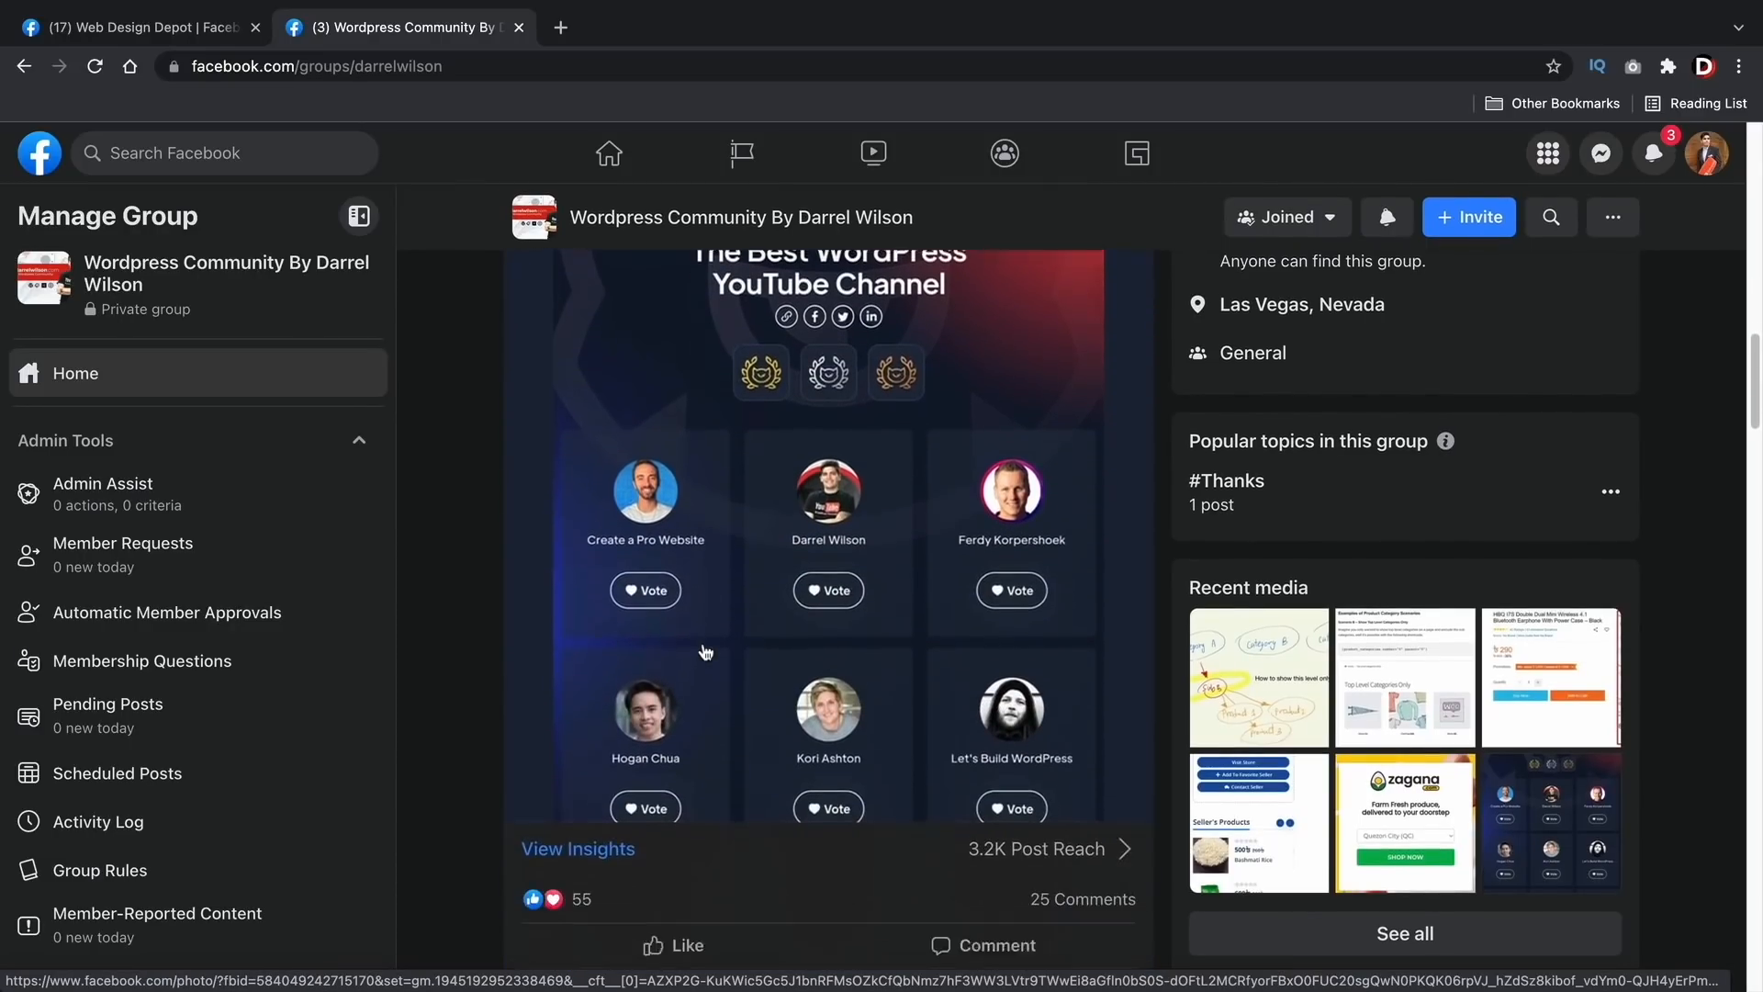
pyautogui.scroll(-2, 705, 651)
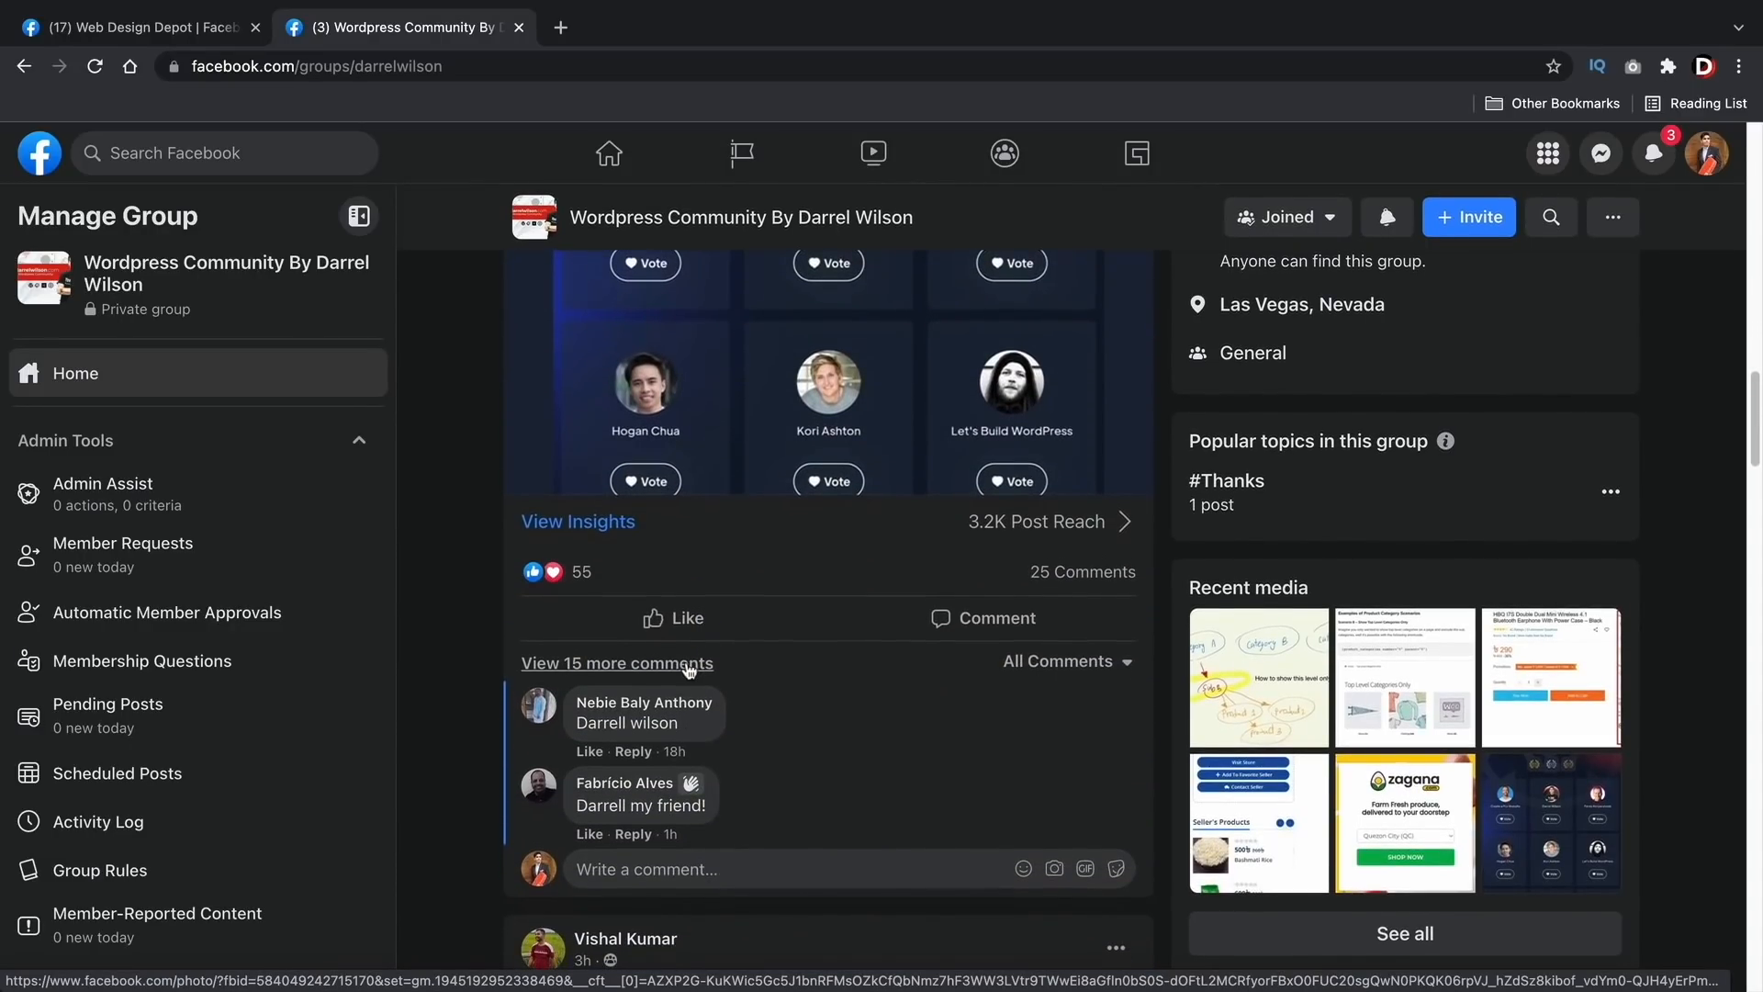
# Step: Read the members' question posts about Elementor Pro form emails, a free WooCommerce template and WooCommerce category shortcodes
pyautogui.scroll(-4, 806, 740)
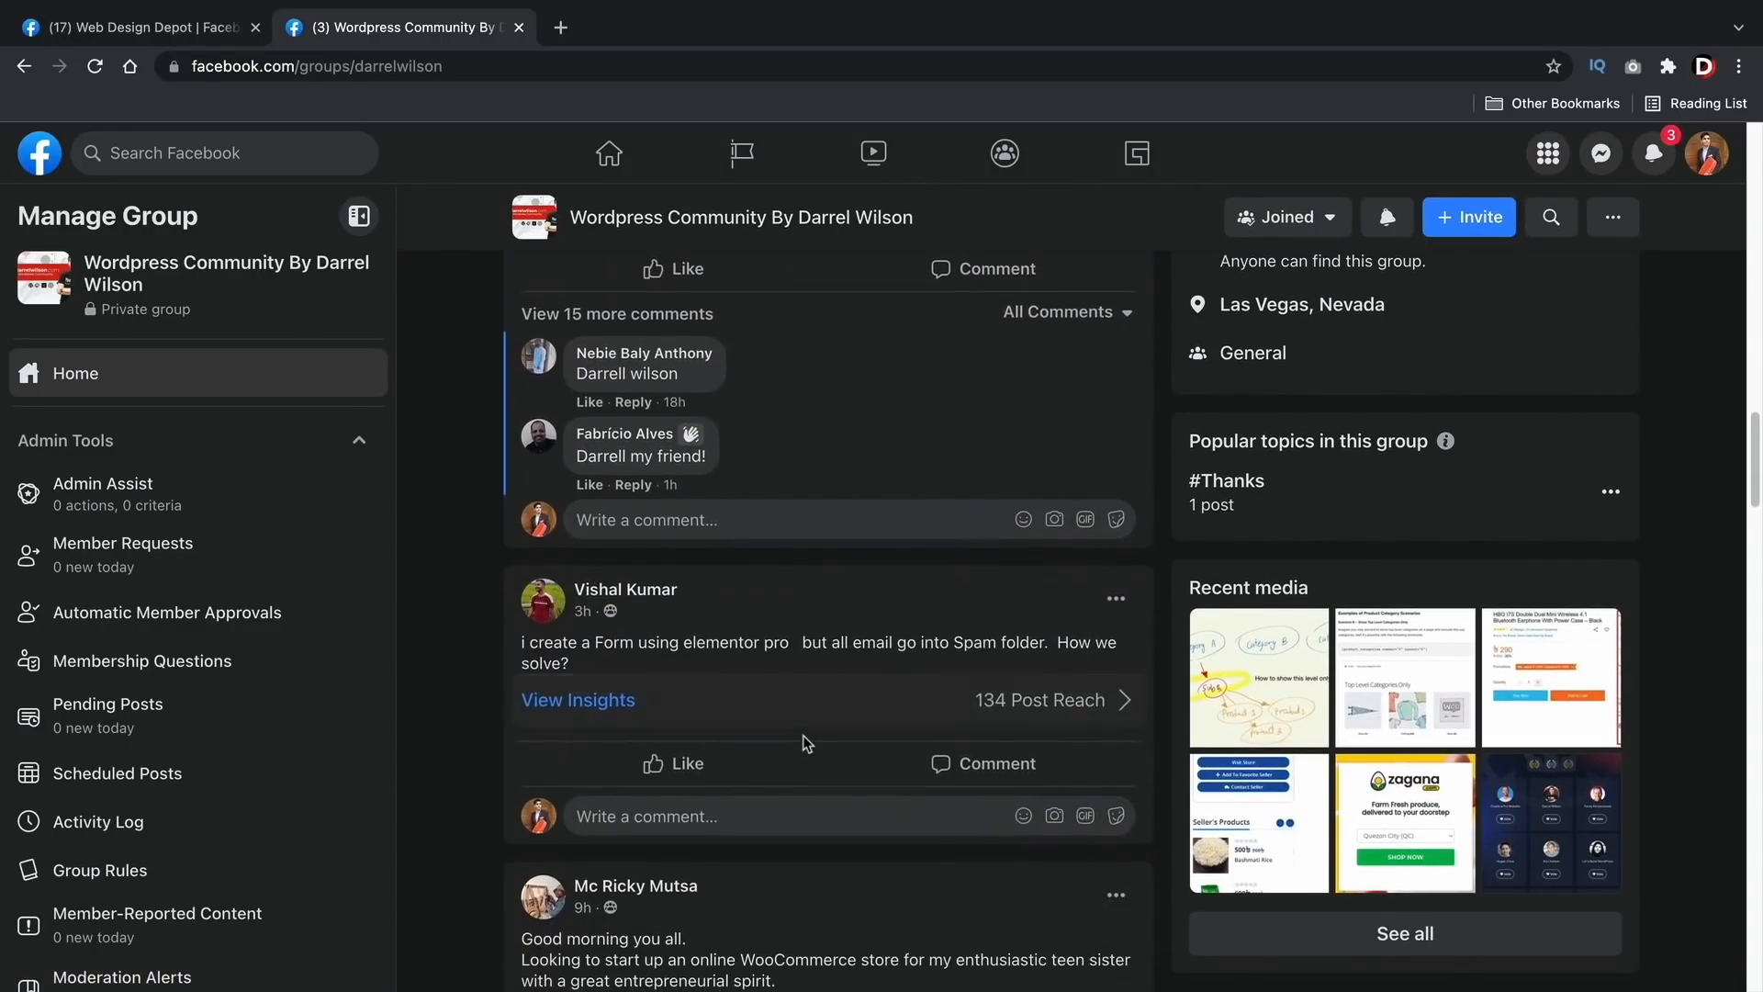
pyautogui.scroll(-1, 802, 734)
pyautogui.scroll(-3, 791, 483)
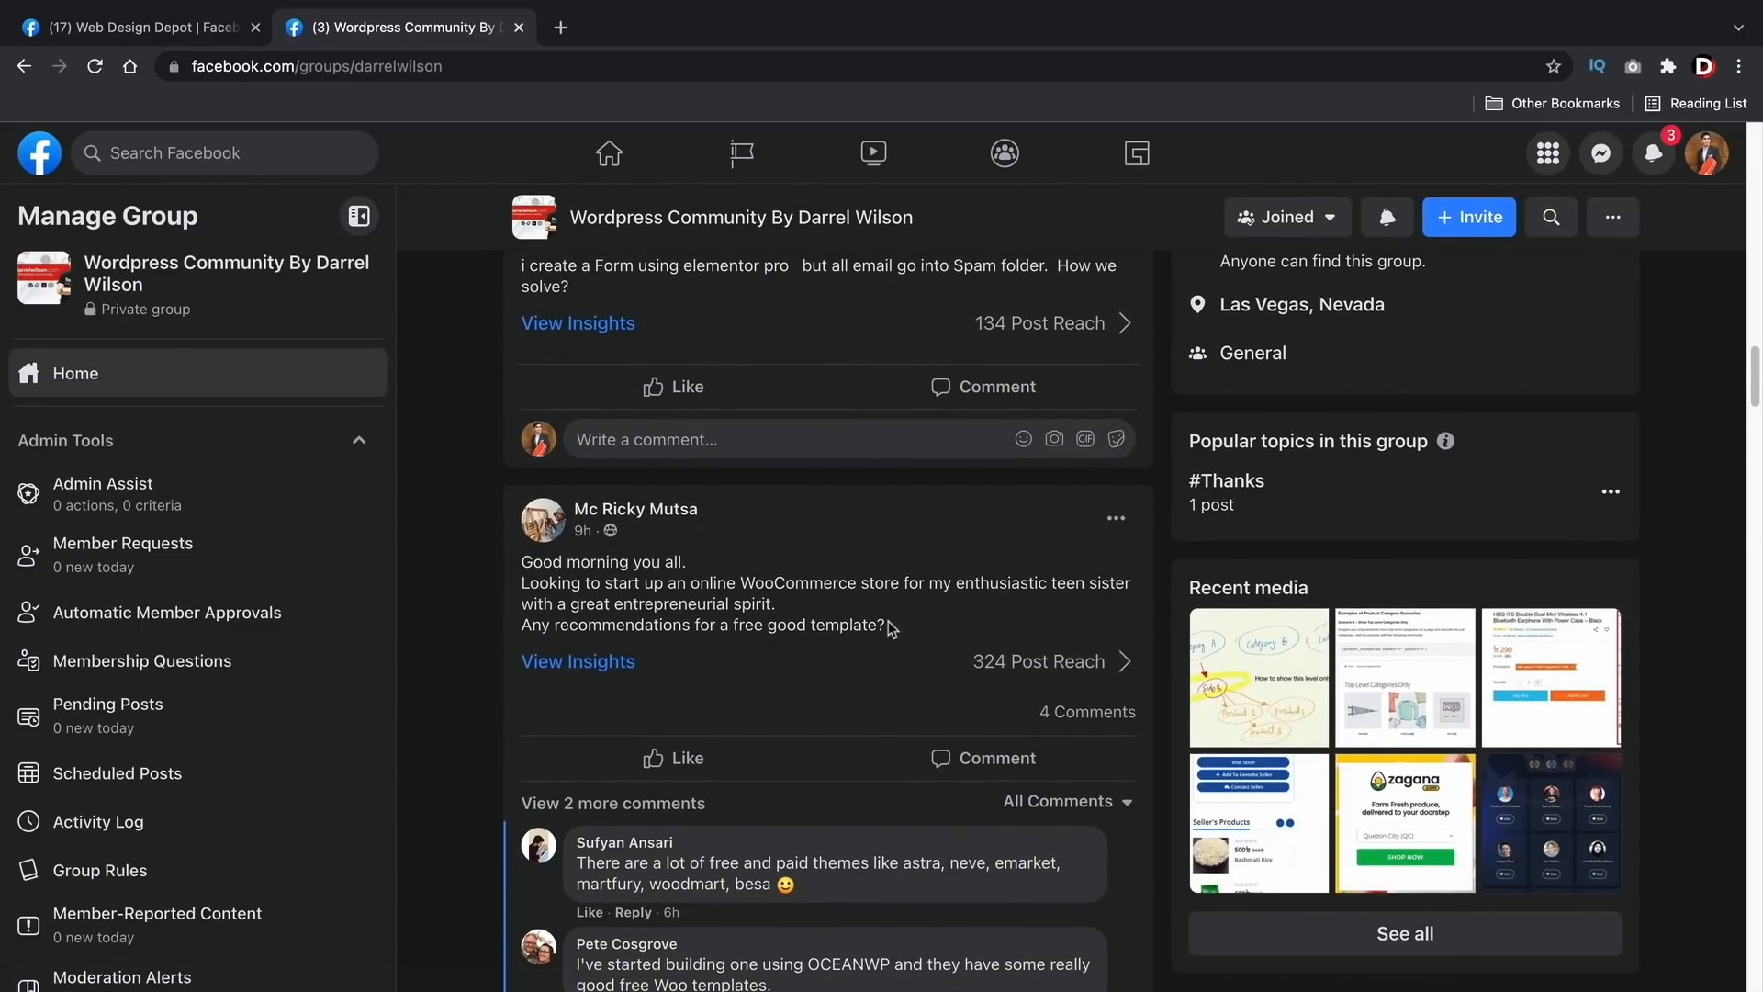
pyautogui.scroll(-8, 909, 567)
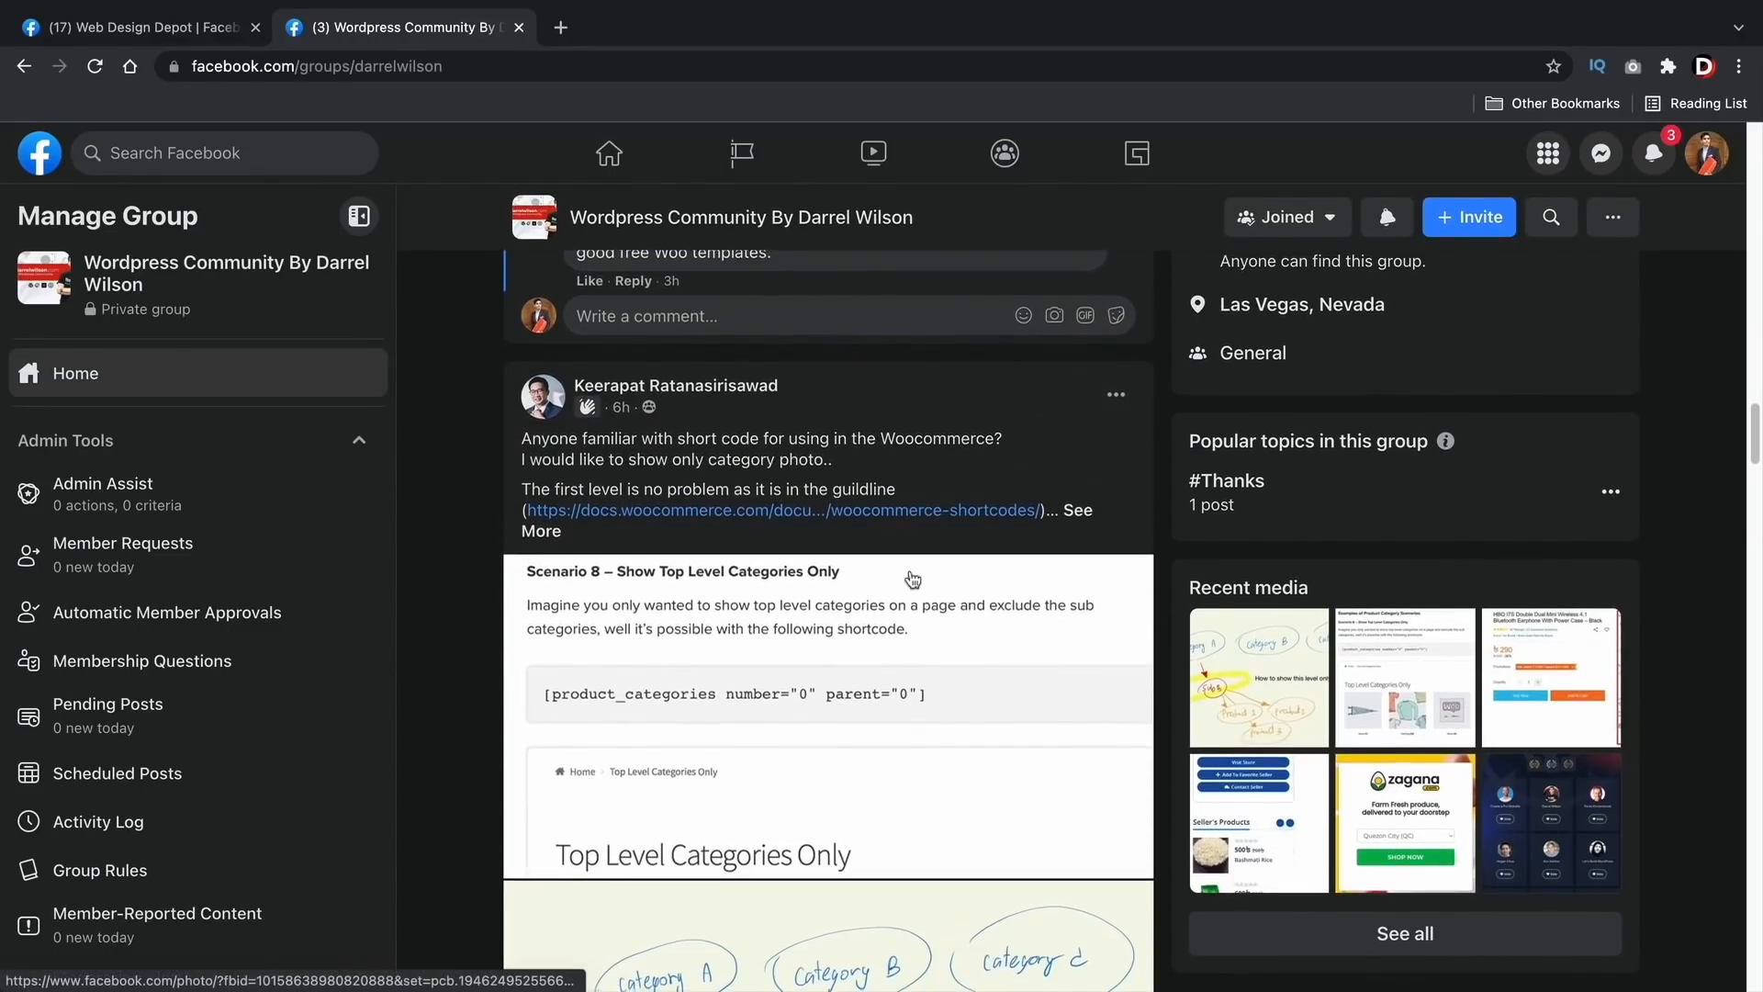
pyautogui.scroll(-1, 912, 578)
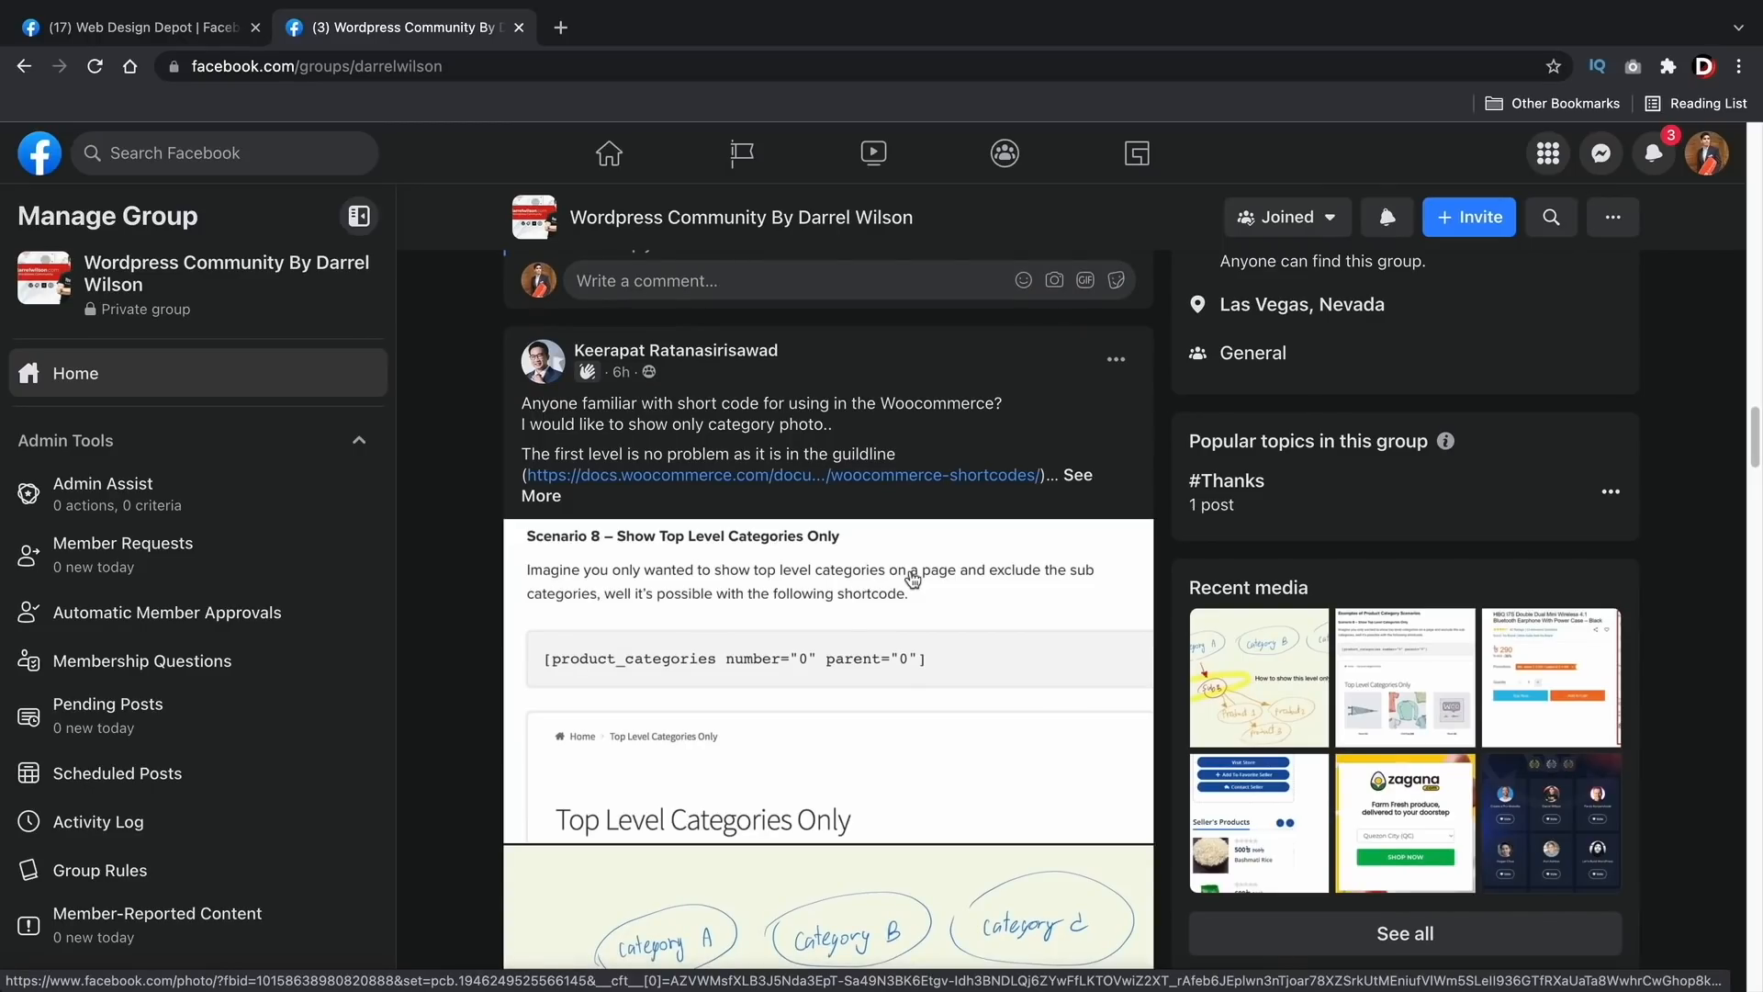
pyautogui.scroll(-2, 912, 578)
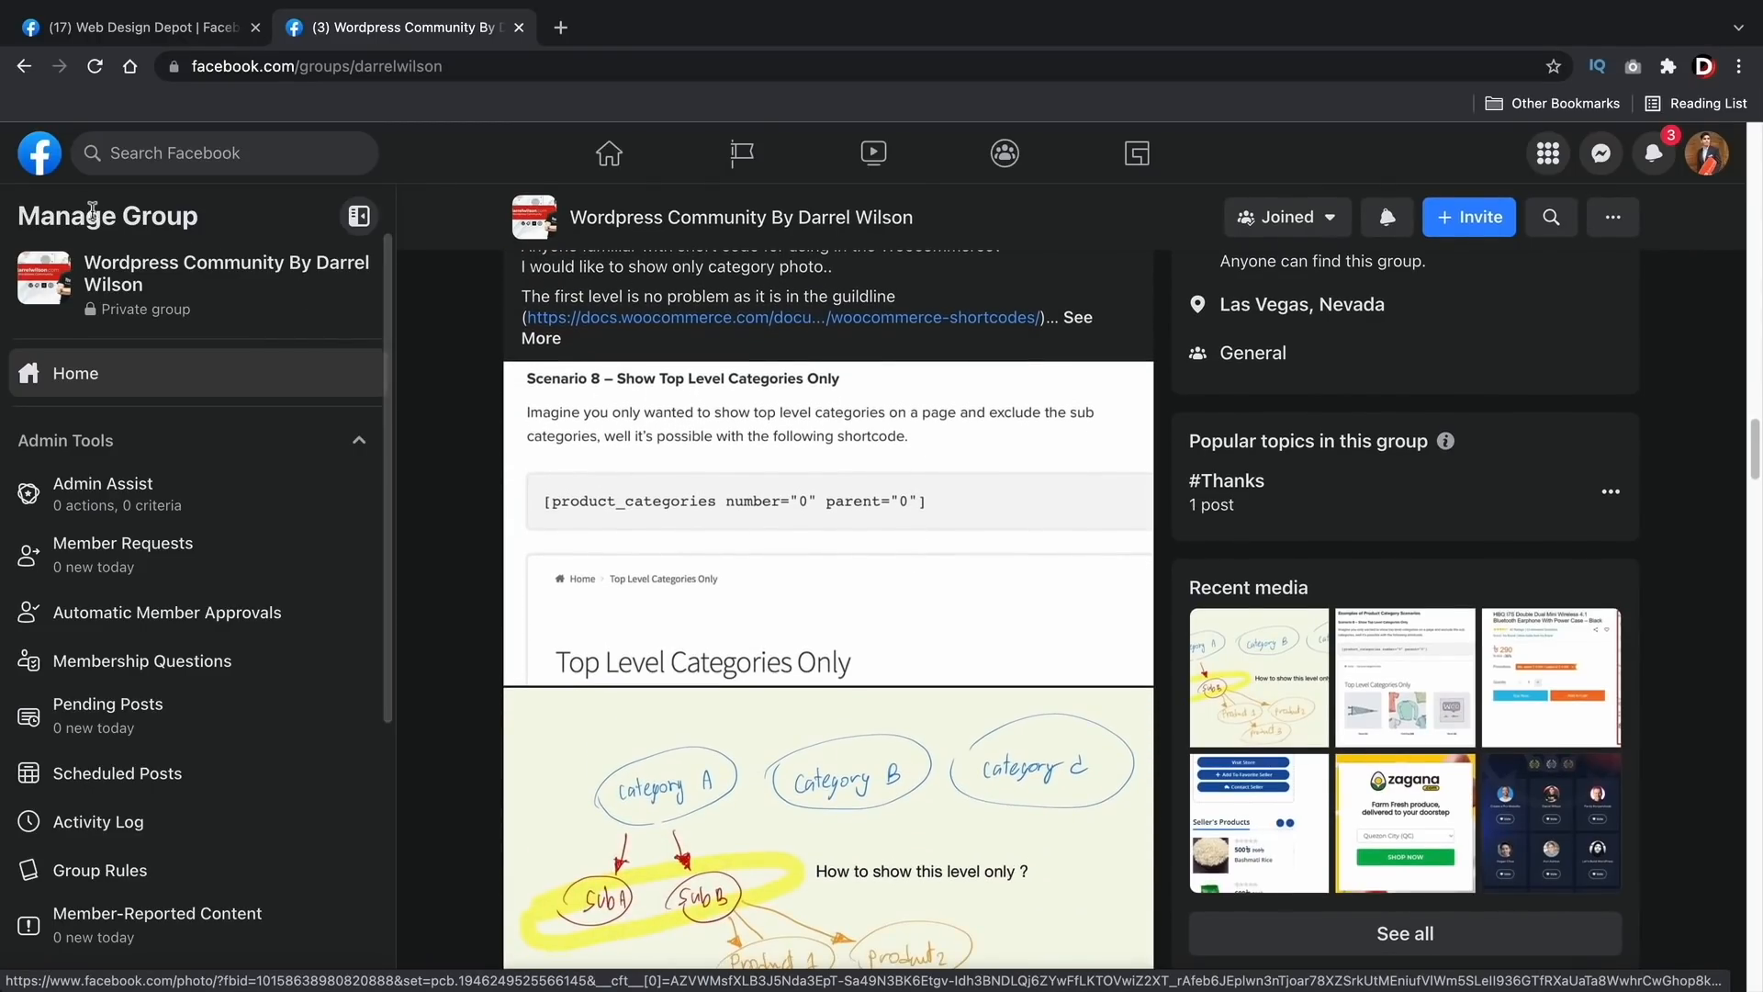
# Step: Leave the group for the home feed and return to the Web Design Depot Page
pyautogui.click(40, 153)
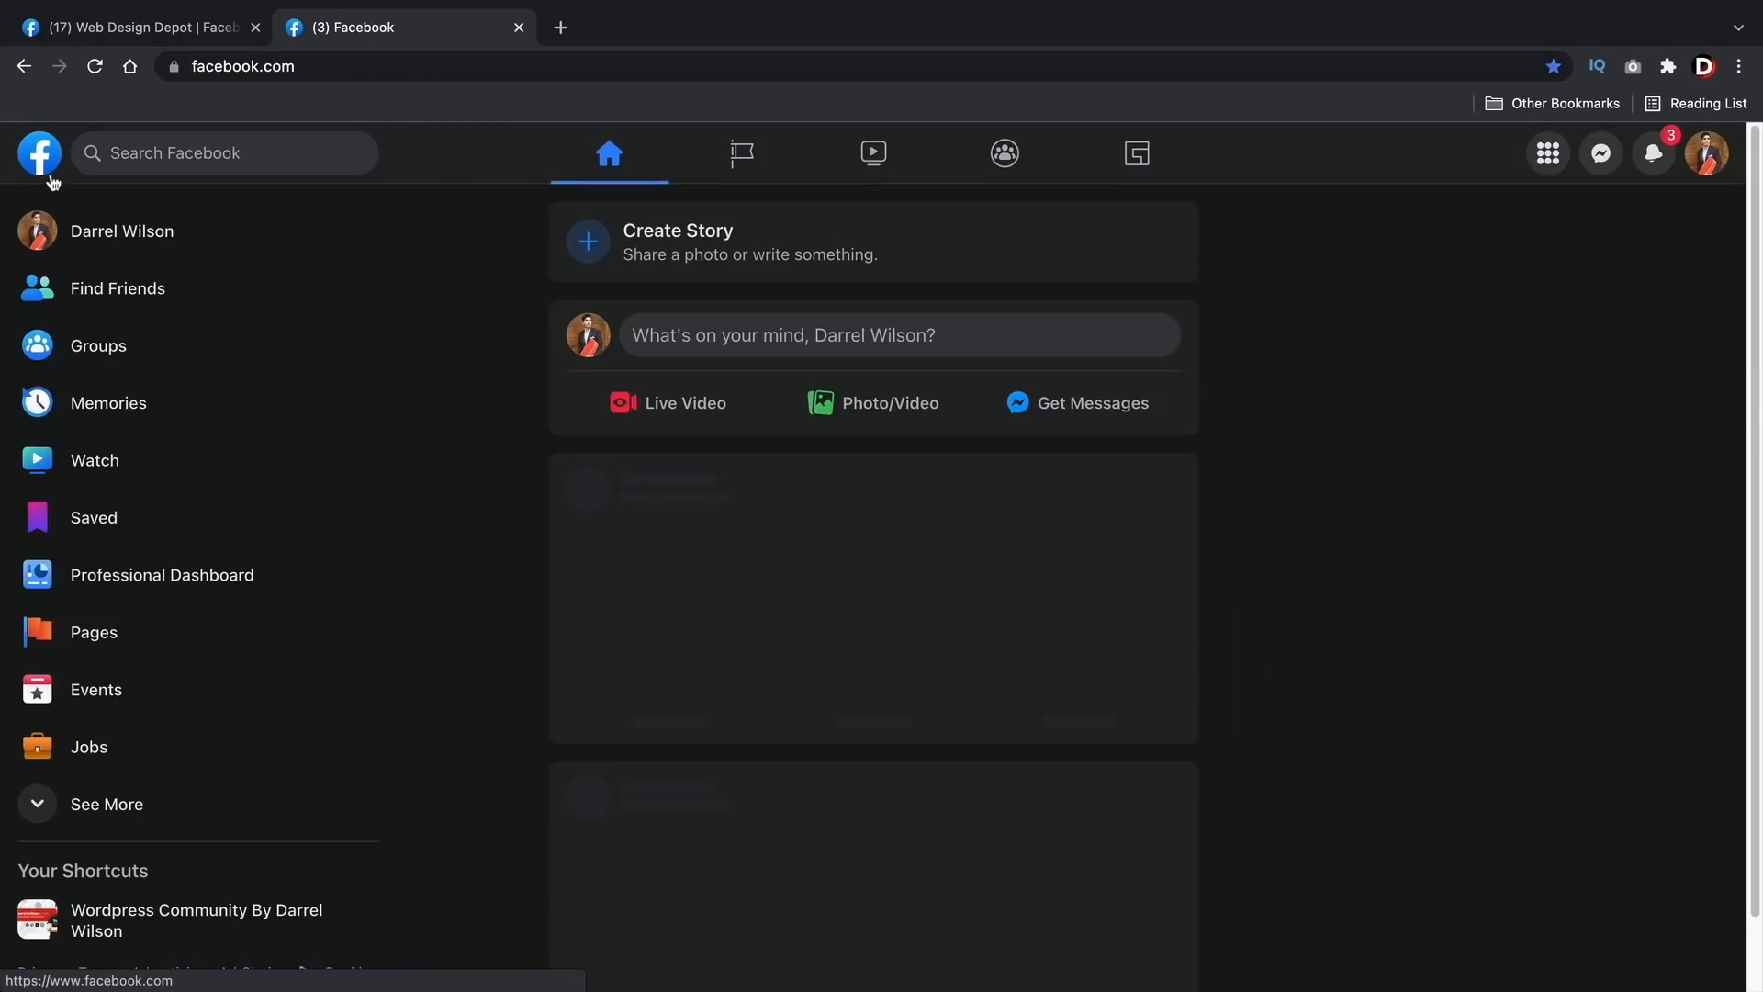
pyautogui.click(122, 27)
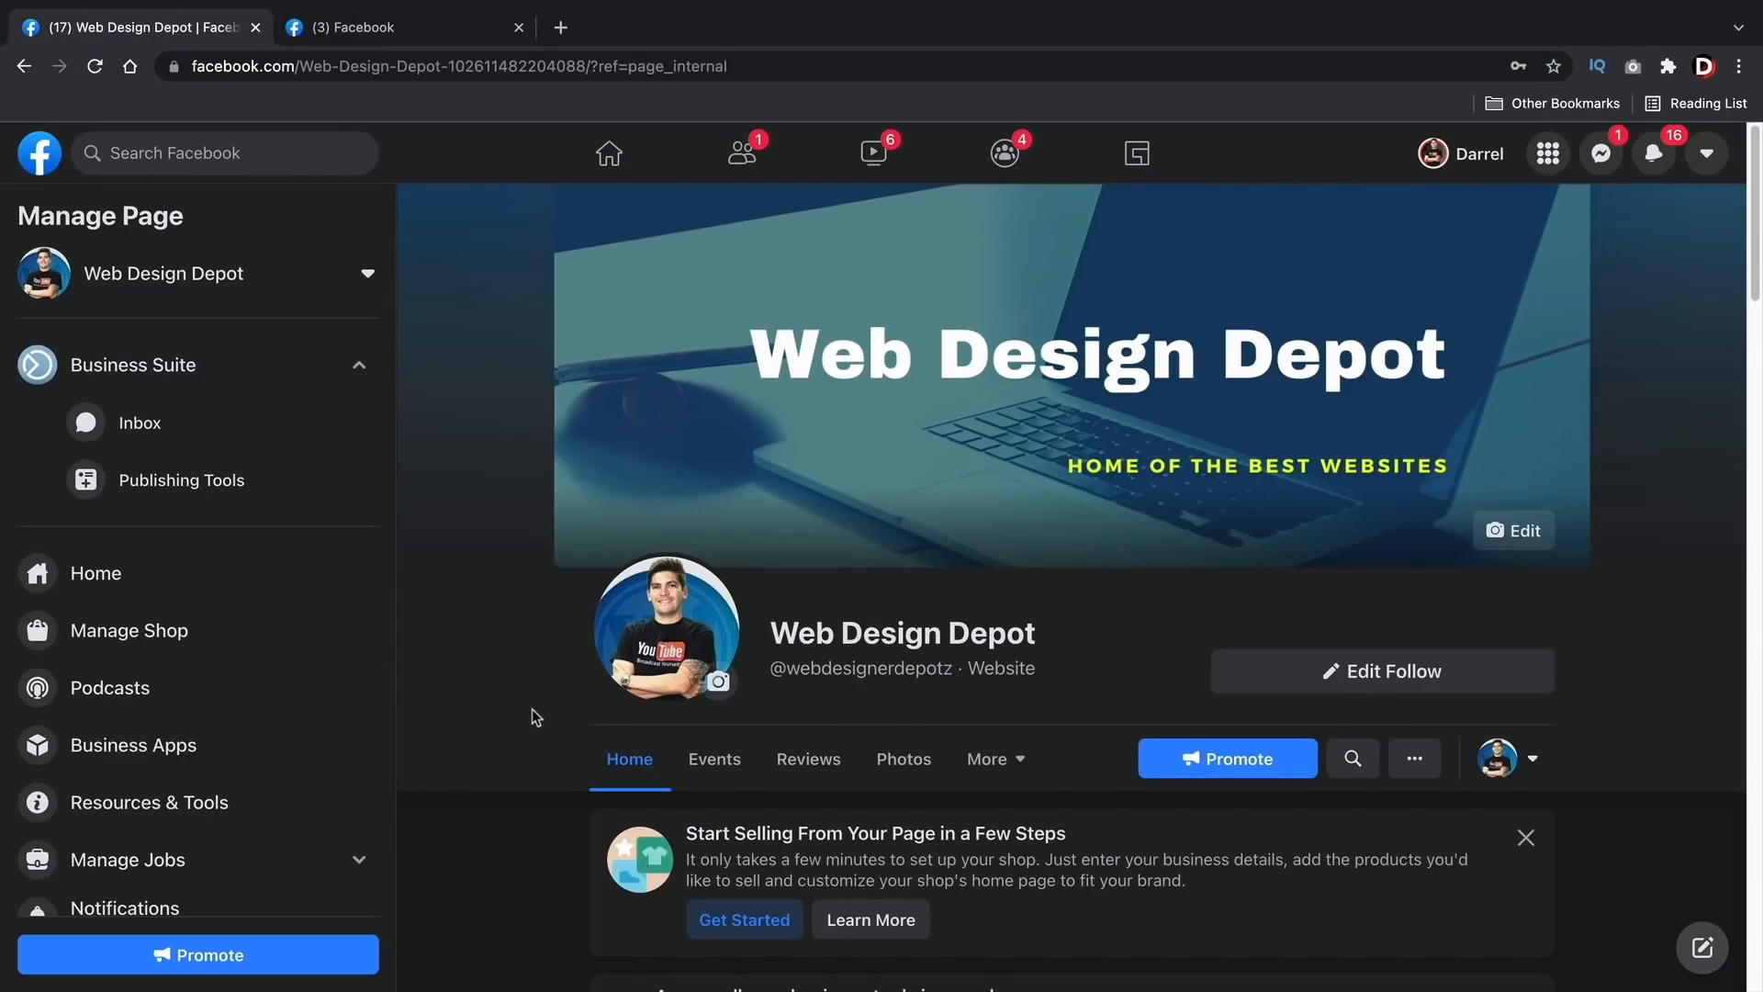